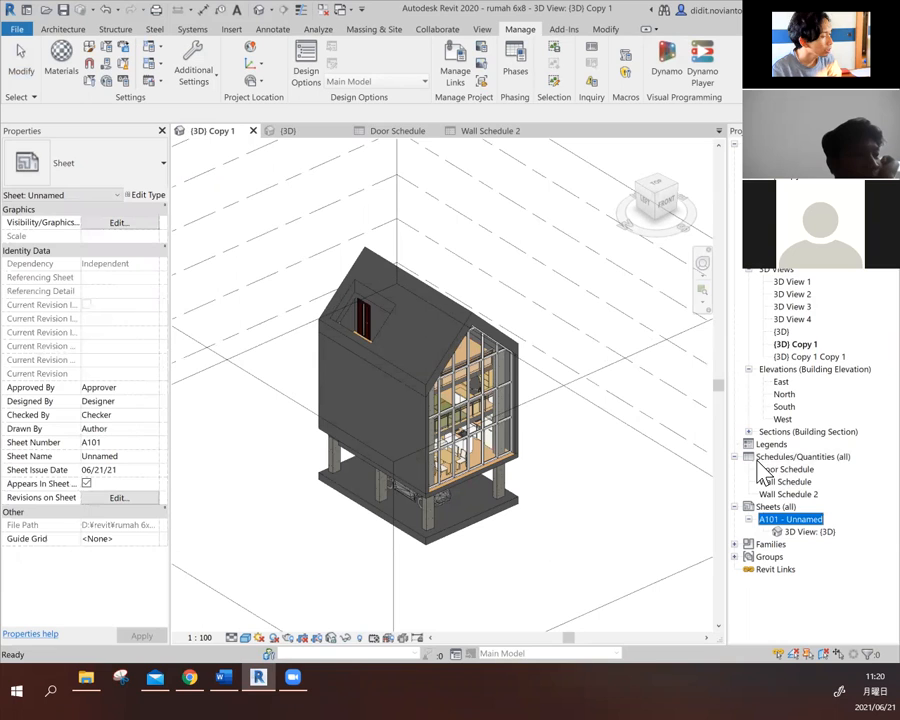
pyautogui.click(547, 477)
pyautogui.scroll(-2, 547, 477)
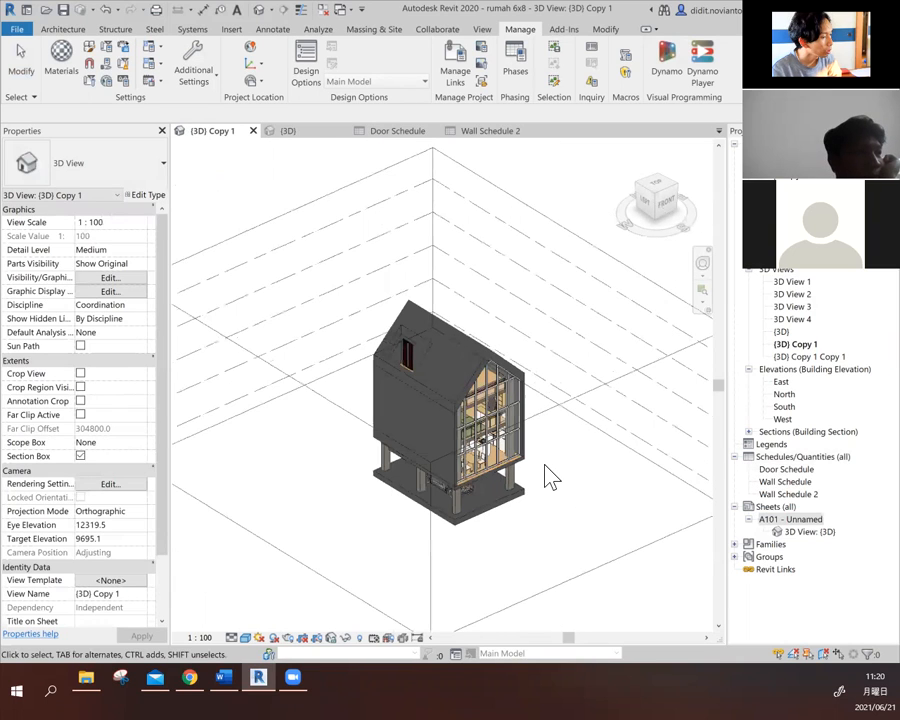
pyautogui.click(795, 520)
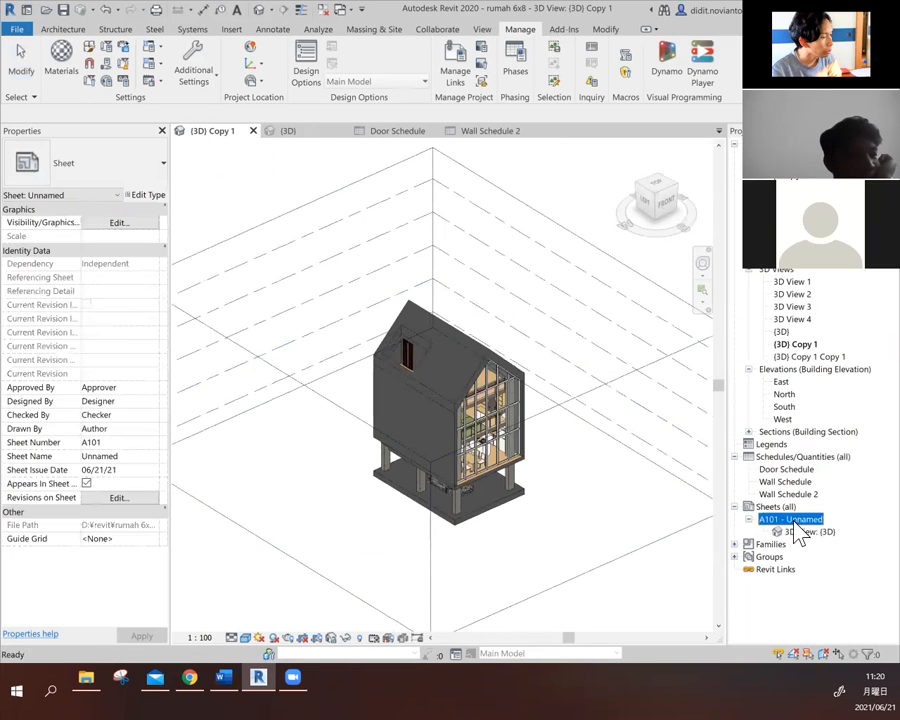
pyautogui.click(600, 520)
pyautogui.scroll(-2, 607, 505)
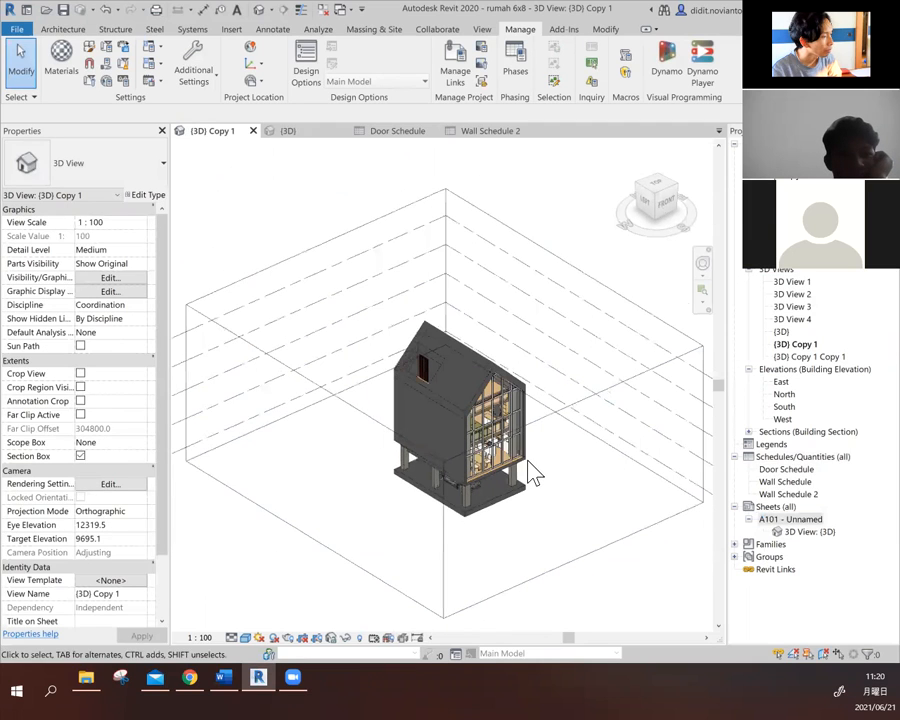
pyautogui.scroll(1, 613, 479)
pyautogui.moveTo(613, 479); pyautogui.dragTo(558, 390, button='middle')
pyautogui.scroll(1, 552, 373)
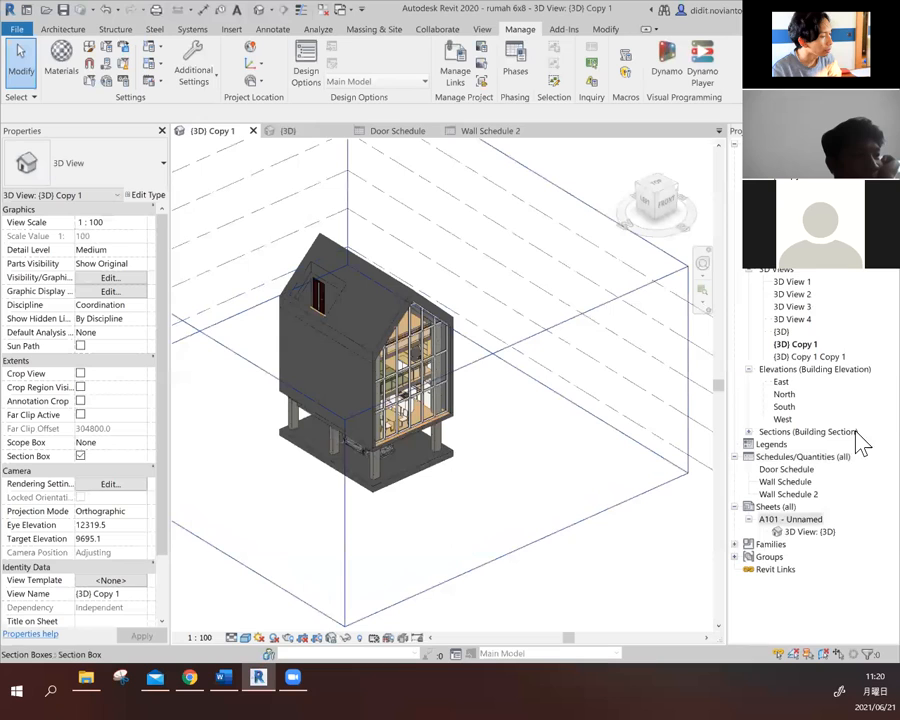
pyautogui.click(774, 509)
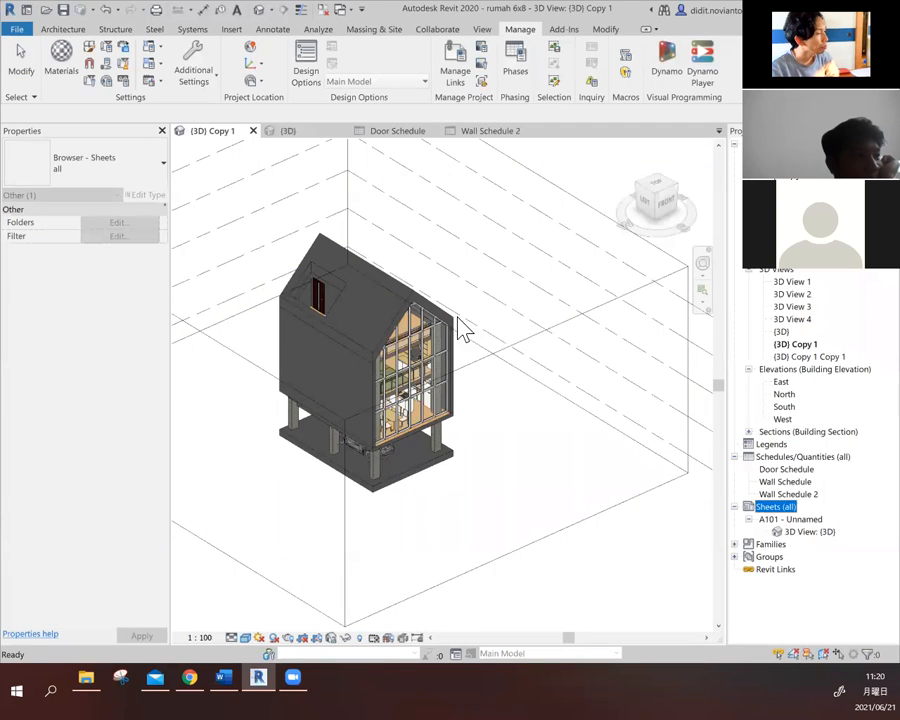
pyautogui.click(613, 546)
pyautogui.scroll(-1, 613, 546)
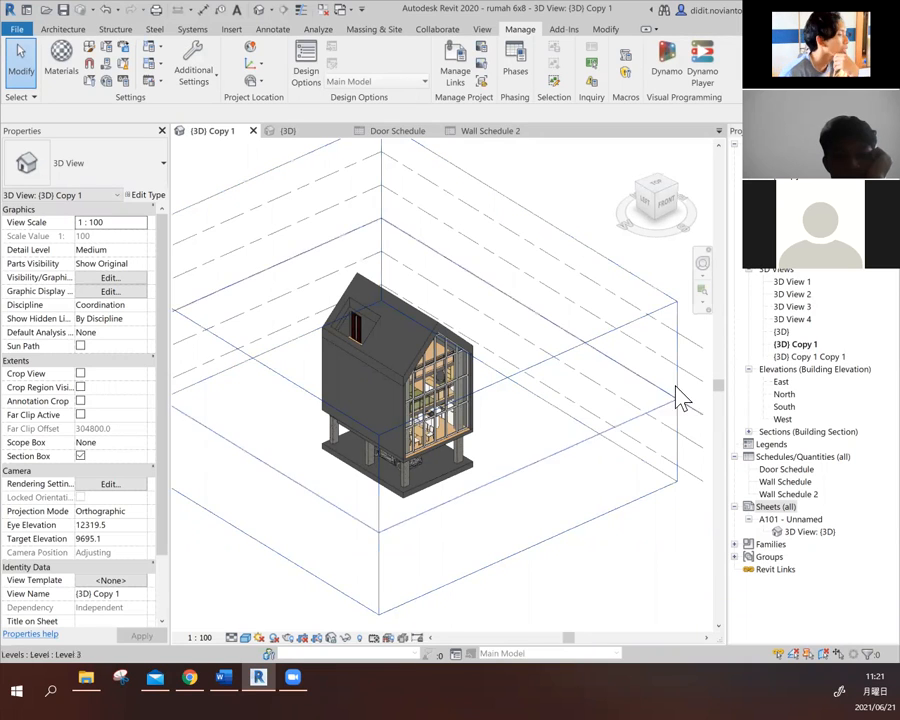
# - Start a new sheet, open the title block family loader, and preview title blocks from A0 metric to A3 format1
pyautogui.click(777, 507)
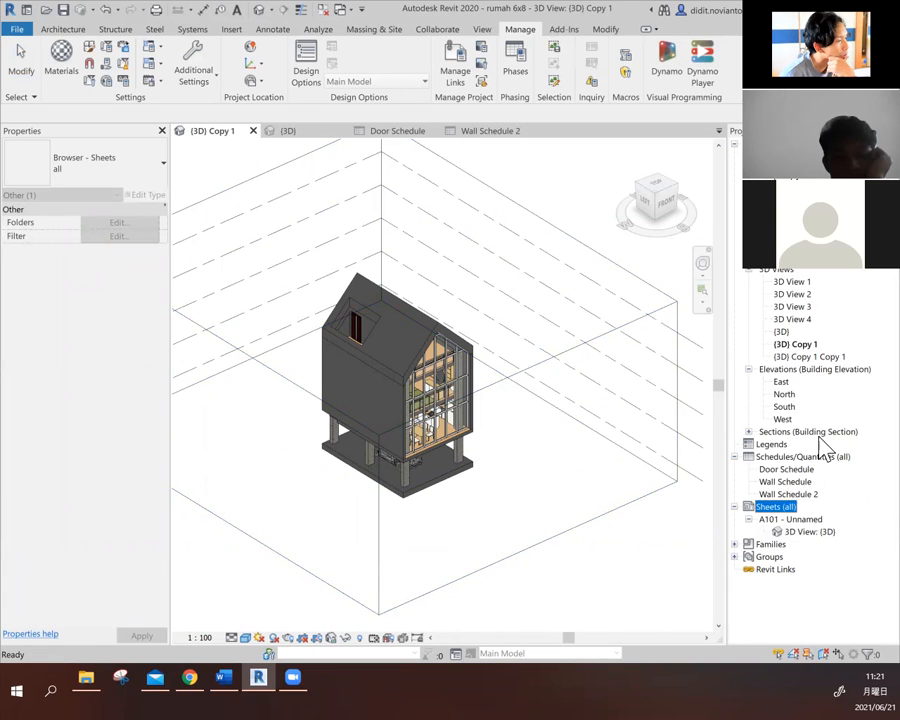
pyautogui.rightClick(783, 513)
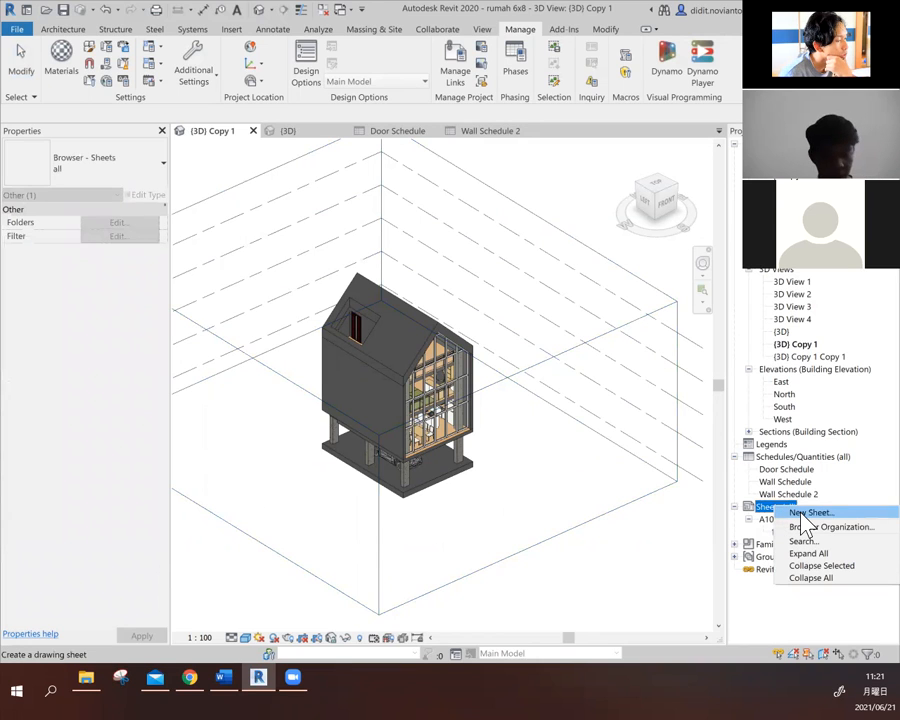
pyautogui.click(806, 513)
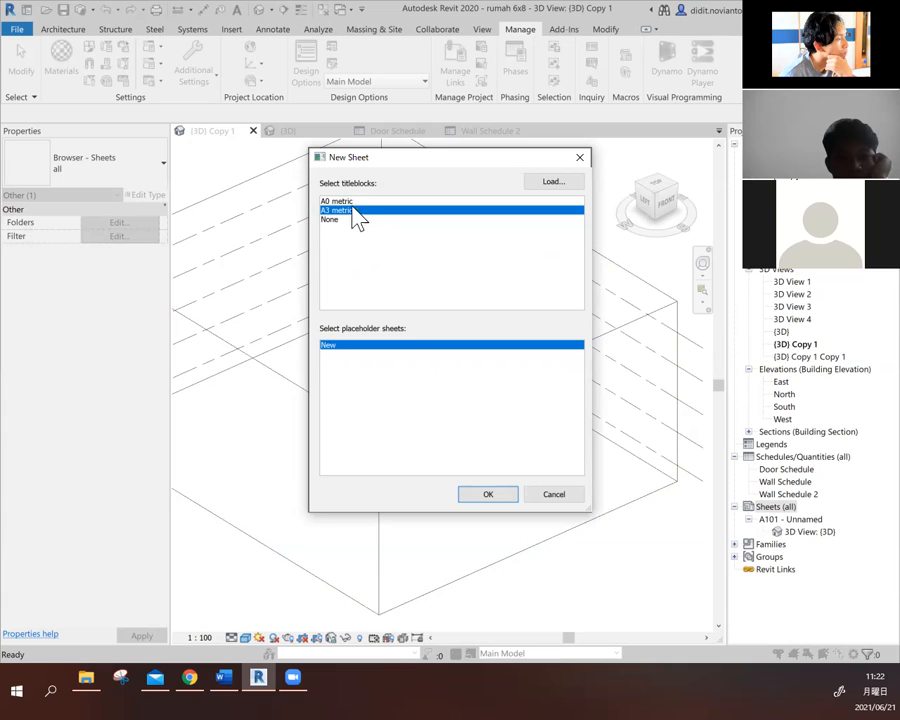
pyautogui.click(563, 189)
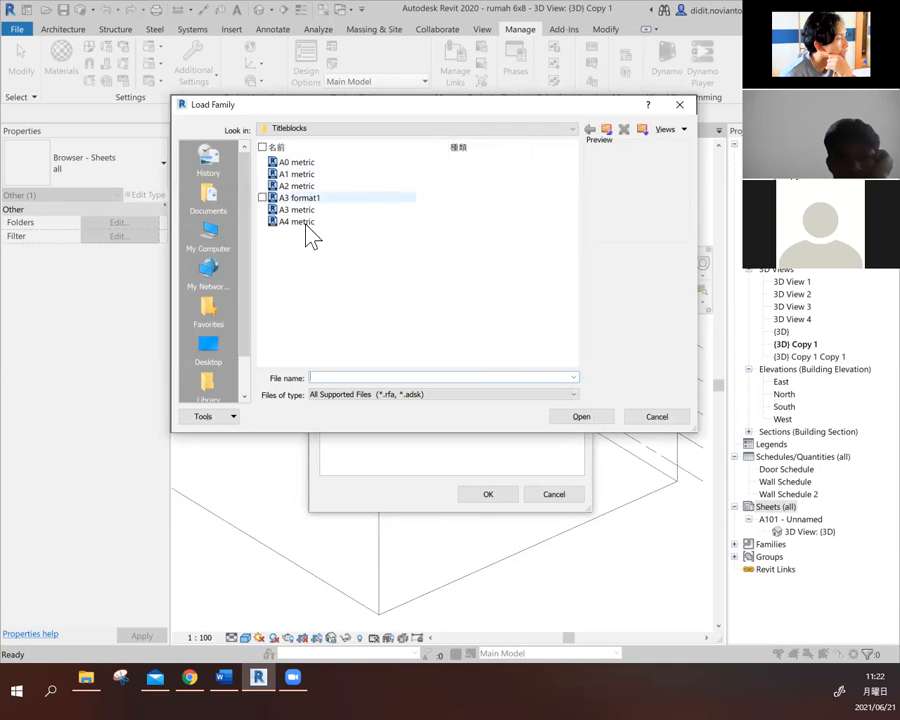
pyautogui.click(334, 166)
pyautogui.click(345, 175)
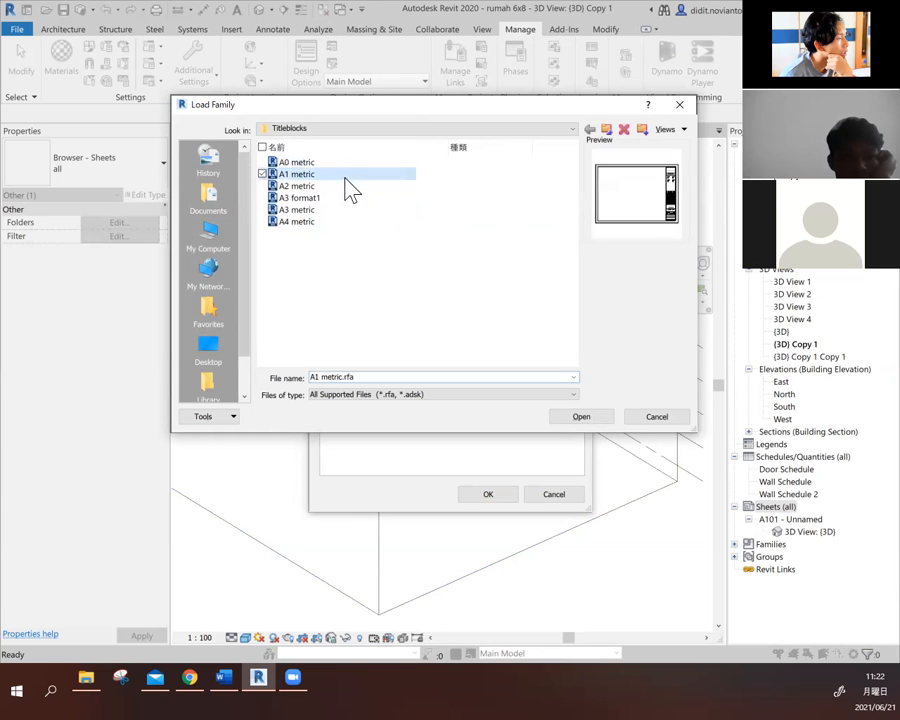
pyautogui.click(353, 187)
pyautogui.click(355, 196)
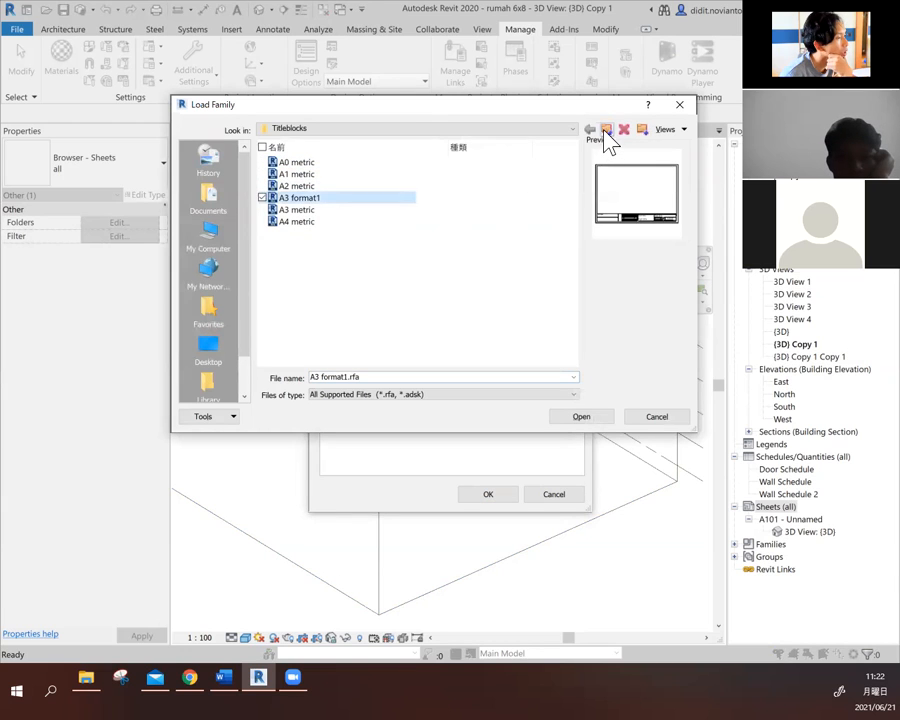
# - Browse the family library from the Libraries folder through US Metric to the Titleblocks folder
pyautogui.click(606, 130)
pyautogui.click(606, 131)
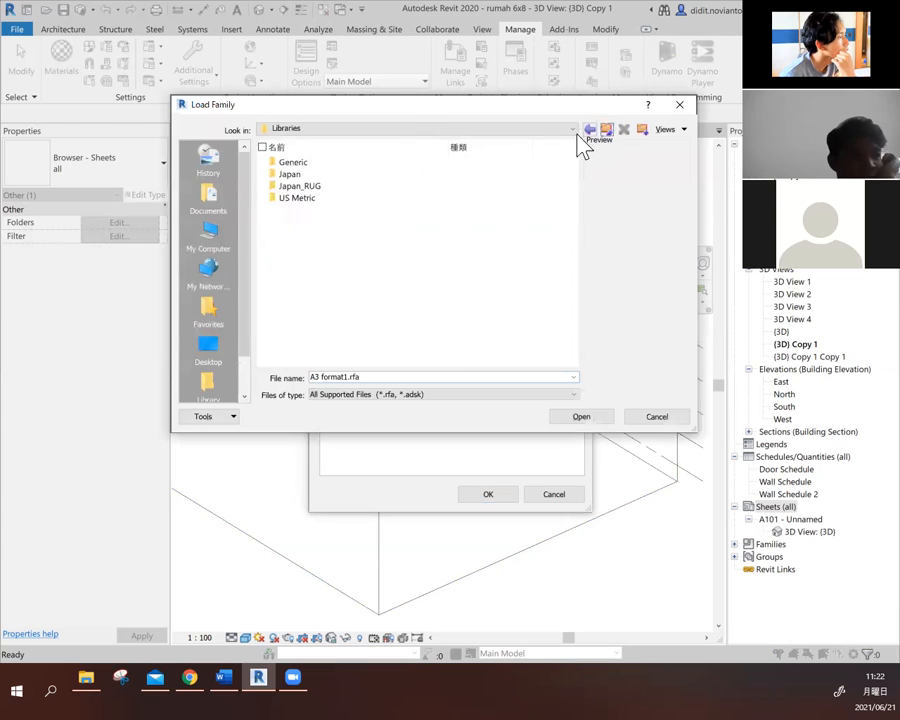
pyautogui.doubleClick(318, 164)
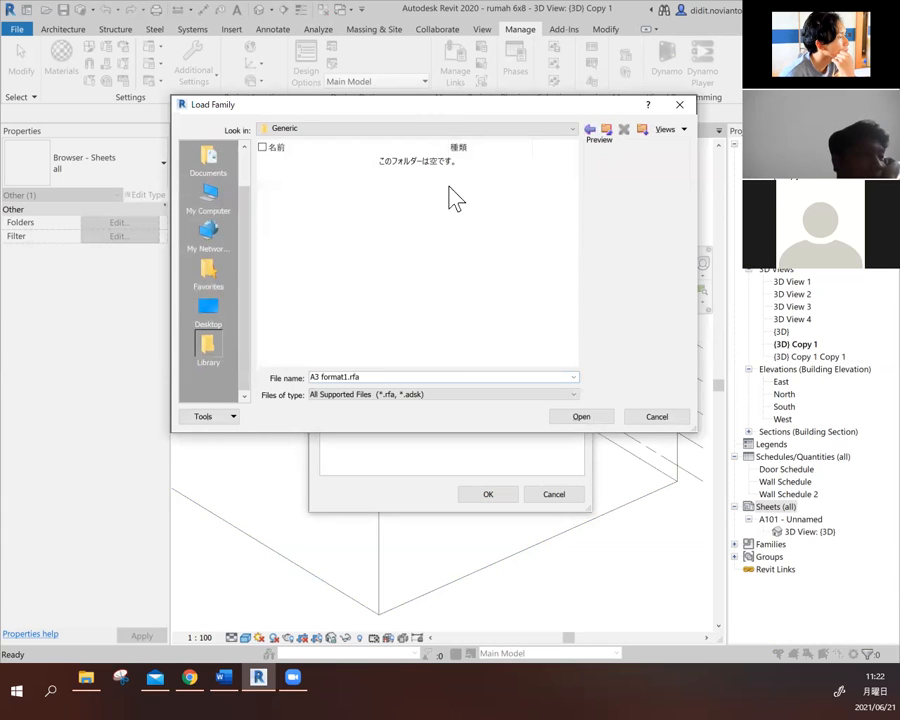
pyautogui.click(607, 131)
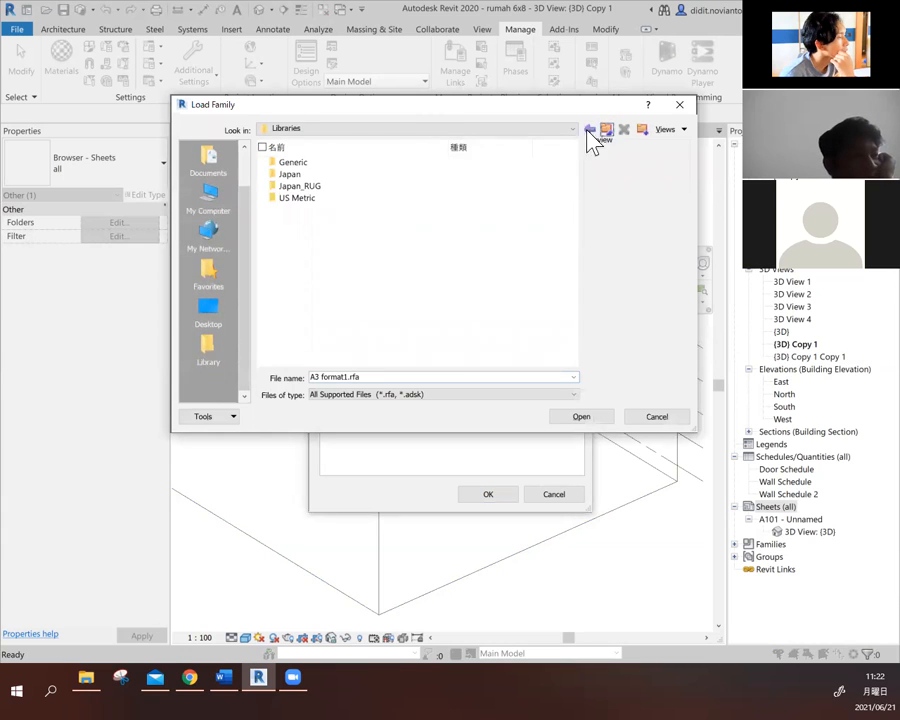
pyautogui.doubleClick(316, 198)
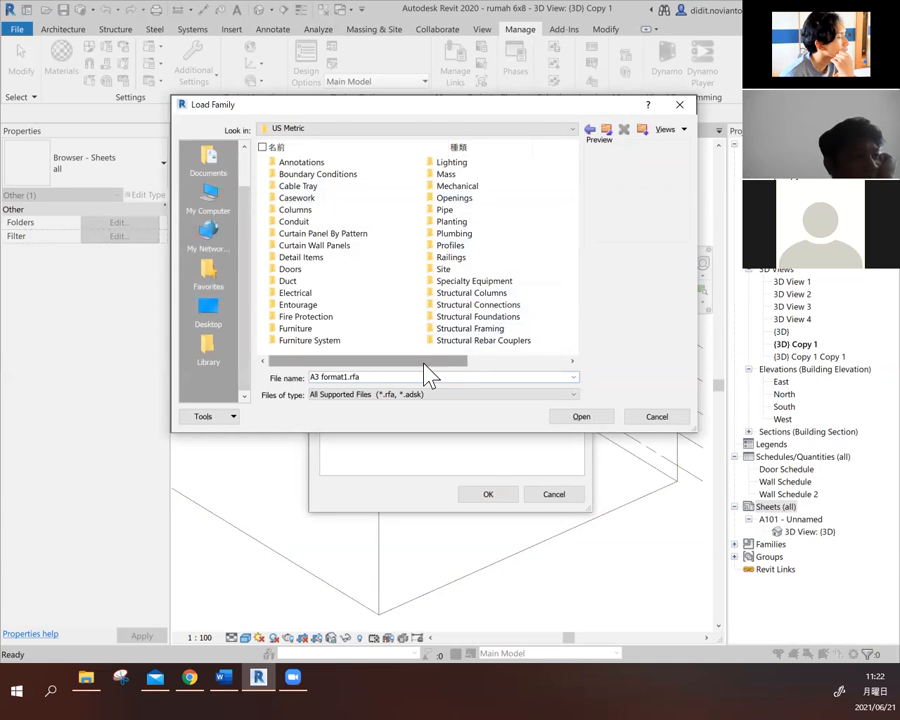
pyautogui.moveTo(425, 373); pyautogui.dragTo(526, 364)
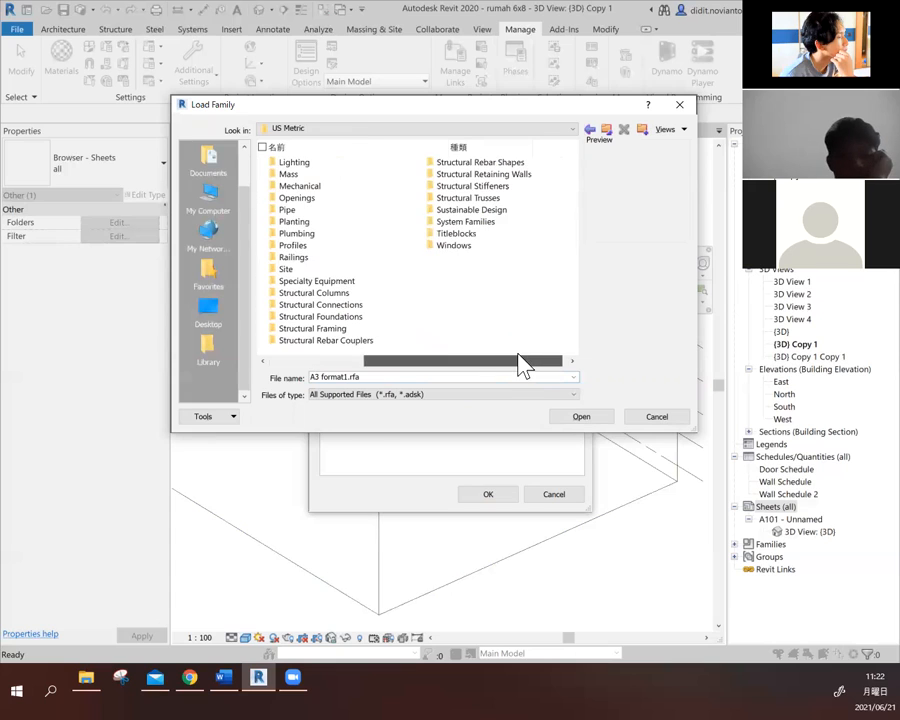
pyautogui.click(493, 229)
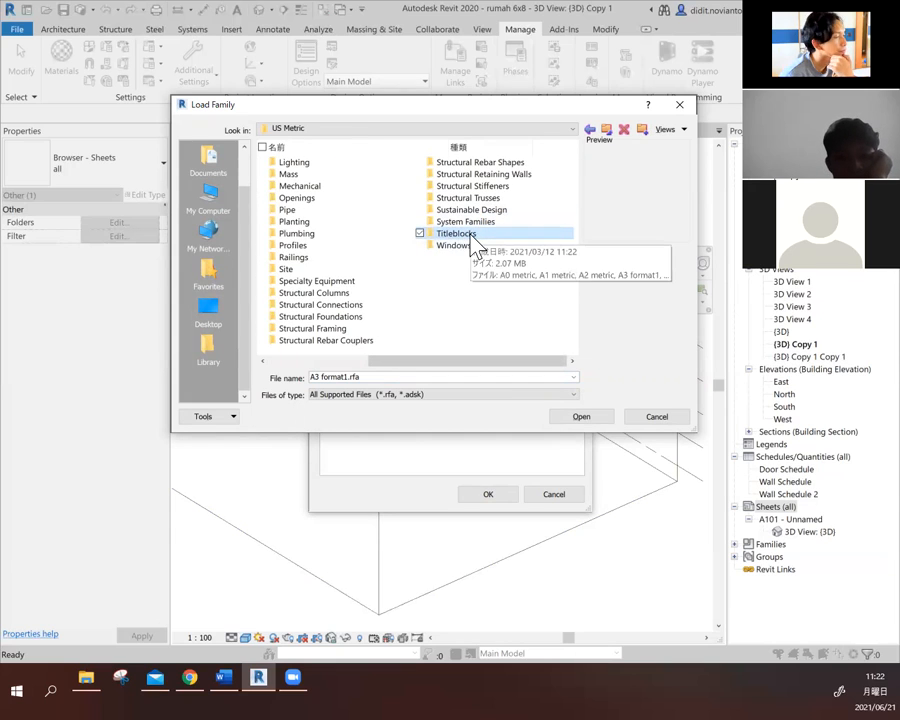
pyautogui.doubleClick(471, 236)
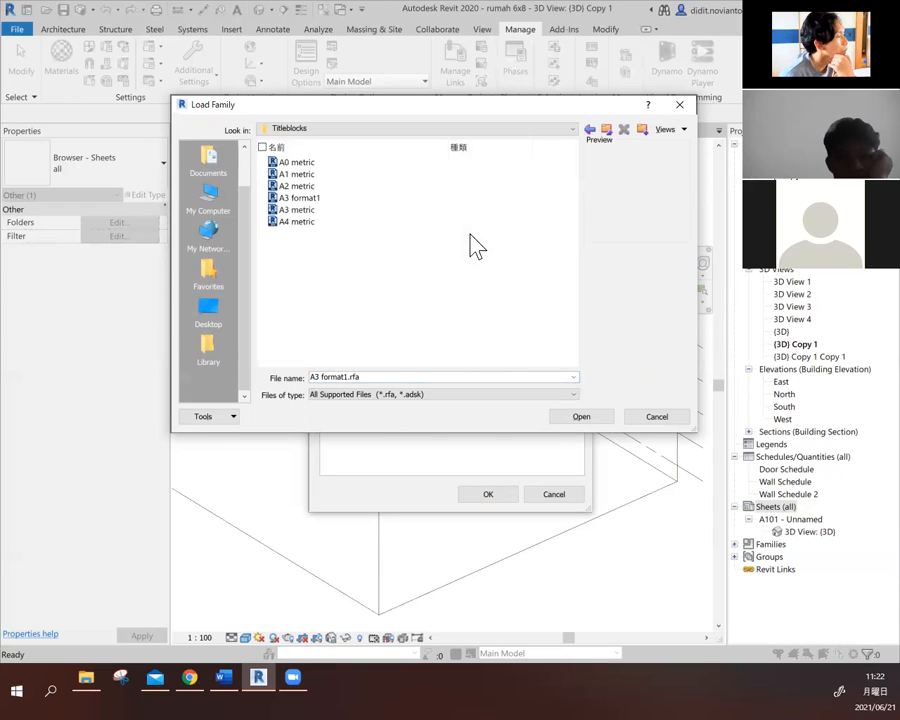
# - Preview the available title blocks, load A2 metric into the project, and create the new sheet with it
pyautogui.click(344, 165)
pyautogui.click(358, 174)
pyautogui.click(362, 187)
pyautogui.click(368, 199)
pyautogui.click(372, 210)
pyautogui.click(376, 222)
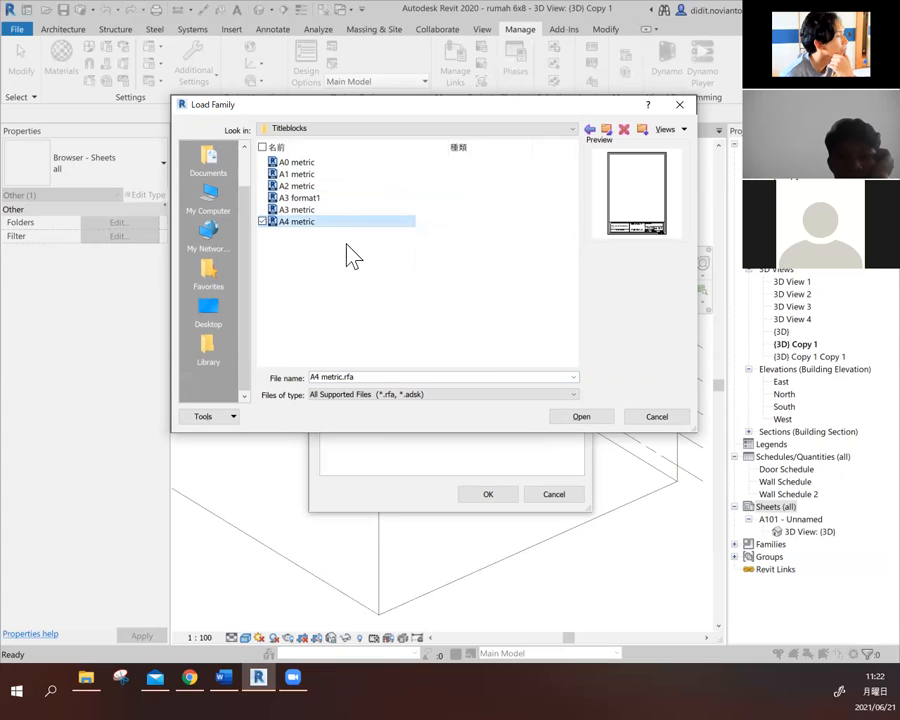
pyautogui.click(343, 186)
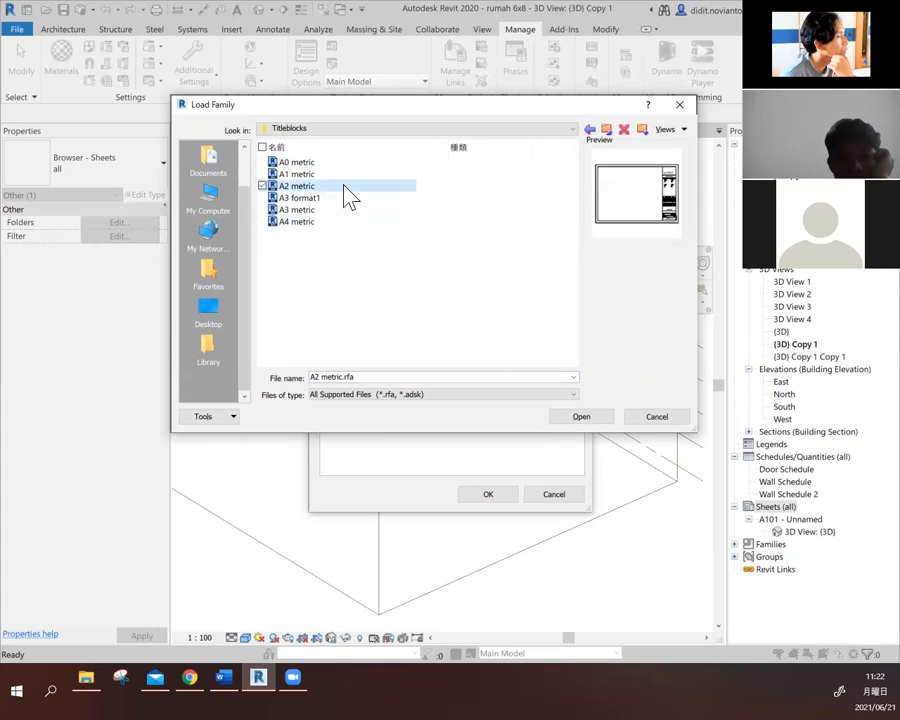
pyautogui.click(597, 420)
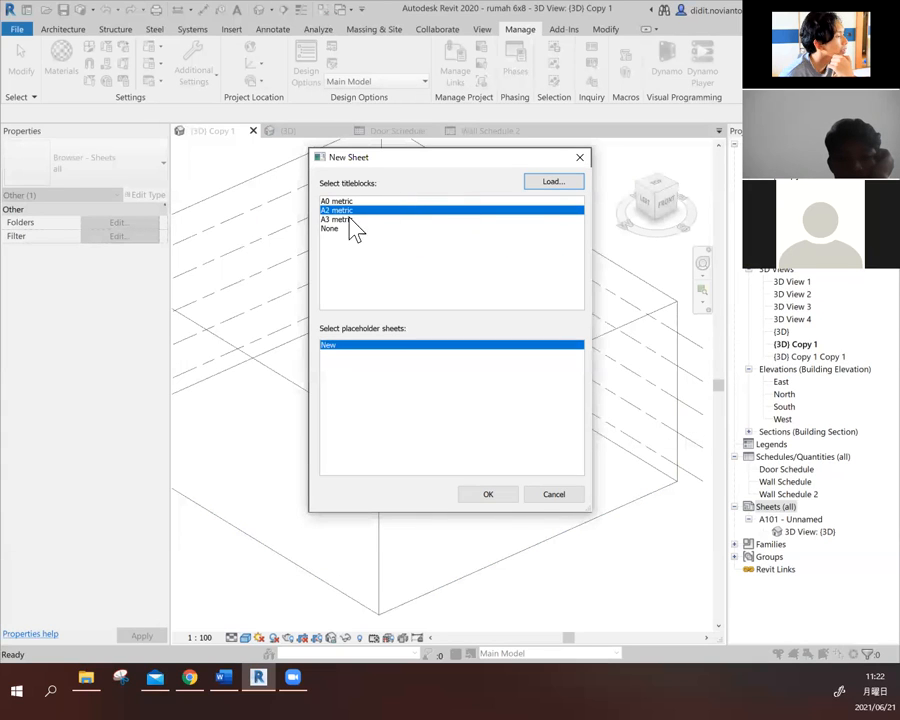
pyautogui.click(487, 495)
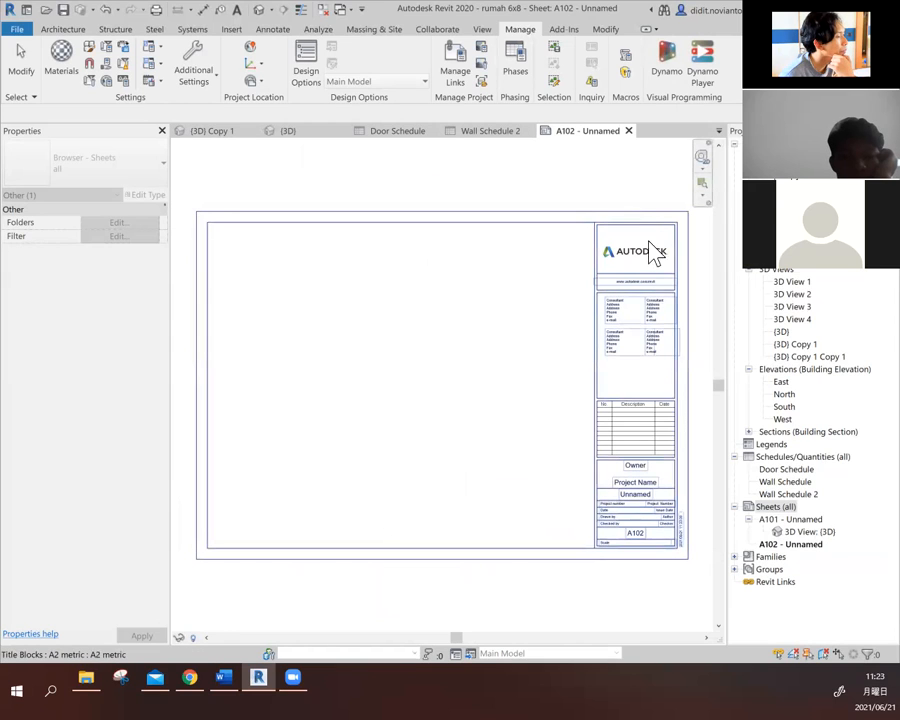
pyautogui.click(536, 571)
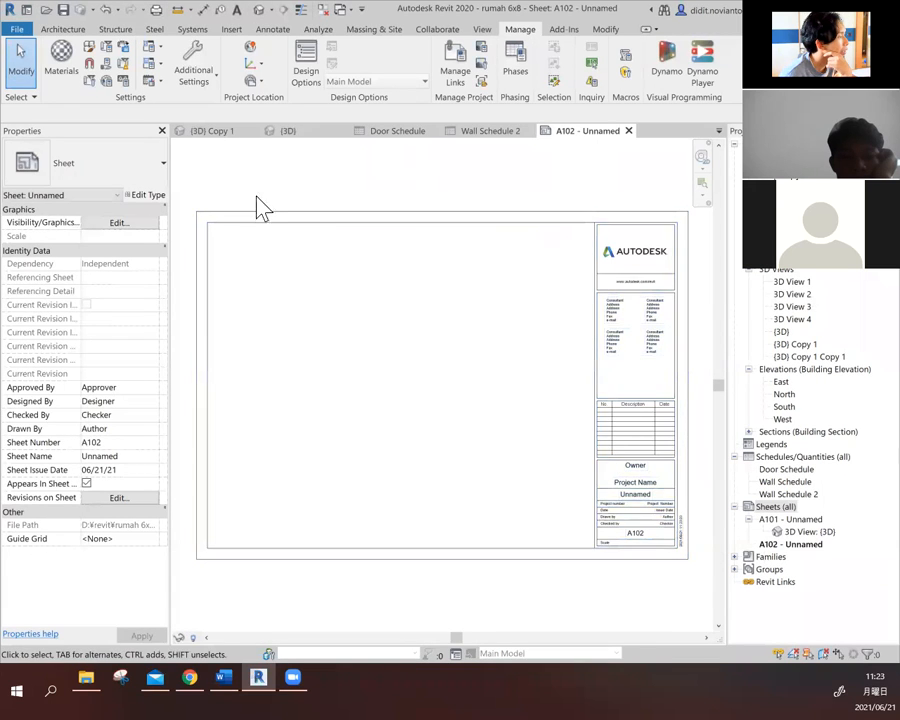
# - Examine the type properties of sheet A102 for editable parameters
pyautogui.click(148, 195)
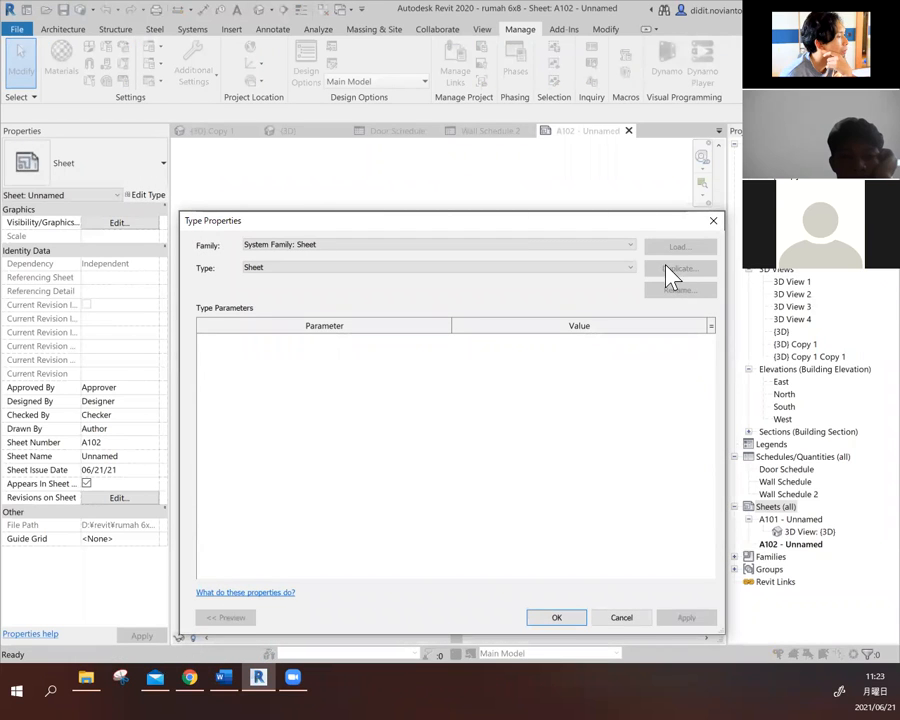
pyautogui.moveTo(633, 220); pyautogui.dragTo(624, 174)
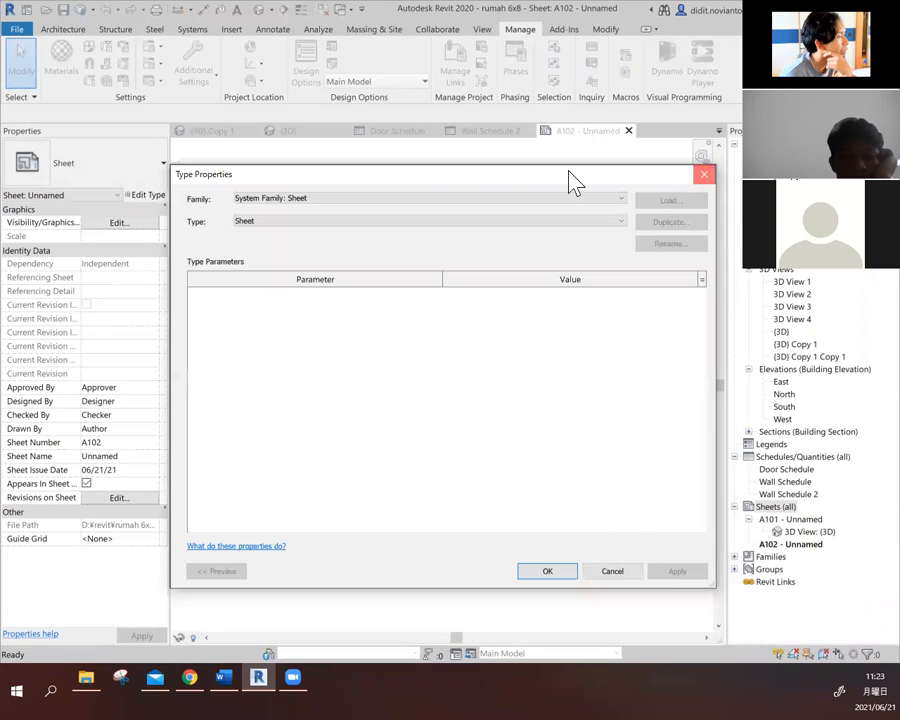
pyautogui.press('Escape')
pyautogui.click(541, 216)
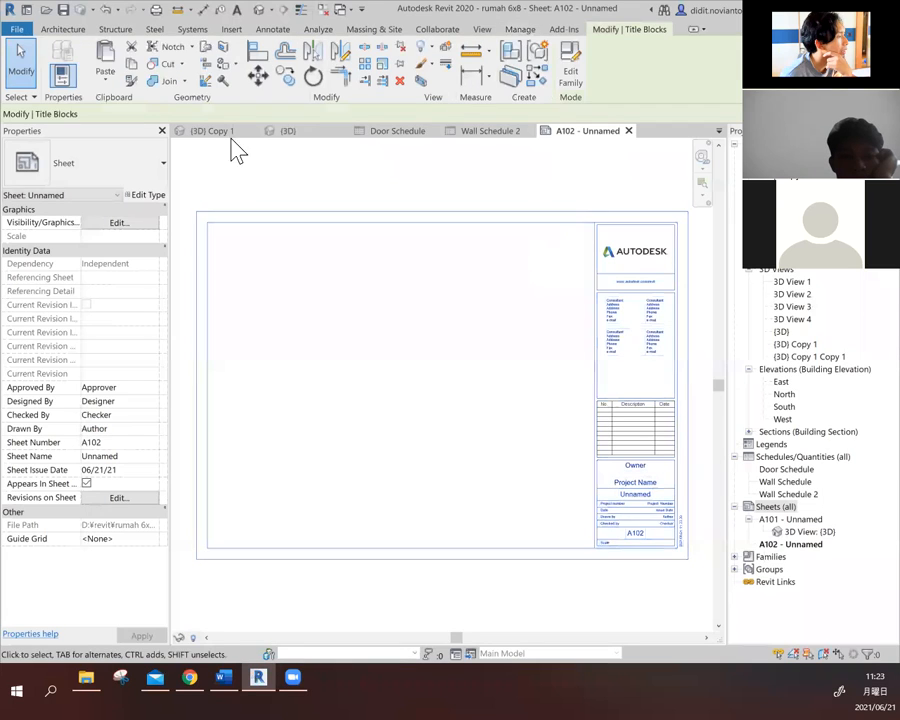
pyautogui.click(140, 175)
pyautogui.click(155, 173)
pyautogui.click(202, 168)
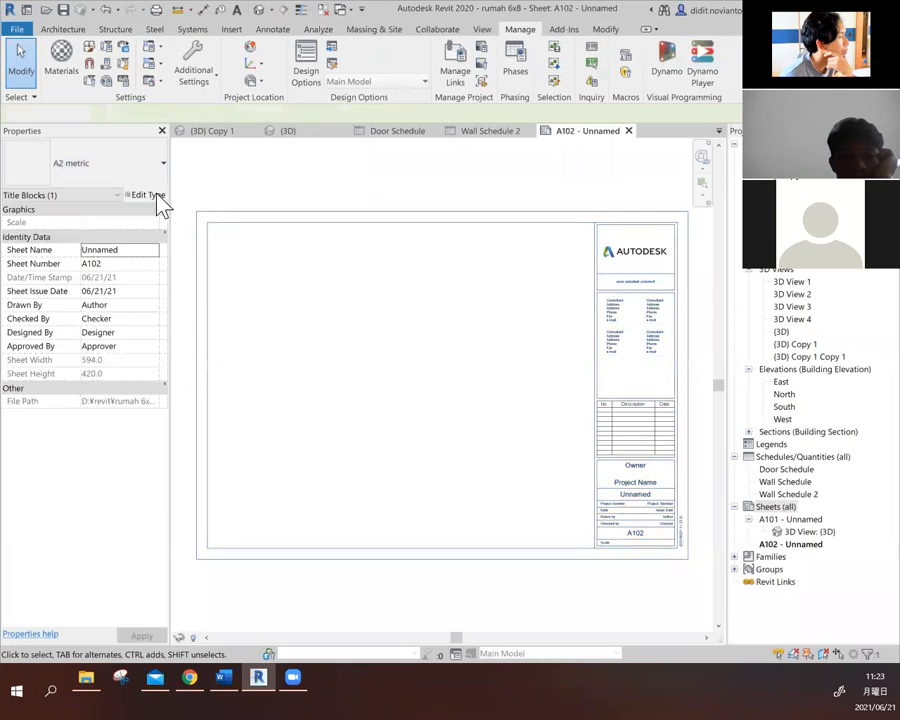
pyautogui.click(154, 196)
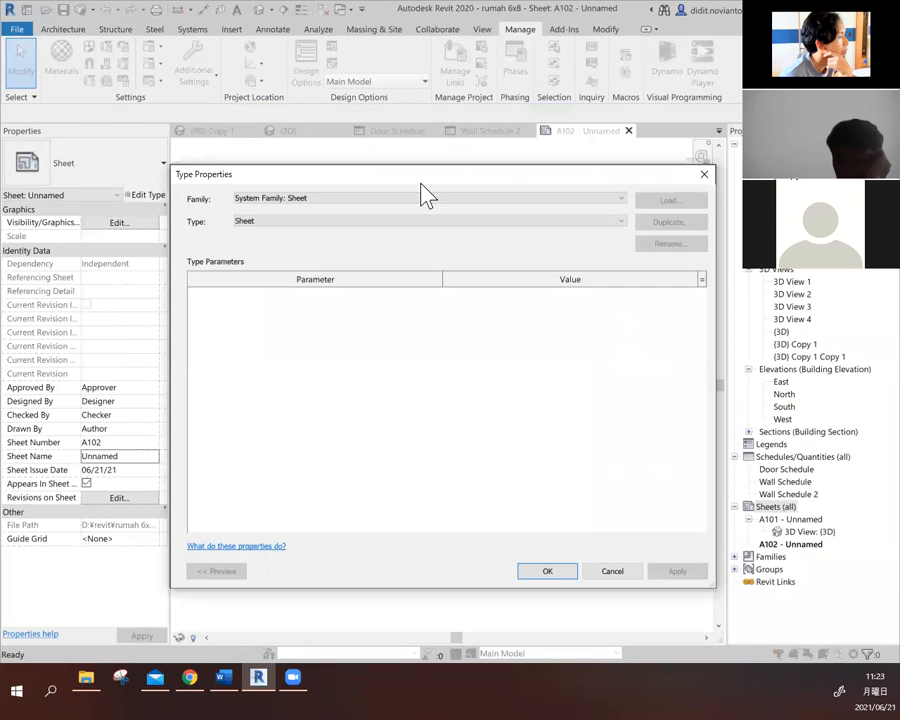
pyautogui.click(704, 177)
# - Check the type properties of the sheet's A2 metric title block and open its family for editing
pyautogui.click(610, 227)
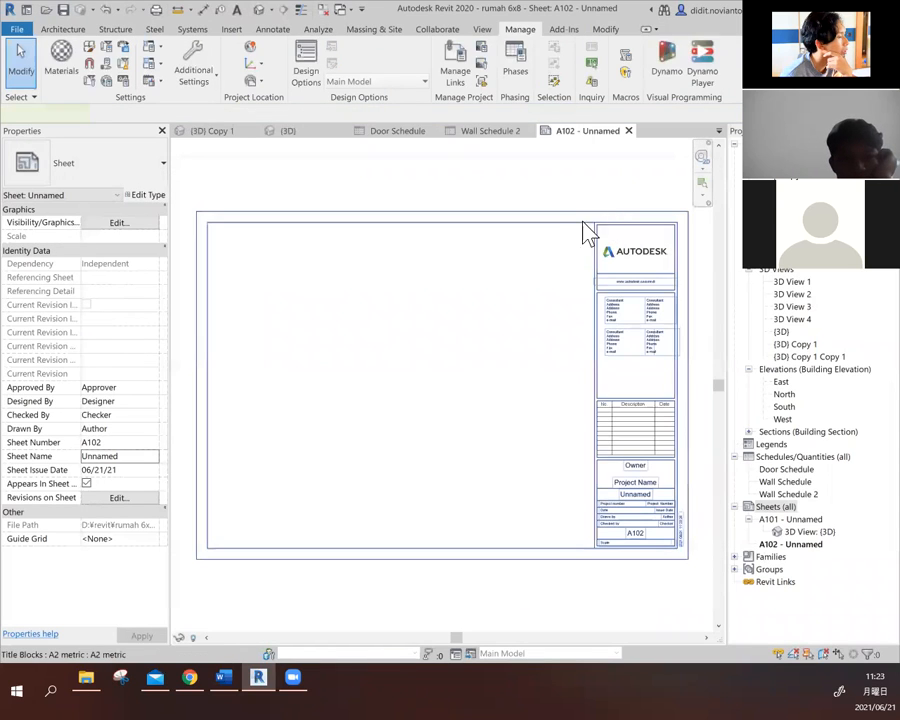
pyautogui.click(143, 199)
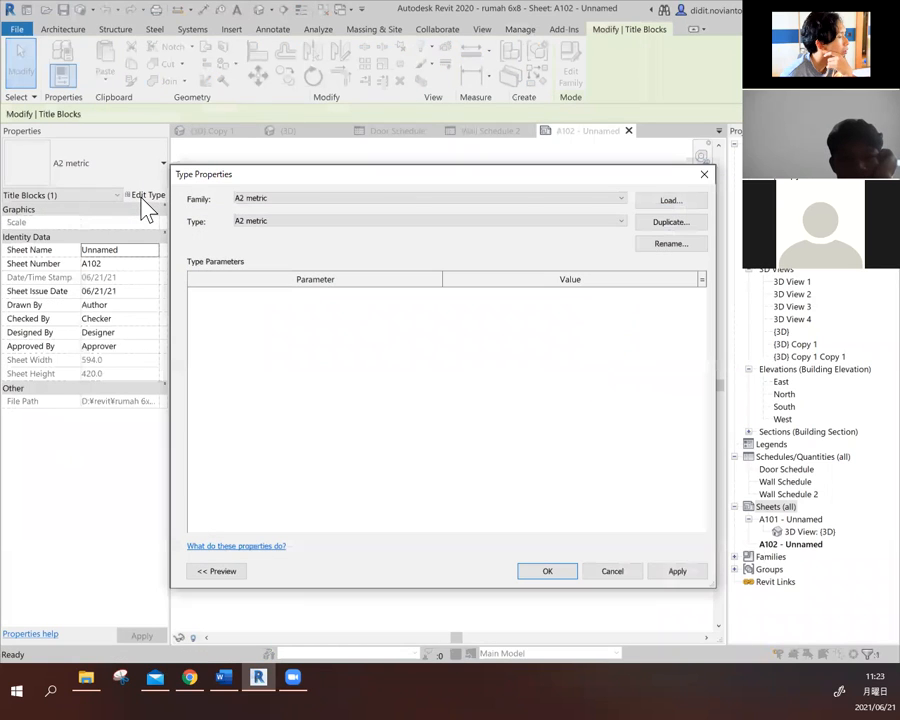
pyautogui.click(703, 175)
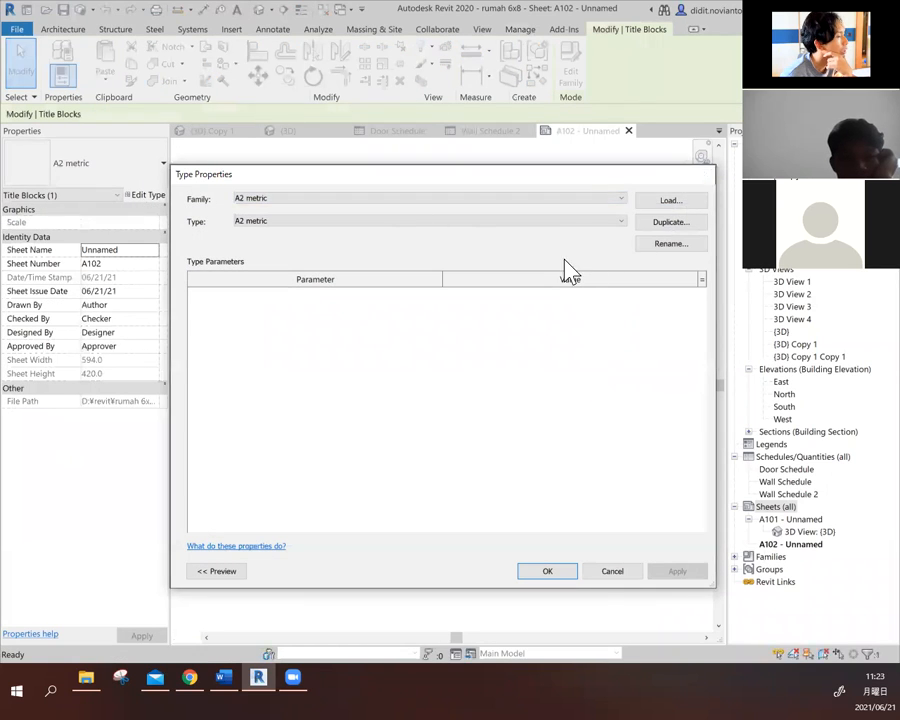
pyautogui.click(155, 199)
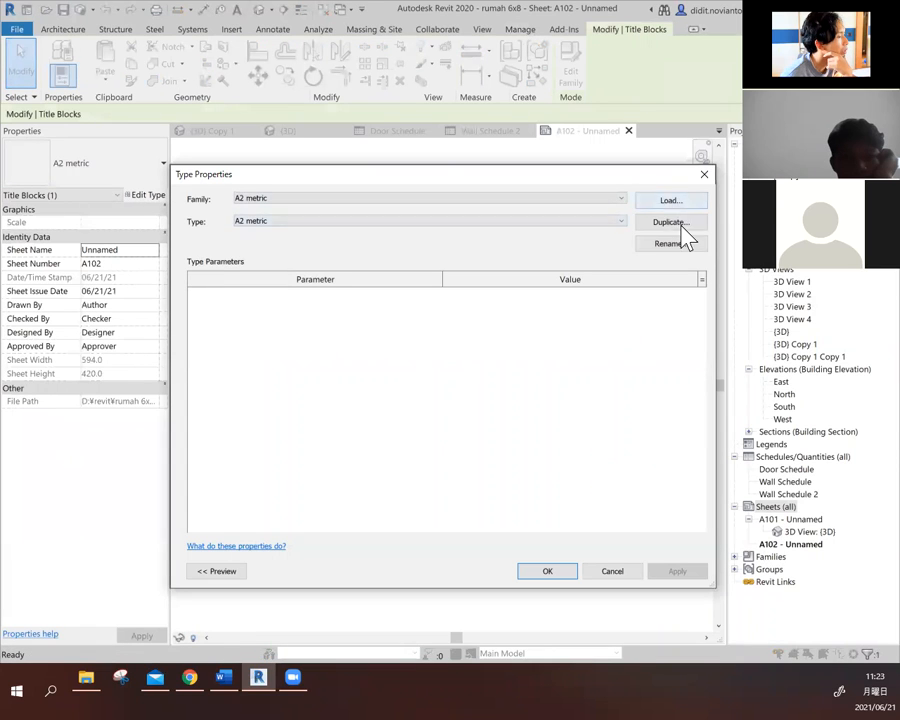
pyautogui.click(703, 175)
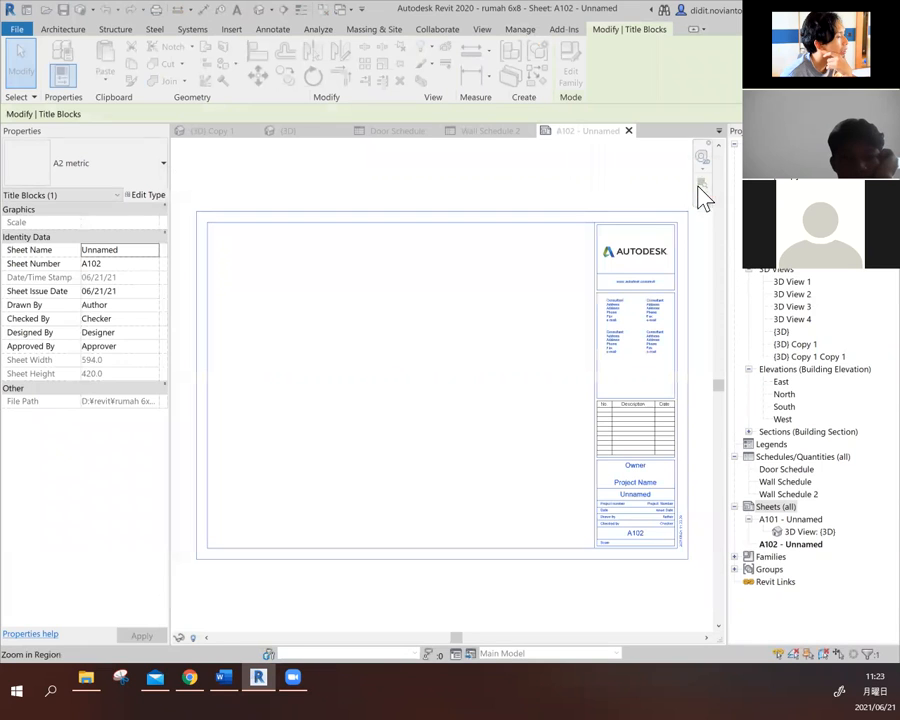
pyautogui.doubleClick(581, 219)
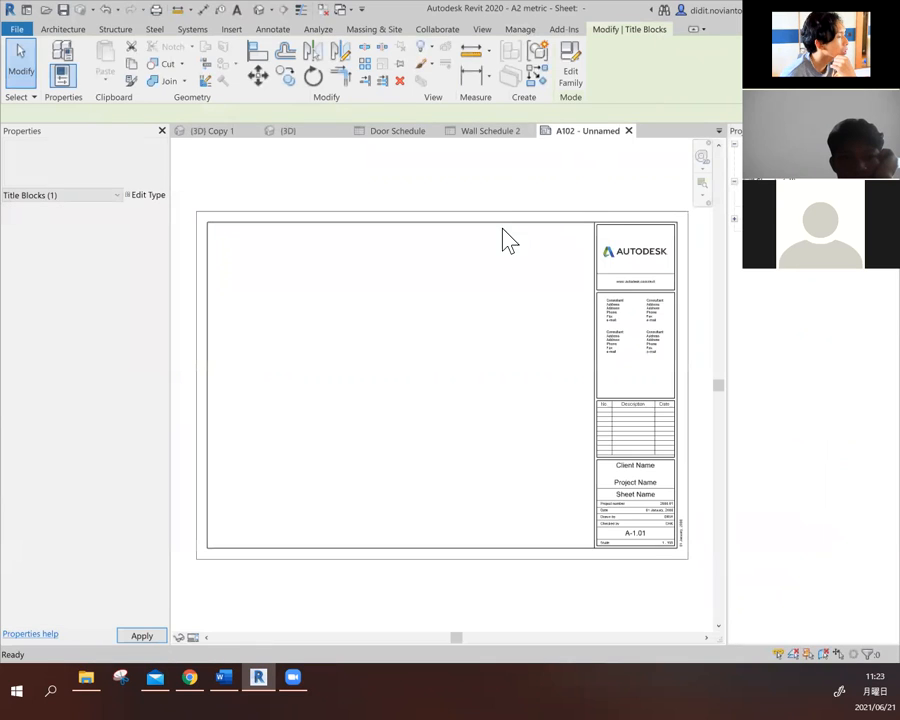
# - Inspect the properties of the title block's border and logo frame lines, including the work plane of the logo frame line
pyautogui.click(596, 257)
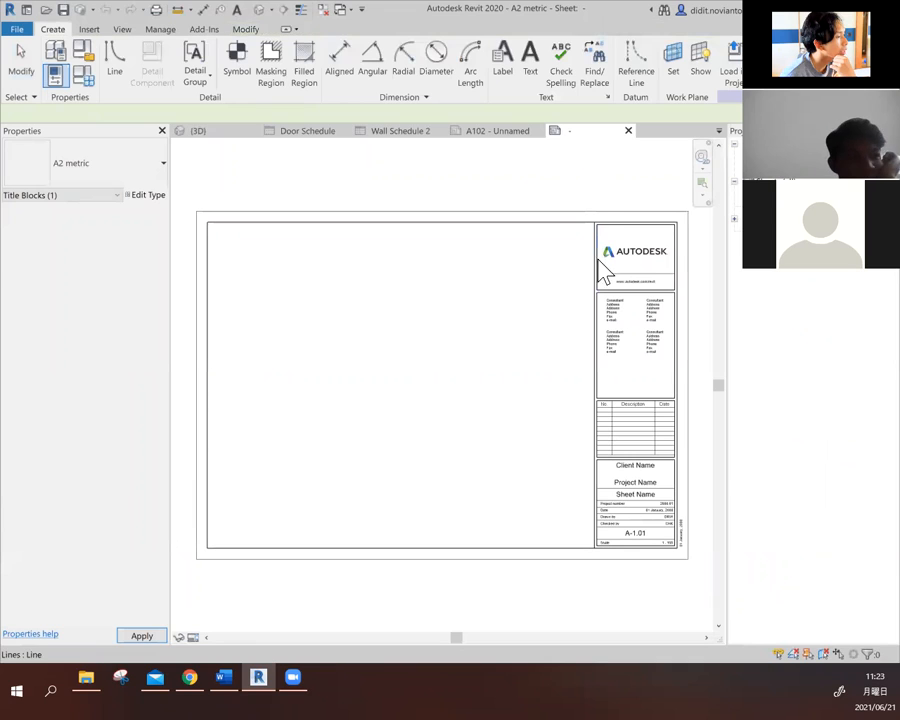
pyautogui.click(544, 287)
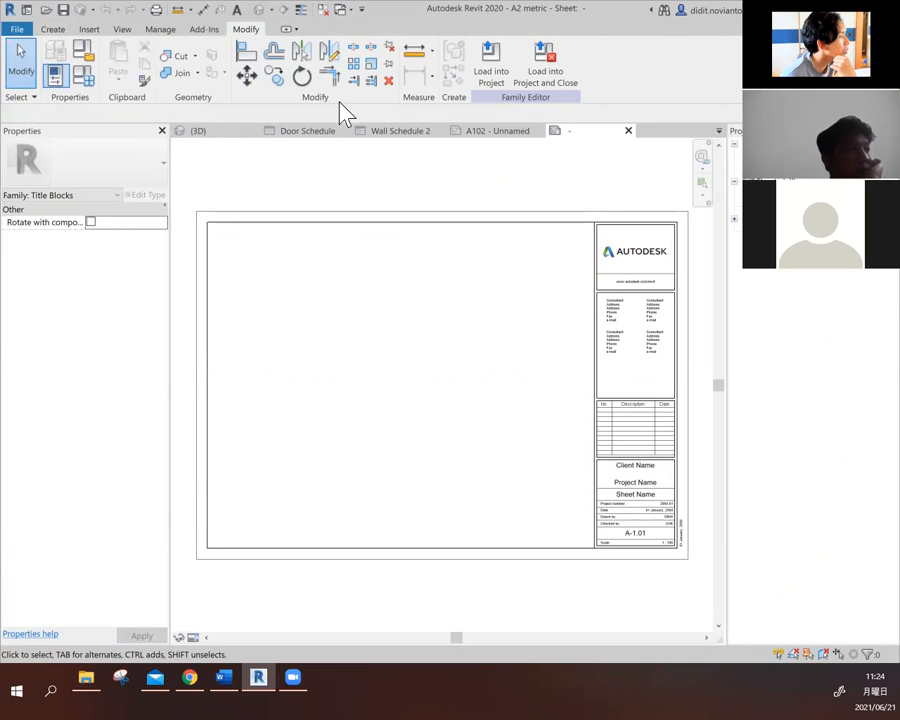
pyautogui.click(538, 223)
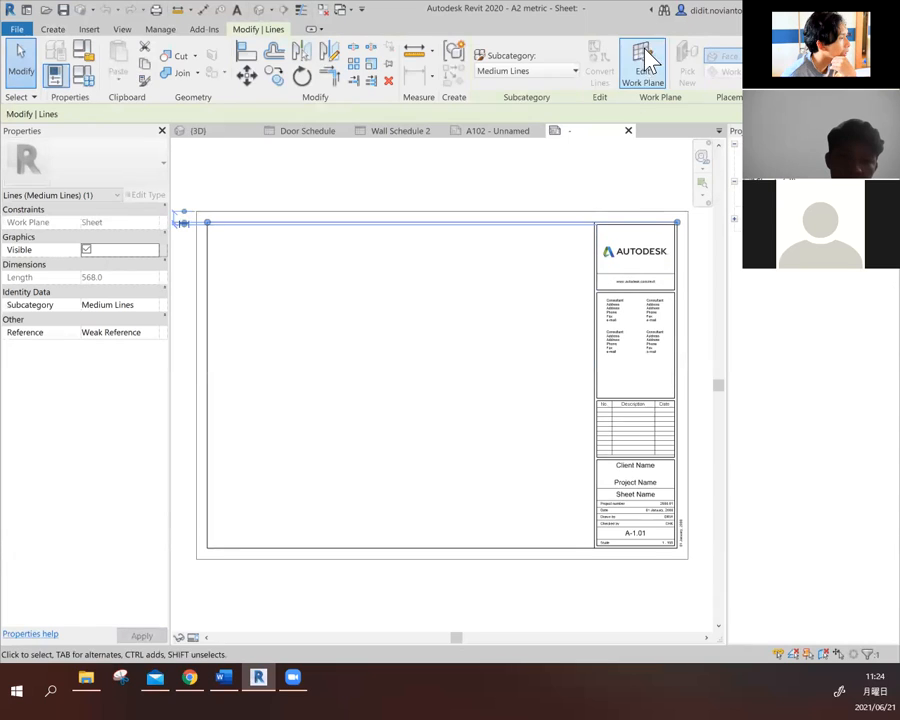
pyautogui.click(523, 302)
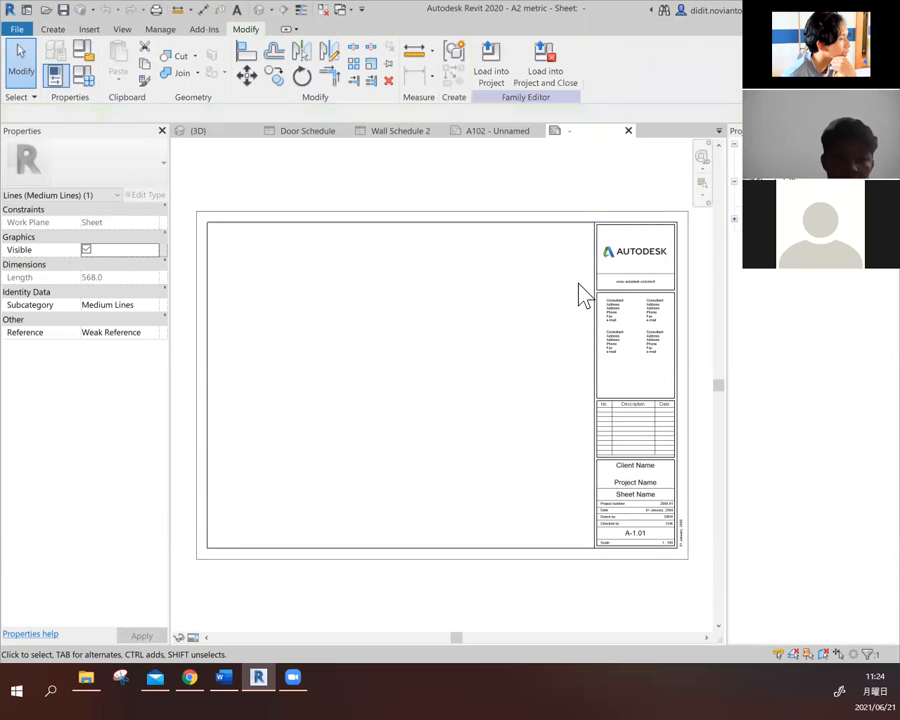
pyautogui.click(602, 289)
pyautogui.click(643, 64)
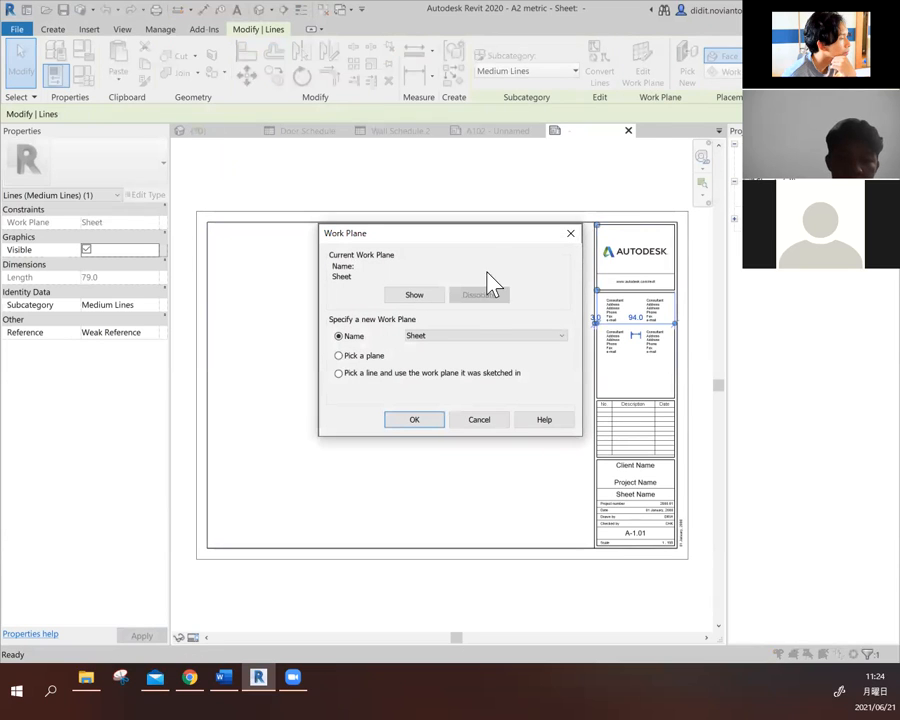
pyautogui.click(568, 237)
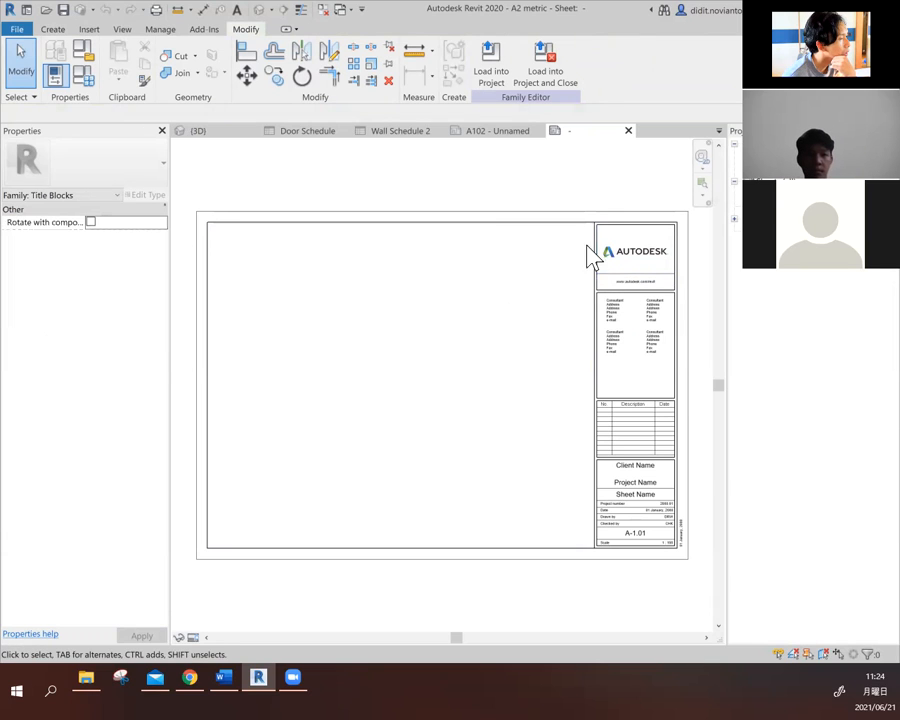
# - Inspect the consultant frame lines, the Autodesk logo image and a consultant text note in the title block
pyautogui.click(597, 338)
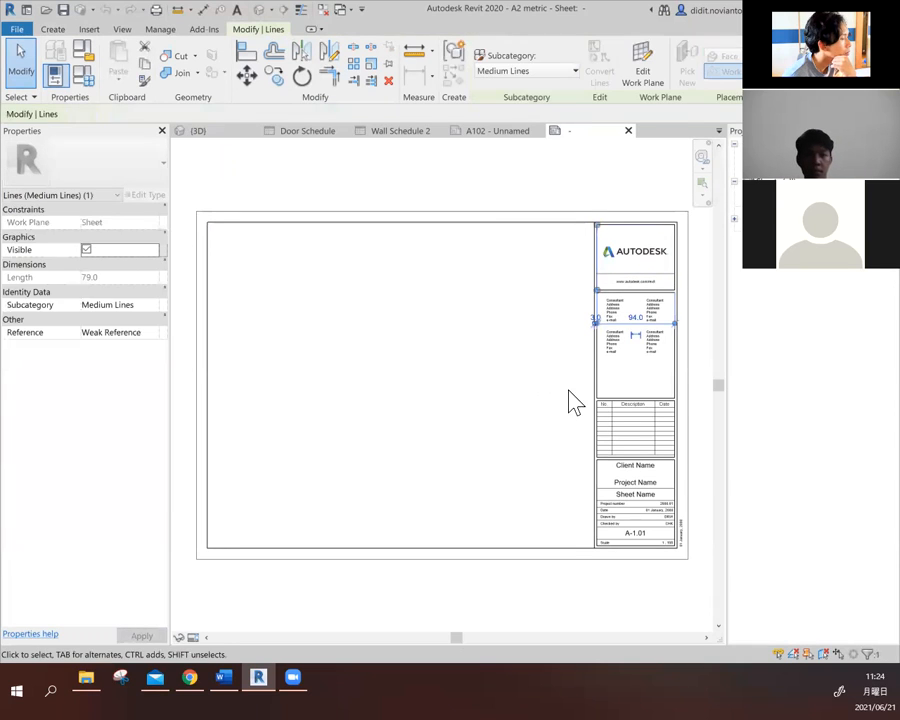
pyautogui.click(594, 403)
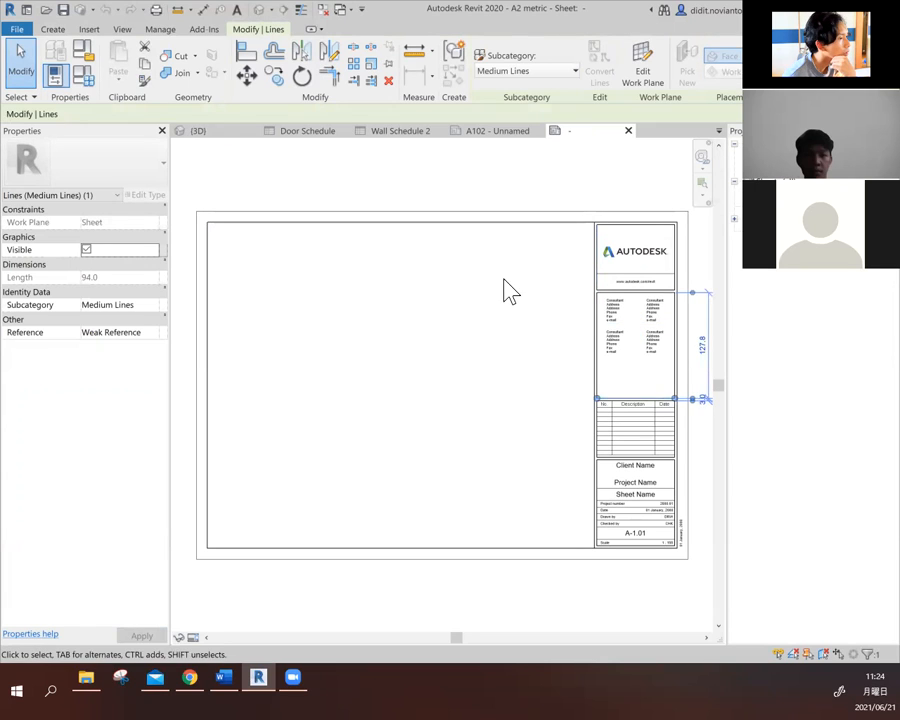
pyautogui.click(521, 192)
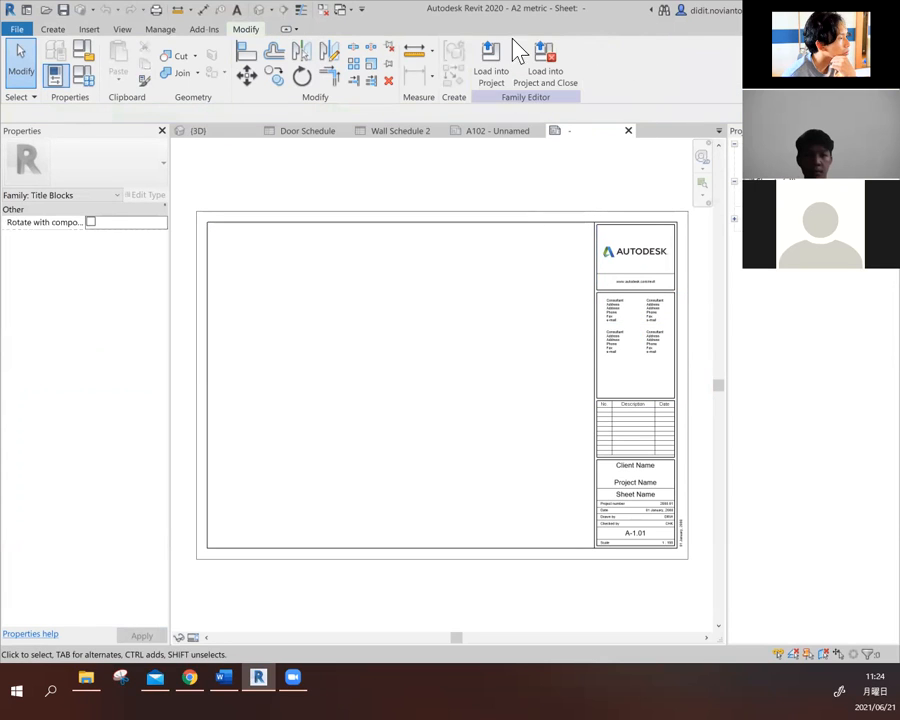
pyautogui.click(623, 249)
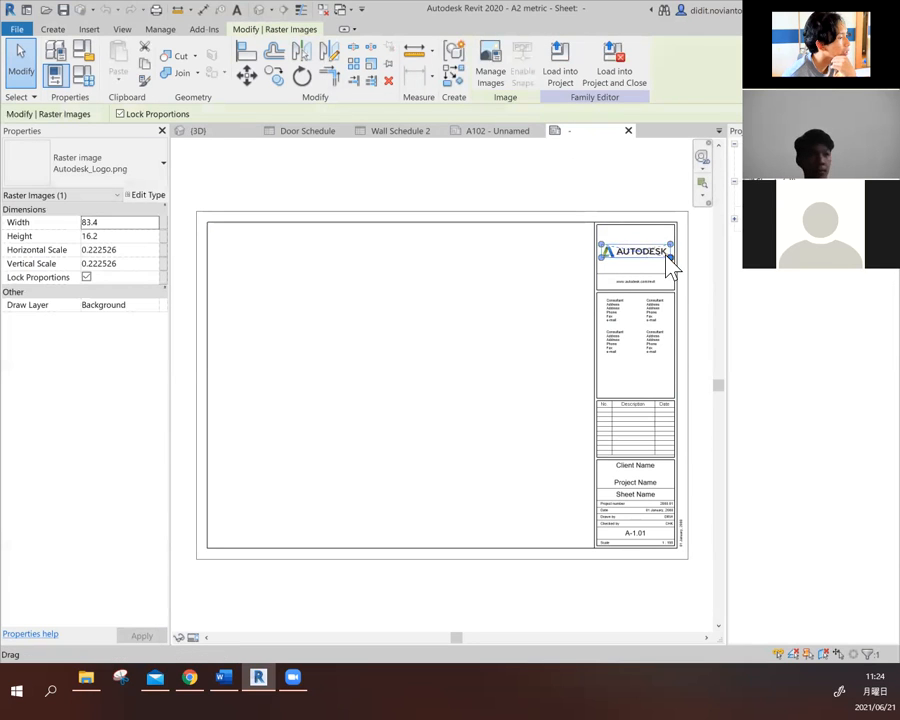
pyautogui.doubleClick(660, 316)
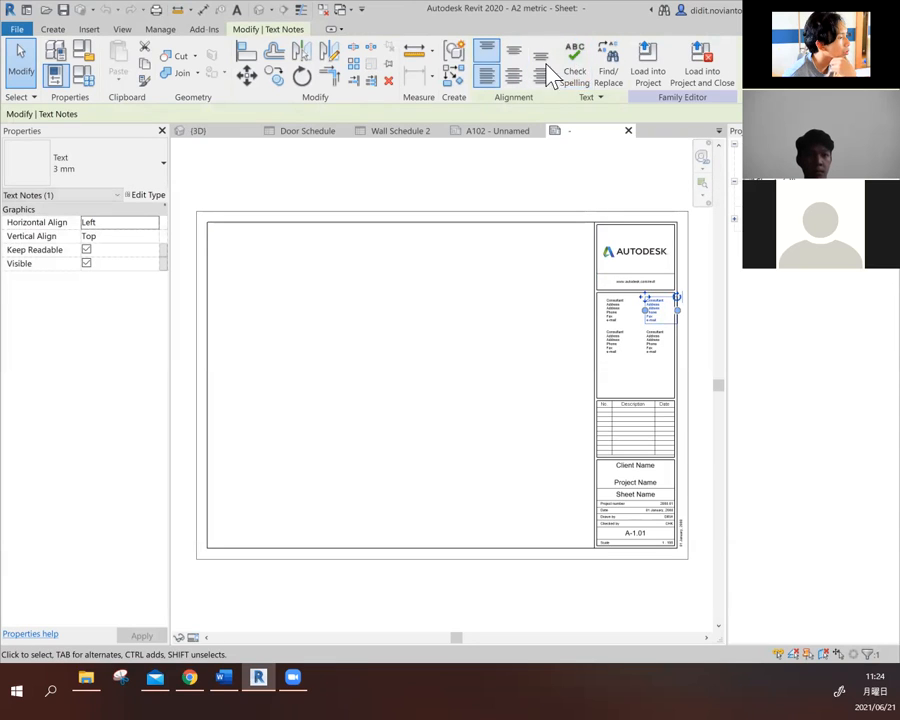
pyautogui.click(502, 177)
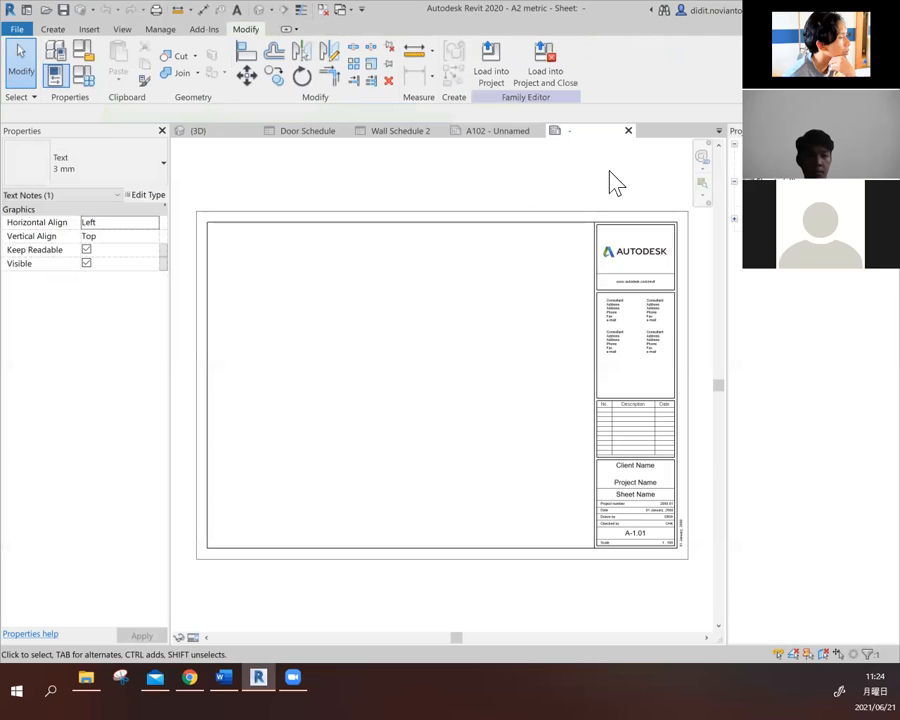
# - Load the A2 metric title block family into the project and close it without saving changes
pyautogui.click(545, 70)
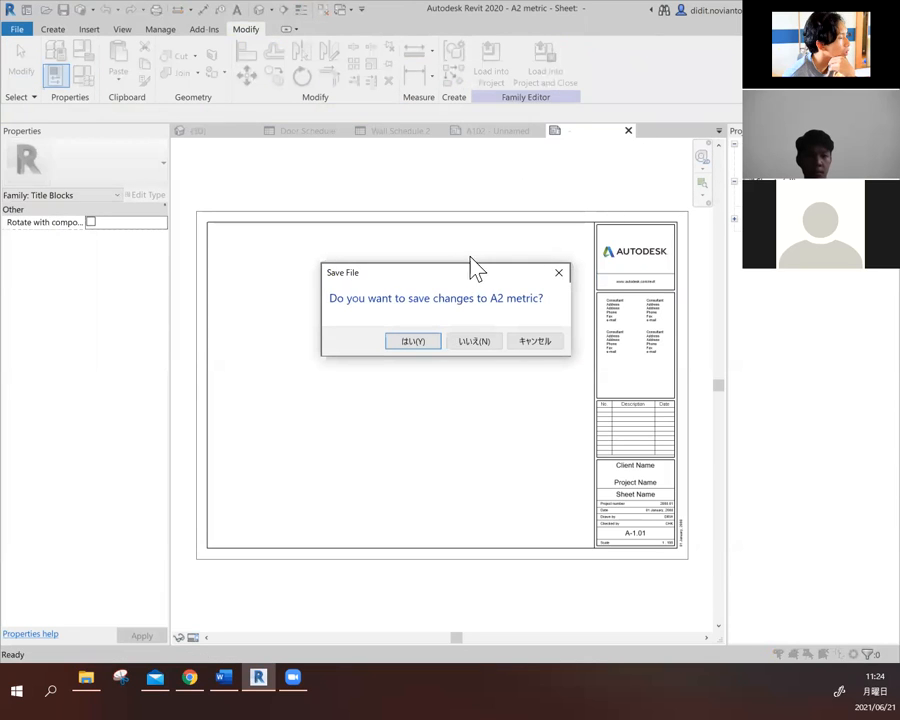
pyautogui.click(474, 341)
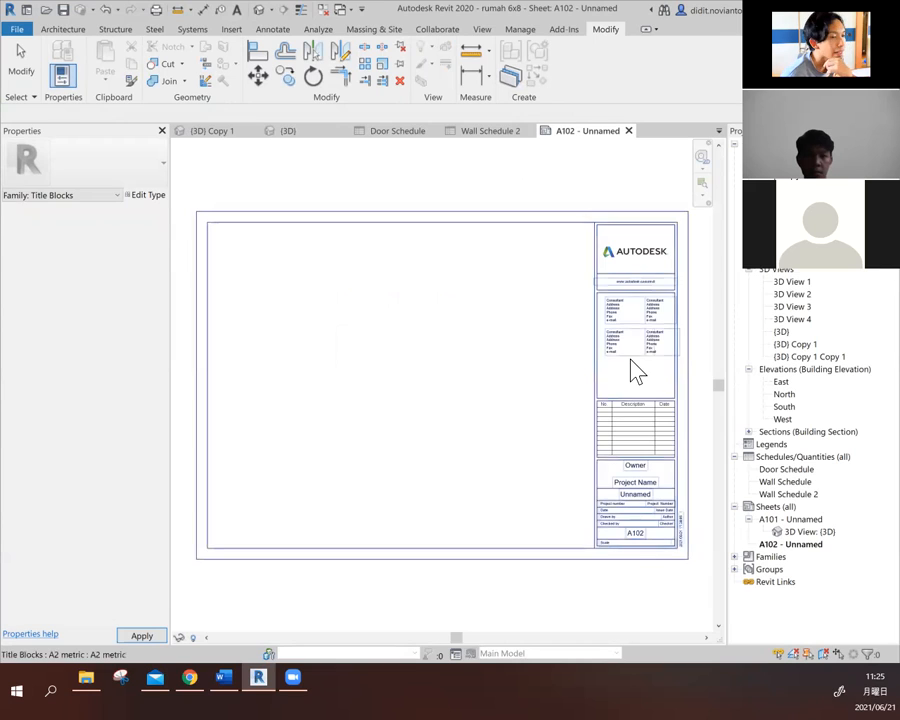
pyautogui.press('Escape')
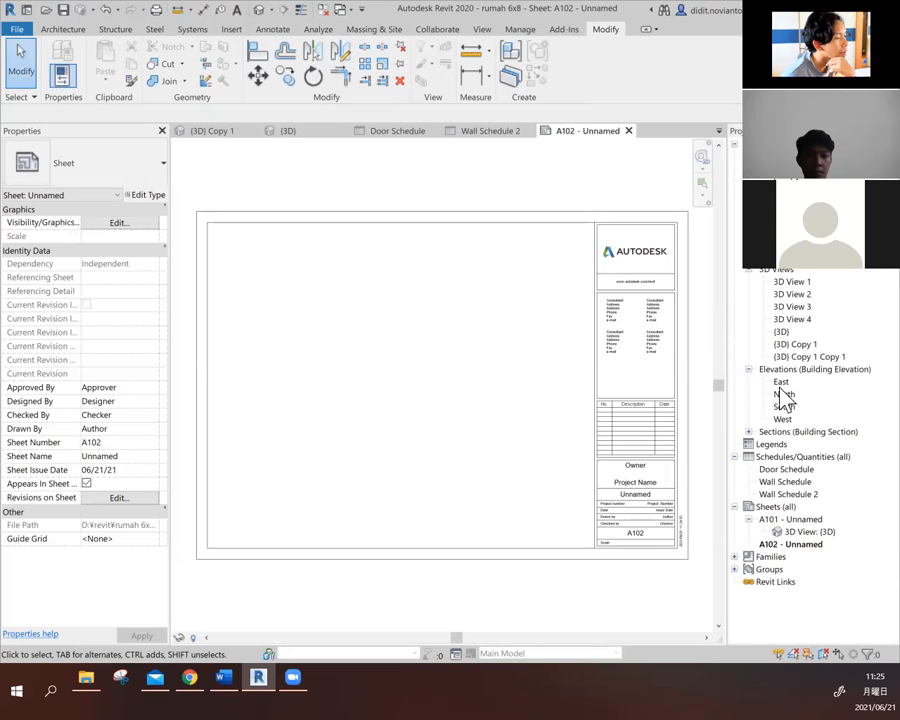
pyautogui.click(748, 432)
pyautogui.click(748, 432)
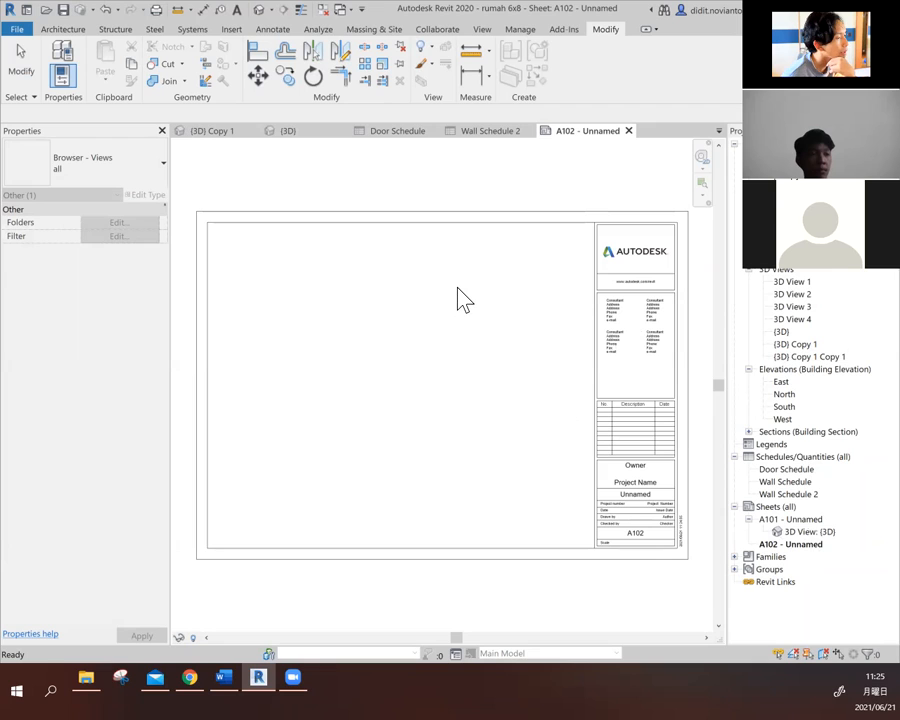
# - Renumber sheet A102 as A-01 and name it Denah
pyautogui.click(768, 544)
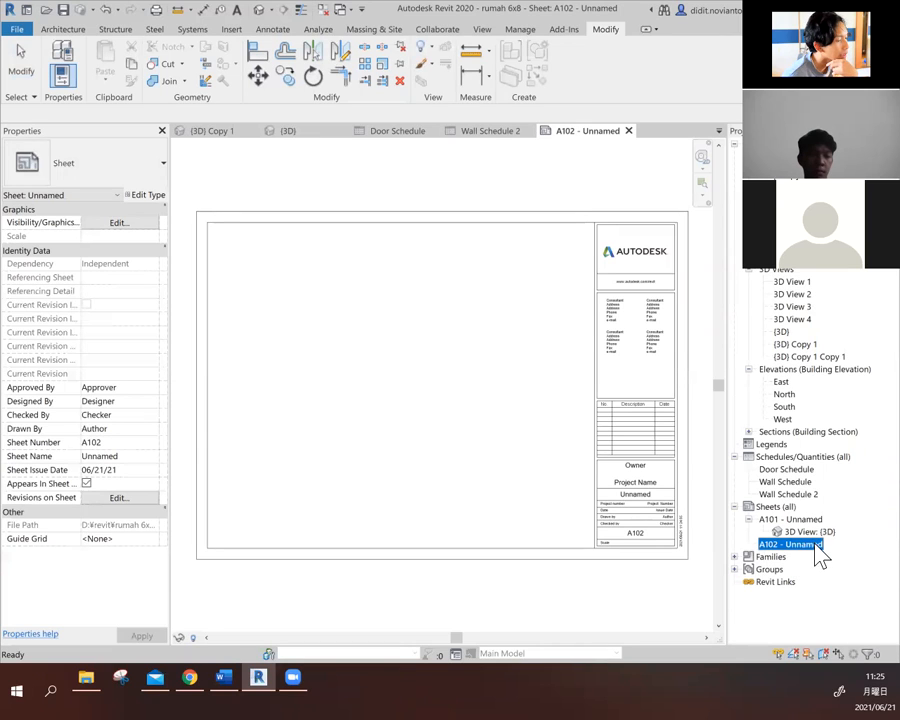
pyautogui.press('F2')
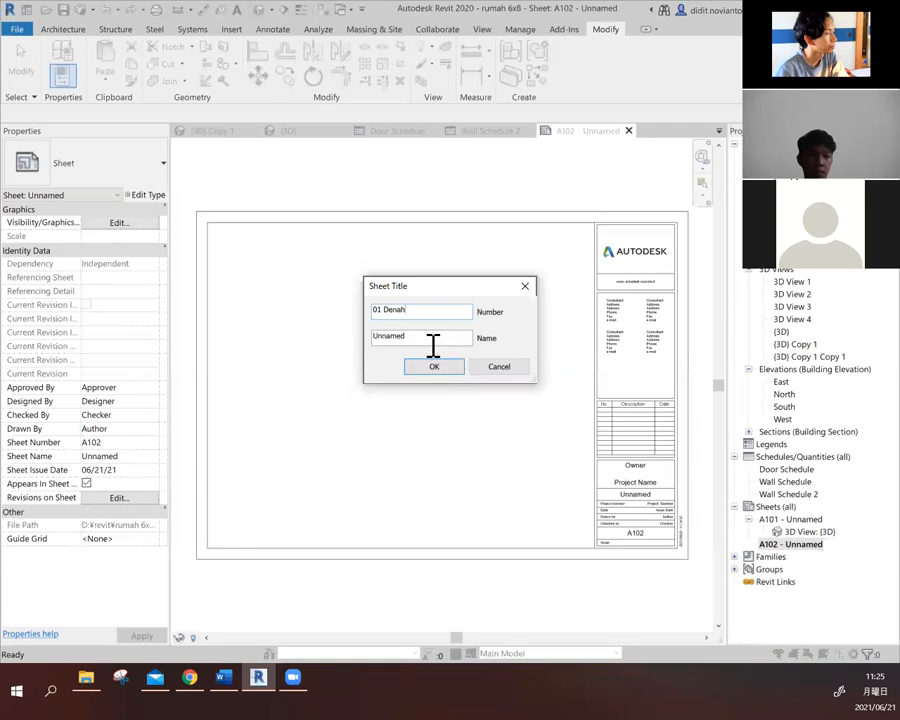
pyautogui.moveTo(424, 311); pyautogui.dragTo(387, 307)
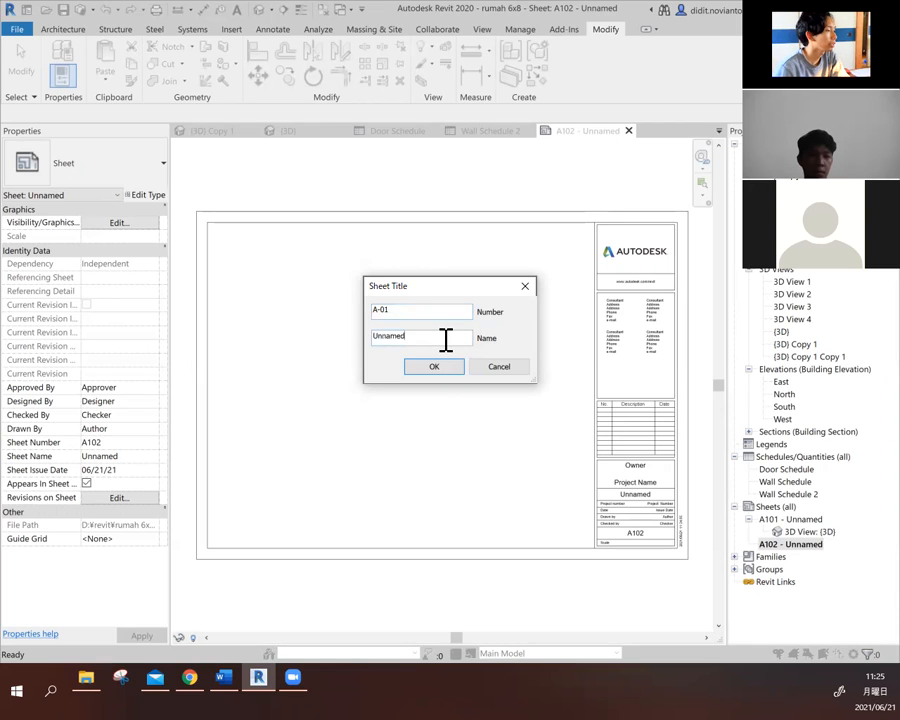
pyautogui.write('Dena')
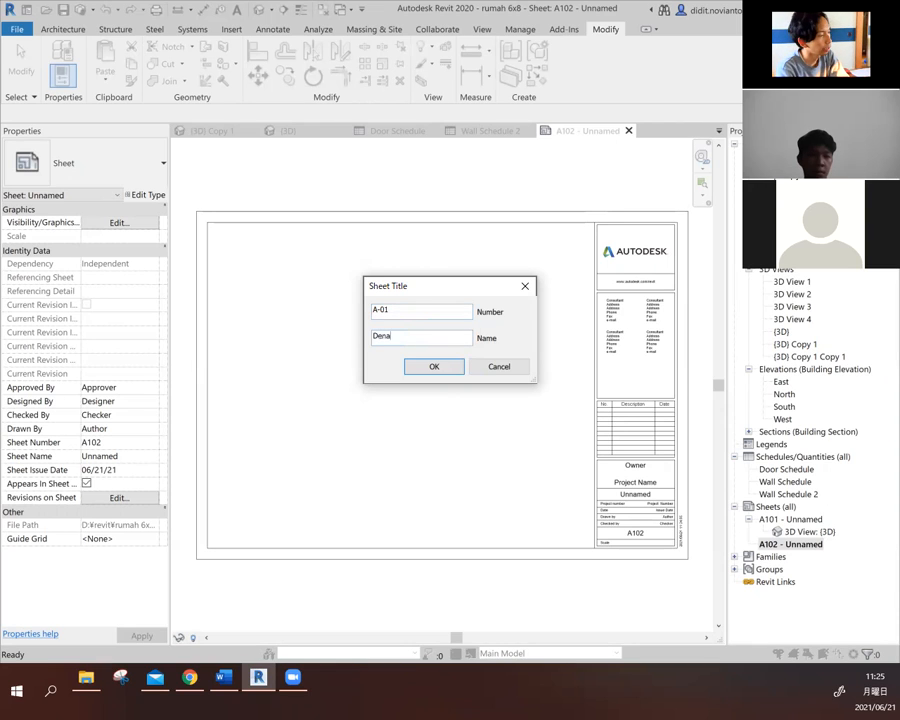
pyautogui.write('h')
pyautogui.click(436, 366)
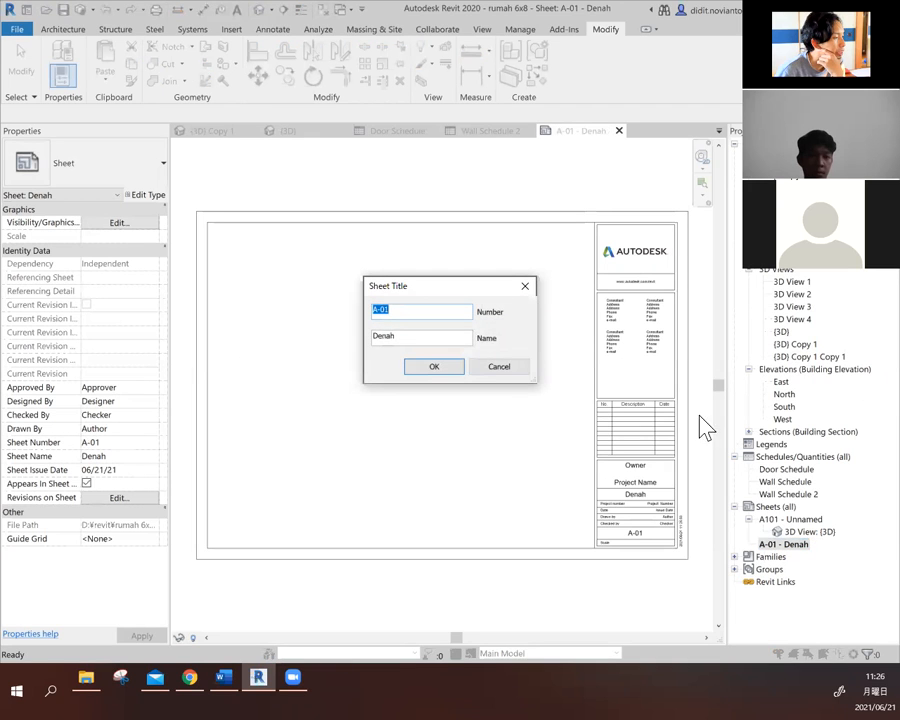
pyautogui.click(533, 288)
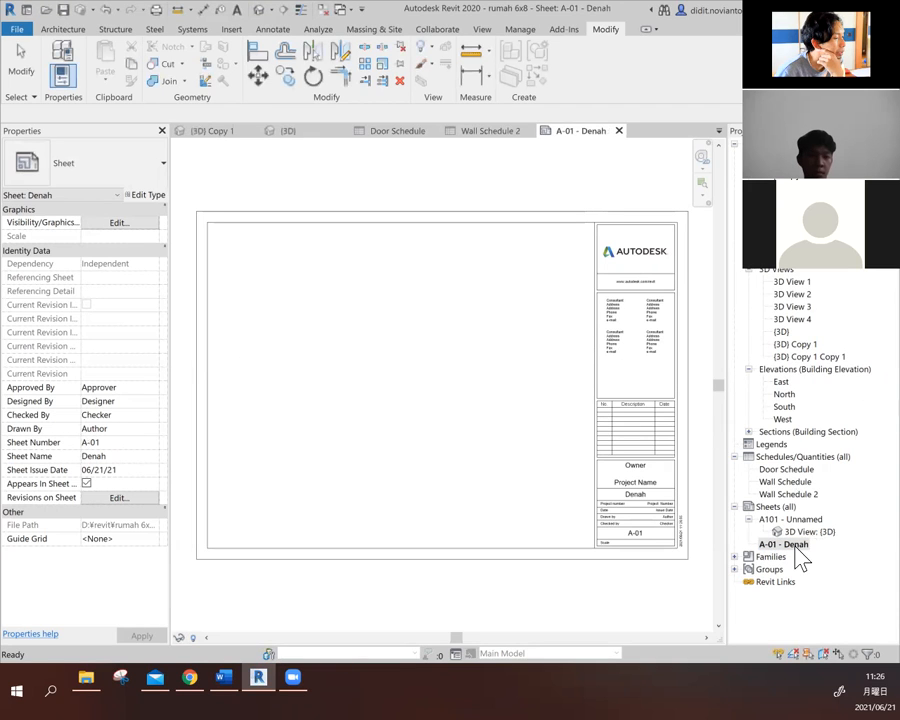
# - Add the Floor Plan: Level 1 view to sheet A-01 and place it over the drawing area
pyautogui.rightClick(800, 546)
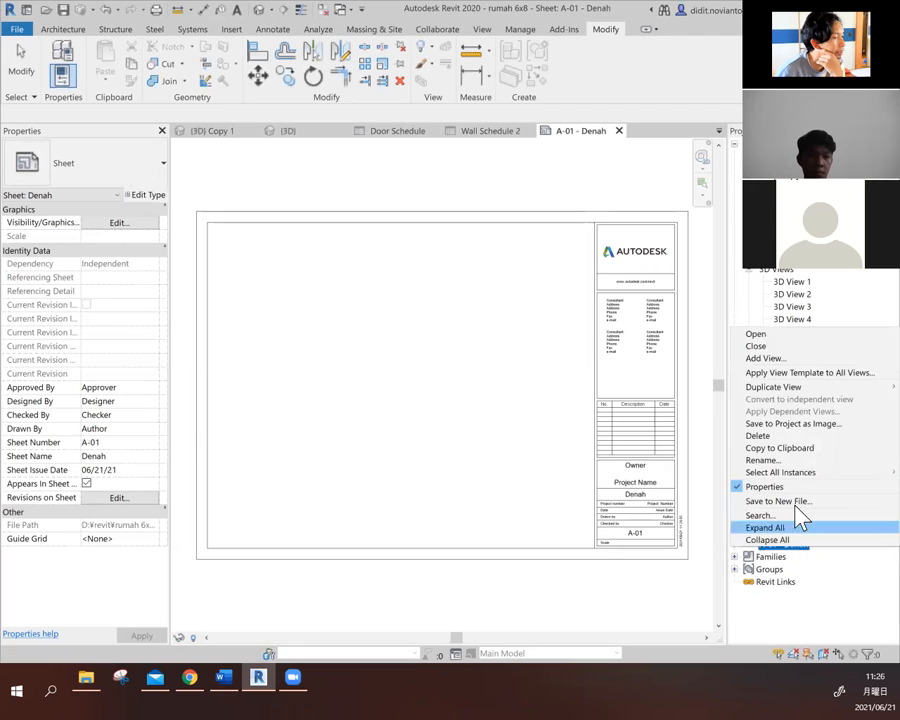
pyautogui.click(803, 360)
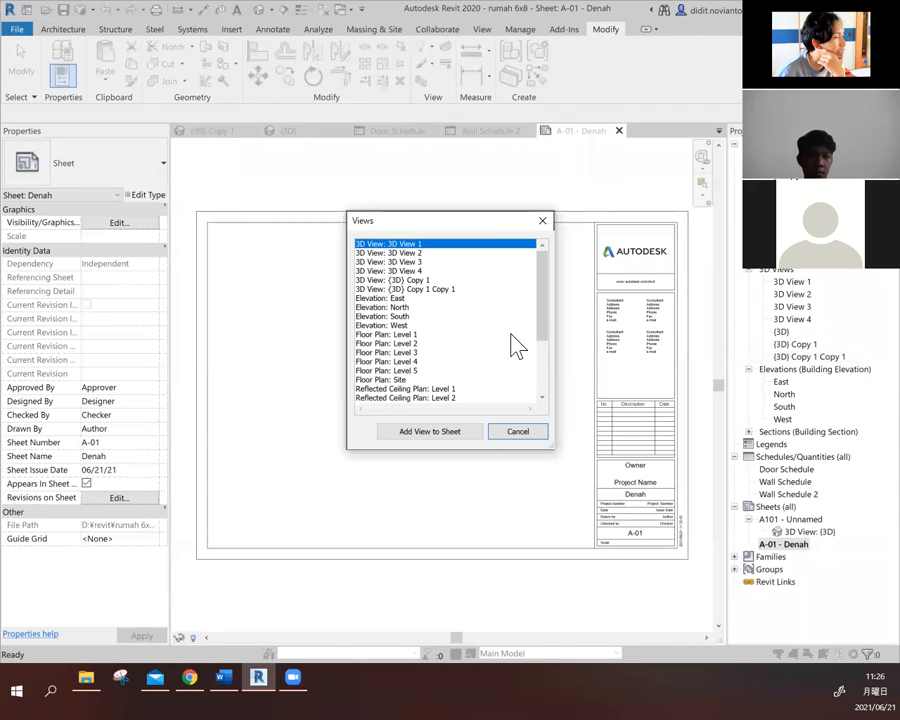
pyautogui.moveTo(548, 310); pyautogui.dragTo(554, 345)
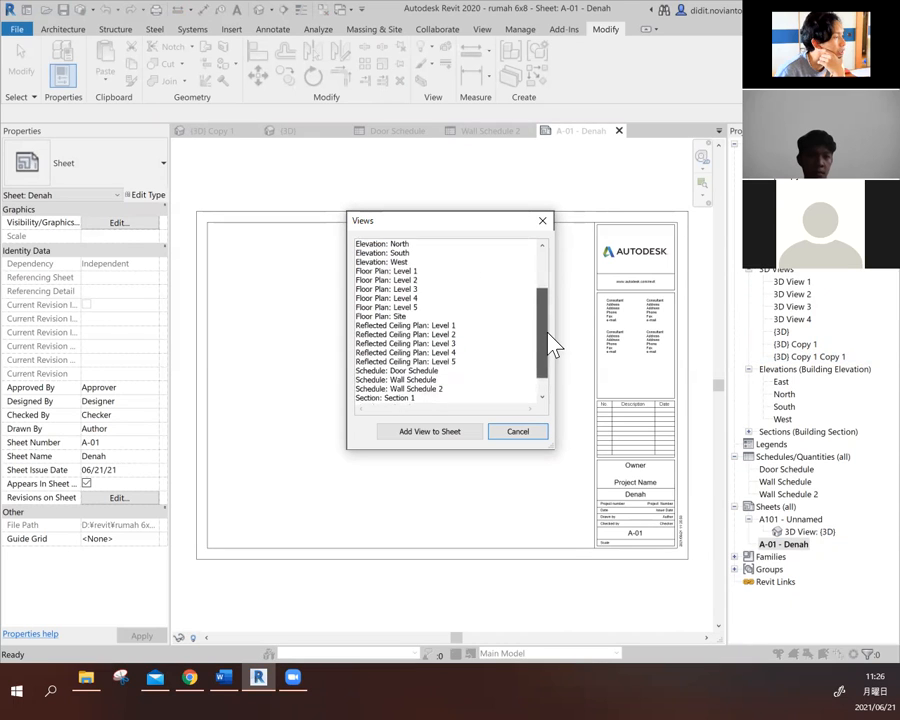
pyautogui.click(380, 272)
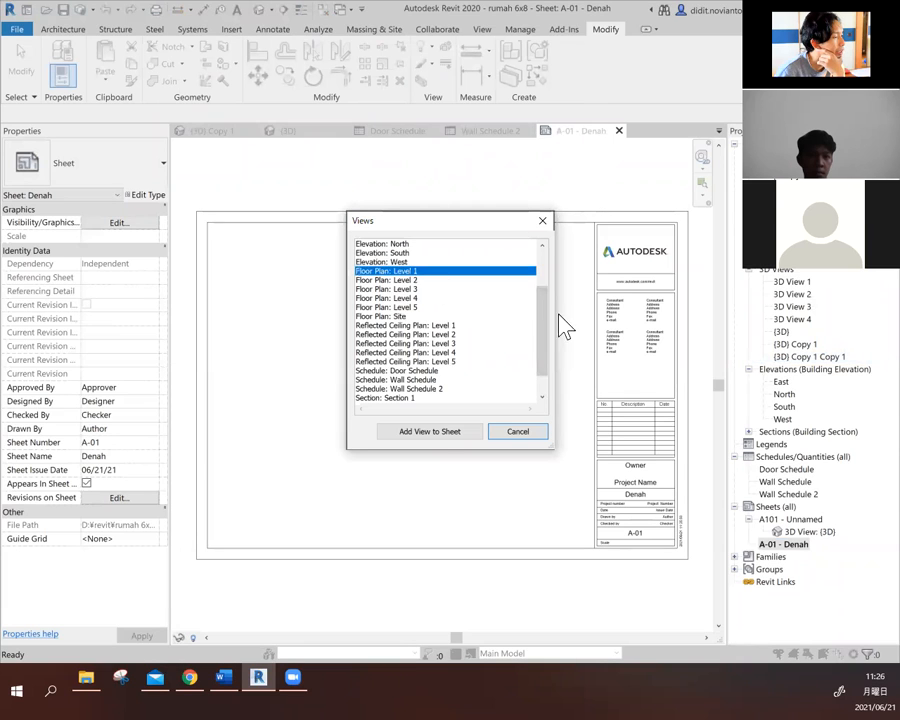
pyautogui.click(460, 438)
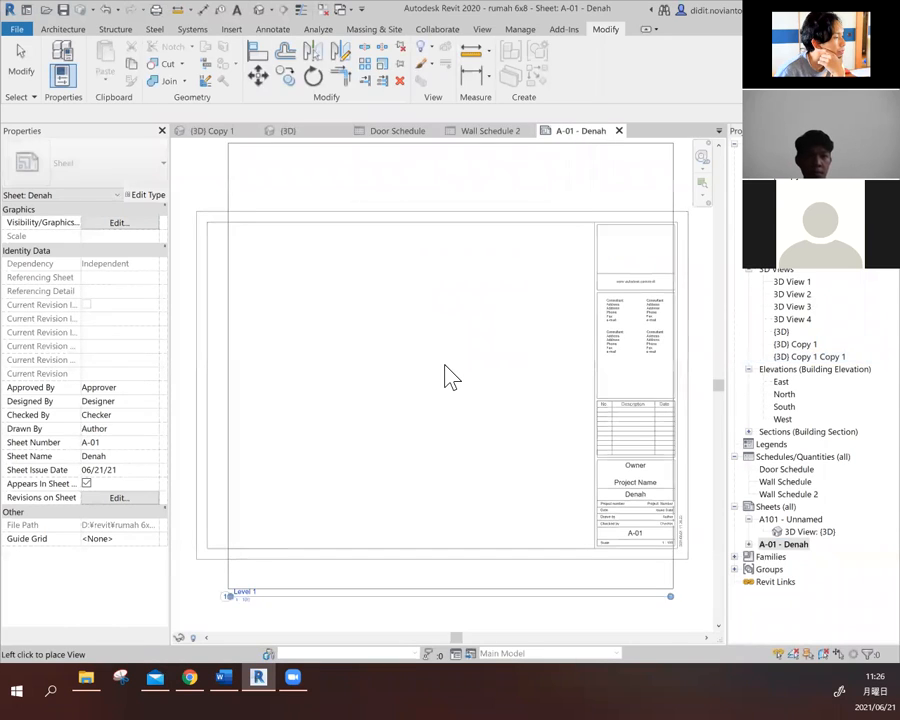
pyautogui.click(418, 367)
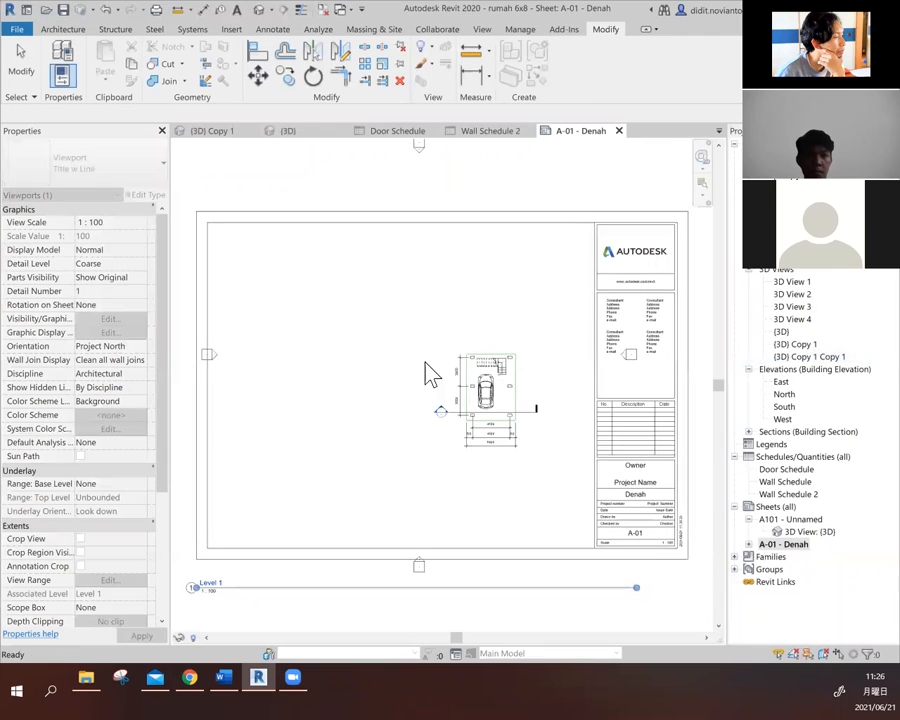
# - Move the Level 1 viewport so the floor plan sits in the upper-left part of the sheet's drawing area
pyautogui.click(526, 413)
pyautogui.scroll(-2, 524, 408)
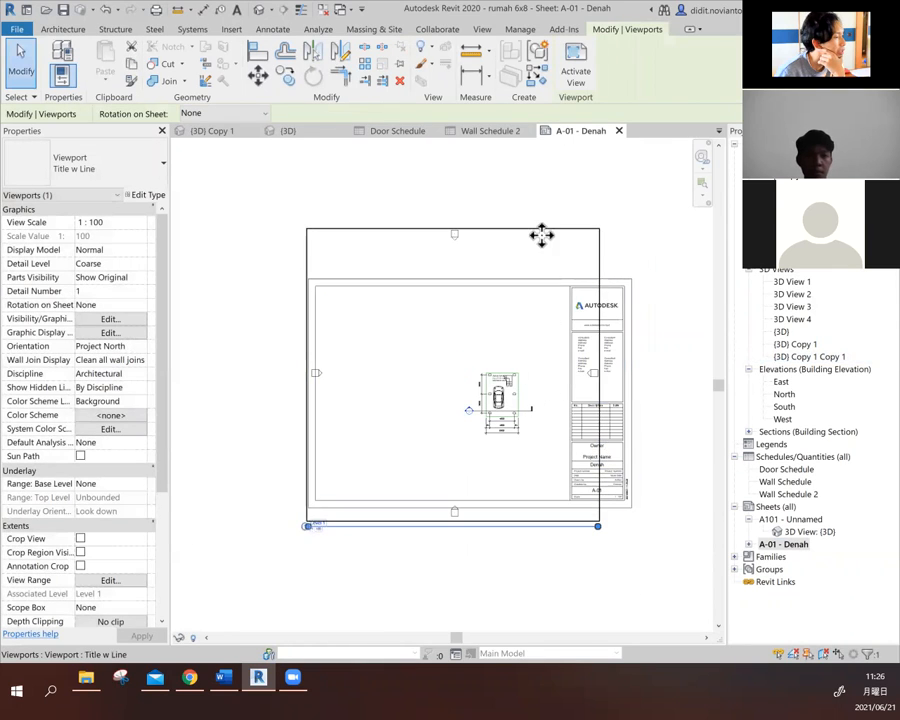
pyautogui.moveTo(525, 222); pyautogui.dragTo(428, 159)
pyautogui.moveTo(489, 365); pyautogui.dragTo(474, 381)
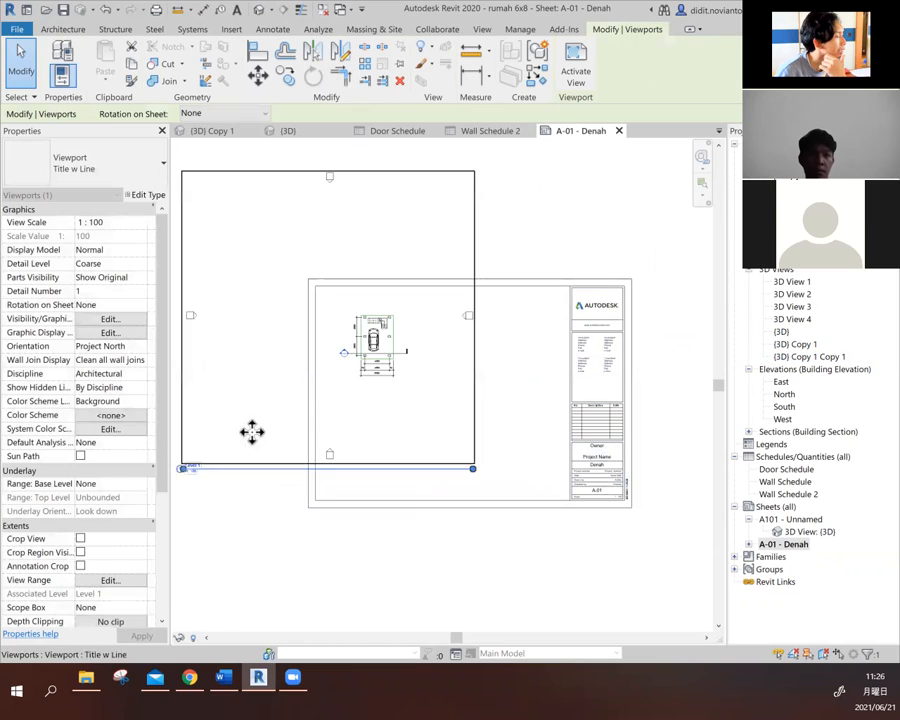
# - Set the Level 1 viewport's view scale to 1 : 50 and move the enlarged plan back inside the sheet frame
pyautogui.click(136, 222)
pyautogui.click(141, 223)
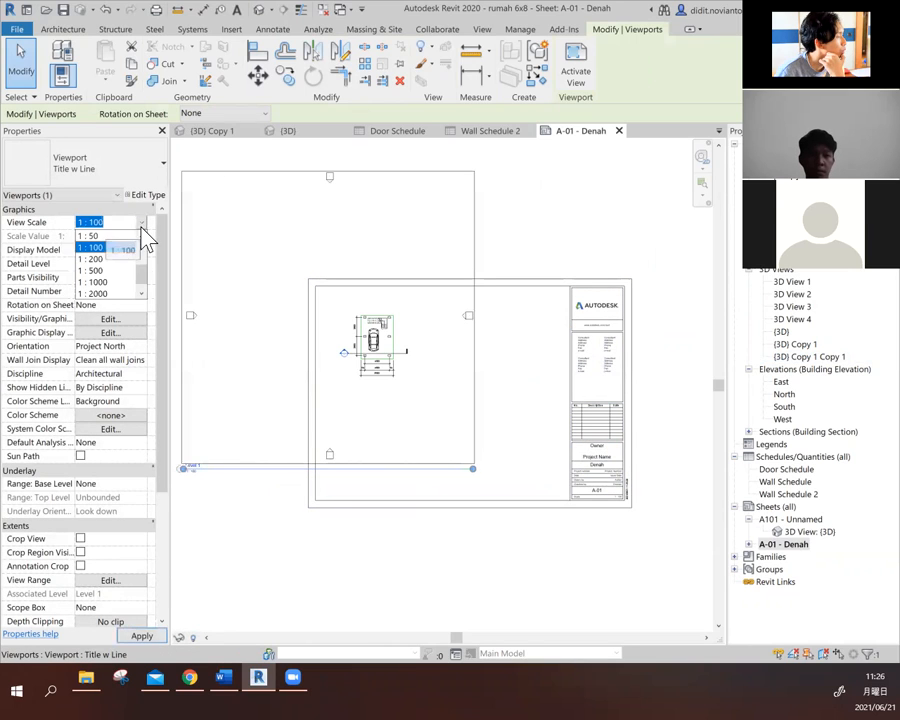
pyautogui.click(115, 247)
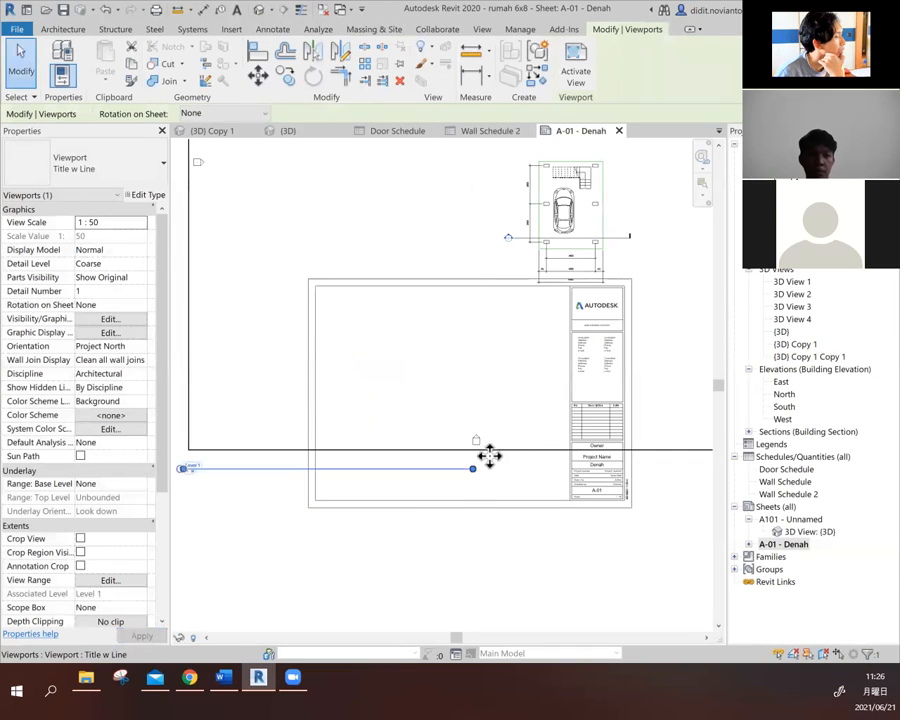
pyautogui.scroll(-2, 490, 458)
pyautogui.scroll(-1, 550, 435)
pyautogui.moveTo(617, 336); pyautogui.dragTo(581, 426)
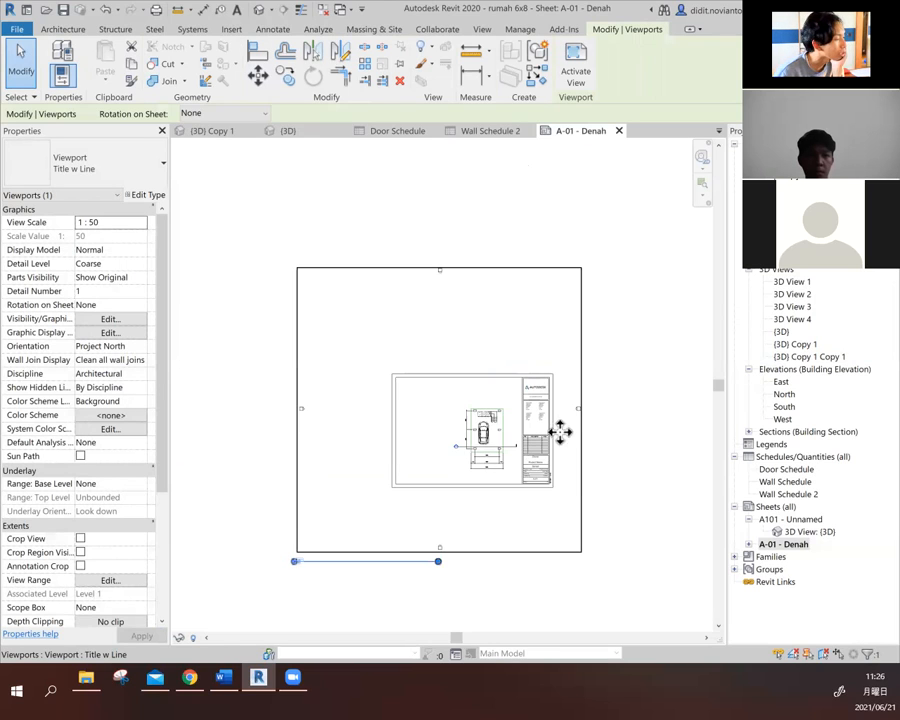
# - Try a view scale of 1 : 20 for the Level 1 viewport and move the enlarged plan over the sheet
pyautogui.click(127, 222)
pyautogui.click(142, 223)
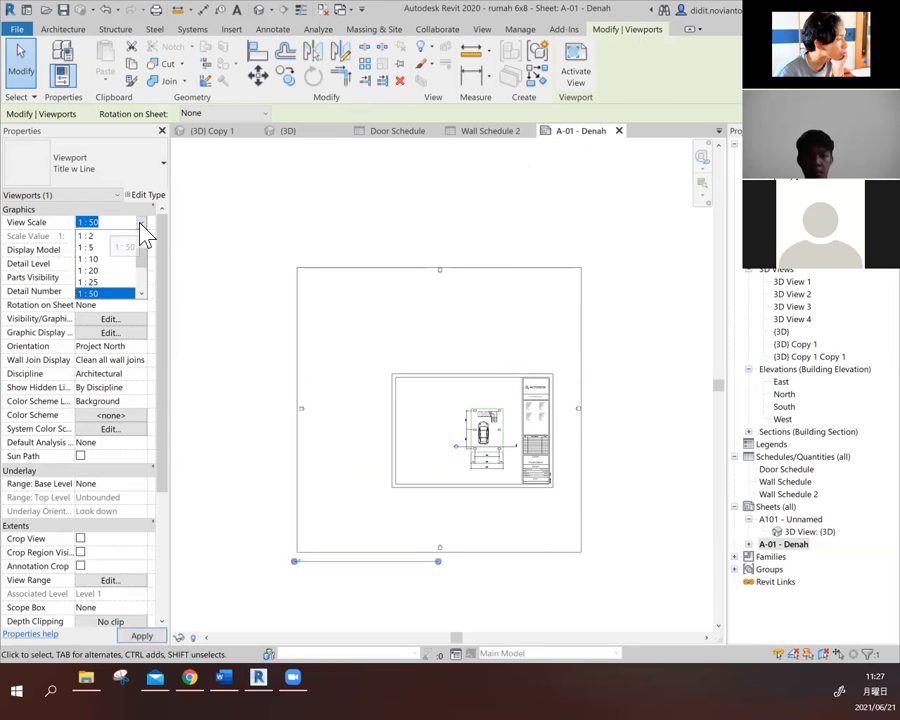
pyautogui.moveTo(141, 245)
pyautogui.mouseDown()
pyautogui.moveTo(139, 281)
pyautogui.moveTo(135, 268)
pyautogui.mouseUp()
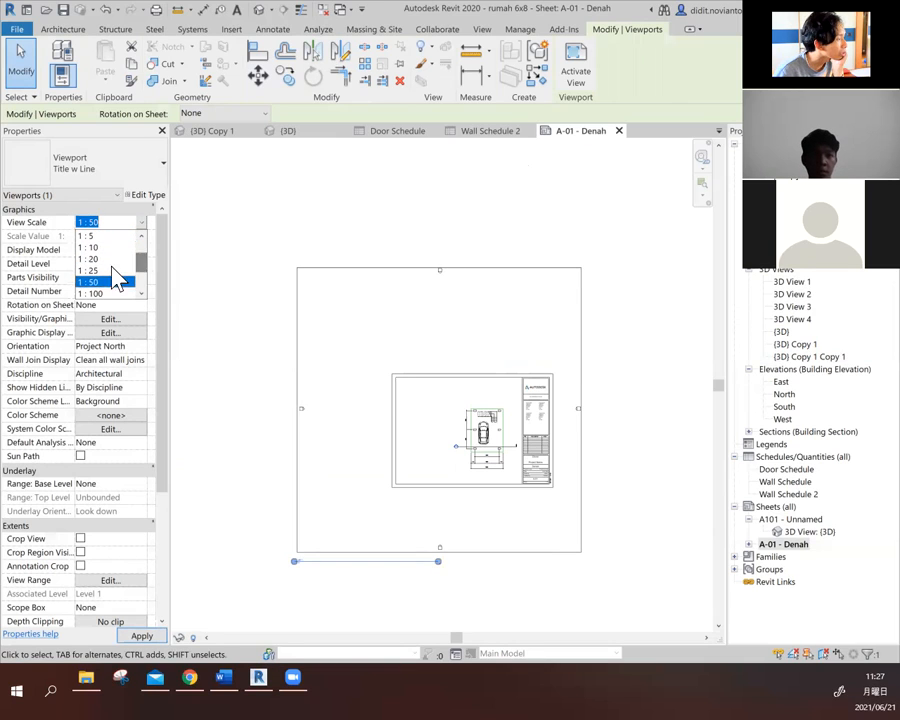
pyautogui.click(95, 259)
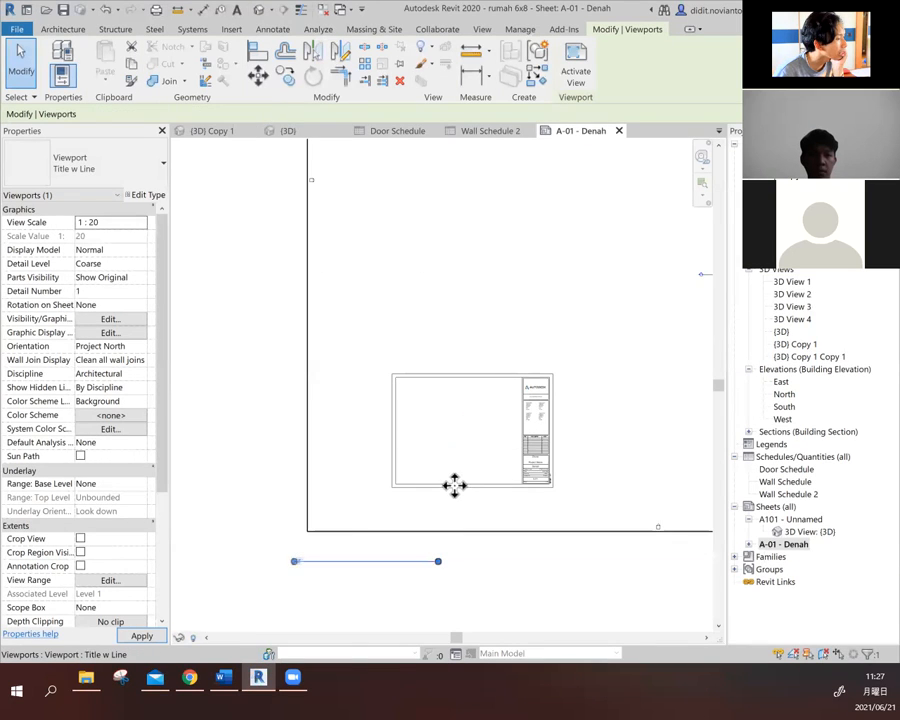
pyautogui.scroll(-2, 455, 485)
pyautogui.moveTo(606, 518); pyautogui.dragTo(483, 591)
pyautogui.moveTo(637, 438); pyautogui.dragTo(623, 476)
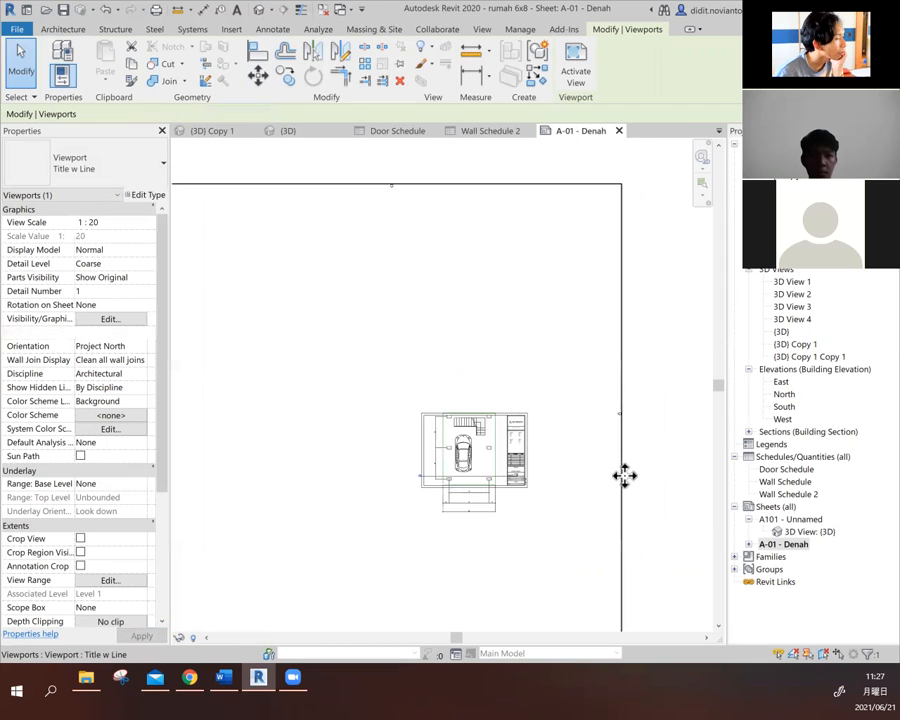
# - Set the Level 1 viewport's view scale to 1 : 100 and move the plan into the upper-left part of the sheet
pyautogui.click(128, 224)
pyautogui.click(142, 223)
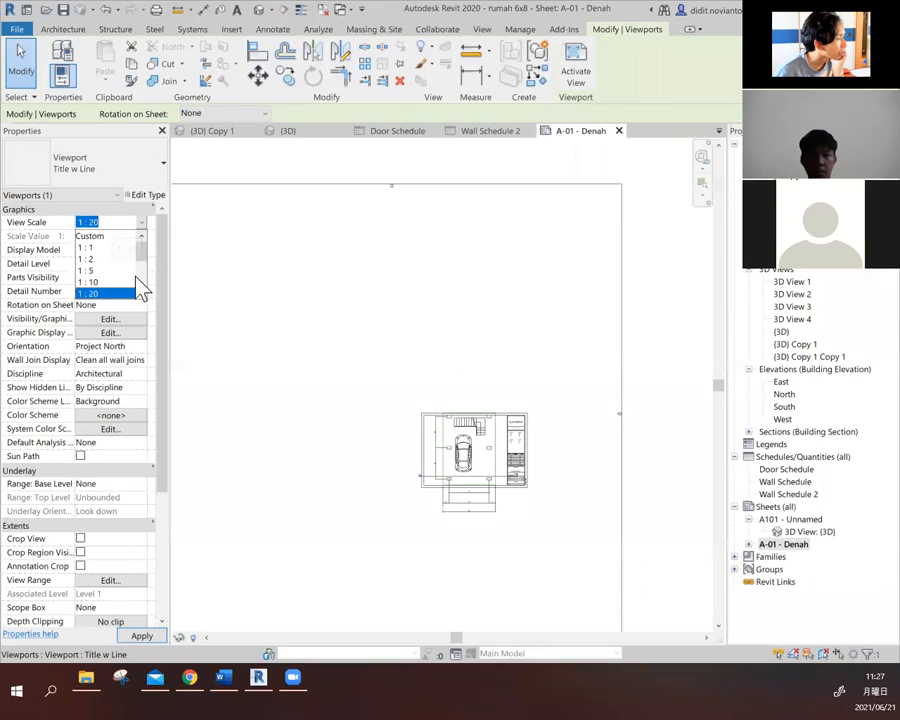
pyautogui.scroll(-1, 137, 280)
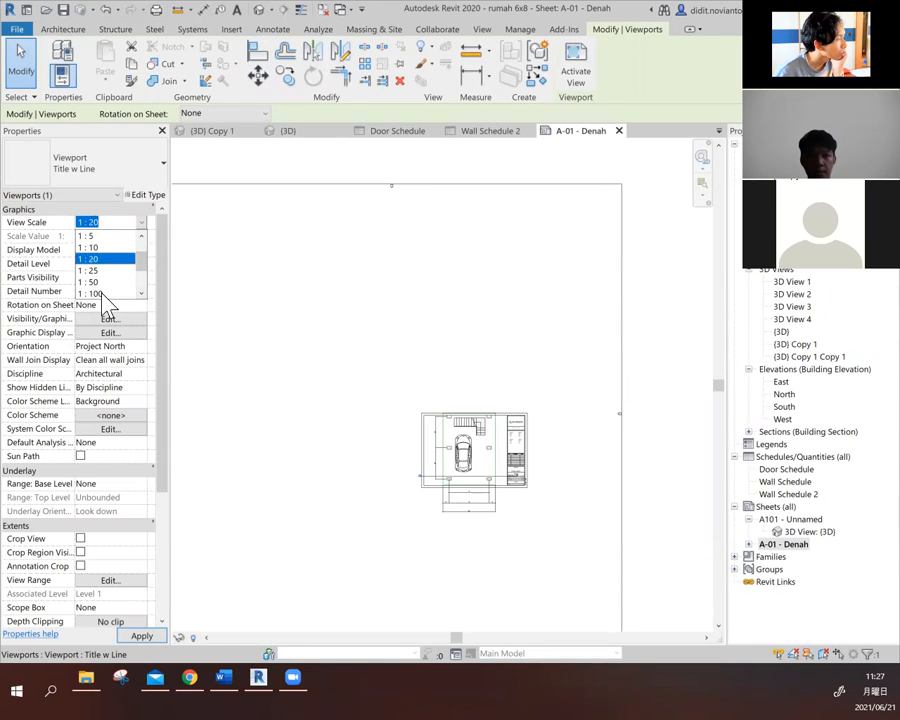
pyautogui.click(101, 294)
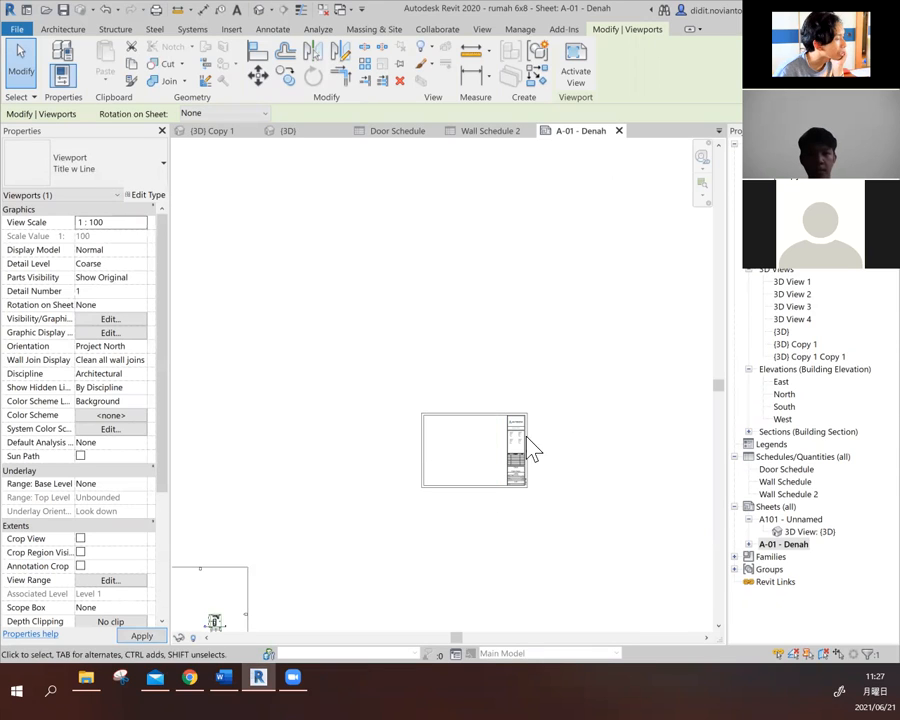
pyautogui.moveTo(257, 581); pyautogui.dragTo(448, 462)
pyautogui.scroll(3, 451, 480)
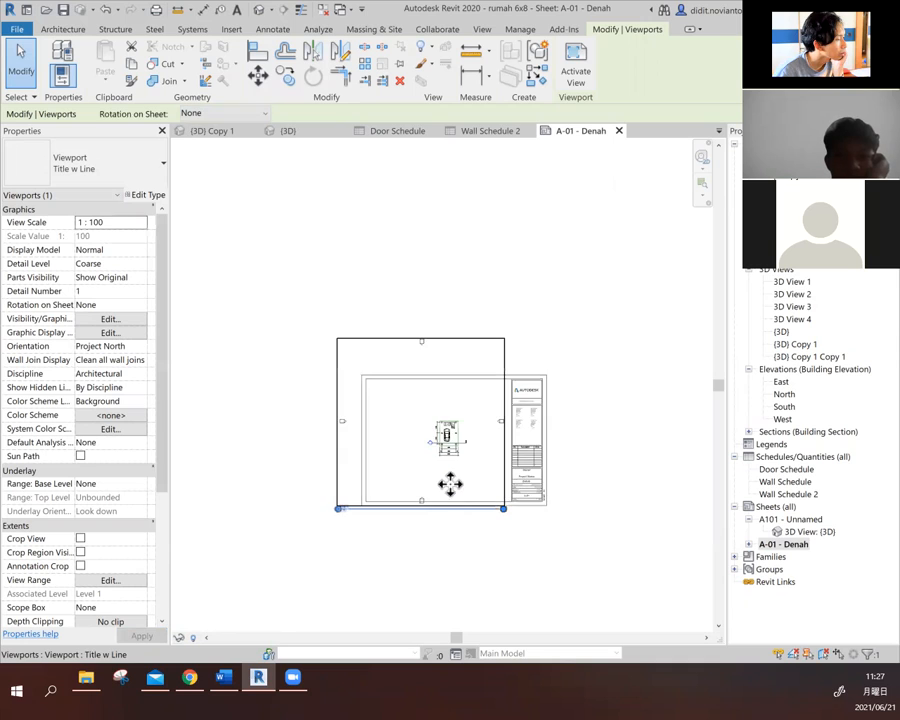
pyautogui.scroll(2, 477, 471)
pyautogui.moveTo(452, 414); pyautogui.dragTo(384, 380)
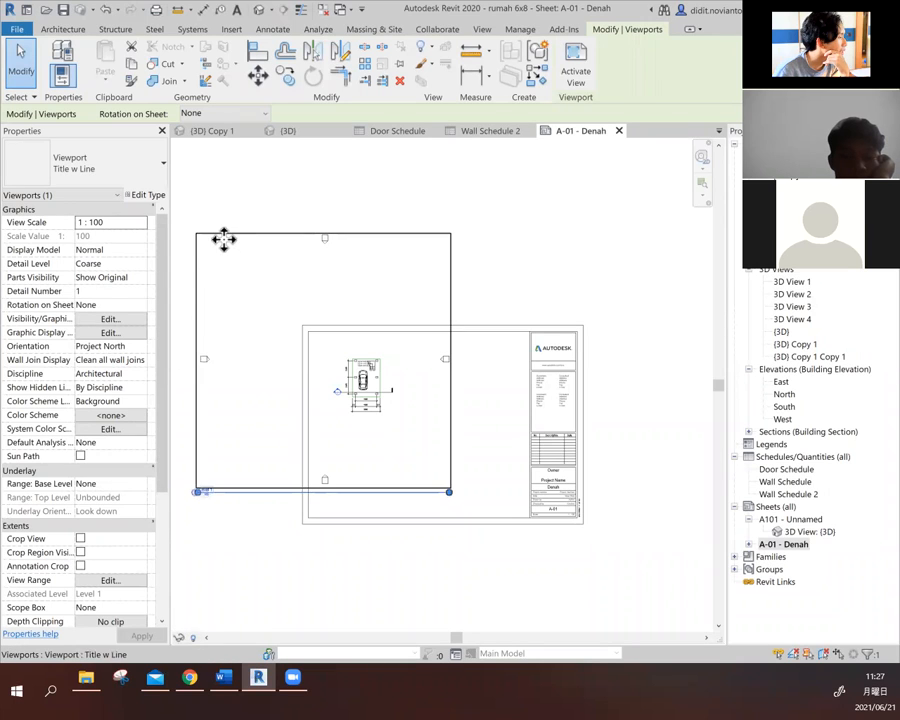
# - Try enabling Crop Region Visible for the Level 1 viewport, and turn it off again together with Crop View
pyautogui.moveTo(165, 418); pyautogui.dragTo(169, 553)
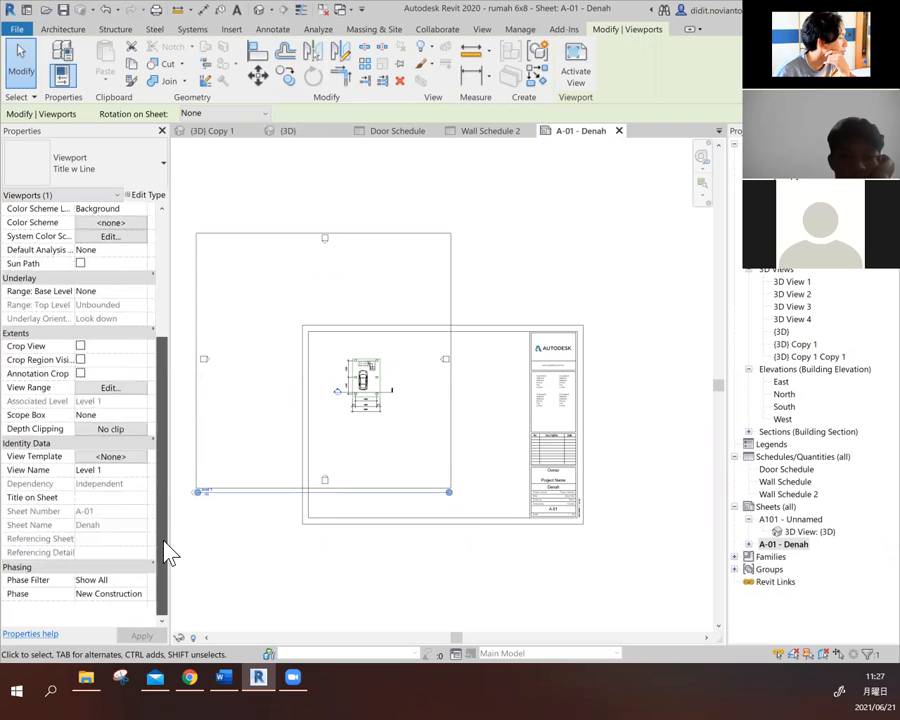
pyautogui.click(80, 361)
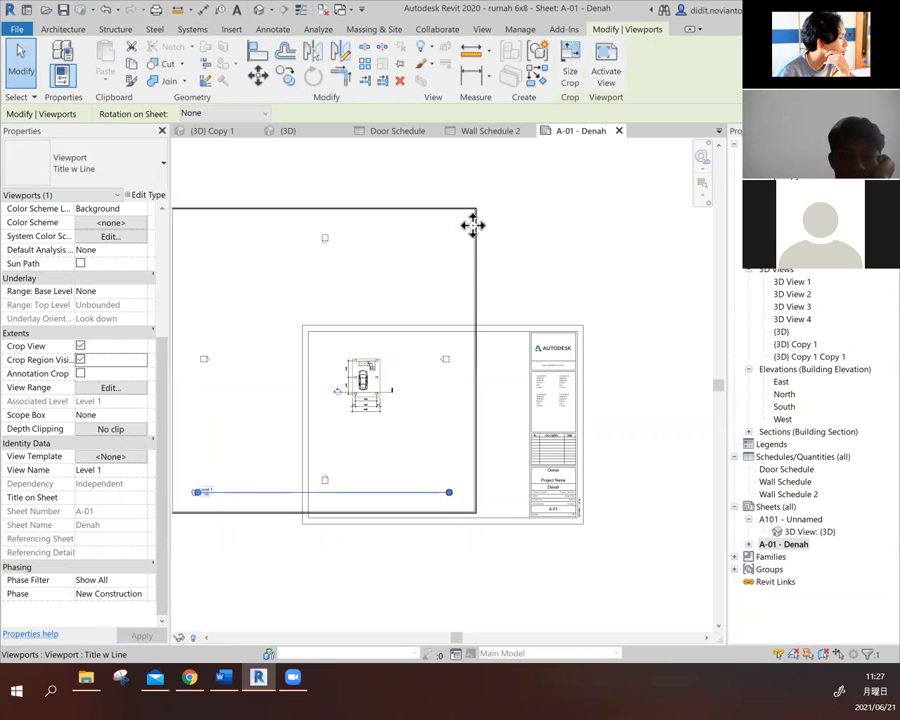
pyautogui.scroll(-1, 613, 308)
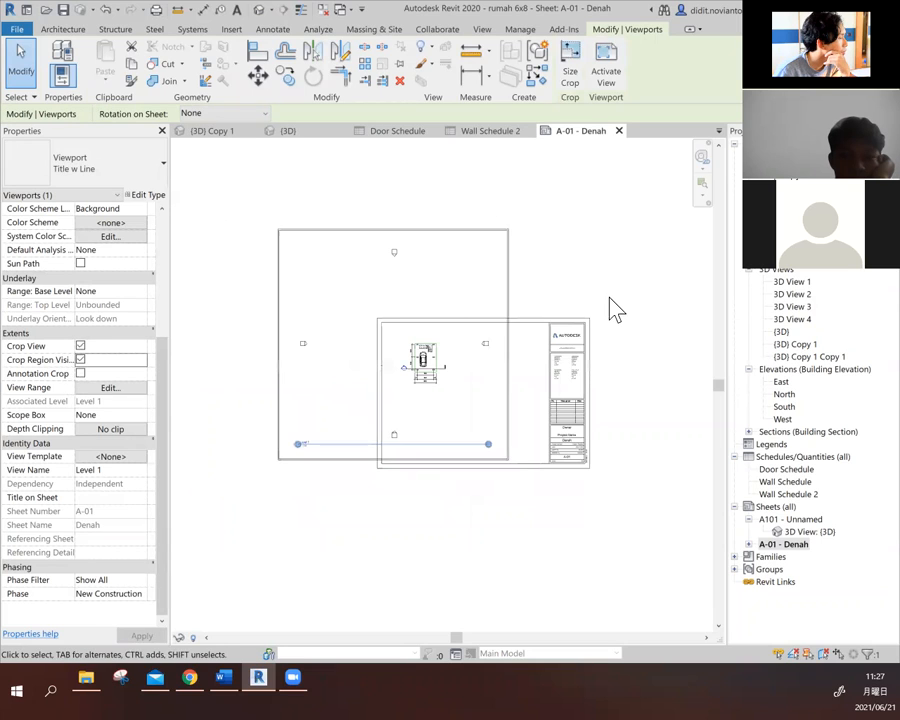
pyautogui.click(80, 346)
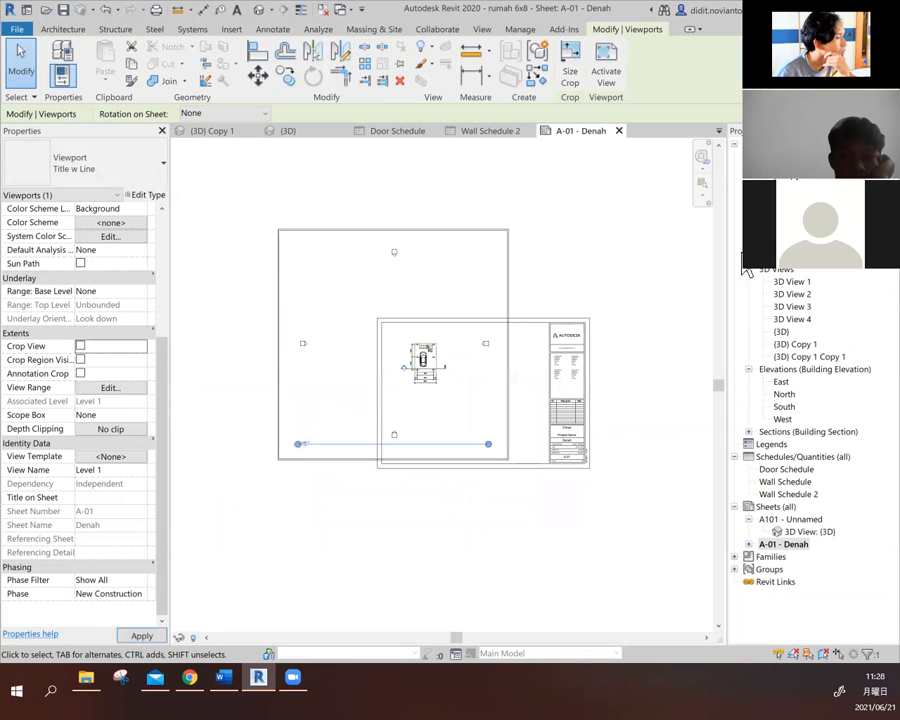
# - Deselect the viewport and open the Level 1 floor plan view for editing its crop
pyautogui.click(575, 62)
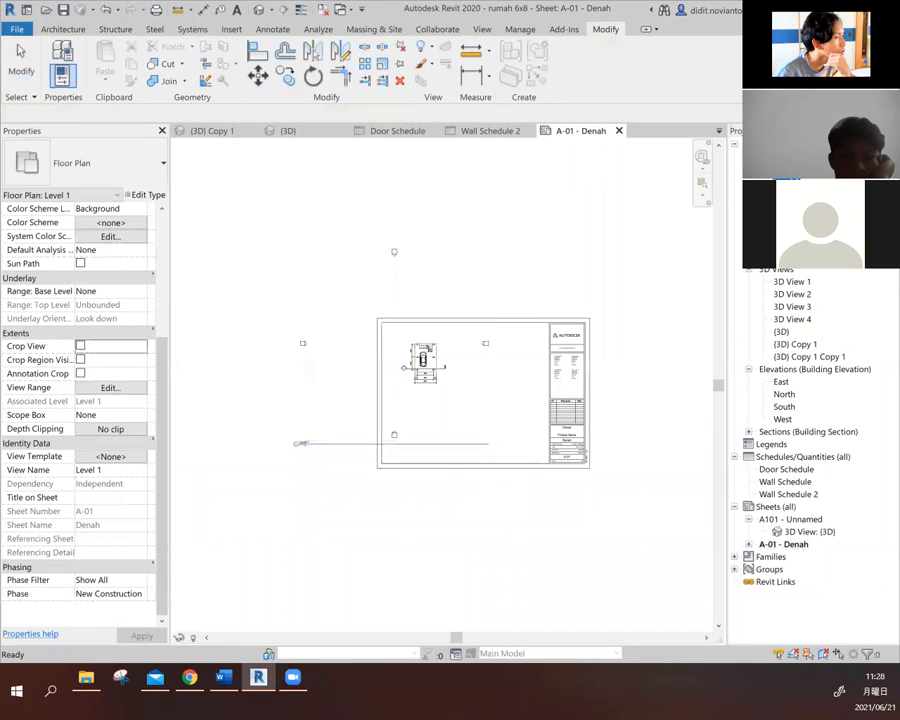
pyautogui.doubleClick(786, 182)
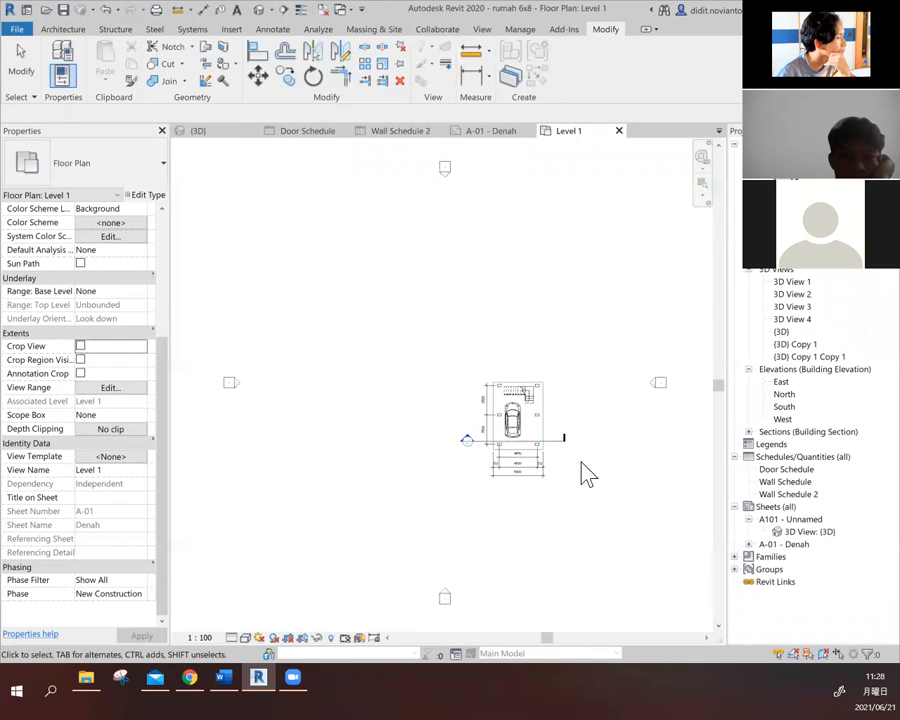
pyautogui.scroll(1, 584, 461)
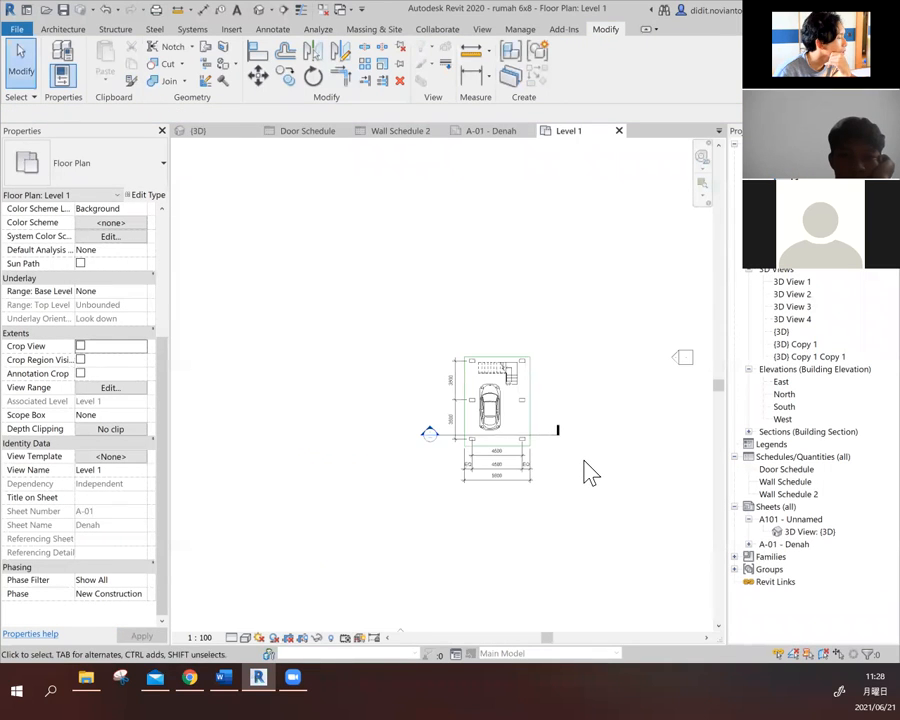
# - Turn view cropping on in the Level 1 floor plan and switch it back off
pyautogui.click(287, 637)
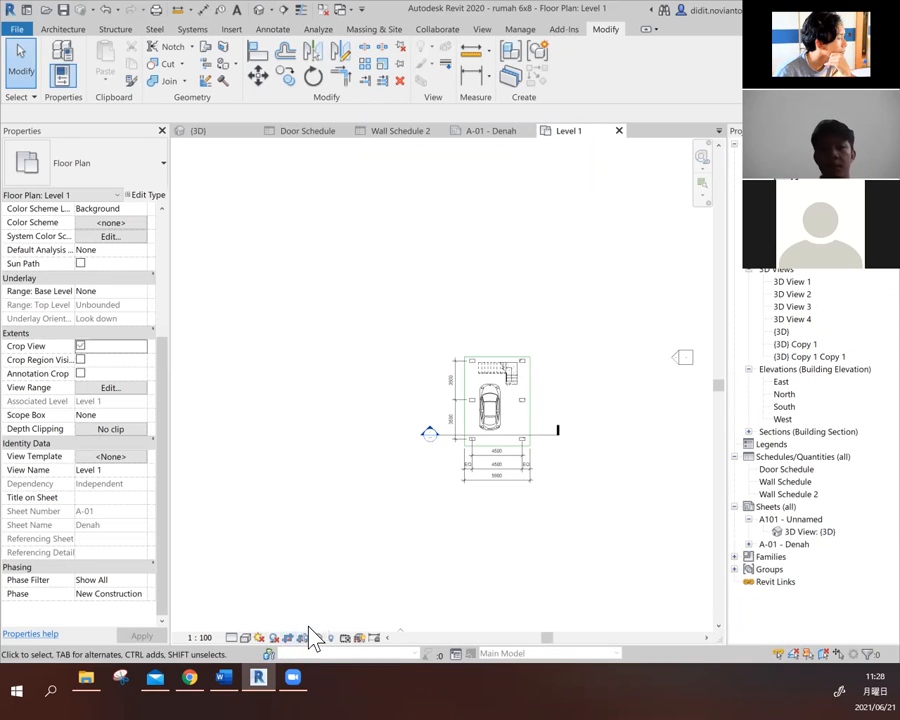
pyautogui.scroll(-1, 298, 532)
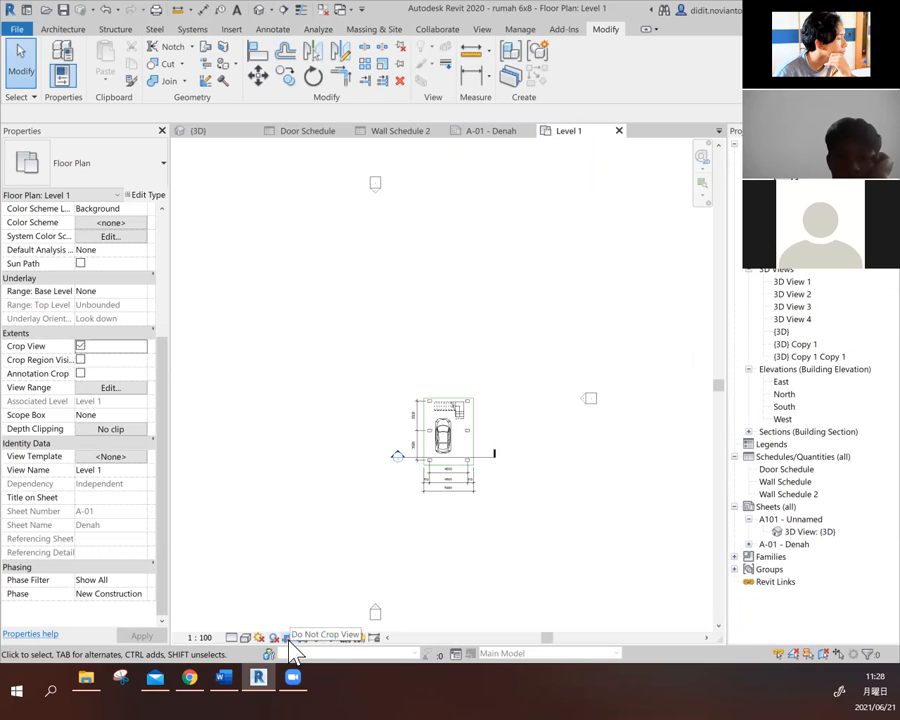
pyautogui.scroll(-1, 519, 443)
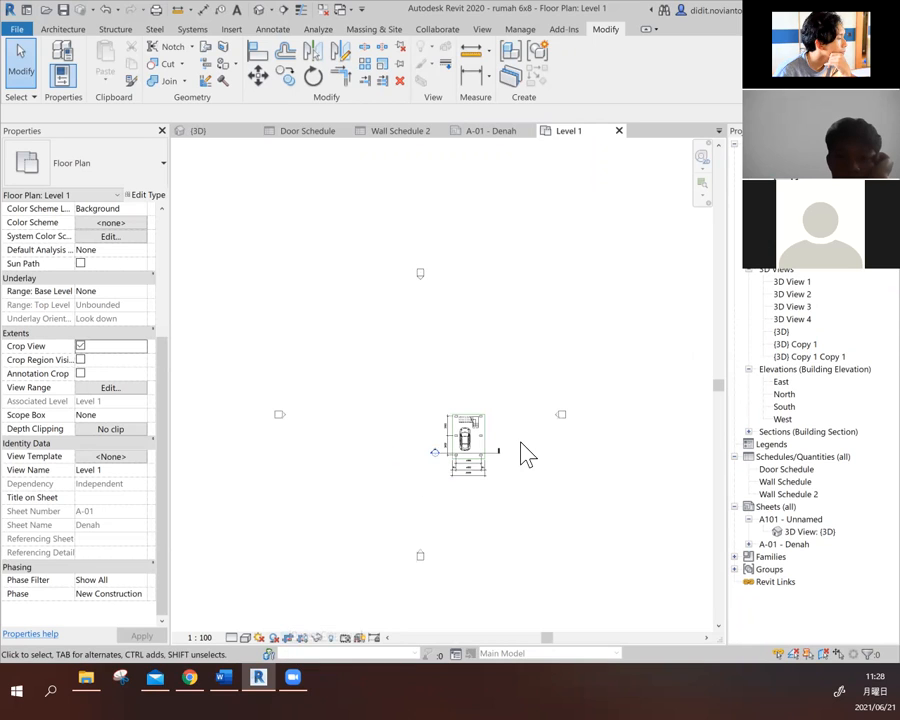
pyautogui.click(289, 638)
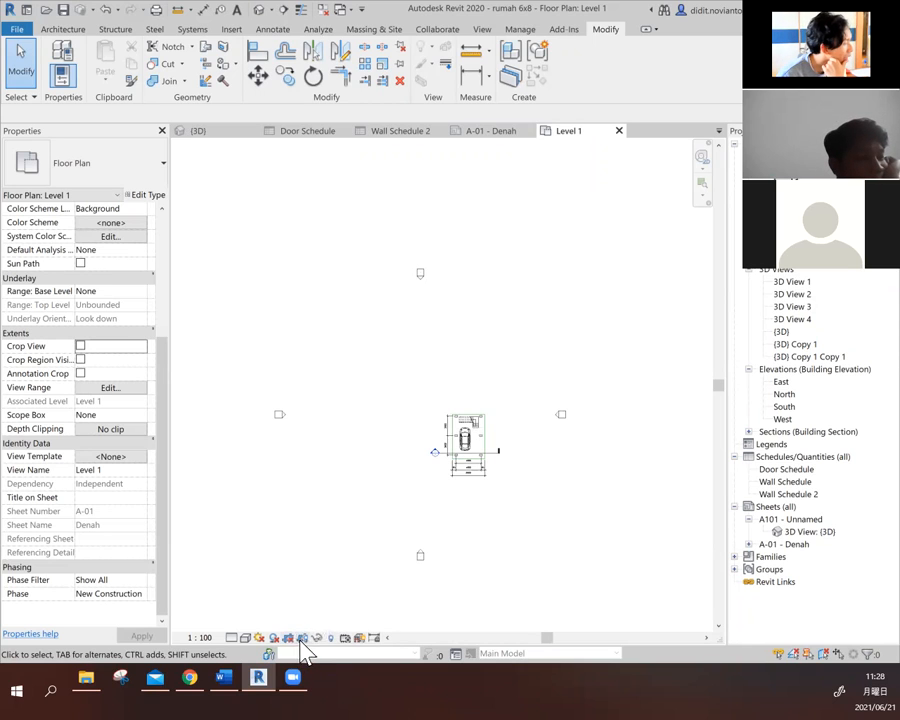
# - Show the Level 1 crop region and shrink all four sides closely around the house plan, its dimensions and section mark
pyautogui.click(302, 638)
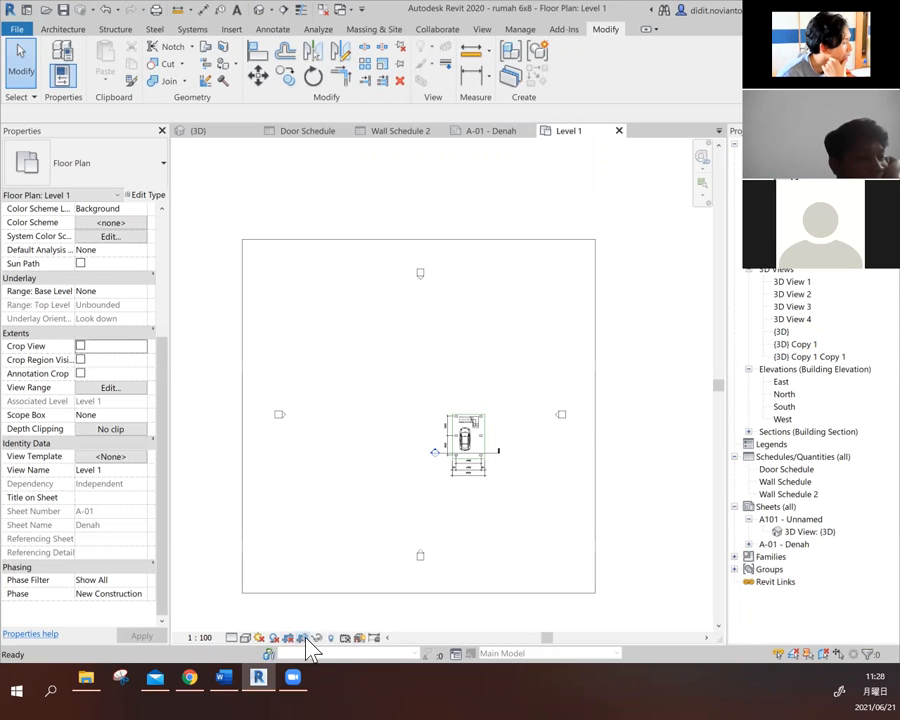
pyautogui.click(578, 239)
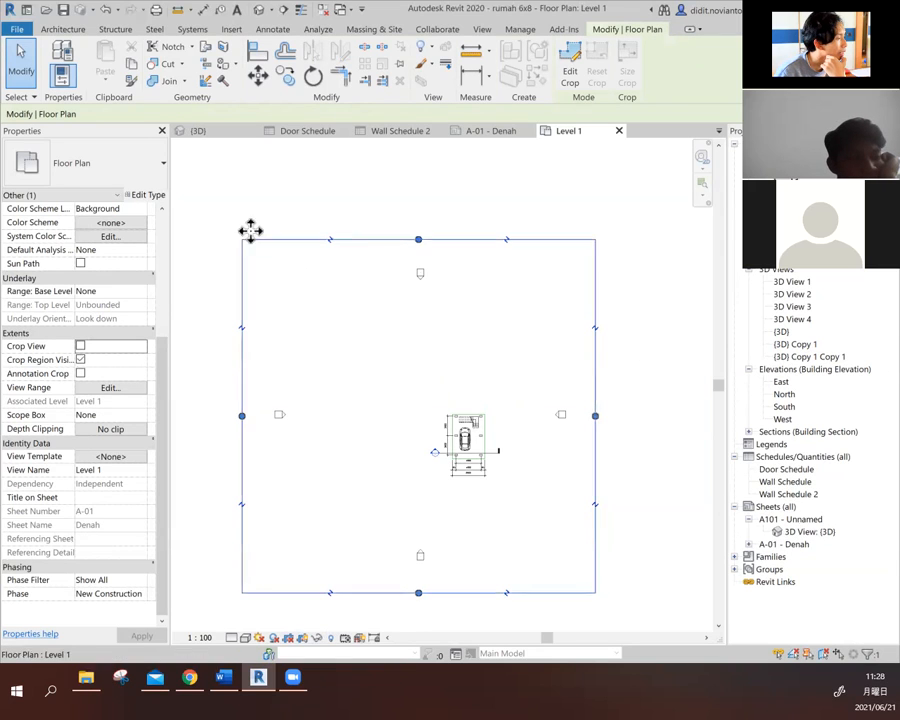
pyautogui.moveTo(418, 239); pyautogui.dragTo(414, 404)
pyautogui.moveTo(418, 593); pyautogui.dragTo(416, 484)
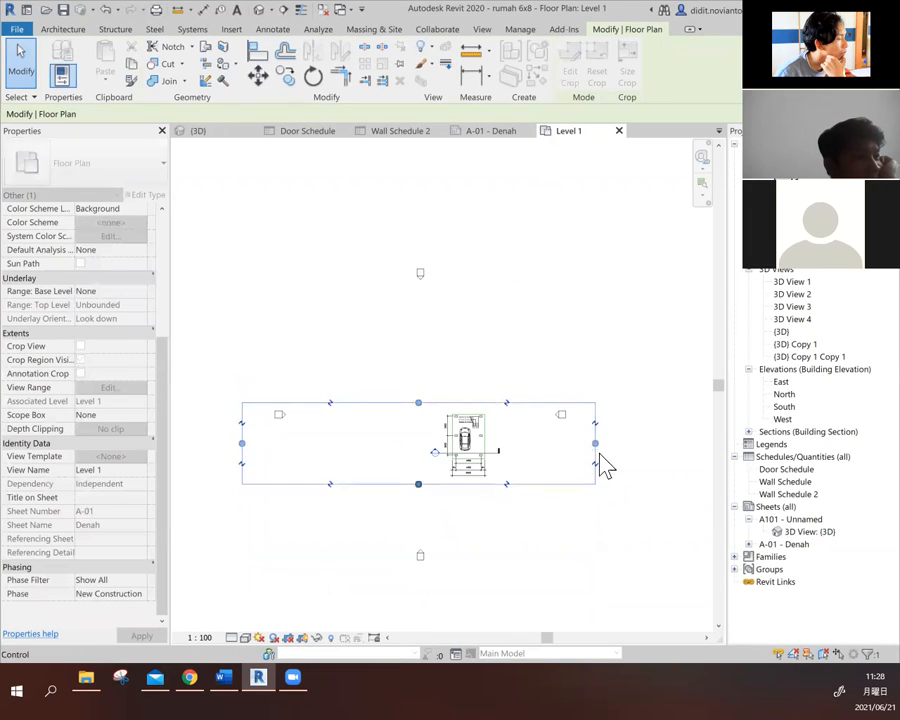
pyautogui.moveTo(522, 437); pyautogui.dragTo(501, 437)
pyautogui.moveTo(241, 444); pyautogui.dragTo(422, 444)
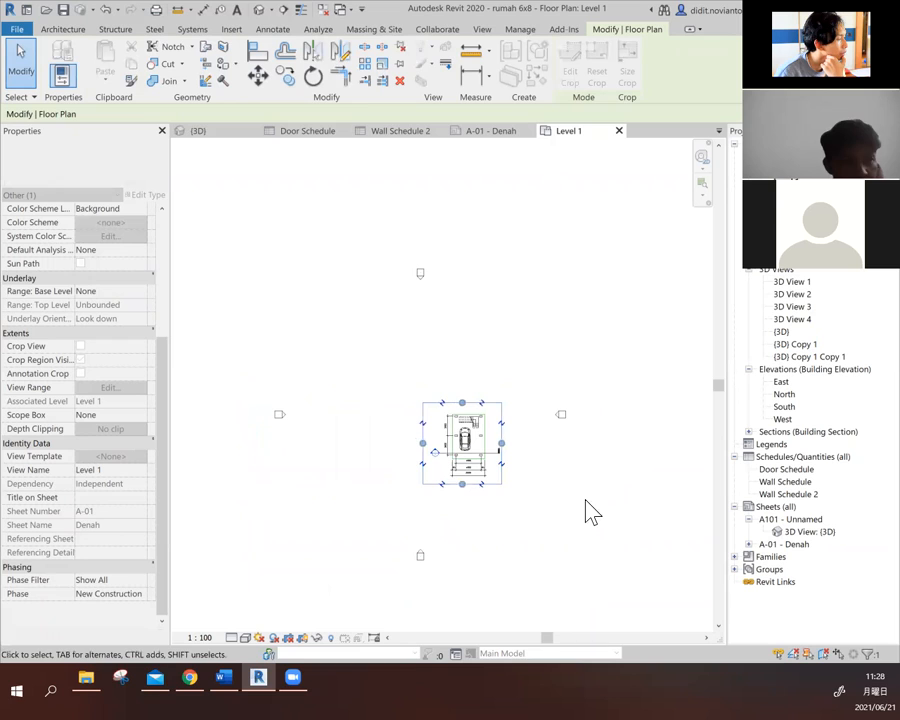
pyautogui.click(520, 548)
pyautogui.scroll(5, 548, 460)
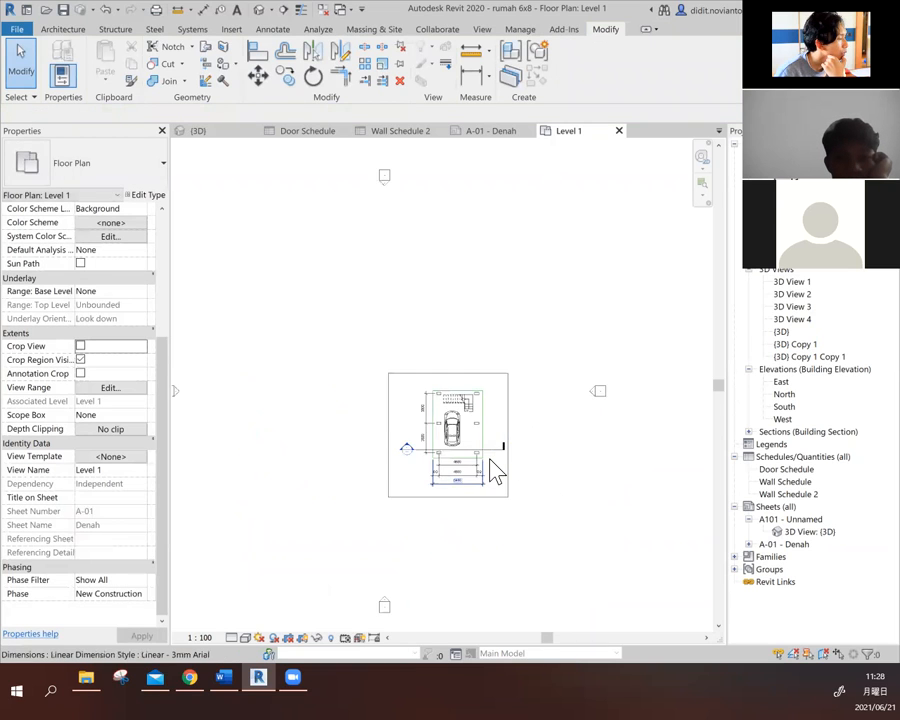
# - Return to sheet A-01 and move the Level 1 view title directly below the plan's crop frame
pyautogui.doubleClick(797, 546)
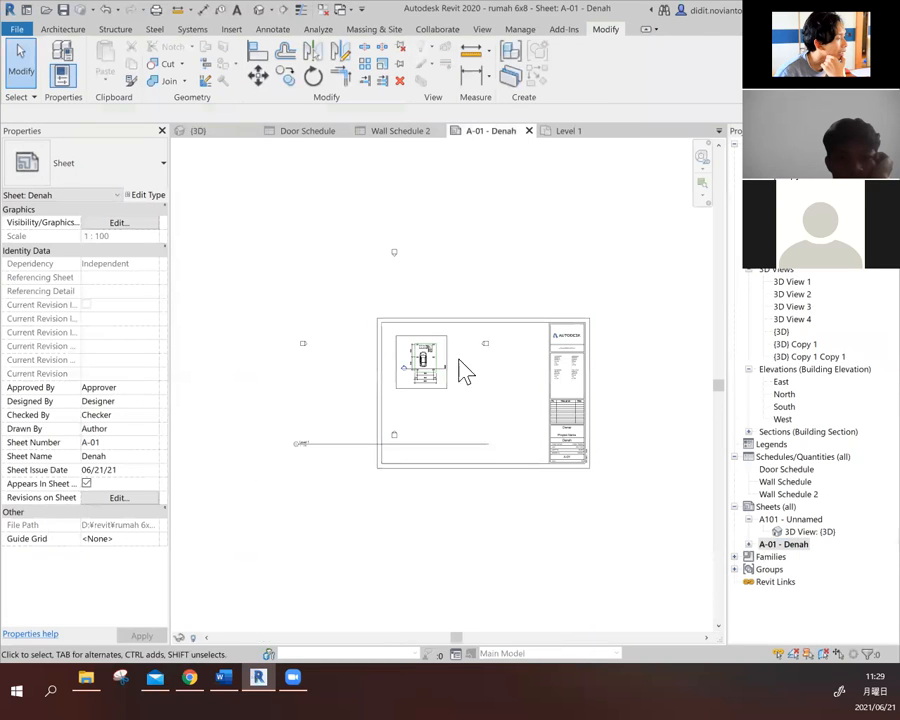
pyautogui.scroll(5, 462, 370)
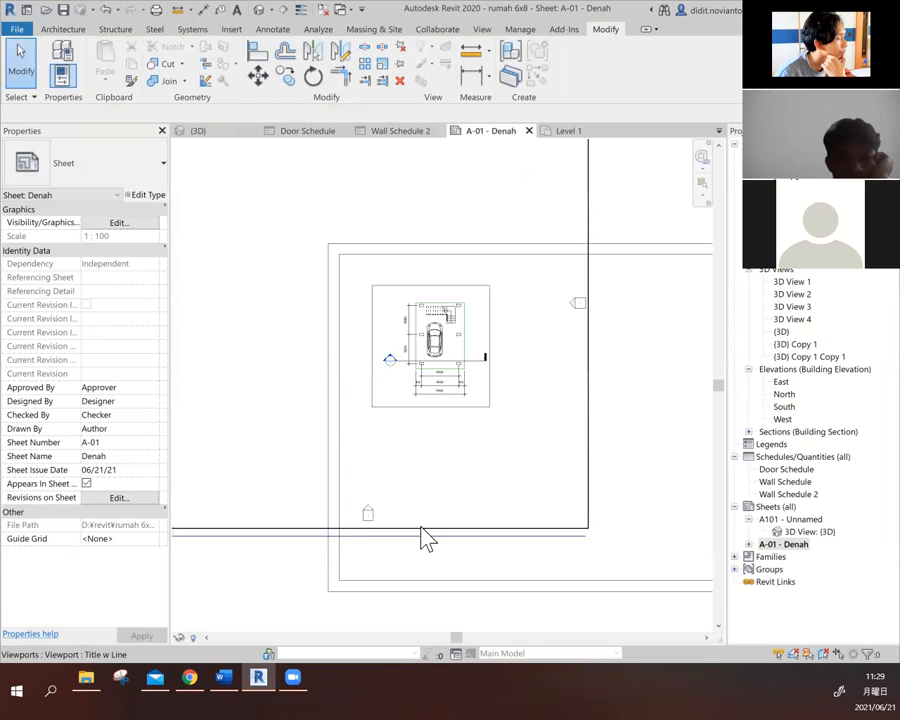
pyautogui.scroll(3, 446, 305)
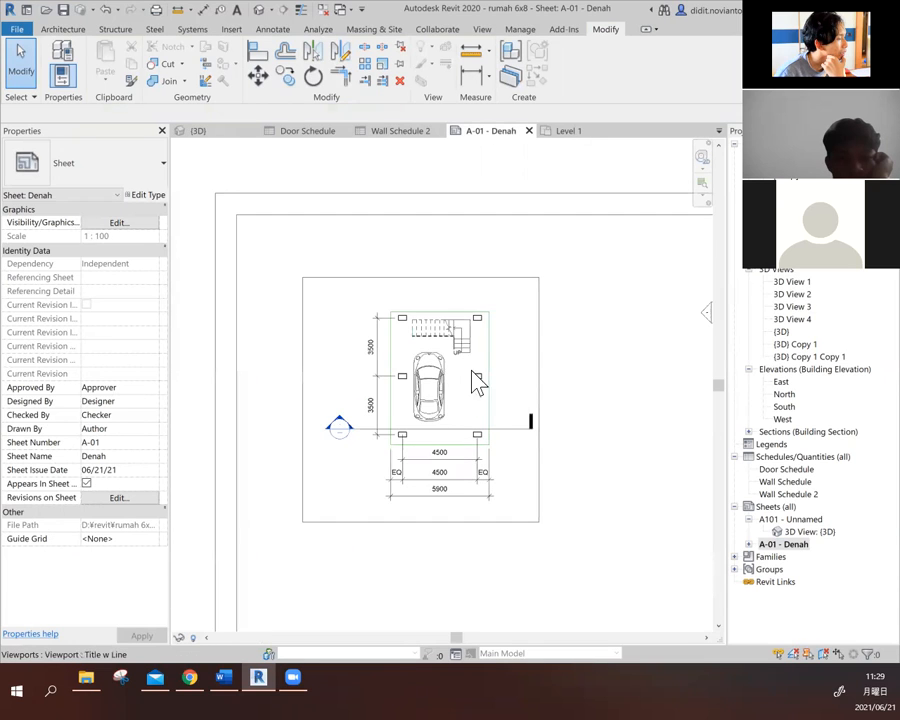
pyautogui.scroll(-3, 530, 333)
pyautogui.scroll(-2, 380, 393)
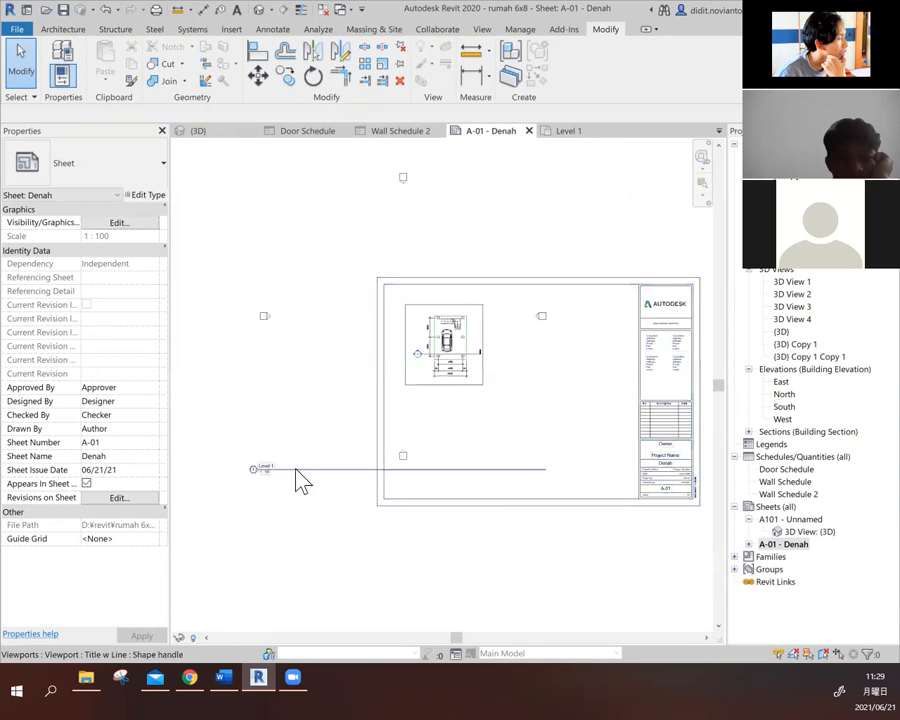
pyautogui.click(291, 465)
pyautogui.moveTo(310, 464); pyautogui.dragTo(442, 402)
pyautogui.scroll(-1, 285, 486)
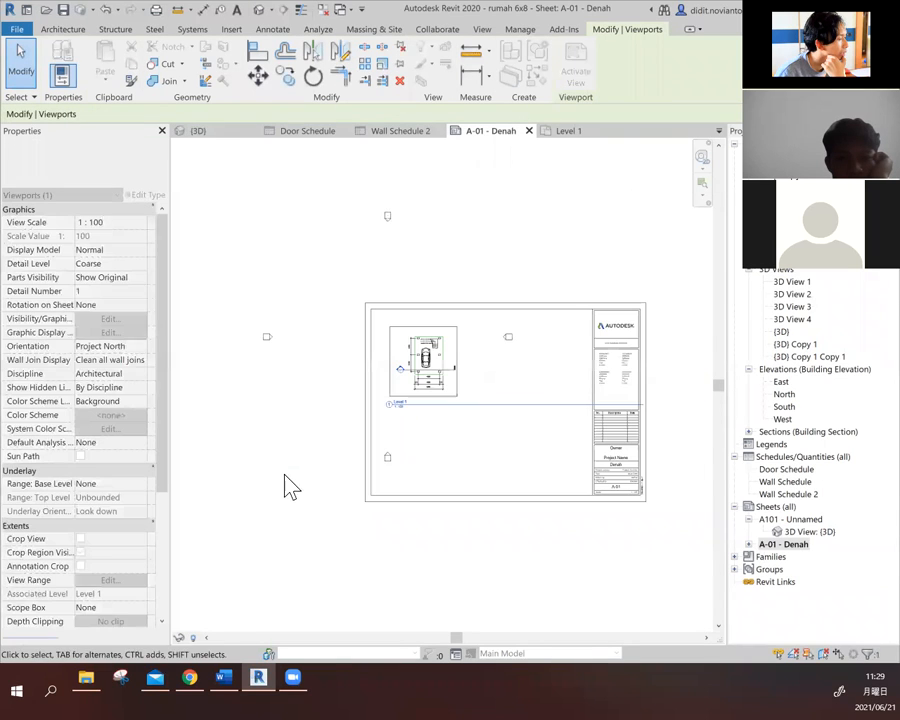
# - Shorten the Level 1 view title line from its far end so that it stops beneath the plan
pyautogui.scroll(3, 668, 408)
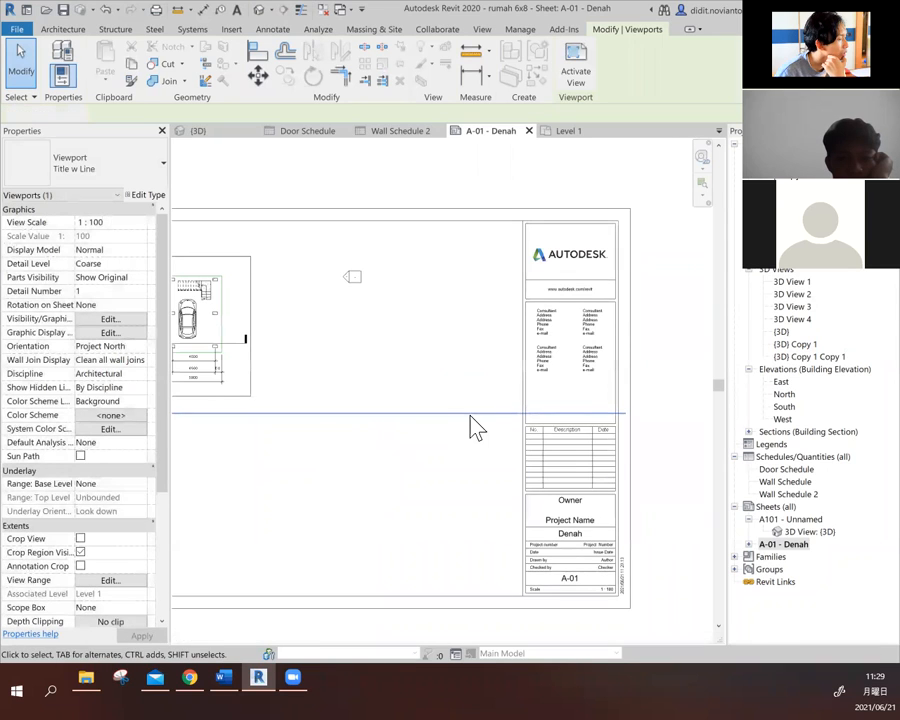
pyautogui.doubleClick(472, 424)
pyautogui.scroll(-2, 675, 390)
pyautogui.doubleClick(670, 393)
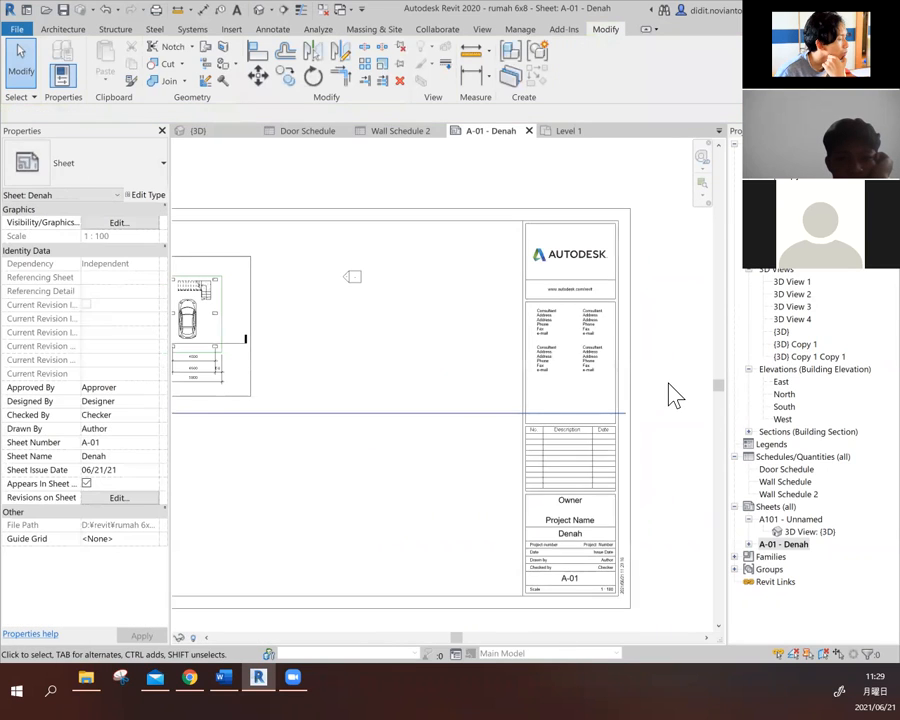
pyautogui.click(500, 418)
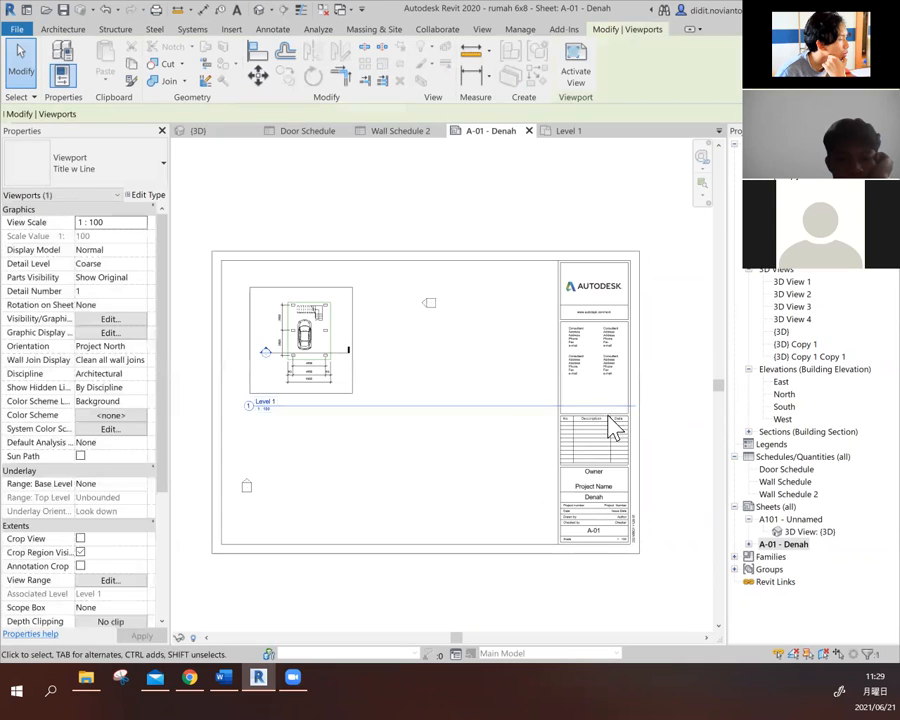
pyautogui.scroll(-2, 450, 396)
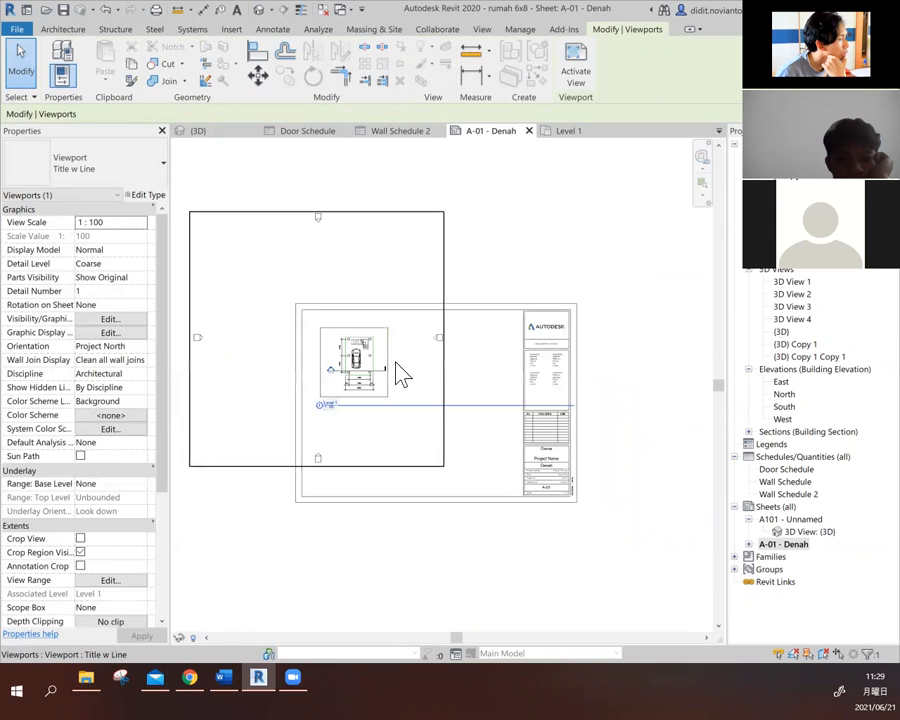
pyautogui.moveTo(576, 406); pyautogui.dragTo(354, 412)
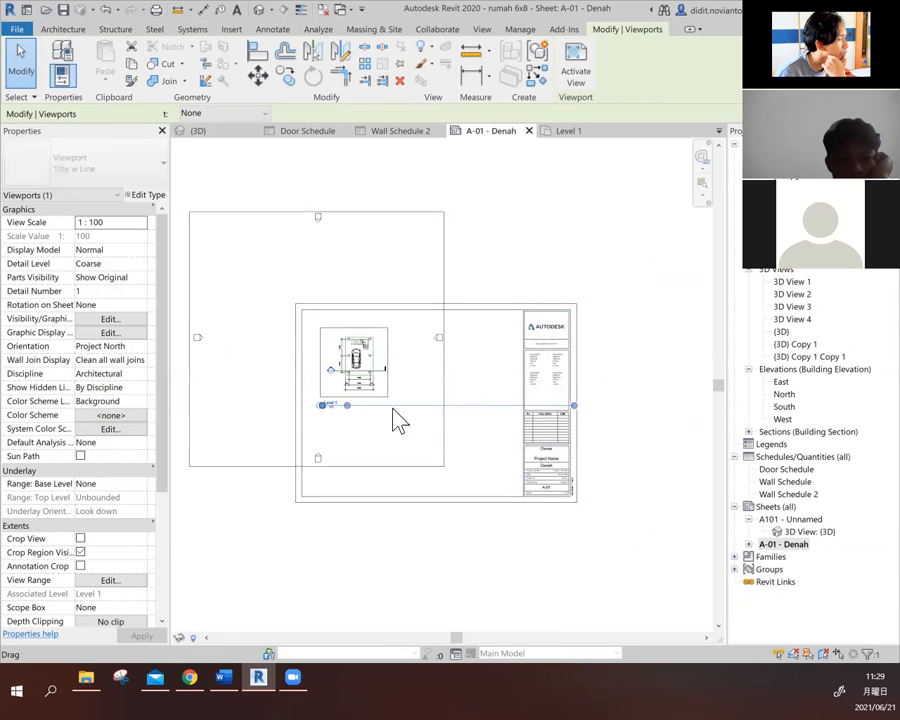
# - Try to edit the text of the Level 1 view title directly on the sheet
pyautogui.click(625, 418)
pyautogui.scroll(5, 317, 424)
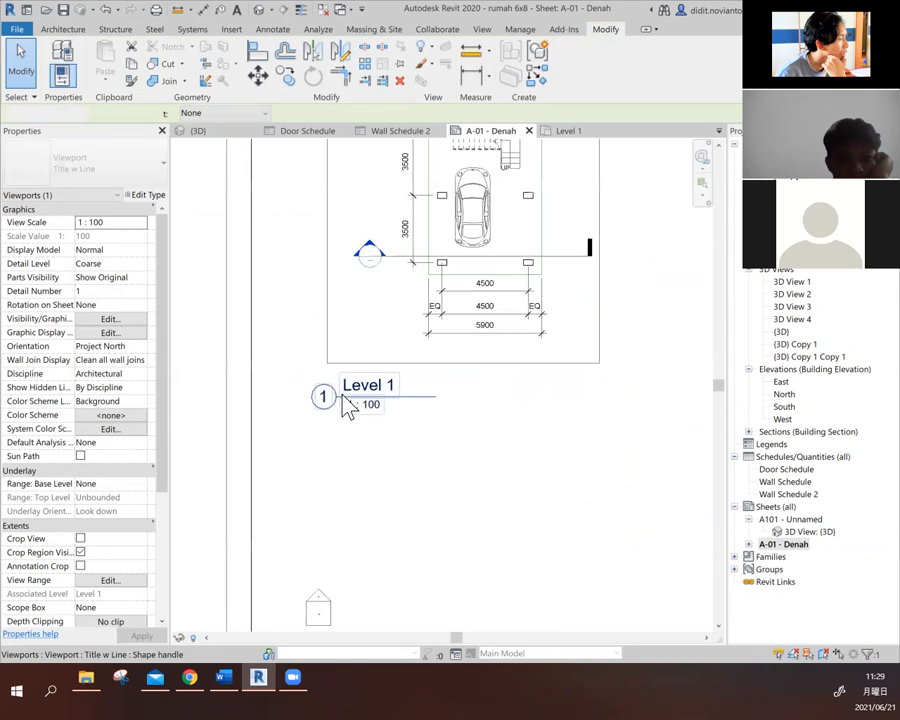
pyautogui.click(420, 372)
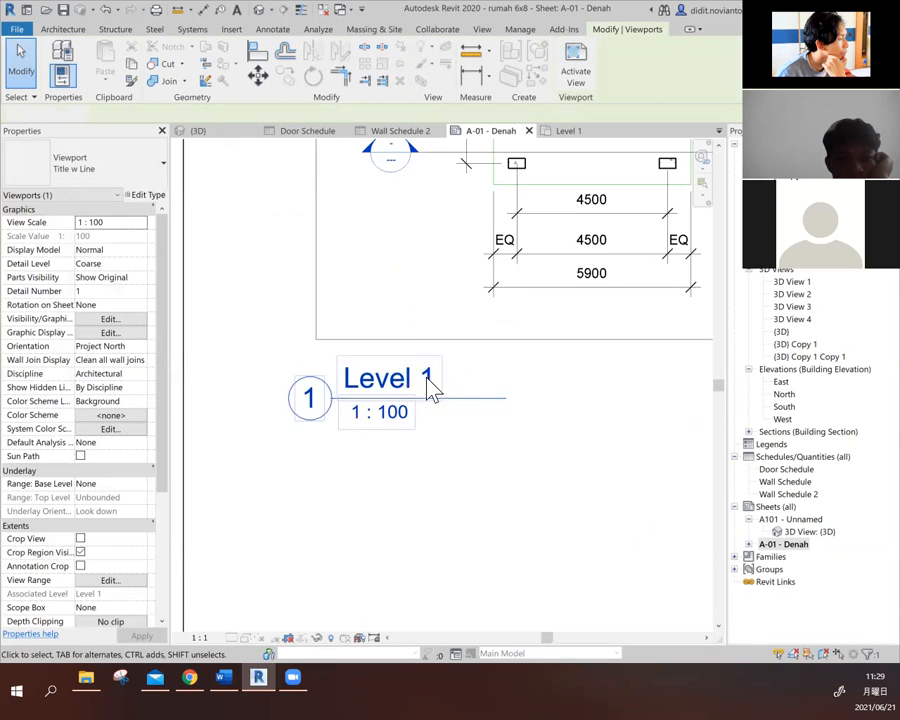
pyautogui.doubleClick(502, 378)
pyautogui.scroll(-2, 502, 380)
pyautogui.scroll(-2, 502, 380)
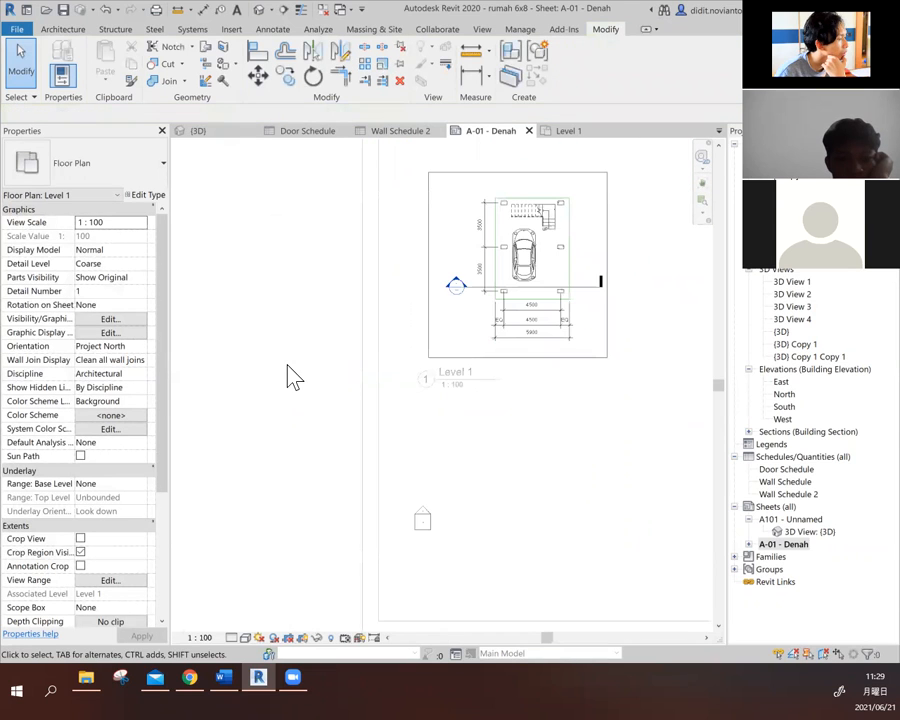
pyautogui.scroll(-2, 340, 450)
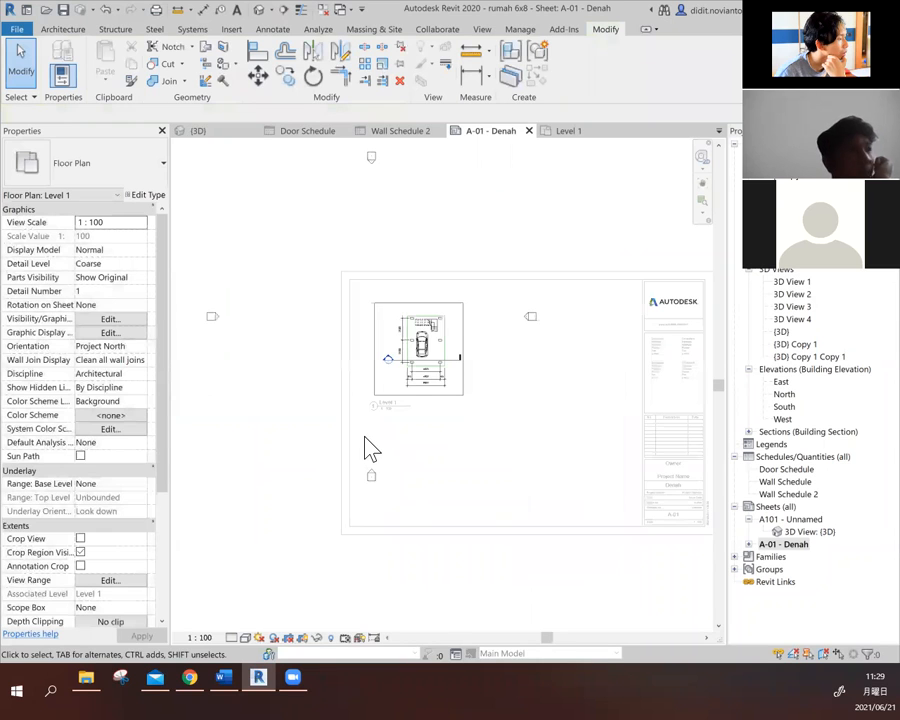
pyautogui.doubleClick(594, 206)
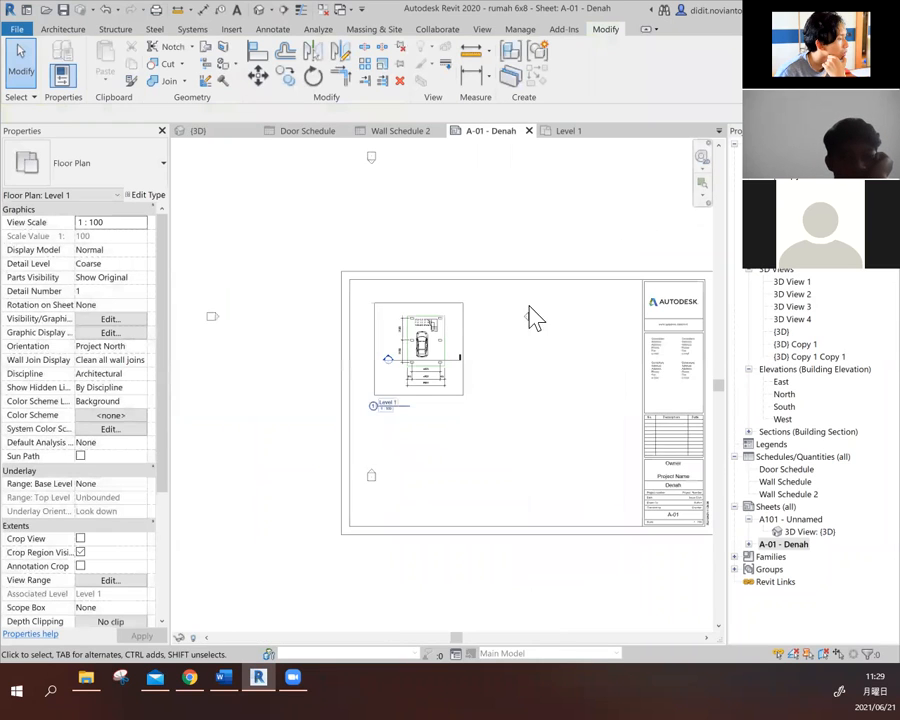
pyautogui.scroll(5, 377, 407)
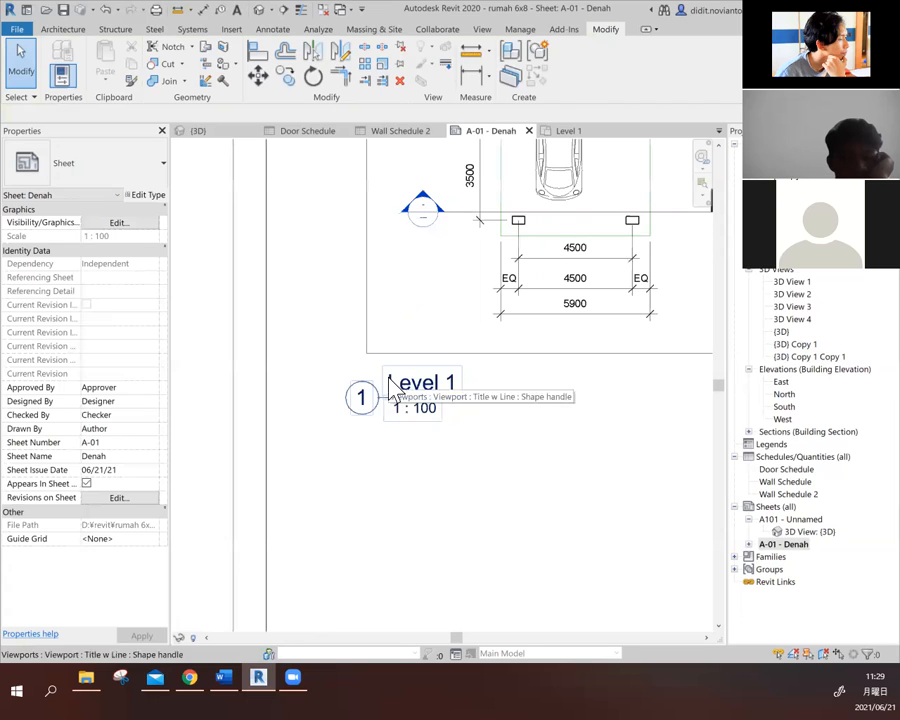
pyautogui.click(364, 394)
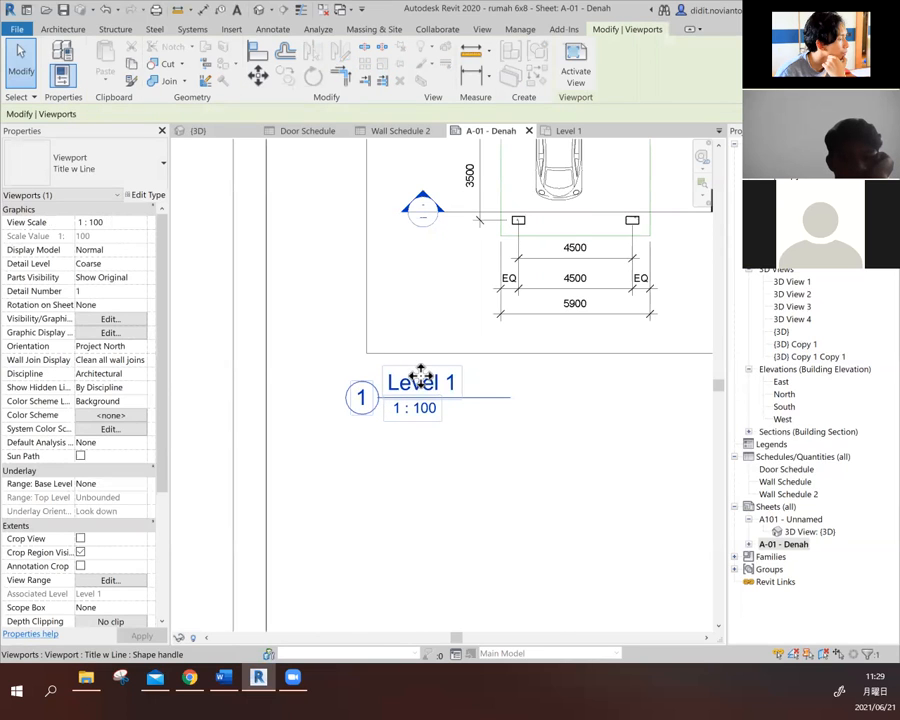
pyautogui.rightClick(422, 378)
pyautogui.click(400, 379)
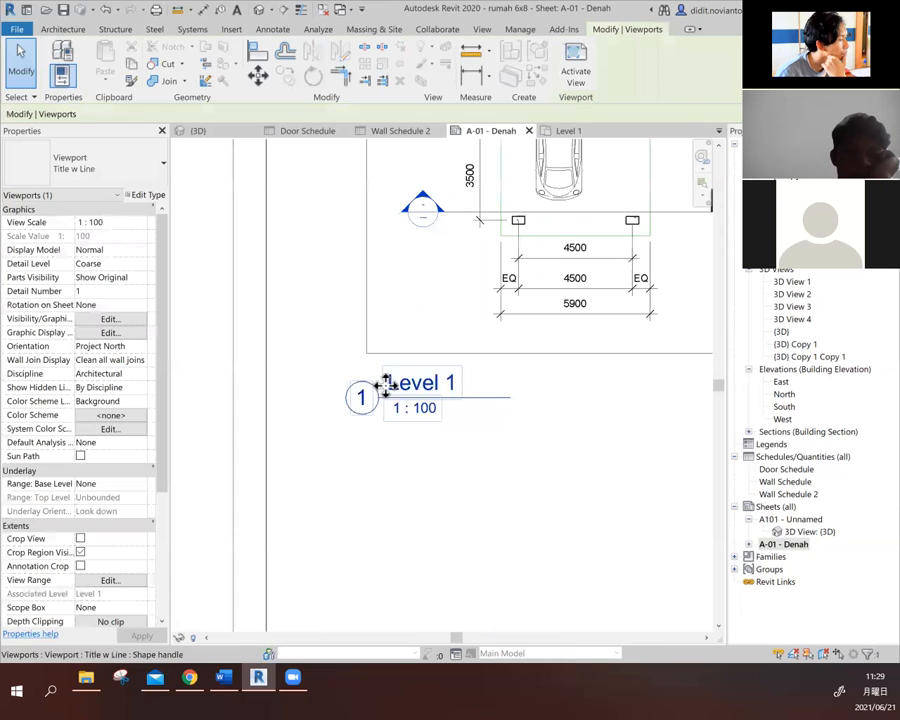
# - Move the Level 1 view title down to the empty area near the sheet's lower border
pyautogui.scroll(-5, 360, 396)
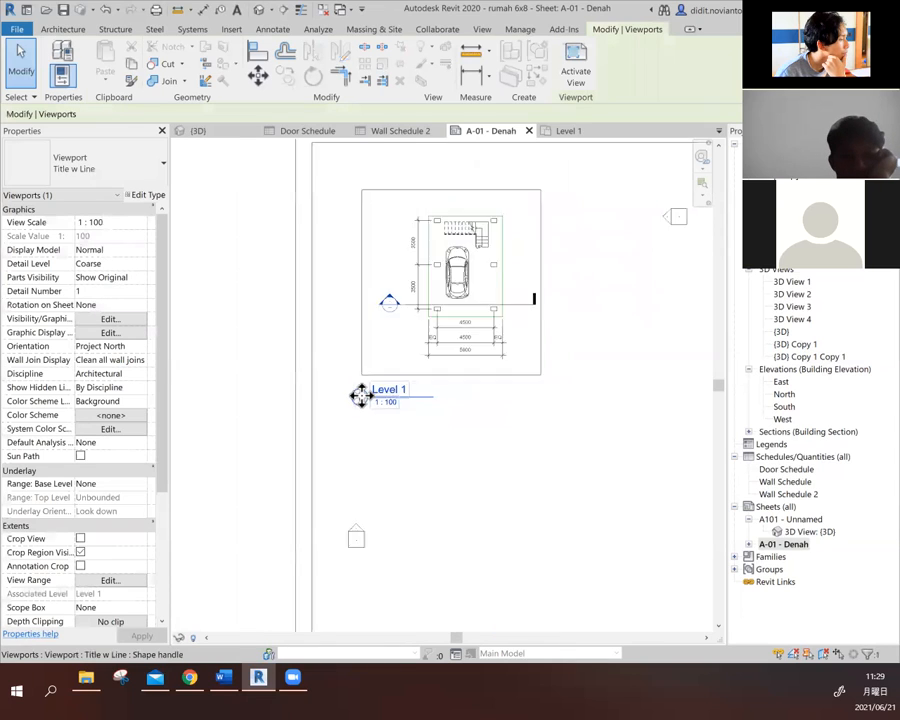
pyautogui.moveTo(376, 396); pyautogui.dragTo(384, 488)
pyautogui.click(368, 532)
# - Try again to open the relocated Level 1 view title for text editing, leaving the activated view at the end
pyautogui.scroll(3, 372, 505)
pyautogui.scroll(3, 395, 418)
pyautogui.click(413, 364)
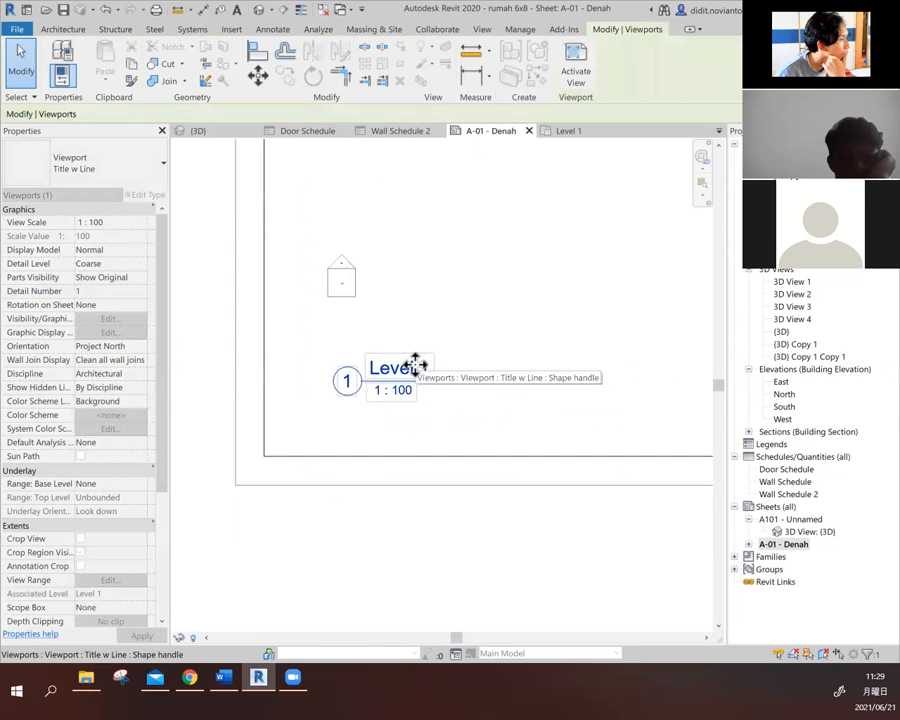
pyautogui.rightClick(422, 372)
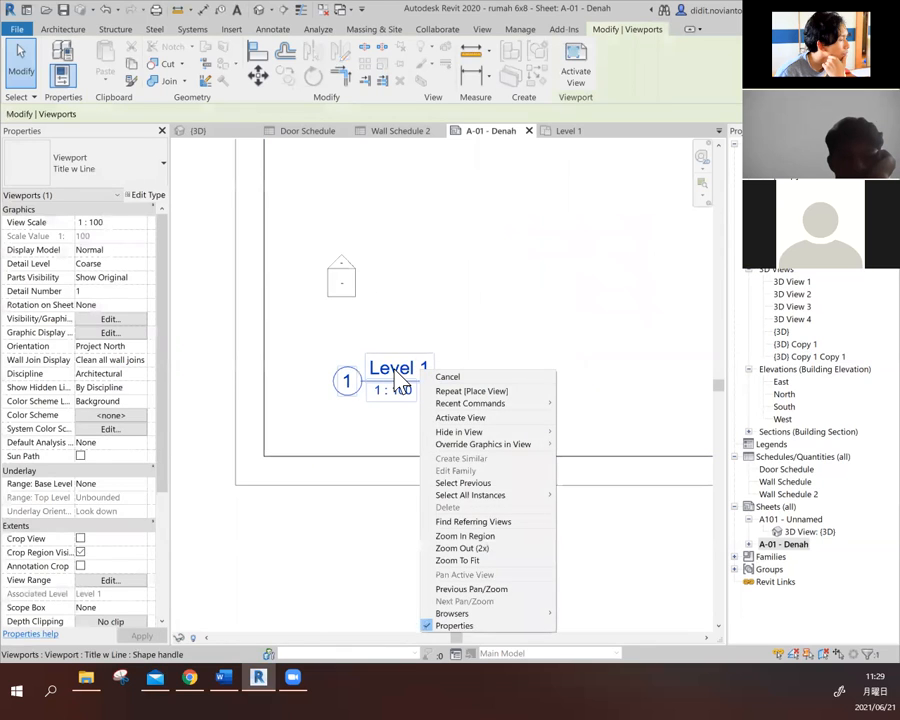
pyautogui.press('Escape')
pyautogui.doubleClick(396, 364)
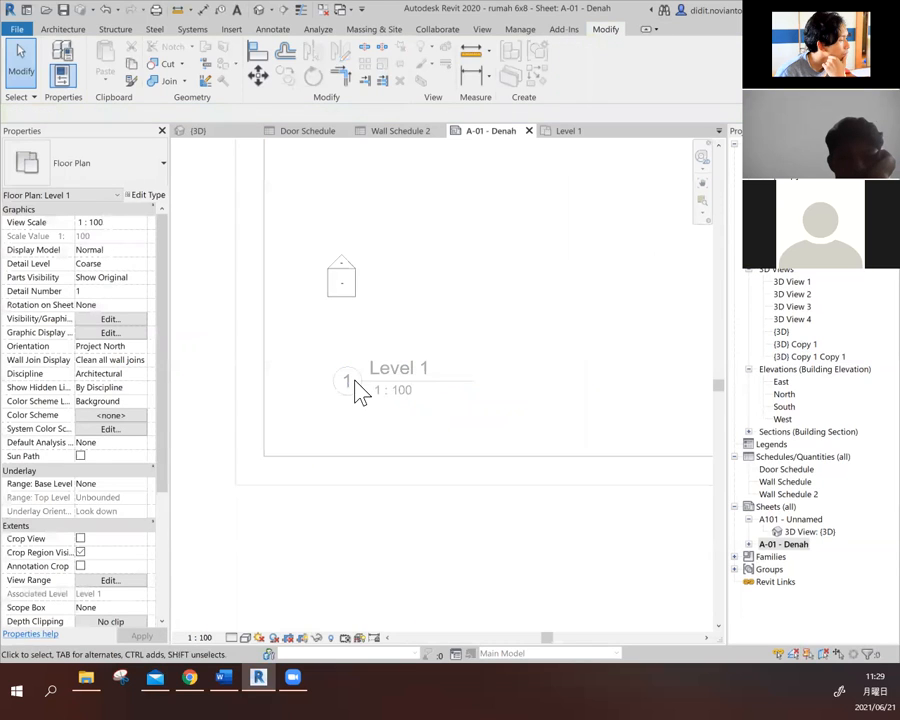
pyautogui.doubleClick(390, 549)
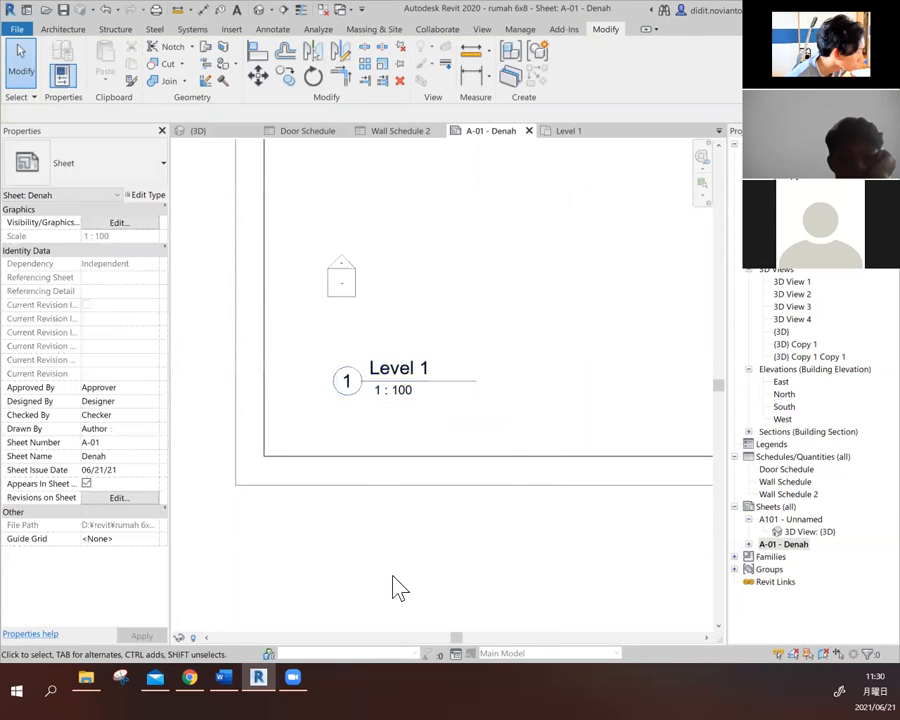
# - Turn on Crop View for the Level 1 viewport on sheet A-01
pyautogui.scroll(-2, 545, 458)
pyautogui.click(444, 410)
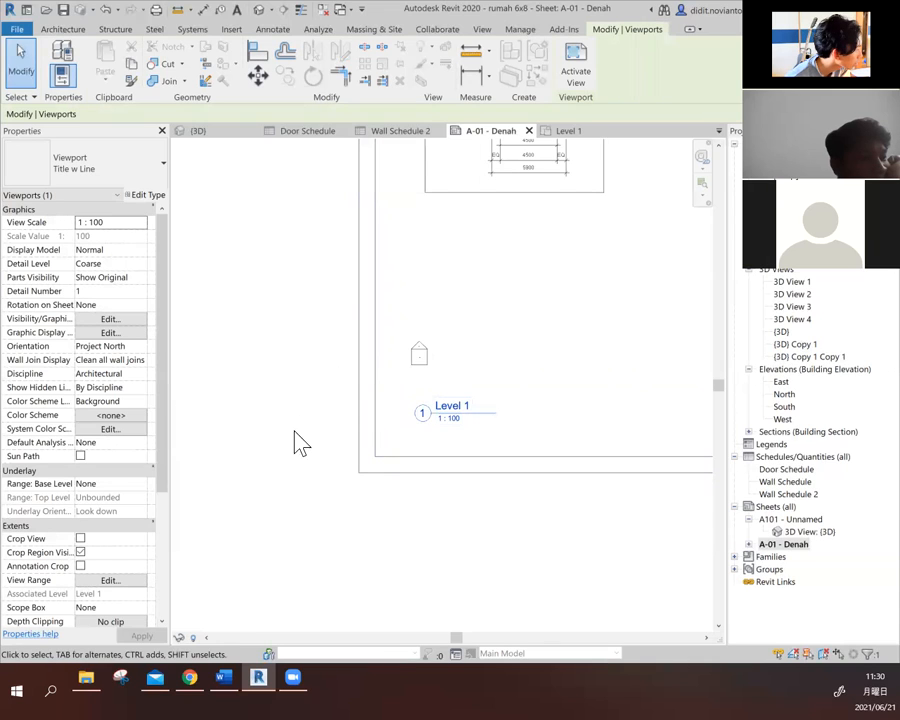
pyautogui.scroll(-3, 116, 515)
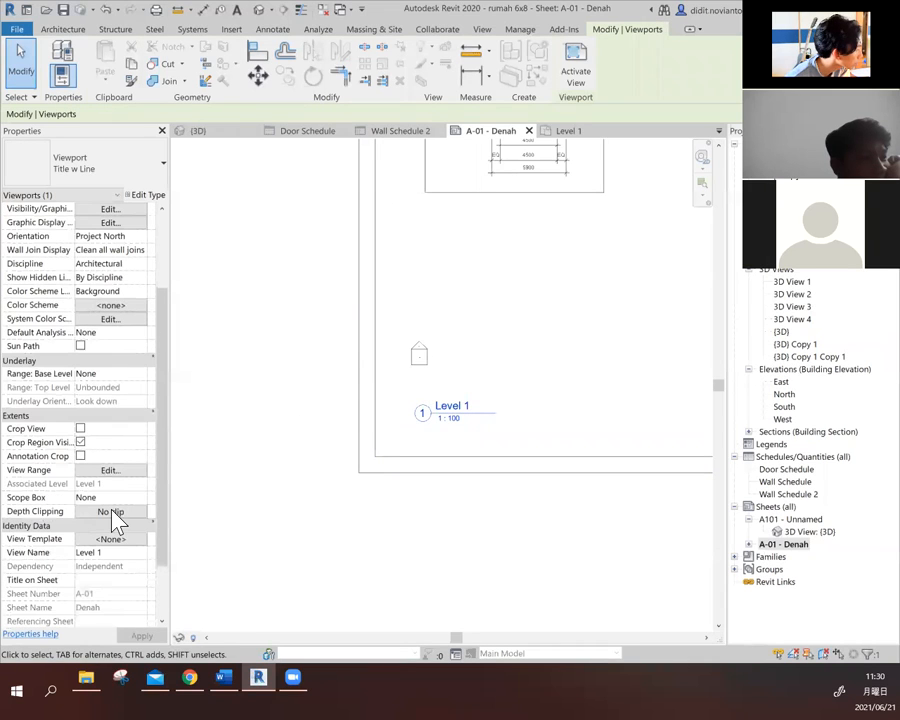
pyautogui.click(81, 429)
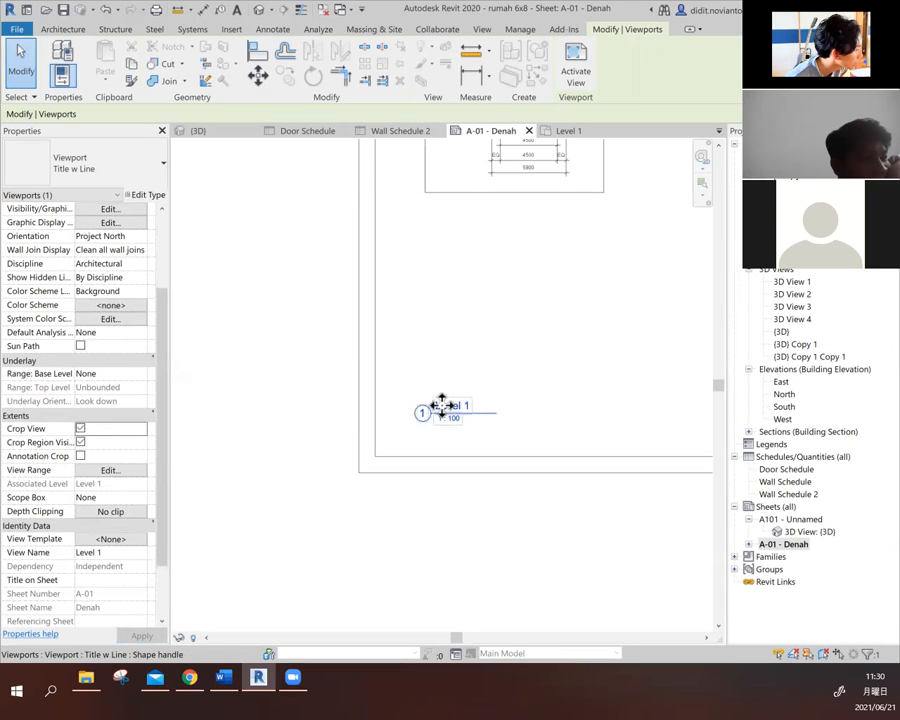
pyautogui.rightClick(420, 412)
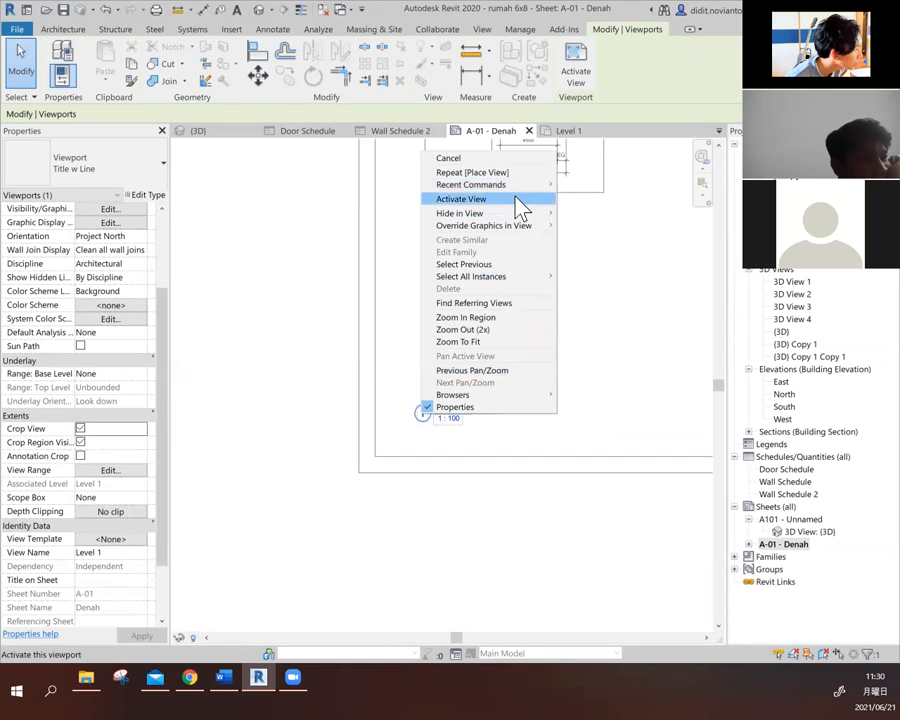
pyautogui.click(448, 424)
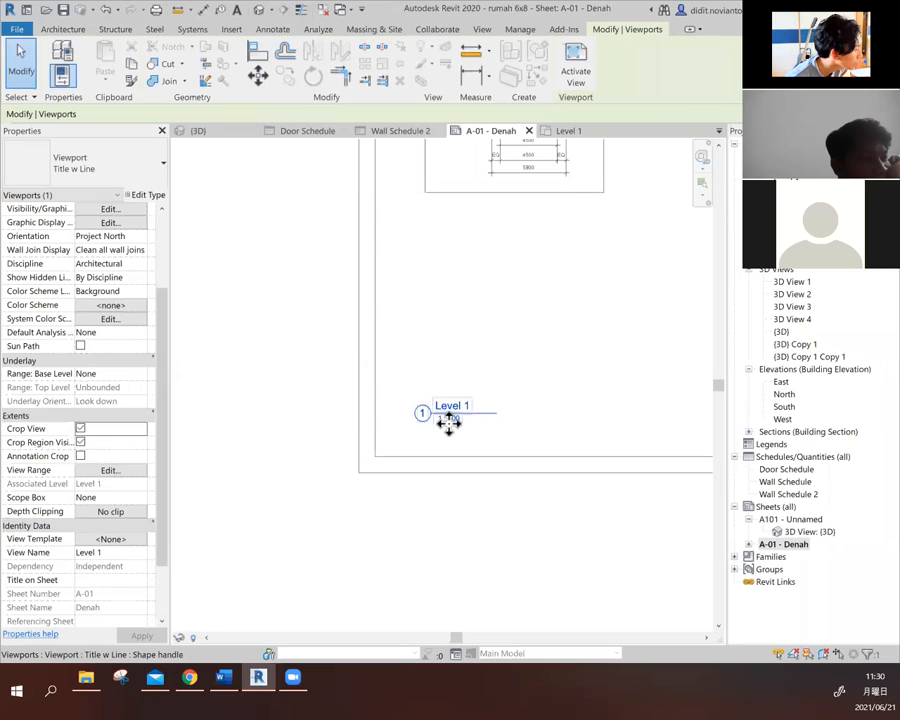
pyautogui.scroll(4, 459, 413)
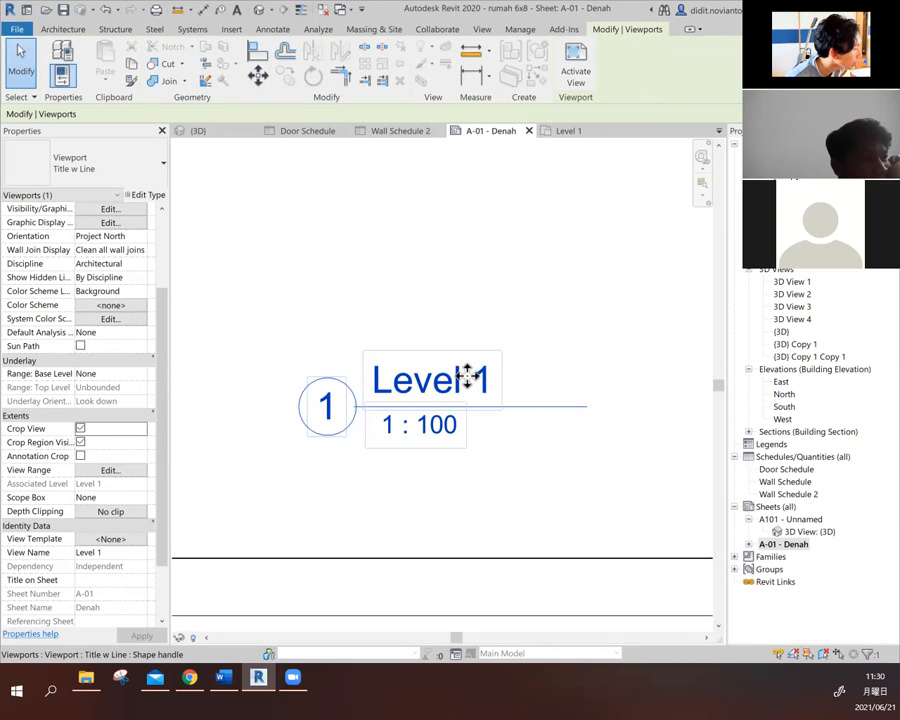
pyautogui.scroll(-1, 387, 381)
pyautogui.scroll(-3, 387, 380)
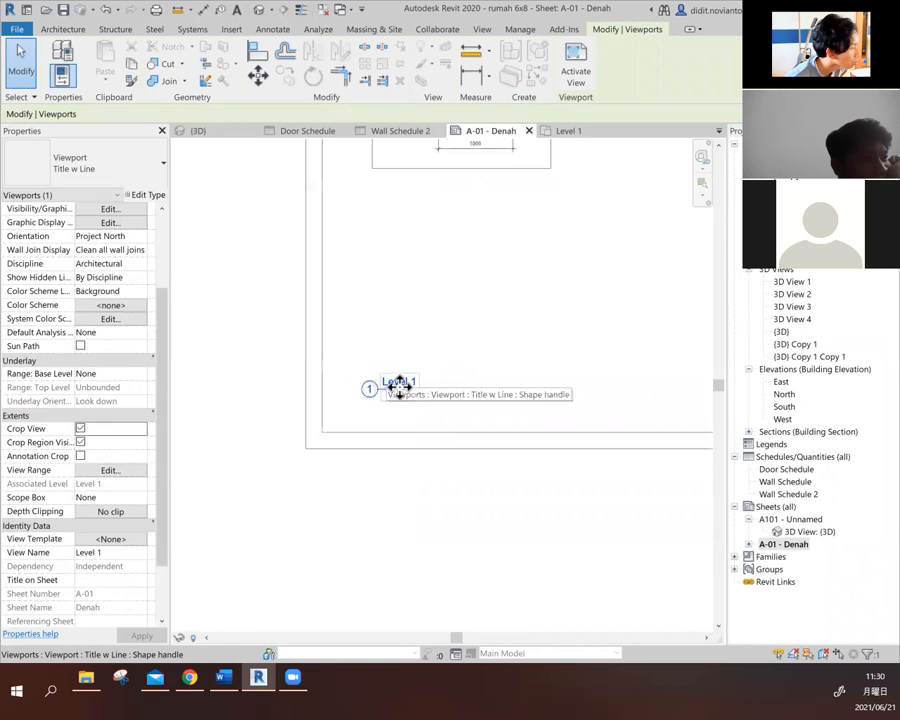
pyautogui.click(430, 490)
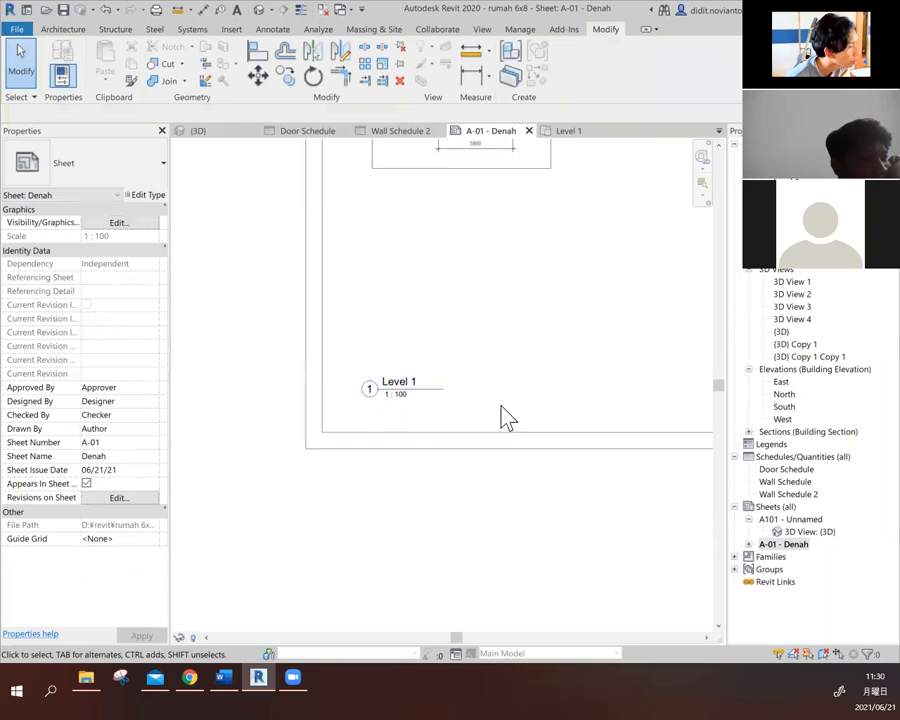
# - Rename the Level 1 floor plan as "denah lt 1" and apply the new name to the corresponding level and views
pyautogui.scroll(-1, 506, 418)
pyautogui.doubleClick(472, 215)
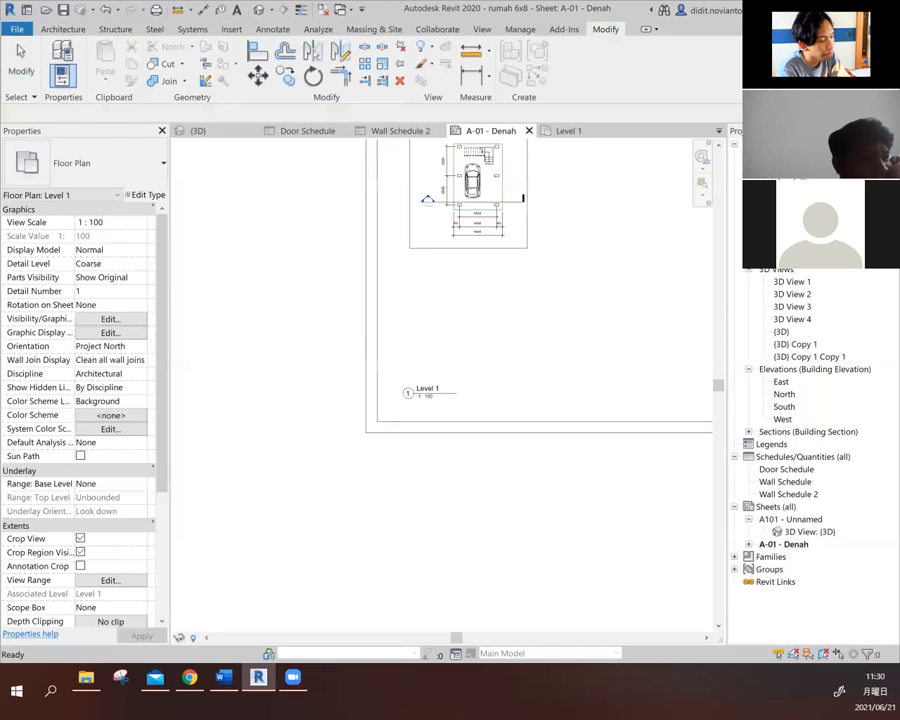
pyautogui.press('Return')
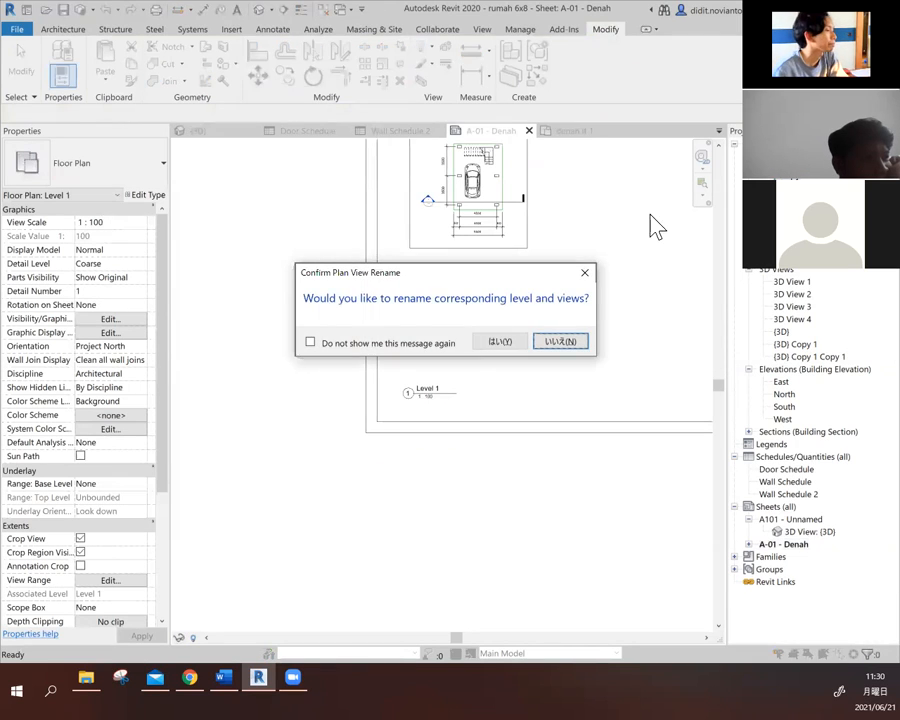
pyautogui.click(494, 340)
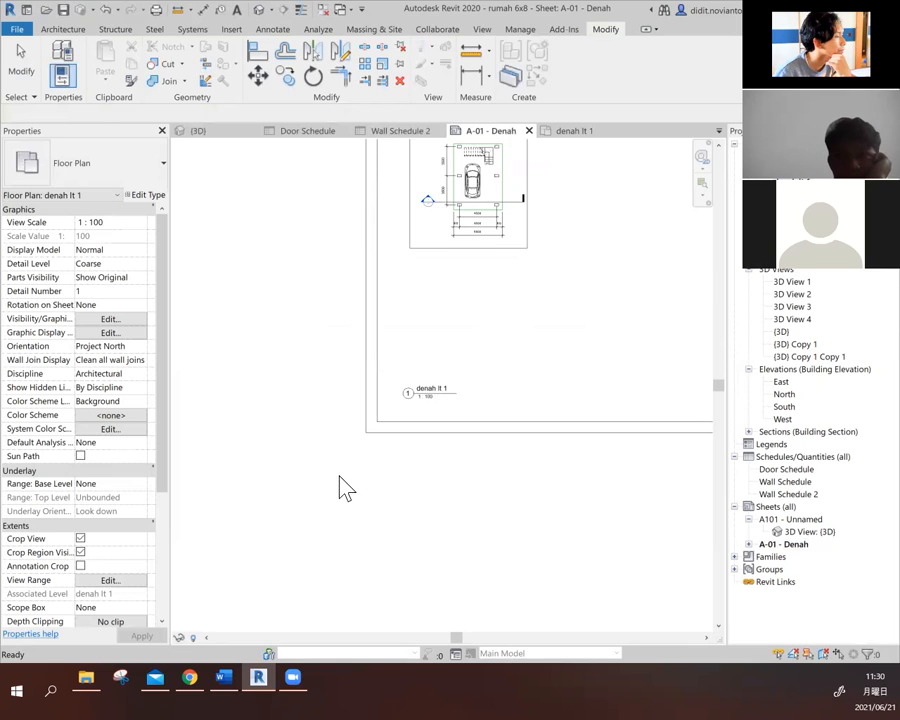
# - Open the "denah lt 1" title text for editing on the sheet and leave it without entering anything
pyautogui.scroll(-2, 343, 488)
pyautogui.click(412, 415)
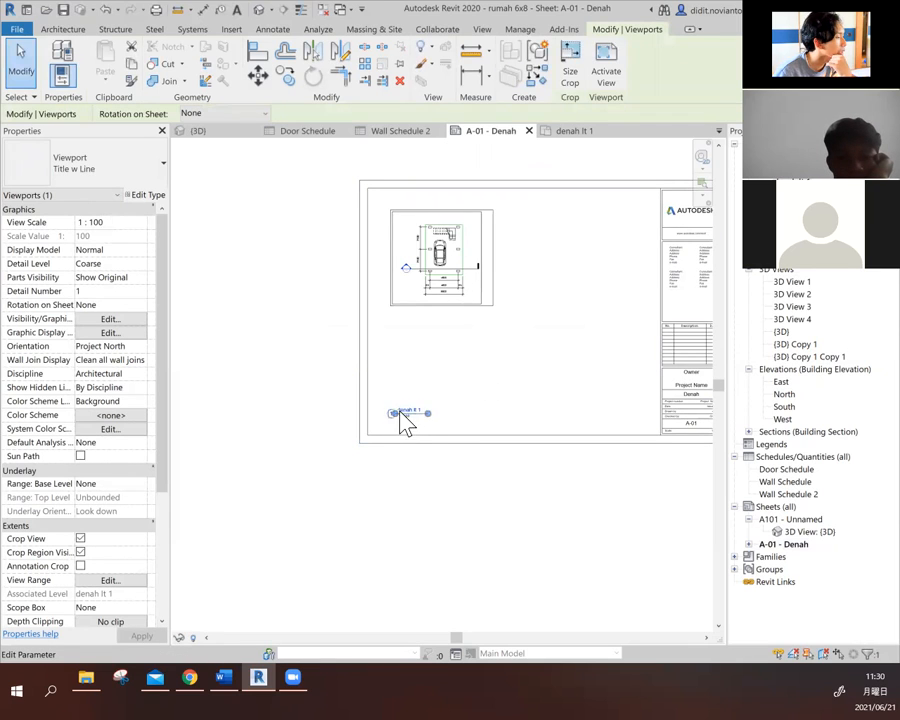
pyautogui.click(407, 412)
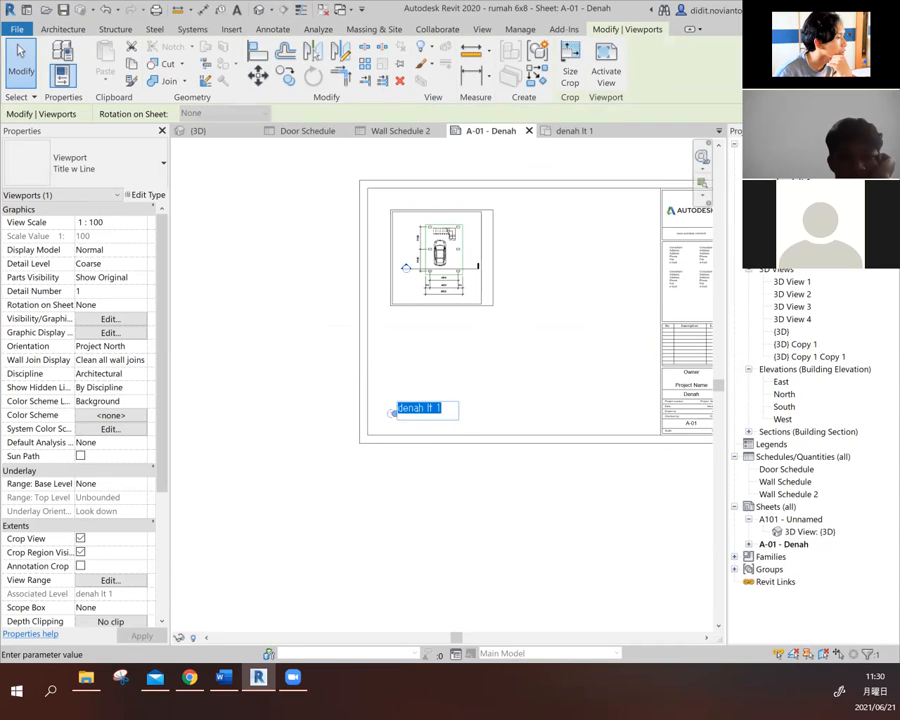
pyautogui.click(421, 481)
pyautogui.click(488, 529)
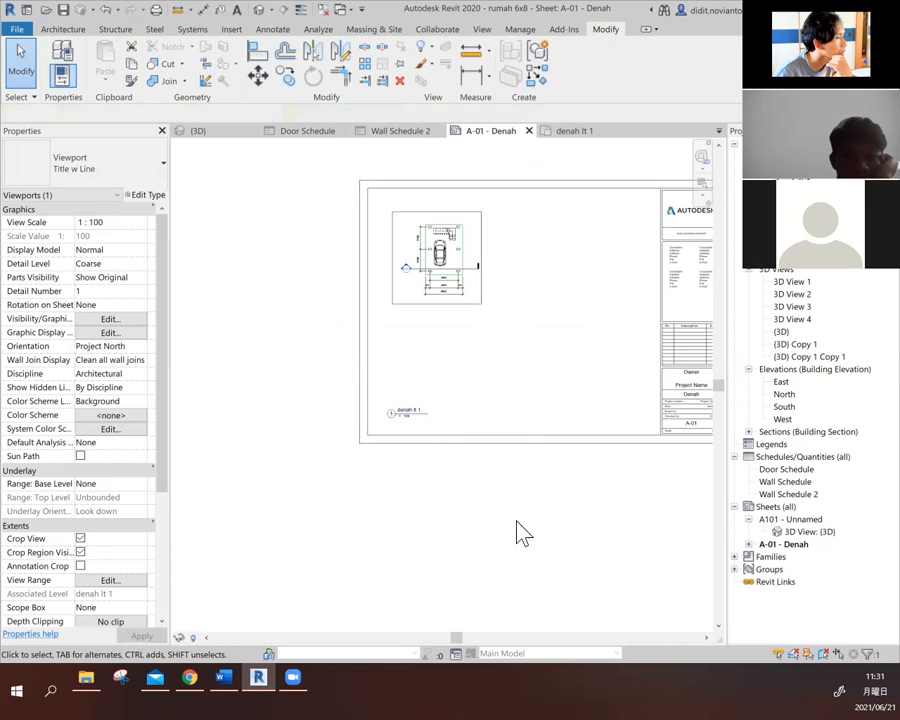
# - Move the "denah lt 1" view title up to just beneath the floor plan's crop frame
pyautogui.click(406, 415)
pyautogui.moveTo(406, 409); pyautogui.dragTo(427, 315)
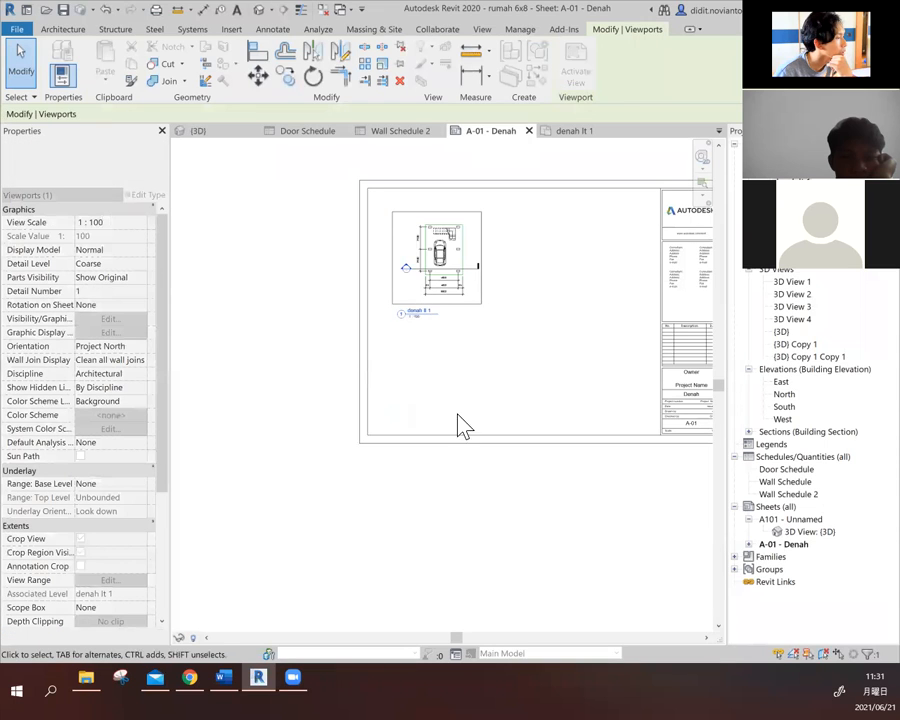
pyautogui.scroll(-1, 402, 573)
# - Add the Elevation: South view to sheet A-01 and place it below the floor plan
pyautogui.click(805, 545)
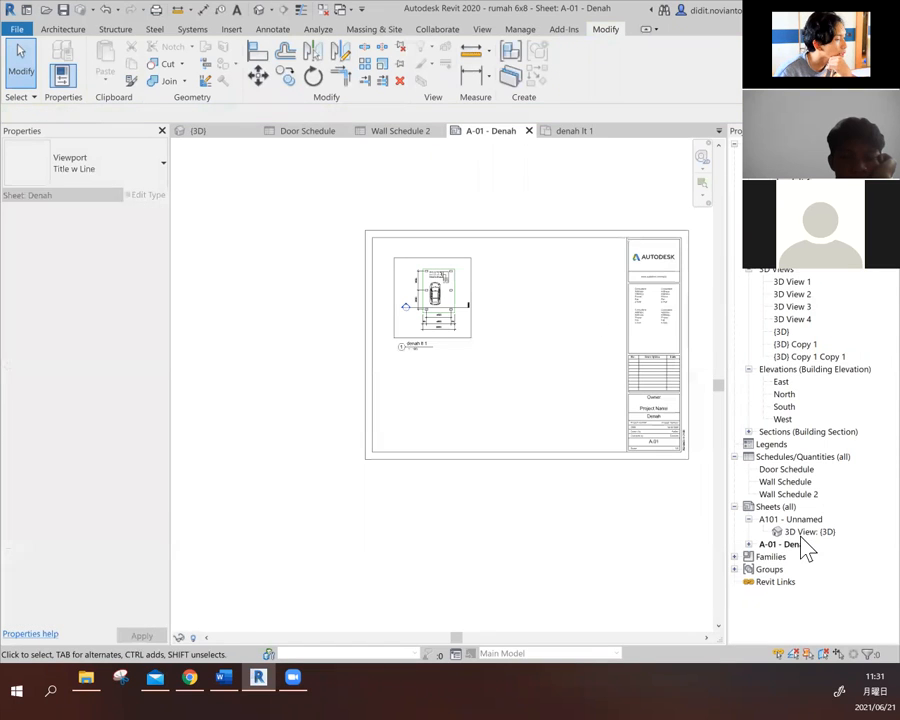
pyautogui.rightClick(805, 558)
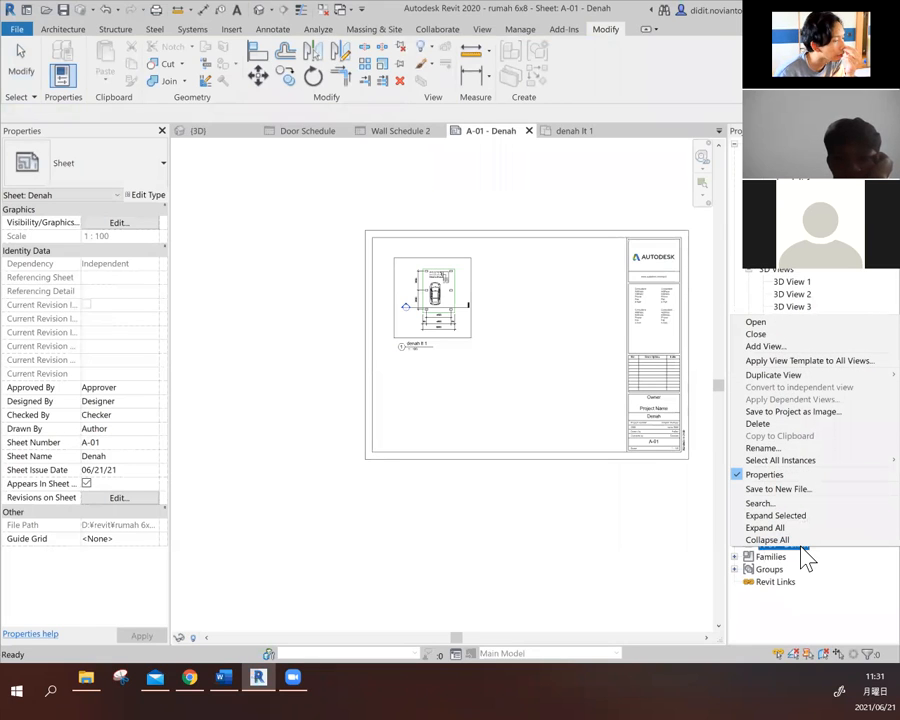
pyautogui.click(791, 346)
pyautogui.scroll(-1, 477, 358)
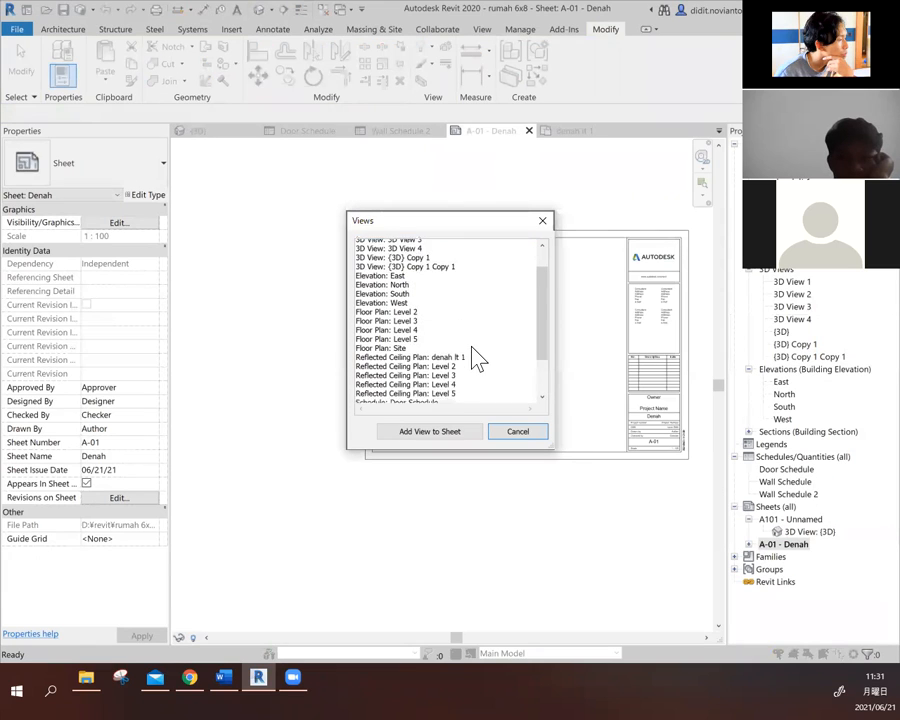
pyautogui.scroll(-2, 477, 358)
pyautogui.moveTo(545, 381); pyautogui.dragTo(544, 322)
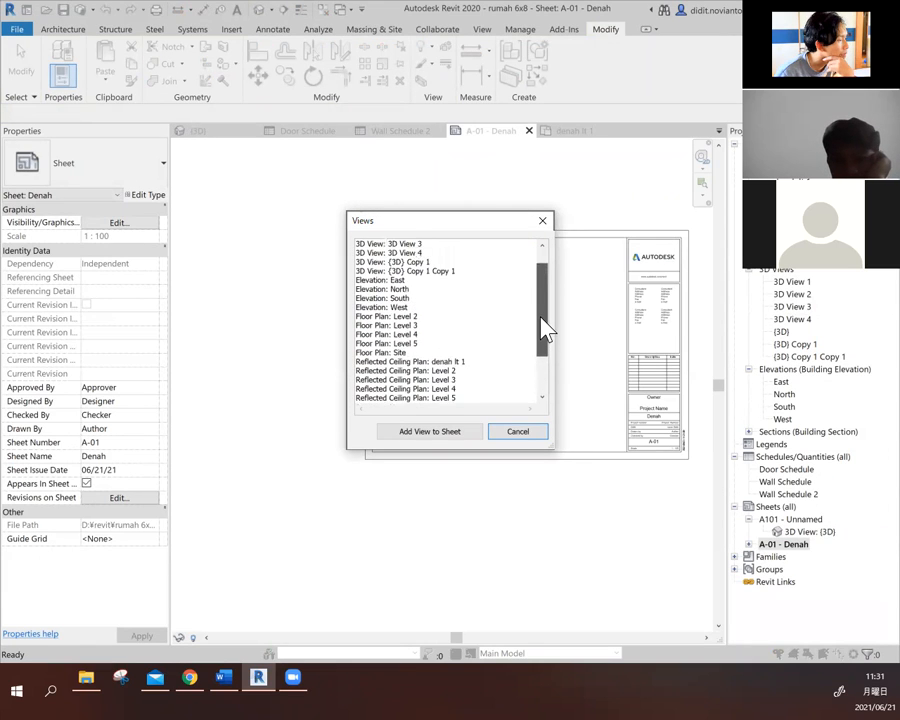
pyautogui.click(400, 299)
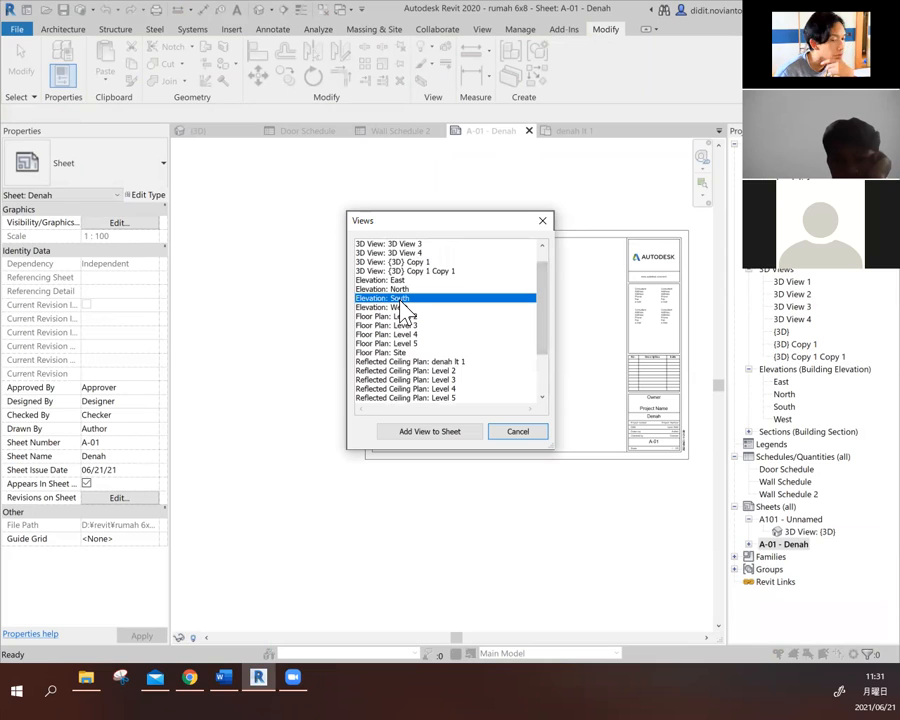
pyautogui.click(457, 443)
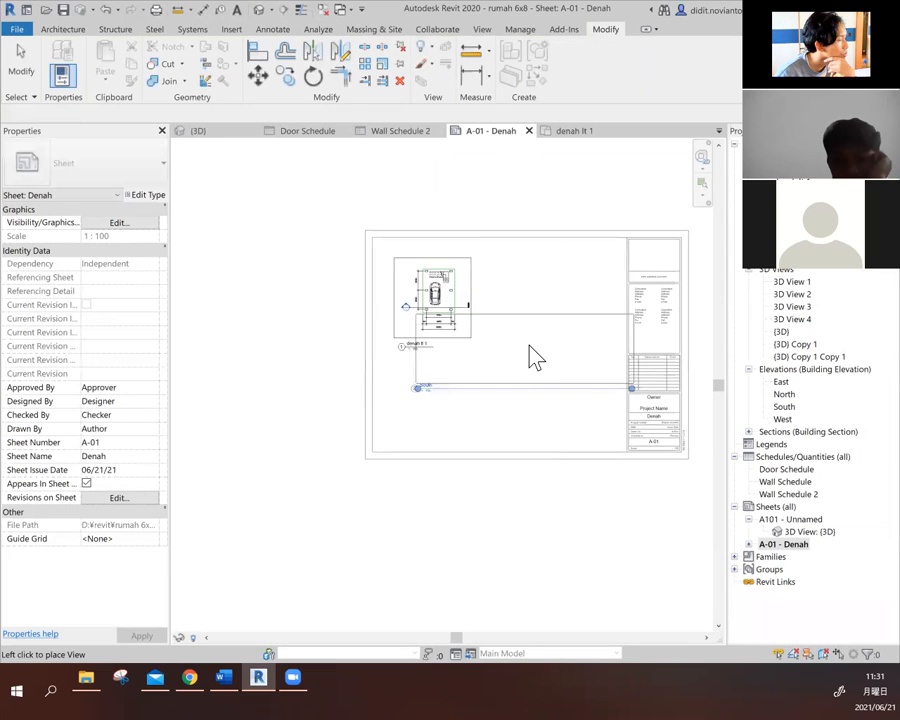
pyautogui.click(494, 392)
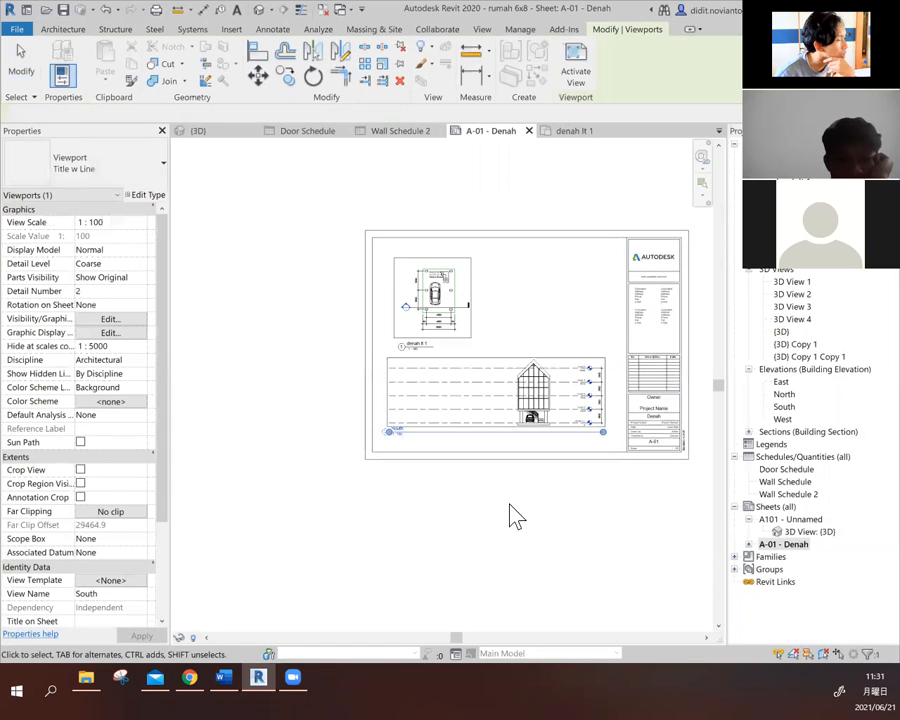
# - Examine the South elevation's drawing, level lines and title as placed on sheet A-01
pyautogui.click(511, 516)
pyautogui.scroll(4, 567, 386)
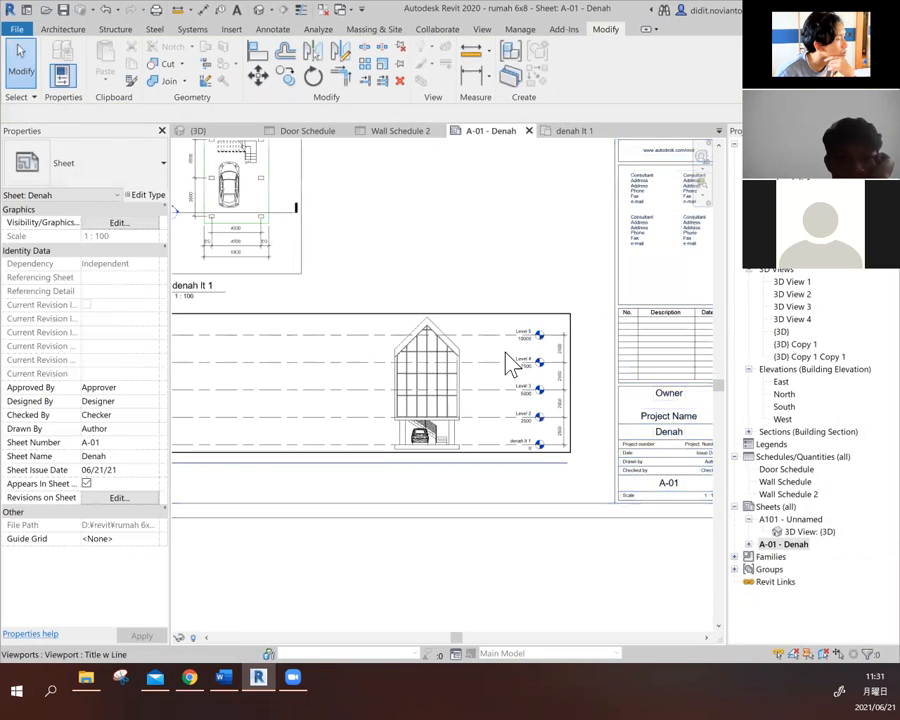
pyautogui.scroll(1, 452, 360)
pyautogui.scroll(-2, 487, 360)
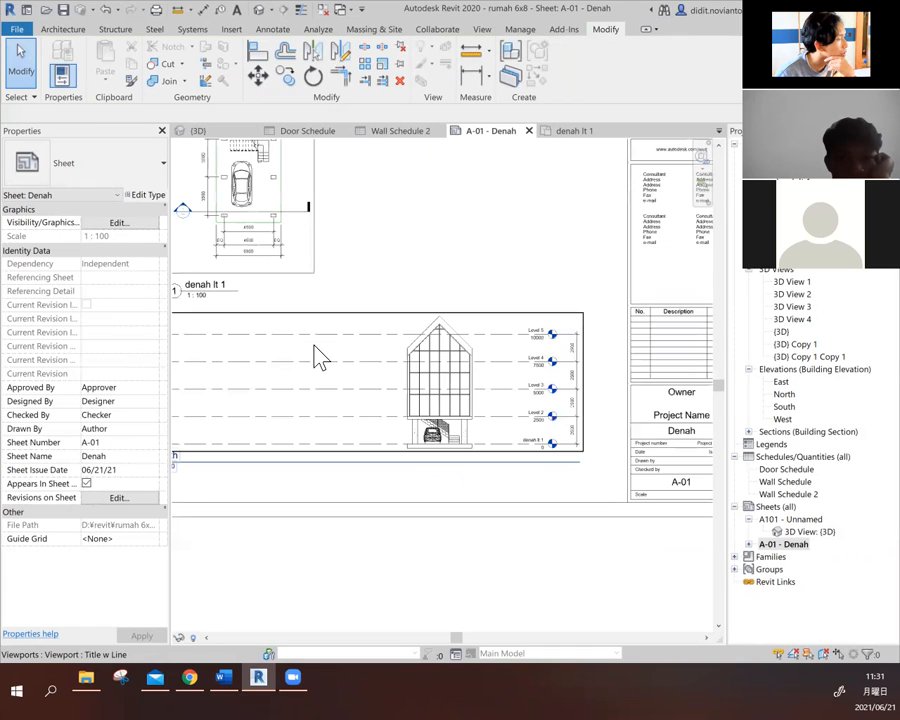
pyautogui.scroll(-1, 298, 347)
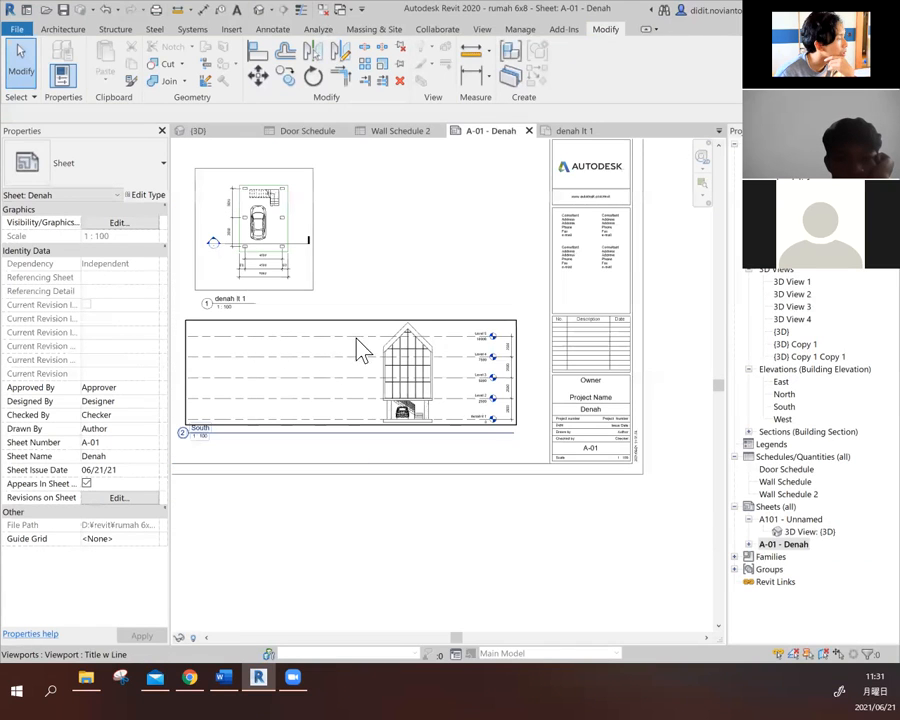
pyautogui.click(338, 447)
pyautogui.click(572, 532)
pyautogui.scroll(-1, 572, 532)
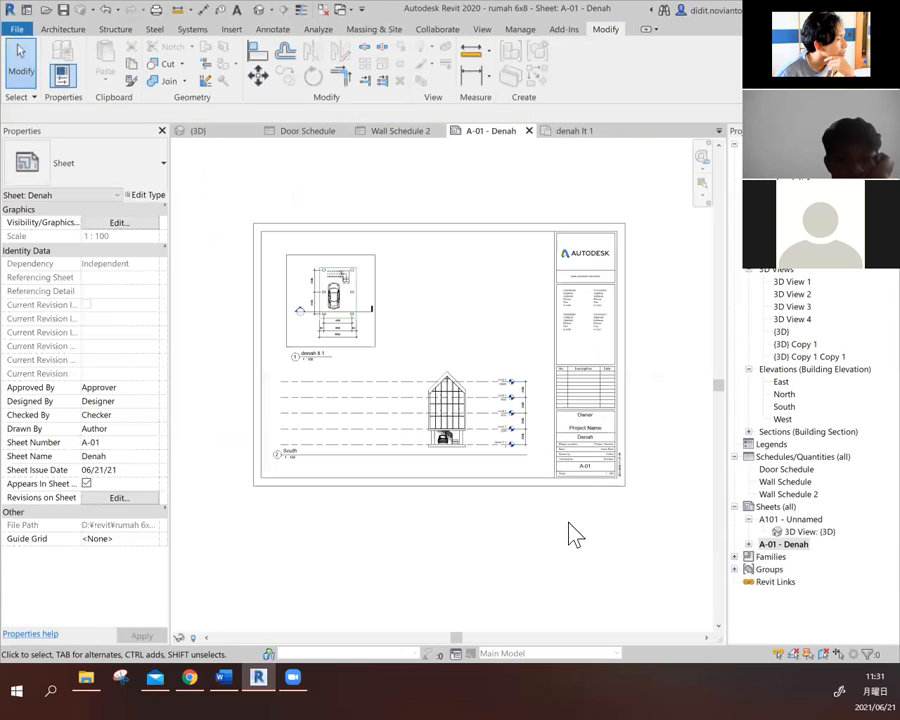
# - Hide the crop region frame of the denah lt 1 floor plan viewport on the sheet
pyautogui.click(374, 333)
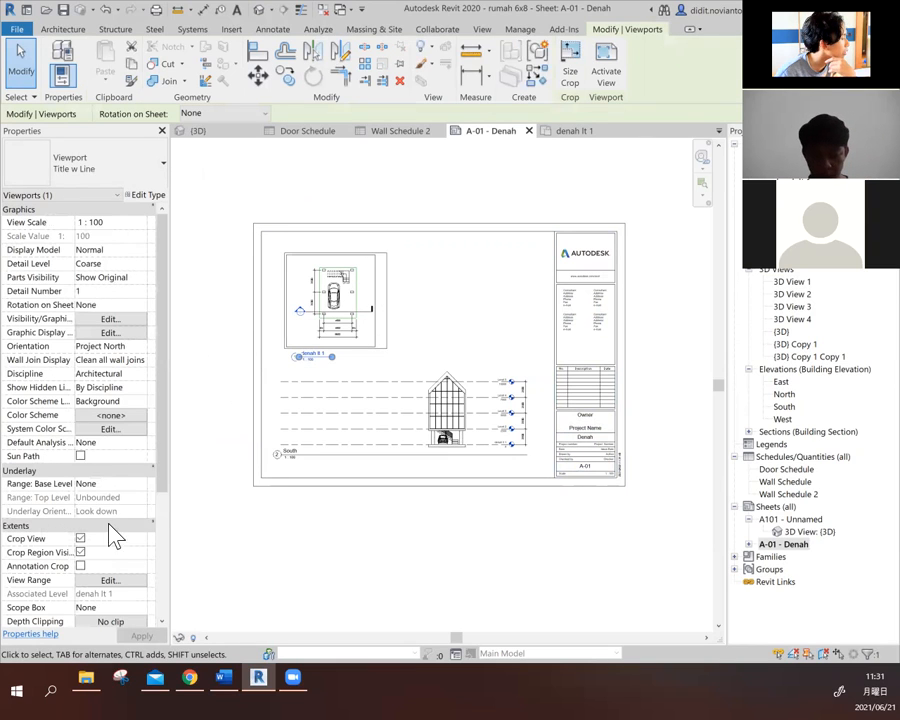
pyautogui.click(84, 555)
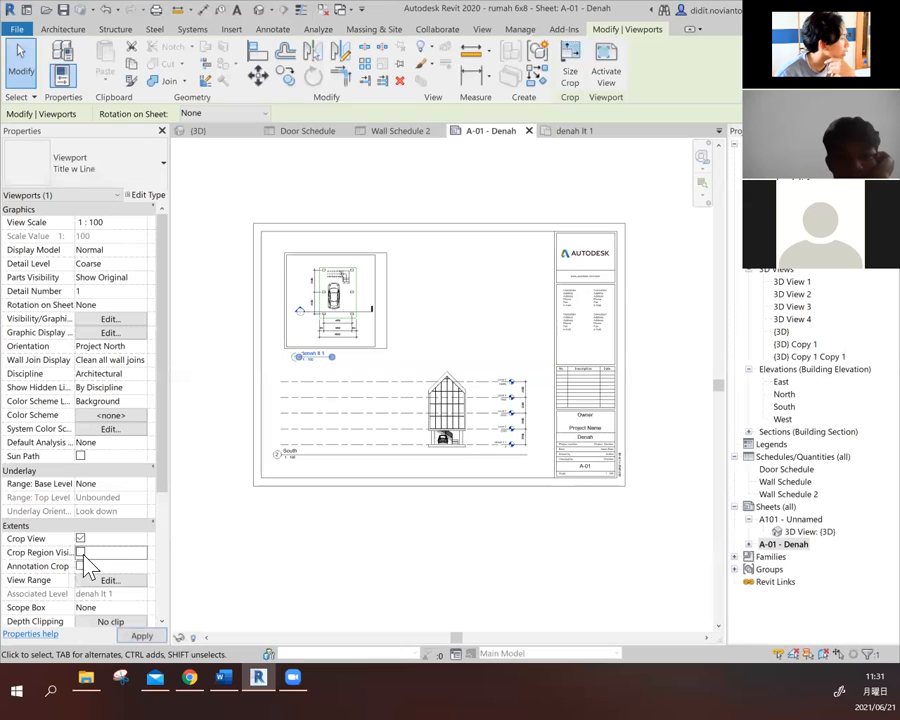
pyautogui.click(370, 526)
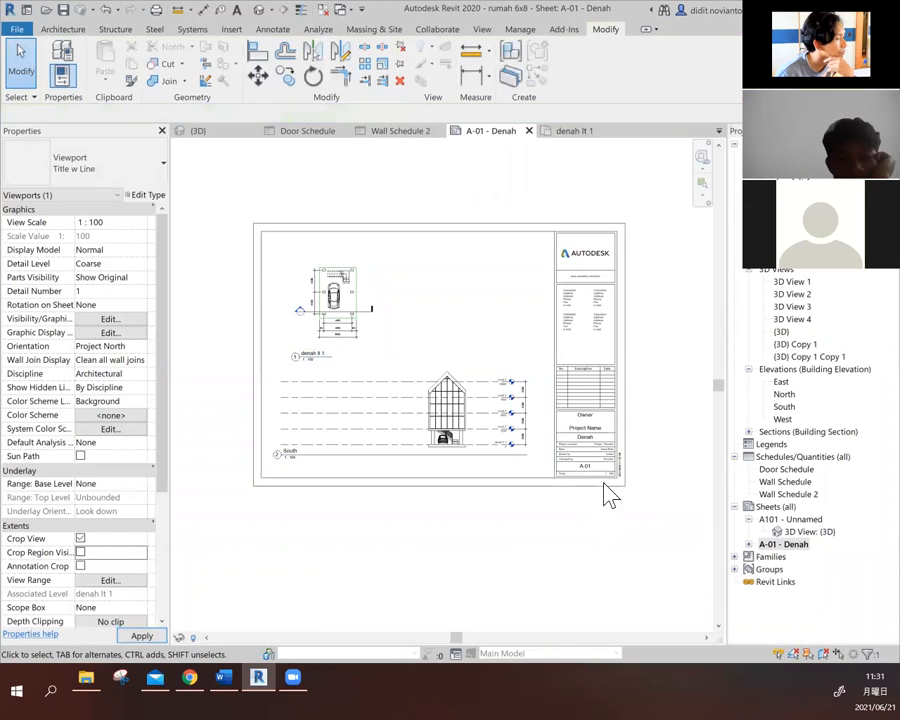
# - Add the 3D view {3D} Copy 1 to sheet A-01 beside the floor plan, dismissing the save reminder without saving
pyautogui.rightClick(781, 546)
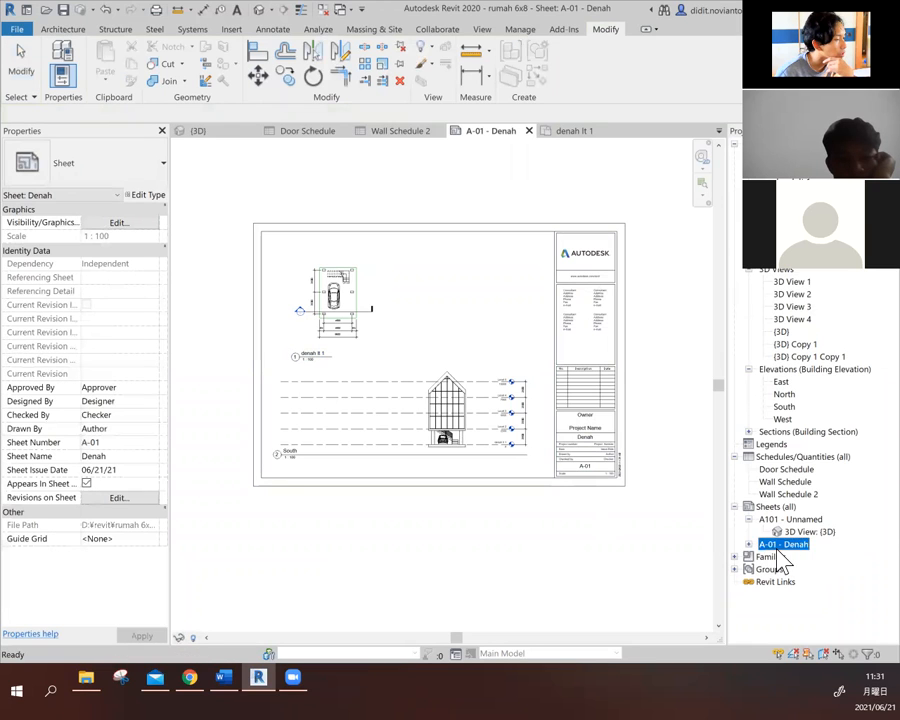
pyautogui.click(768, 348)
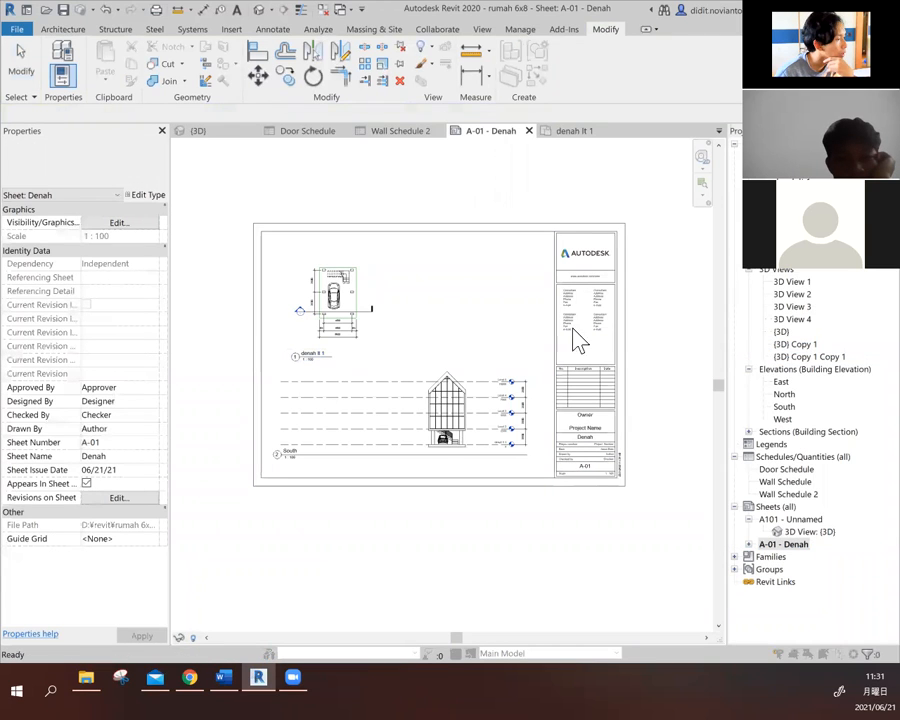
pyautogui.moveTo(542, 314); pyautogui.dragTo(550, 257)
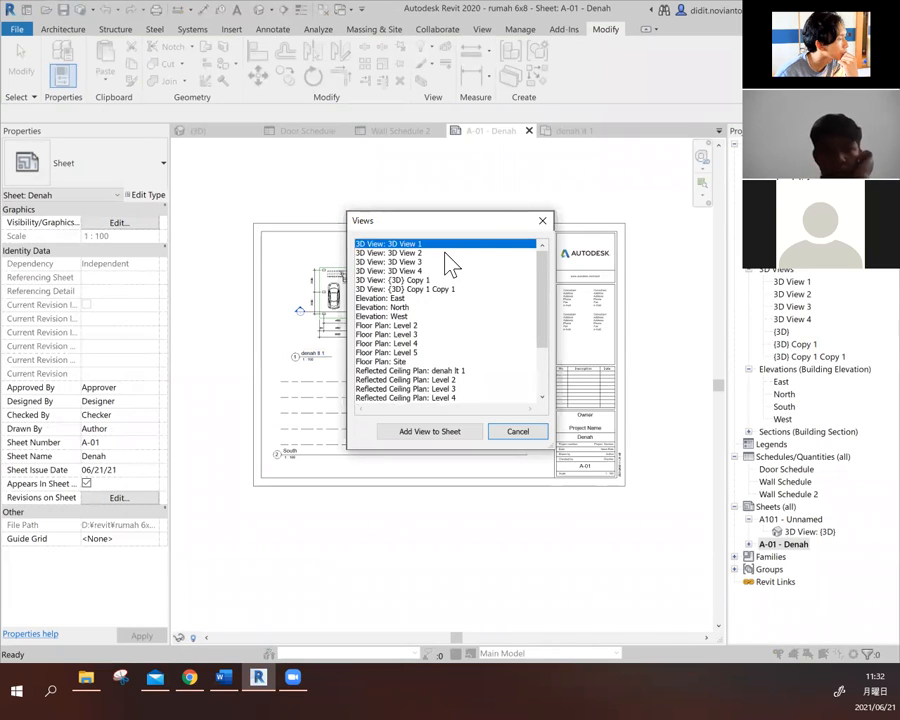
pyautogui.moveTo(545, 296); pyautogui.dragTo(540, 252)
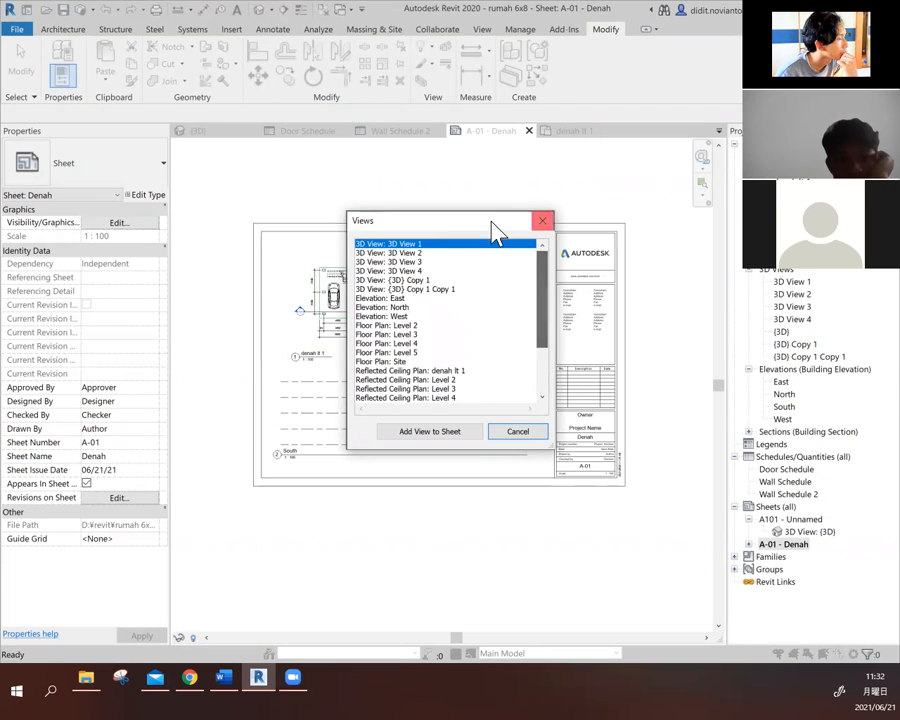
pyautogui.click(433, 262)
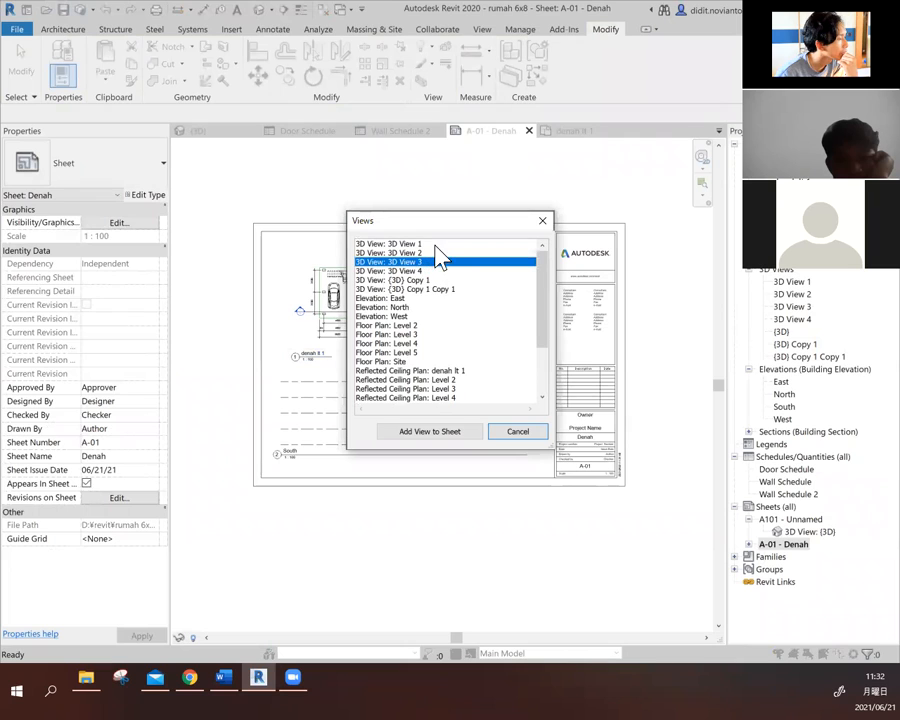
pyautogui.click(435, 244)
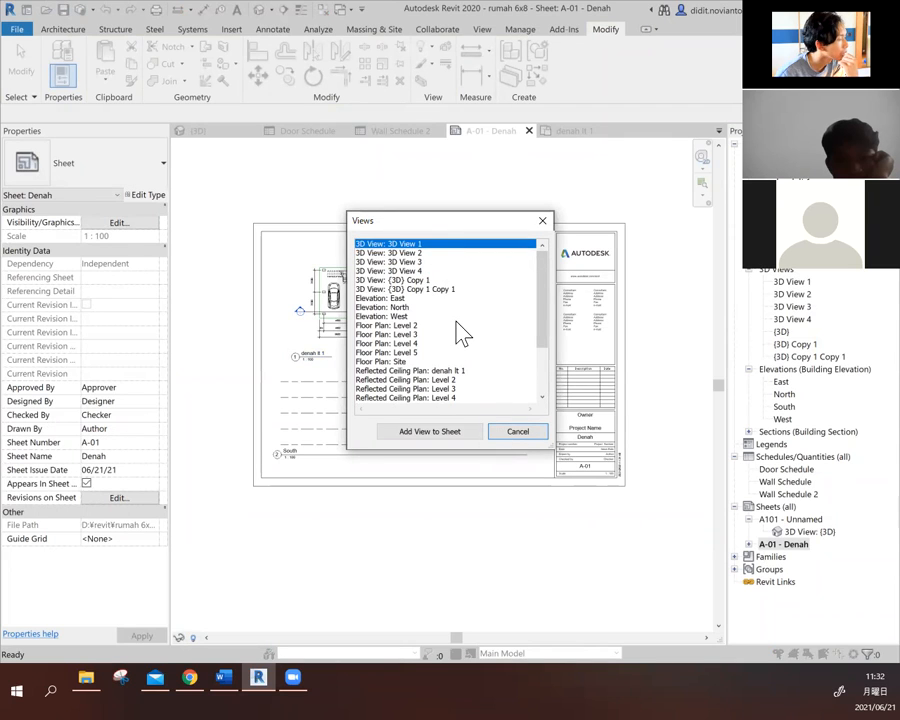
pyautogui.click(428, 280)
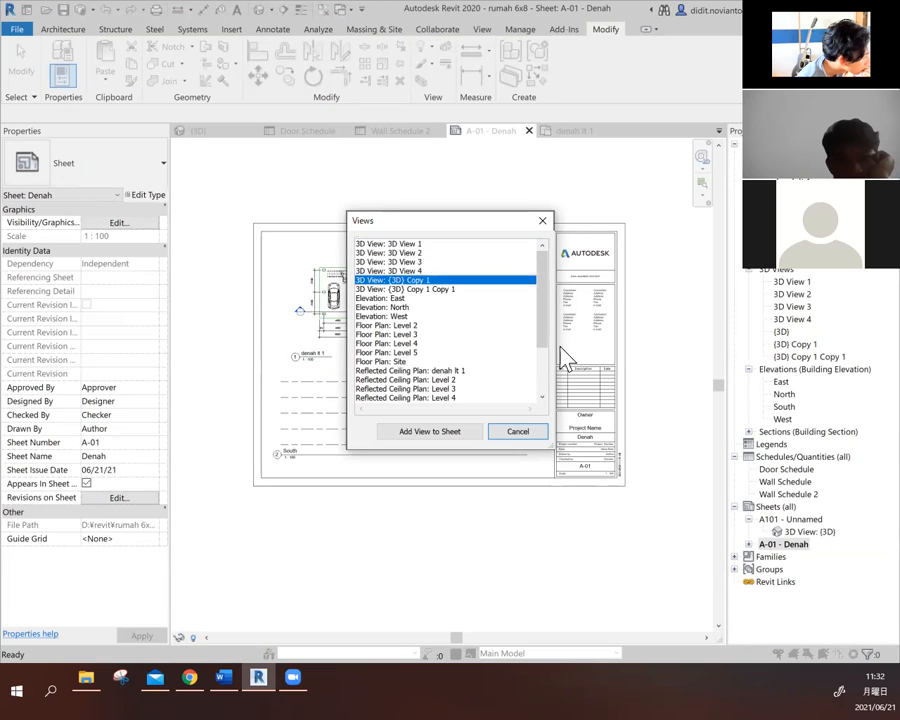
pyautogui.click(462, 436)
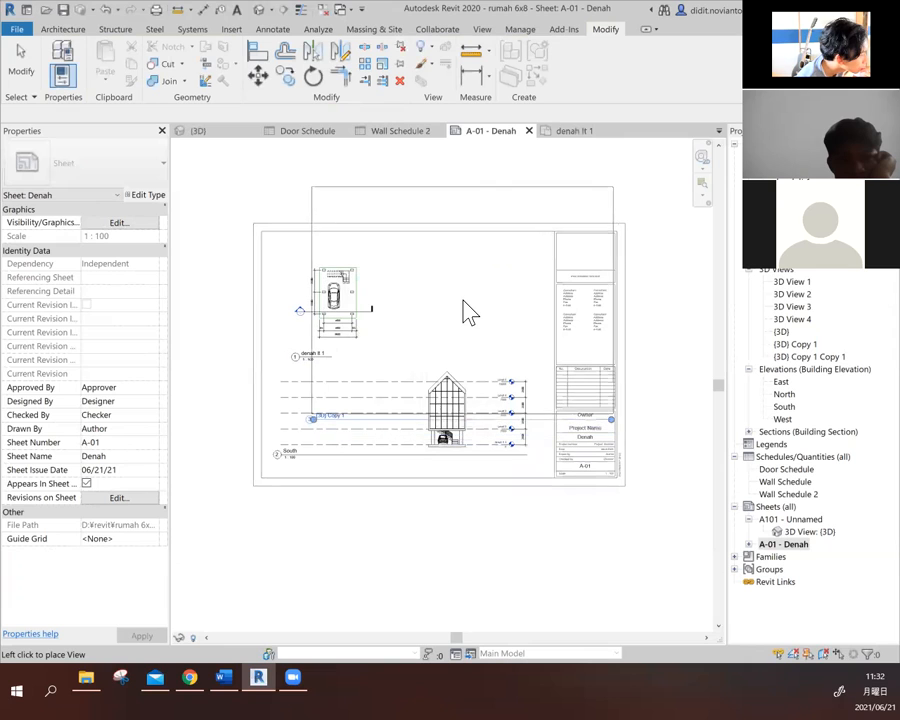
pyautogui.click(470, 312)
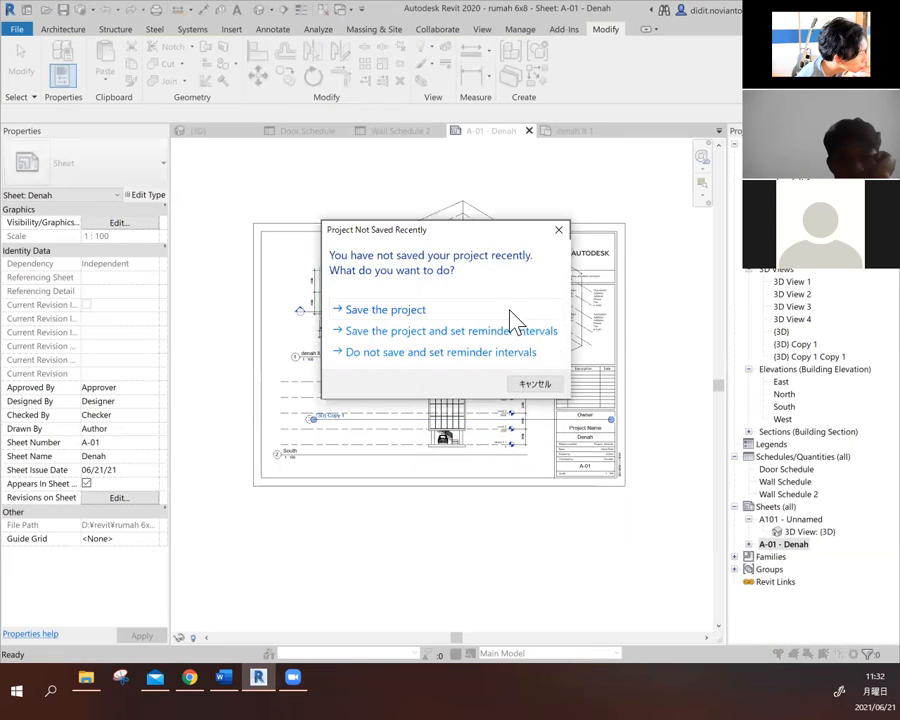
pyautogui.click(547, 385)
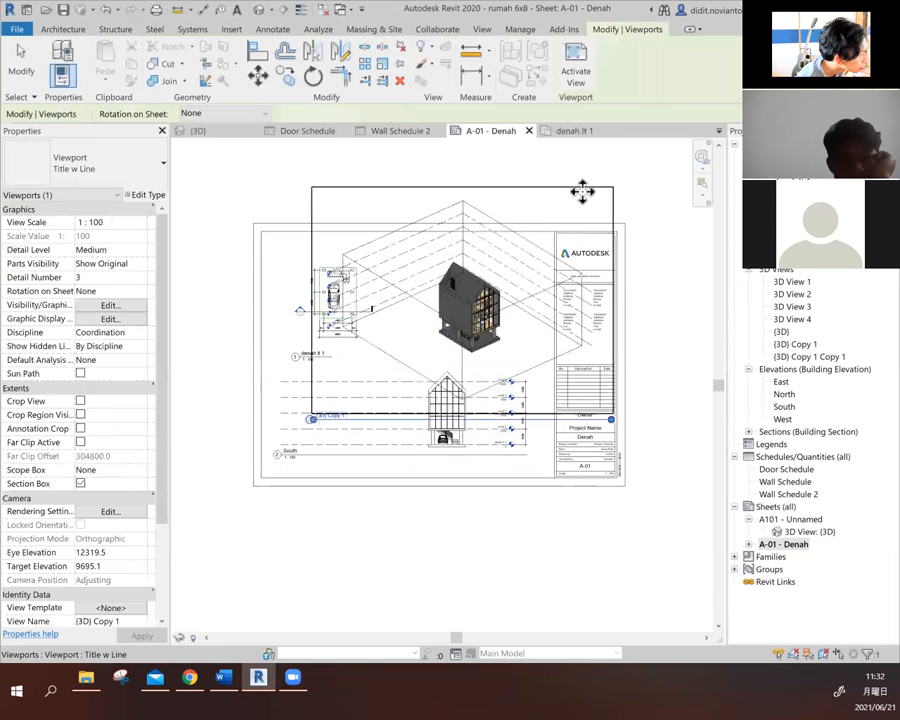
pyautogui.click(649, 215)
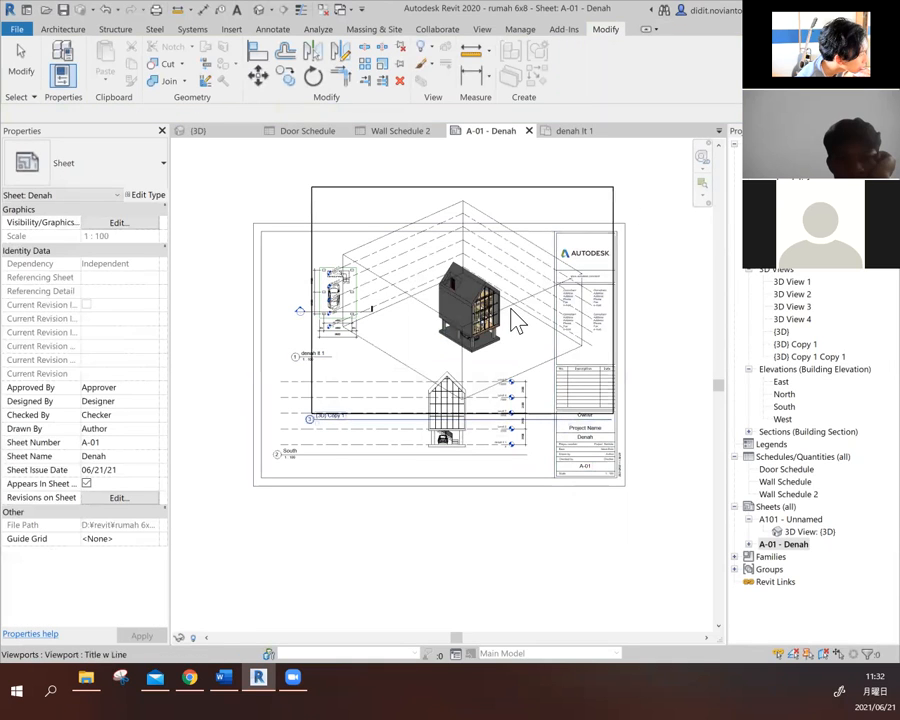
pyautogui.click(516, 320)
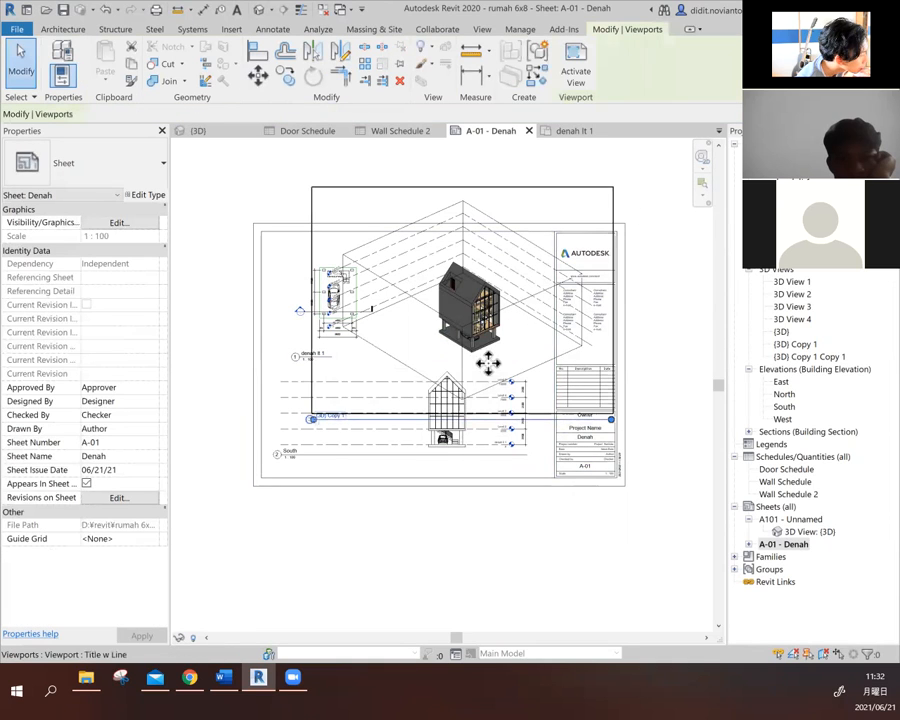
pyautogui.click(450, 187)
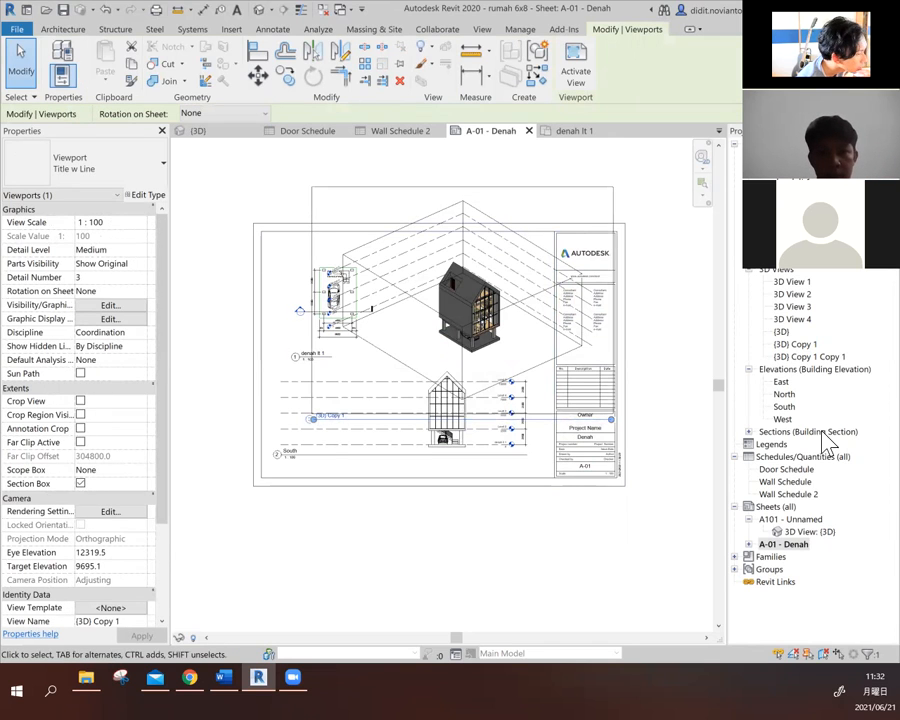
# - Open the {3D} Copy 1 view and turn on its view cropping with a visible crop region
pyautogui.click(803, 347)
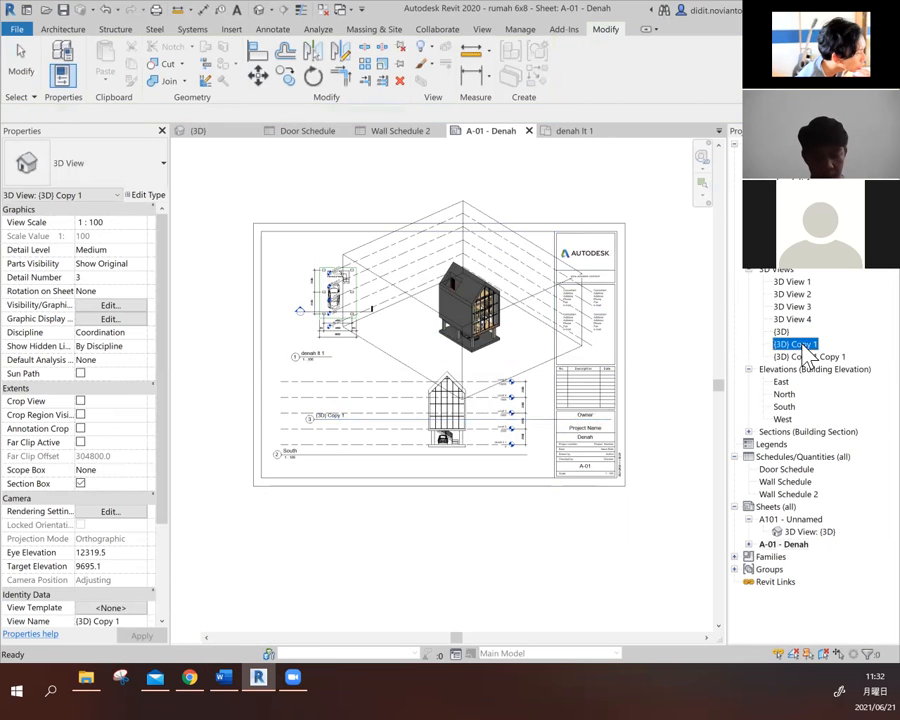
pyautogui.doubleClick(804, 351)
pyautogui.scroll(-3, 534, 432)
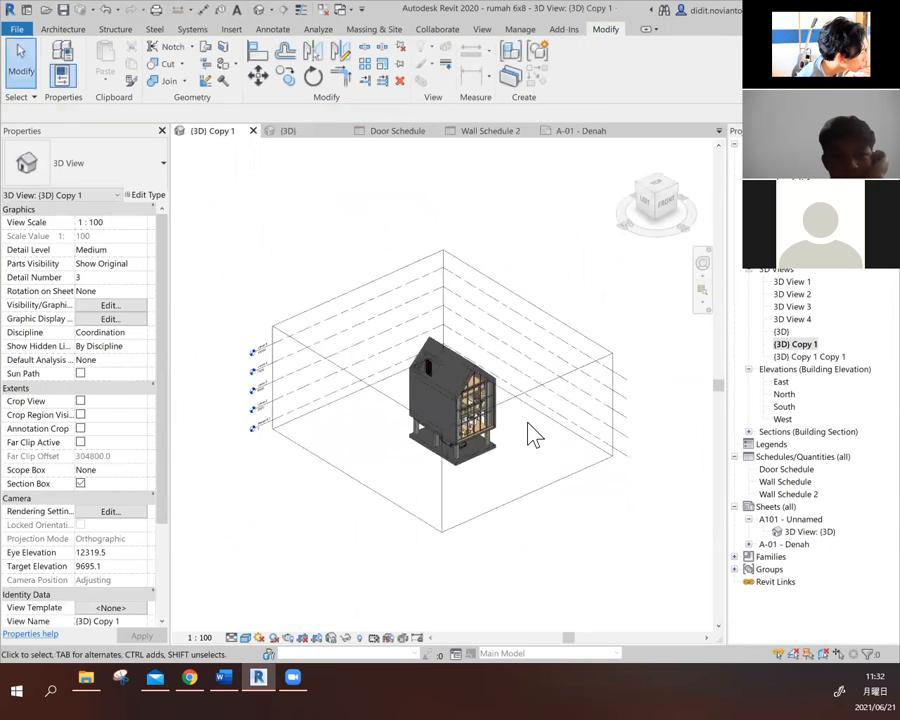
pyautogui.click(262, 347)
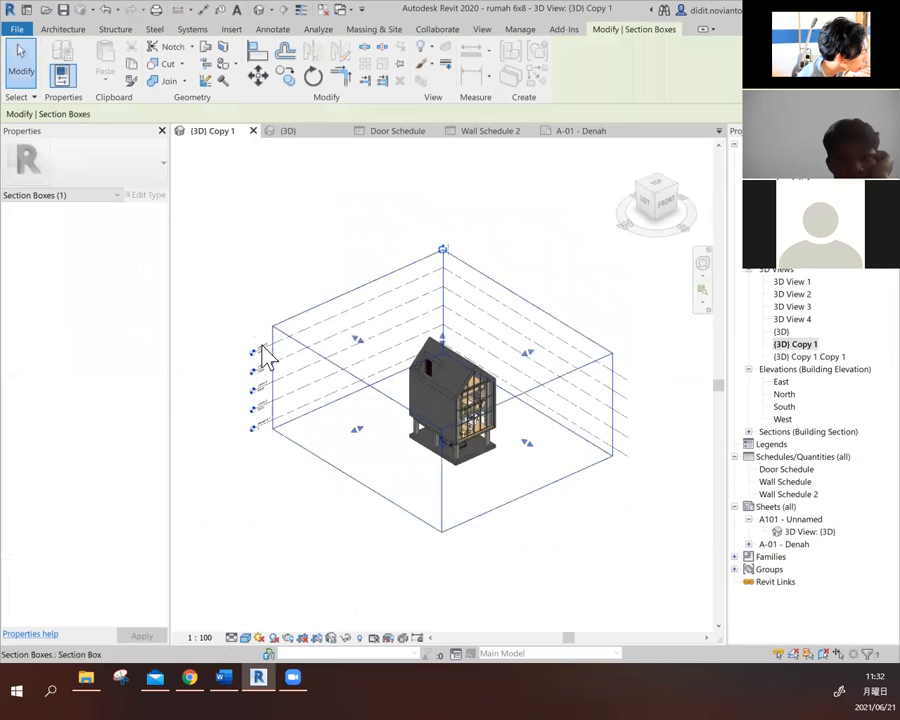
pyautogui.click(245, 250)
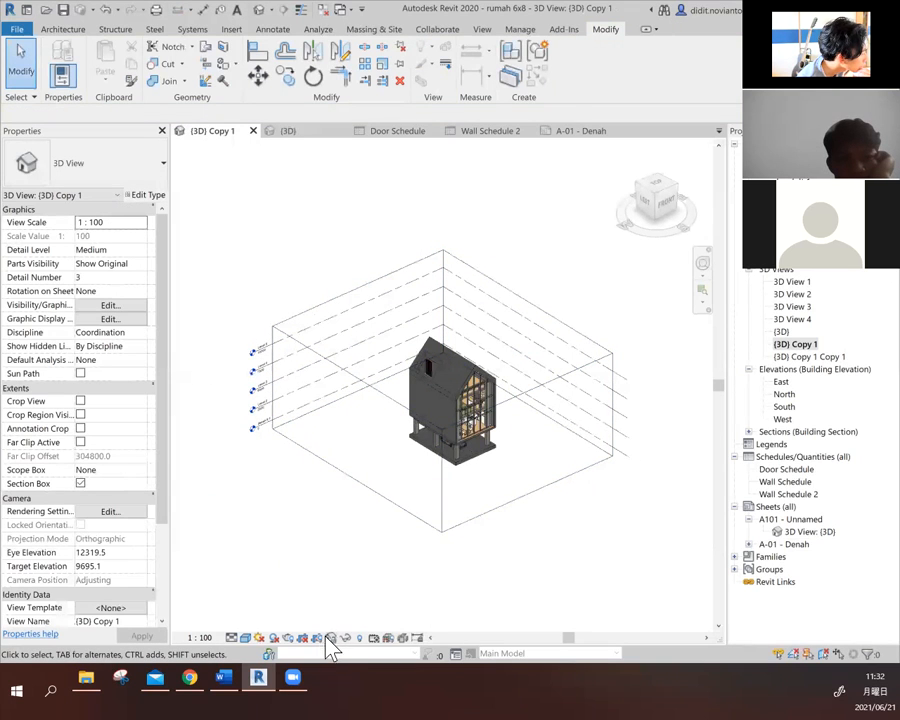
pyautogui.scroll(-2, 478, 468)
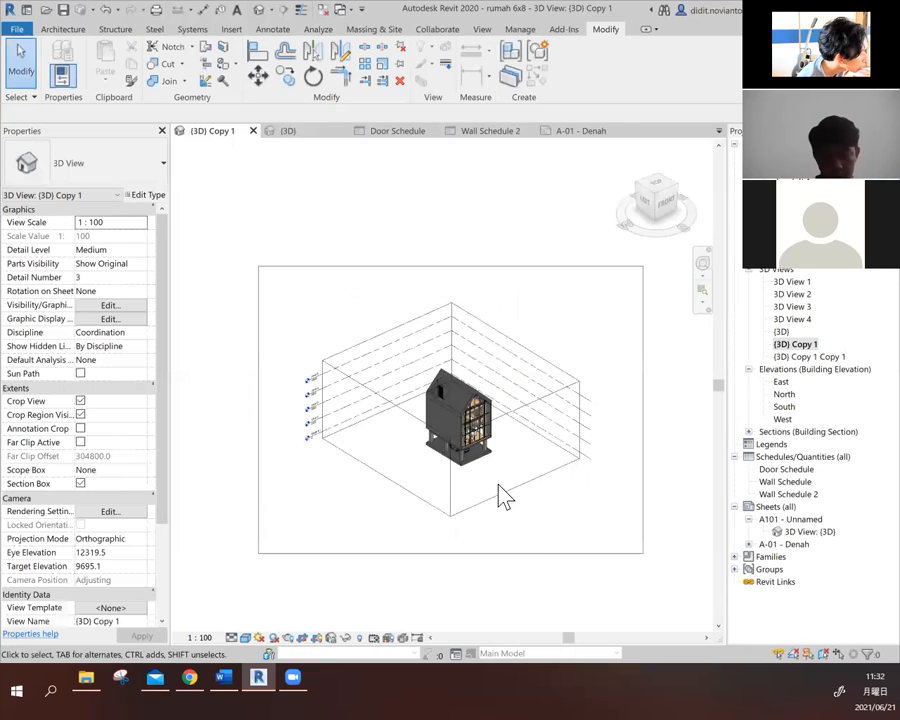
# - Shrink the crop region of {3D} Copy 1 on all four sides so it closely frames the house
pyautogui.click(523, 554)
pyautogui.moveTo(260, 408); pyautogui.dragTo(392, 414)
pyautogui.moveTo(646, 420); pyautogui.dragTo(513, 409)
pyautogui.moveTo(459, 553); pyautogui.dragTo(455, 477)
pyautogui.moveTo(454, 267); pyautogui.dragTo(456, 342)
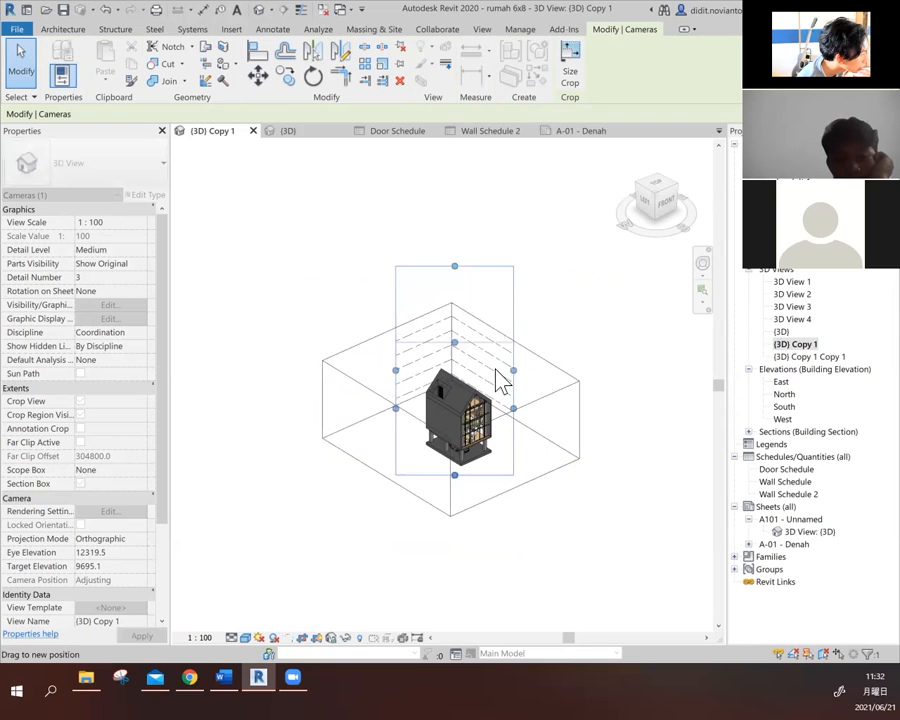
pyautogui.click(595, 337)
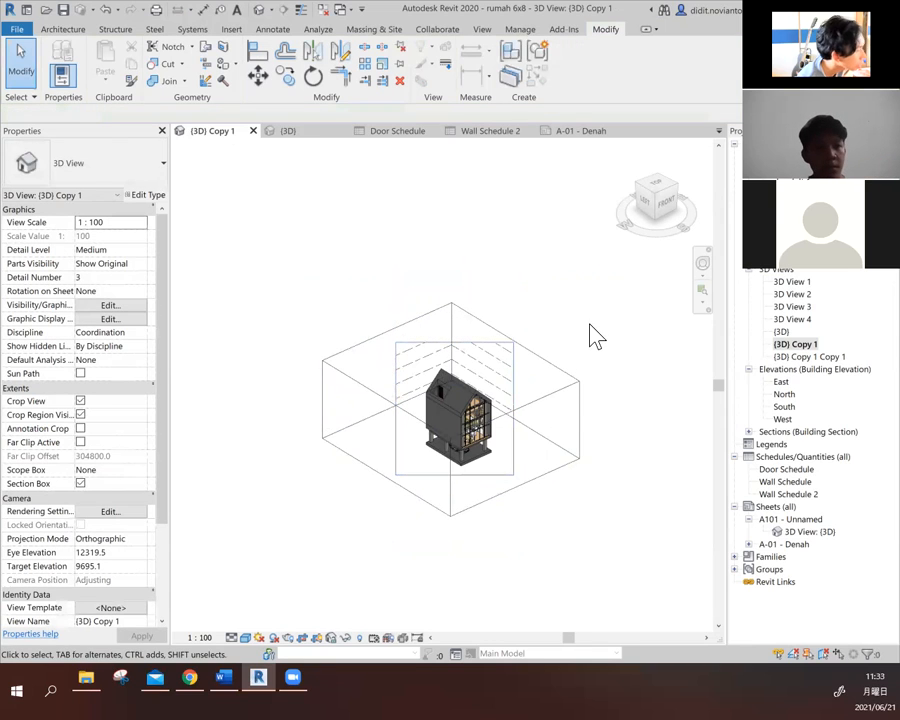
# - Turn off the section box in the {3D} Copy 1 view
pyautogui.click(580, 395)
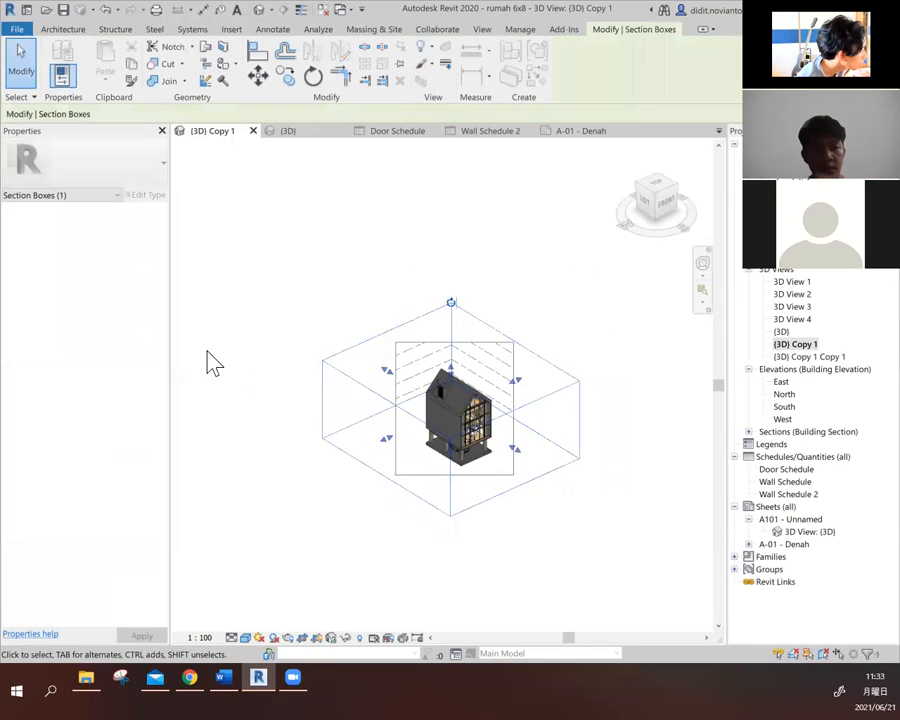
pyautogui.click(297, 310)
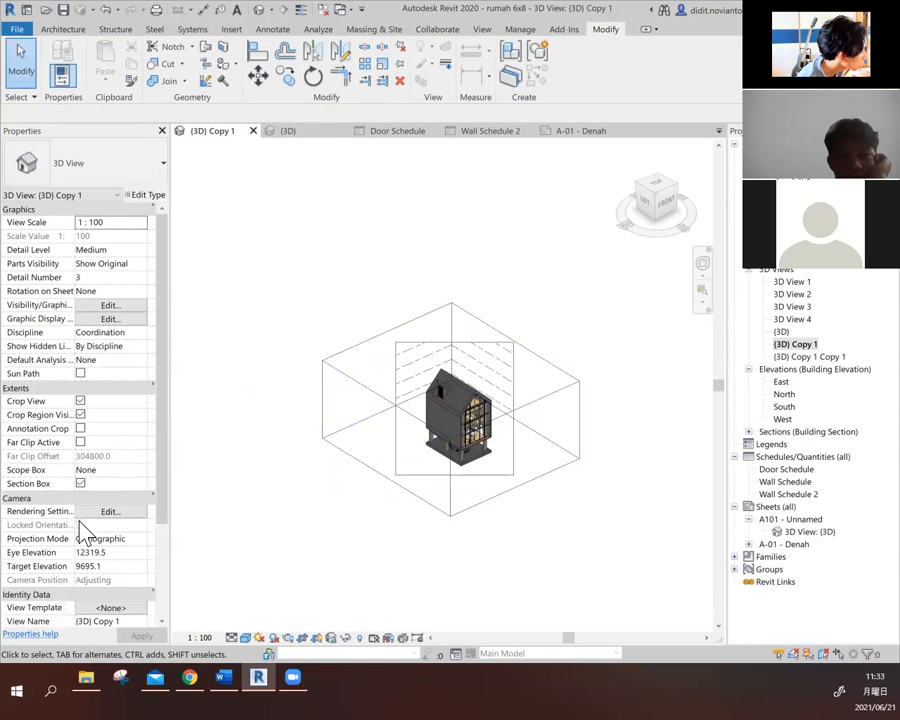
pyautogui.click(80, 483)
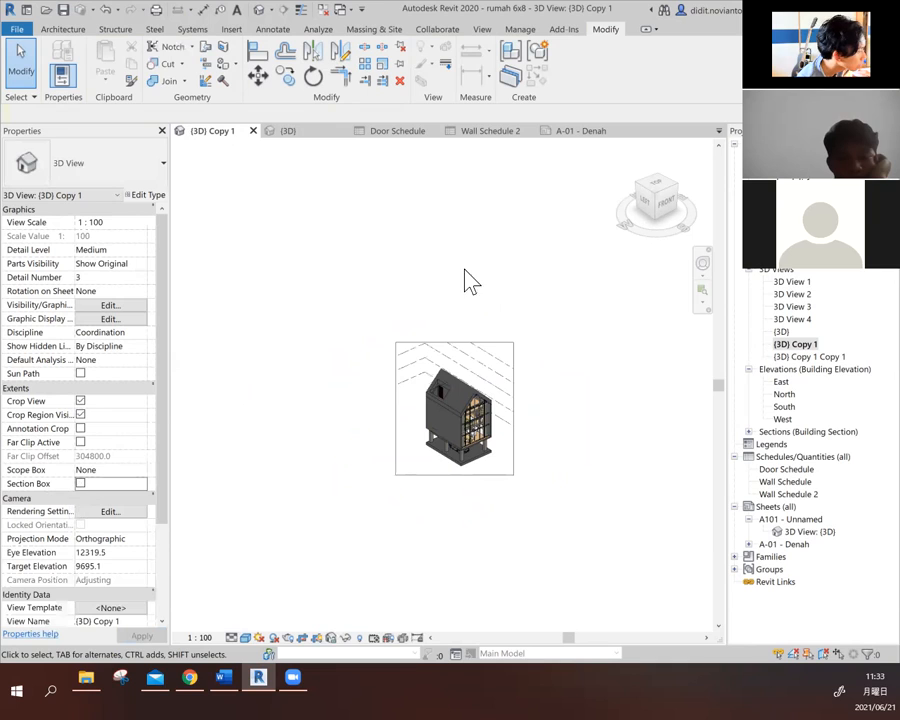
# - Return to sheet A-01 and turn off both crop region visibility and view cropping for the {3D} Copy 1 viewport
pyautogui.doubleClick(800, 548)
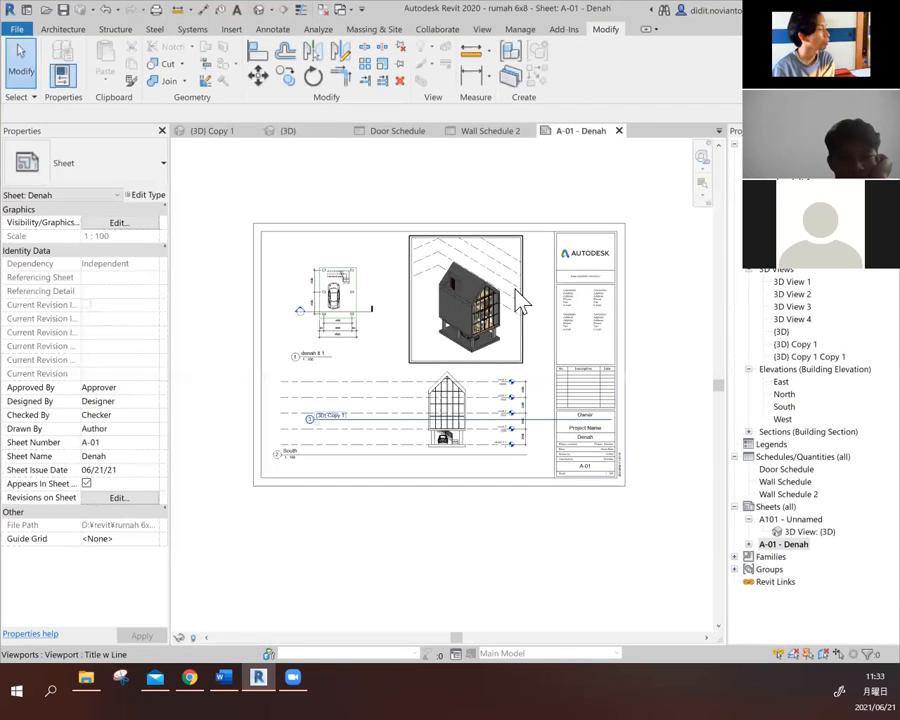
pyautogui.click(518, 297)
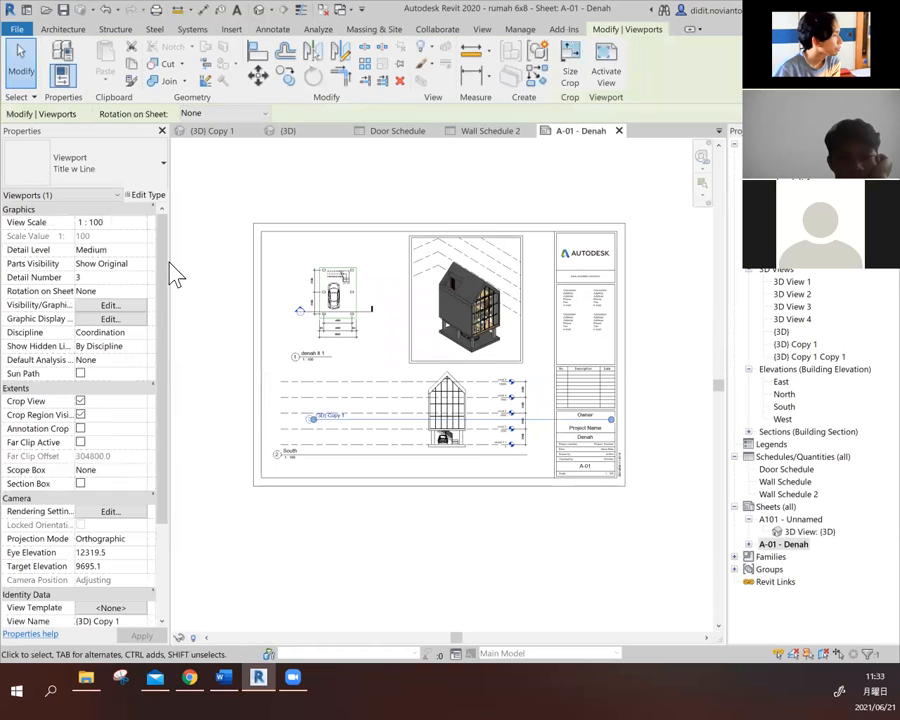
pyautogui.click(80, 414)
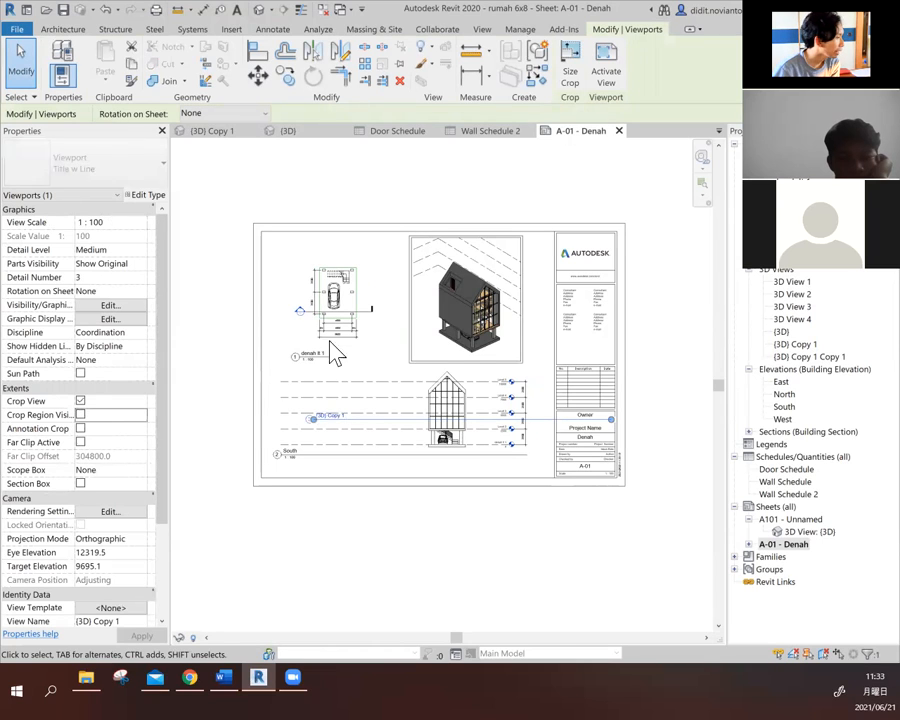
pyautogui.click(80, 400)
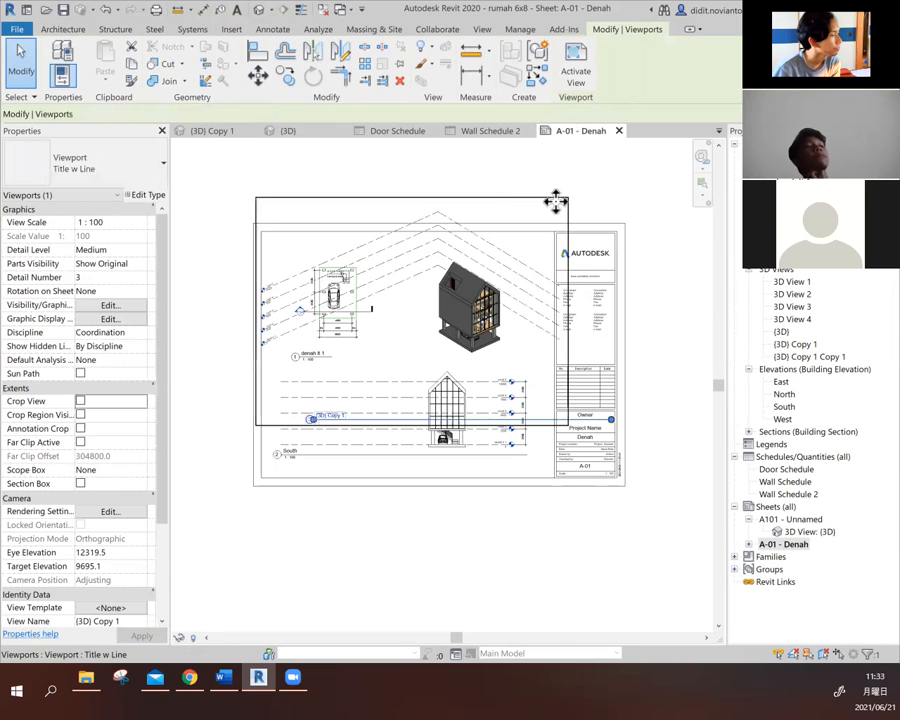
pyautogui.click(625, 209)
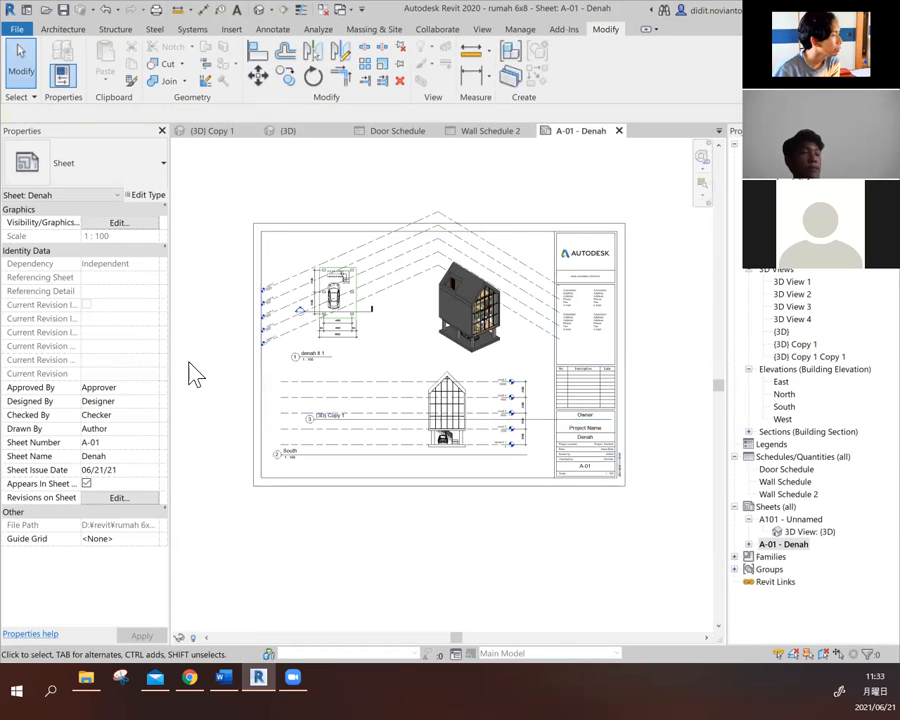
# - Turn view cropping back on for the {3D} Copy 1 viewport on sheet A-01
pyautogui.click(526, 269)
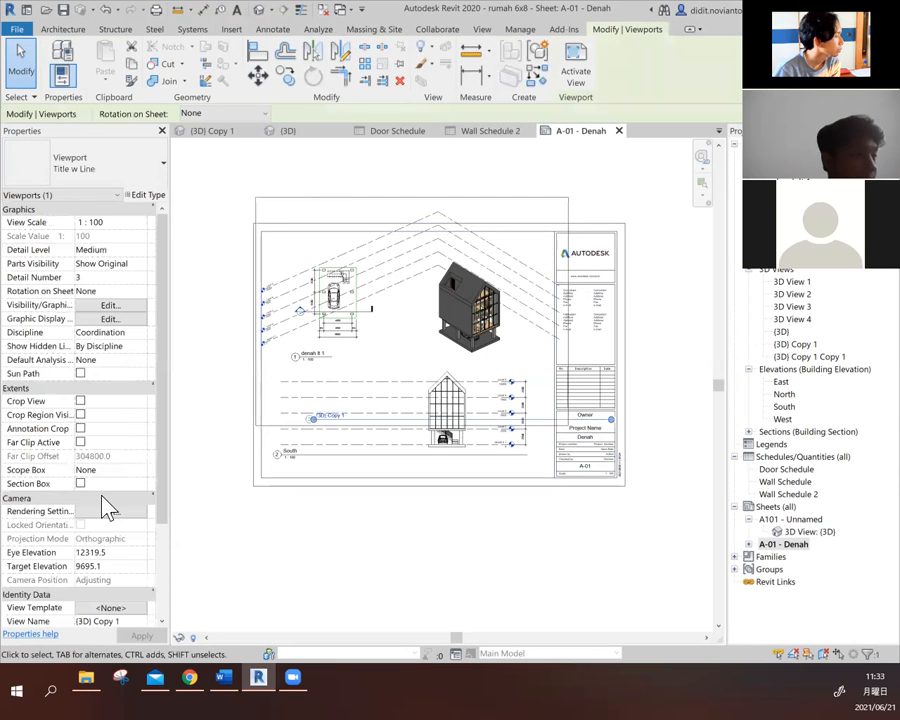
pyautogui.click(80, 401)
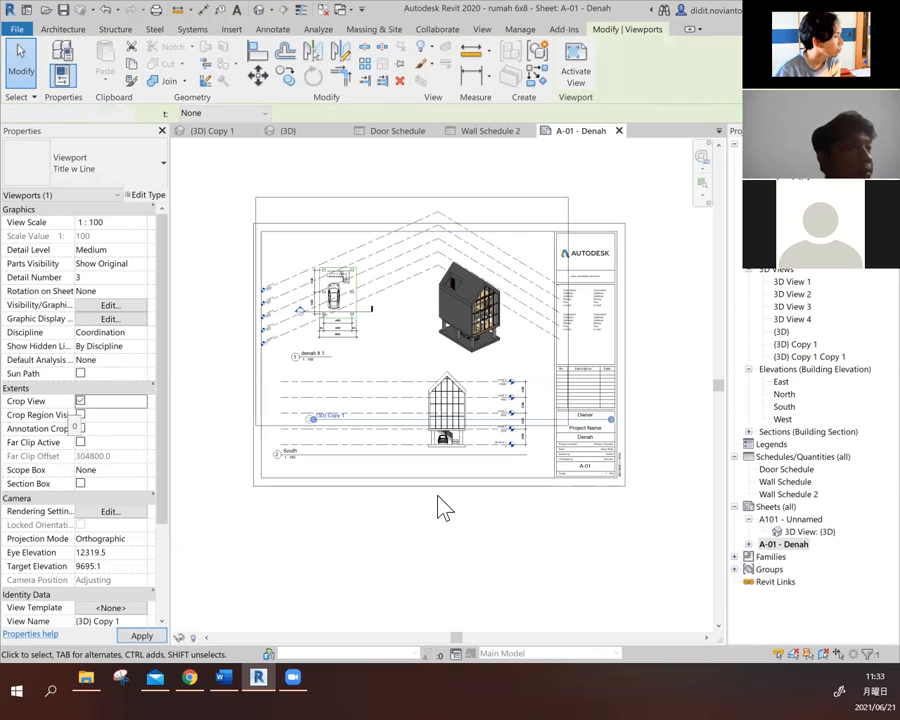
pyautogui.click(442, 560)
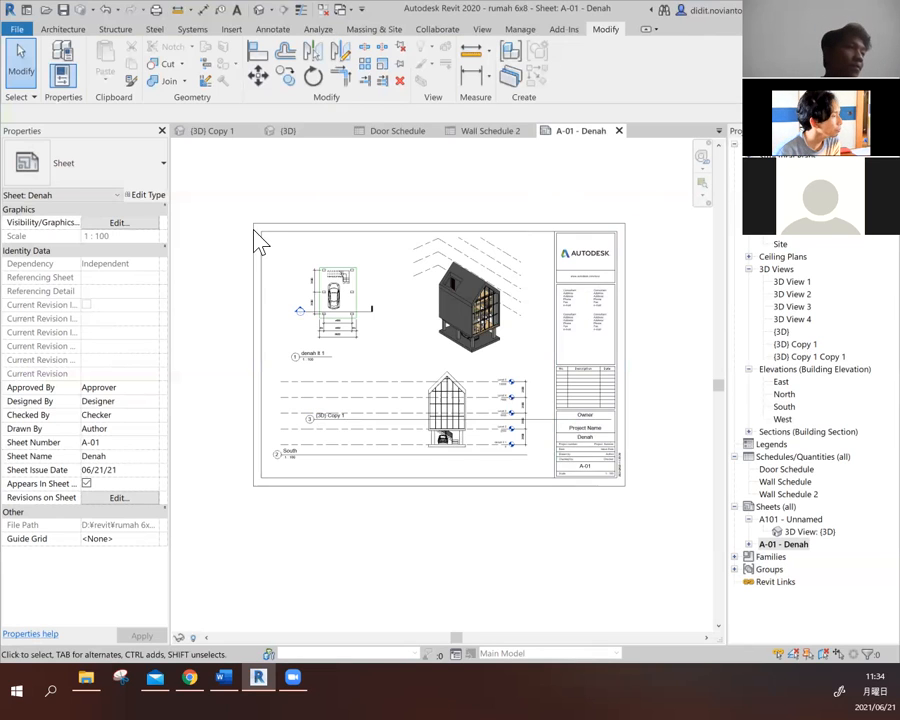
pyautogui.scroll(-2, 524, 437)
pyautogui.scroll(2, 548, 413)
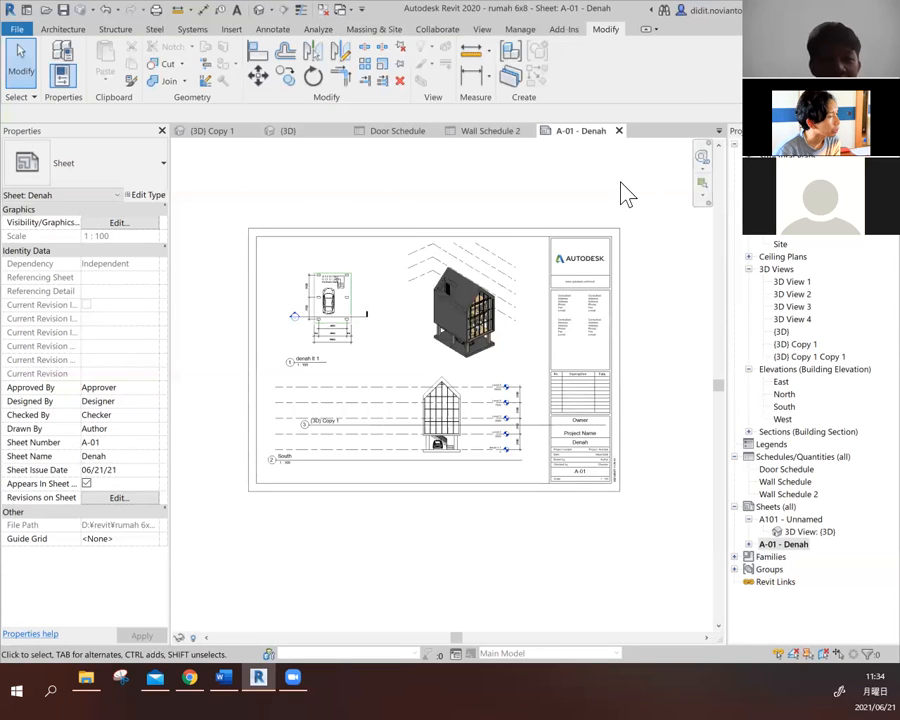
pyautogui.click(793, 282)
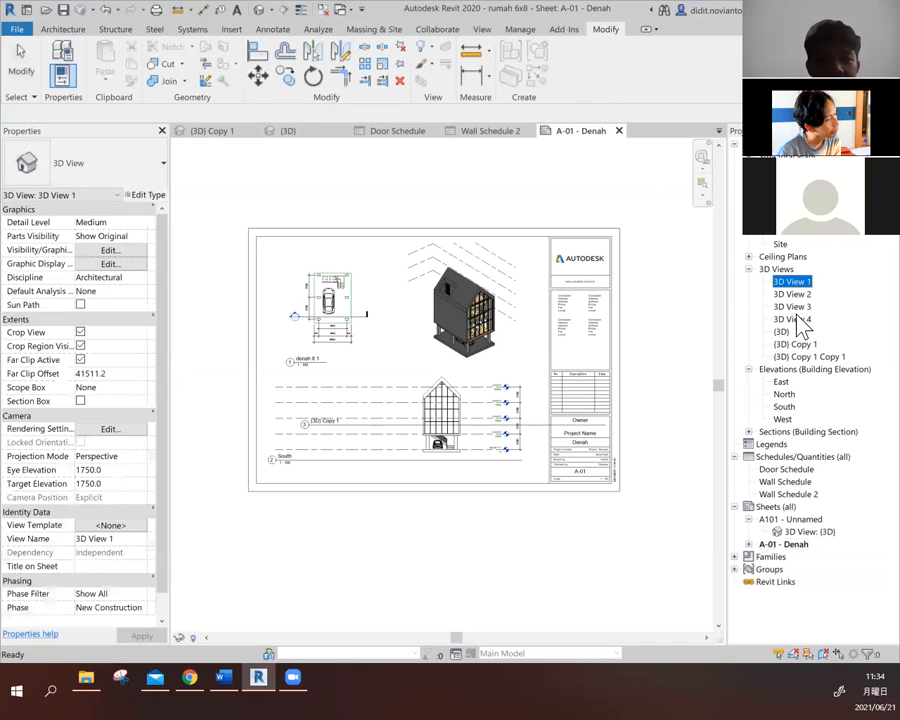
pyautogui.click(793, 319)
pyautogui.click(805, 356)
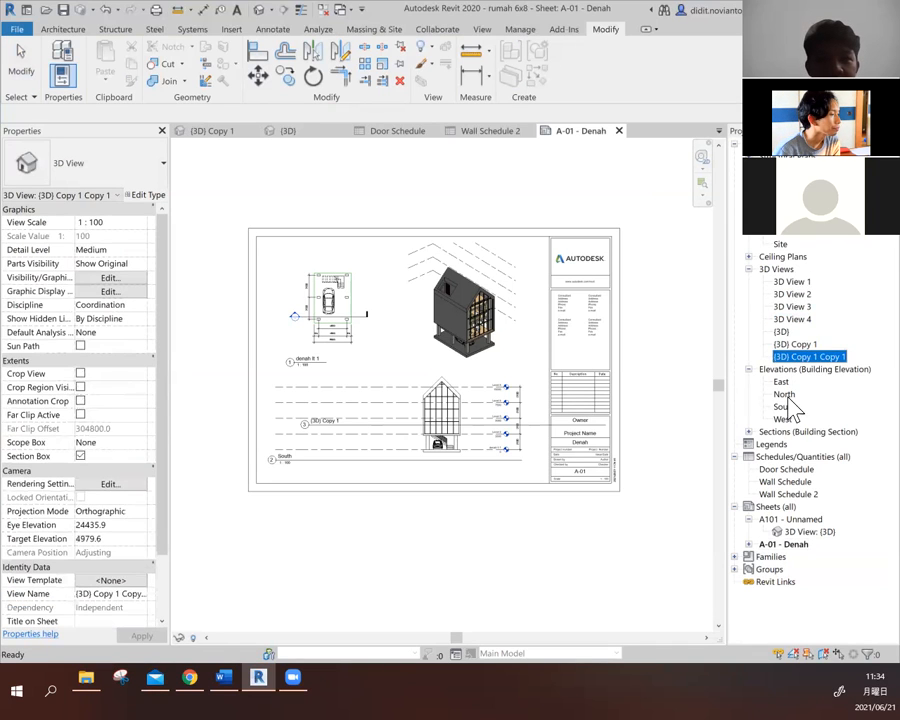
pyautogui.click(788, 395)
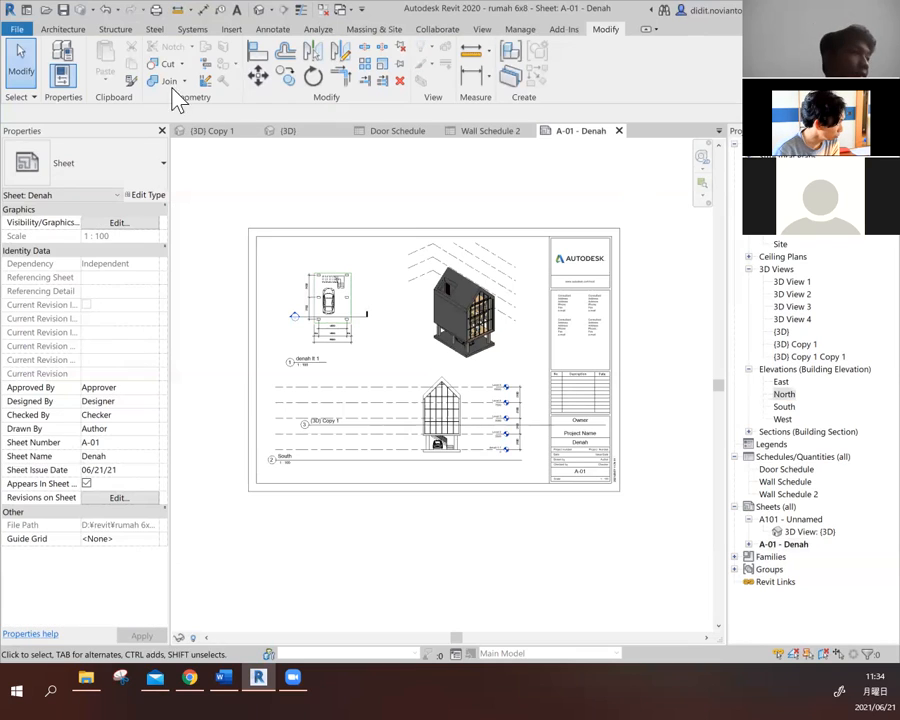
# - Switch to the {3D} view and close the Wall Schedule 2, Door Schedule, A-01 - Denah and denah lt 1 views
pyautogui.click(288, 130)
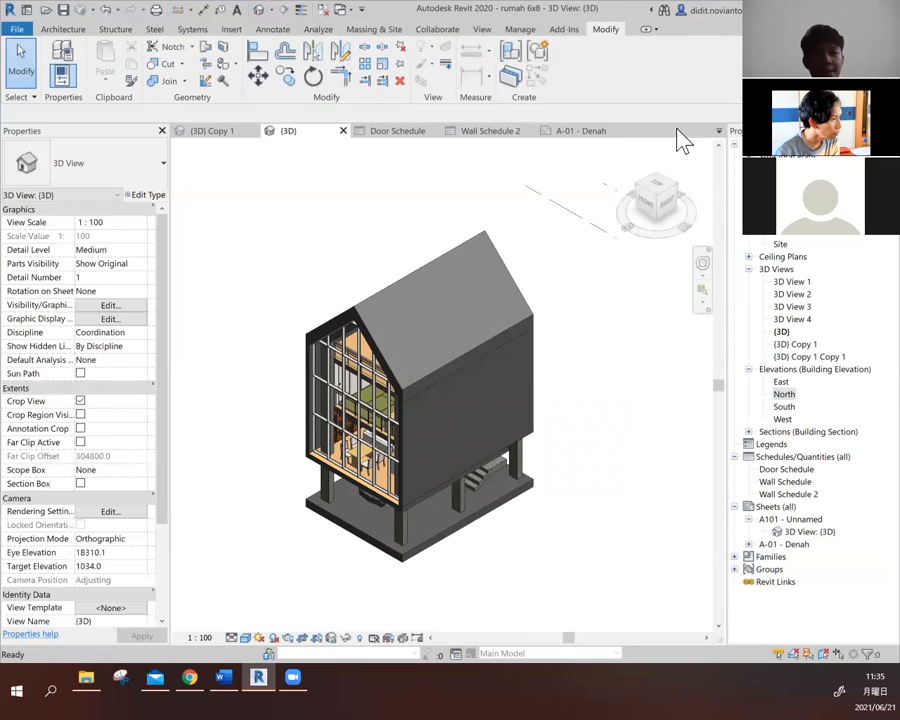
pyautogui.click(531, 132)
pyautogui.click(434, 131)
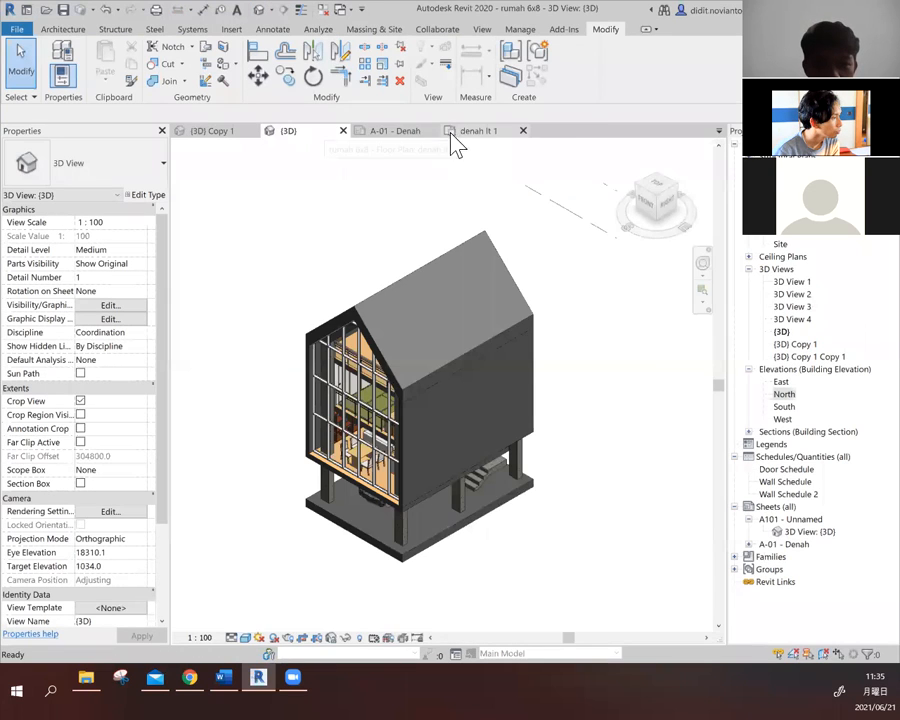
pyautogui.click(432, 131)
pyautogui.click(432, 131)
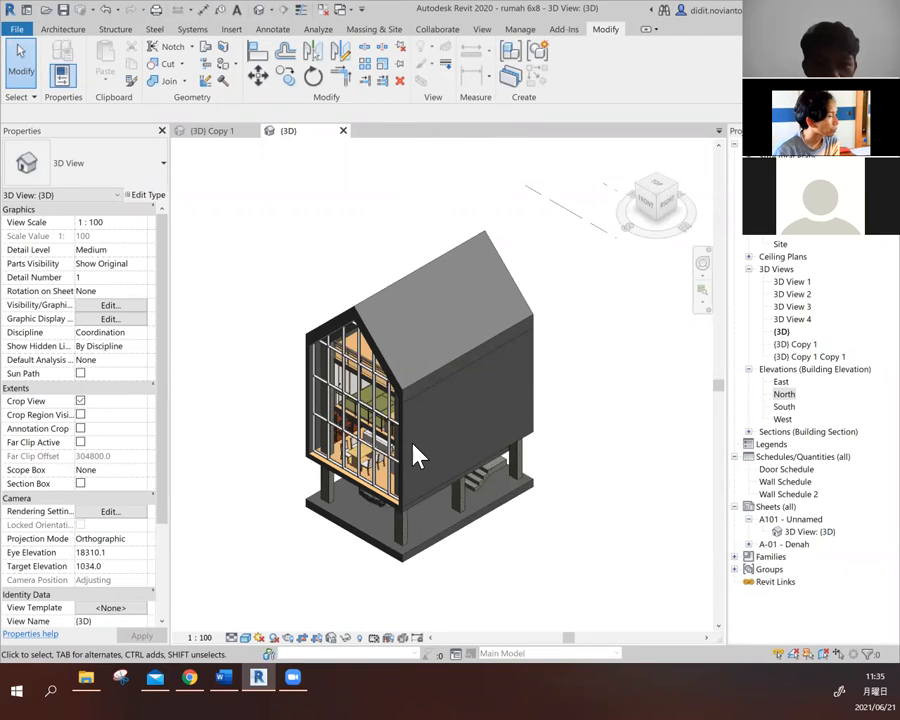
# - Turn off view cropping in the {3D} view and show the whole house from its front-right corner
pyautogui.keyDown('shift'); pyautogui.moveTo(420, 462); pyautogui.dragTo(592, 506, button='middle'); pyautogui.keyUp('shift')
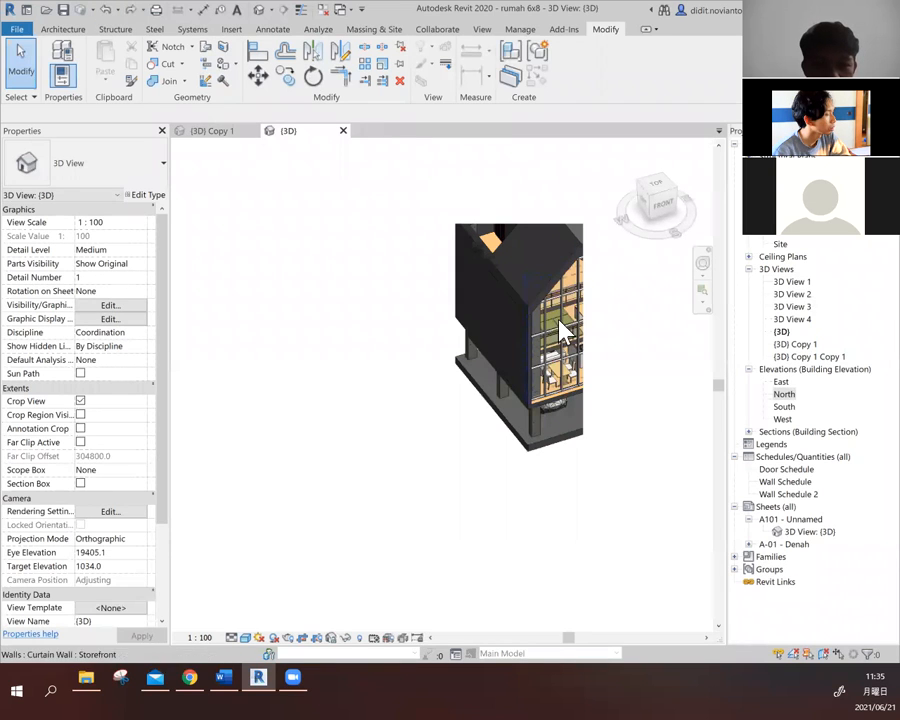
pyautogui.keyDown('shift'); pyautogui.moveTo(542, 350); pyautogui.dragTo(420, 378, button='middle'); pyautogui.keyUp('shift')
pyautogui.click(663, 199)
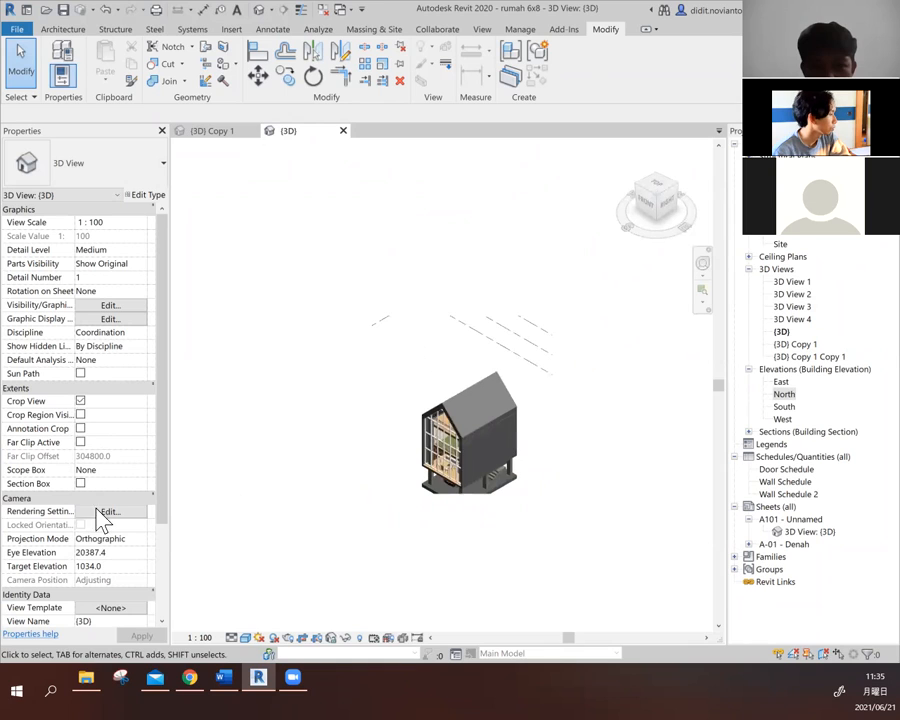
pyautogui.click(80, 401)
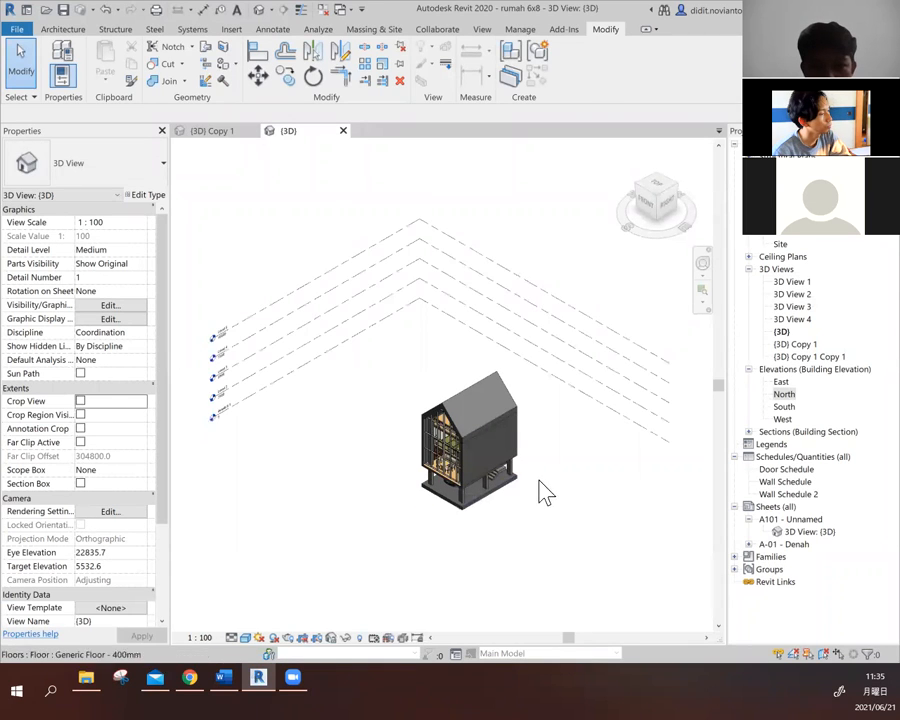
pyautogui.scroll(-2, 538, 490)
pyautogui.scroll(4, 530, 485)
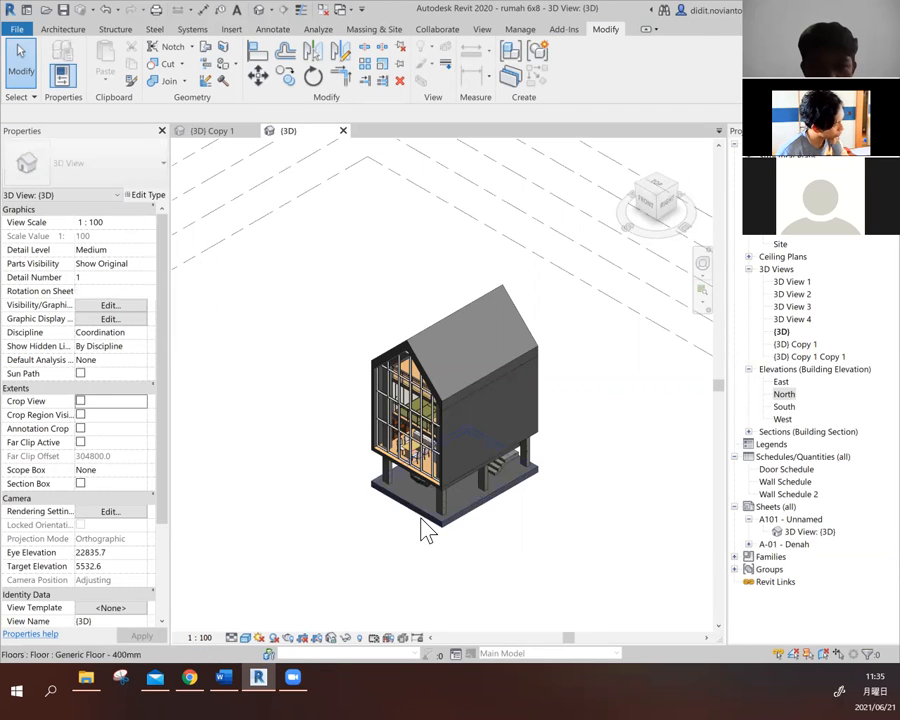
pyautogui.click(423, 524)
pyautogui.click(605, 460)
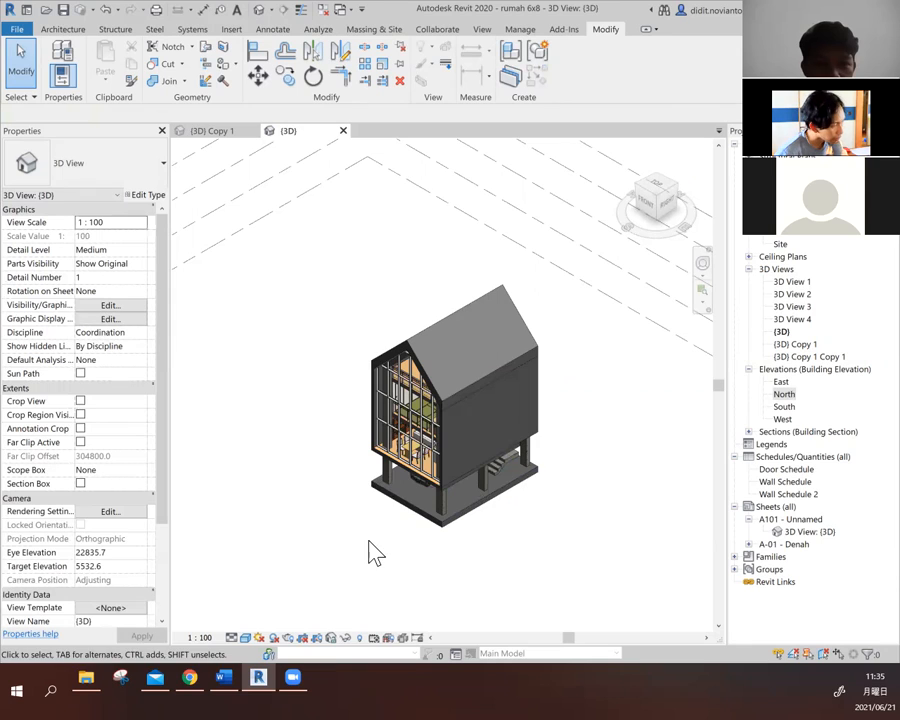
pyautogui.scroll(2, 530, 515)
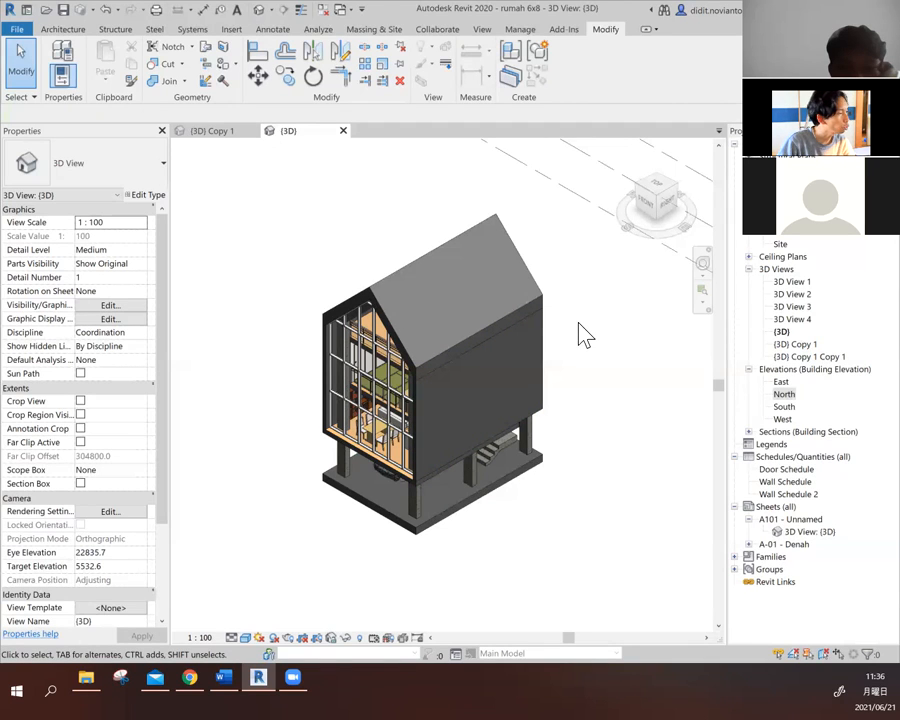
# - Delete the Wall Schedule 2, Wall Schedule and Door Schedule schedules from the project
pyautogui.rightClick(788, 494)
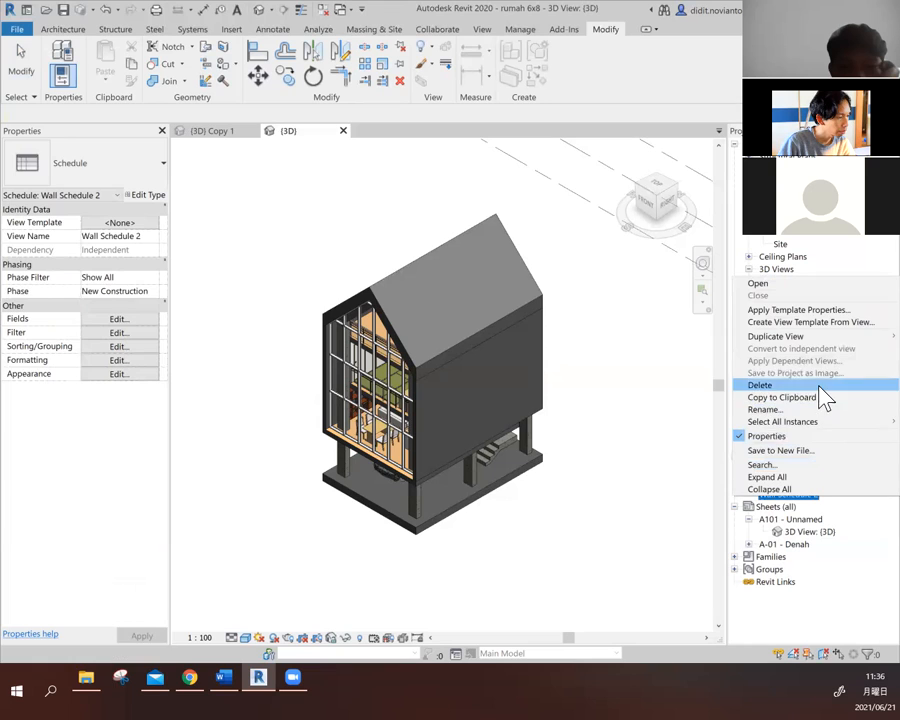
pyautogui.click(820, 386)
pyautogui.rightClick(790, 484)
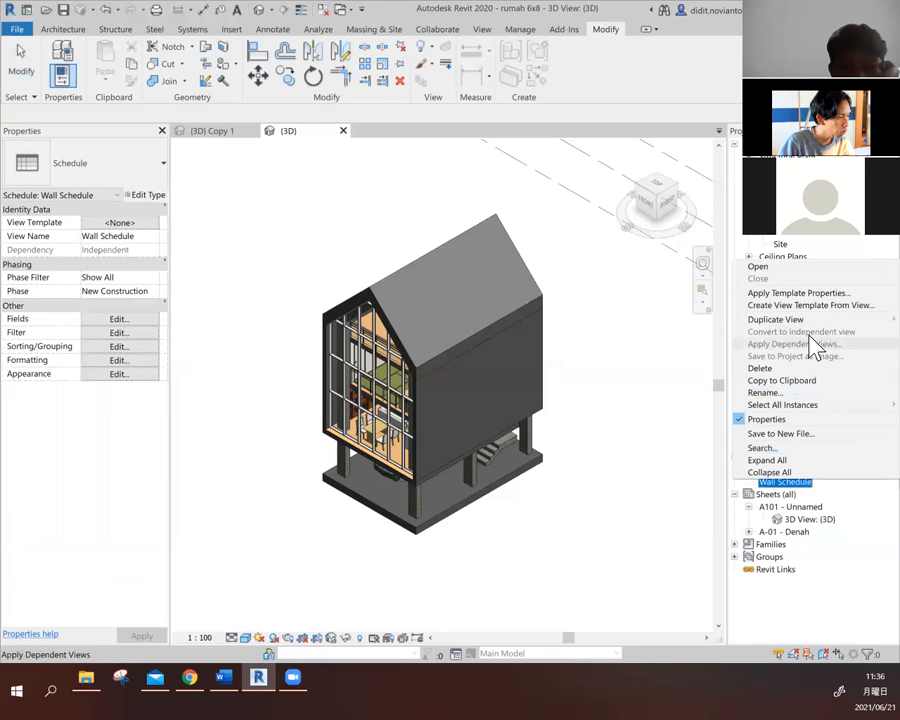
pyautogui.click(812, 368)
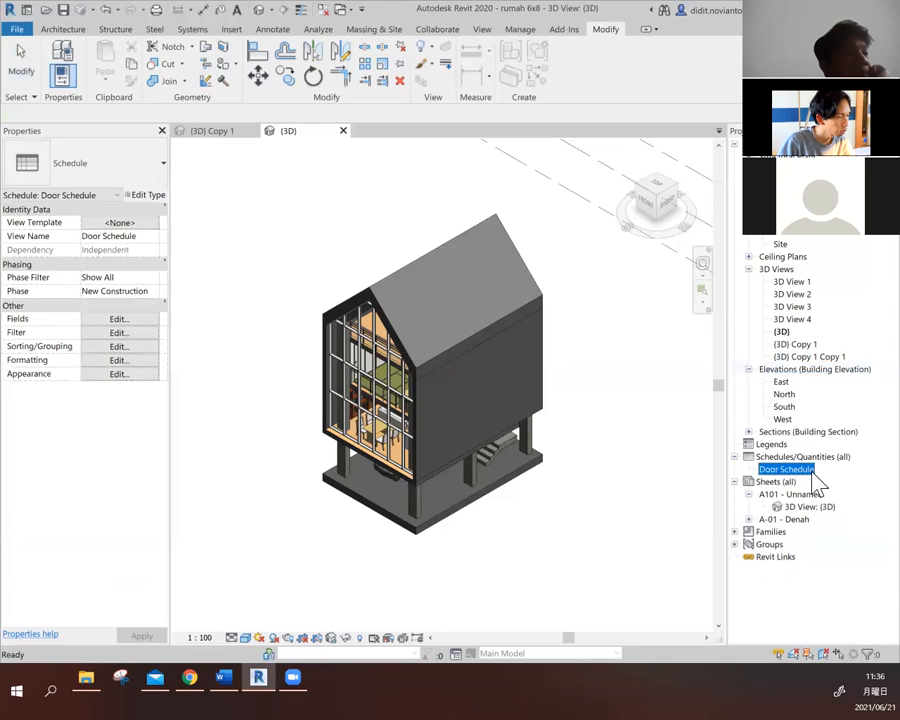
pyautogui.rightClick(814, 472)
pyautogui.click(814, 370)
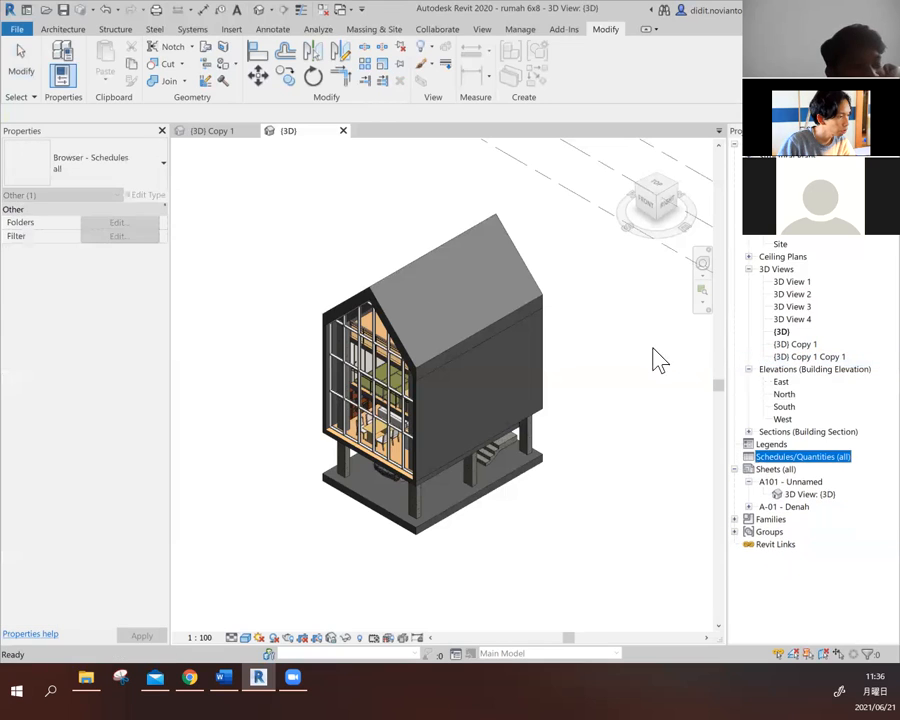
pyautogui.click(650, 359)
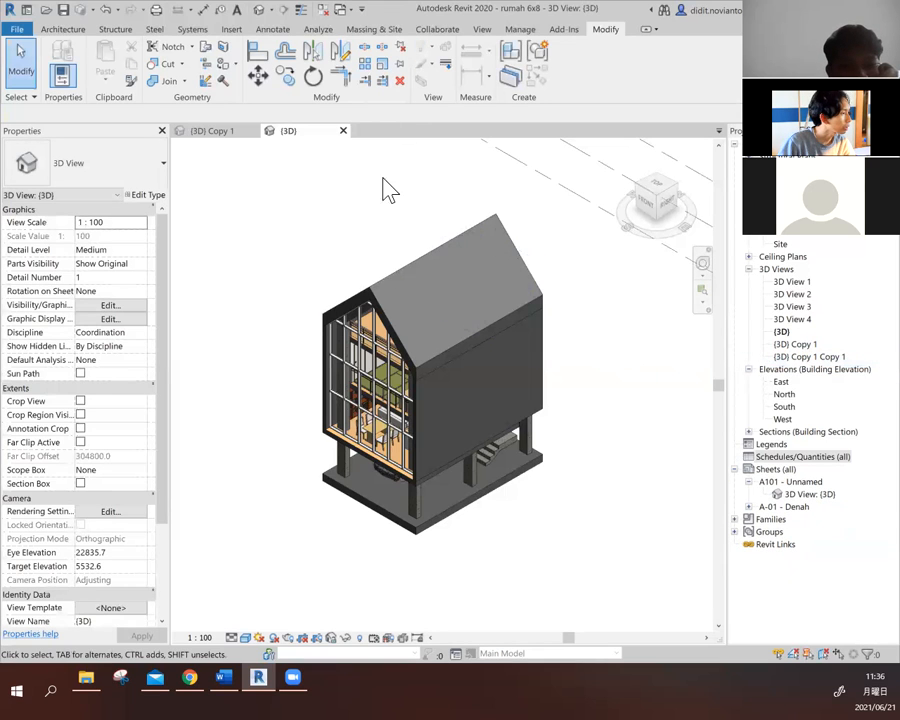
# - Create a new building component schedule for the Doors category, named Door Schedule, in the New Construction phase
pyautogui.click(514, 31)
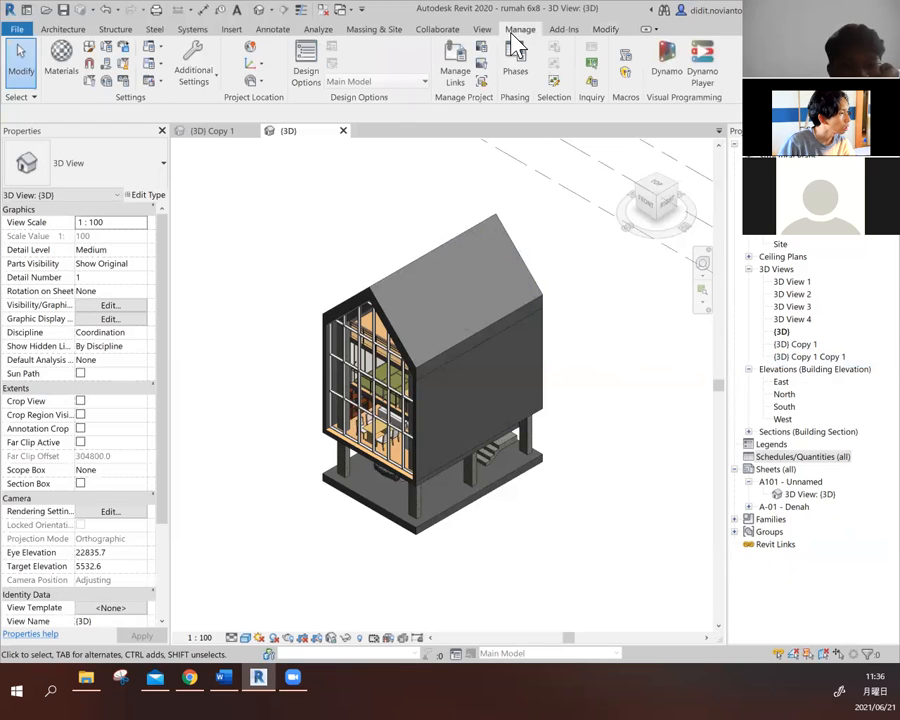
pyautogui.click(482, 29)
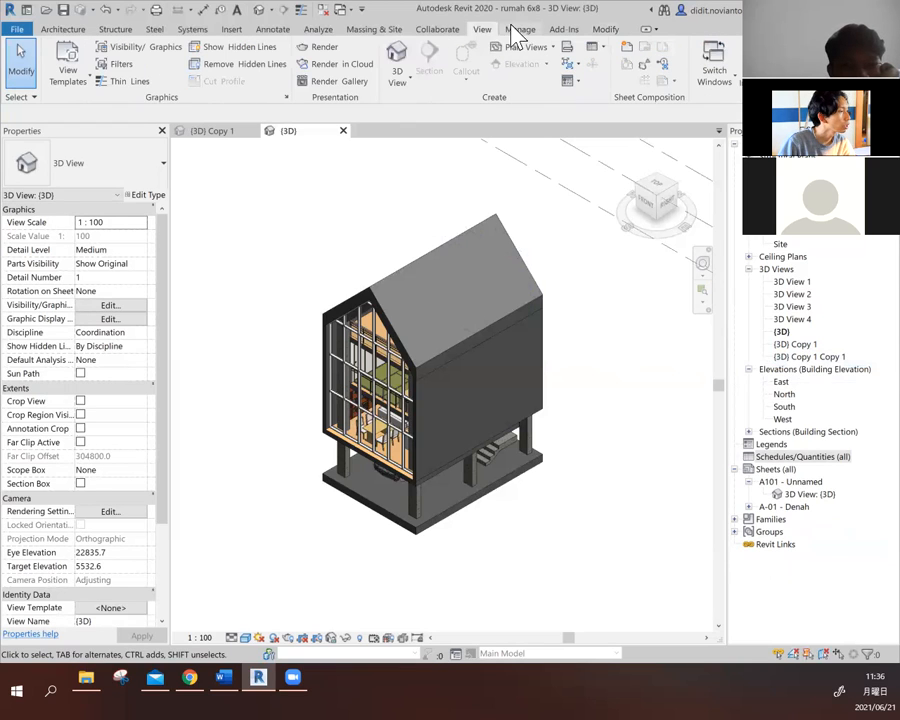
pyautogui.click(601, 47)
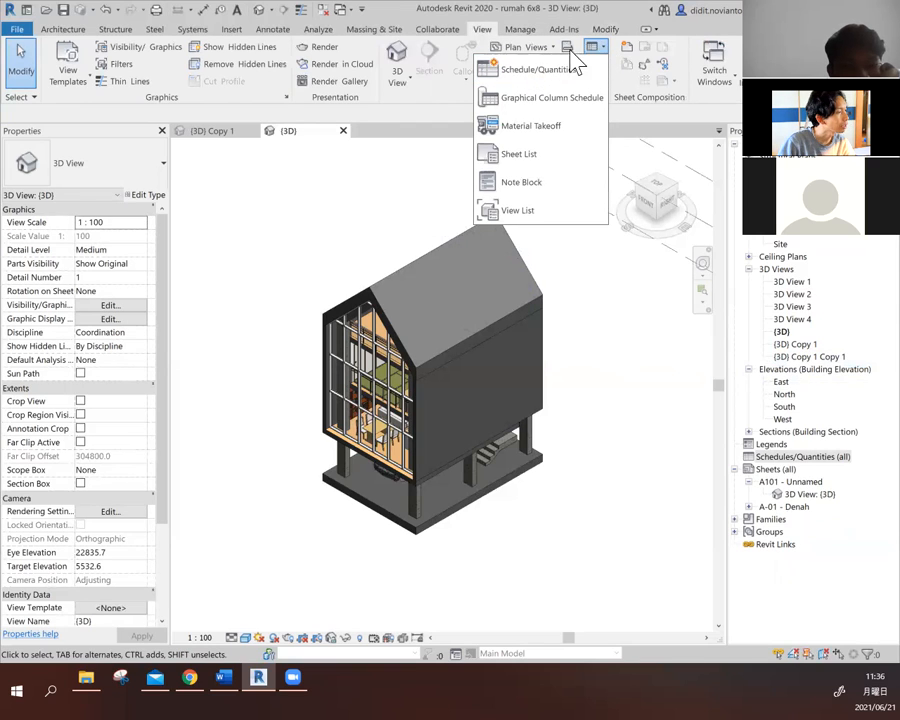
pyautogui.click(532, 79)
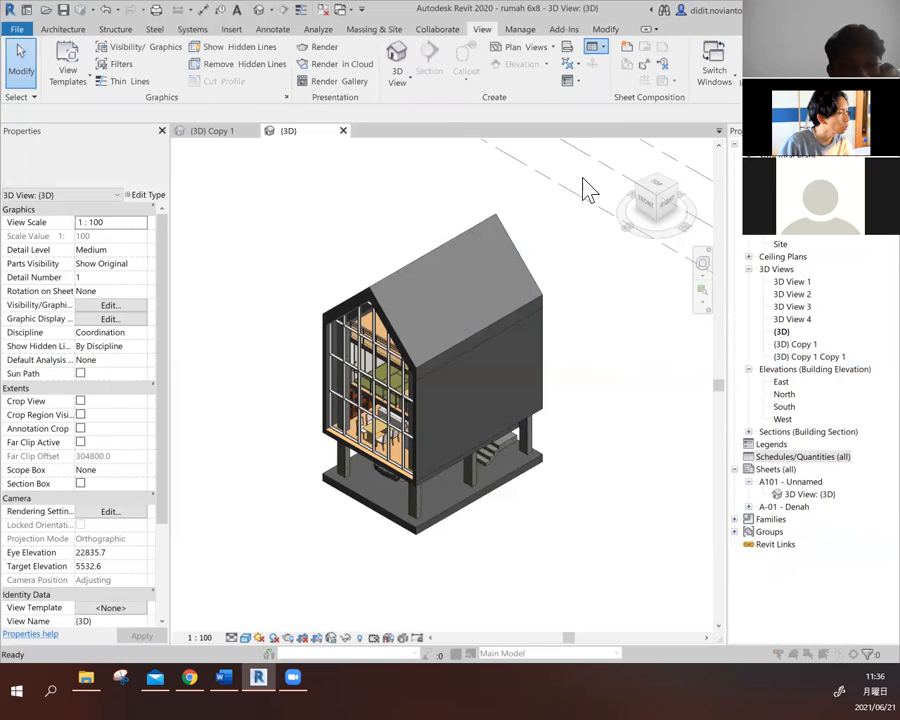
pyautogui.moveTo(508, 258); pyautogui.dragTo(537, 166)
pyautogui.moveTo(438, 215); pyautogui.dragTo(445, 305)
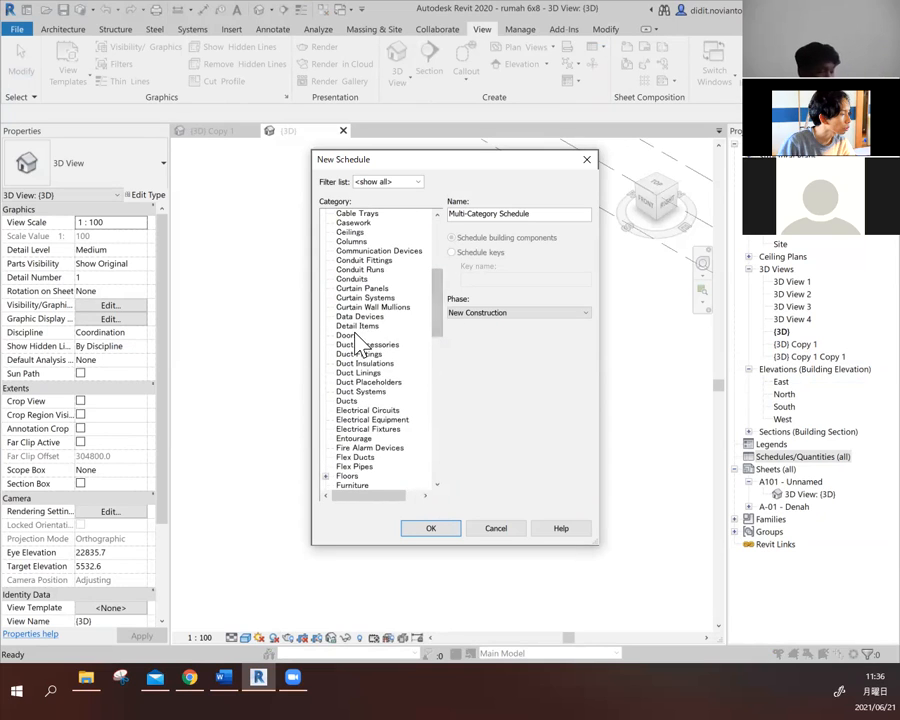
pyautogui.click(392, 336)
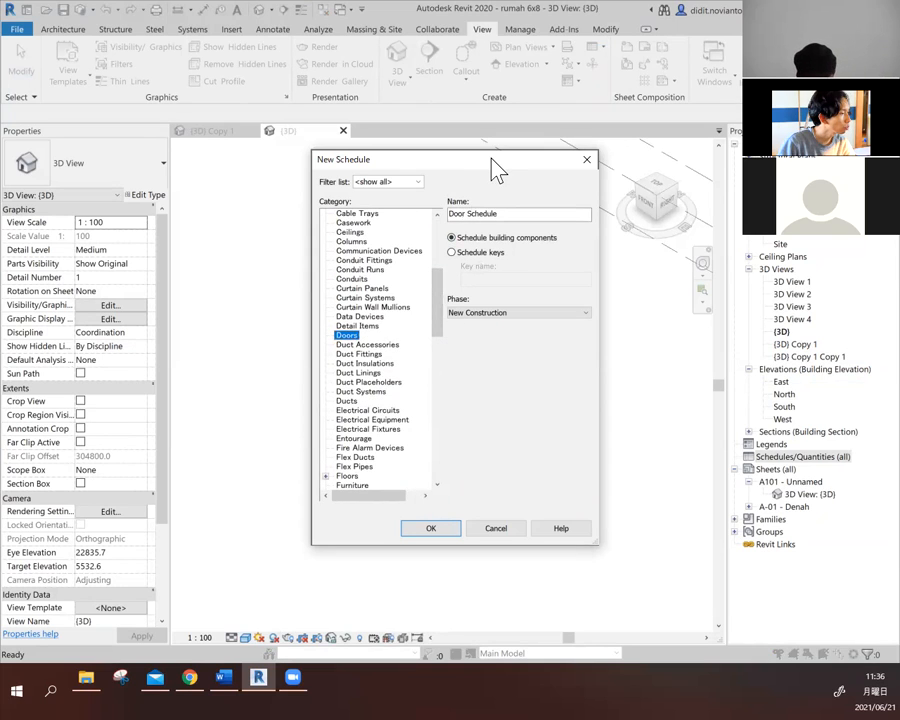
pyautogui.moveTo(497, 170); pyautogui.dragTo(711, 209)
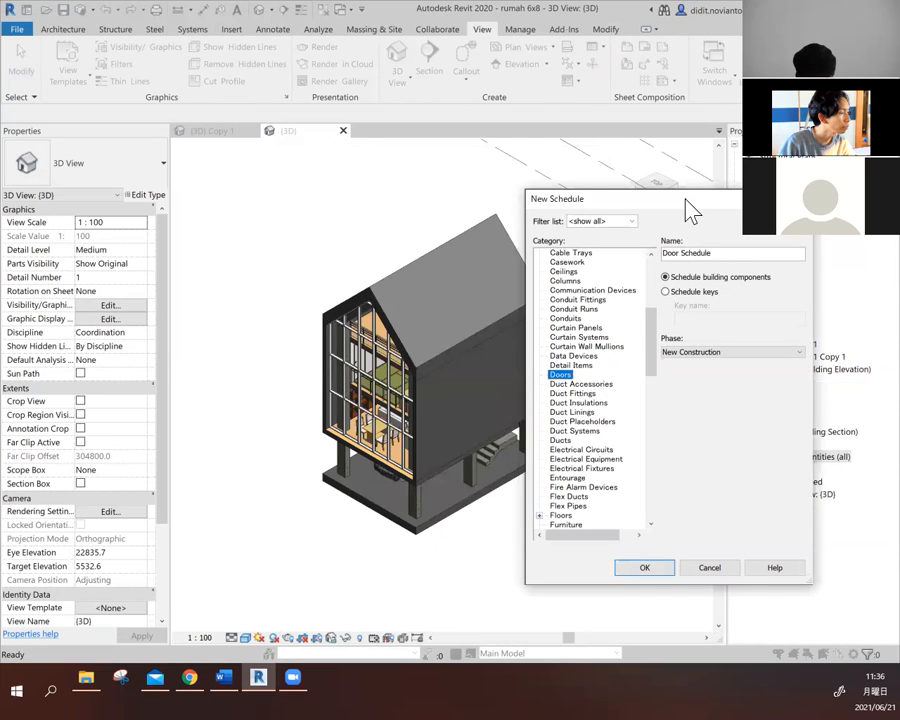
pyautogui.moveTo(688, 208); pyautogui.dragTo(544, 180)
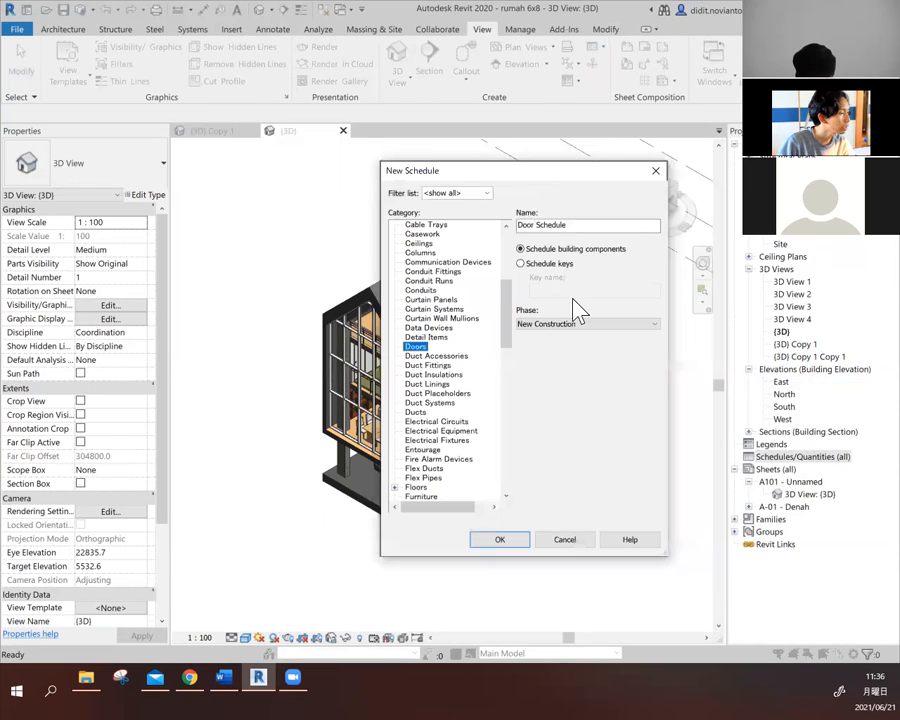
pyautogui.click(522, 541)
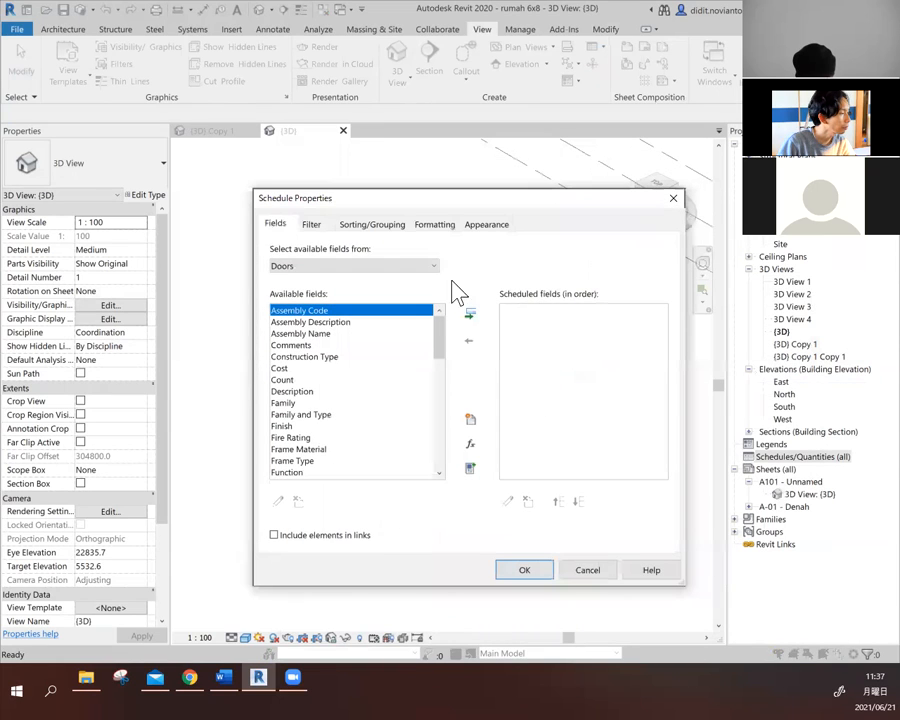
# - Add the Family and Type field to the door schedule's scheduled fields
pyautogui.scroll(-1, 441, 343)
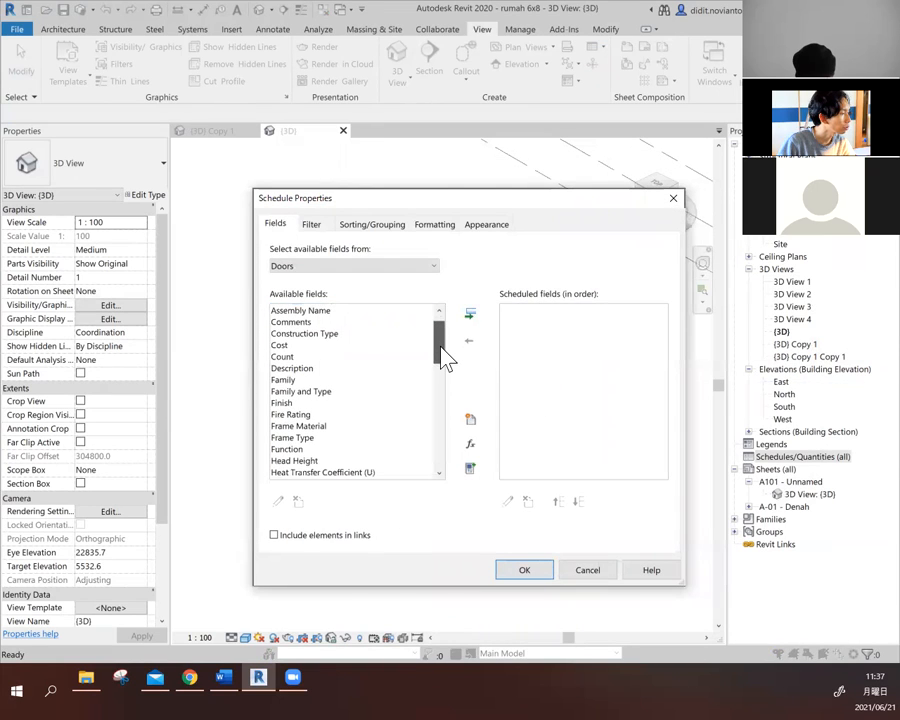
pyautogui.click(316, 392)
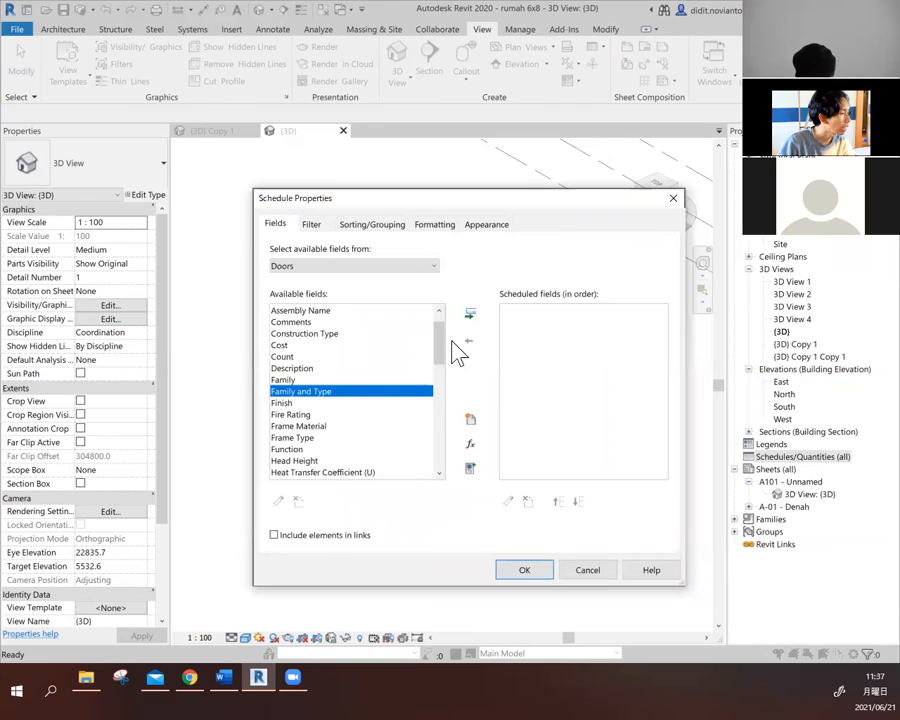
pyautogui.click(475, 317)
pyautogui.scroll(1, 446, 344)
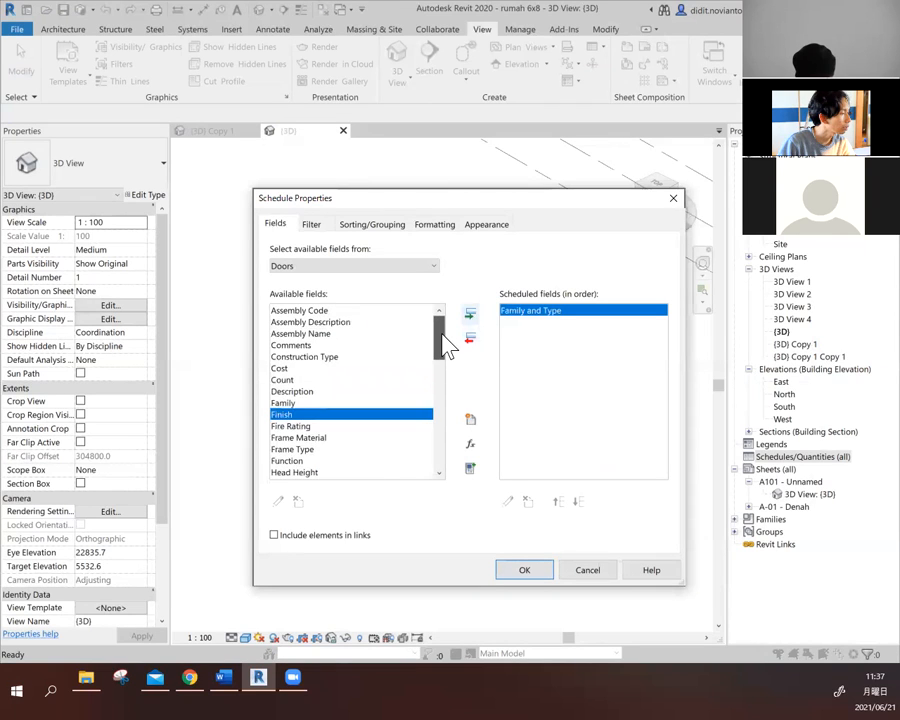
# - Add the Cost field after Family and Type and generate the door schedule
pyautogui.moveTo(447, 345)
pyautogui.mouseDown()
pyautogui.moveTo(444, 452)
pyautogui.moveTo(433, 332)
pyautogui.mouseUp()
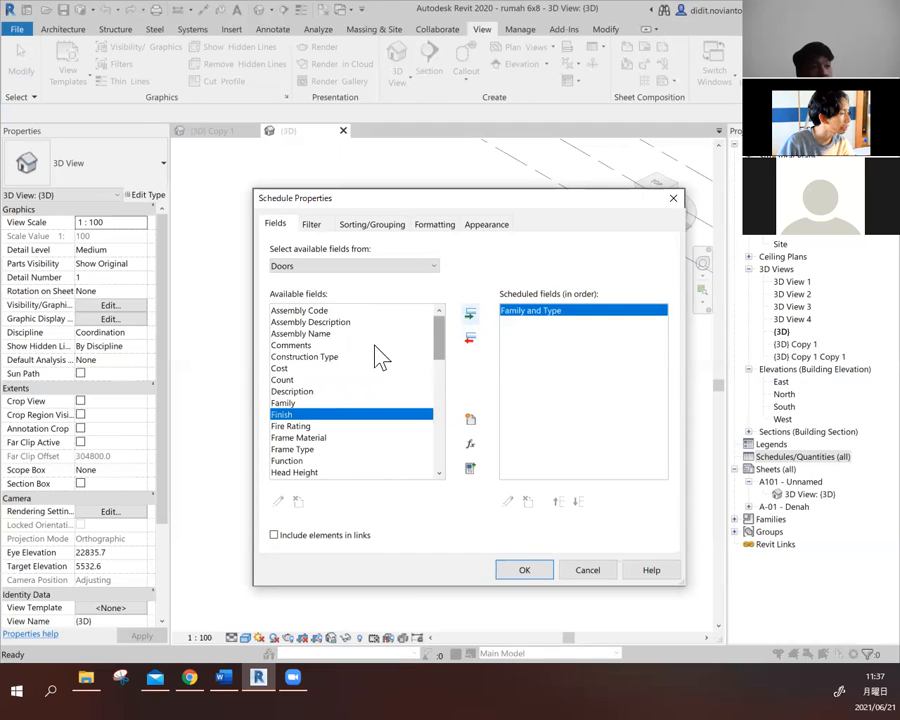
pyautogui.click(290, 368)
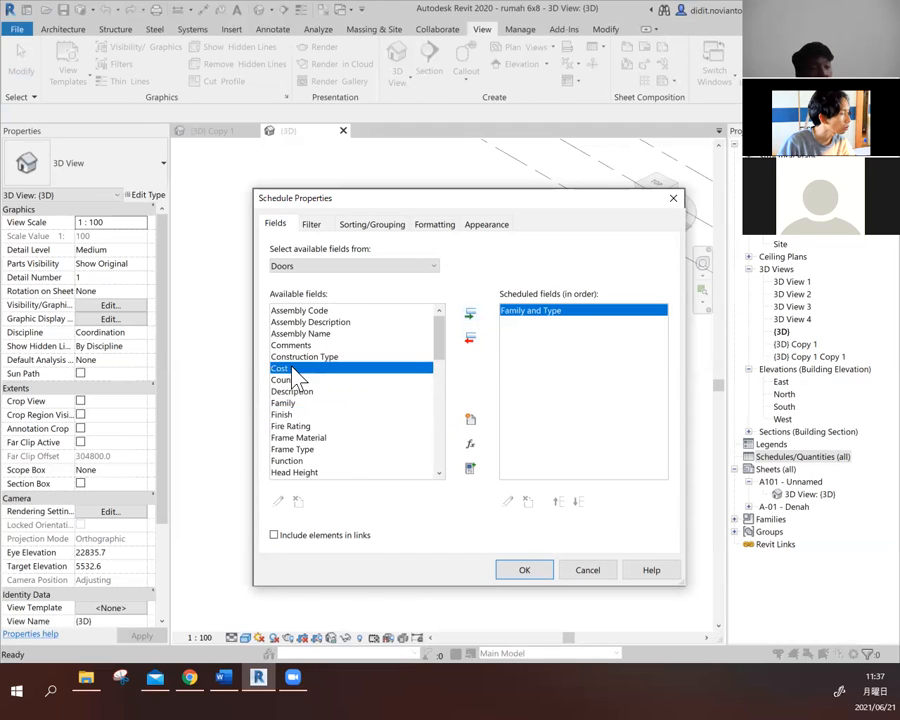
pyautogui.click(471, 315)
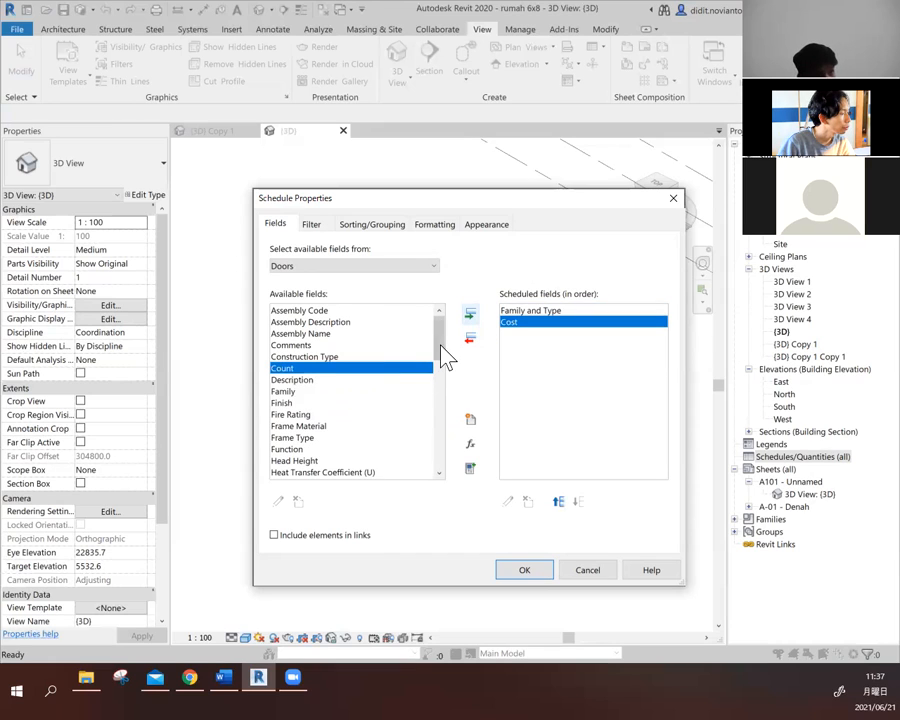
pyautogui.moveTo(443, 350); pyautogui.dragTo(426, 326)
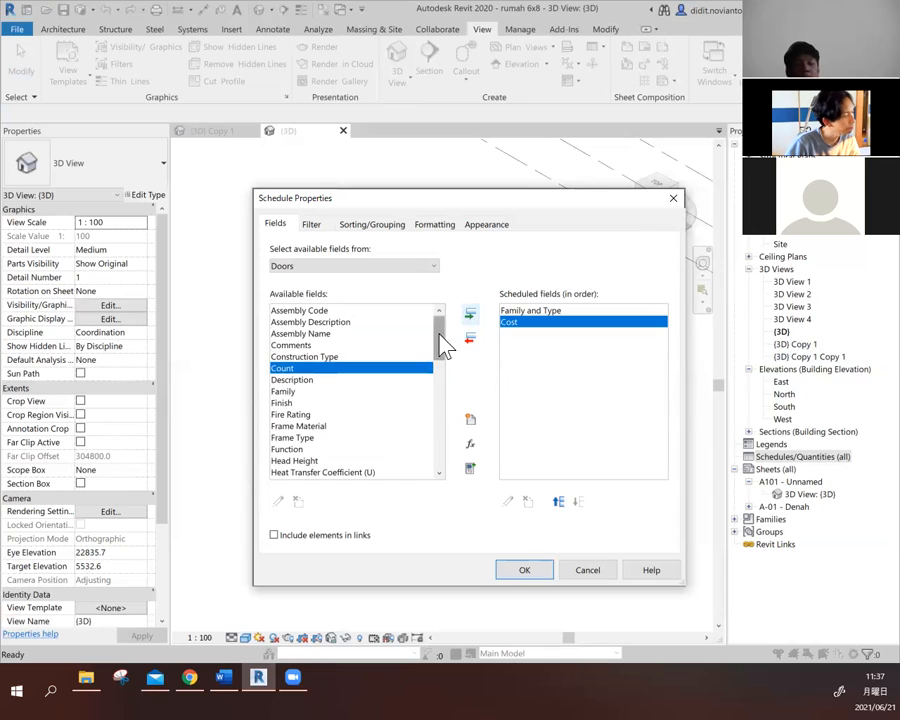
pyautogui.scroll(-1, 440, 338)
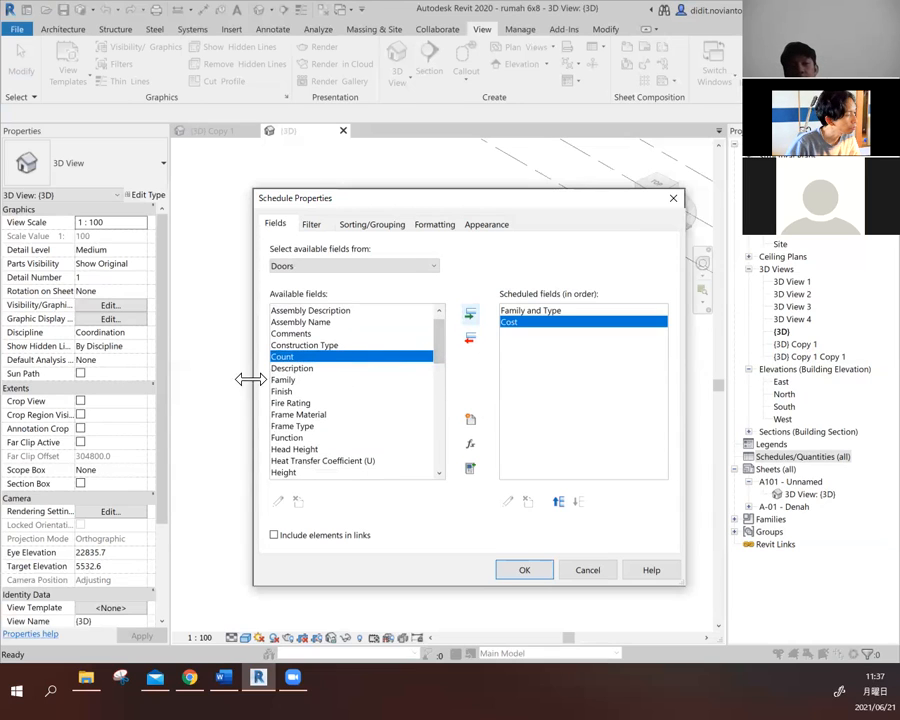
pyautogui.scroll(-1, 439, 346)
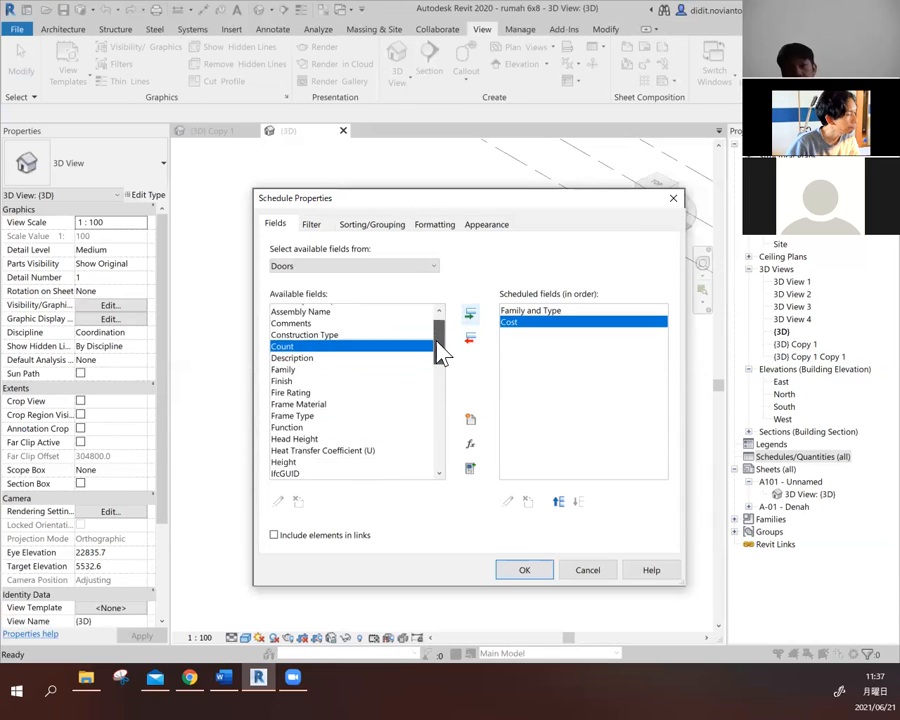
pyautogui.scroll(2, 438, 332)
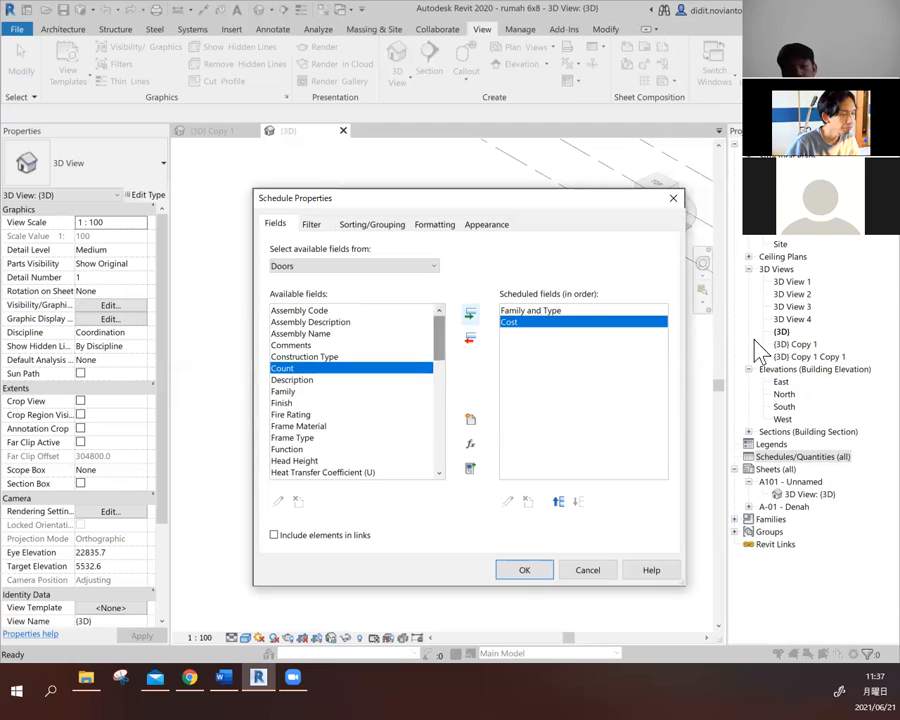
pyautogui.click(520, 570)
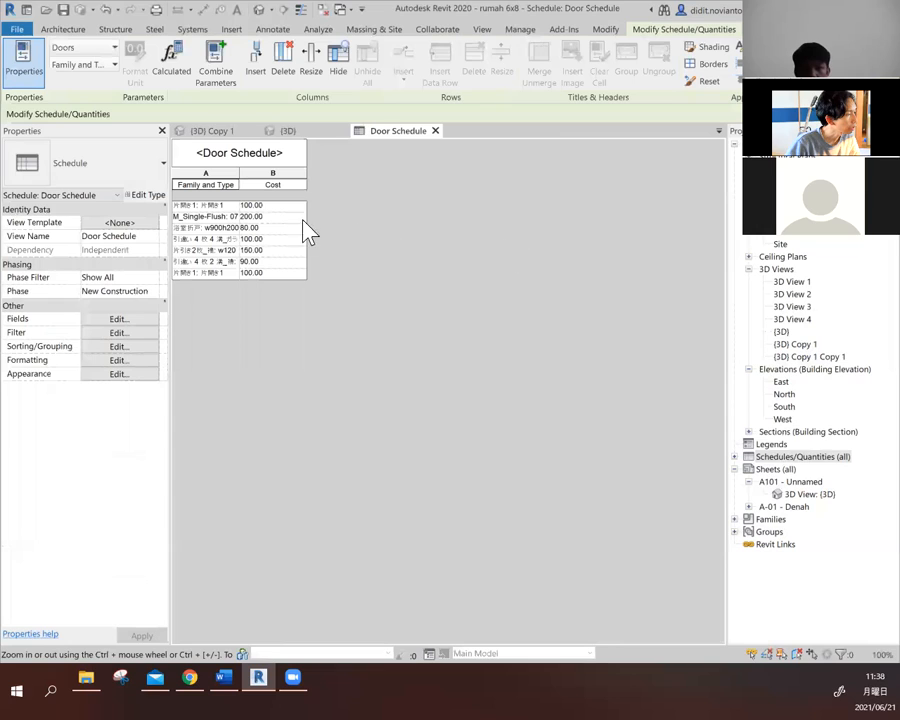
pyautogui.click(273, 206)
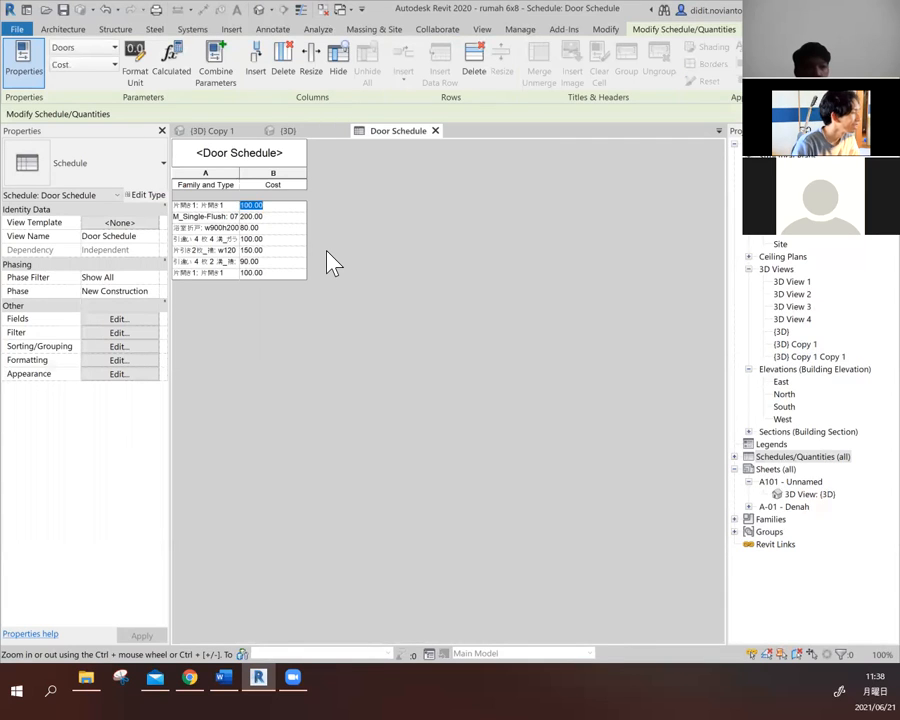
pyautogui.click(271, 215)
pyautogui.click(292, 184)
pyautogui.click(292, 184)
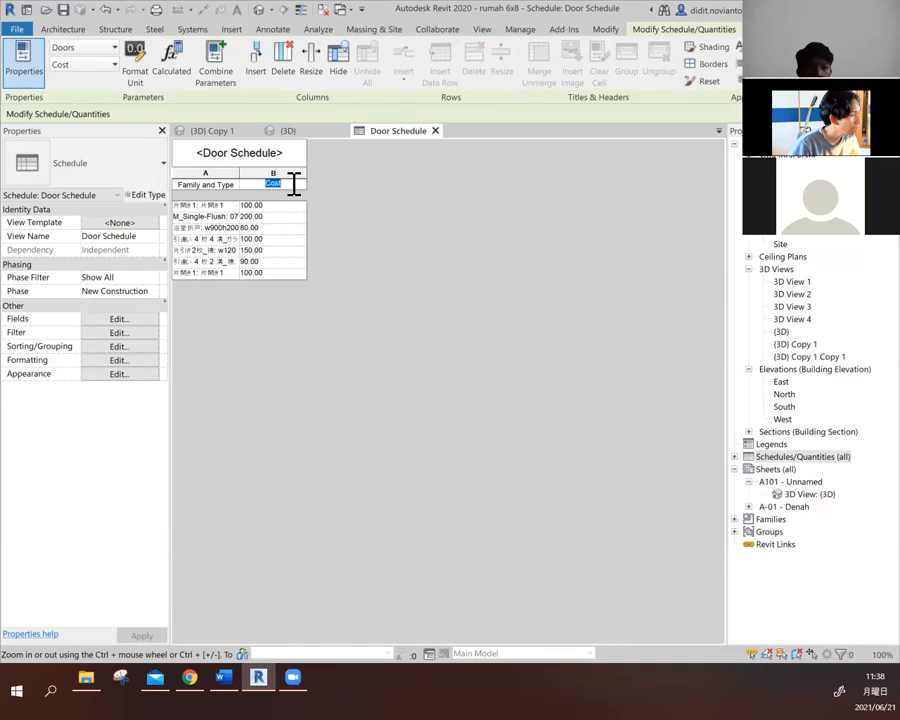
pyautogui.click(275, 205)
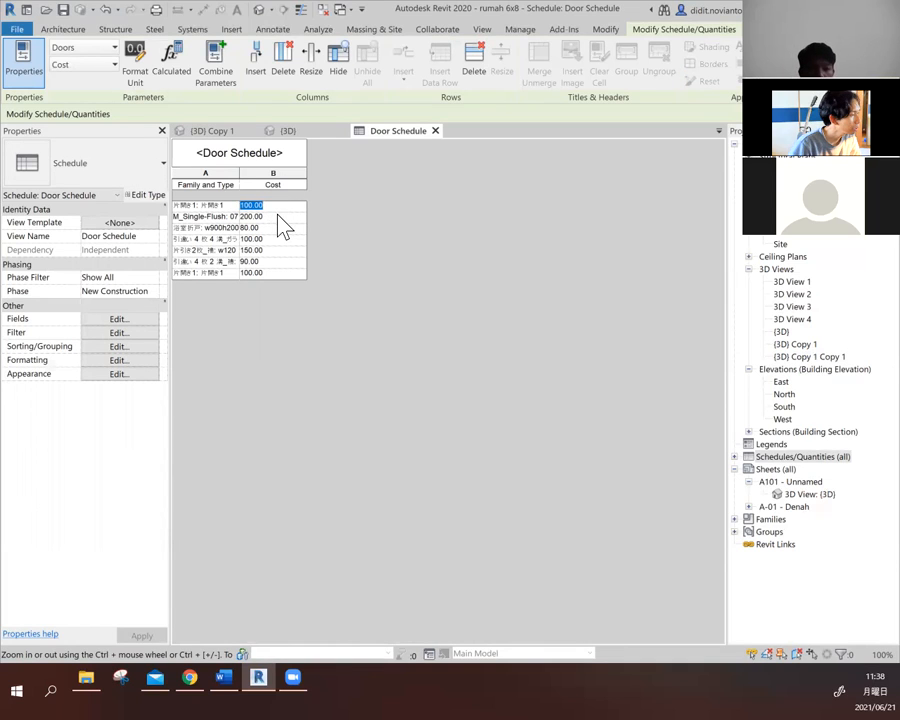
# - Widen the Family and Type column until the full door type names fit, and step down through the Cost cells
pyautogui.click(244, 176)
pyautogui.moveTo(244, 176); pyautogui.dragTo(295, 174)
pyautogui.press('Down')
pyautogui.press('Down')
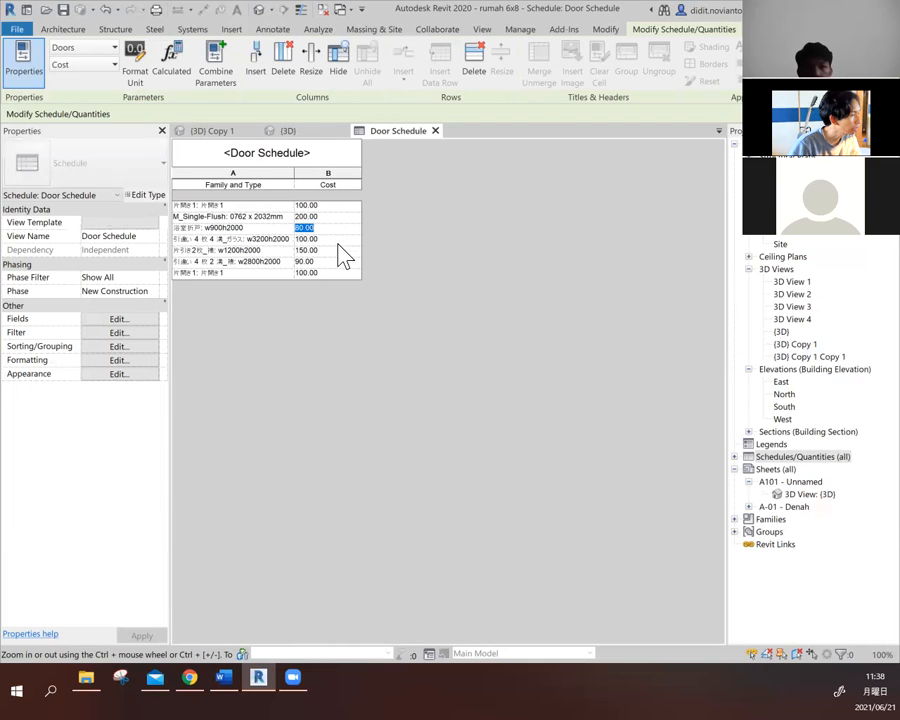
pyautogui.press('Down')
pyautogui.press('Down')
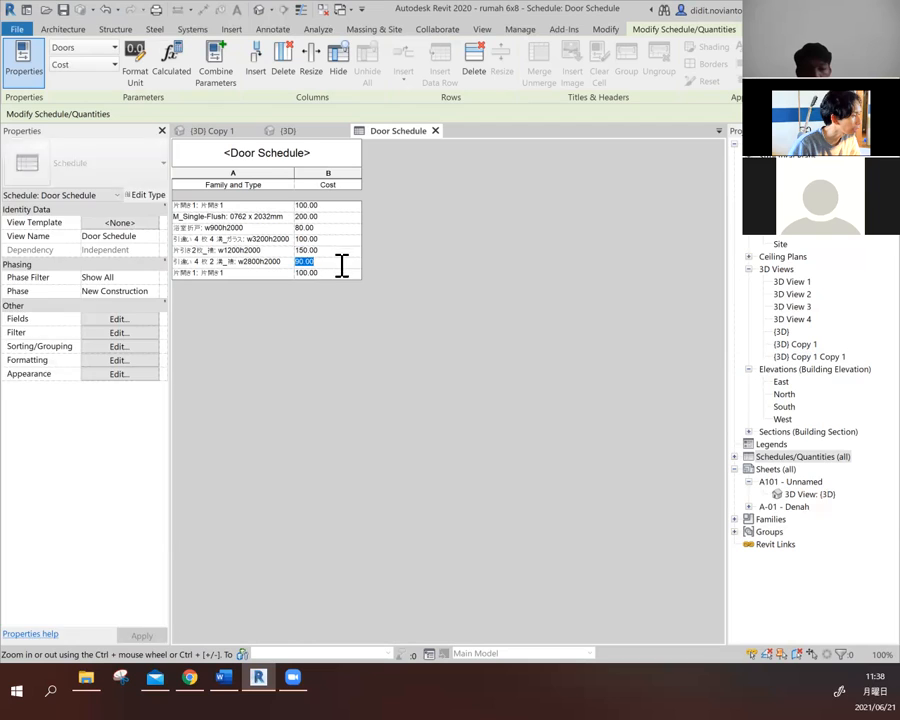
# - Set the Cost of door type 片開き1 to 2000000 and apply it to all elements of that type
pyautogui.click(341, 204)
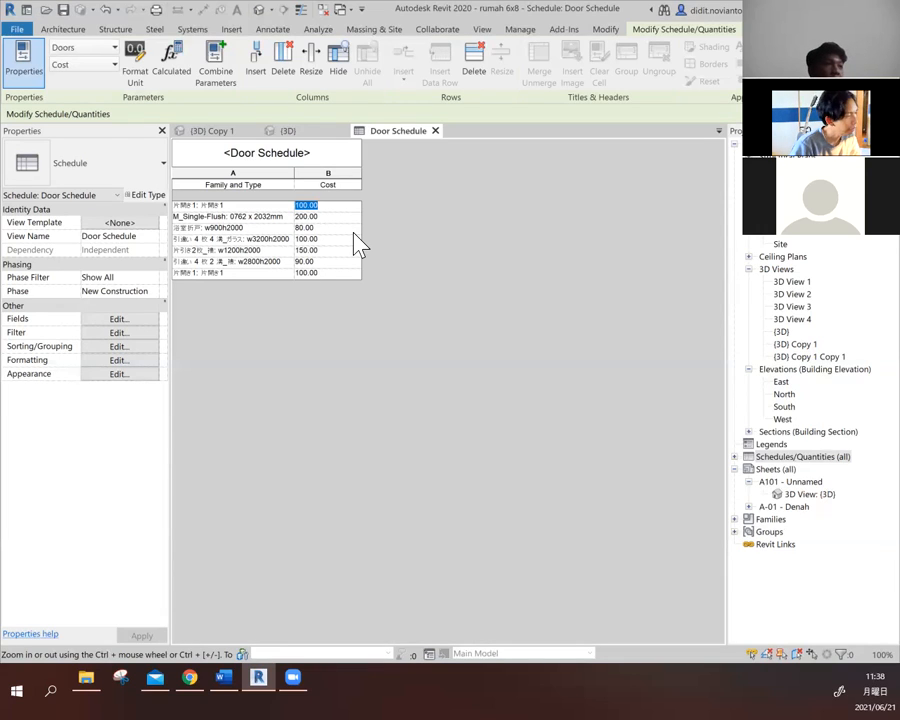
pyautogui.write('200')
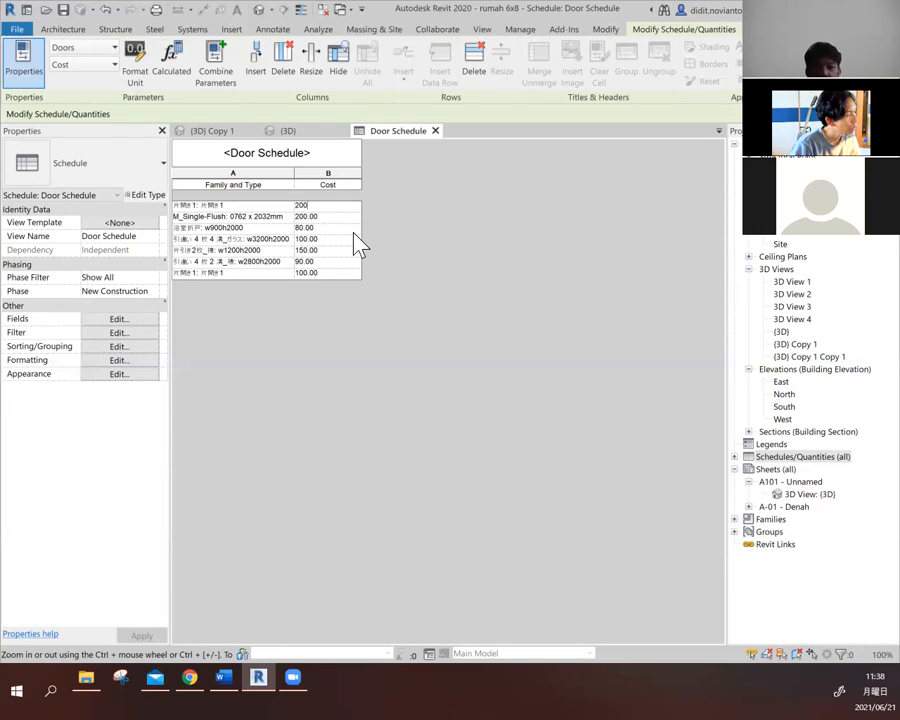
pyautogui.write('0000')
pyautogui.press('Return')
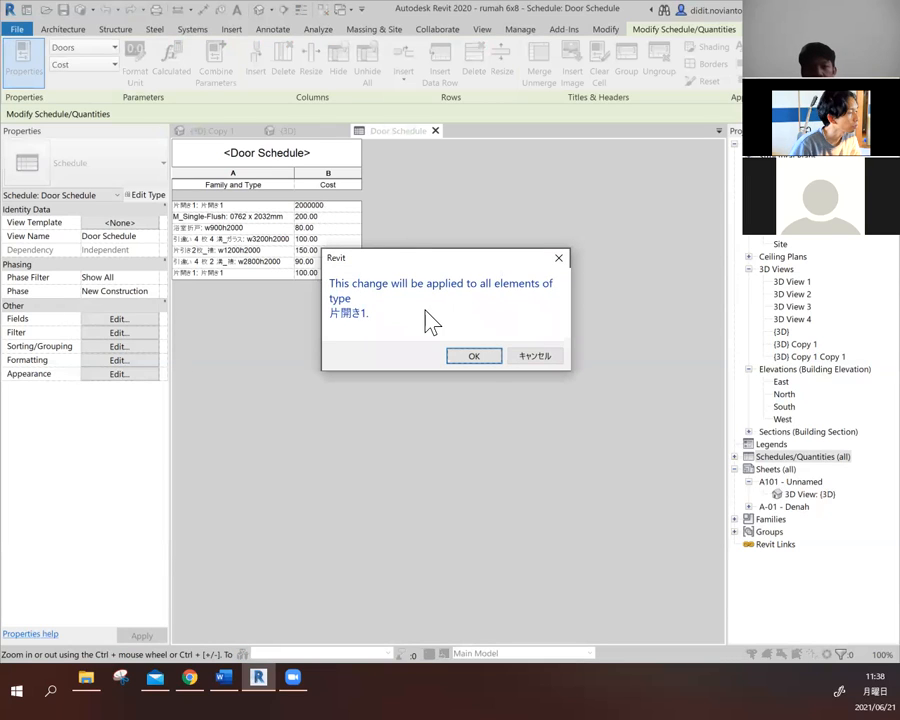
pyautogui.click(482, 358)
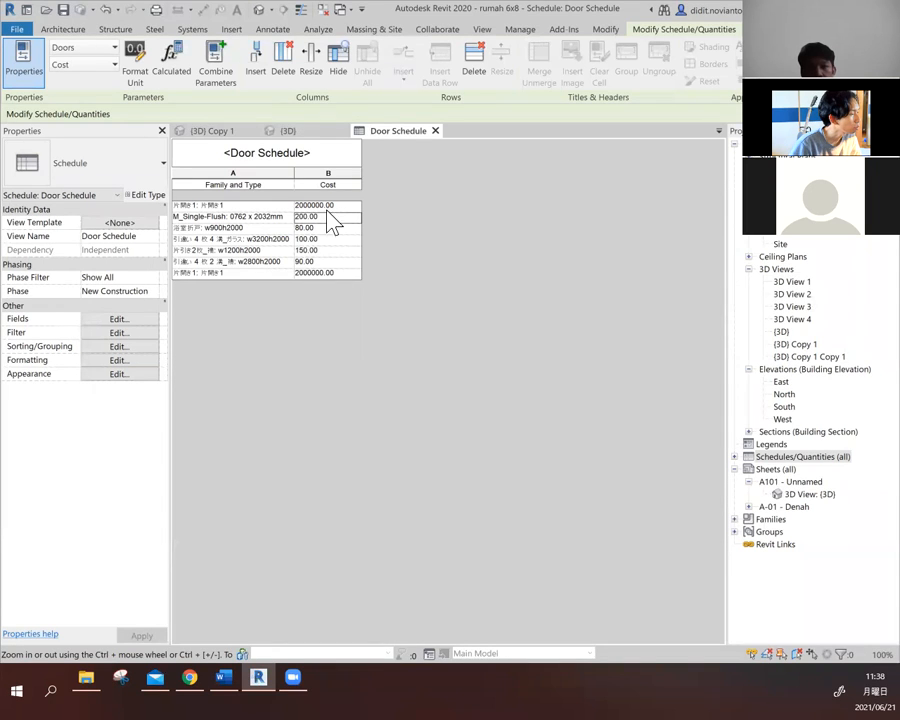
pyautogui.click(281, 205)
pyautogui.click(289, 273)
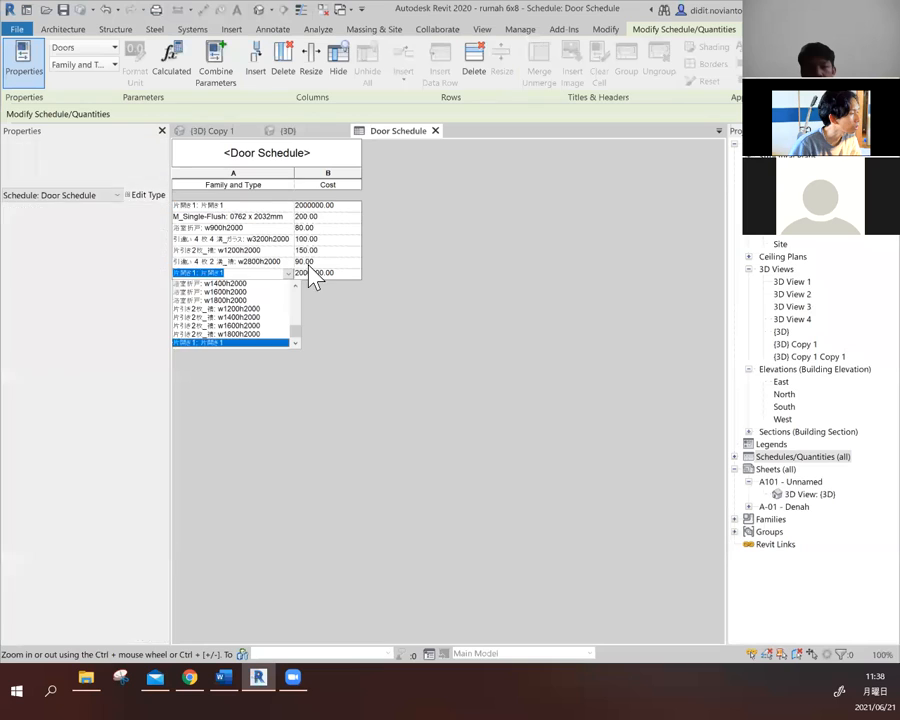
# - Set the Cost of door type M_Single-Flush: 0762 x 2032mm to 1000000 and apply it to all elements of that type
pyautogui.click(328, 216)
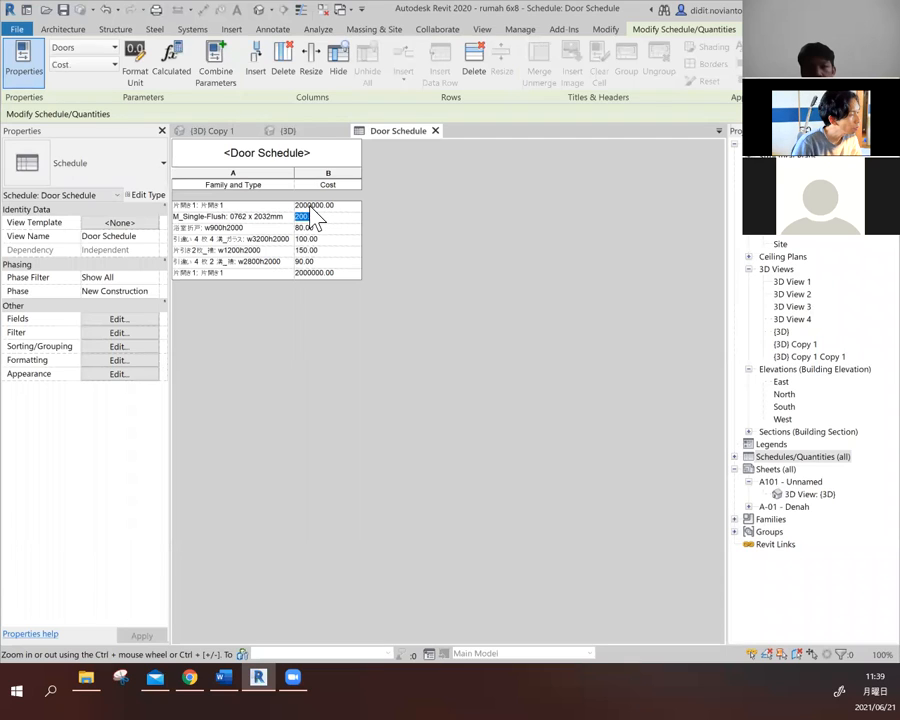
pyautogui.click(316, 204)
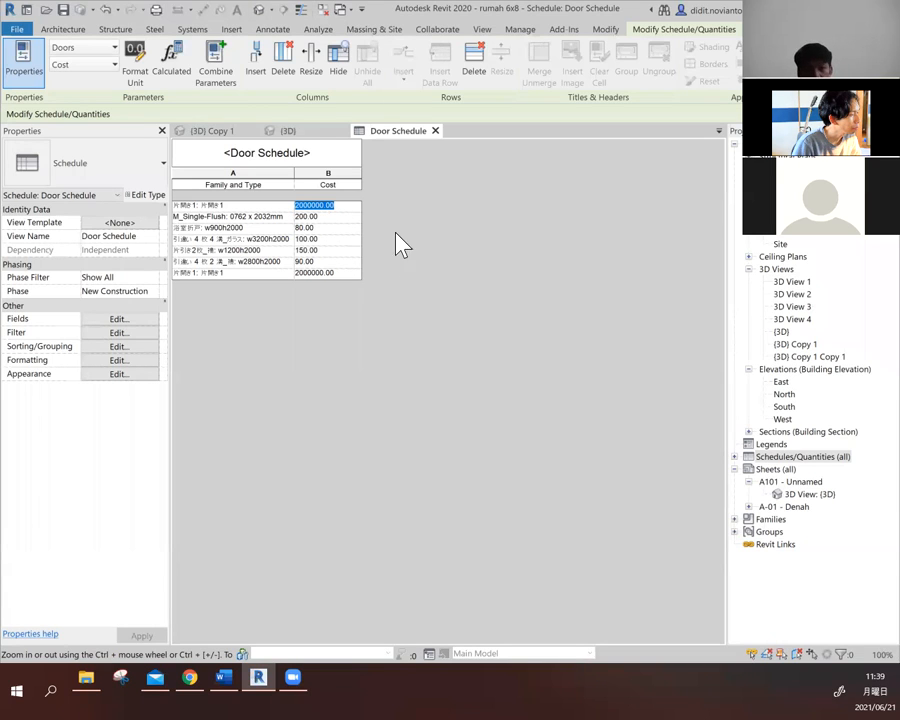
pyautogui.click(327, 216)
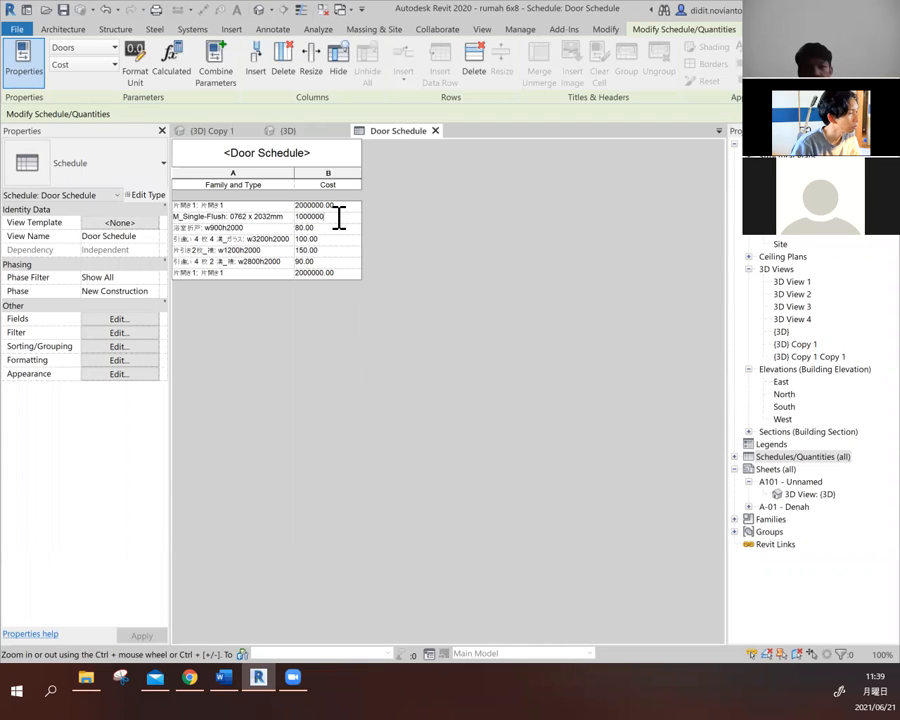
pyautogui.press('Return')
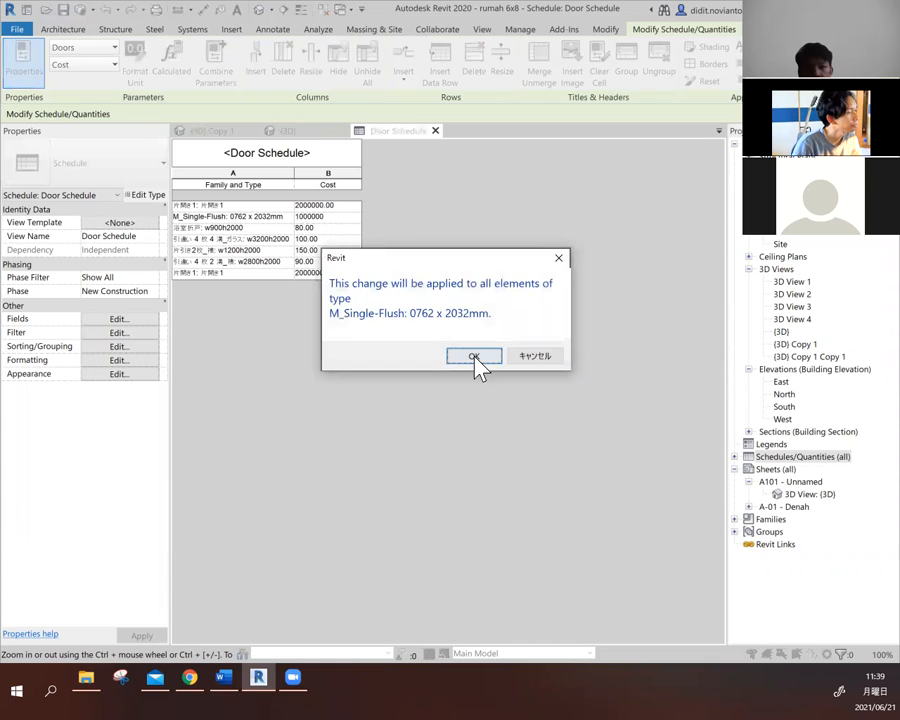
pyautogui.click(475, 357)
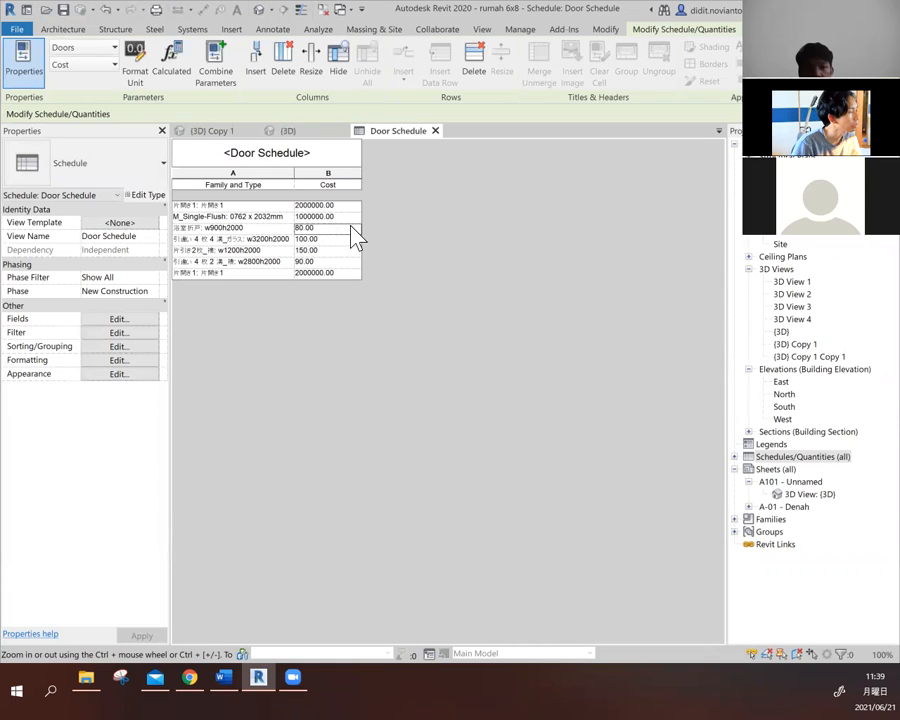
pyautogui.click(334, 248)
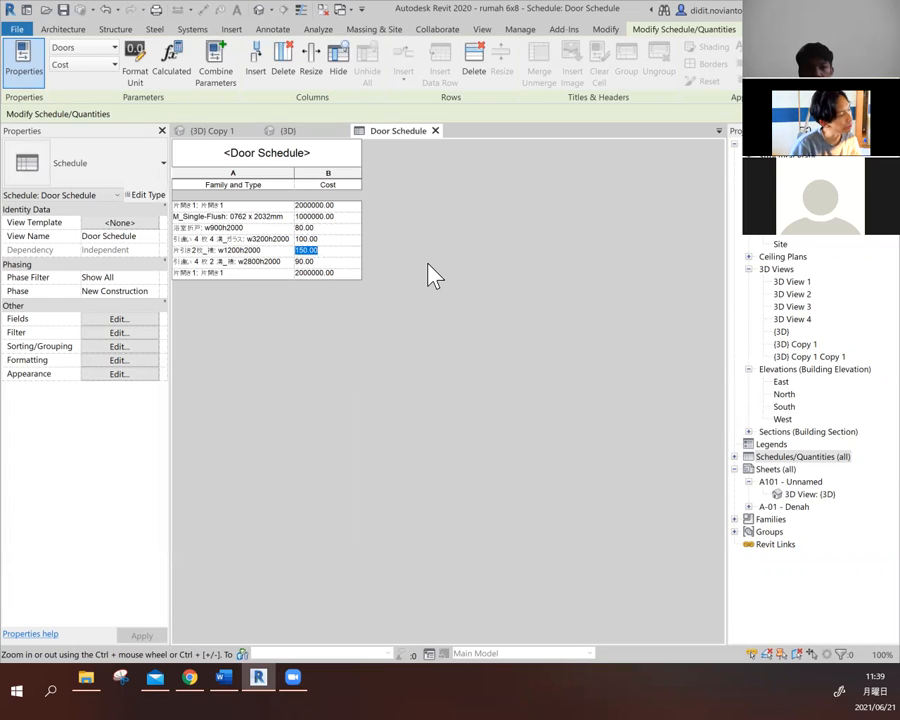
pyautogui.click(316, 217)
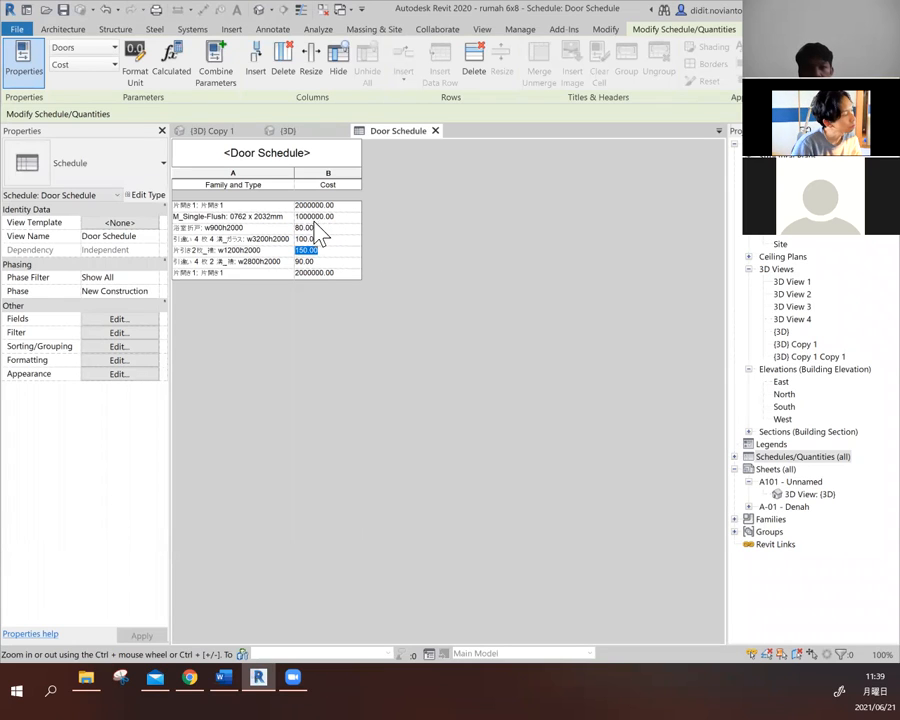
pyautogui.click(346, 238)
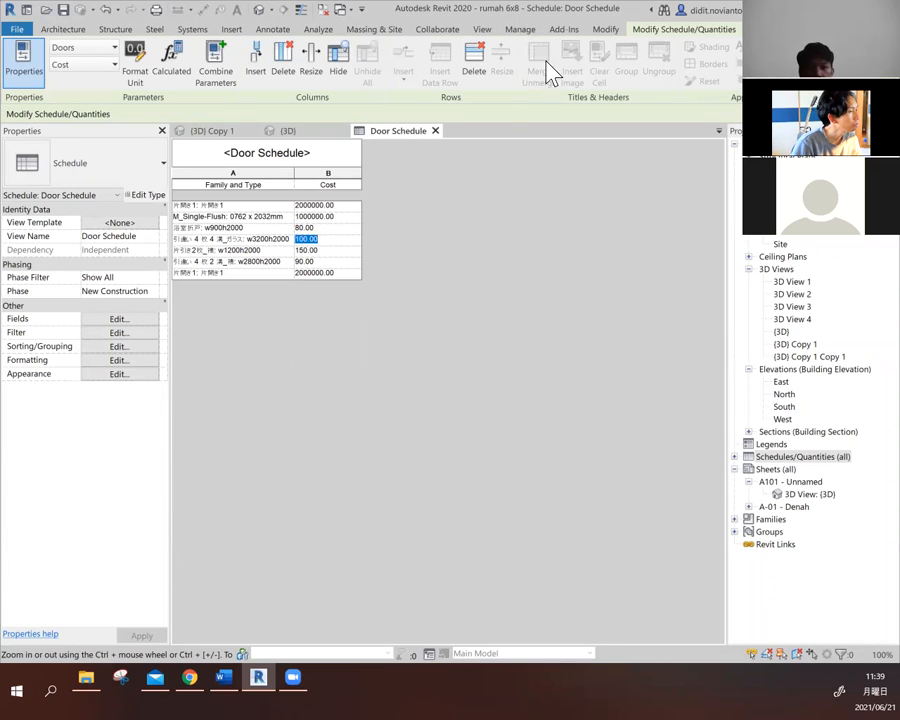
# - Set the unit symbol of the project's Currency format to $ and apply the project units
pyautogui.click(515, 31)
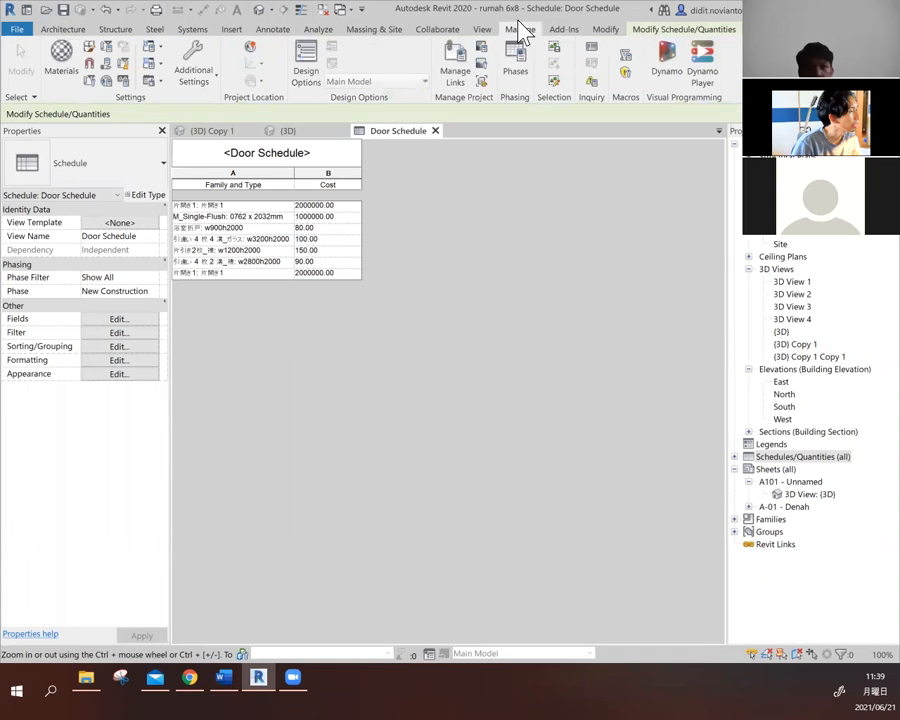
pyautogui.click(124, 82)
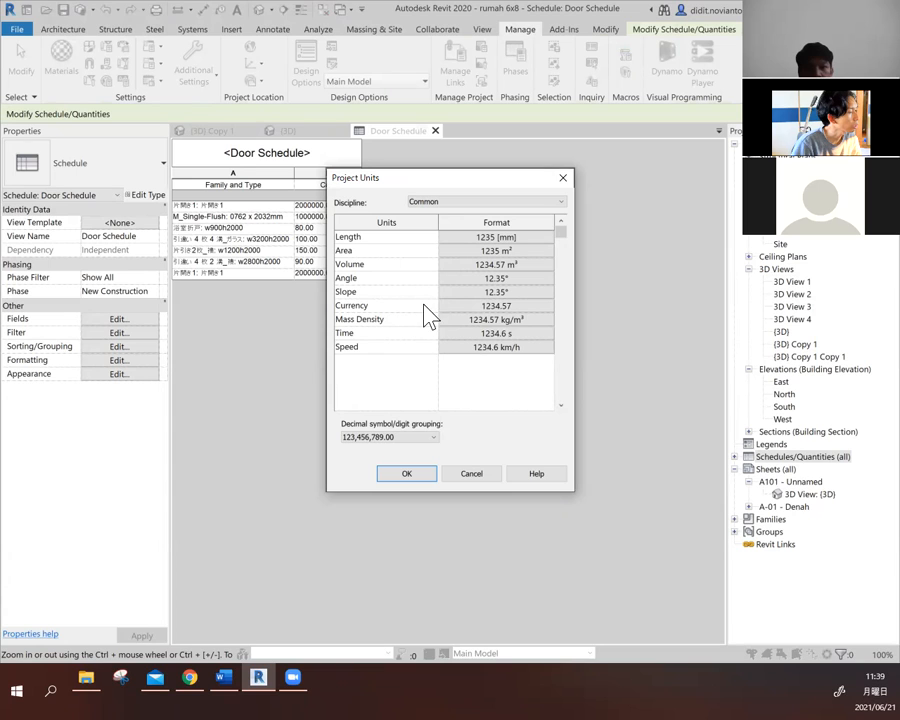
pyautogui.click(494, 308)
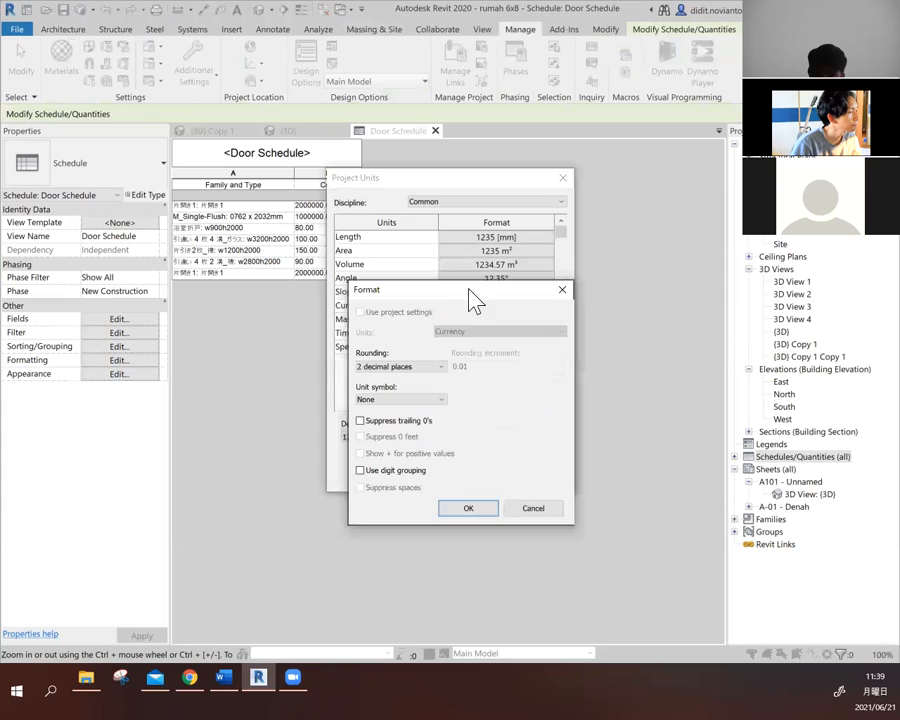
pyautogui.moveTo(482, 297); pyautogui.dragTo(540, 243)
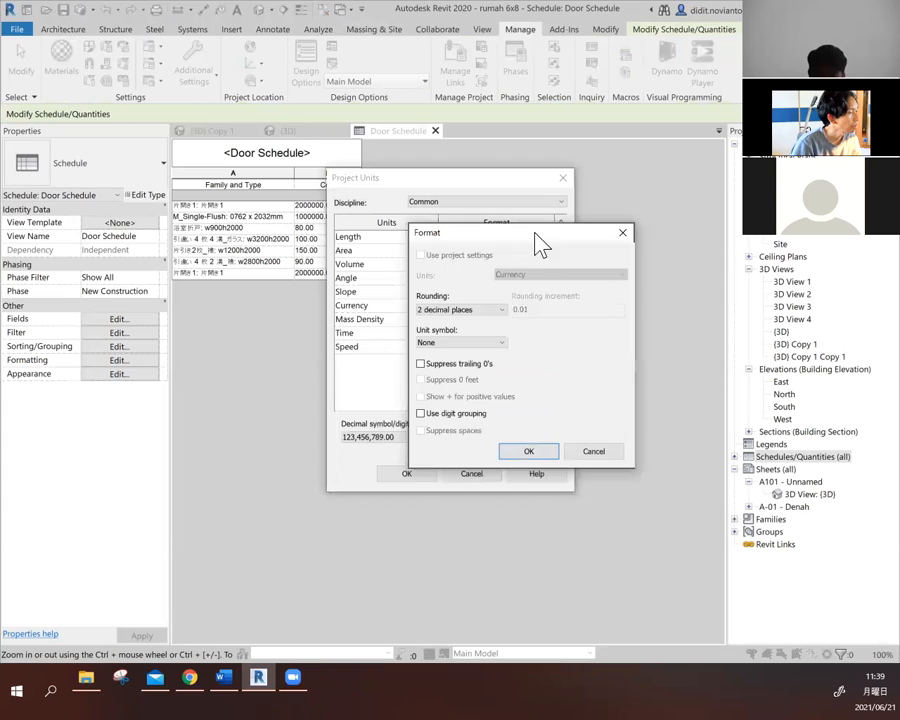
pyautogui.click(454, 343)
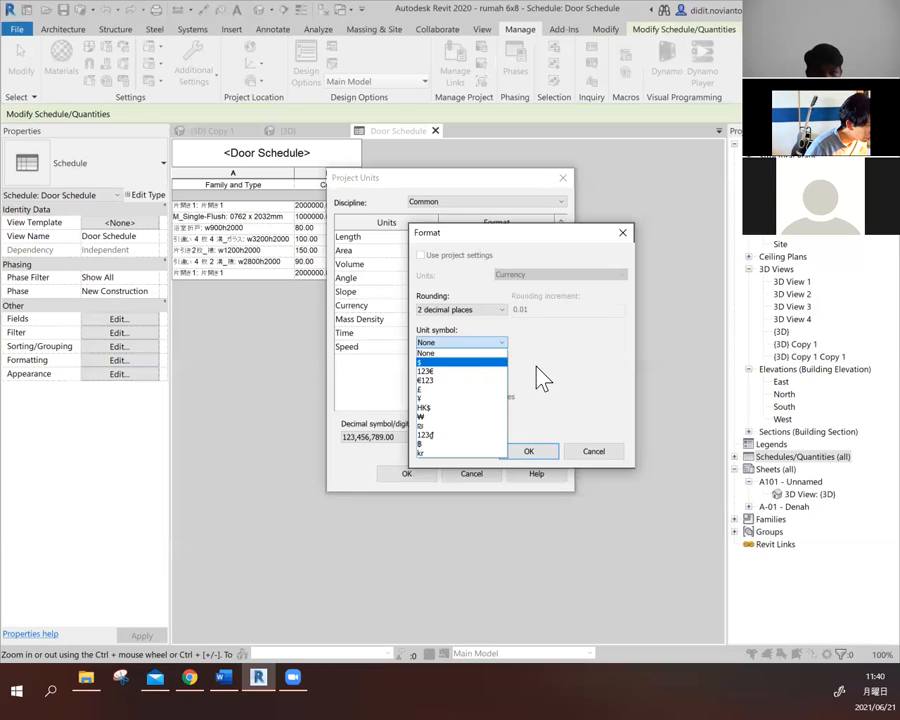
pyautogui.click(460, 364)
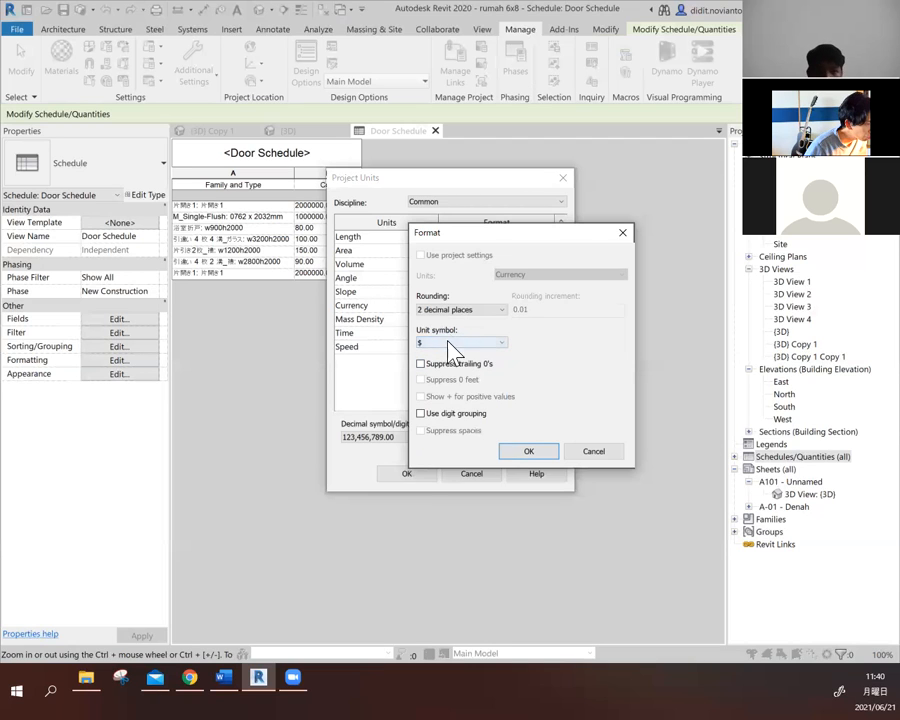
pyautogui.click(531, 452)
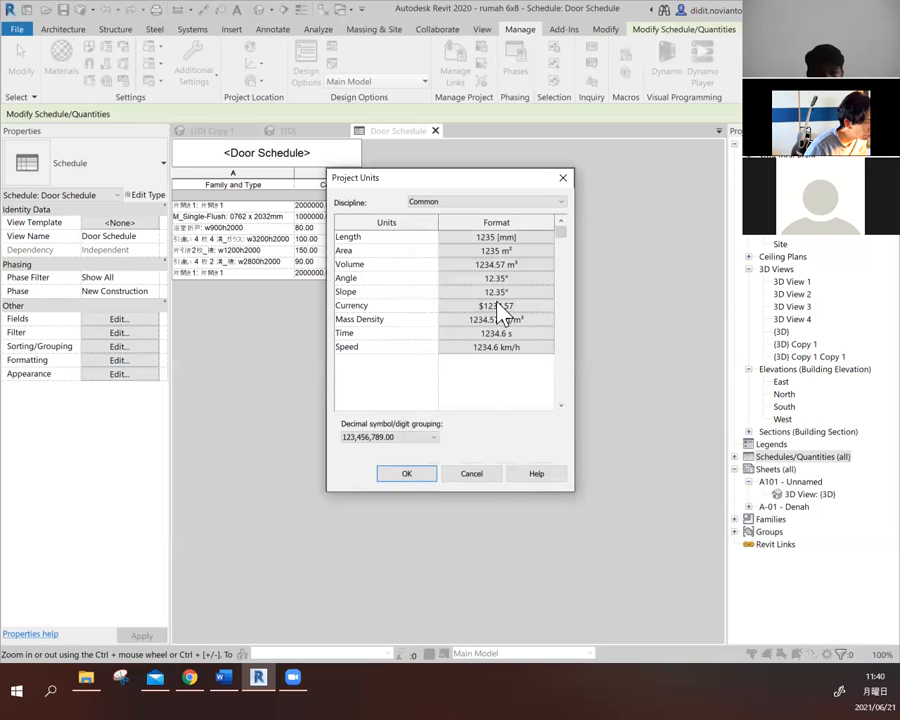
pyautogui.click(421, 474)
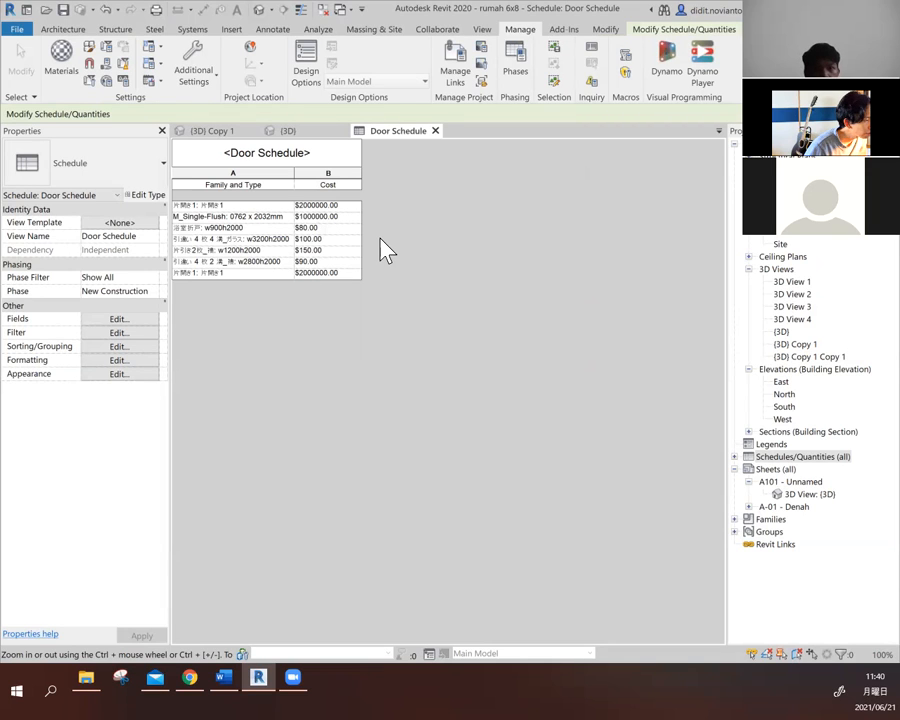
# - Set the Currency format's unit symbol back to None in the project units and apply it
pyautogui.click(122, 84)
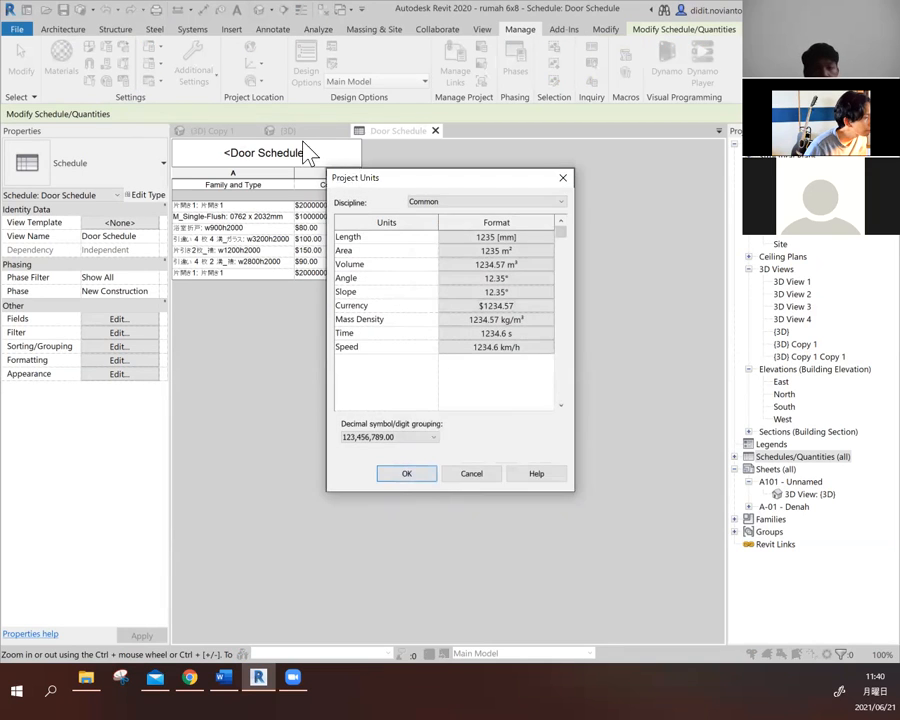
pyautogui.click(518, 307)
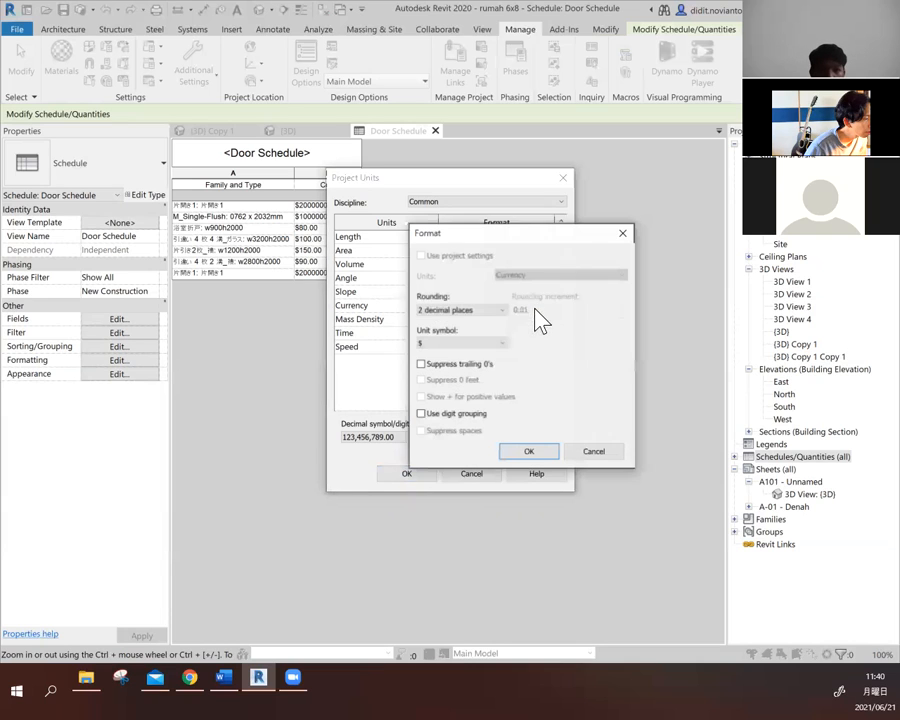
pyautogui.click(484, 343)
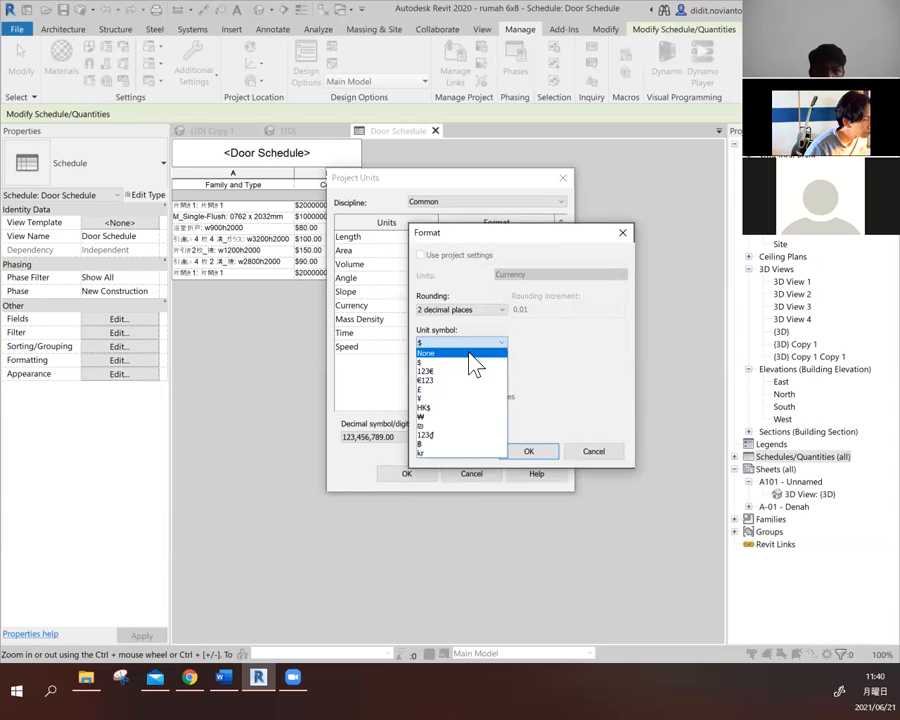
pyautogui.click(470, 352)
pyautogui.click(530, 452)
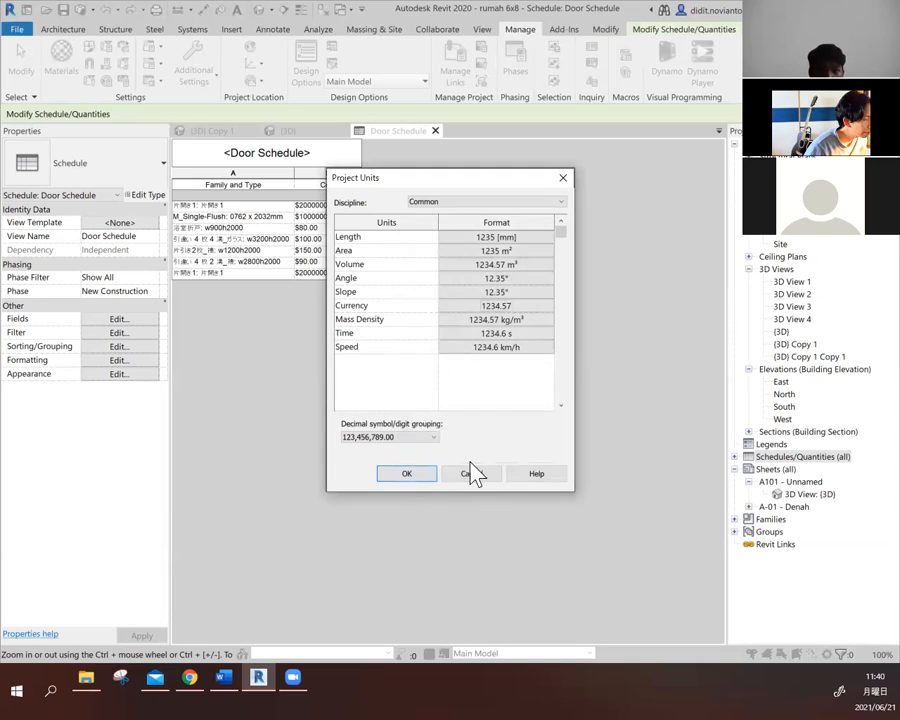
pyautogui.click(409, 475)
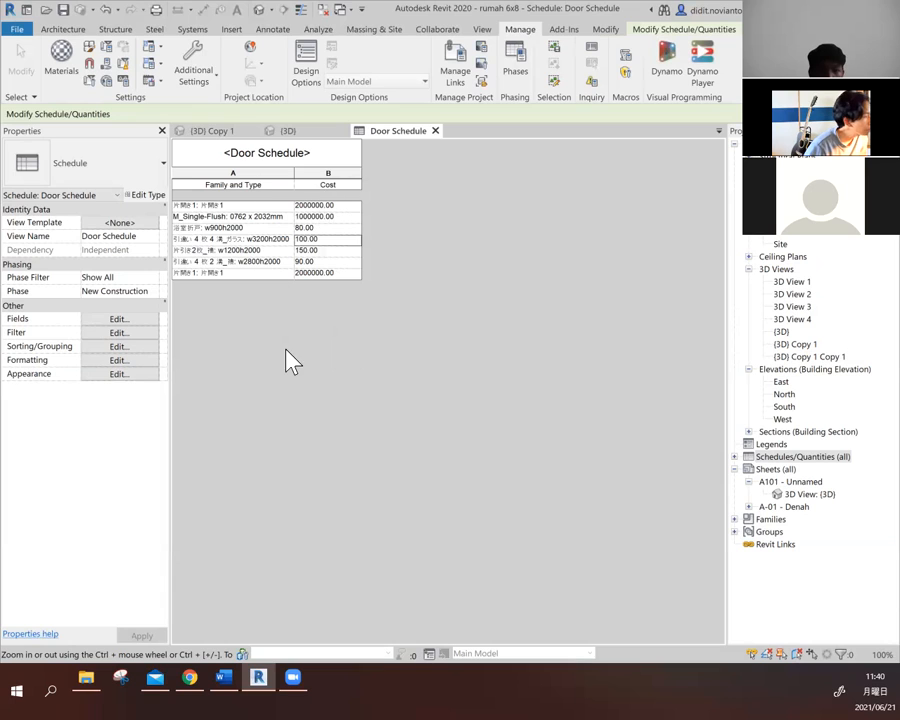
# - Open the door schedule's properties and look through its filter, sorting and grouping, formatting and appearance settings
pyautogui.click(132, 332)
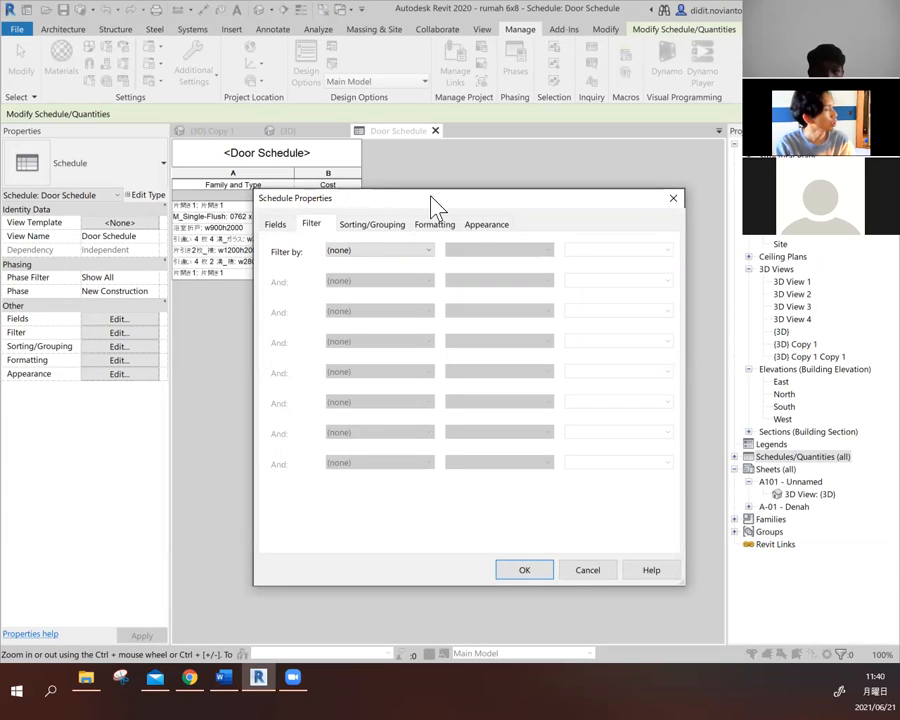
pyautogui.moveTo(433, 199); pyautogui.dragTo(437, 208)
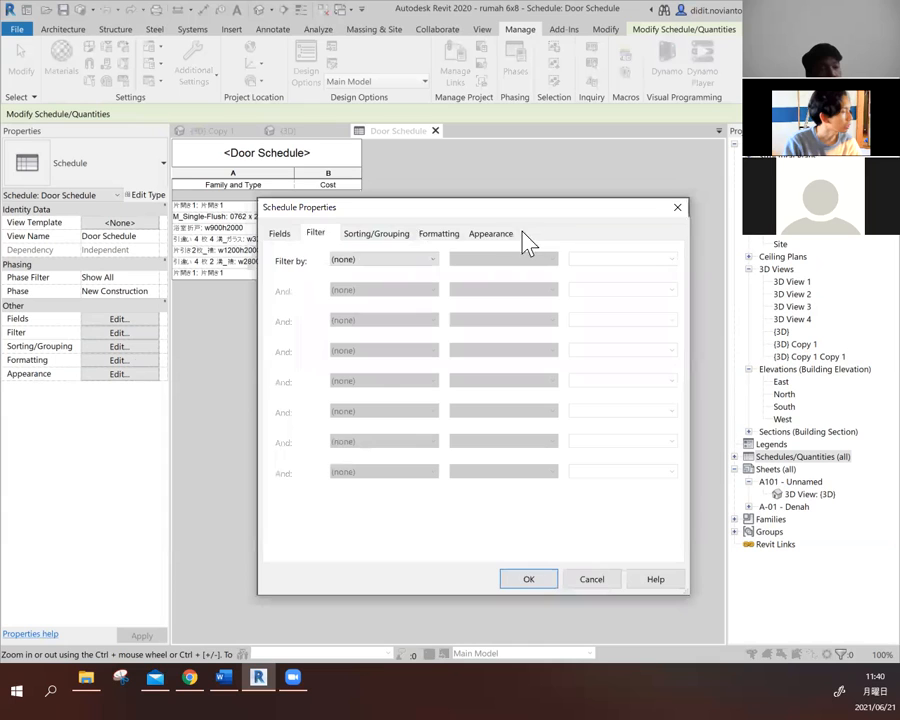
pyautogui.click(470, 234)
pyautogui.click(440, 234)
pyautogui.click(378, 233)
pyautogui.click(316, 234)
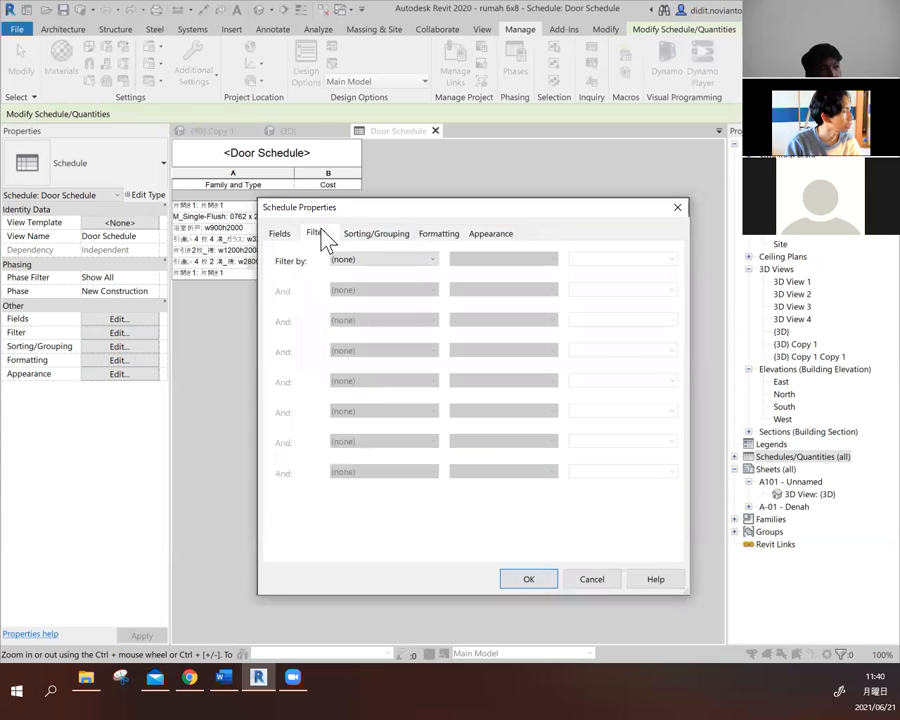
pyautogui.click(378, 234)
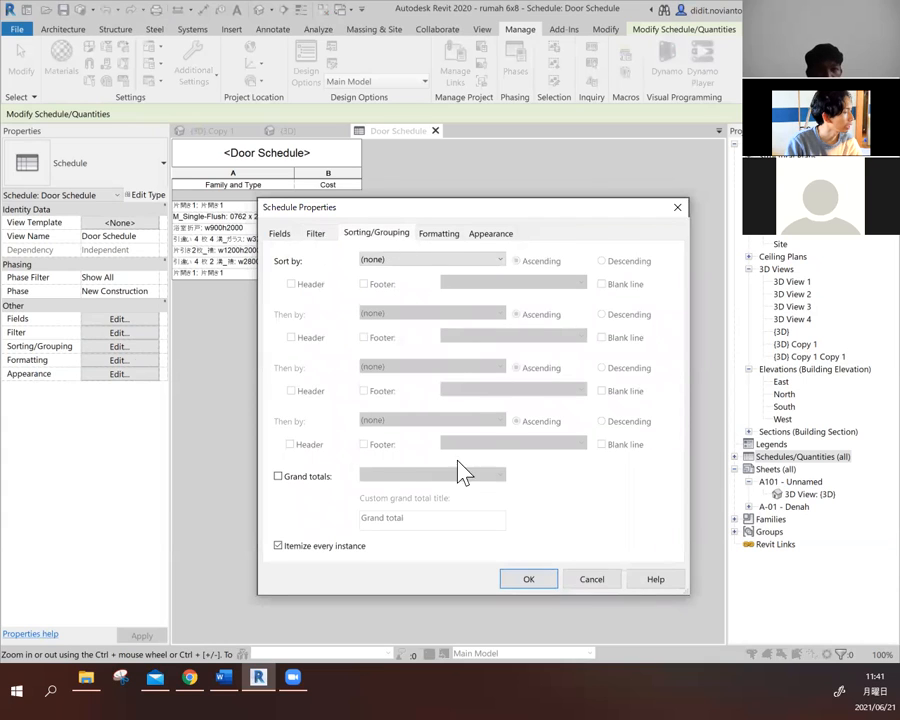
pyautogui.click(296, 480)
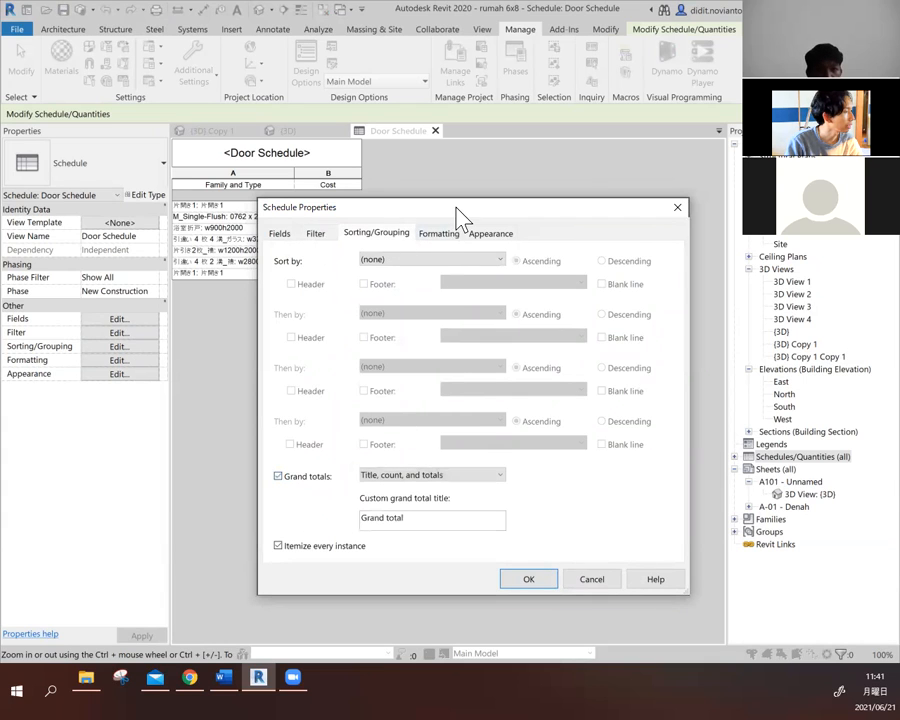
pyautogui.moveTo(458, 218); pyautogui.dragTo(453, 165)
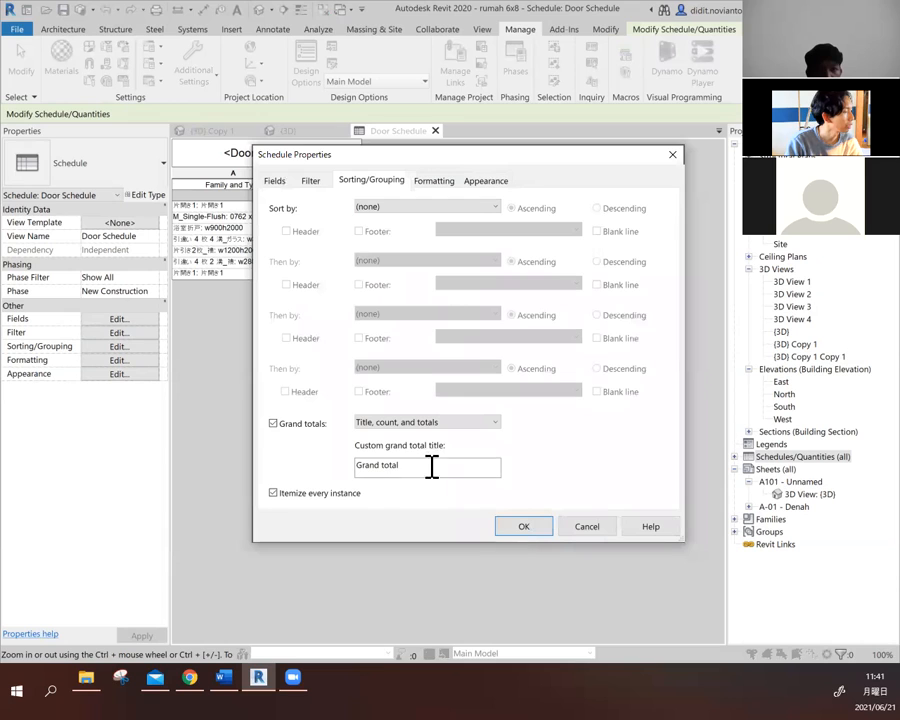
pyautogui.click(313, 426)
# - Format the Cost field of the door schedule to calculate totals and apply the schedule properties
pyautogui.click(435, 182)
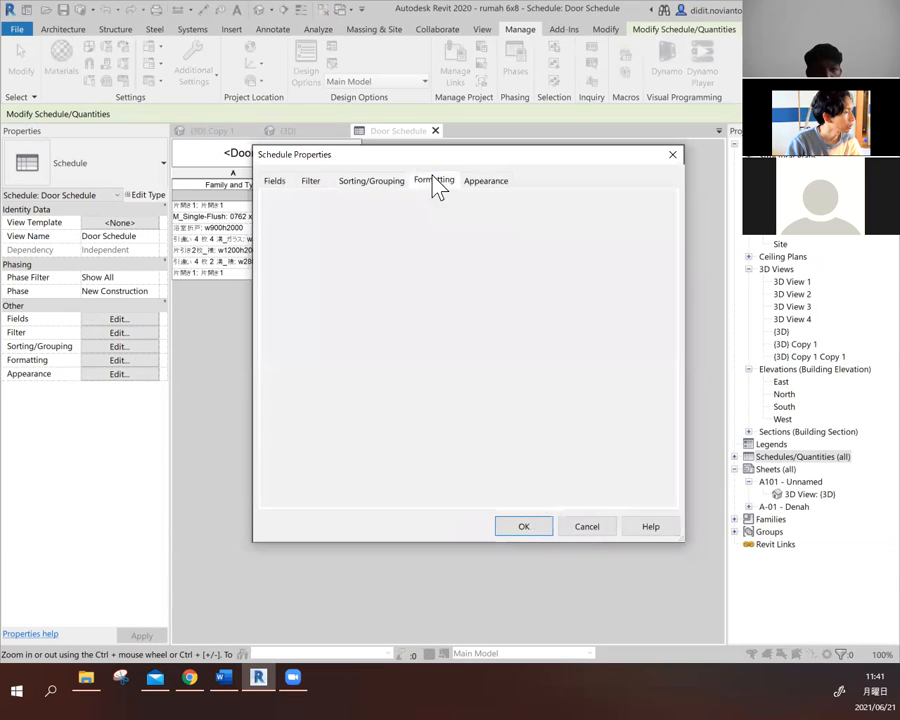
pyautogui.click(296, 231)
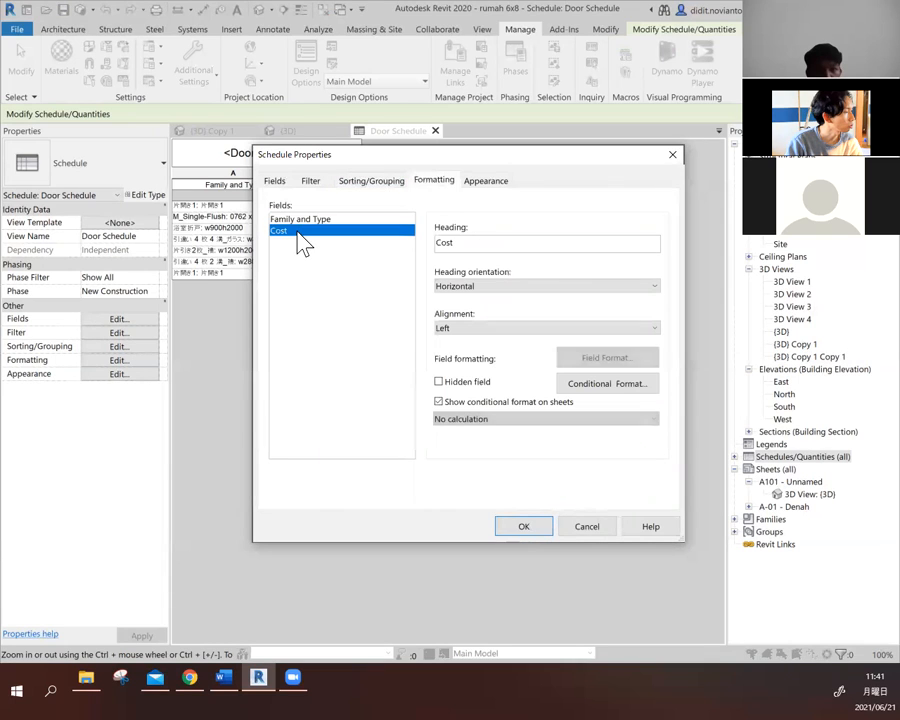
pyautogui.click(480, 419)
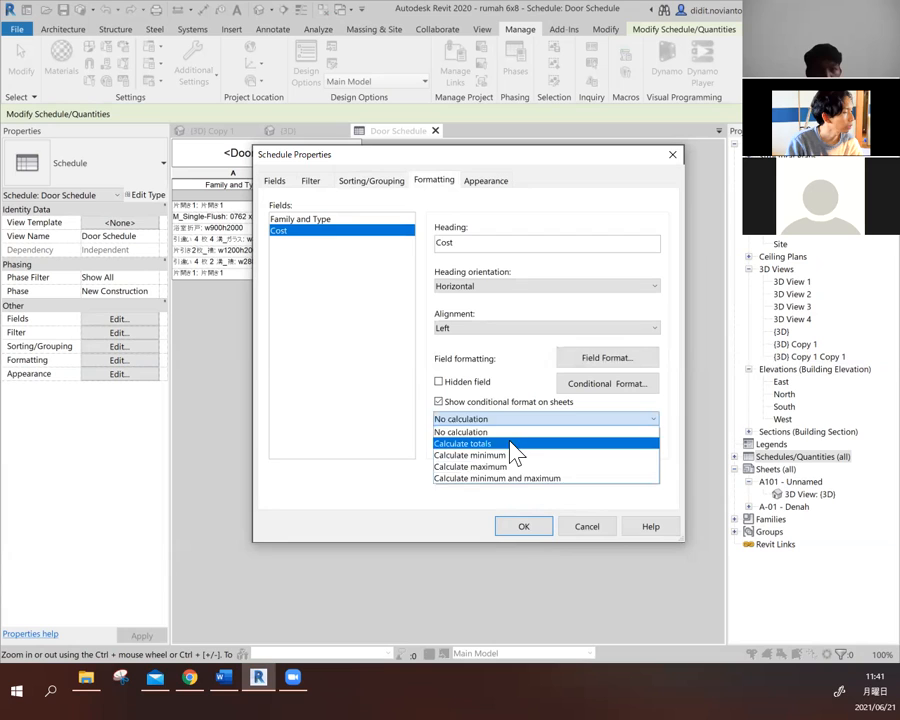
pyautogui.click(505, 443)
pyautogui.click(532, 536)
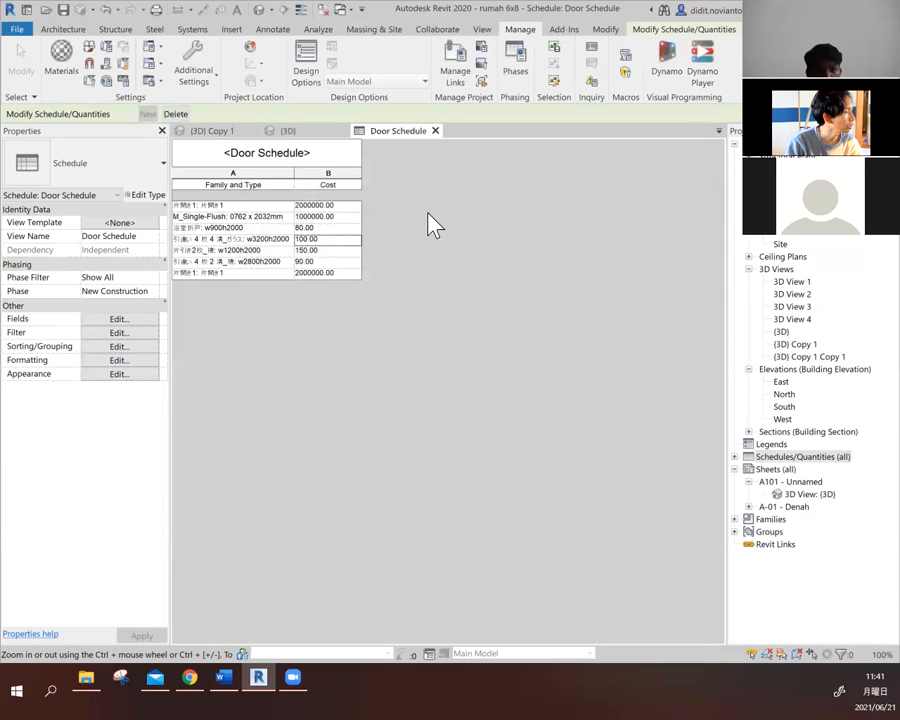
pyautogui.click(332, 274)
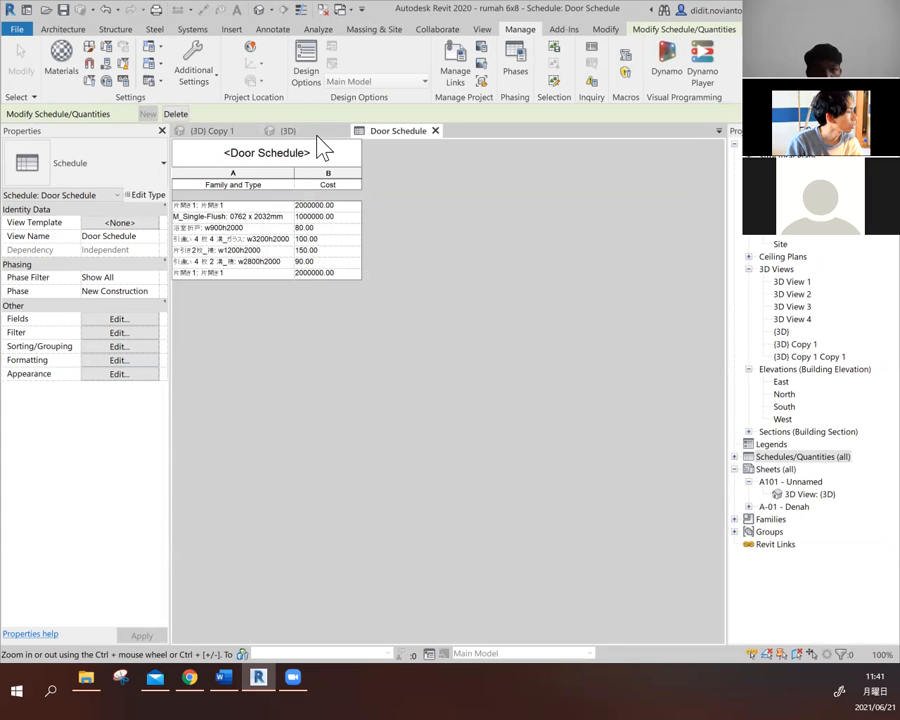
# - Enable grand totals with title, count and totals for the door schedule, and check the Cost field's formatting before applying
pyautogui.click(114, 334)
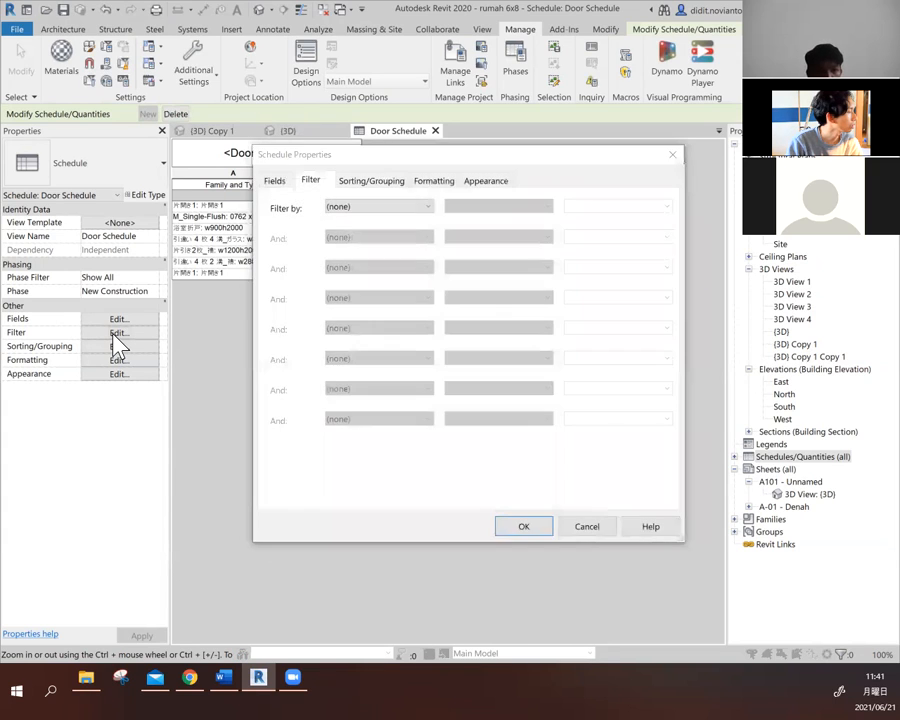
pyautogui.click(387, 185)
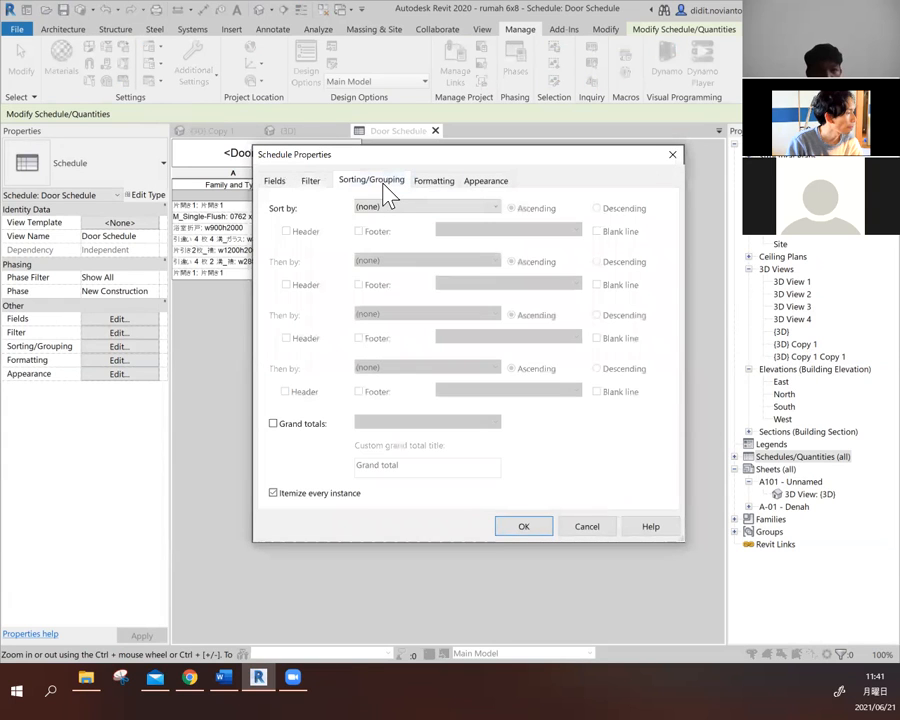
pyautogui.click(309, 425)
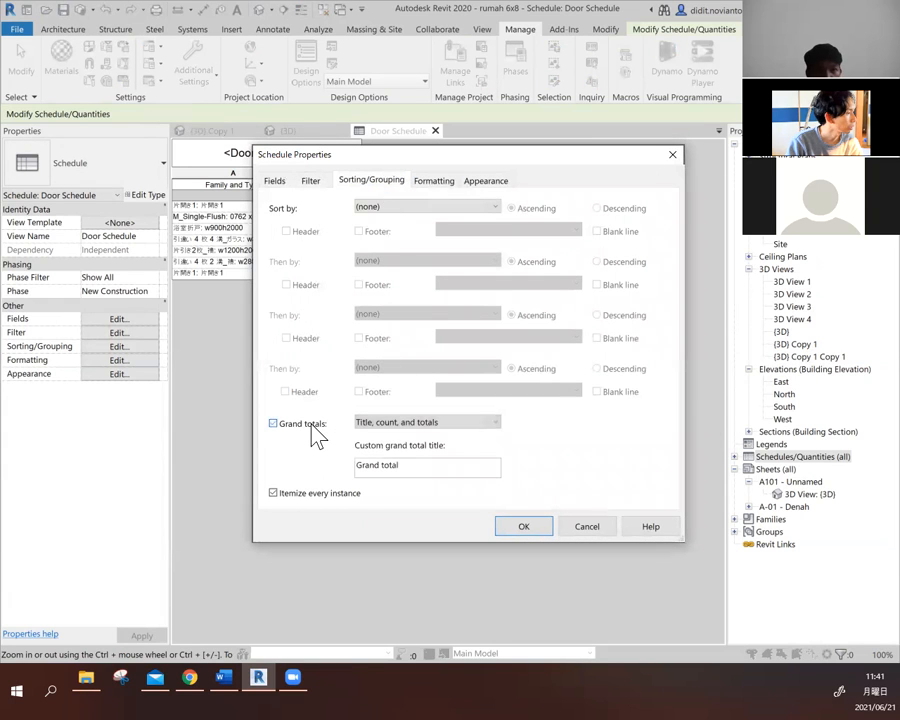
pyautogui.click(438, 184)
pyautogui.click(355, 232)
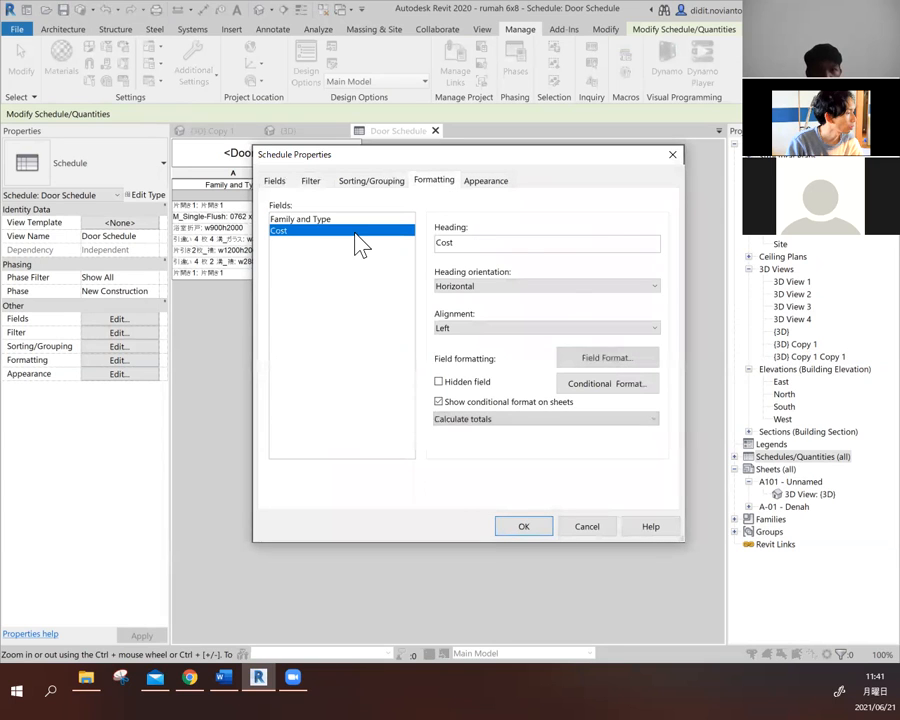
pyautogui.click(523, 527)
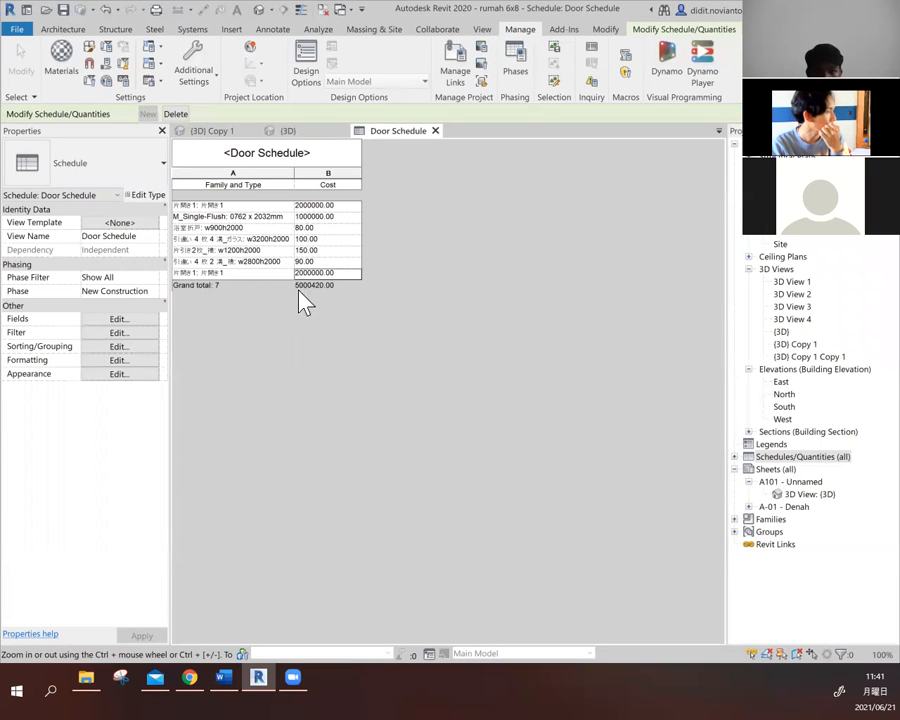
# - Set the Cost of door type 浴室折戸: w900h2000 to 800000 and apply it to all elements of that type
pyautogui.click(318, 228)
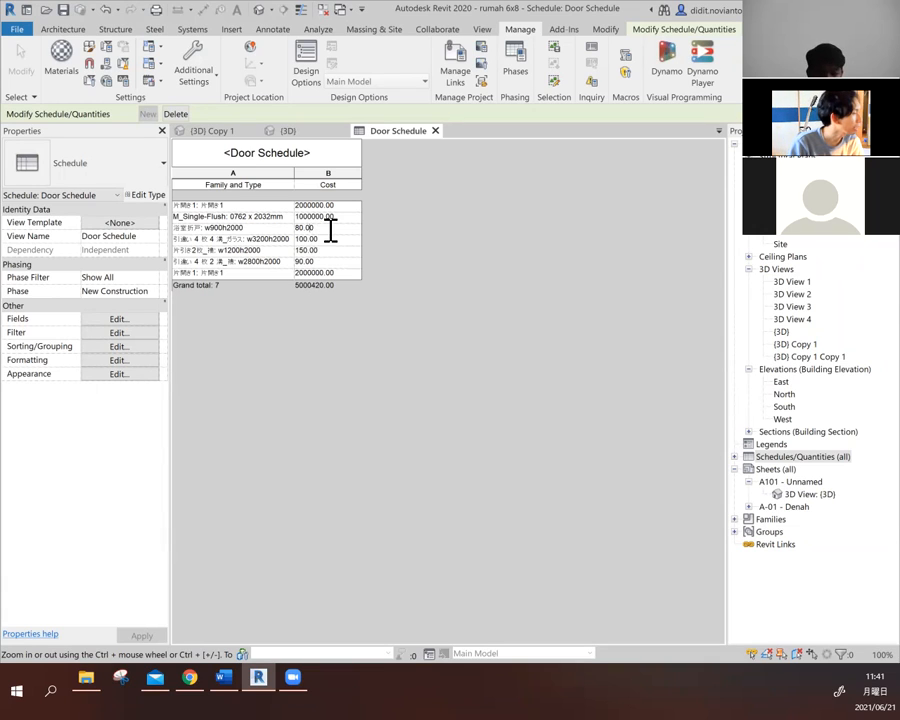
pyautogui.write('8000')
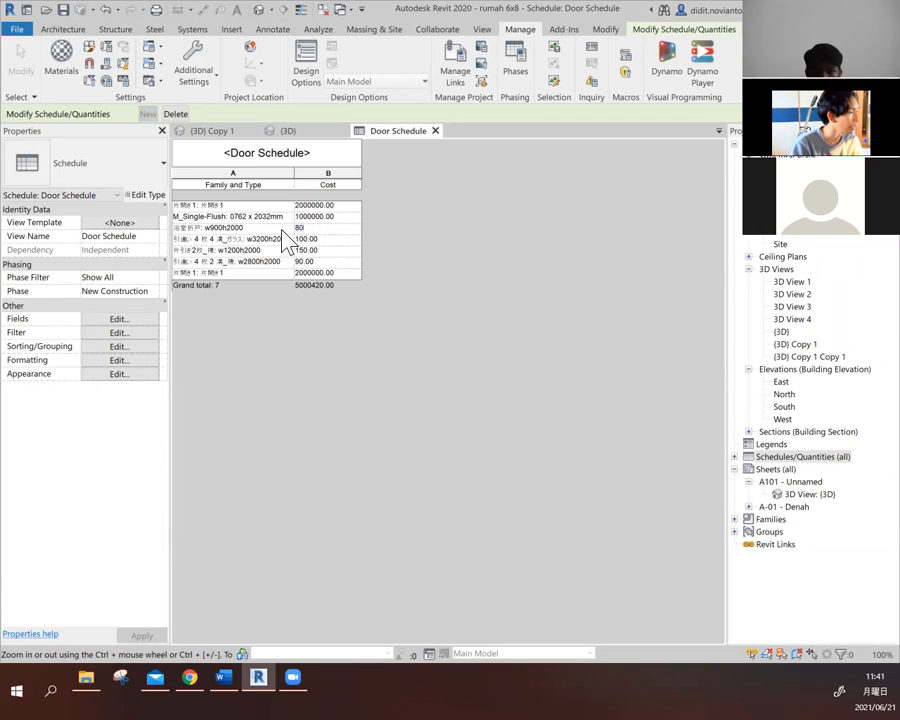
pyautogui.click(283, 238)
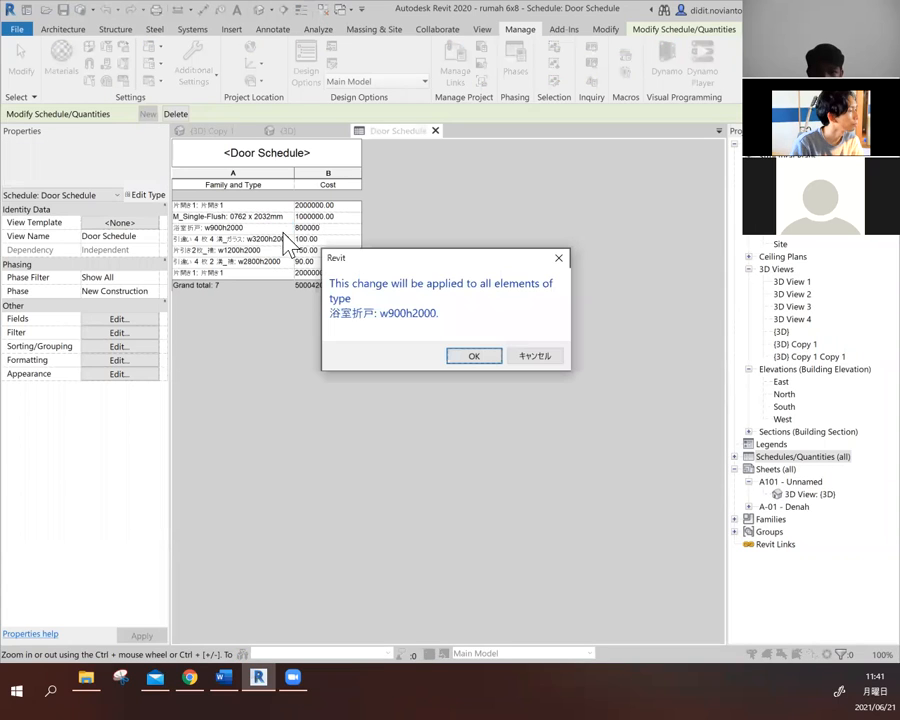
pyautogui.click(495, 356)
# - Set the Cost of door type 引違い 4 枚 4 溝_ガラス: w3200h2000 to 1500000 and apply it to all elements of that type
pyautogui.click(326, 239)
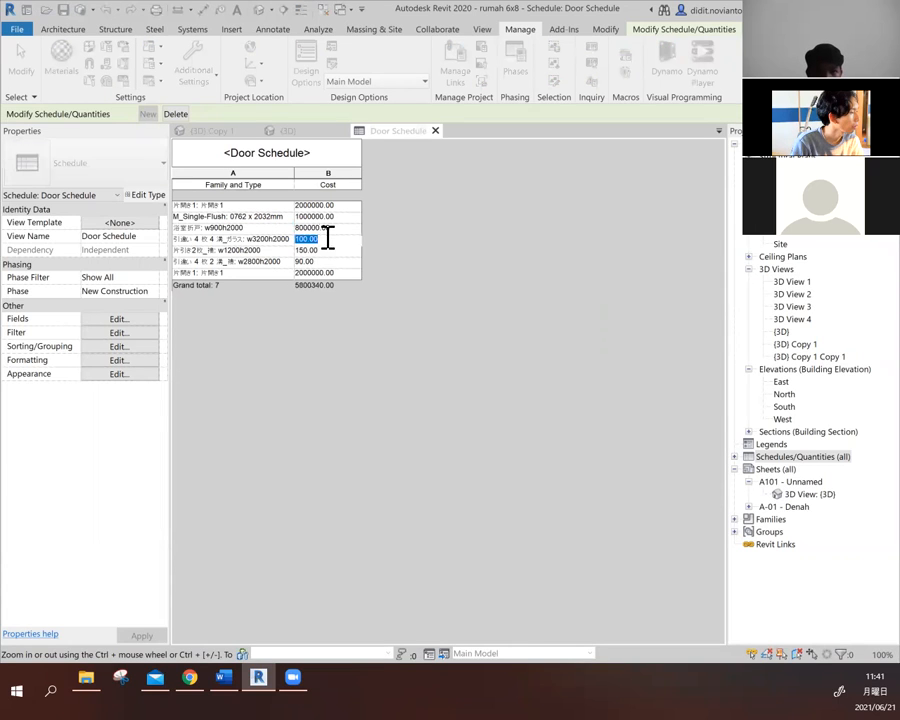
pyautogui.write('1')
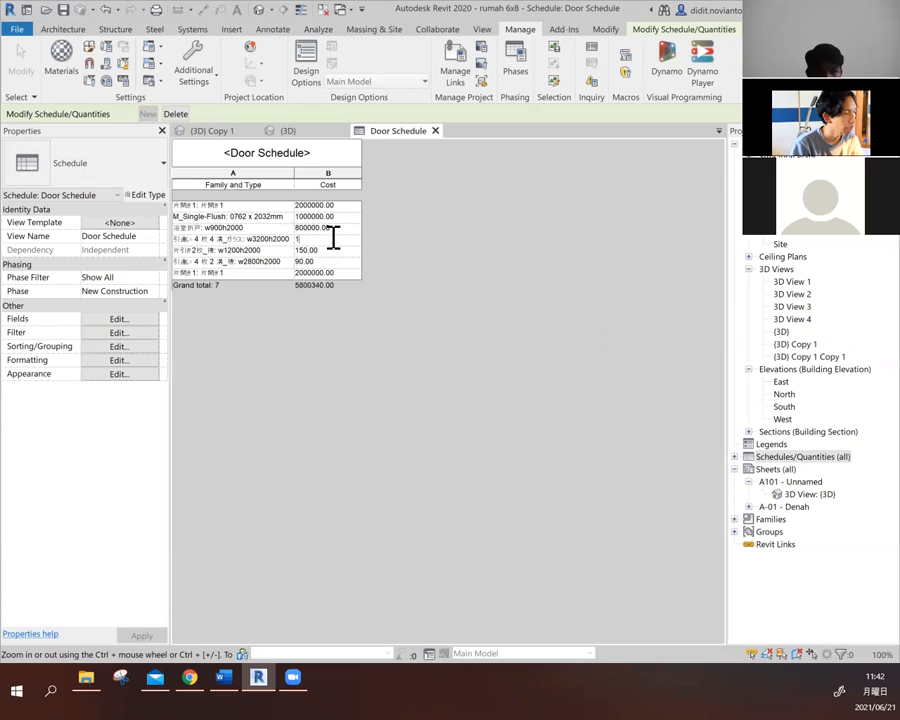
pyautogui.press('Return')
pyautogui.click(491, 350)
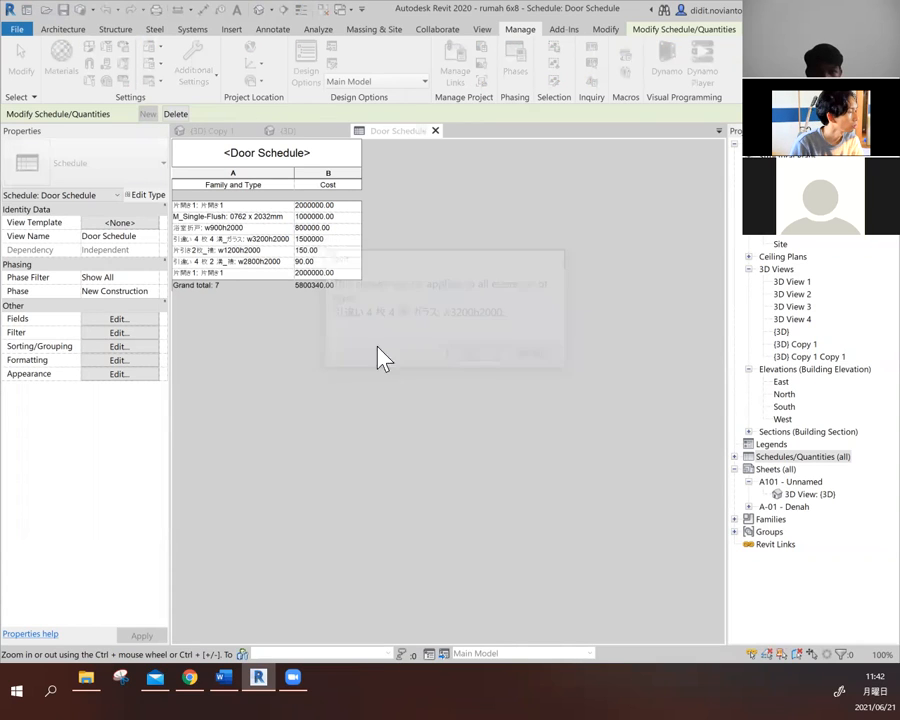
# - Set the Cost of door type 片引き2枚_襖: w1200h2000 to 1500000 and apply it to all elements of that type
pyautogui.click(332, 250)
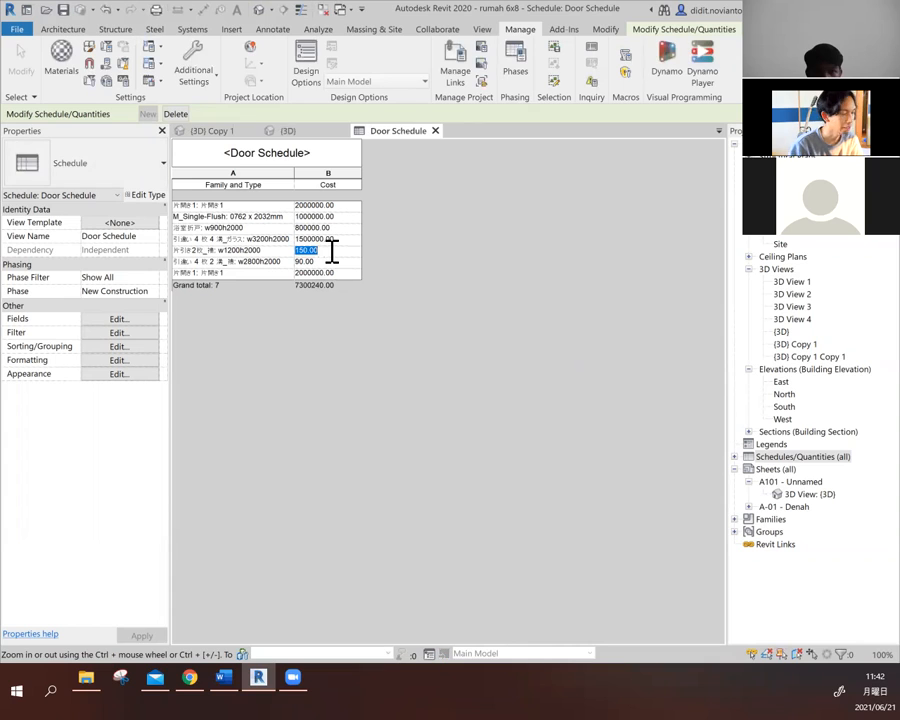
pyautogui.write('15000')
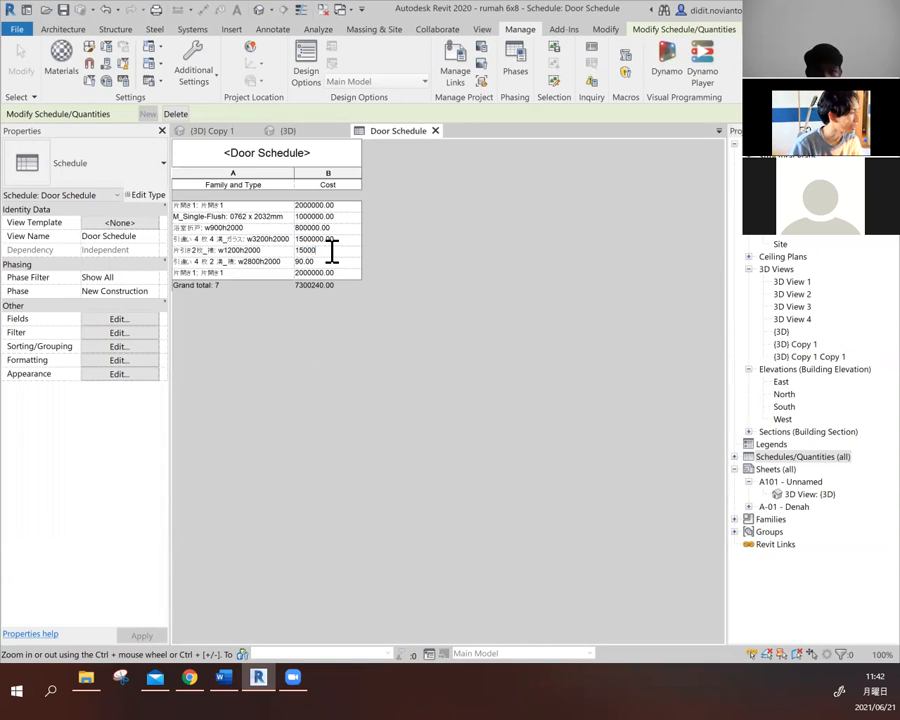
pyautogui.write('00')
pyautogui.press('Return')
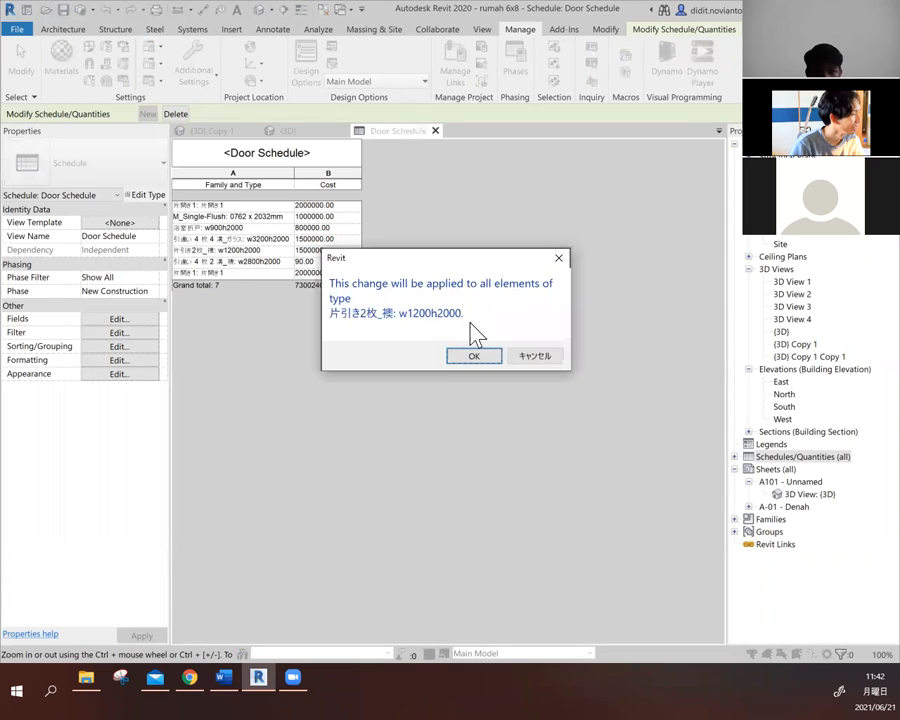
pyautogui.click(474, 356)
# - Set the Cost of door type 引違い 4 枚 2 溝_襖: w2800h2000 to 900000 and apply it to all elements of that type
pyautogui.click(326, 261)
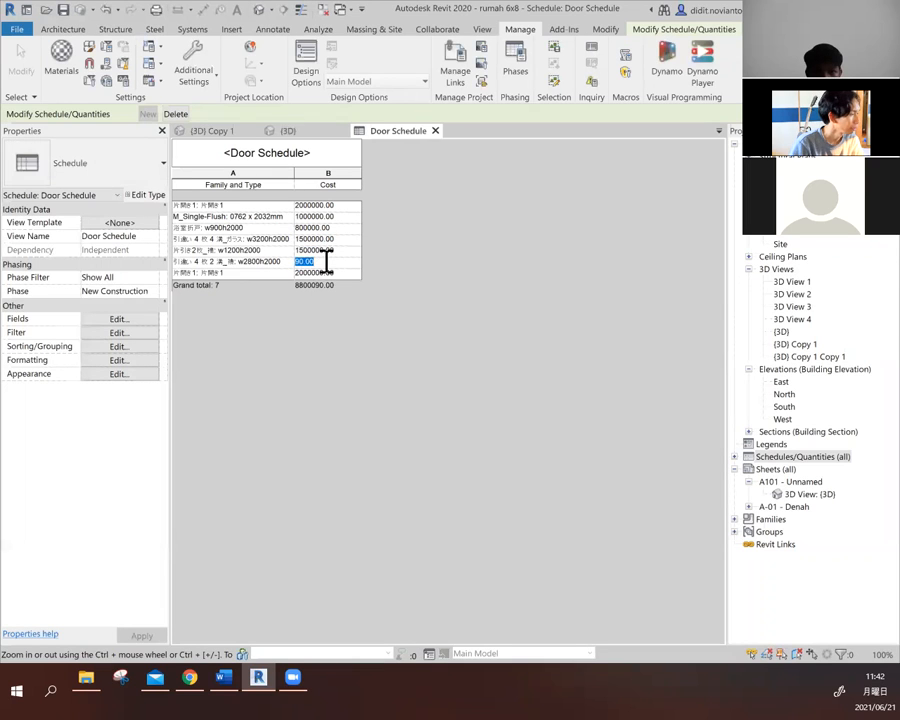
pyautogui.write('9000')
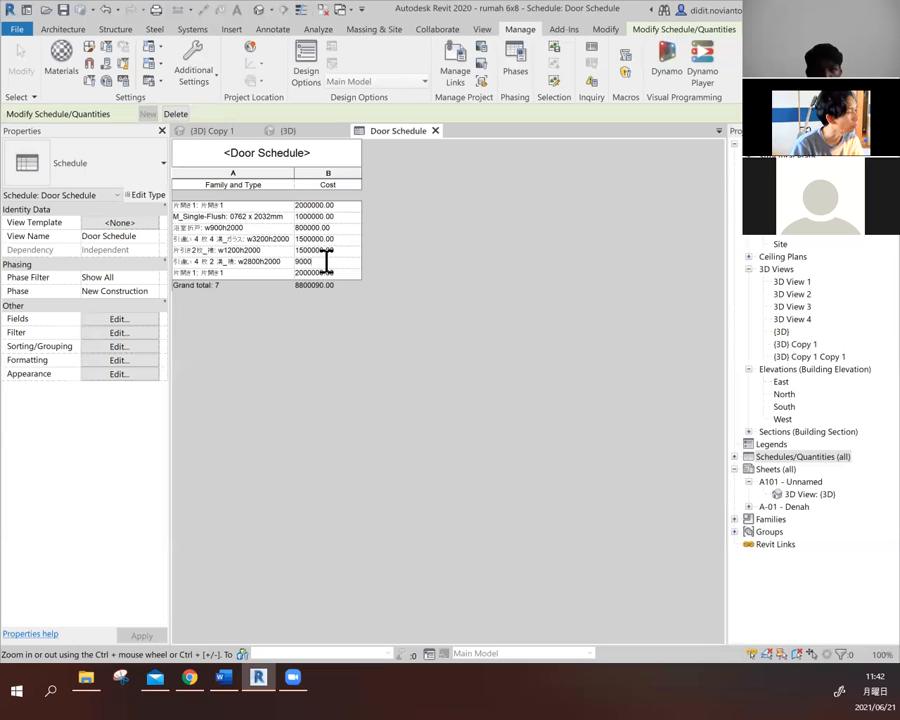
pyautogui.write('00')
pyautogui.press('Return')
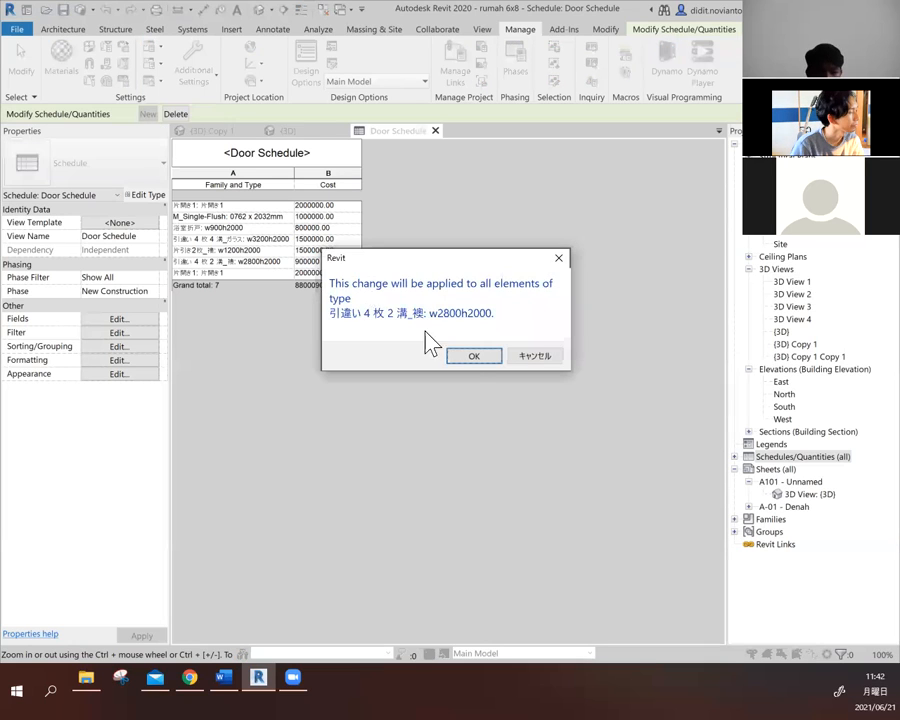
pyautogui.click(472, 360)
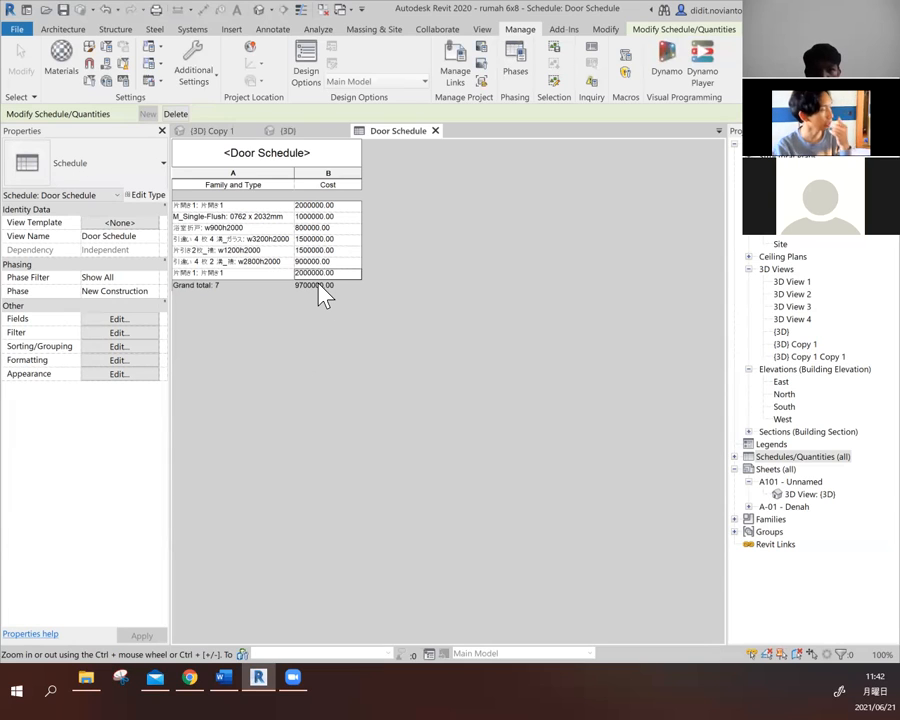
# - Review the door schedule's grand total settings and the Cost field's calculation options, and leave the schedule properties without applying changes
pyautogui.click(96, 347)
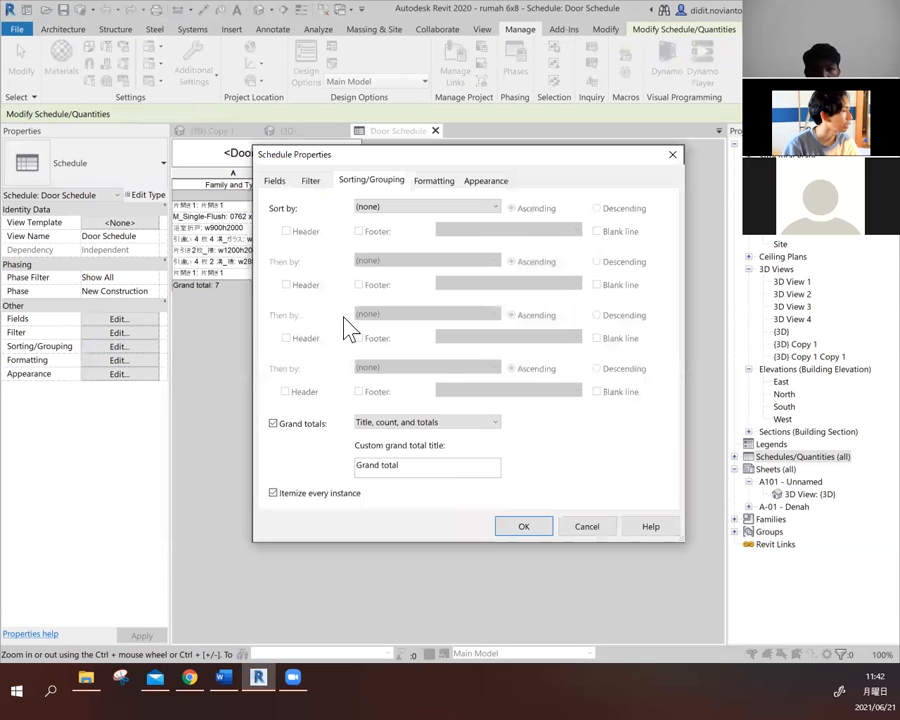
pyautogui.click(444, 182)
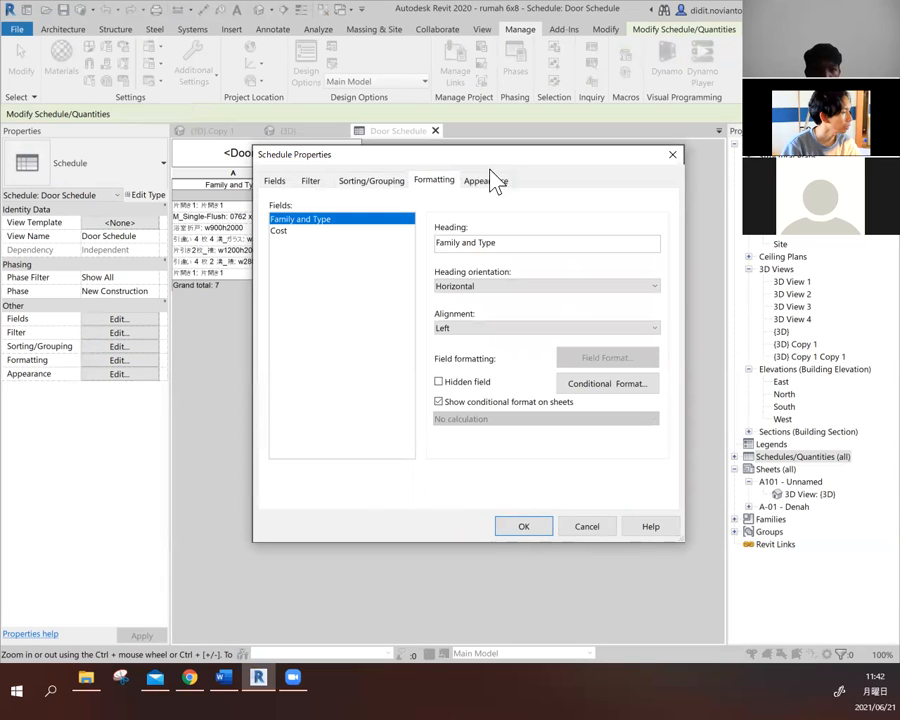
pyautogui.click(311, 233)
pyautogui.click(333, 219)
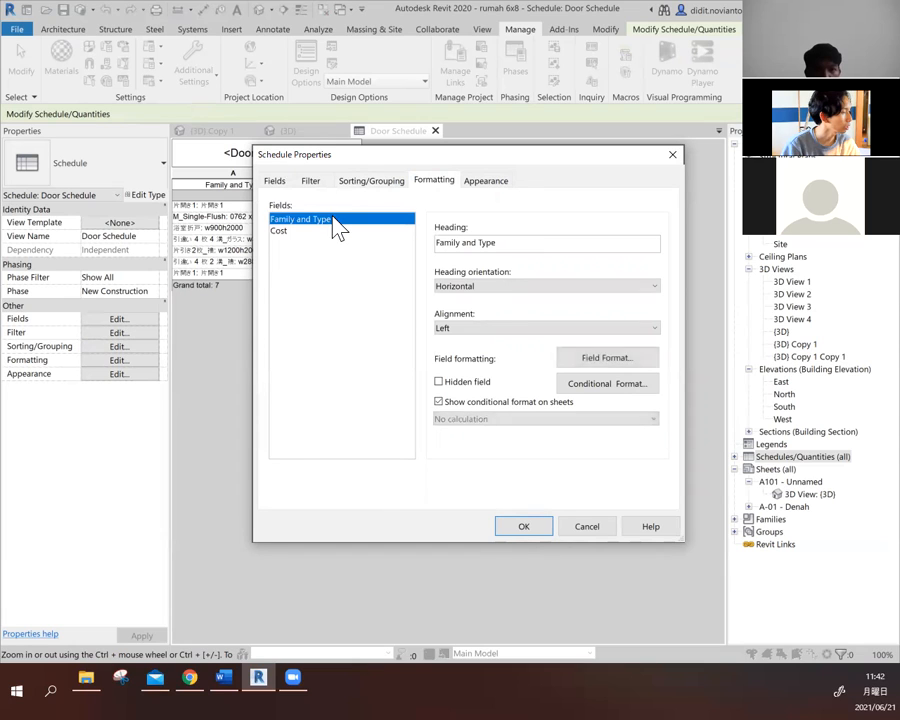
pyautogui.click(336, 231)
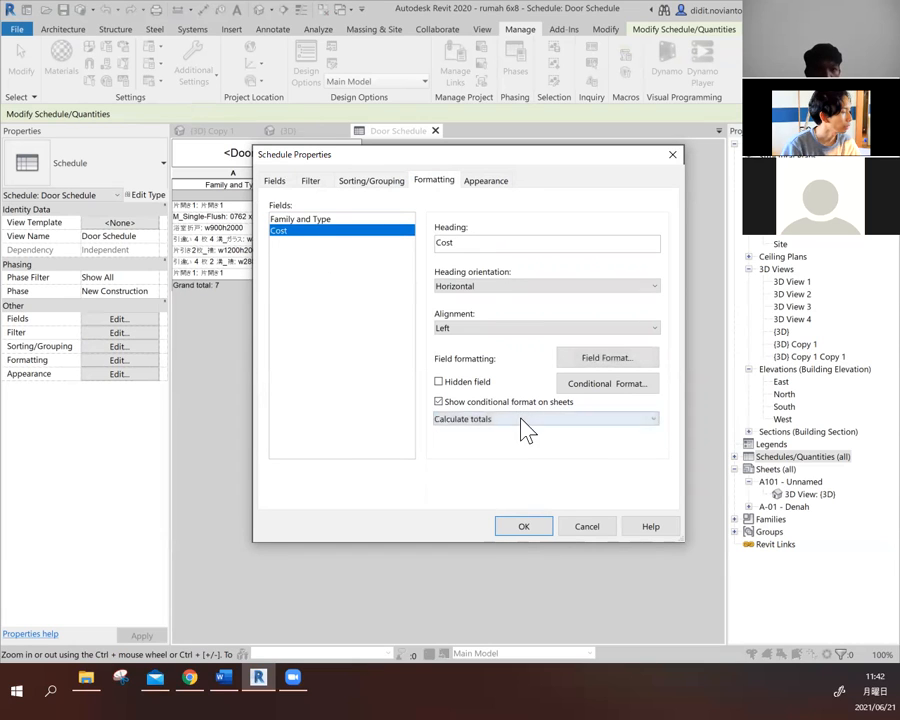
pyautogui.click(520, 419)
pyautogui.click(504, 419)
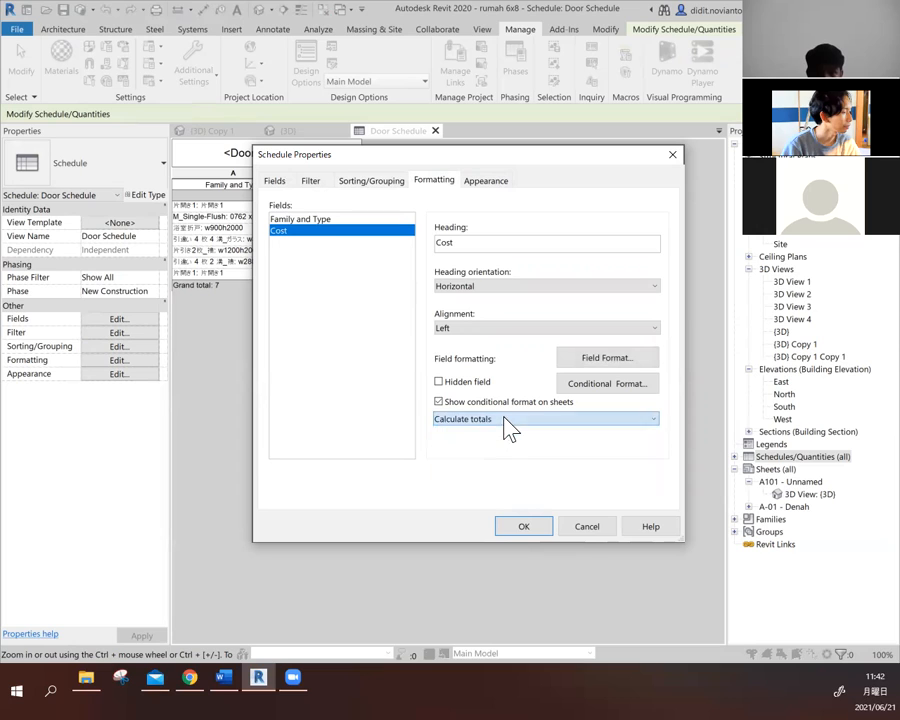
pyautogui.click(522, 424)
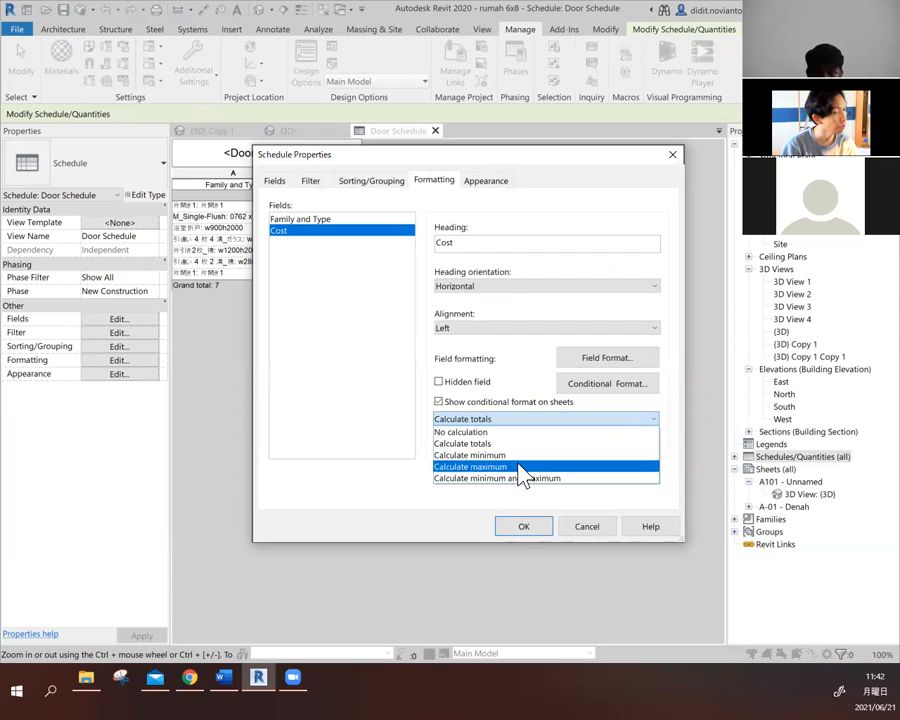
pyautogui.click(592, 533)
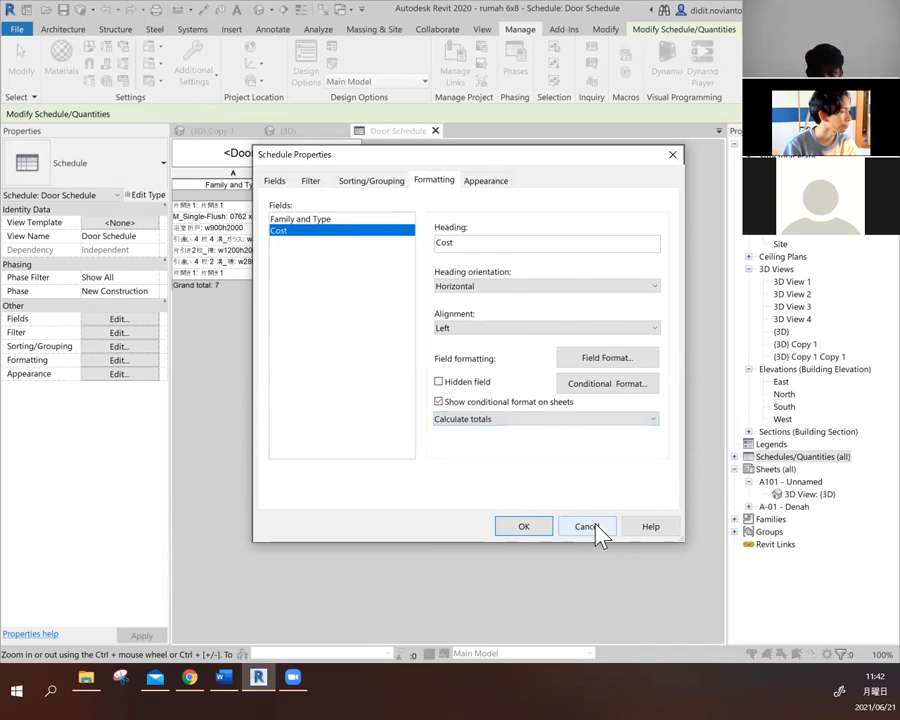
pyautogui.click(612, 535)
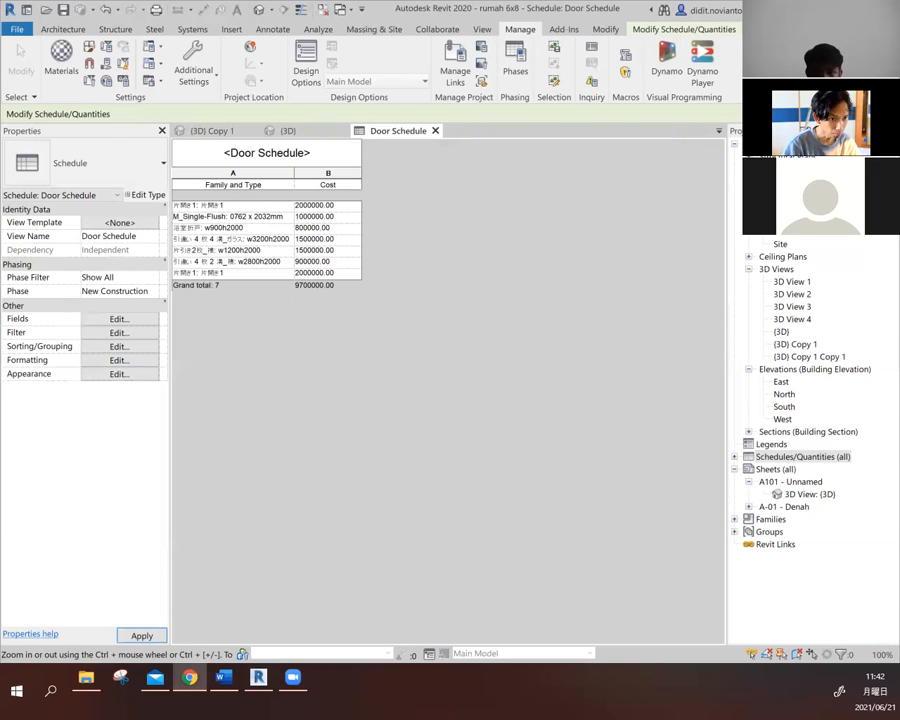
# - Switch from the door schedule to the {3D} view of the house and clear the element selection
pyautogui.click(321, 357)
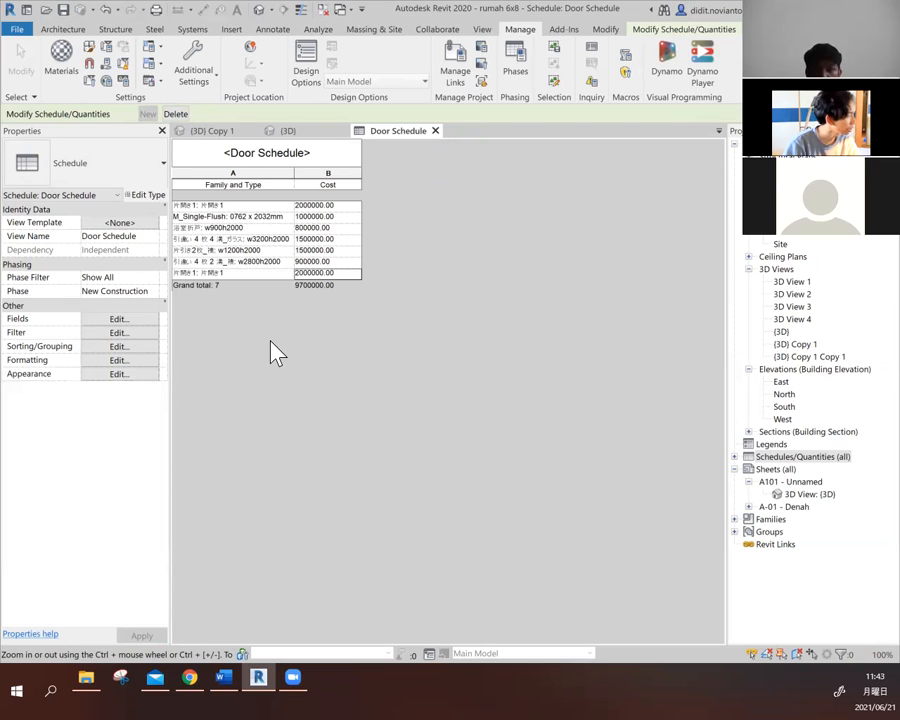
pyautogui.click(326, 134)
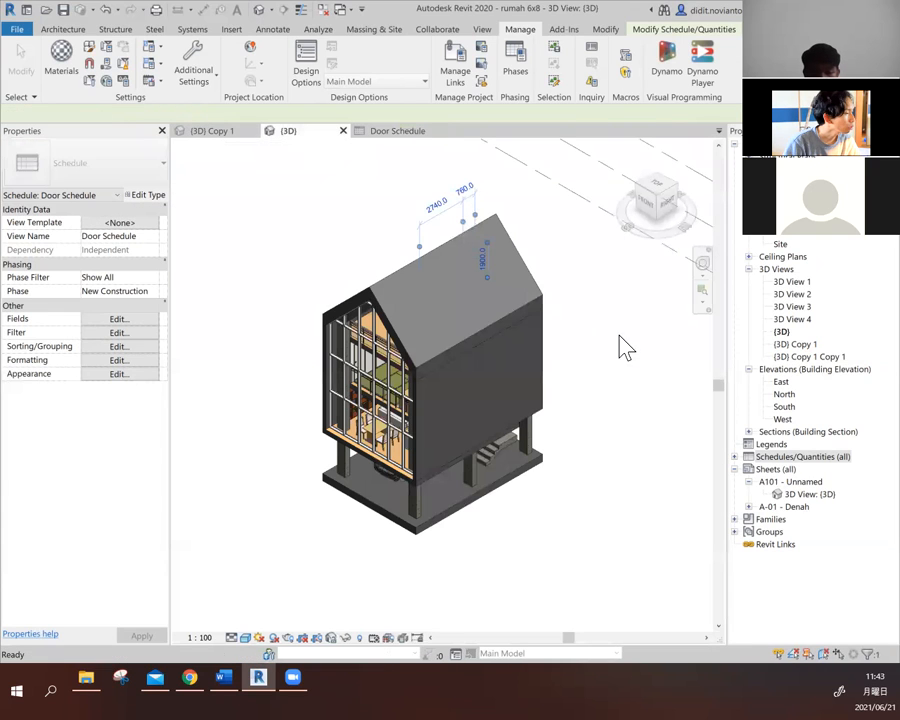
pyautogui.click(626, 341)
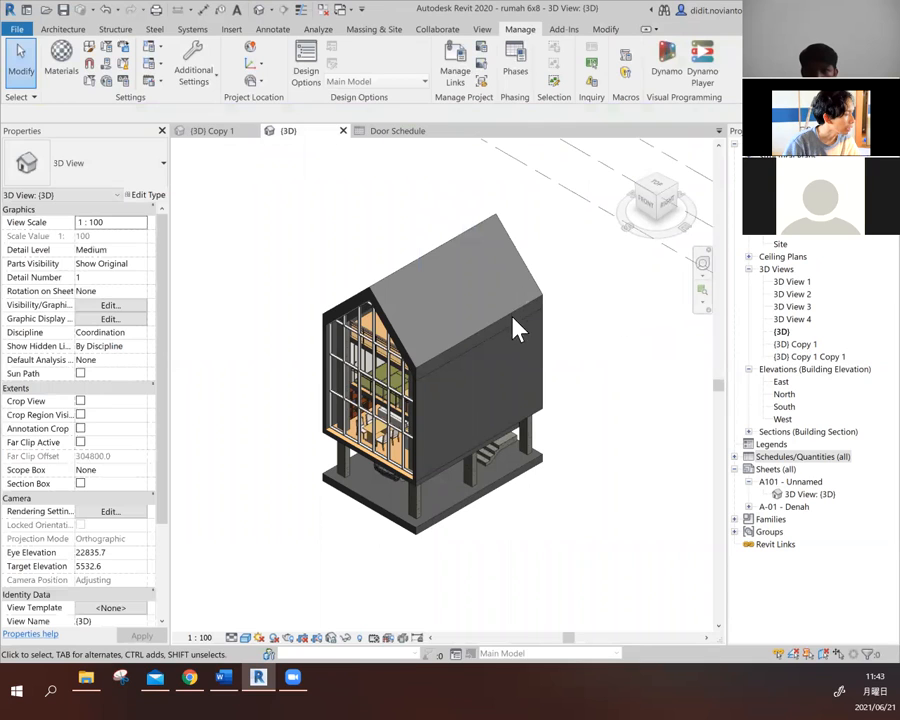
pyautogui.click(546, 361)
pyautogui.click(609, 315)
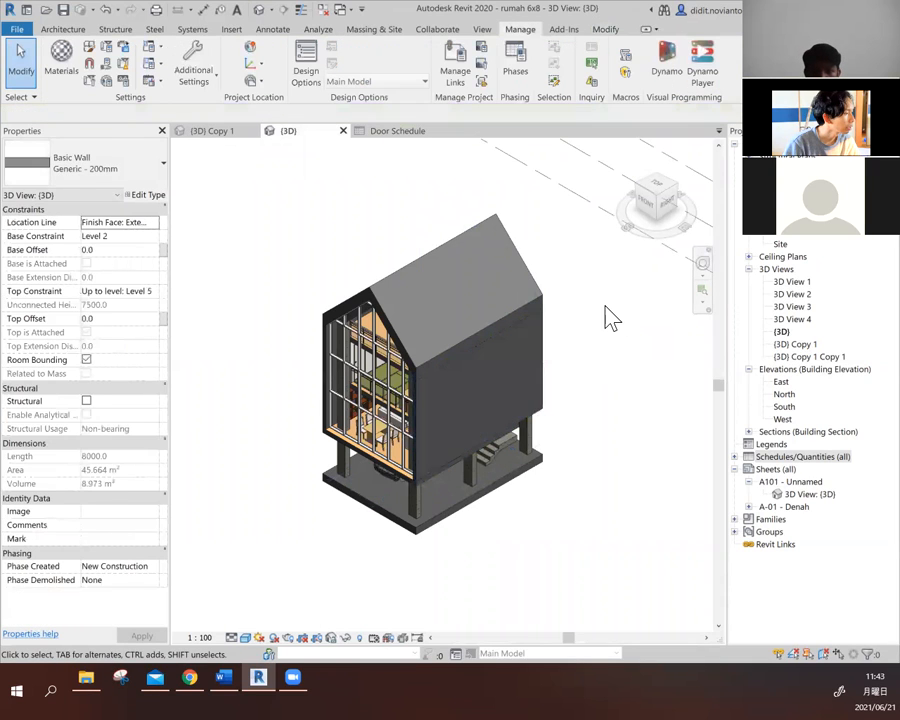
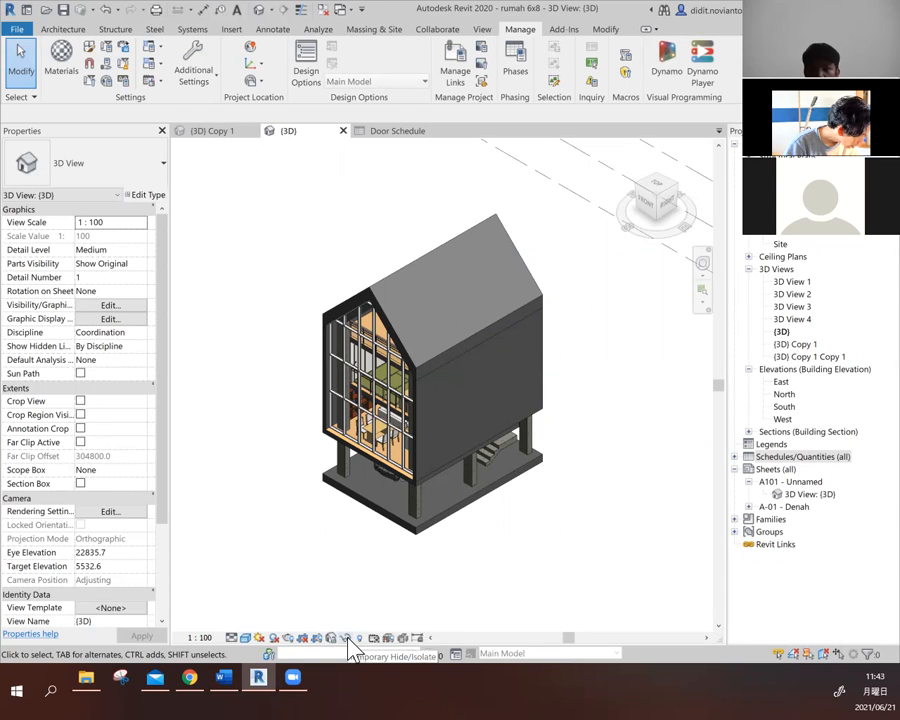
# - Temporarily isolate the Walls category in the 3D view, using the long Generic - 200mm exterior side wall as the reference element
pyautogui.click(346, 638)
pyautogui.click(341, 526)
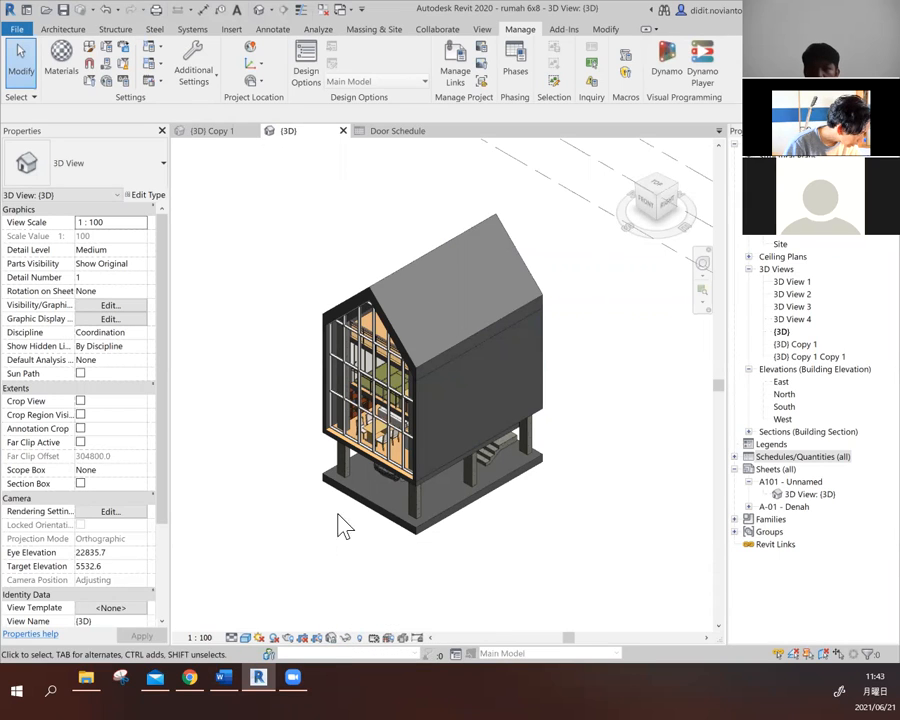
pyautogui.click(543, 341)
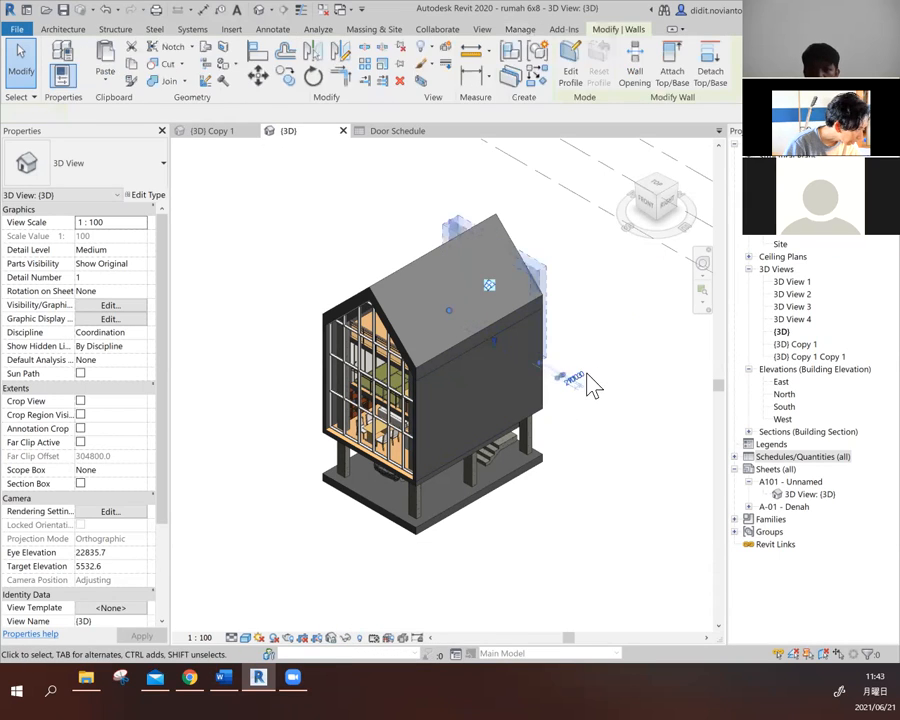
pyautogui.click(586, 373)
pyautogui.click(466, 496)
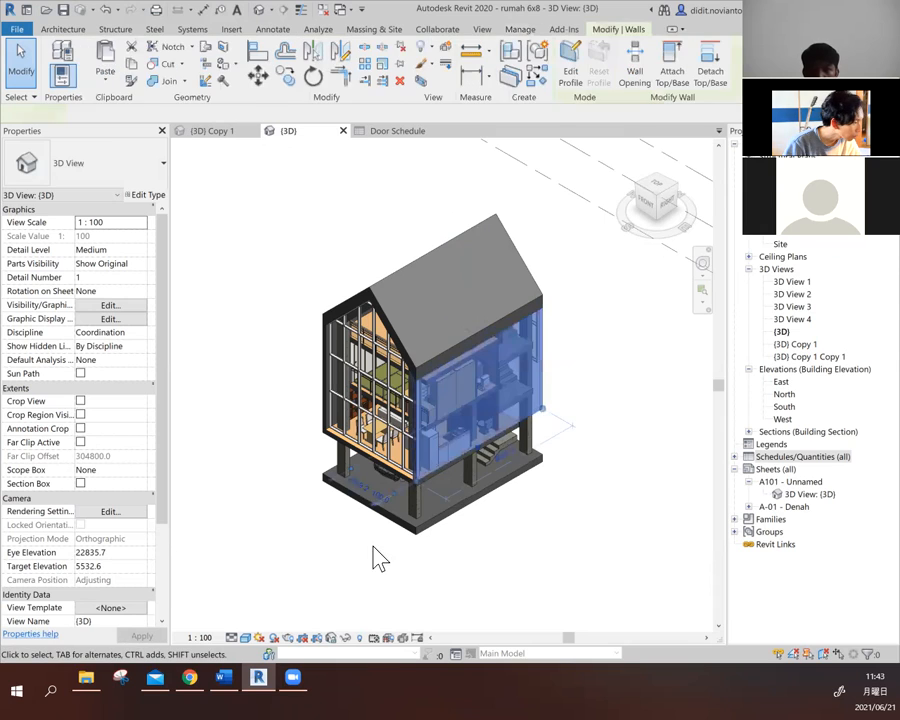
pyautogui.click(345, 639)
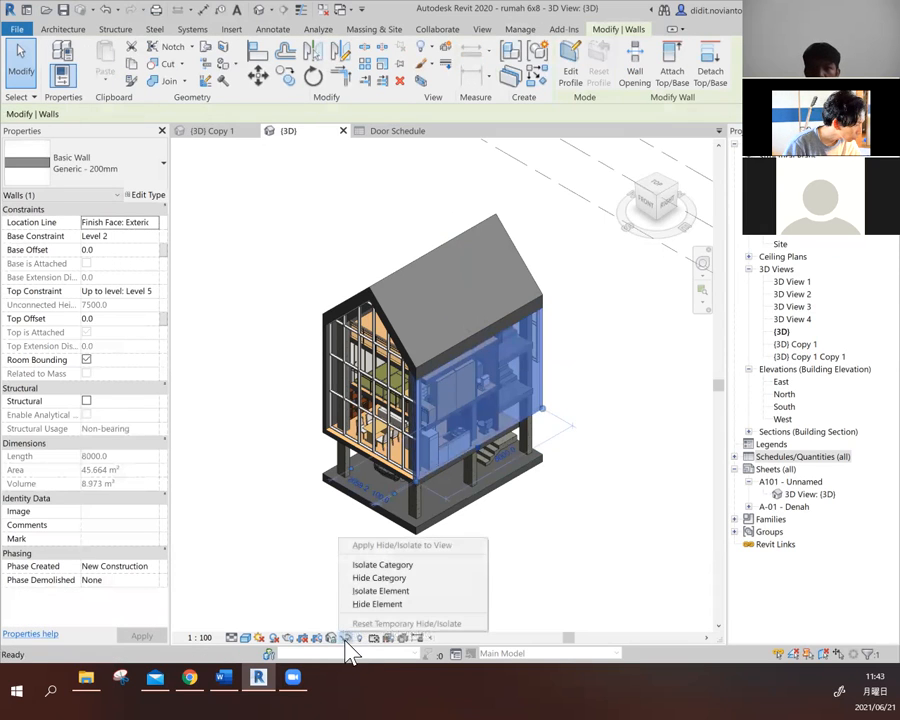
pyautogui.click(420, 566)
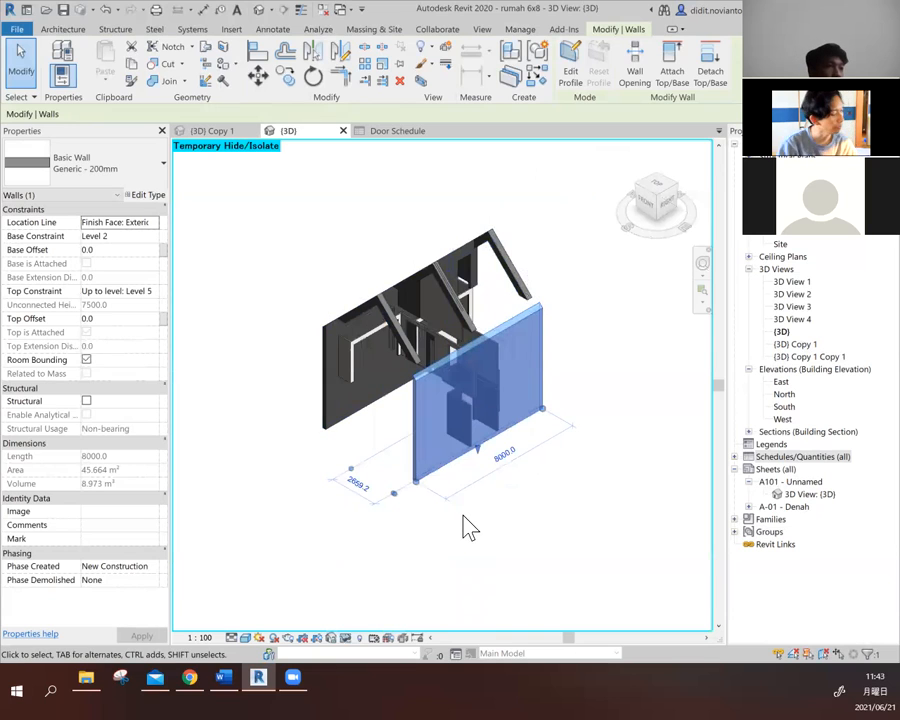
# - Examine the isolated walls from several angles, including the Storefront curtain wall at the rear of the house
pyautogui.keyDown('shift'); pyautogui.moveTo(463, 527); pyautogui.dragTo(673, 560, button='middle'); pyautogui.keyUp('shift')
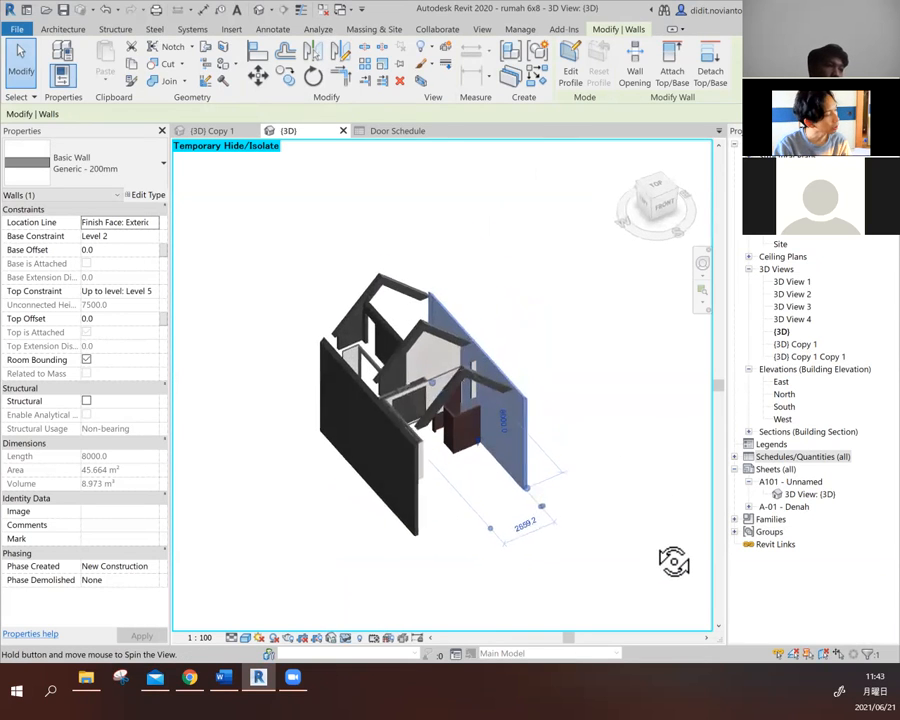
pyautogui.keyDown('shift'); pyautogui.moveTo(510, 485); pyautogui.dragTo(312, 412, button='middle'); pyautogui.keyUp('shift')
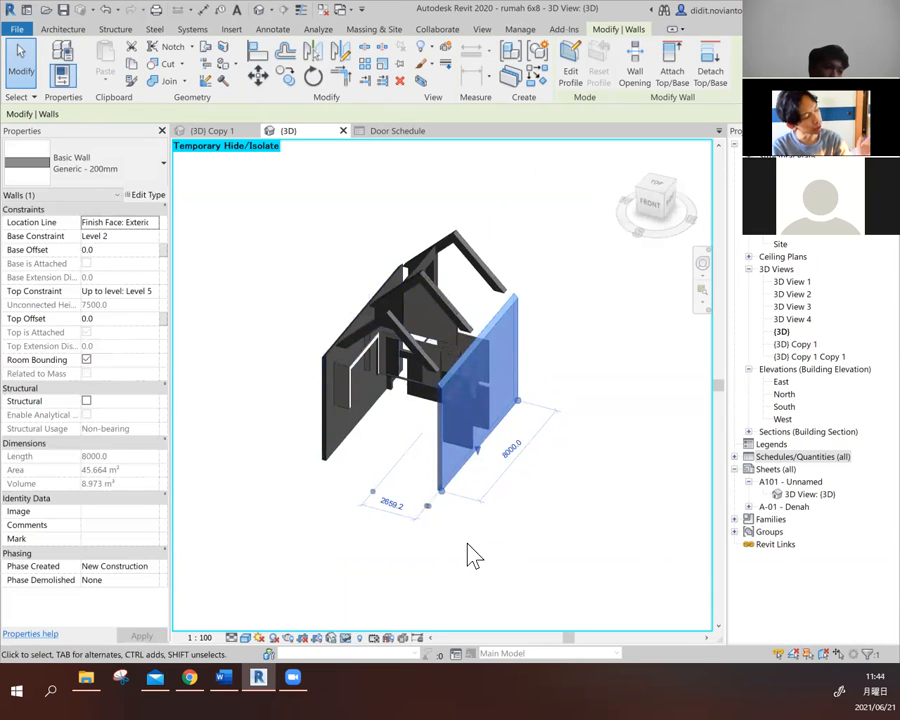
pyautogui.scroll(3, 368, 322)
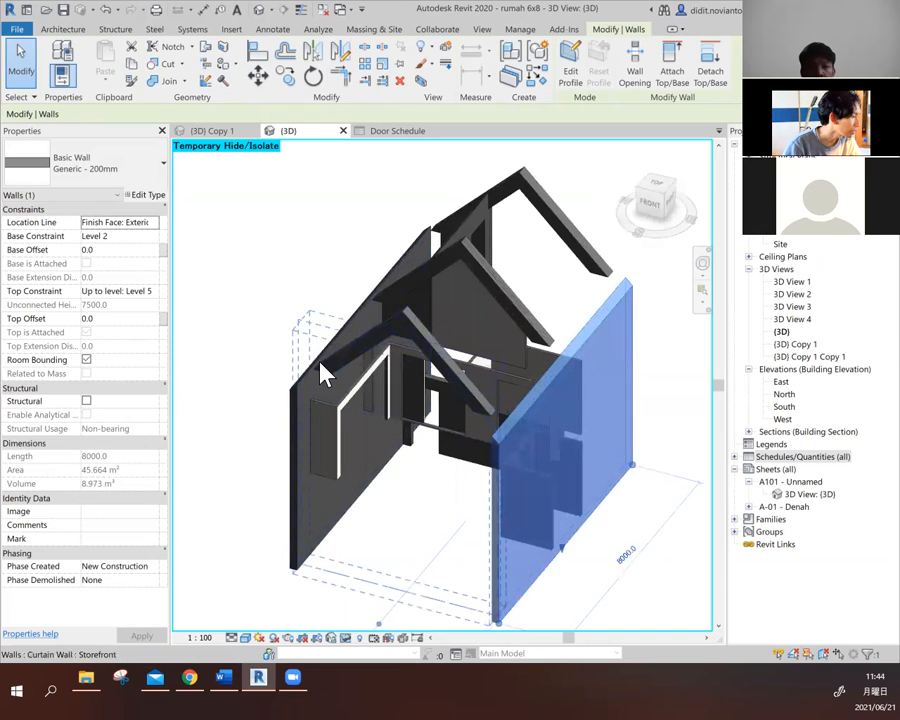
pyautogui.click(546, 200)
pyautogui.press('Escape')
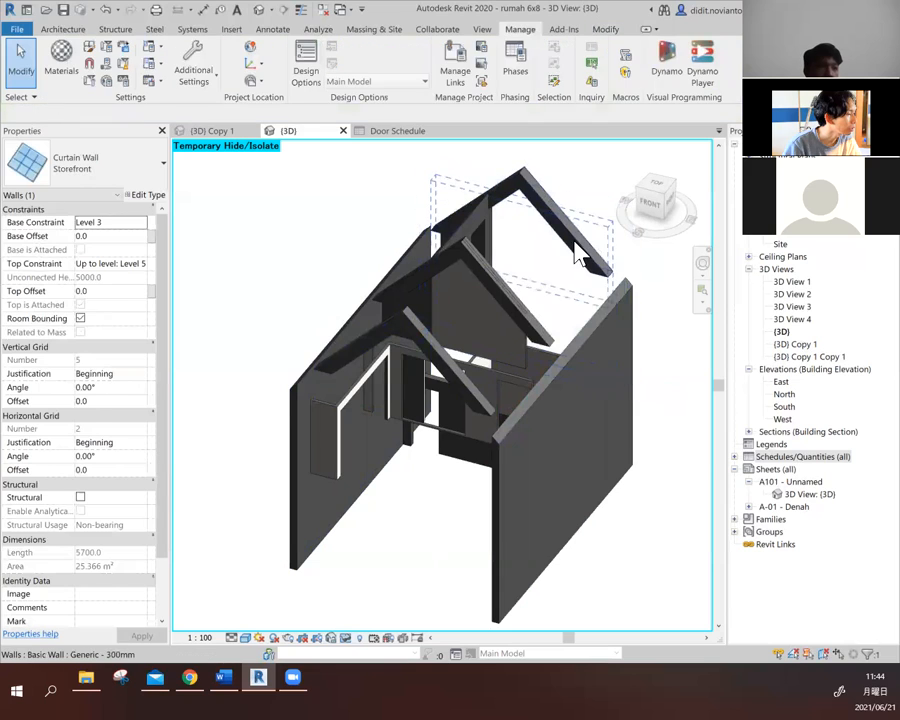
pyautogui.click(620, 292)
pyautogui.scroll(-2, 290, 391)
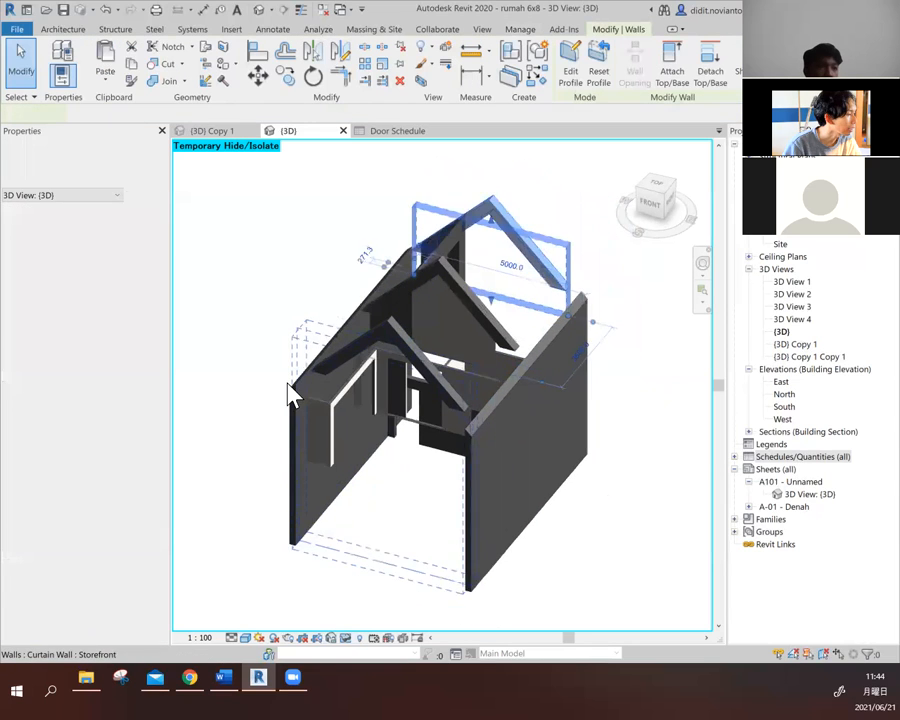
pyautogui.press('Escape')
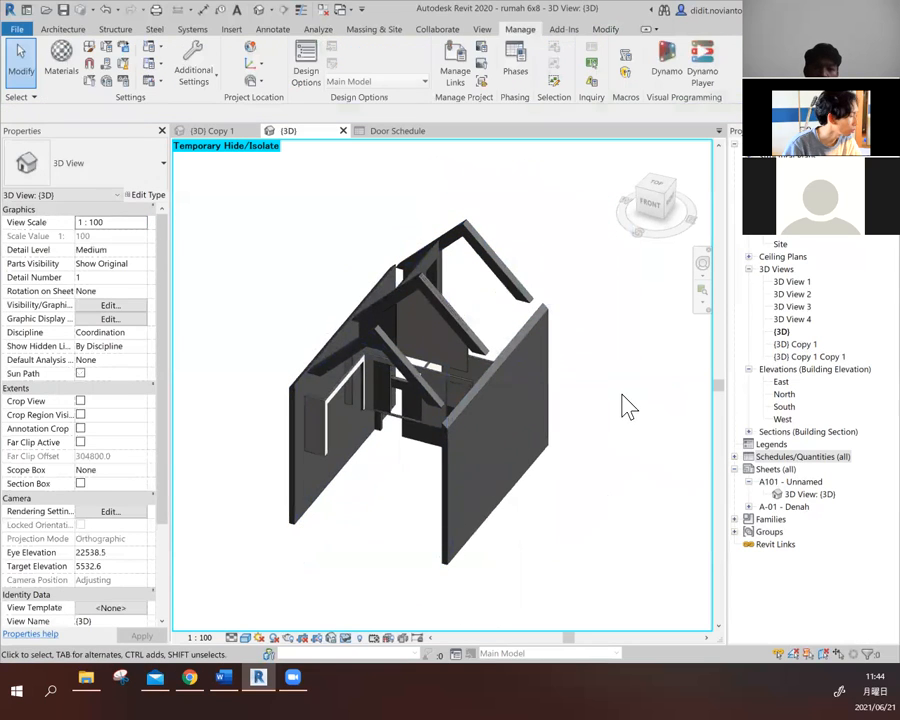
# - Reset the temporary isolation to show the whole house again
pyautogui.click(345, 639)
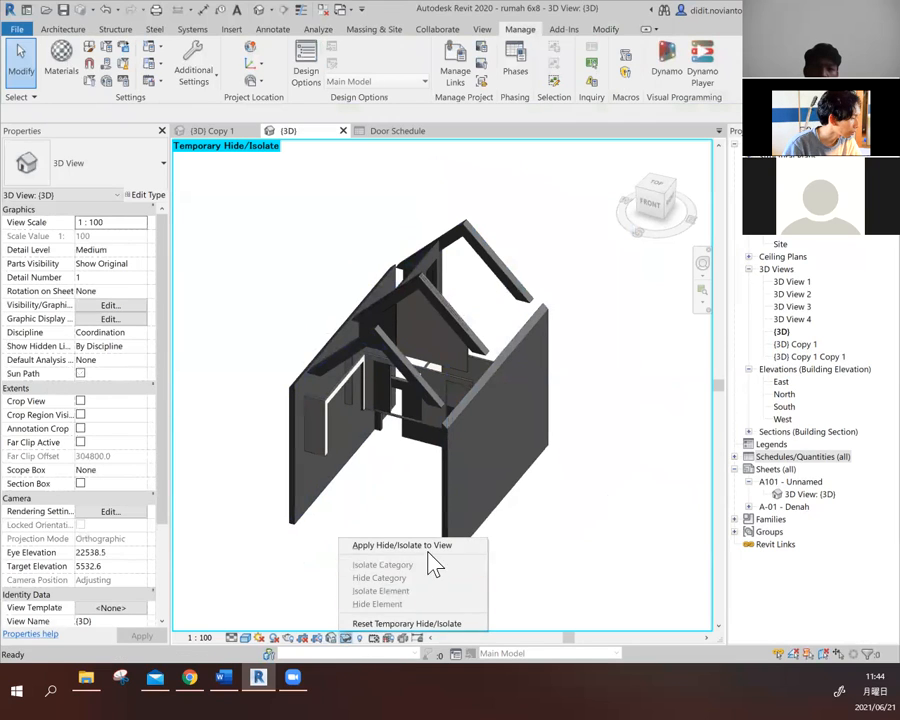
pyautogui.click(423, 625)
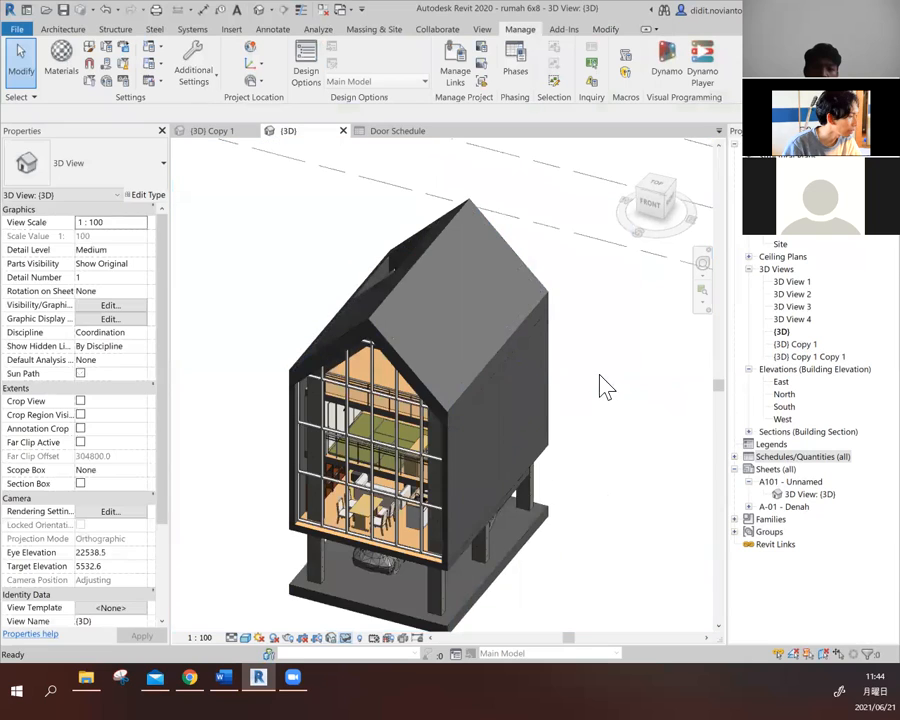
pyautogui.scroll(-2, 510, 412)
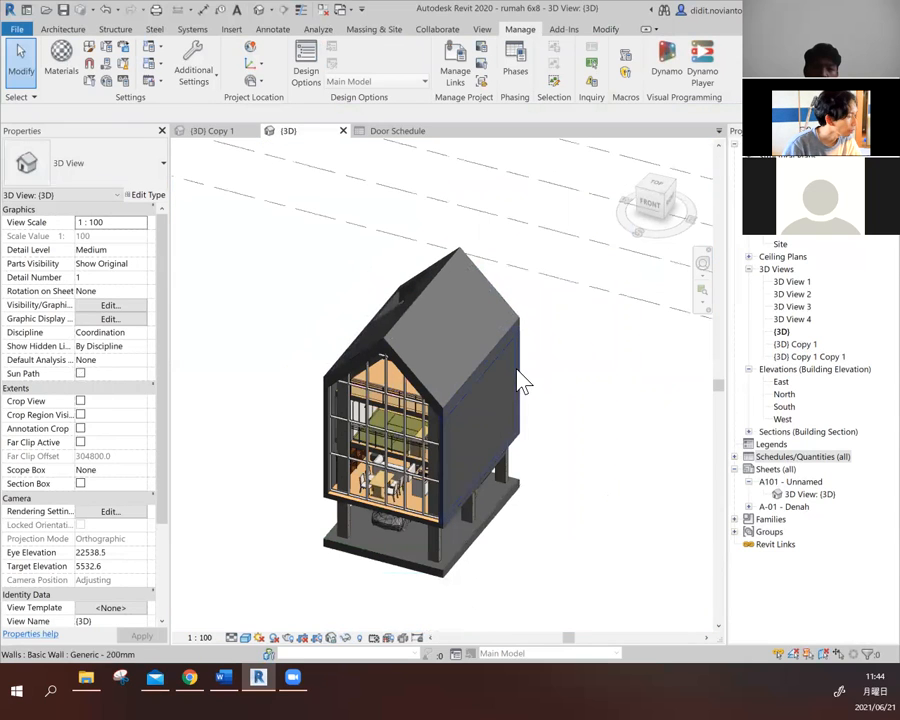
# - Create a building component schedule for the Walls category named Wall Schedule, with New Construction as its phase
pyautogui.click(481, 30)
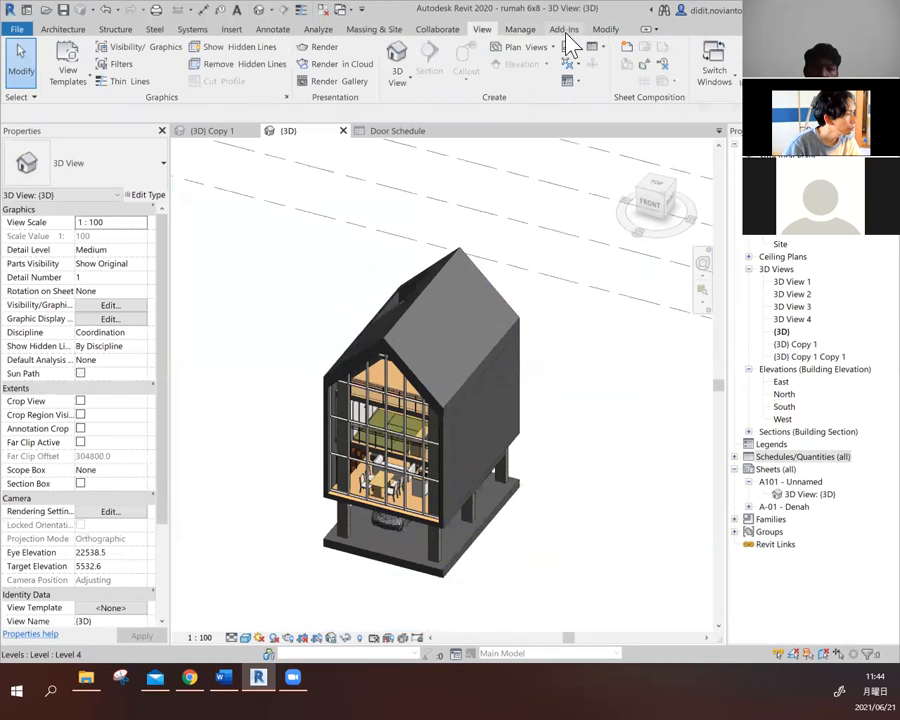
pyautogui.click(596, 47)
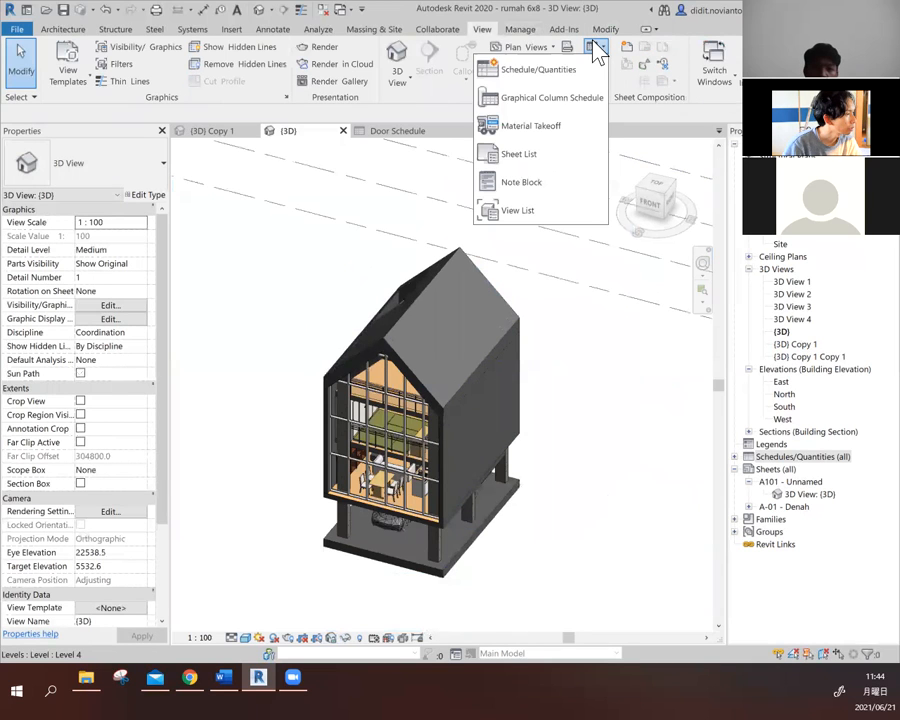
pyautogui.click(540, 69)
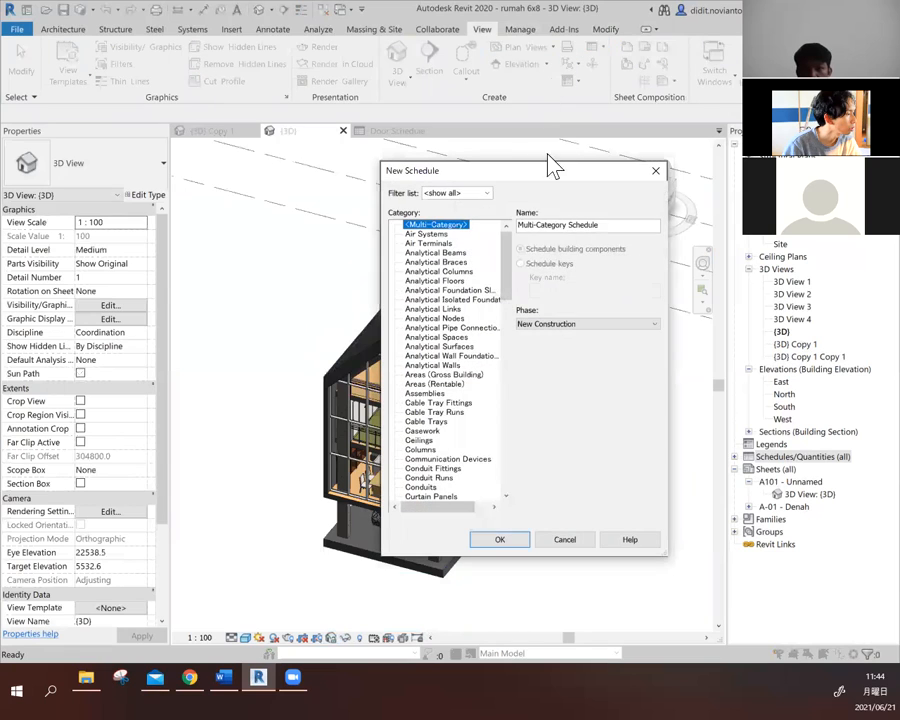
pyautogui.moveTo(507, 288); pyautogui.dragTo(482, 498)
pyautogui.click(414, 468)
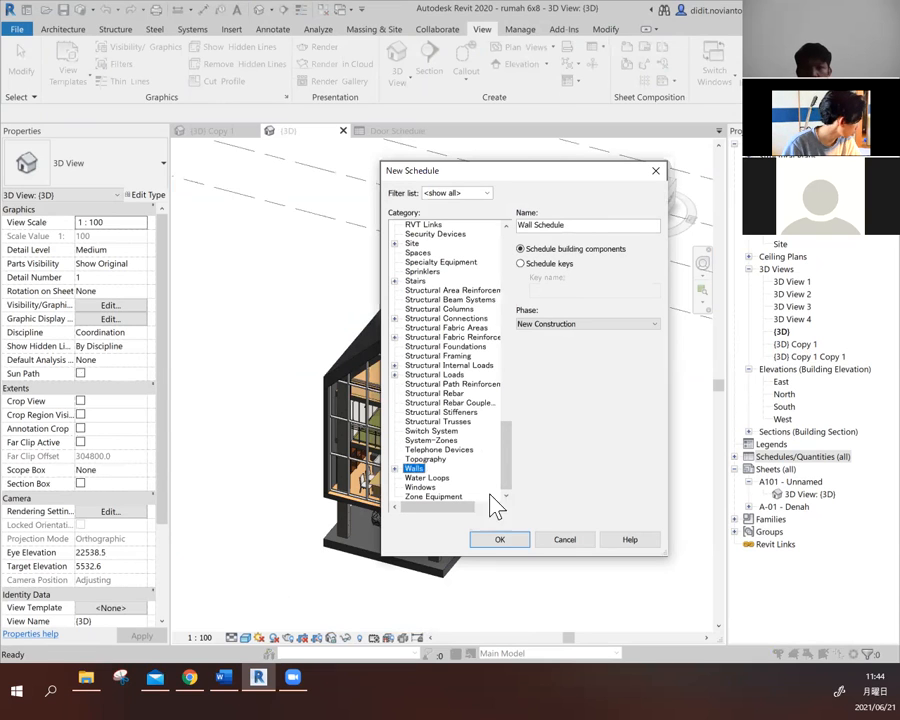
pyautogui.click(520, 544)
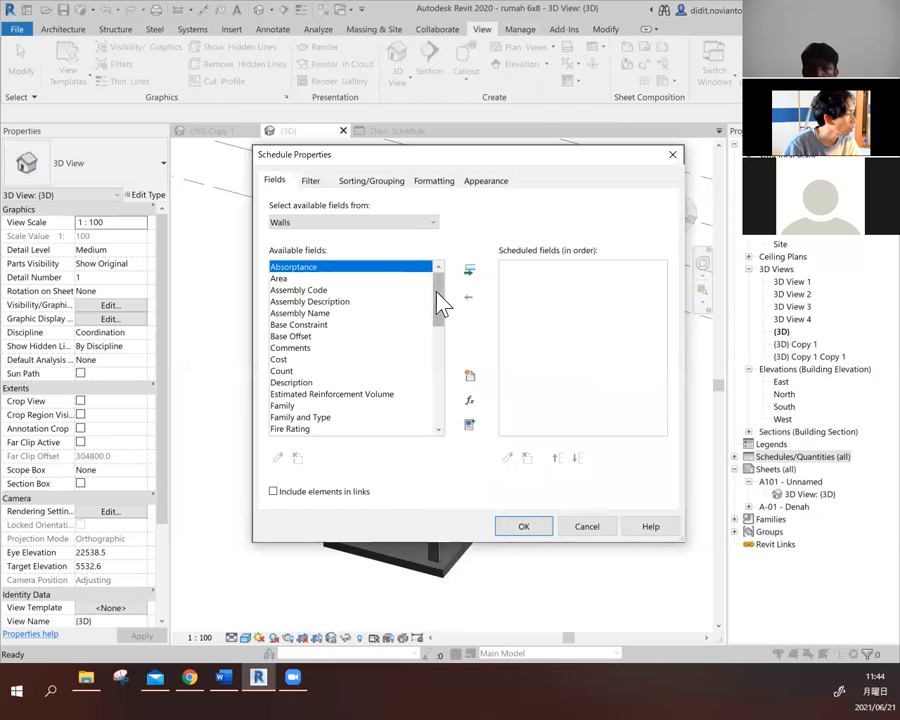
# - Add the Family and Type and Cost fields to the wall schedule
pyautogui.moveTo(440, 305)
pyautogui.mouseDown()
pyautogui.moveTo(446, 363)
pyautogui.moveTo(449, 327)
pyautogui.mouseUp()
pyautogui.click(322, 348)
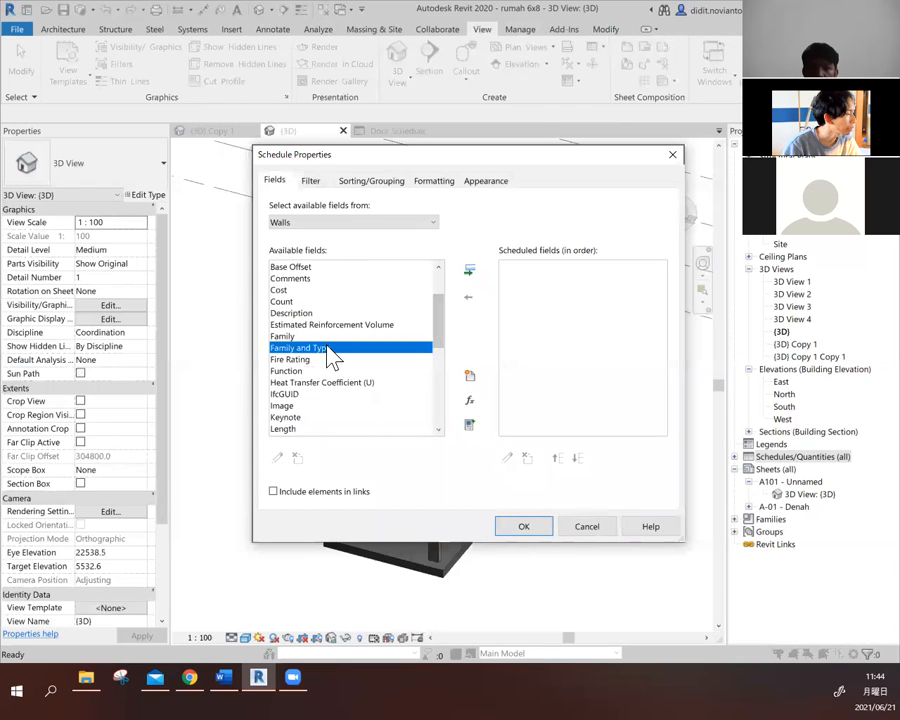
pyautogui.click(473, 270)
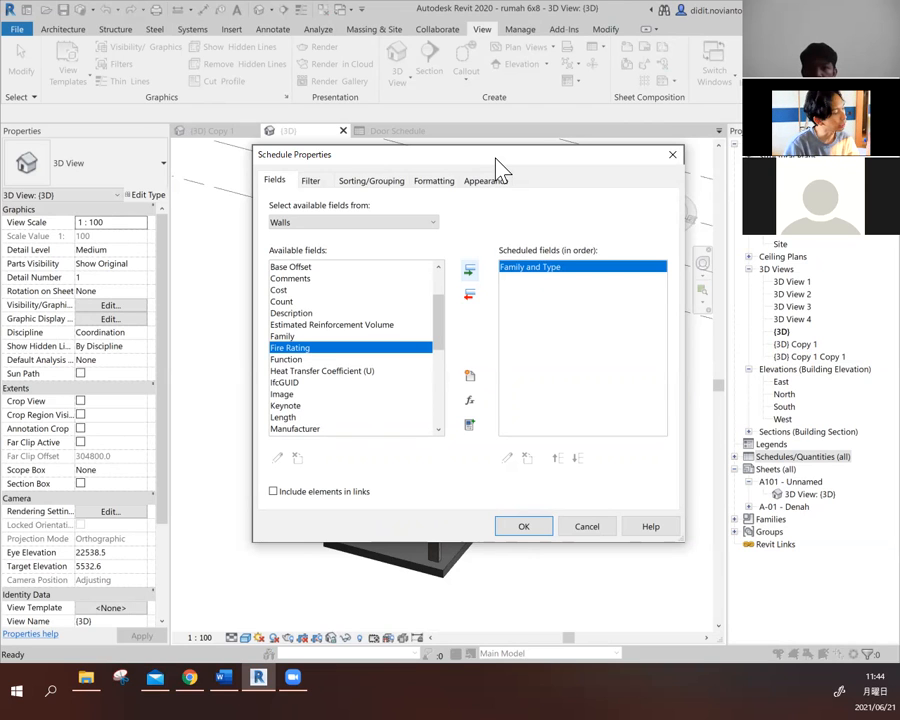
pyautogui.moveTo(496, 158); pyautogui.dragTo(471, 209)
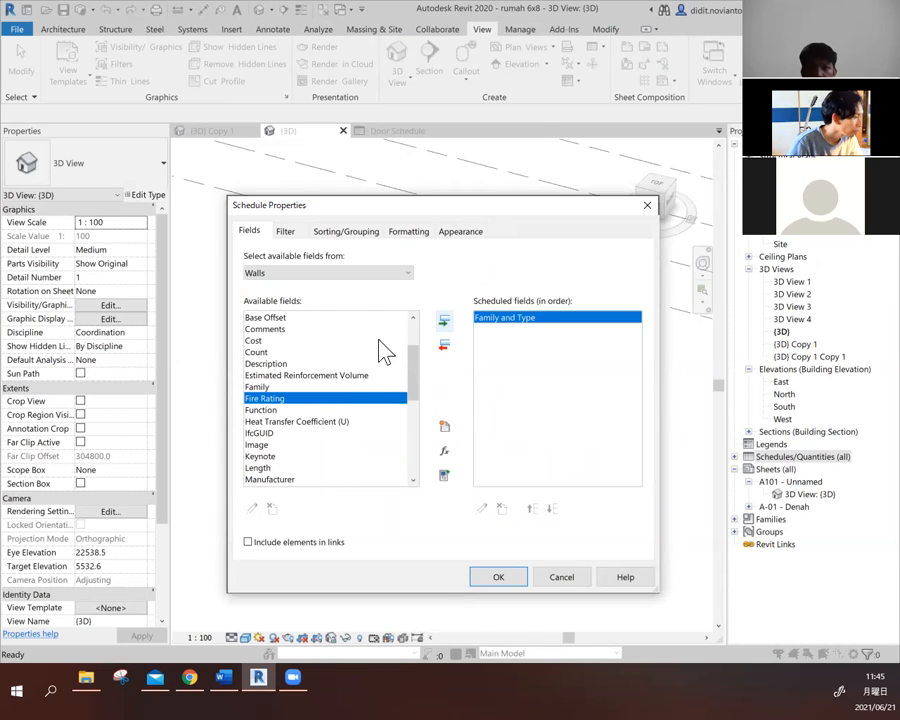
pyautogui.click(260, 341)
pyautogui.click(443, 322)
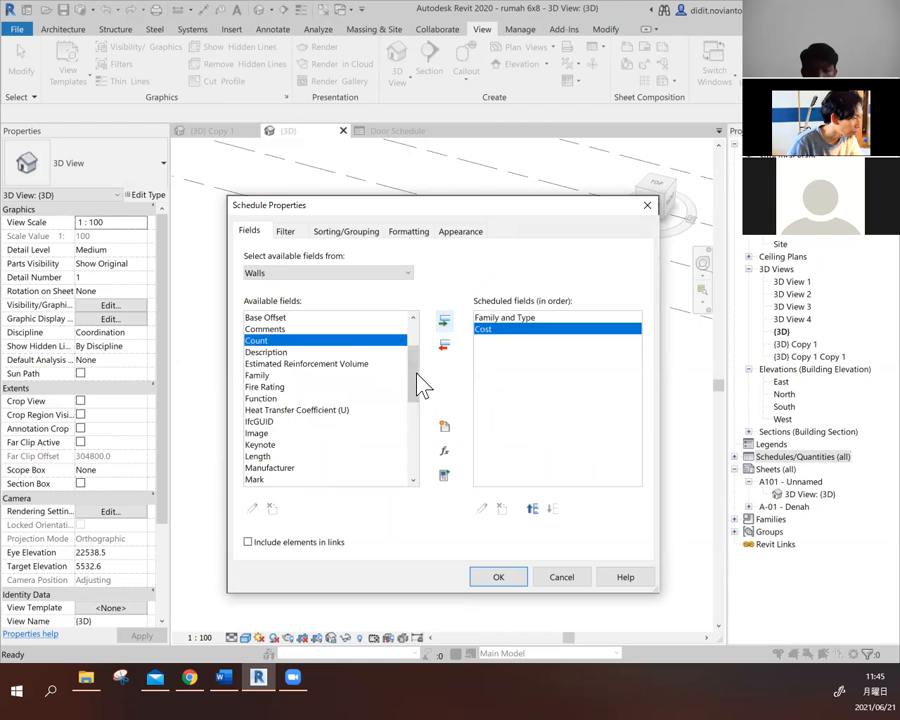
# - Add the Area field to the wall schedule after Cost
pyautogui.moveTo(418, 388); pyautogui.dragTo(416, 352)
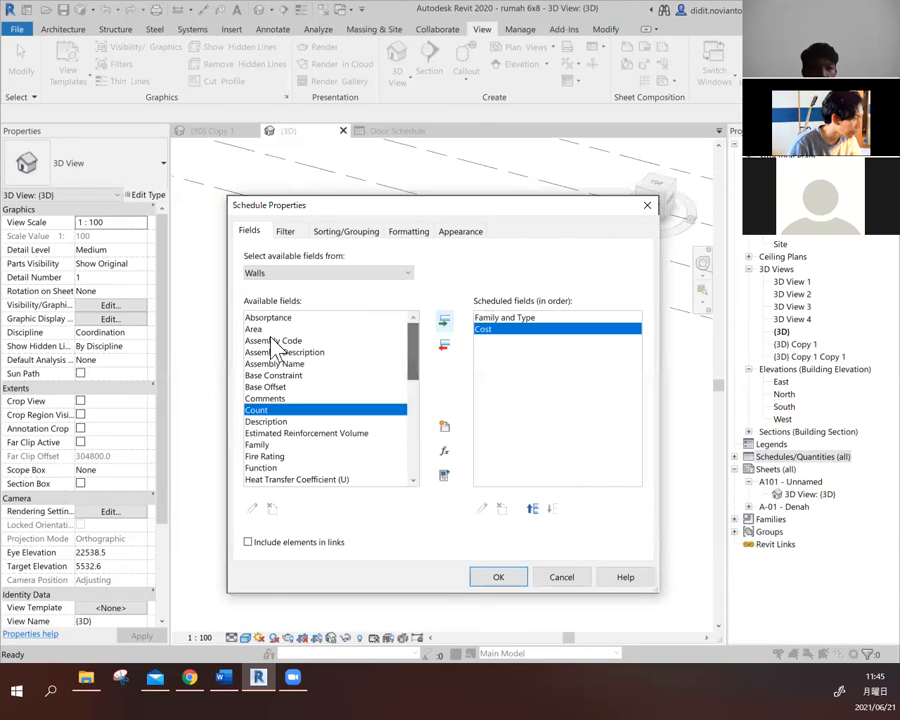
pyautogui.click(258, 331)
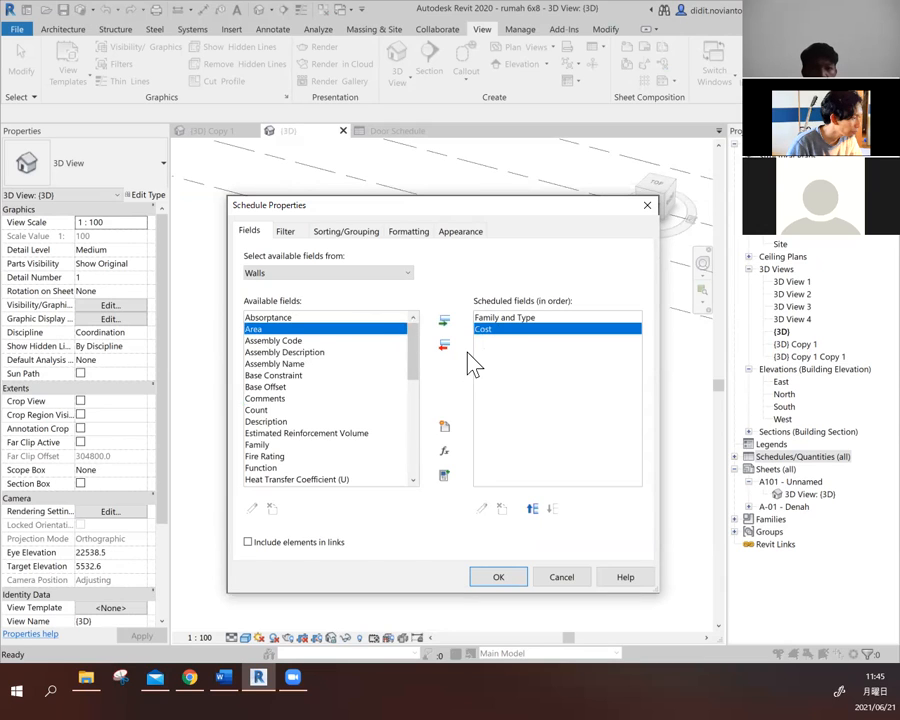
pyautogui.click(446, 324)
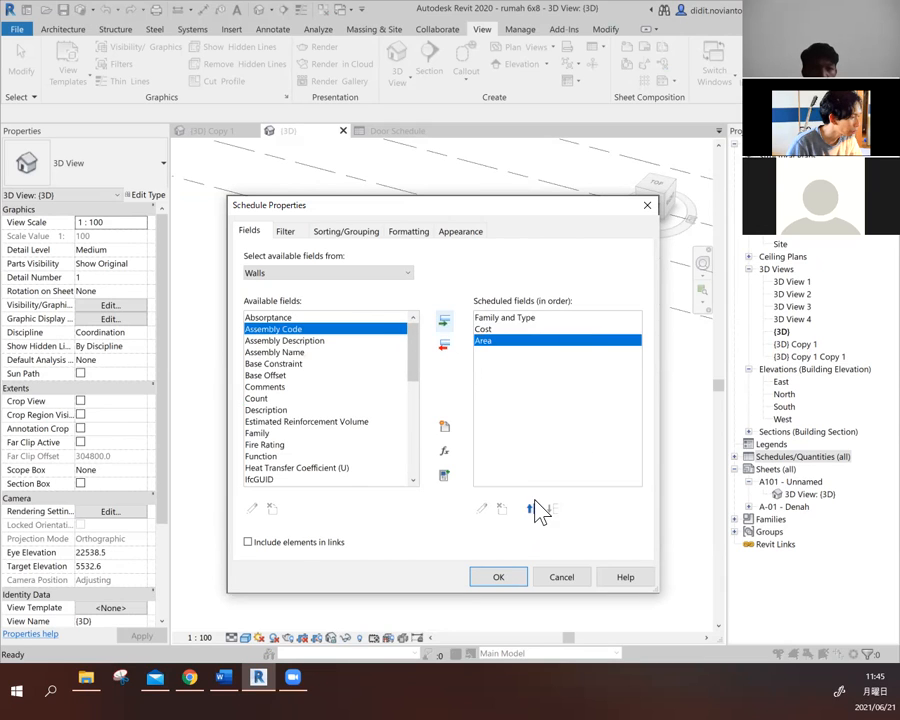
pyautogui.moveTo(419, 358)
pyautogui.mouseDown()
pyautogui.moveTo(418, 422)
pyautogui.moveTo(414, 362)
pyautogui.mouseUp()
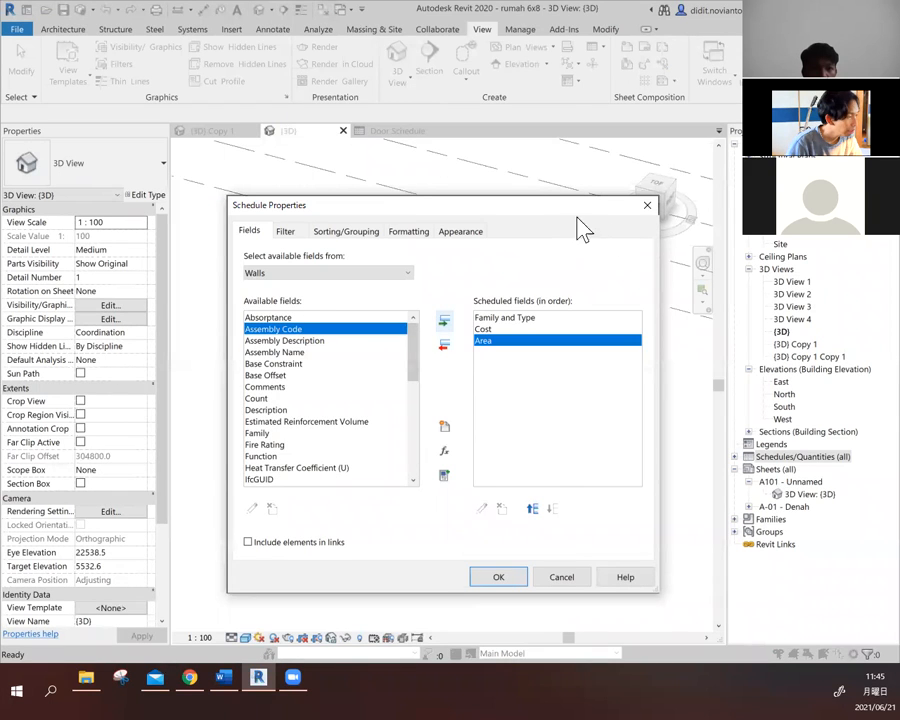
pyautogui.moveTo(556, 205); pyautogui.dragTo(547, 192)
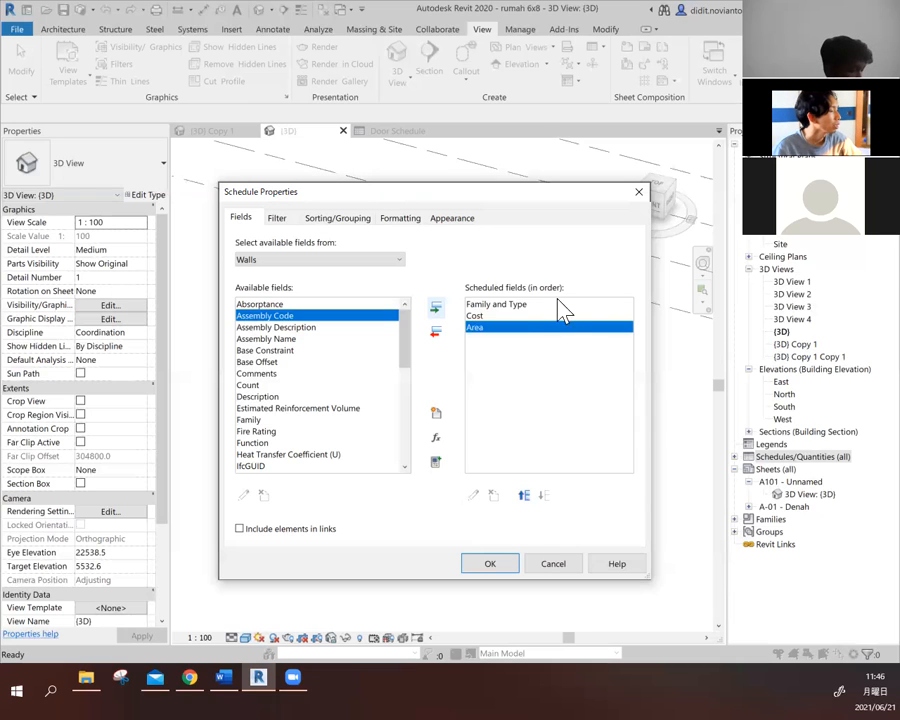
pyautogui.click(482, 317)
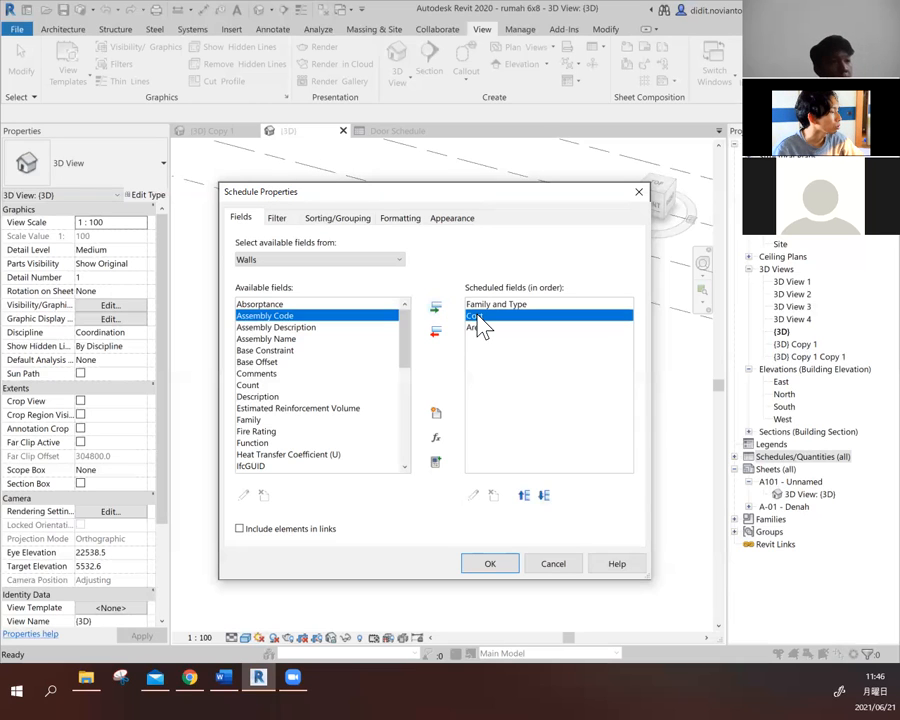
pyautogui.click(494, 328)
pyautogui.click(478, 316)
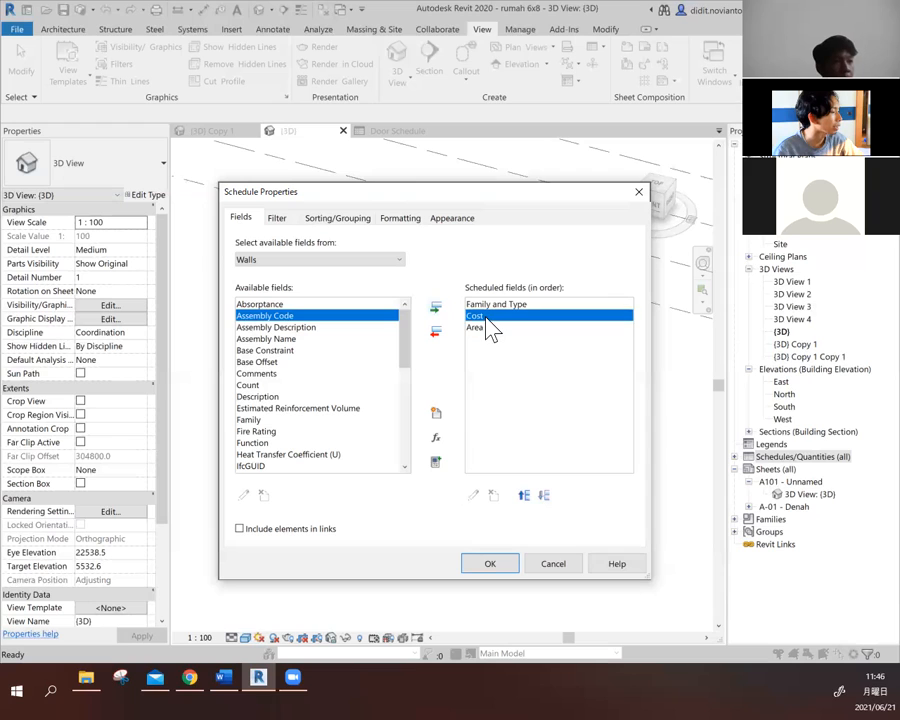
pyautogui.click(489, 329)
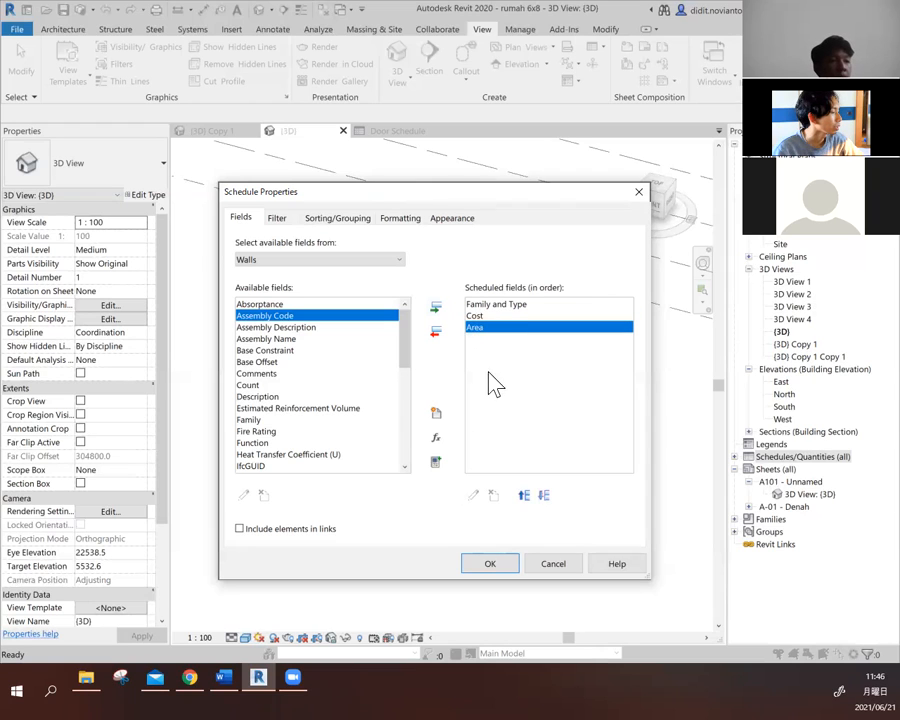
# - Start a formula-based calculated value for the wall schedule and name it Total harga dinding
pyautogui.click(440, 440)
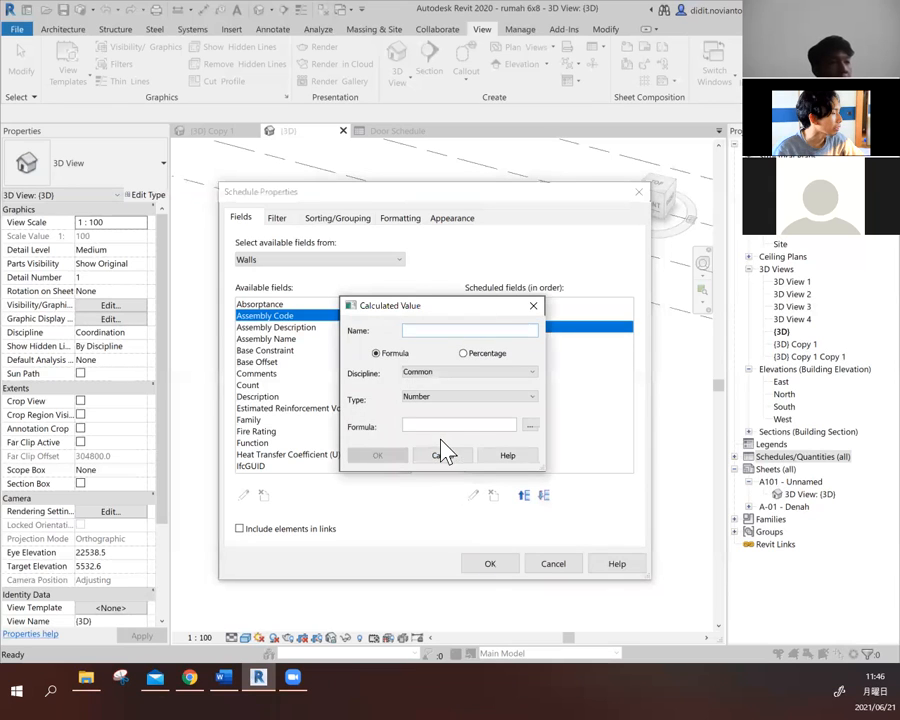
pyautogui.write('Total dinding')
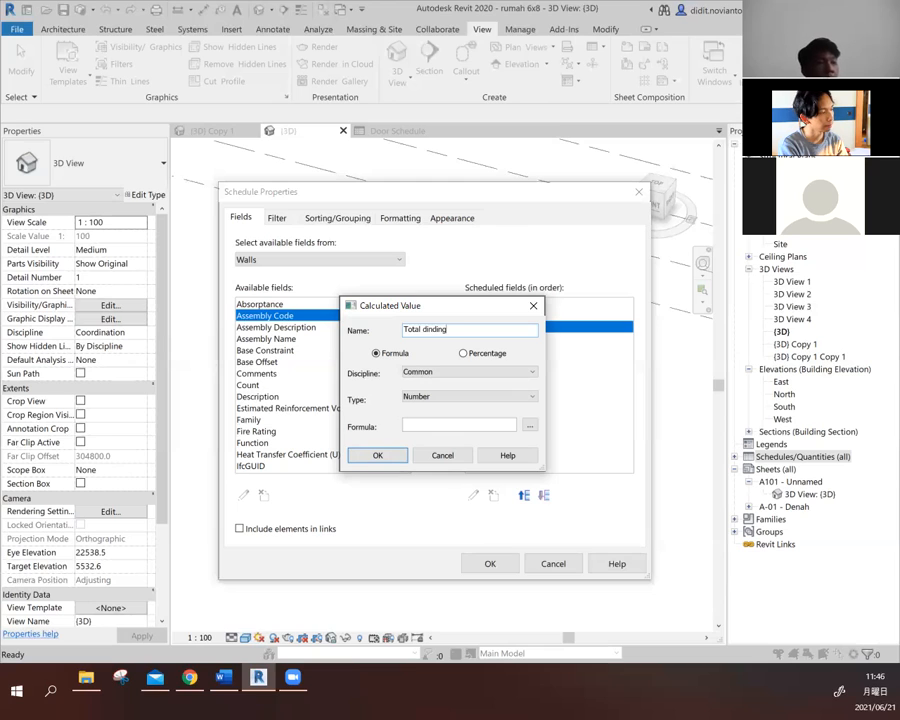
pyautogui.press('BackSpace')
pyautogui.press('BackSpace')
pyautogui.press('BackSpace')
pyautogui.press('BackSpace')
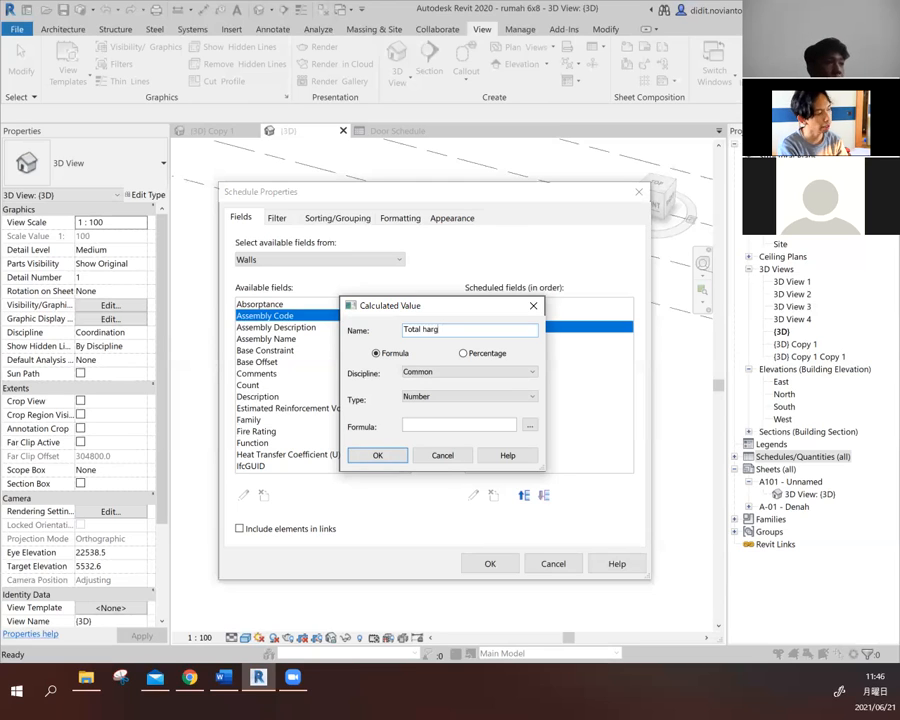
pyautogui.write('nding')
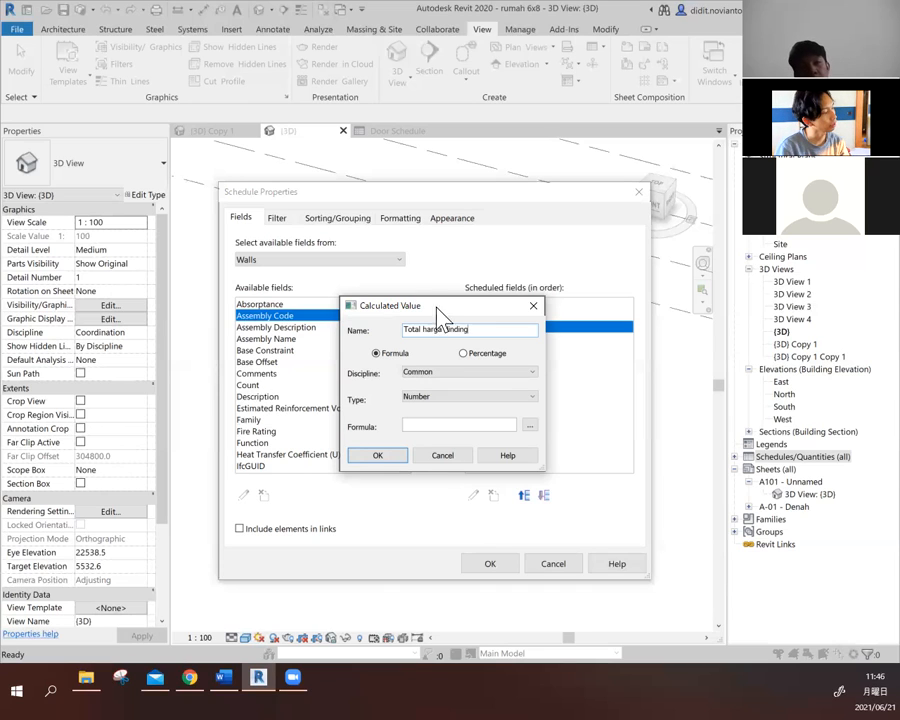
# - Rename the calculated value Total wall cost and set its discipline to Common and its type to Currency
pyautogui.moveTo(470, 329); pyautogui.dragTo(424, 331)
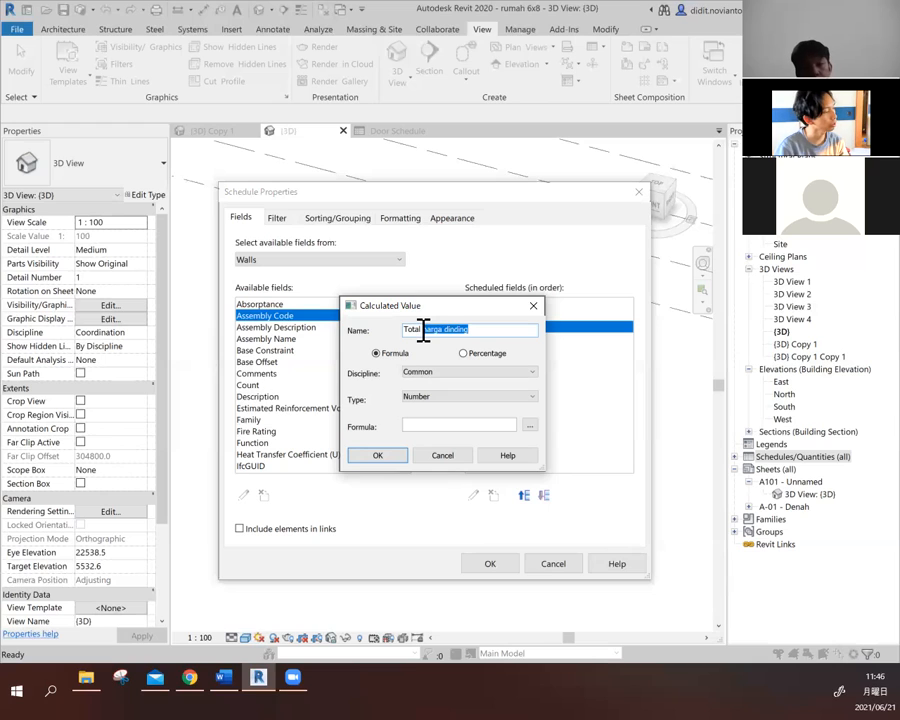
pyautogui.write('wall cost')
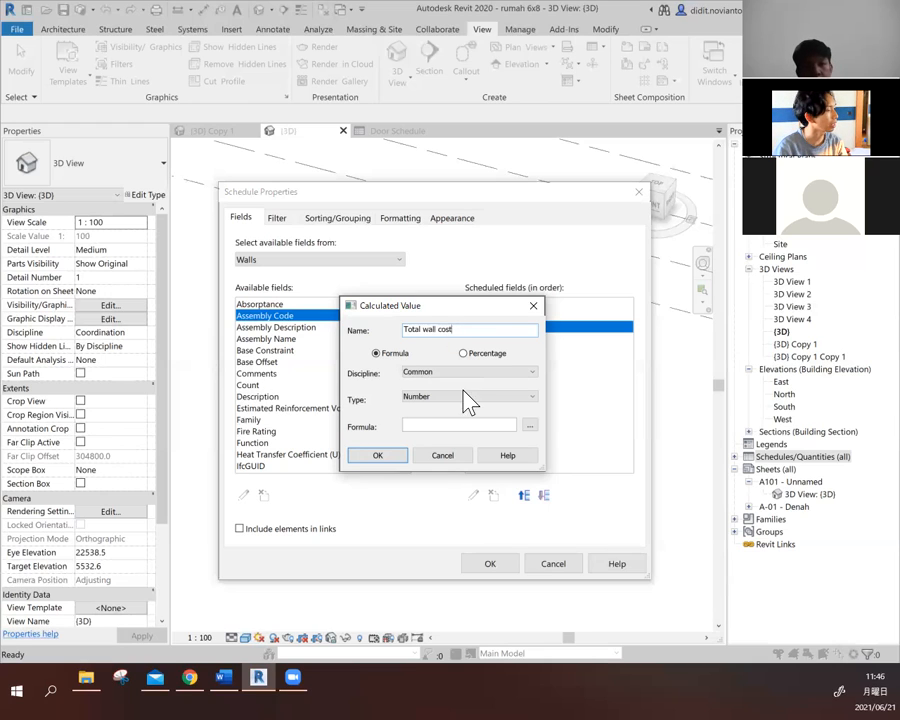
pyautogui.click(432, 376)
pyautogui.click(432, 380)
pyautogui.click(432, 375)
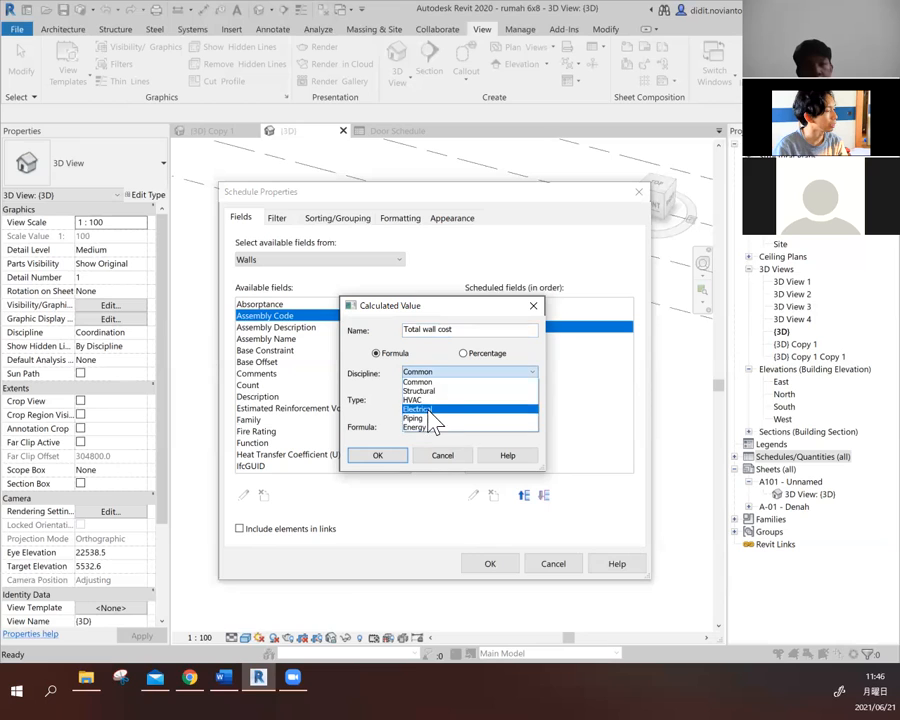
pyautogui.click(432, 382)
pyautogui.click(445, 395)
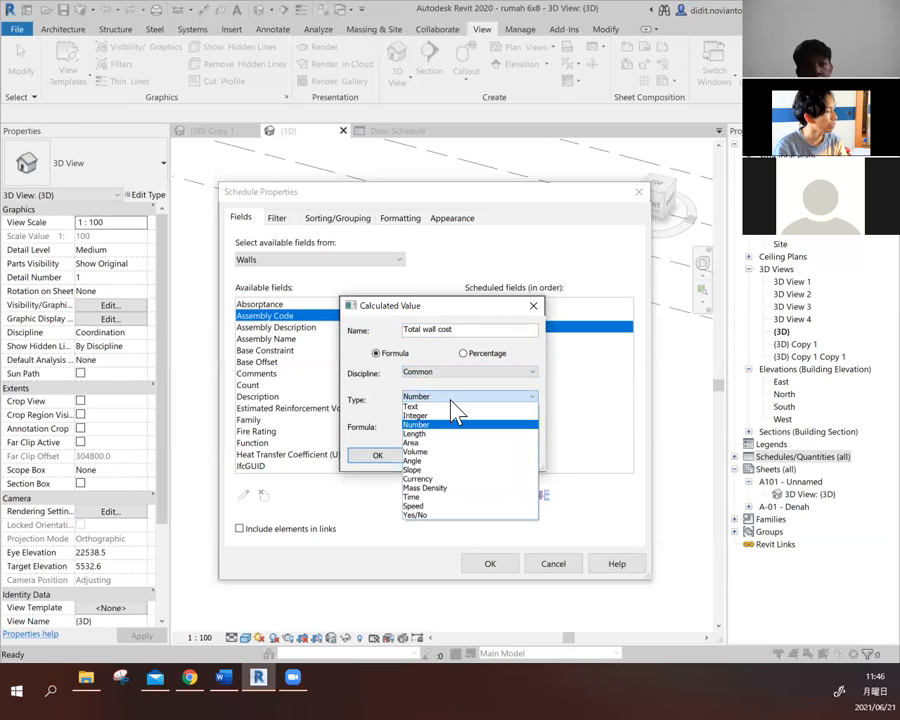
pyautogui.click(482, 480)
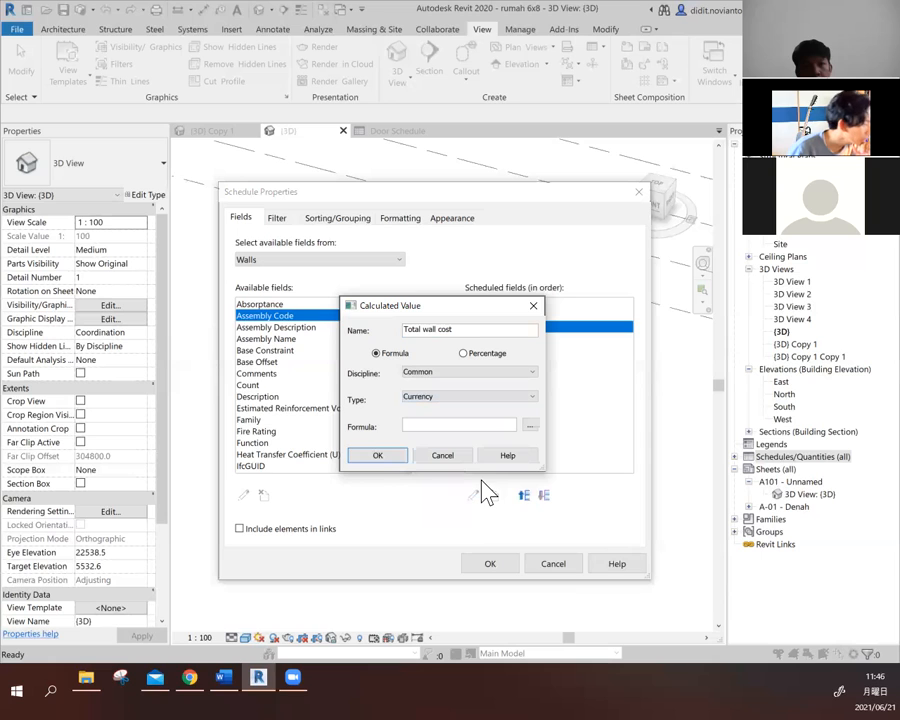
pyautogui.click(424, 405)
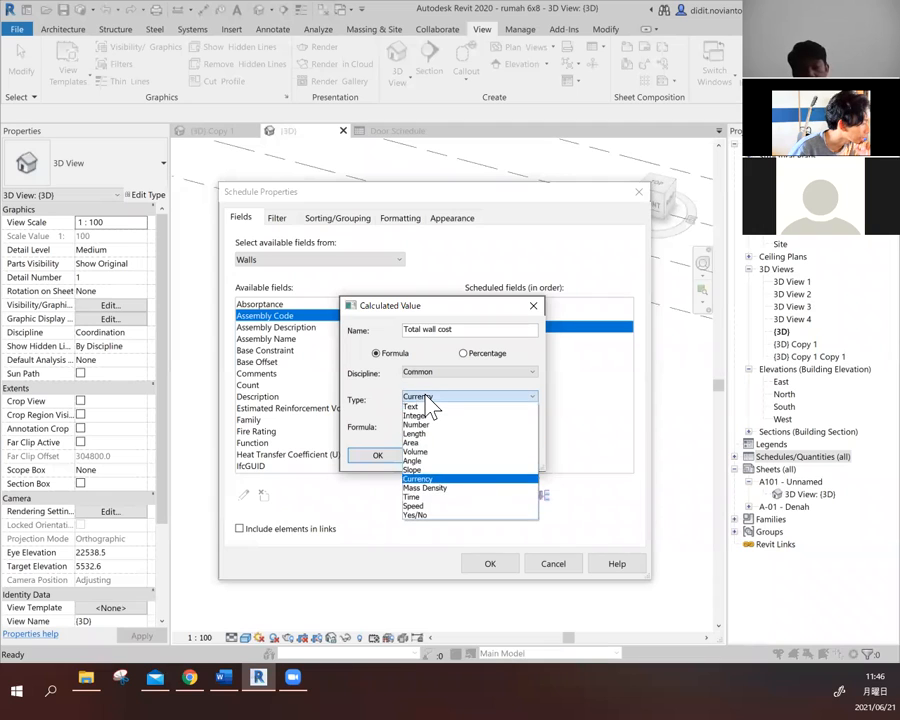
pyautogui.click(426, 397)
pyautogui.click(452, 415)
# - Build the Total wall cost formula as Cost*Area from the schedule's fields
pyautogui.click(474, 427)
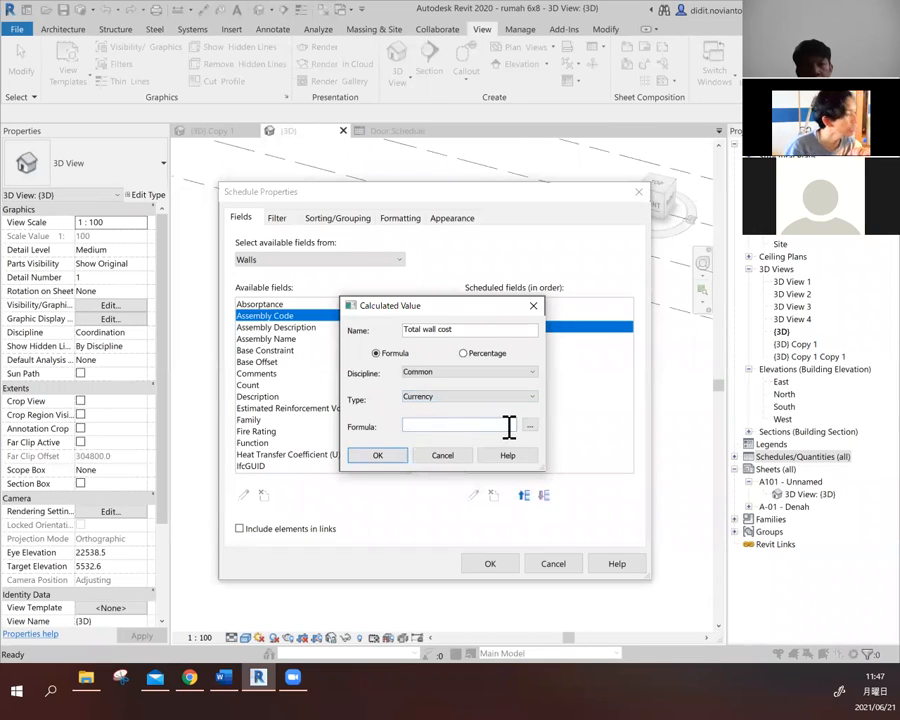
pyautogui.click(530, 427)
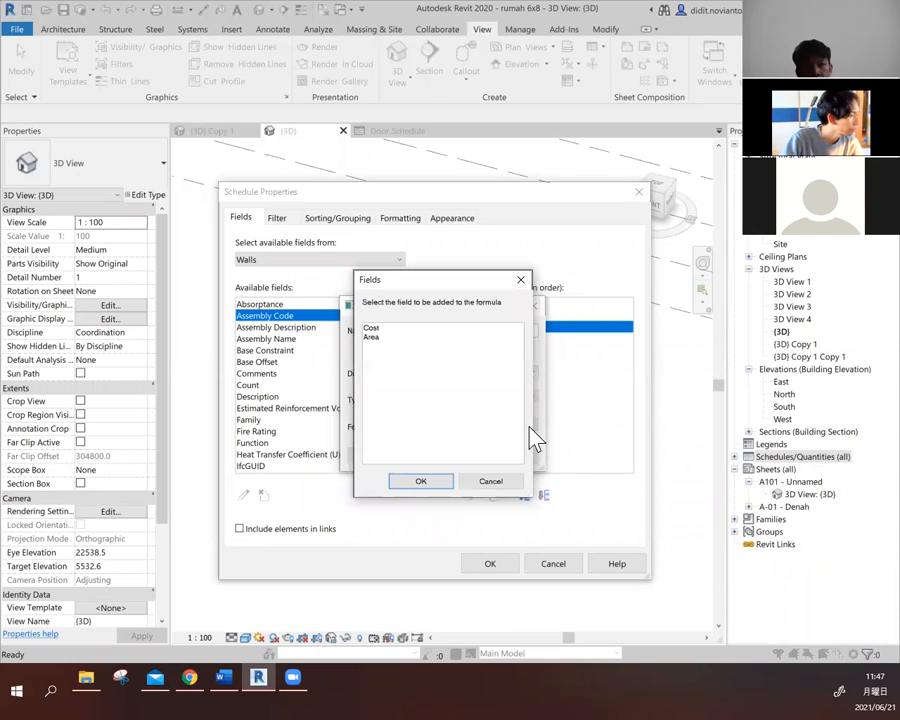
pyautogui.moveTo(476, 283); pyautogui.dragTo(619, 269)
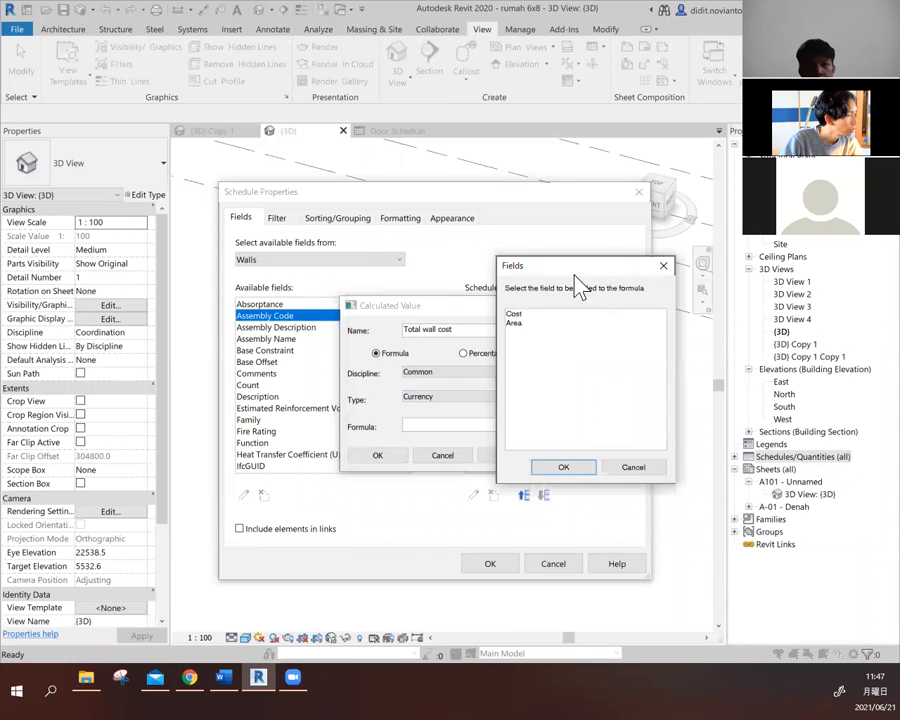
pyautogui.click(520, 318)
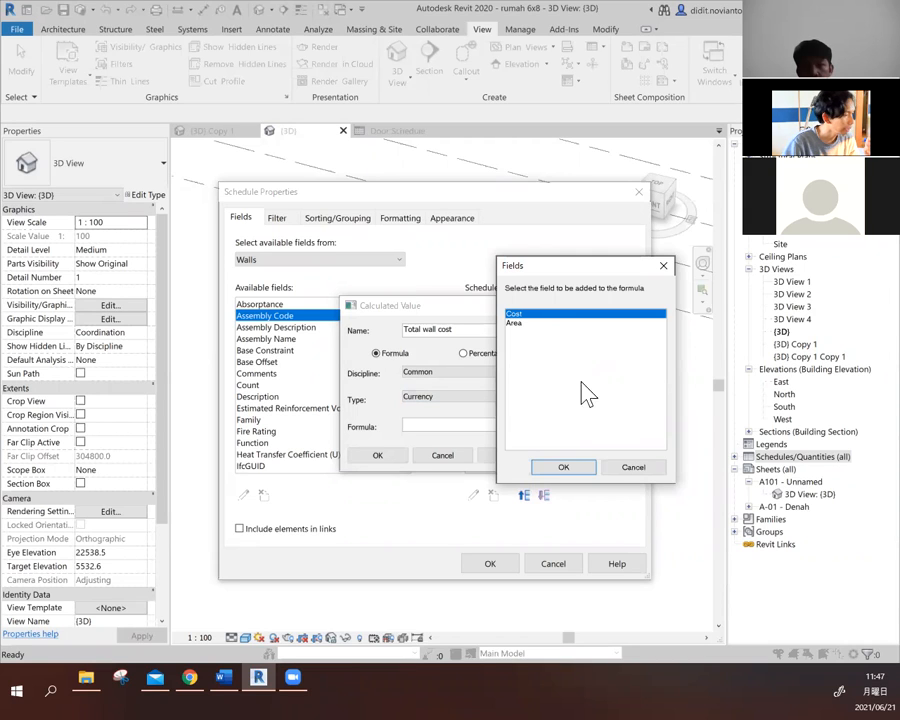
pyautogui.click(585, 474)
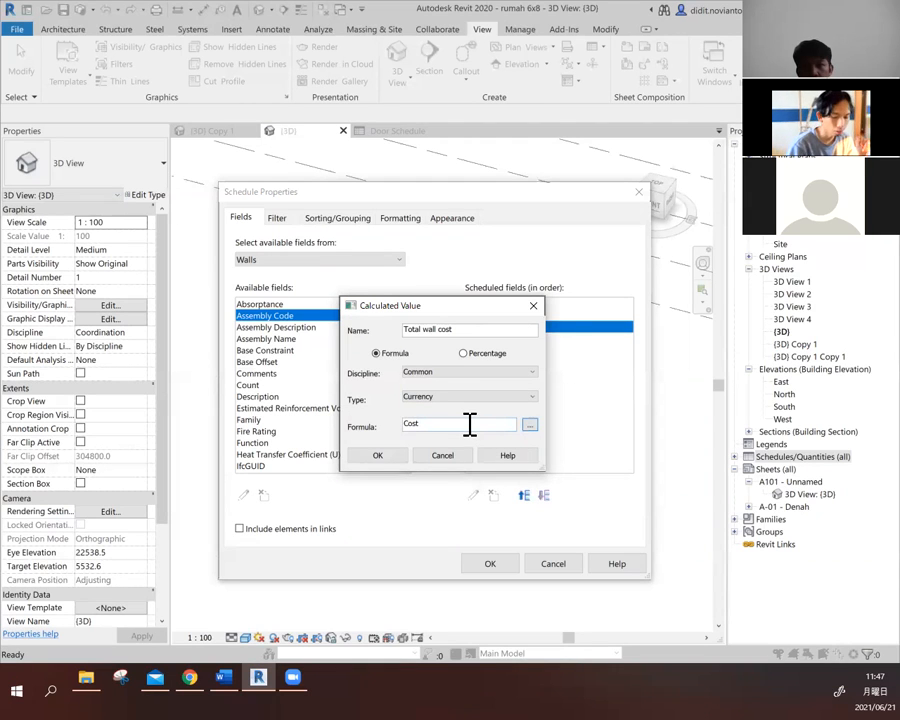
pyautogui.write('*')
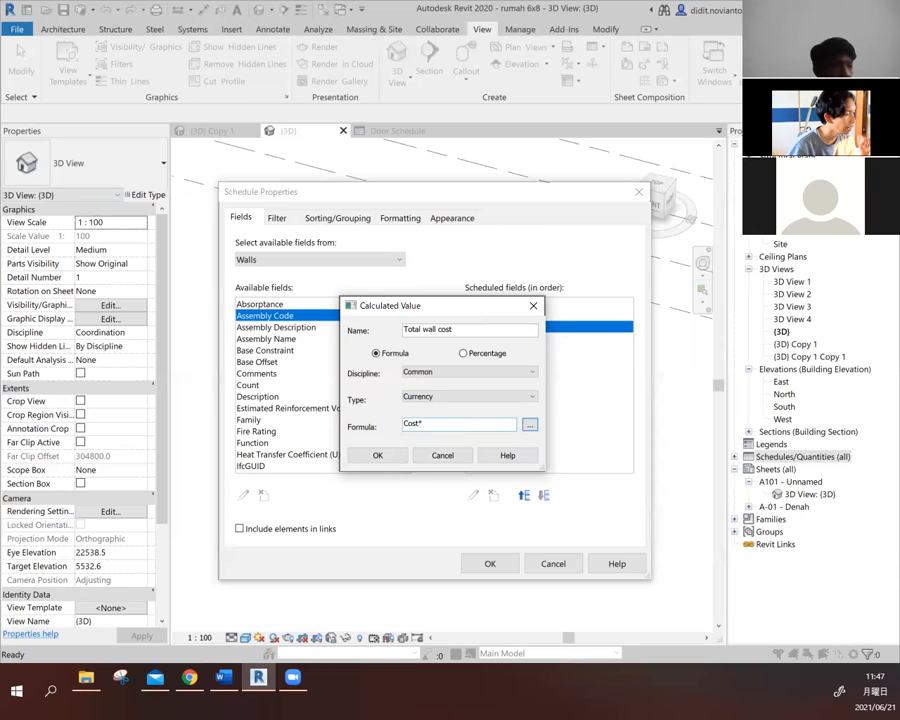
pyautogui.click(530, 424)
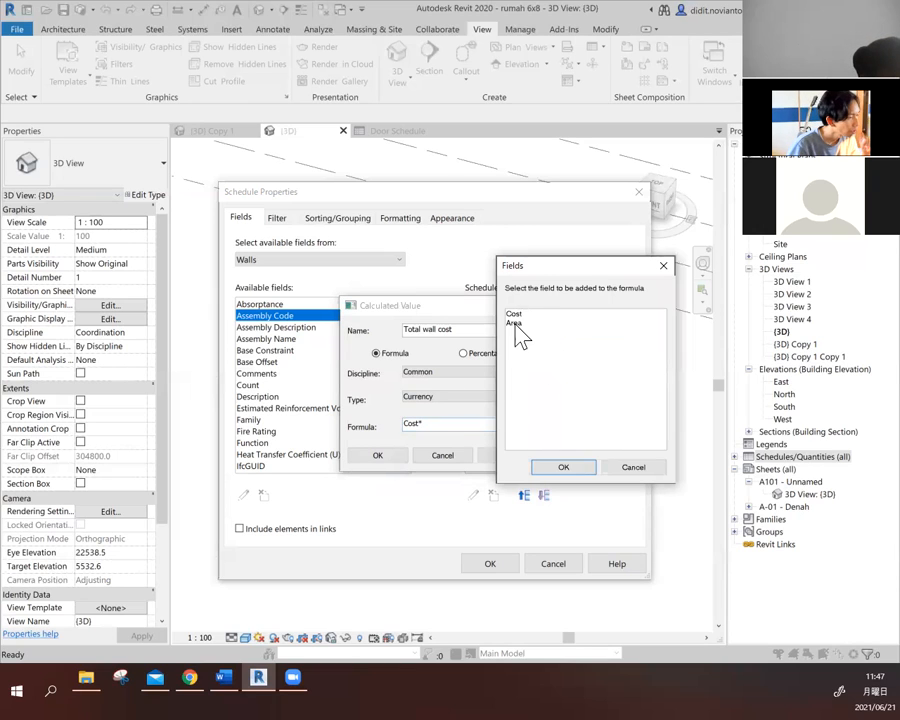
pyautogui.click(515, 323)
pyautogui.click(576, 470)
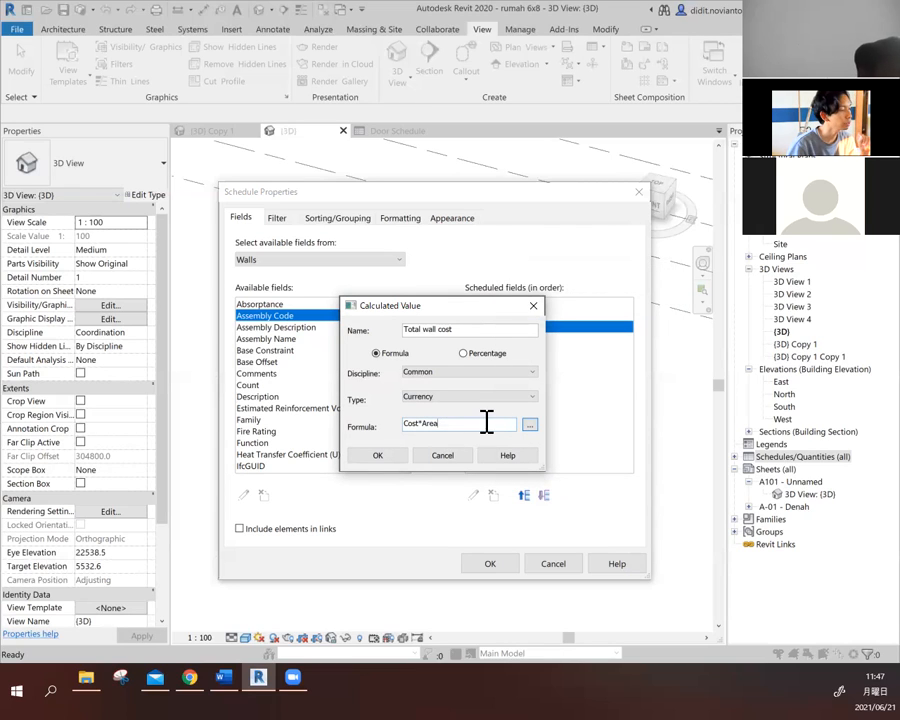
# - Complete the formula as Cost*Area/1m^2, add the calculated value, and create the wall schedule
pyautogui.write('/')
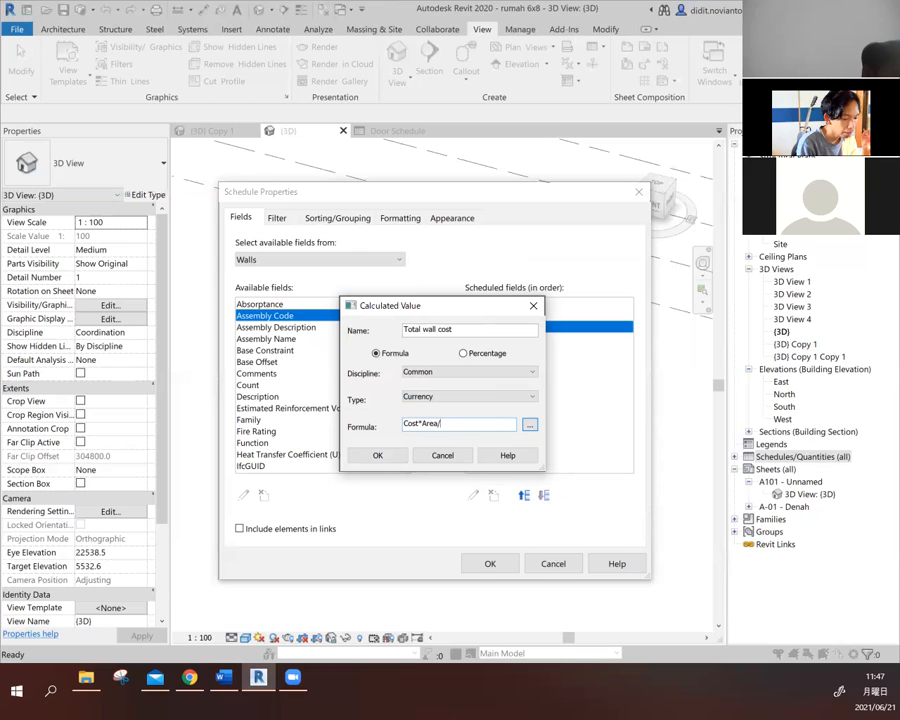
pyautogui.write('m')
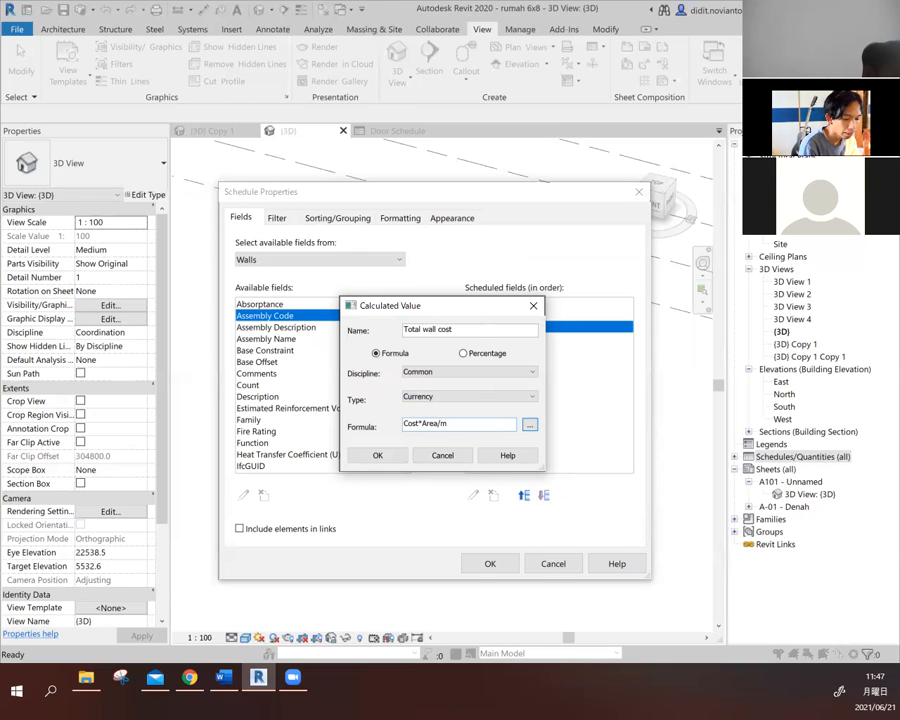
pyautogui.write('^2')
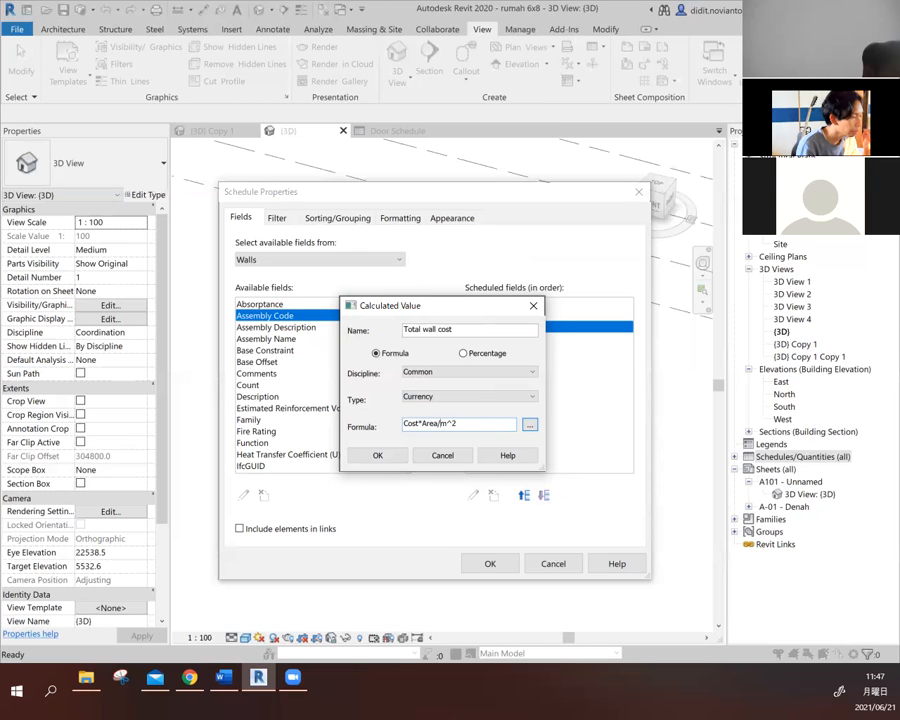
pyautogui.write('1')
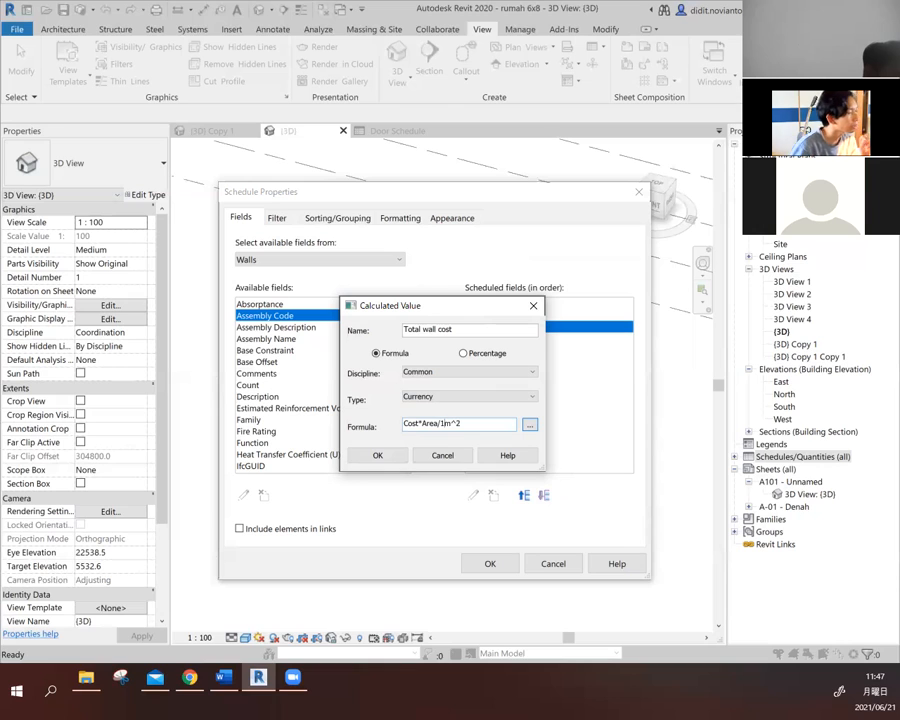
pyautogui.moveTo(474, 423); pyautogui.dragTo(441, 424)
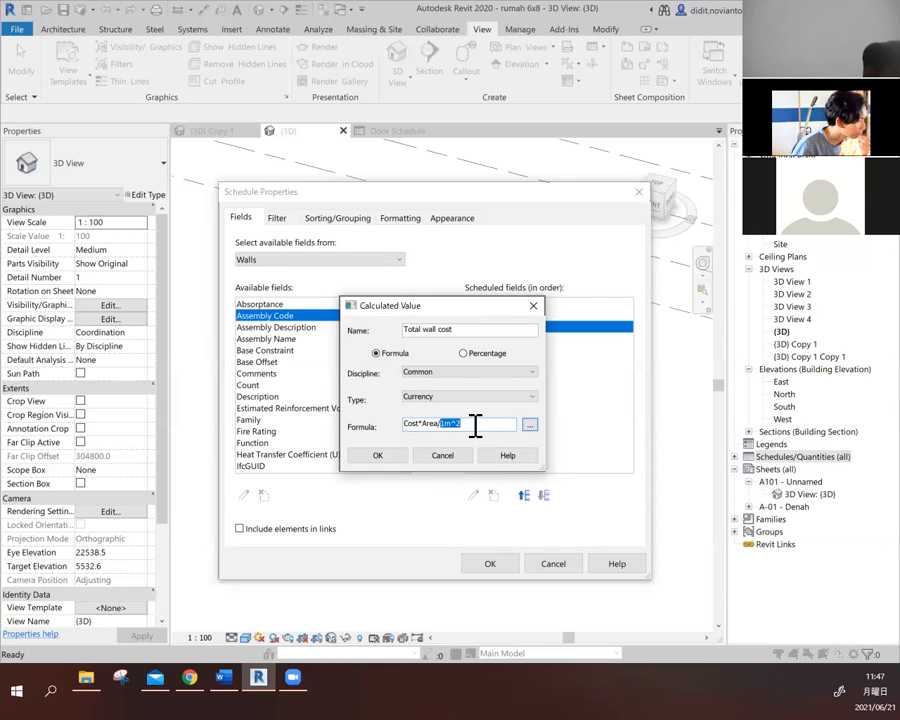
pyautogui.click(435, 428)
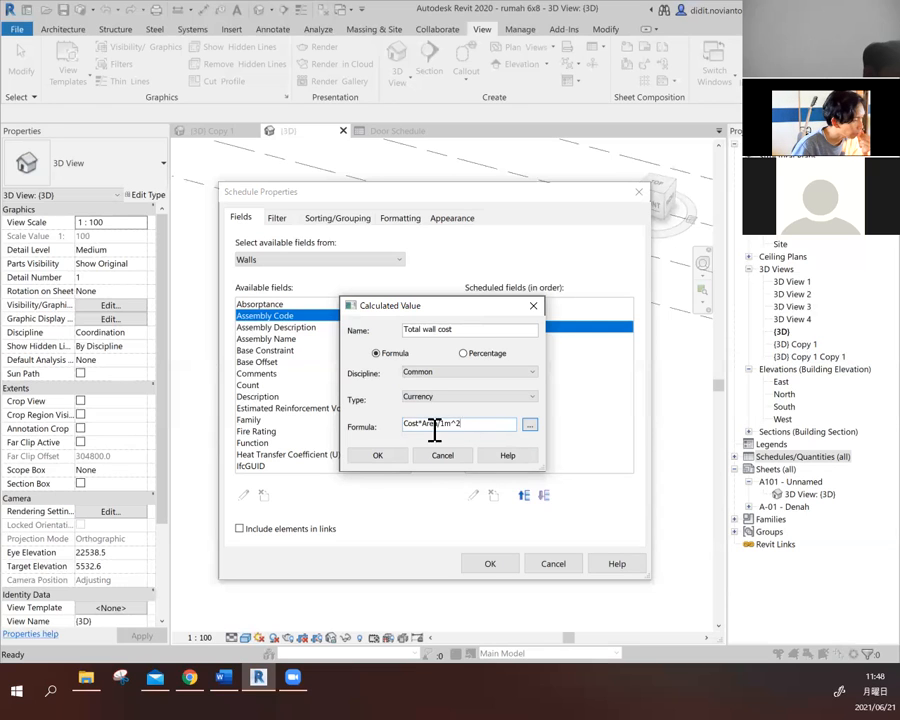
pyautogui.click(378, 456)
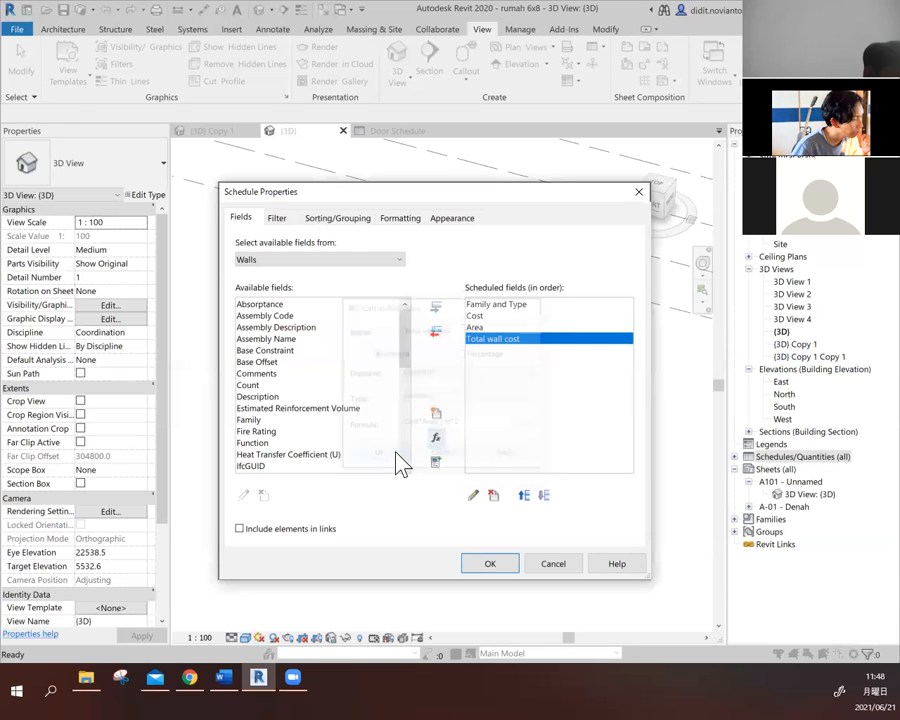
pyautogui.click(490, 563)
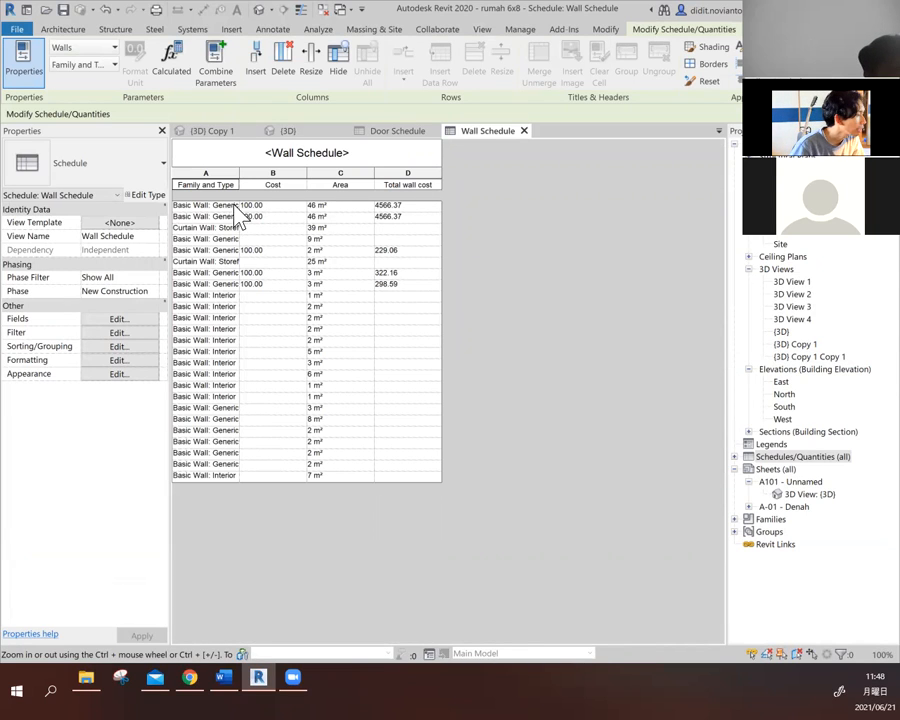
# - Widen the Family and Type column and set the Cost of all Basic Wall: Generic - 200mm walls to 100000
pyautogui.moveTo(240, 173); pyautogui.dragTo(314, 173)
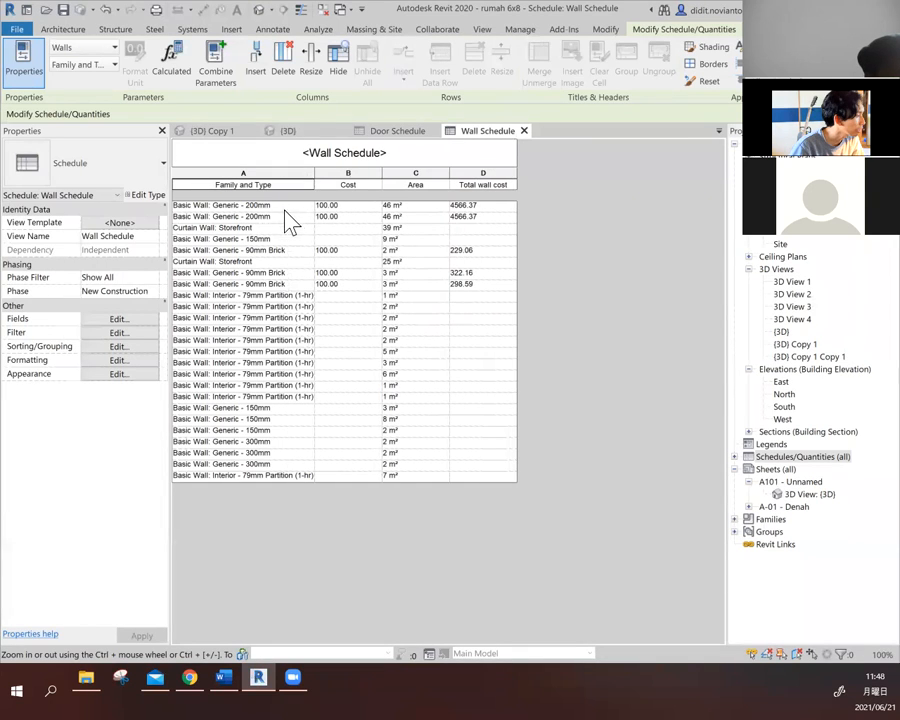
pyautogui.click(350, 205)
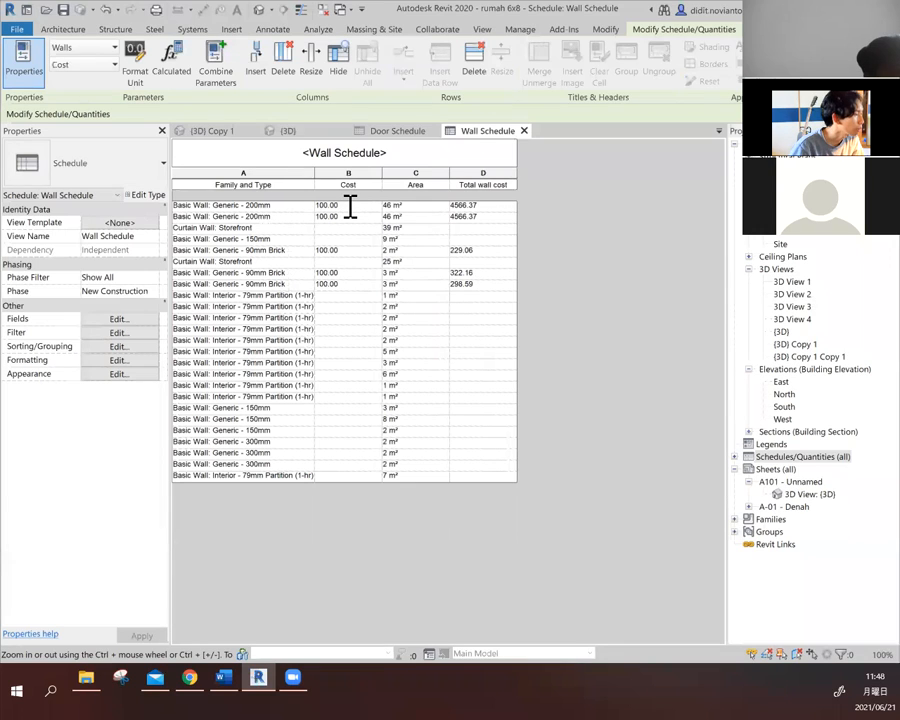
pyautogui.click(350, 205)
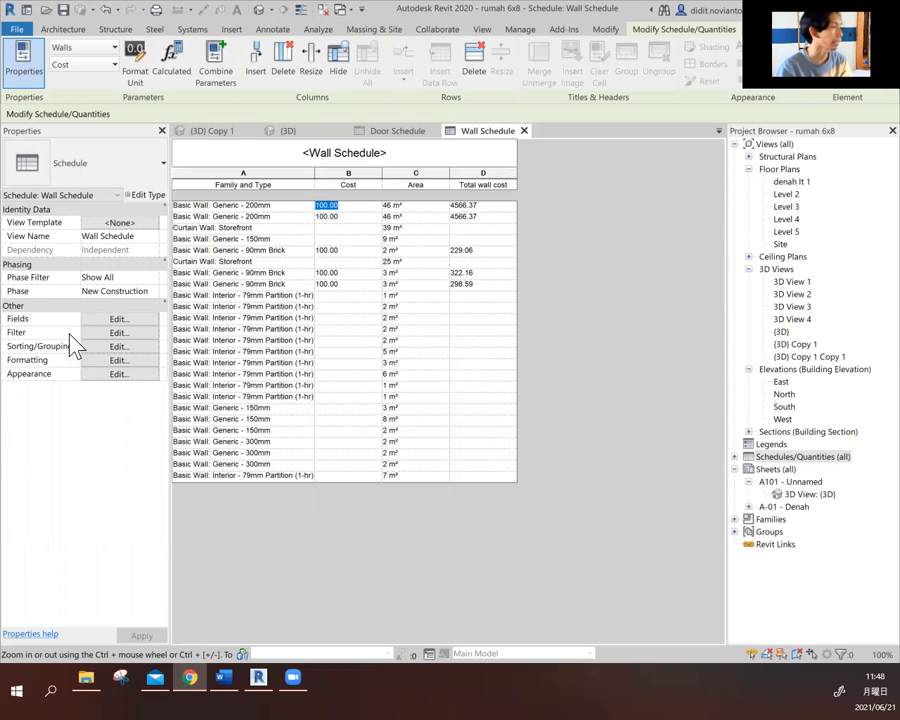
pyautogui.click(366, 204)
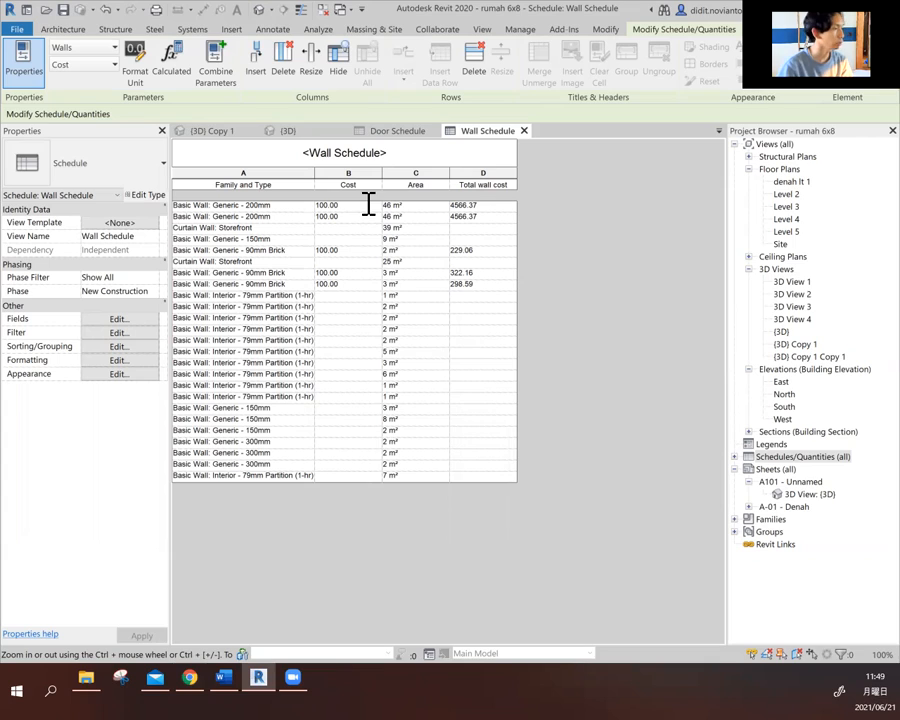
pyautogui.press('BackSpace')
pyautogui.press('BackSpace')
pyautogui.press('BackSpace')
pyautogui.press('BackSpace')
pyautogui.press('BackSpace')
pyautogui.press('BackSpace')
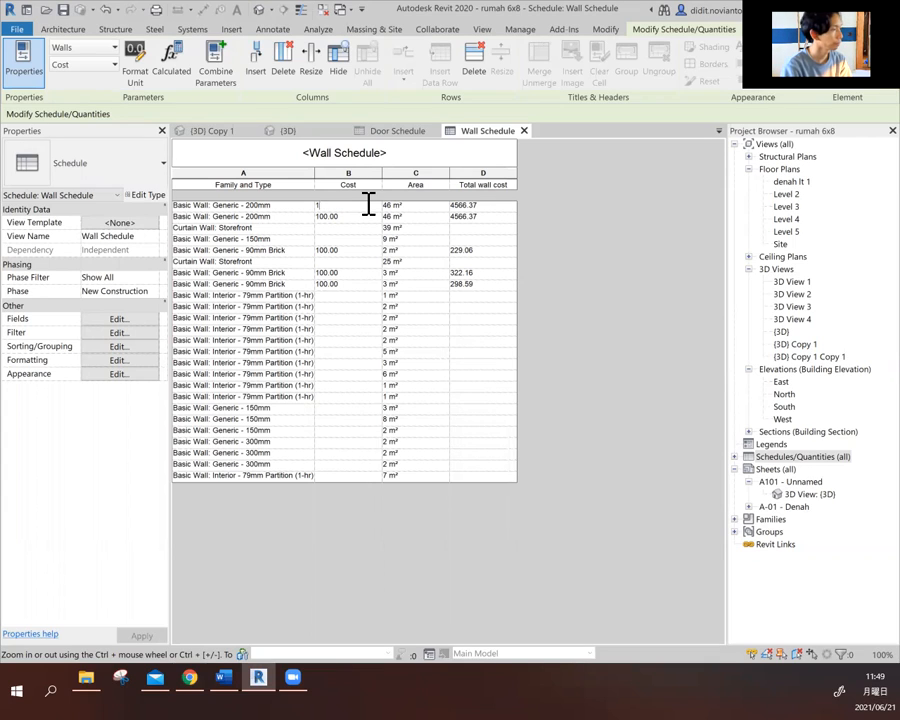
pyautogui.write('100')
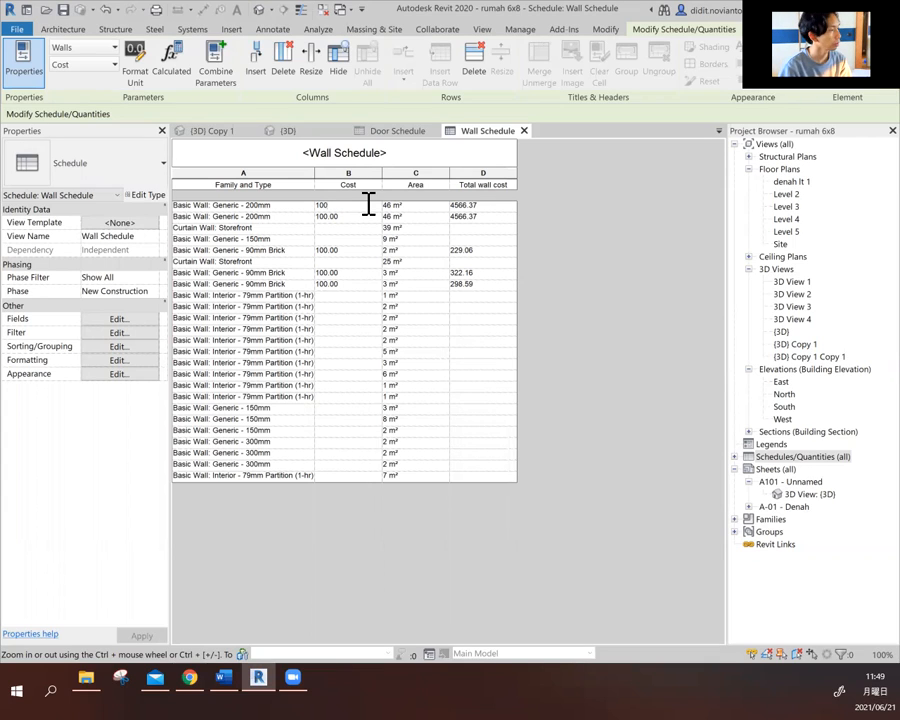
pyautogui.write('000')
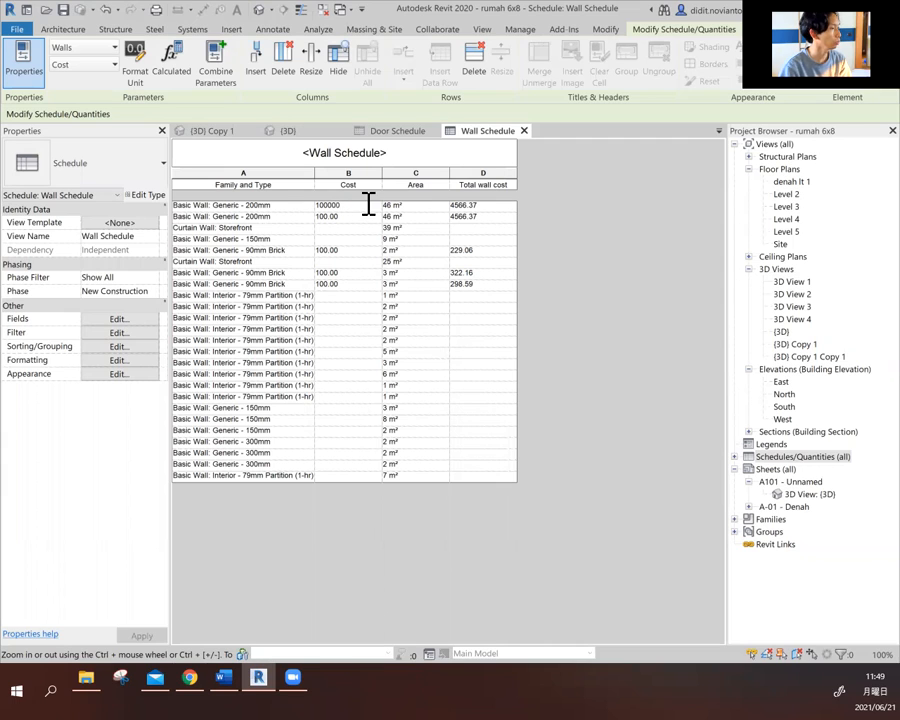
pyautogui.press('Return')
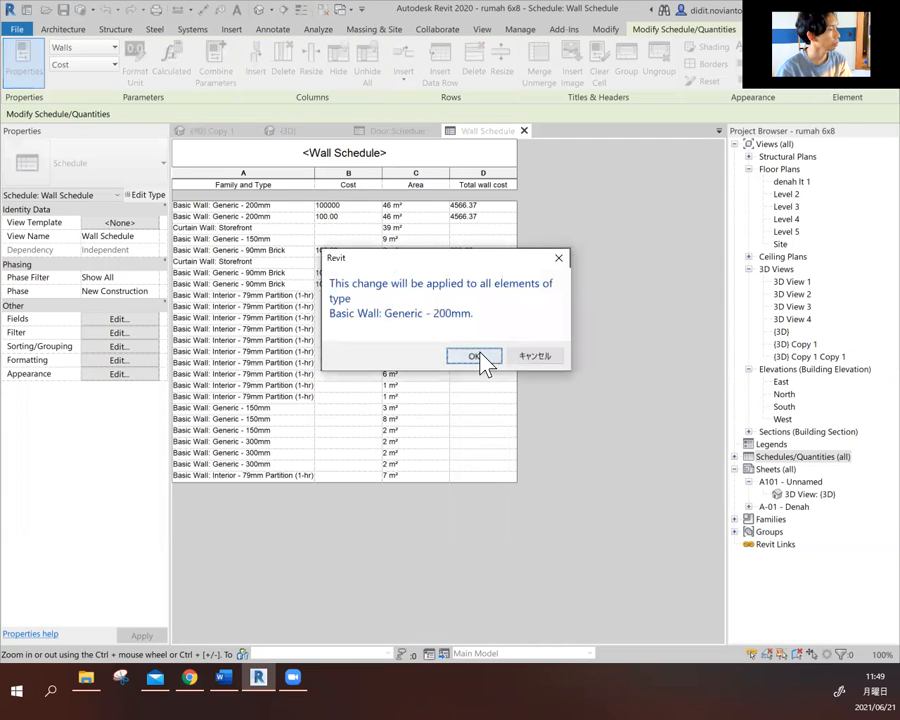
pyautogui.click(480, 354)
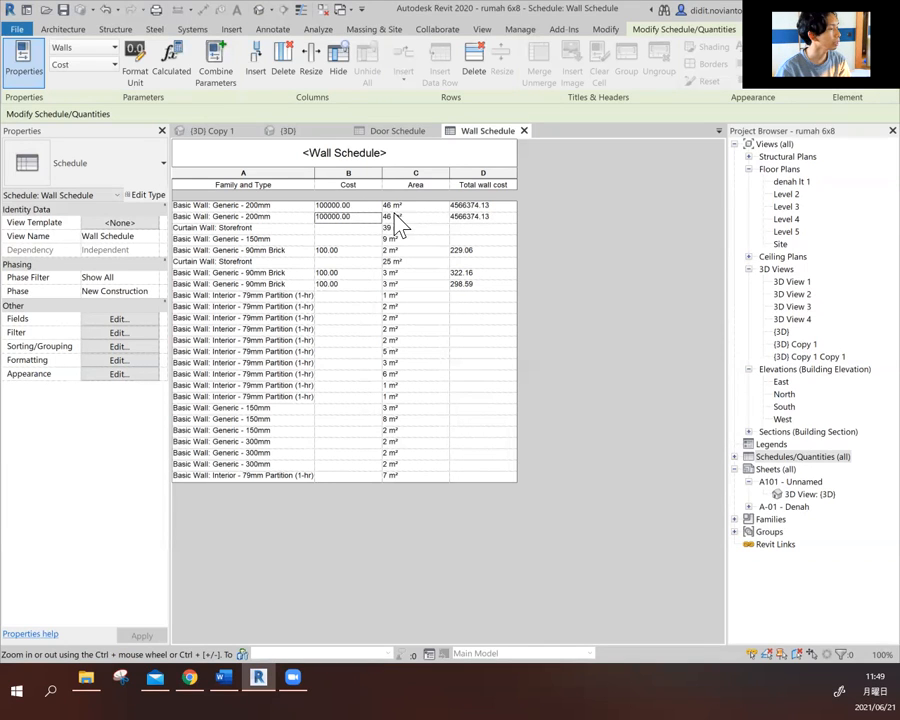
# - Examine the Area and Total wall cost values in the upper rows of the wall schedule
pyautogui.click(402, 206)
pyautogui.click(491, 207)
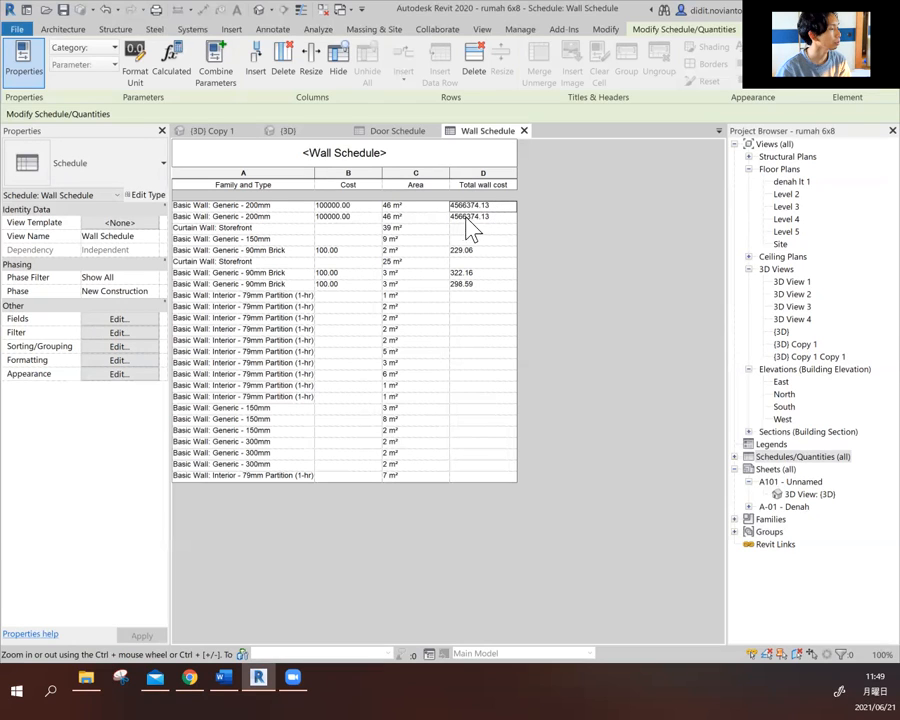
pyautogui.click(473, 216)
pyautogui.click(418, 217)
pyautogui.click(410, 230)
pyautogui.click(405, 241)
pyautogui.click(410, 261)
pyautogui.click(408, 284)
pyautogui.click(409, 205)
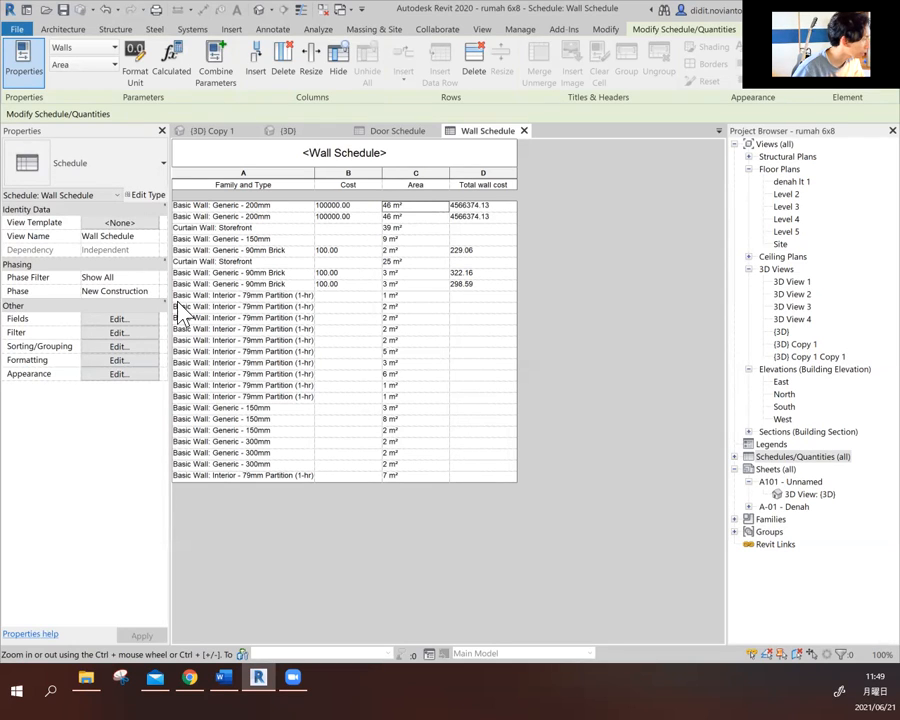
pyautogui.click(117, 361)
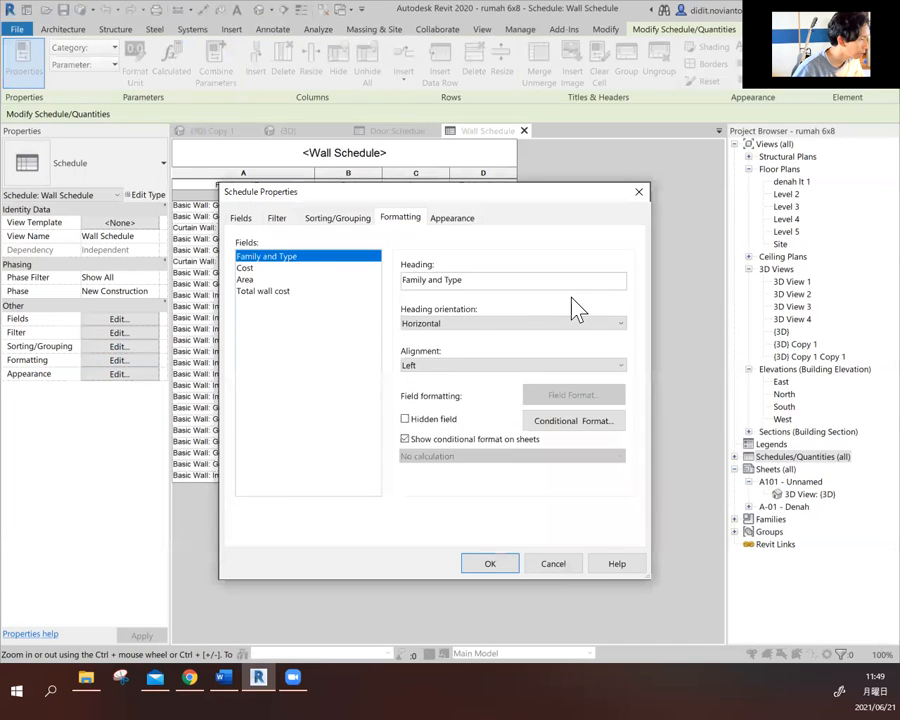
pyautogui.click(252, 281)
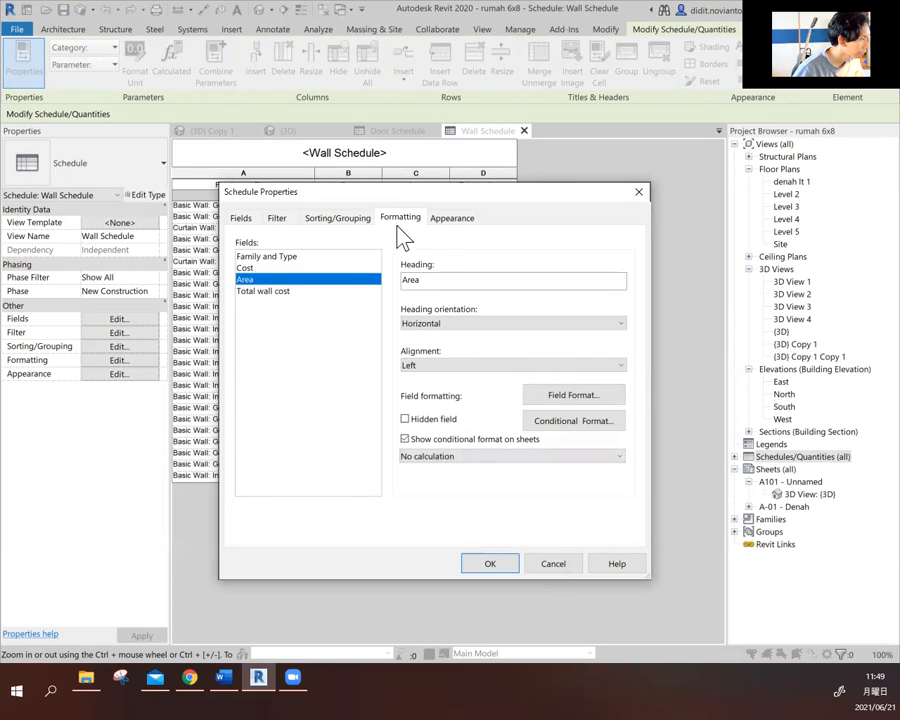
pyautogui.click(448, 220)
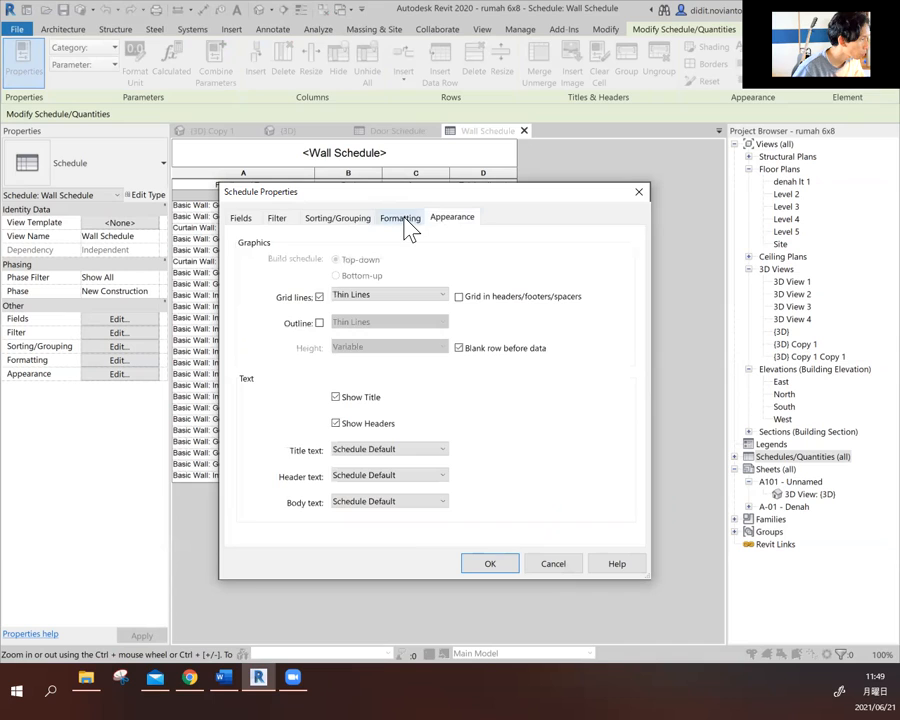
pyautogui.click(408, 220)
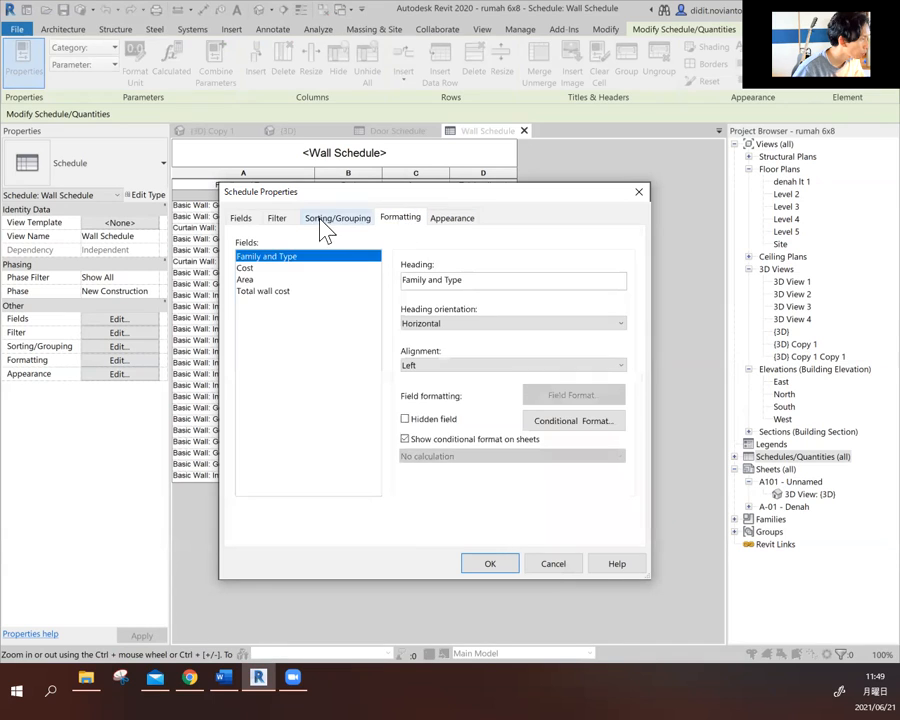
pyautogui.click(565, 421)
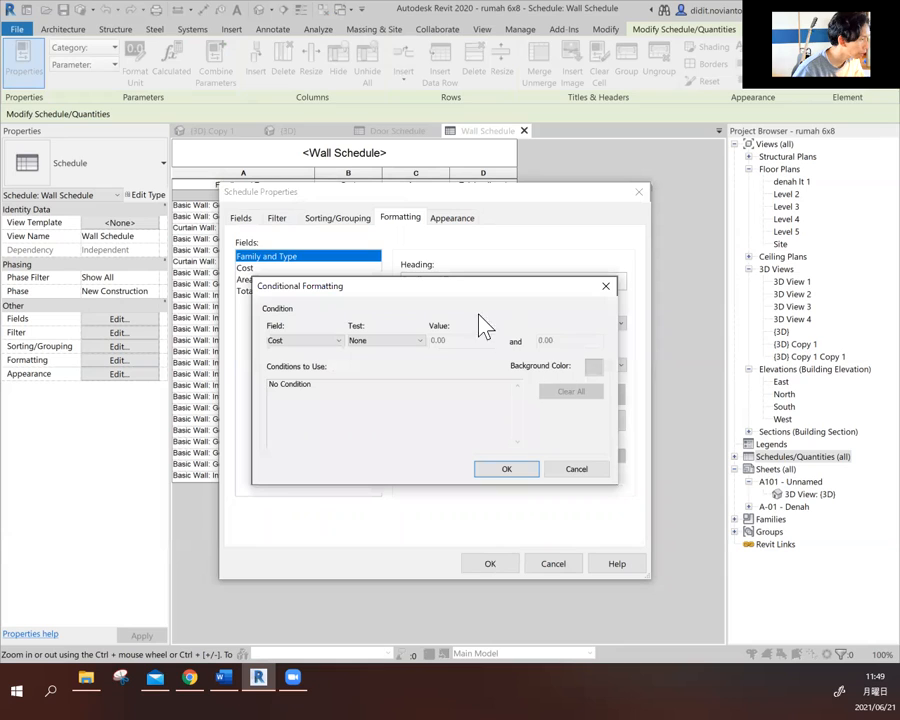
pyautogui.click(606, 287)
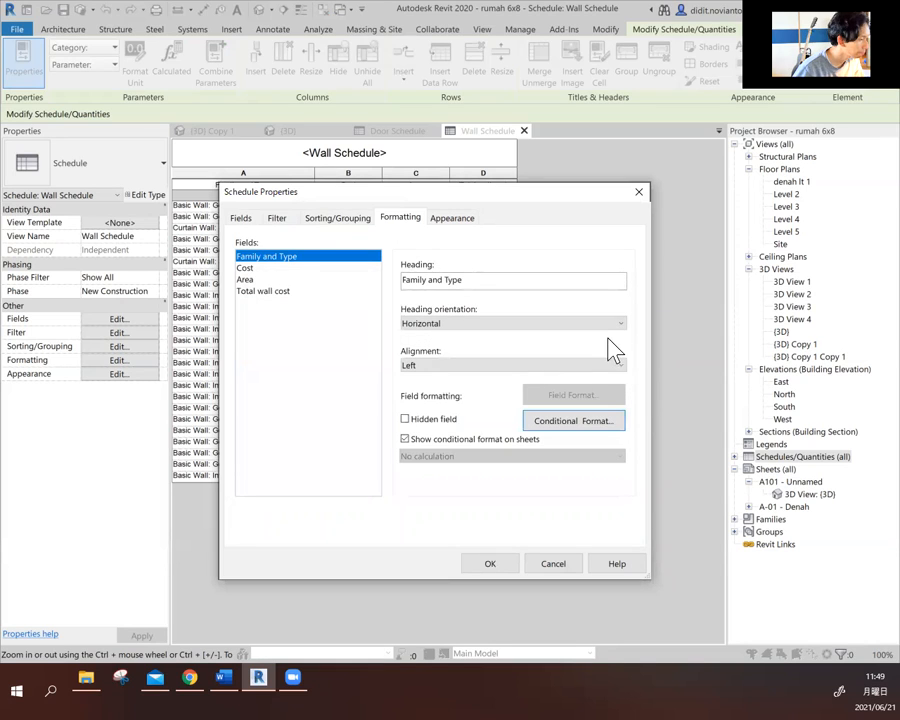
pyautogui.click(639, 192)
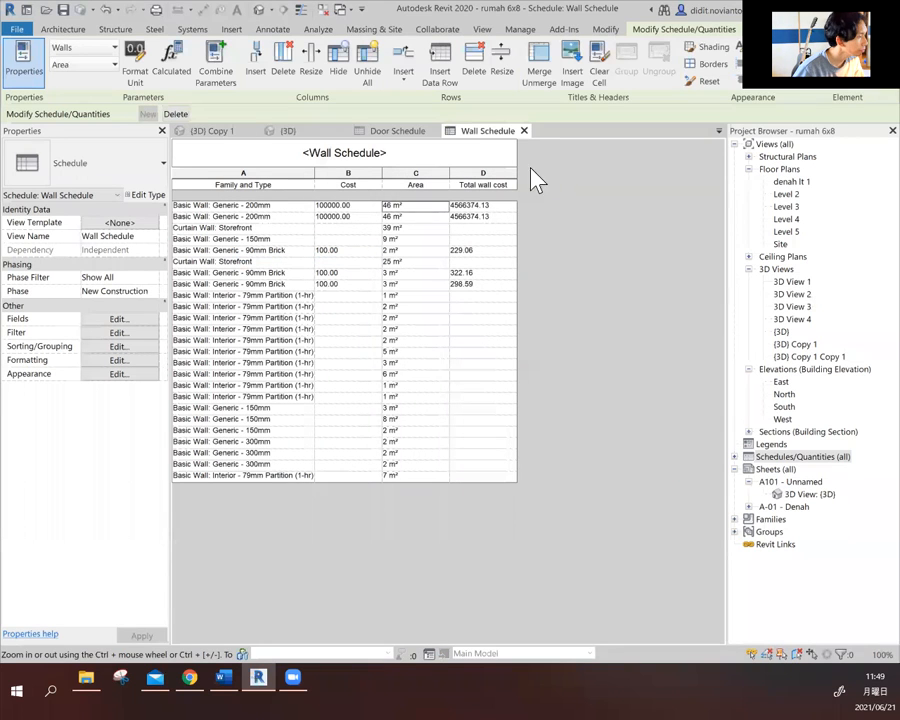
# - Set the Cost of all Curtain Wall: Storefront walls to 300000 in the wall schedule
pyautogui.click(457, 273)
pyautogui.click(331, 318)
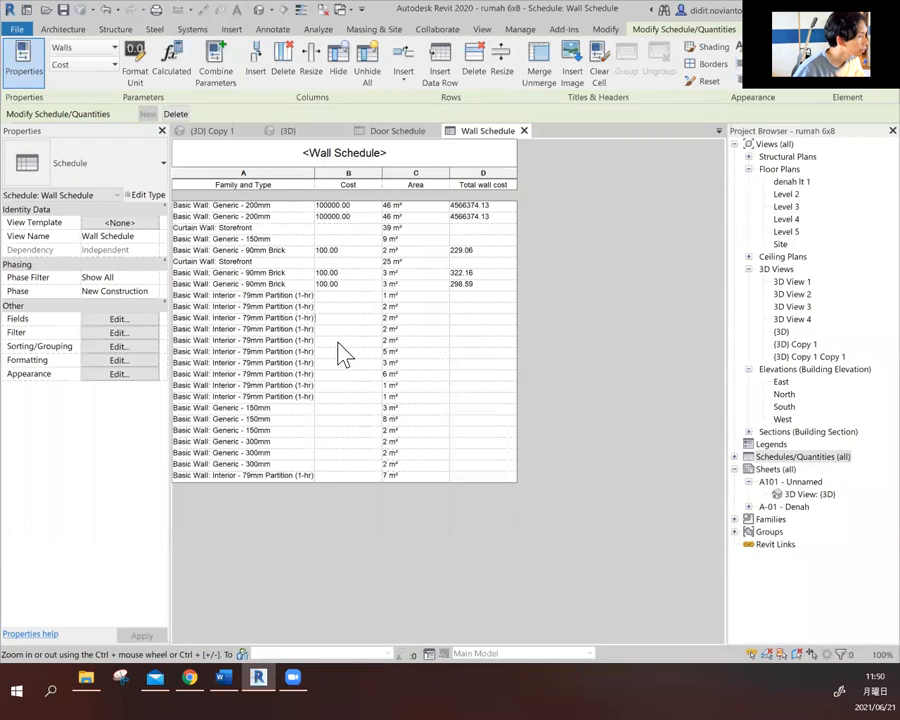
pyautogui.click(345, 284)
pyautogui.click(281, 228)
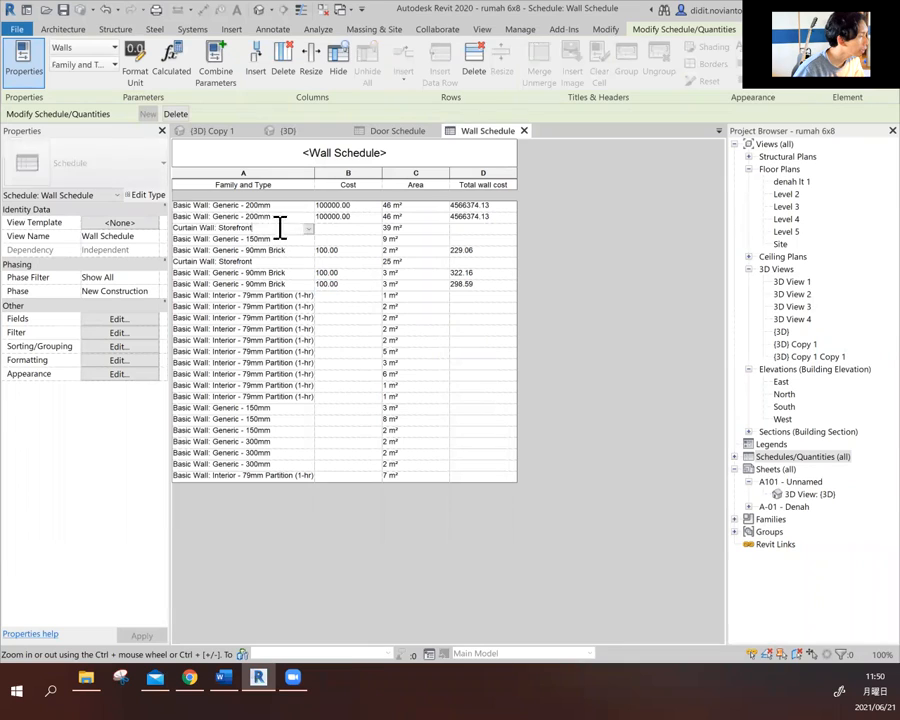
pyautogui.click(343, 229)
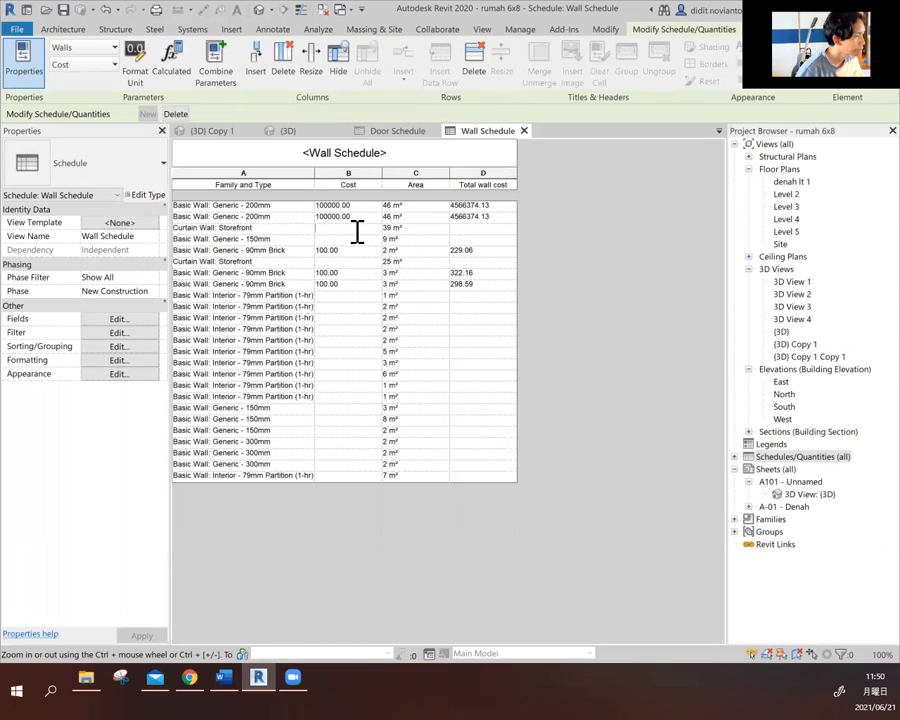
pyautogui.write('300')
pyautogui.press('Return')
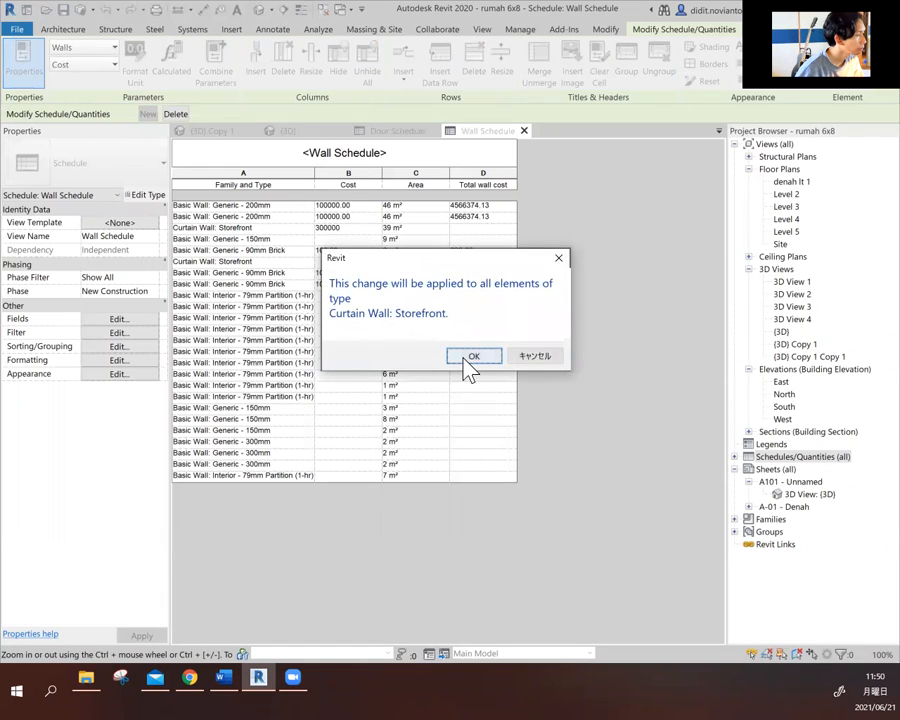
pyautogui.click(466, 360)
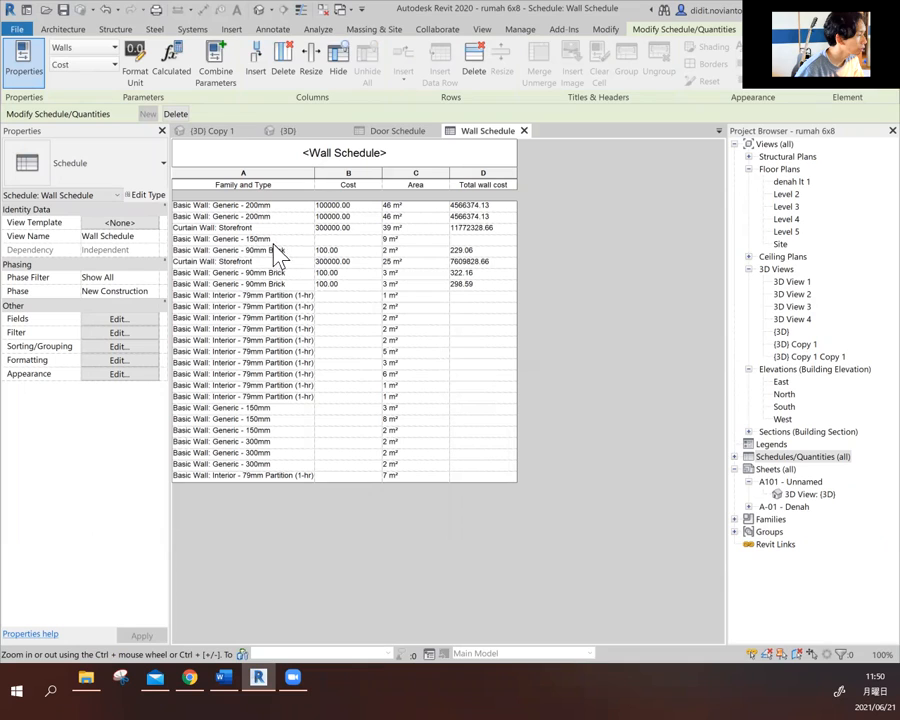
# - Set the Cost of all Basic Wall: Generic - 150mm walls to 800000
pyautogui.click(350, 240)
pyautogui.write('800000')
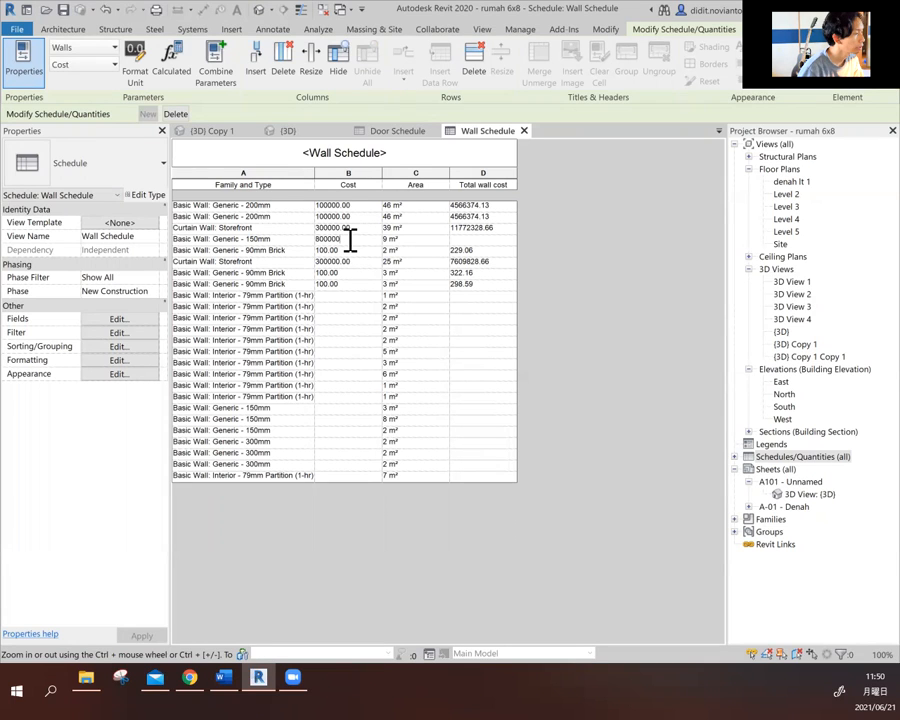
pyautogui.press('Return')
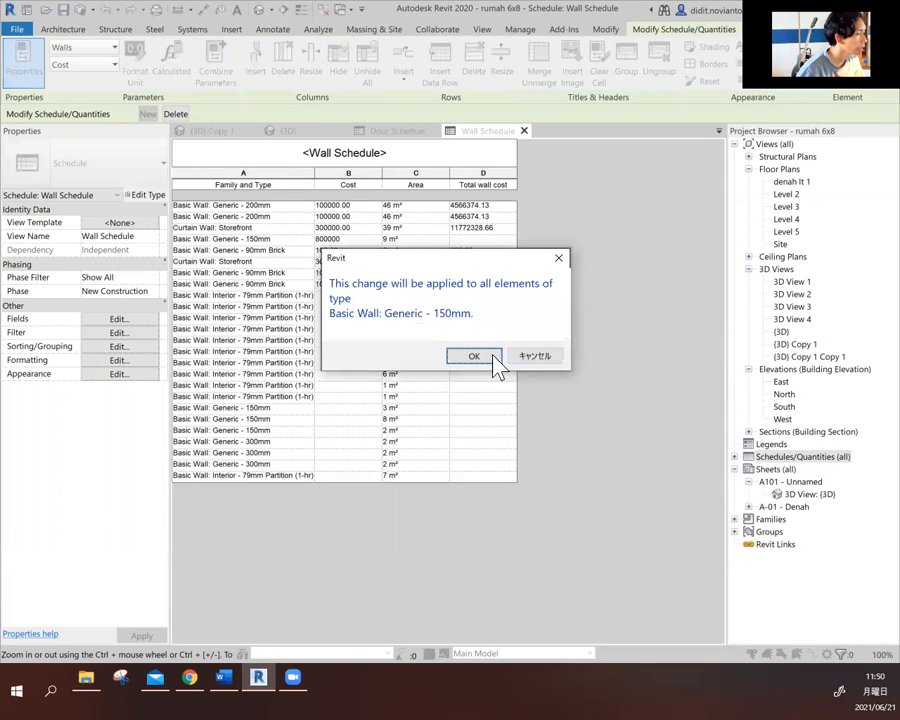
pyautogui.click(493, 357)
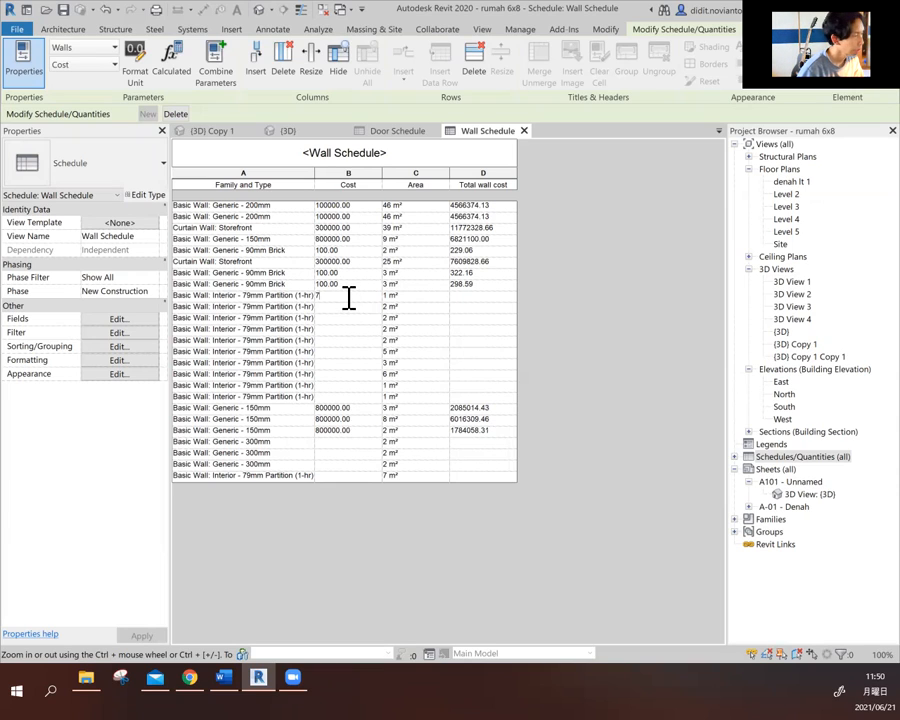
# - Set the Cost of the Interior - 79mm Partition (1-hr) walls to 75000 and of the Generic - 300mm walls to 200000
pyautogui.press('Return')
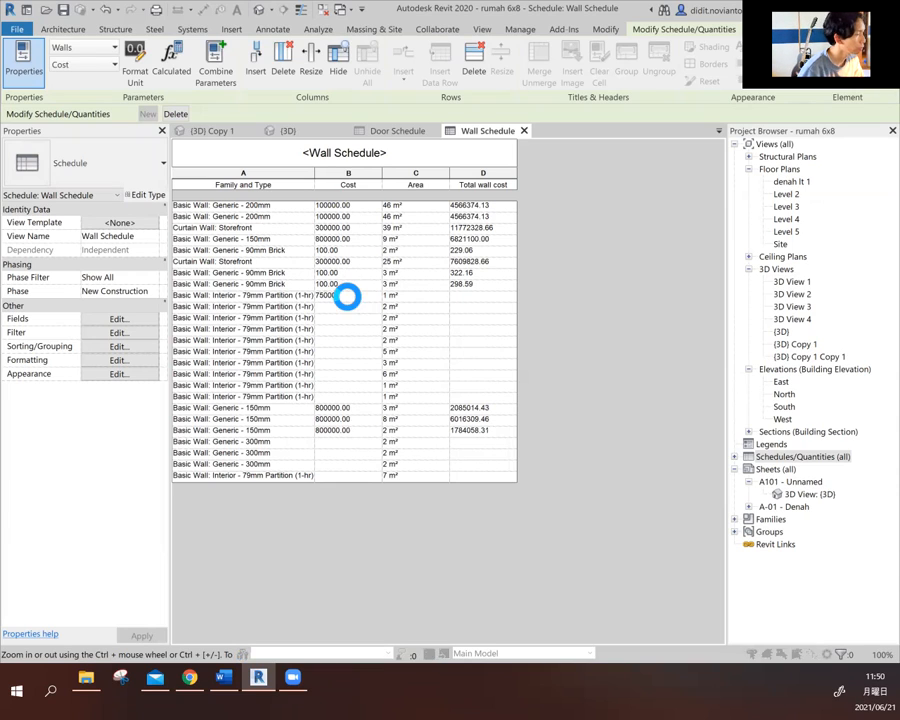
pyautogui.click(474, 356)
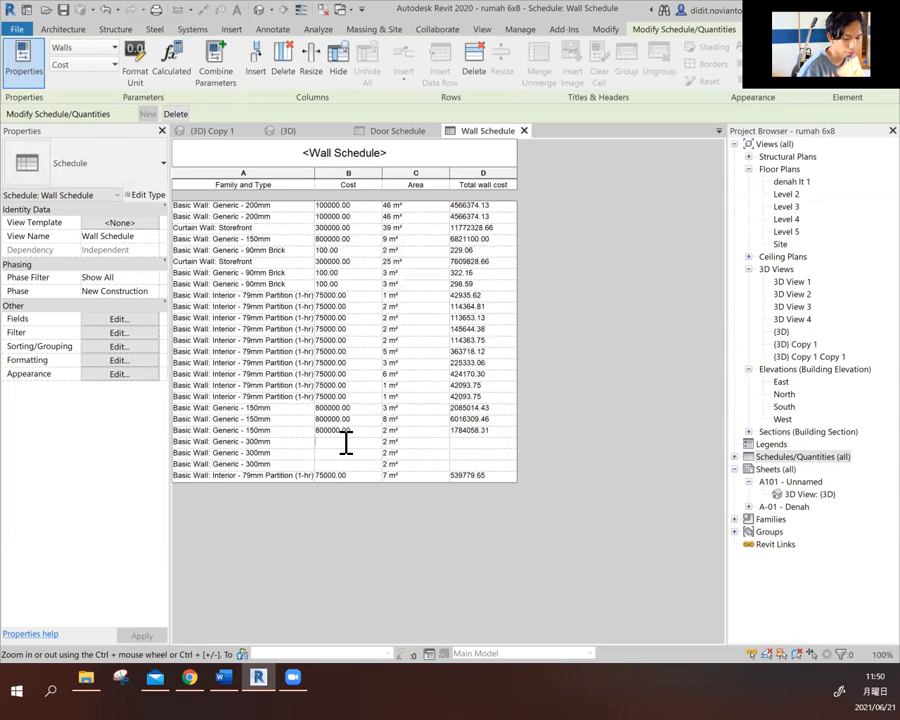
pyautogui.write('200000')
pyautogui.press('Return')
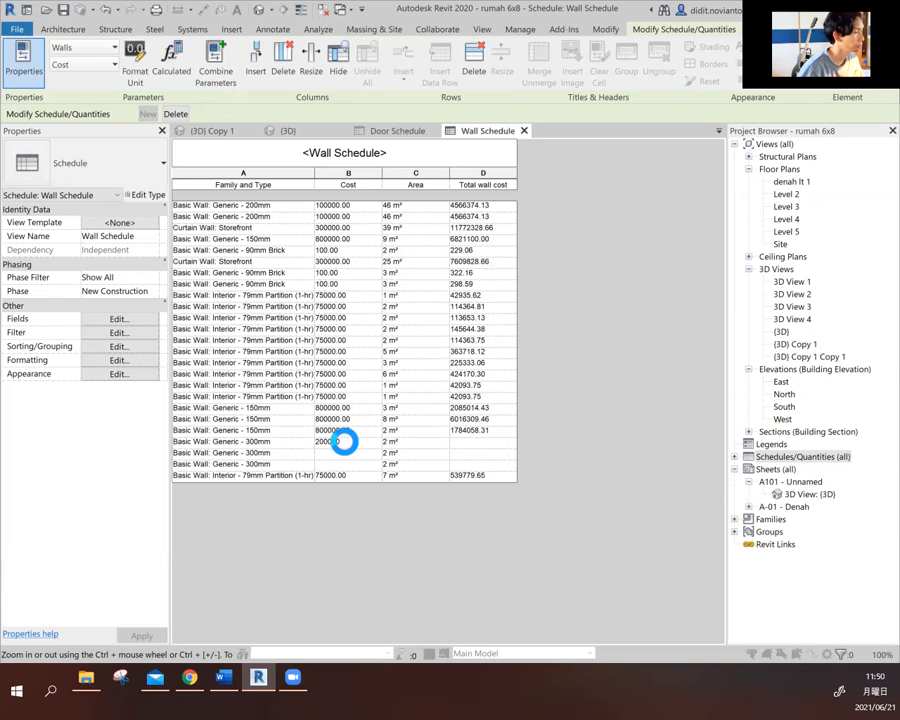
pyautogui.click(486, 362)
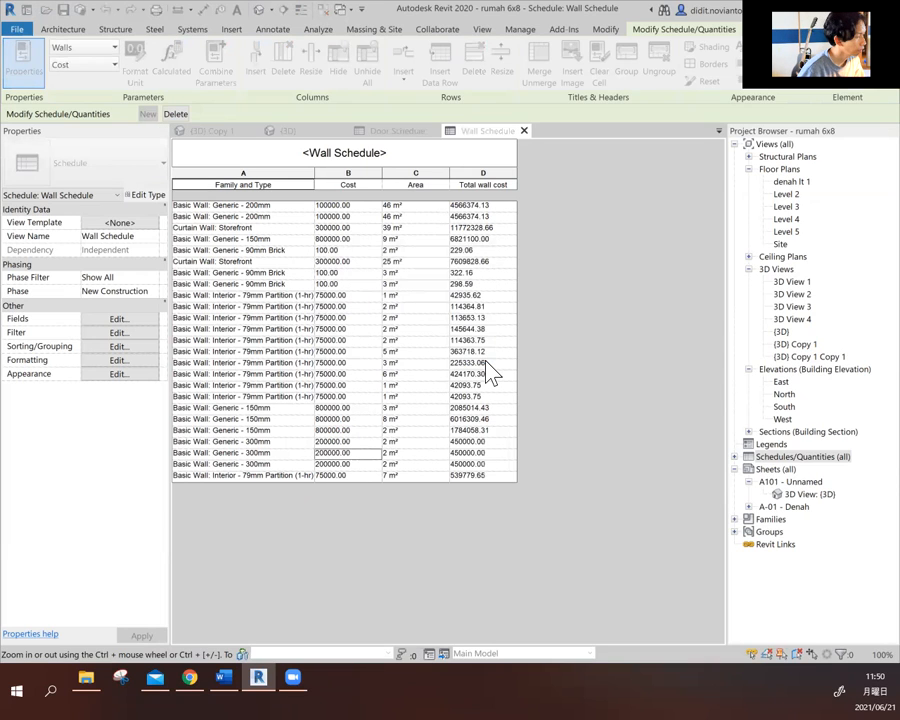
# - Turn on grand totals with title, count, and totals in the wall schedule's sorting and grouping settings
pyautogui.click(486, 205)
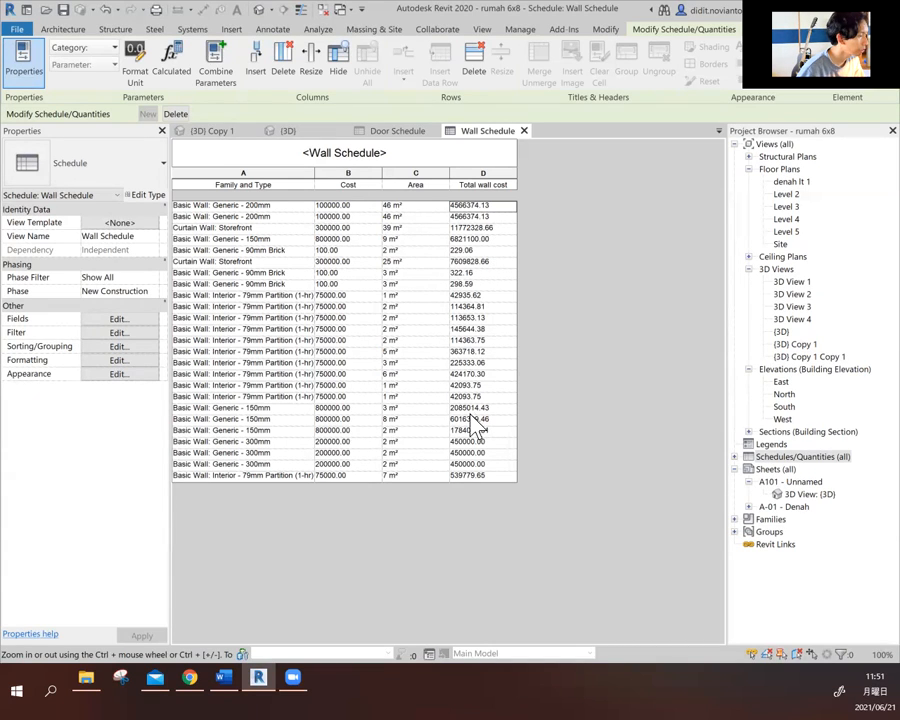
pyautogui.click(108, 350)
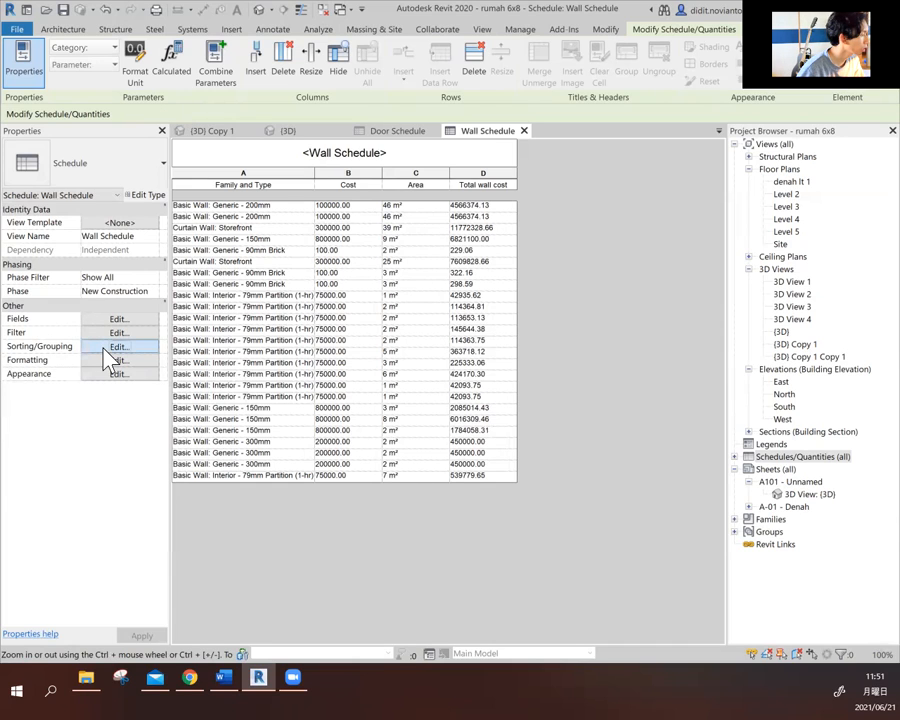
pyautogui.click(106, 347)
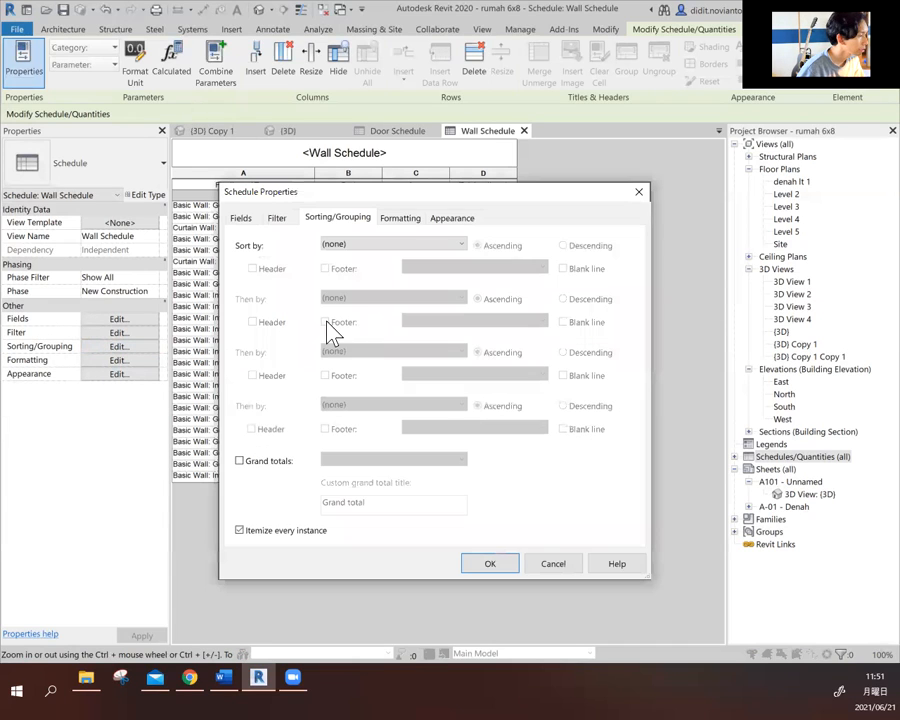
pyautogui.click(372, 250)
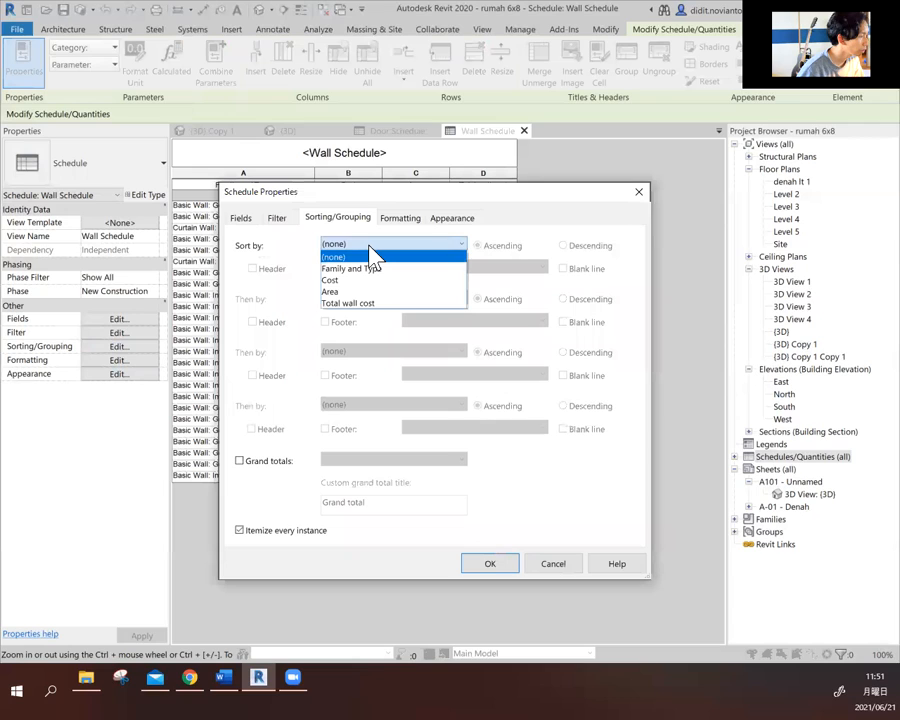
pyautogui.click(369, 247)
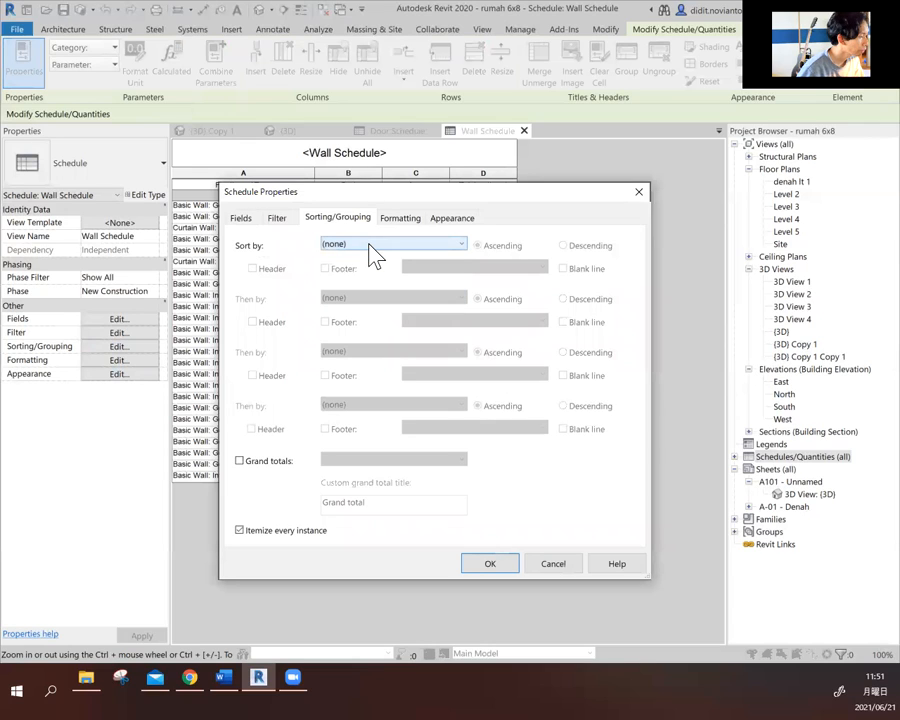
pyautogui.click(372, 250)
pyautogui.click(370, 250)
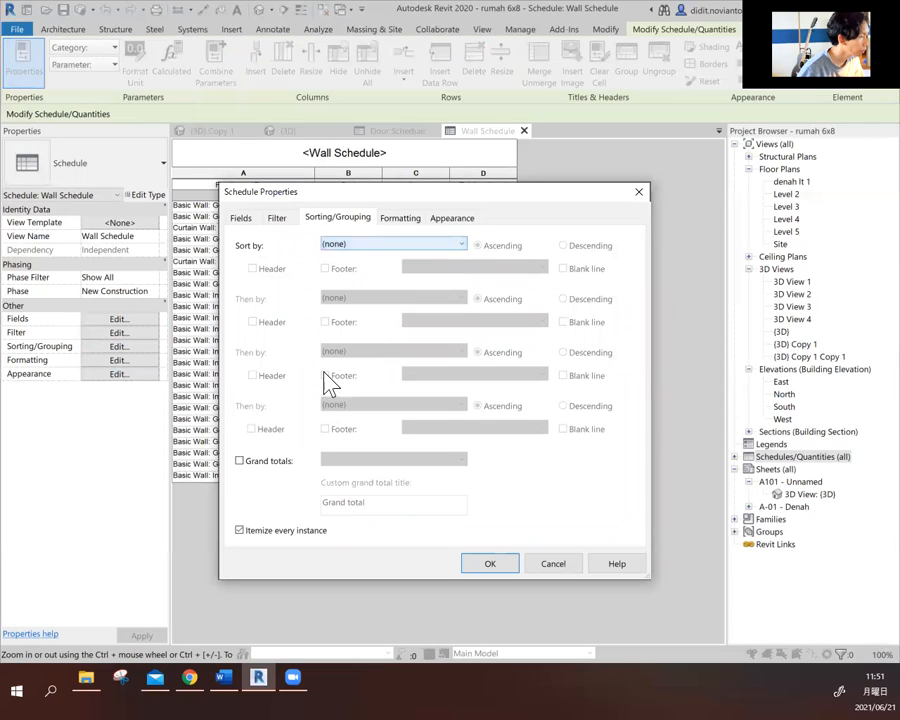
pyautogui.click(258, 461)
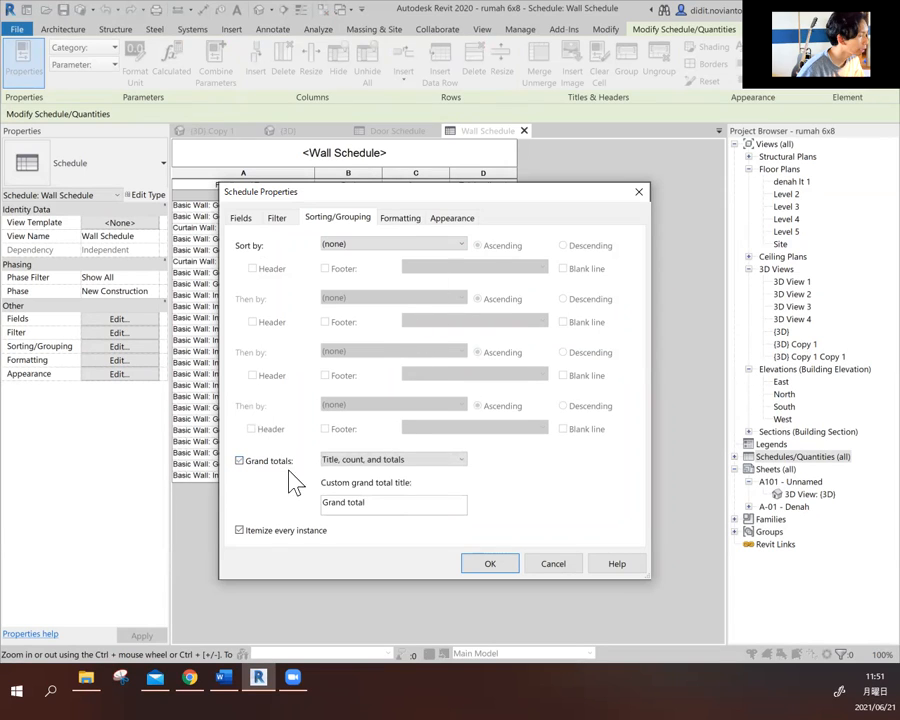
# - Format the Cost field to calculate totals and apply the schedule properties
pyautogui.click(405, 219)
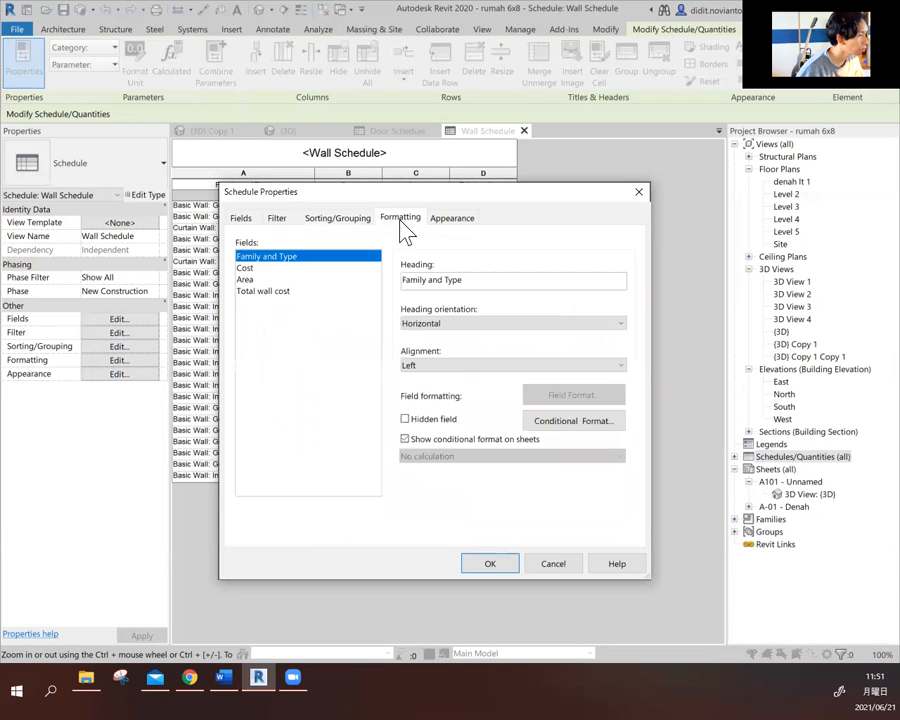
pyautogui.click(246, 268)
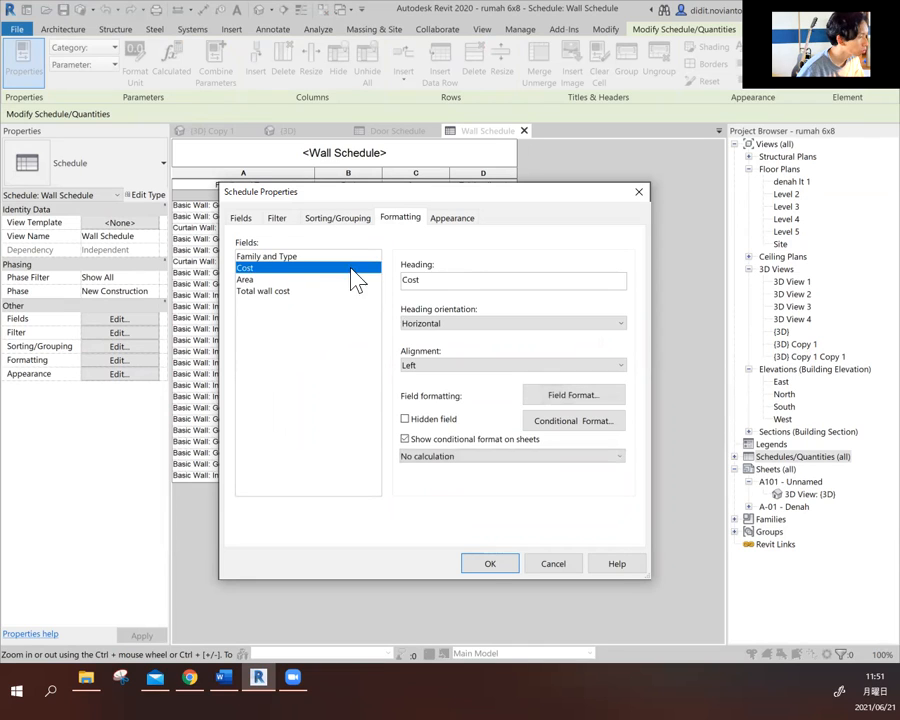
pyautogui.click(480, 457)
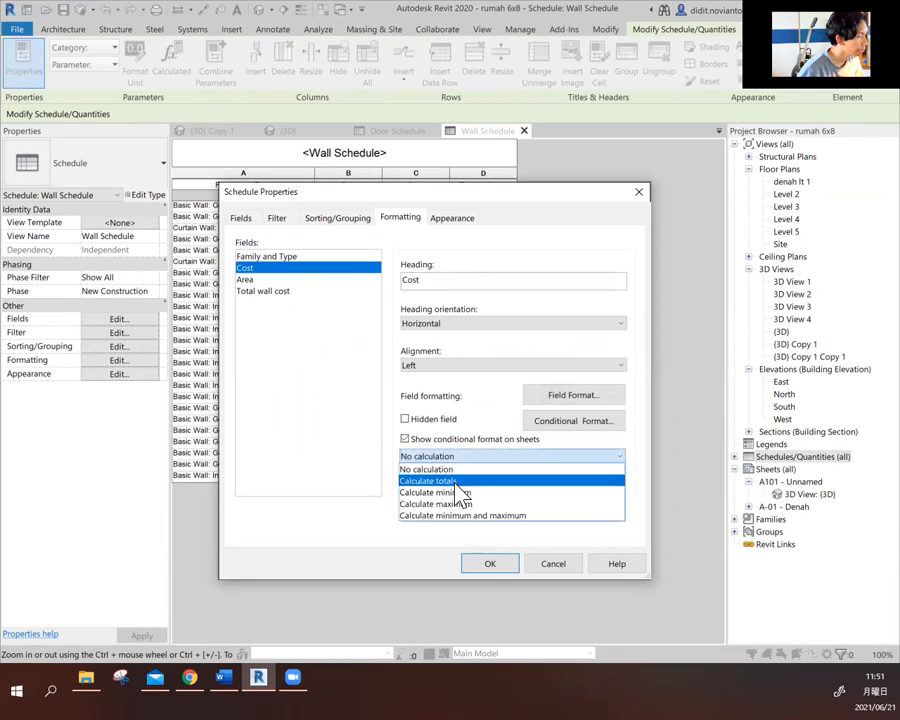
pyautogui.click(459, 481)
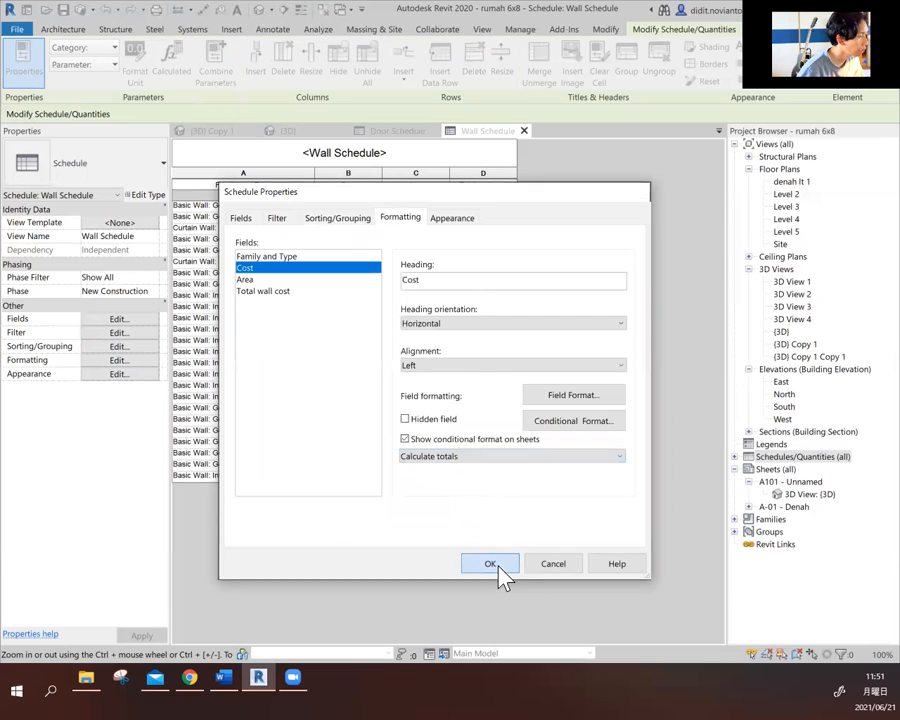
pyautogui.click(496, 569)
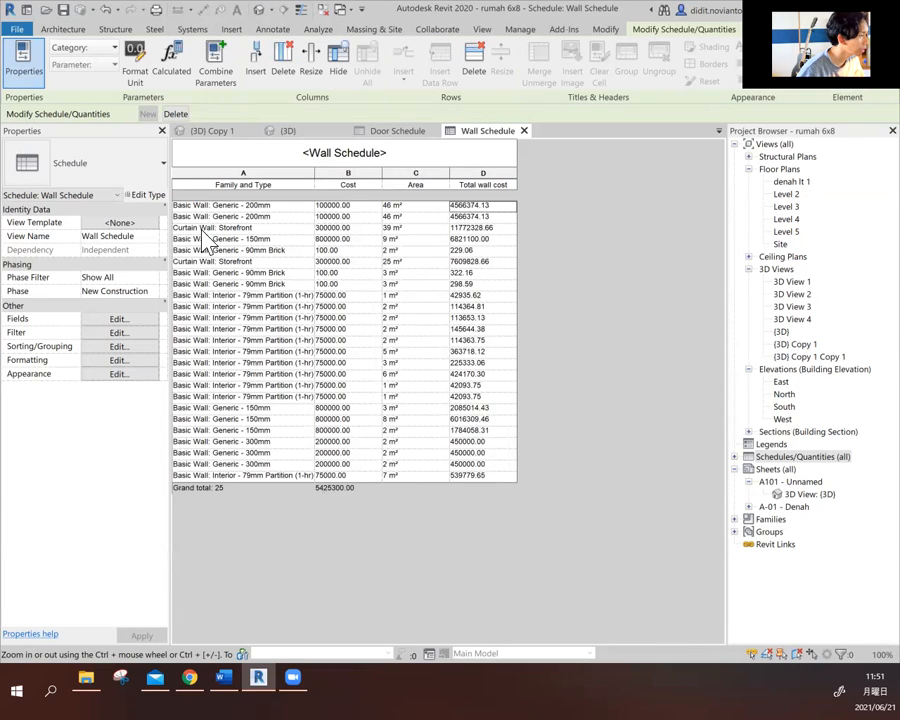
# - Format the Total wall cost field to calculate totals and apply the change to the wall schedule
pyautogui.click(119, 347)
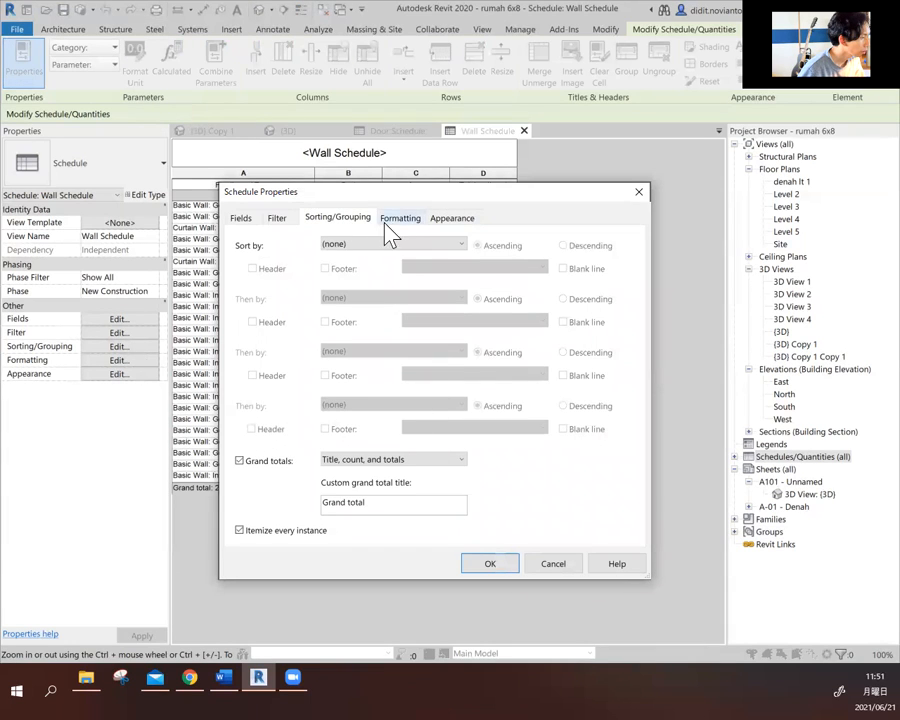
pyautogui.click(396, 220)
pyautogui.click(266, 291)
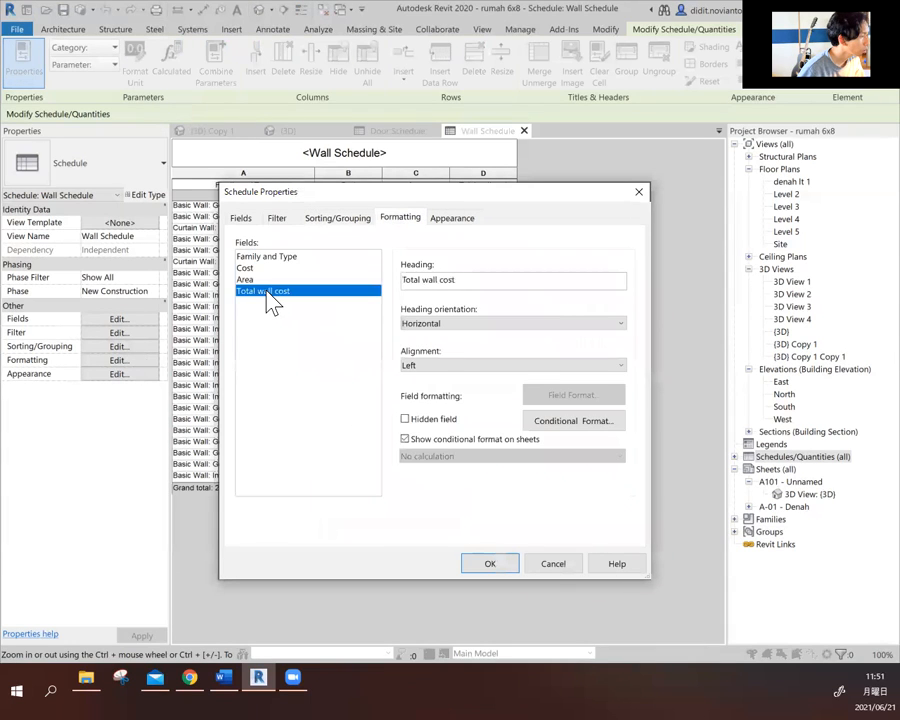
pyautogui.click(446, 461)
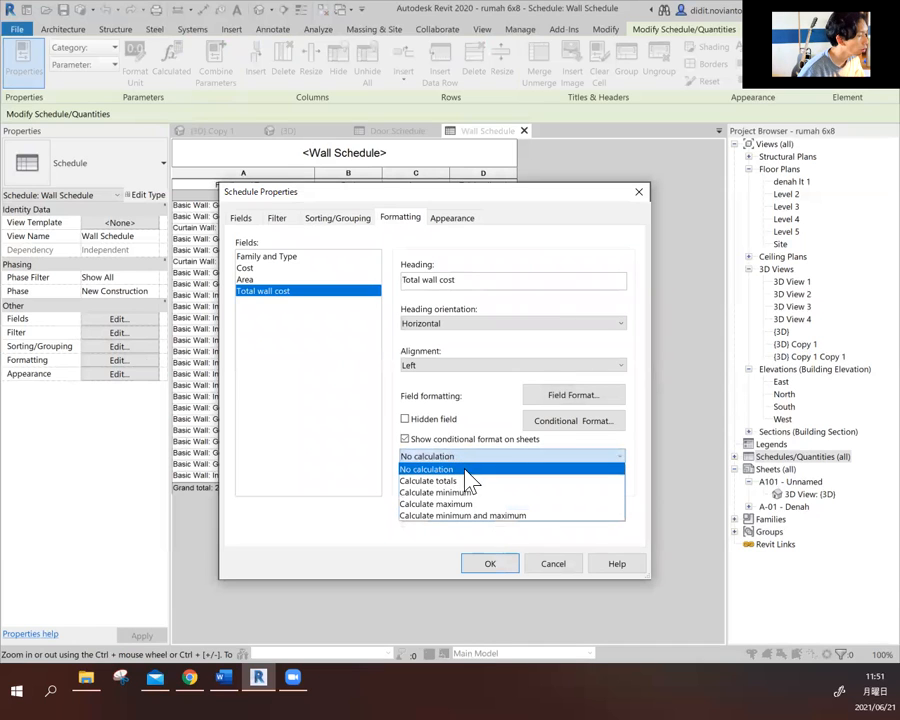
pyautogui.click(470, 480)
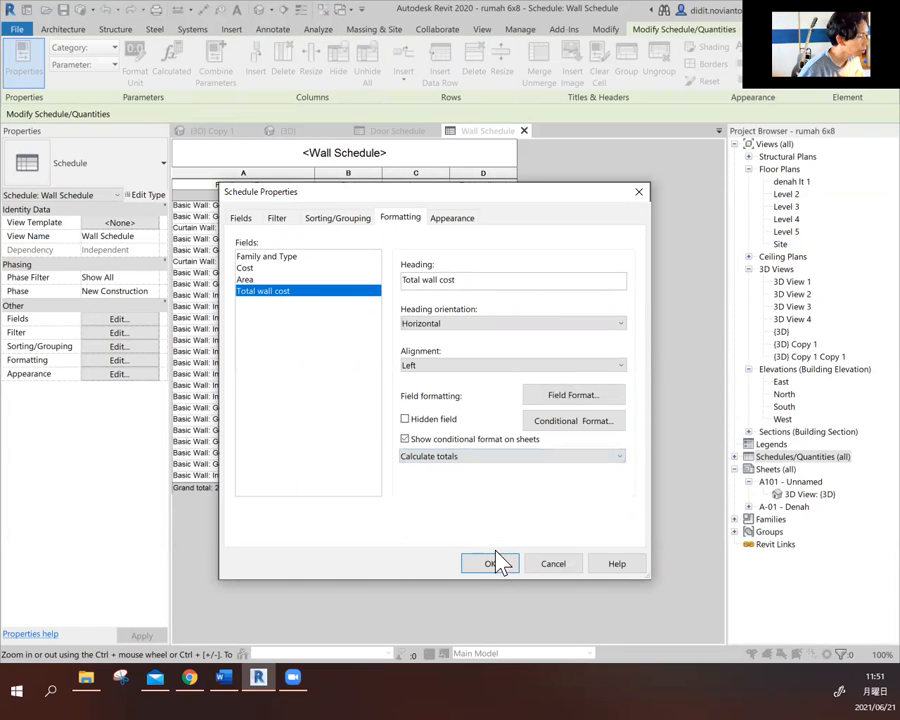
pyautogui.click(496, 564)
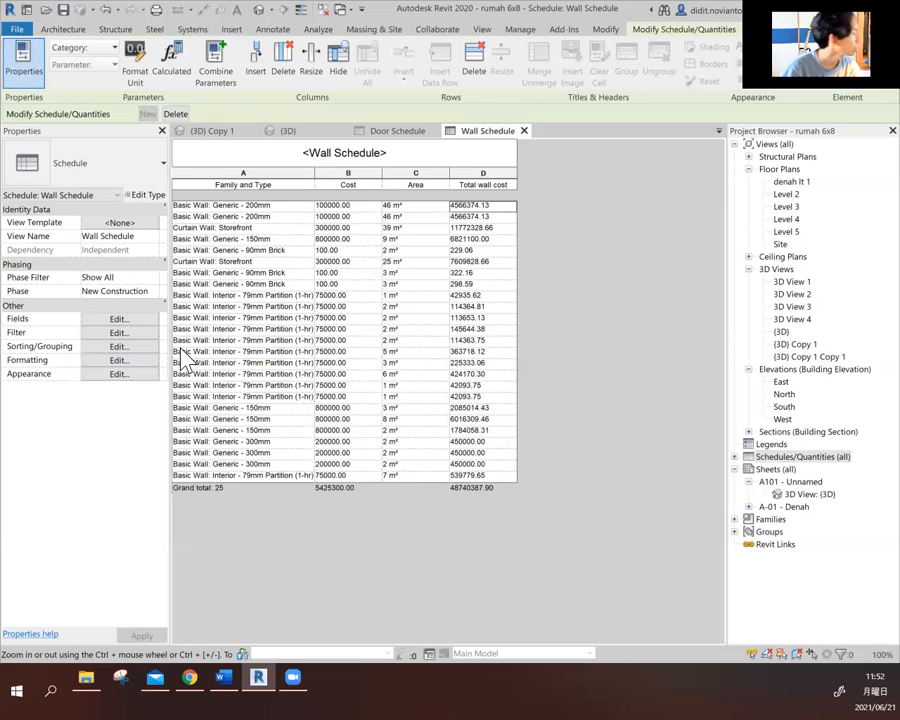
# - Sort the wall schedule by Family and Type in ascending order with a header for each group, leaving the footer off
pyautogui.click(108, 347)
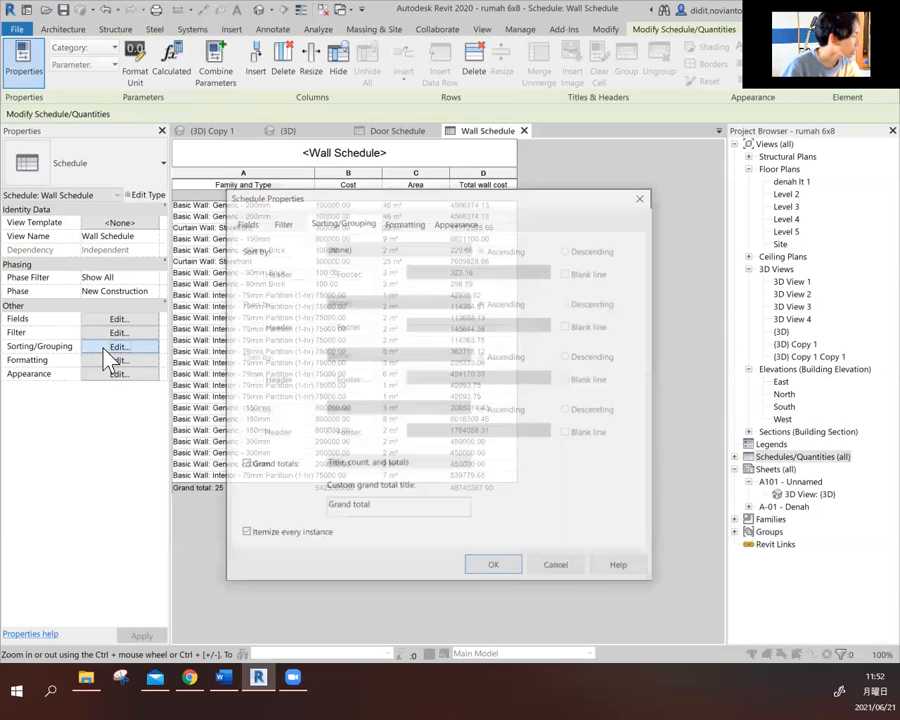
pyautogui.click(390, 222)
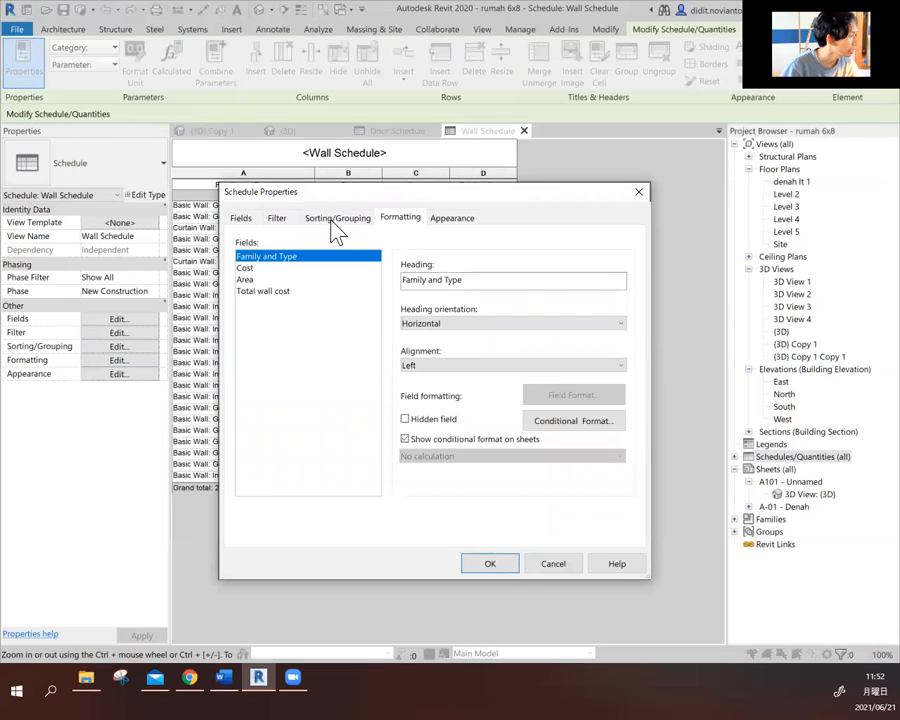
pyautogui.click(337, 220)
pyautogui.click(390, 248)
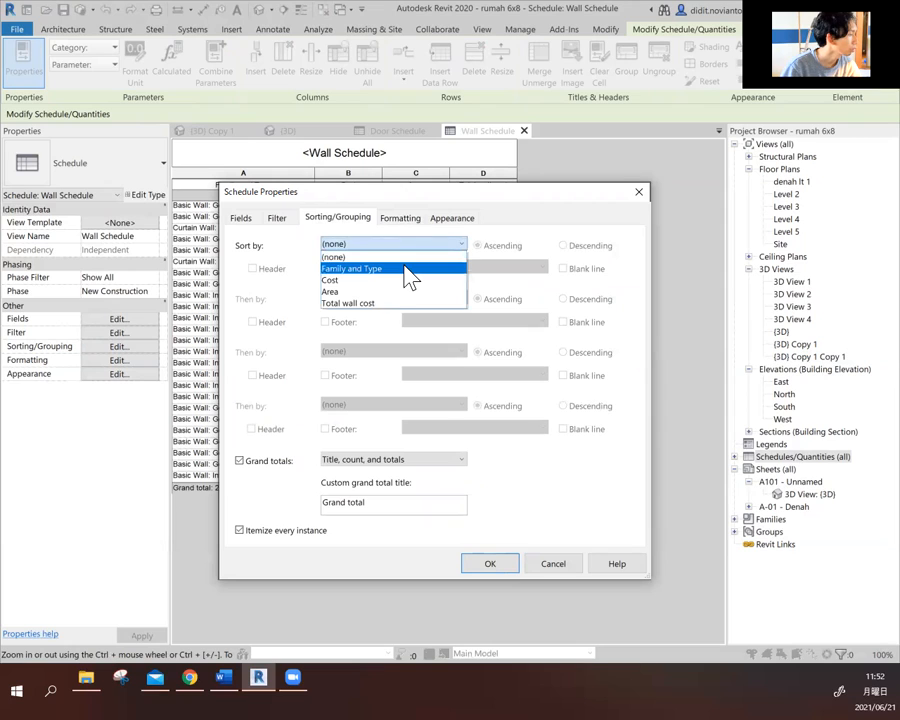
pyautogui.click(405, 268)
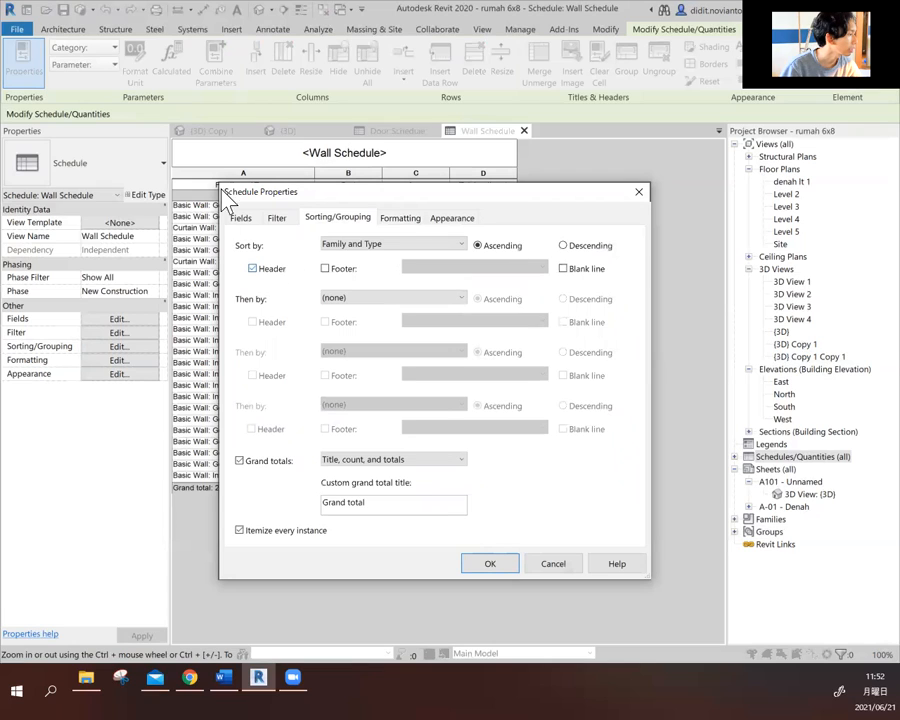
pyautogui.click(325, 268)
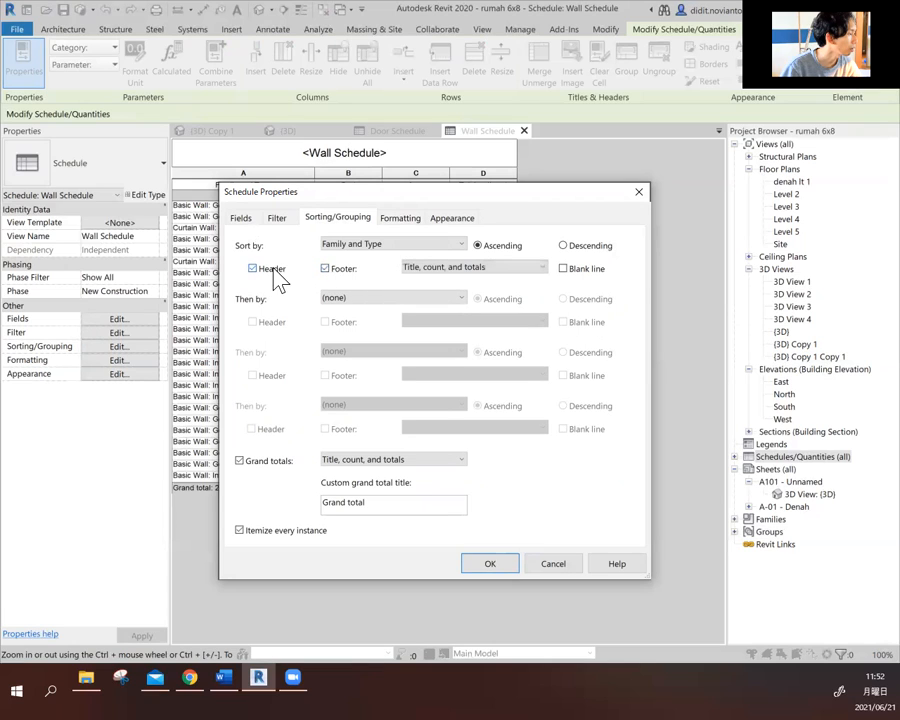
pyautogui.click(338, 269)
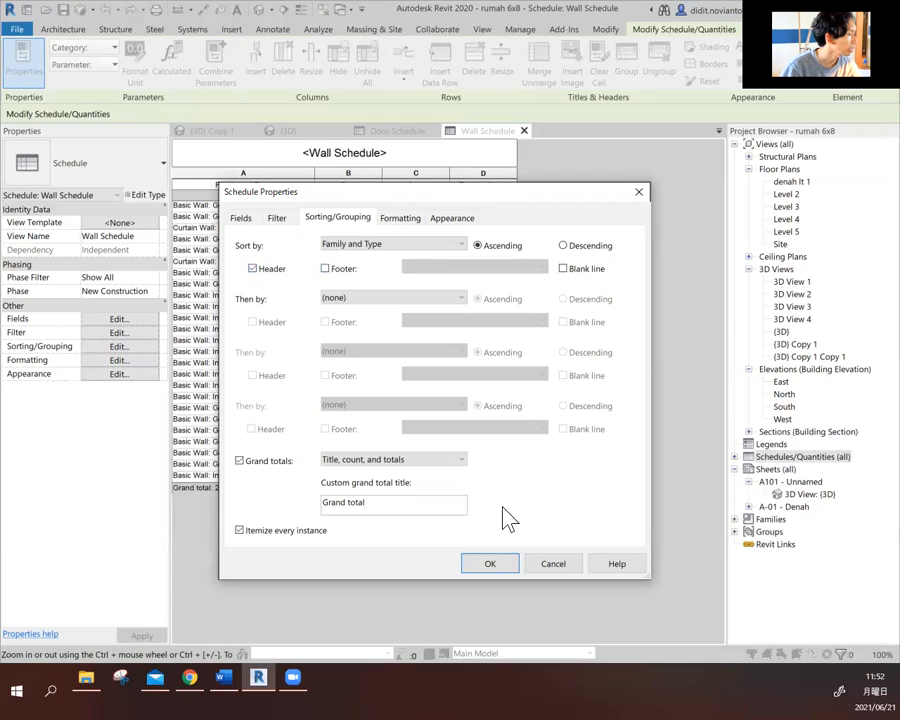
pyautogui.click(481, 572)
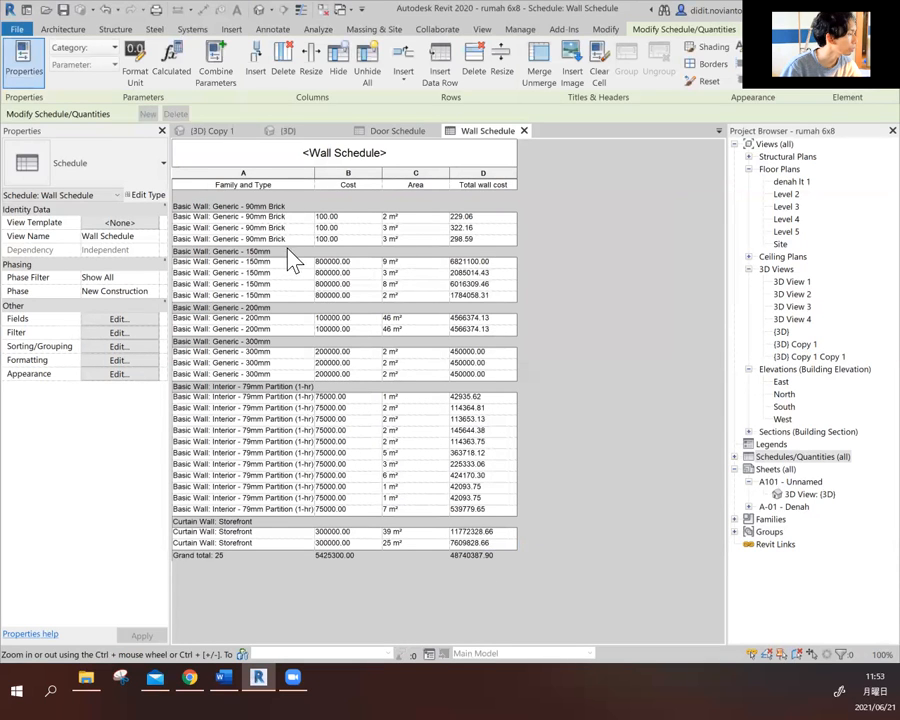
pyautogui.click(279, 253)
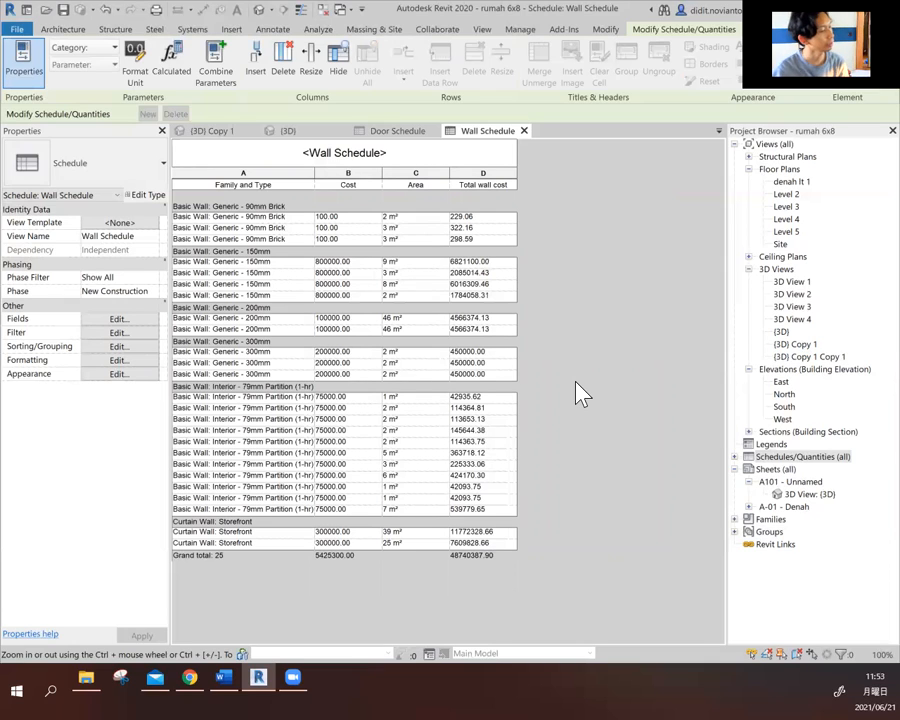
# - Expand the project's list of schedules and quantities and compare the Door Schedule with the Wall Schedule
pyautogui.click(736, 457)
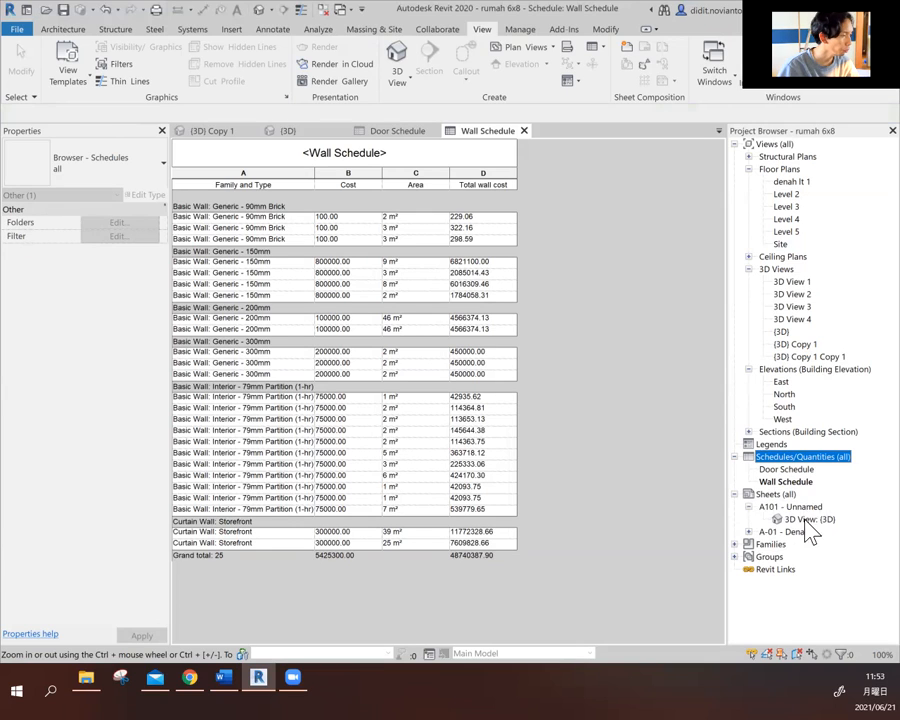
pyautogui.click(410, 420)
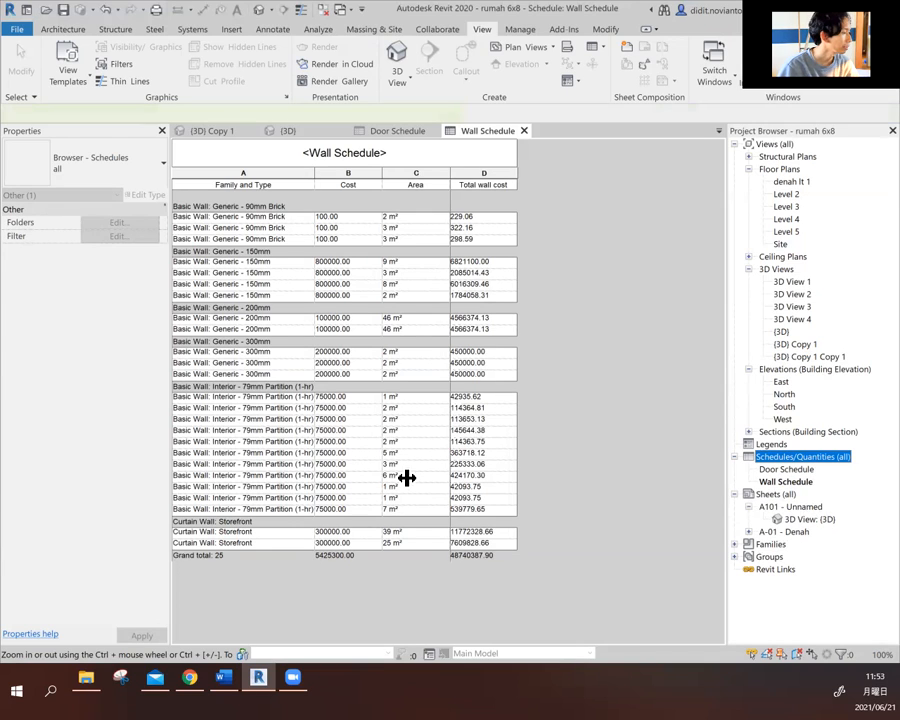
pyautogui.click(341, 267)
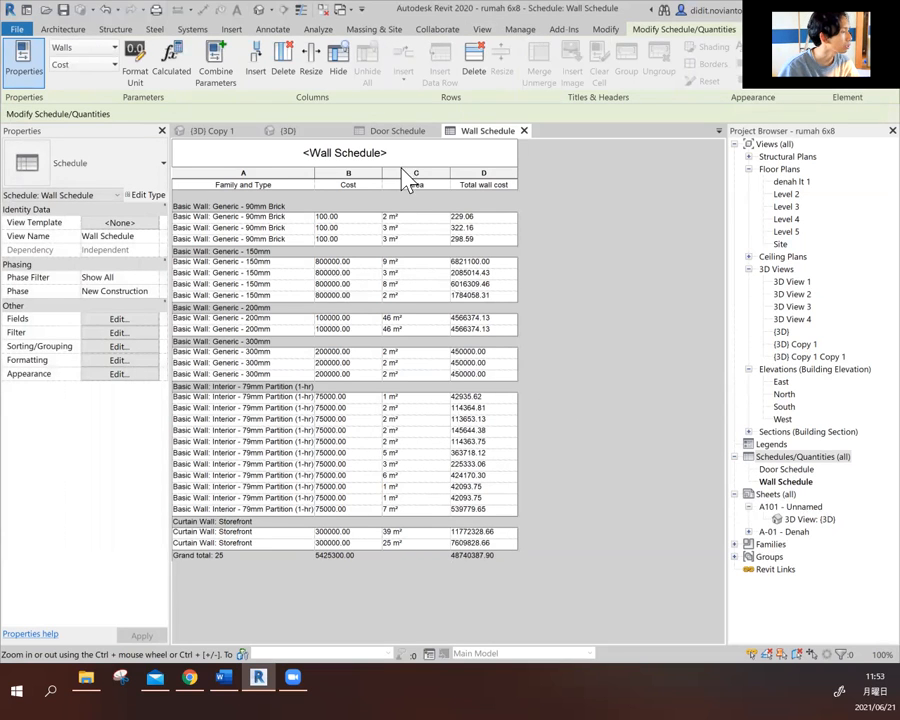
pyautogui.click(398, 131)
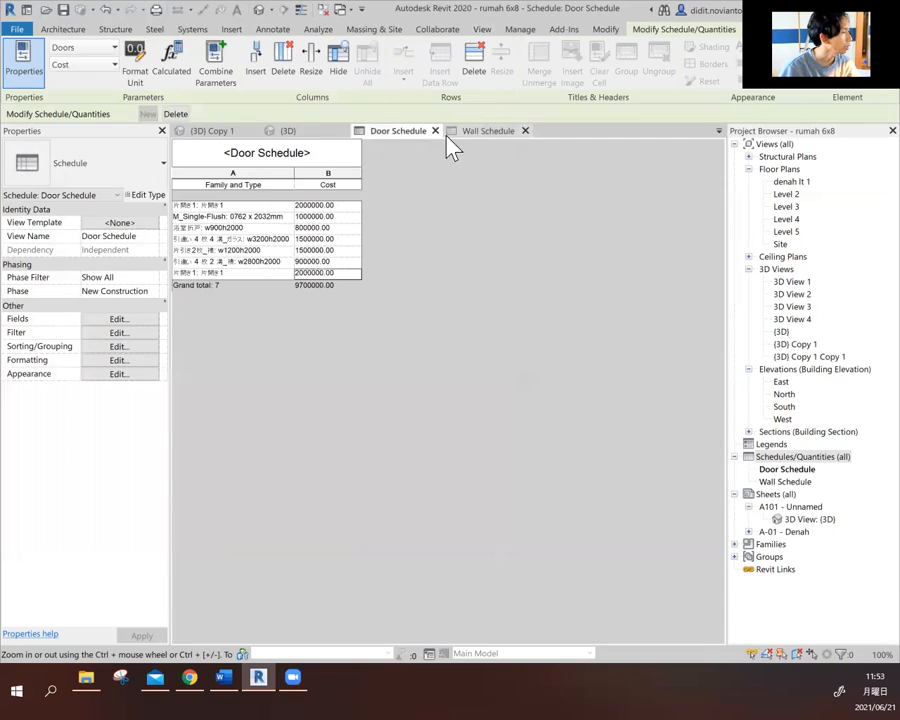
pyautogui.click(480, 135)
pyautogui.click(398, 138)
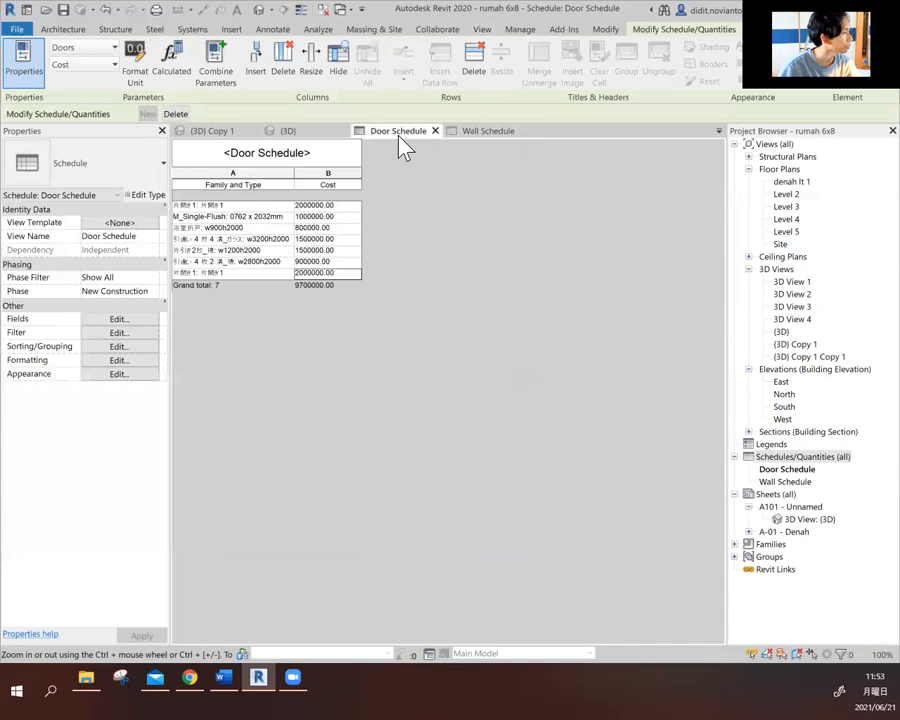
pyautogui.click(484, 140)
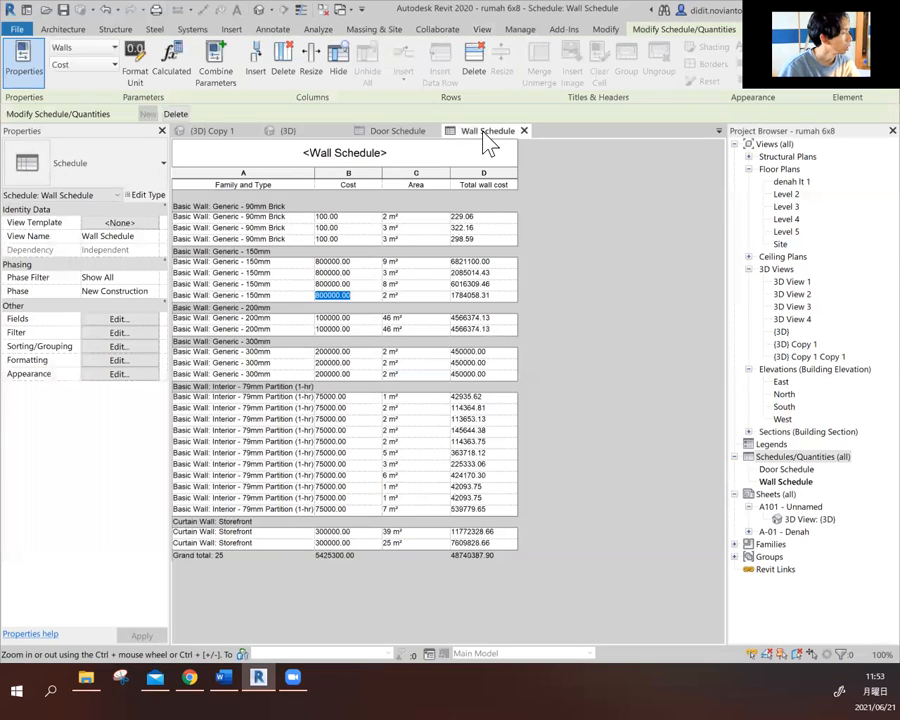
# - Switch to the {3D} view and examine the house model from the front and from its other side
pyautogui.click(315, 136)
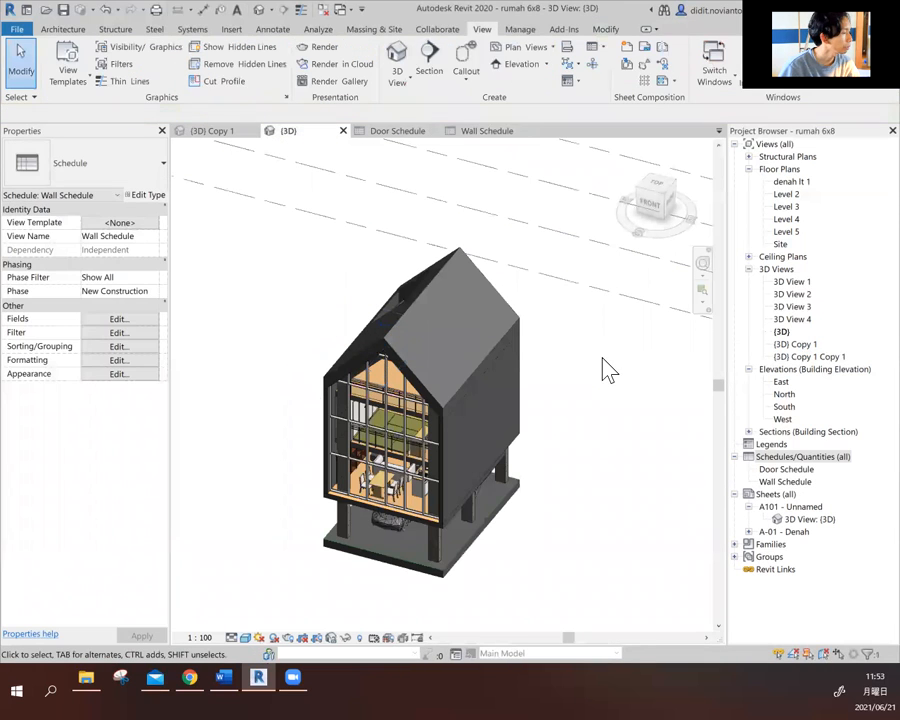
pyautogui.scroll(-2, 500, 388)
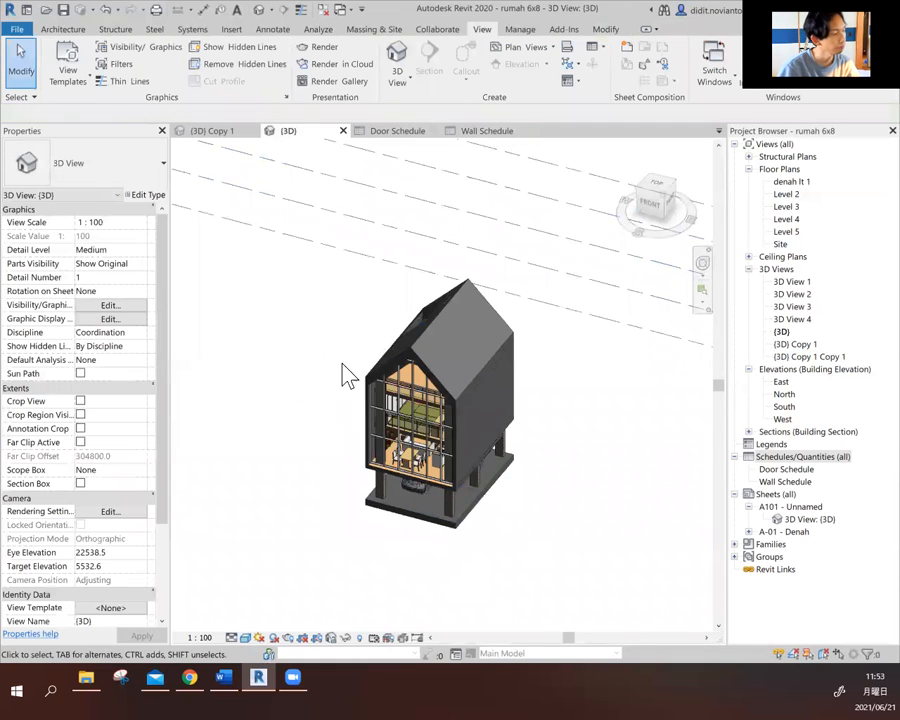
pyautogui.scroll(1, 430, 448)
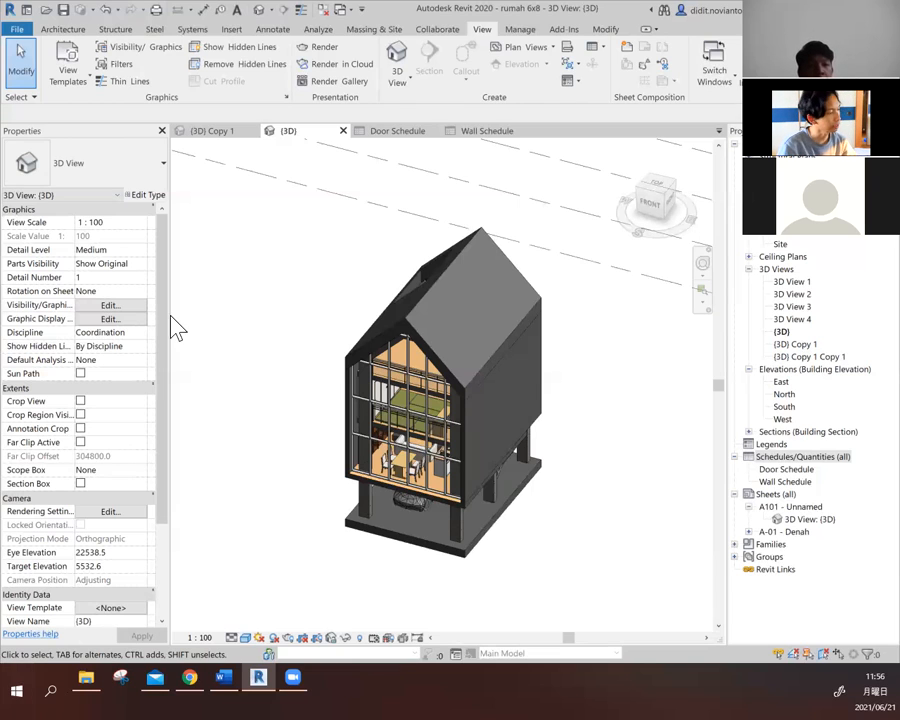
pyautogui.keyDown('shift'); pyautogui.moveTo(420, 433); pyautogui.dragTo(584, 422, button='middle'); pyautogui.keyUp('shift')
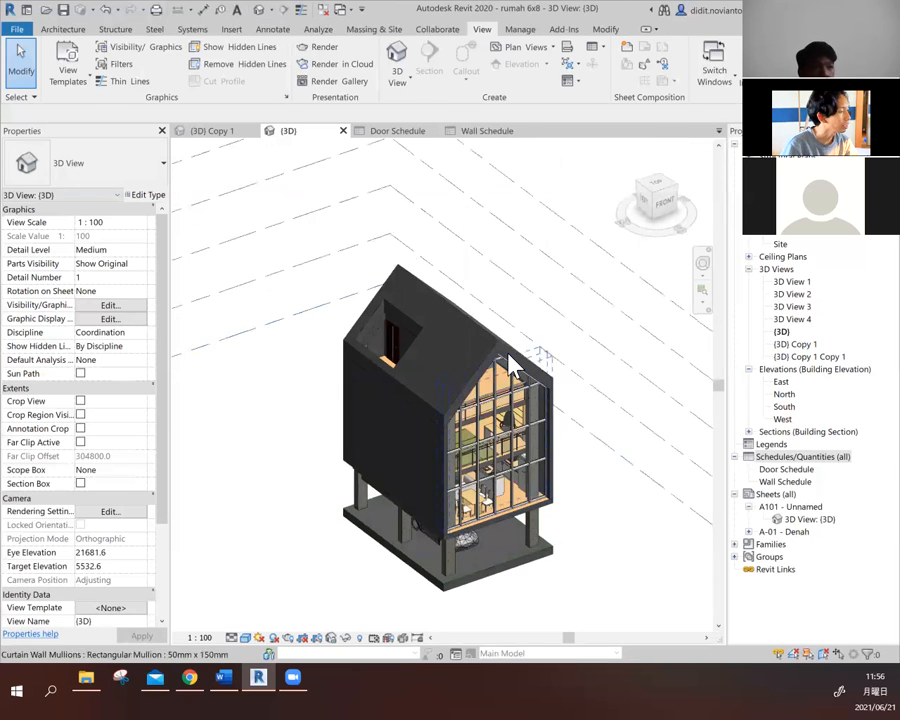
pyautogui.scroll(-2, 510, 362)
pyautogui.scroll(3, 489, 480)
pyautogui.scroll(2, 489, 480)
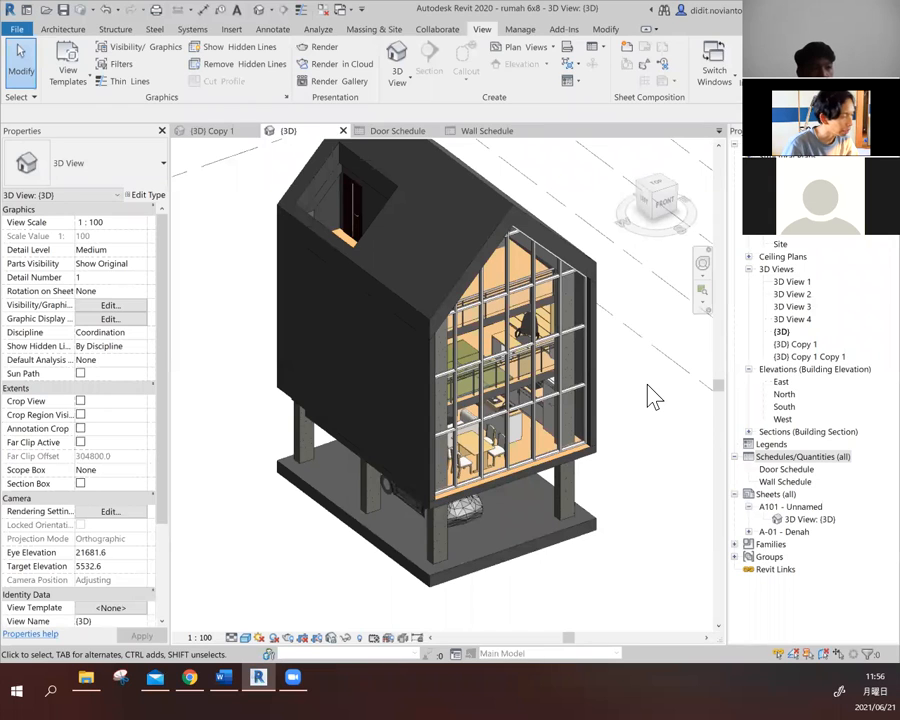
pyautogui.scroll(-2, 442, 432)
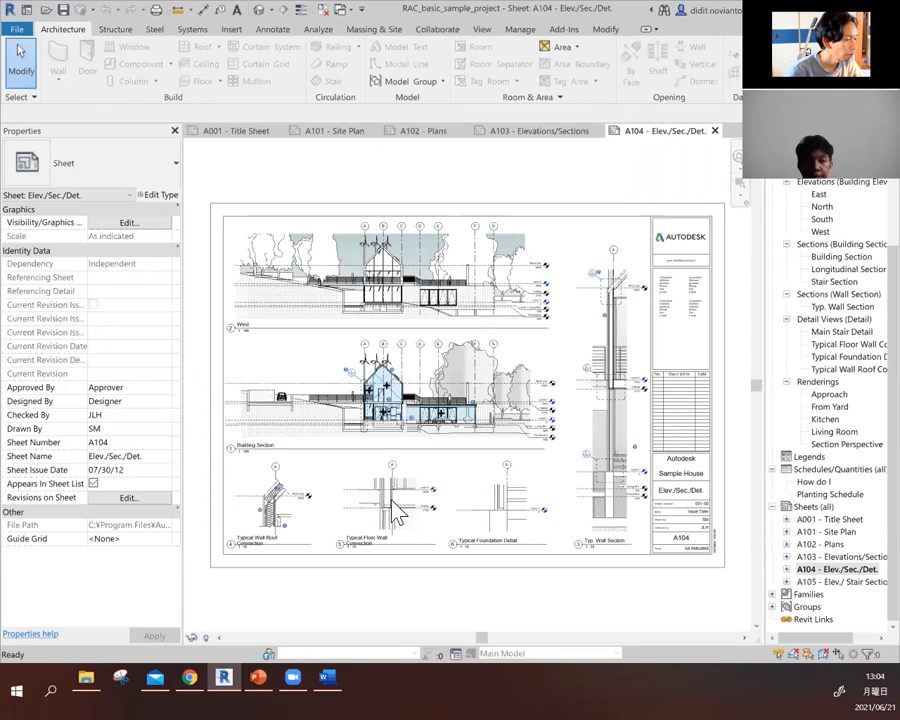
# - Open sheet A105 - Elev./Stair Sections of the sample project and check the title sheet and site plan entries in the sheet list
pyautogui.click(838, 581)
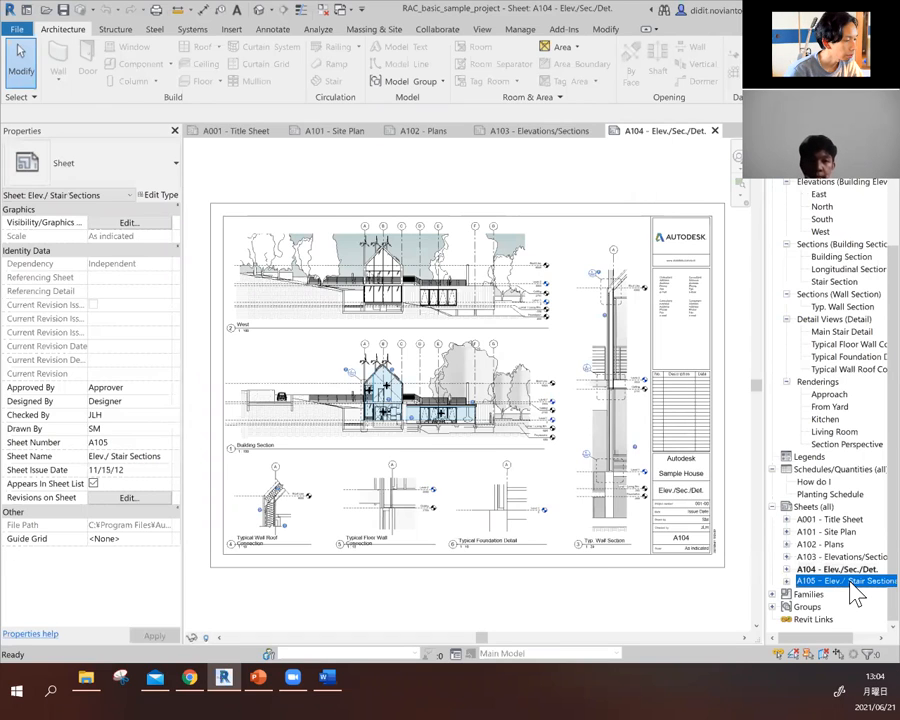
pyautogui.doubleClick(851, 584)
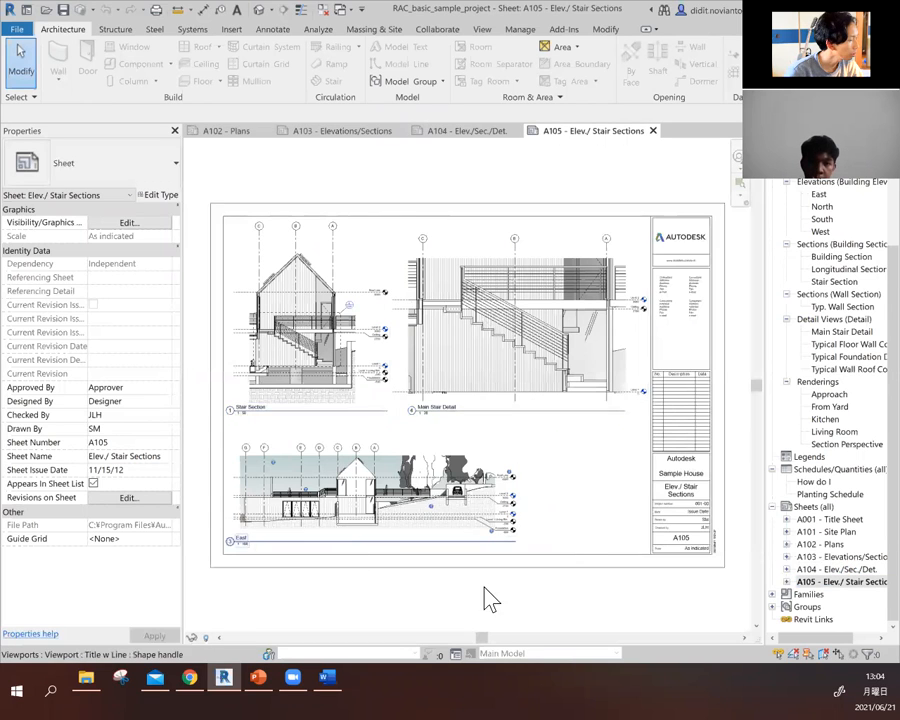
pyautogui.click(828, 509)
pyautogui.click(838, 520)
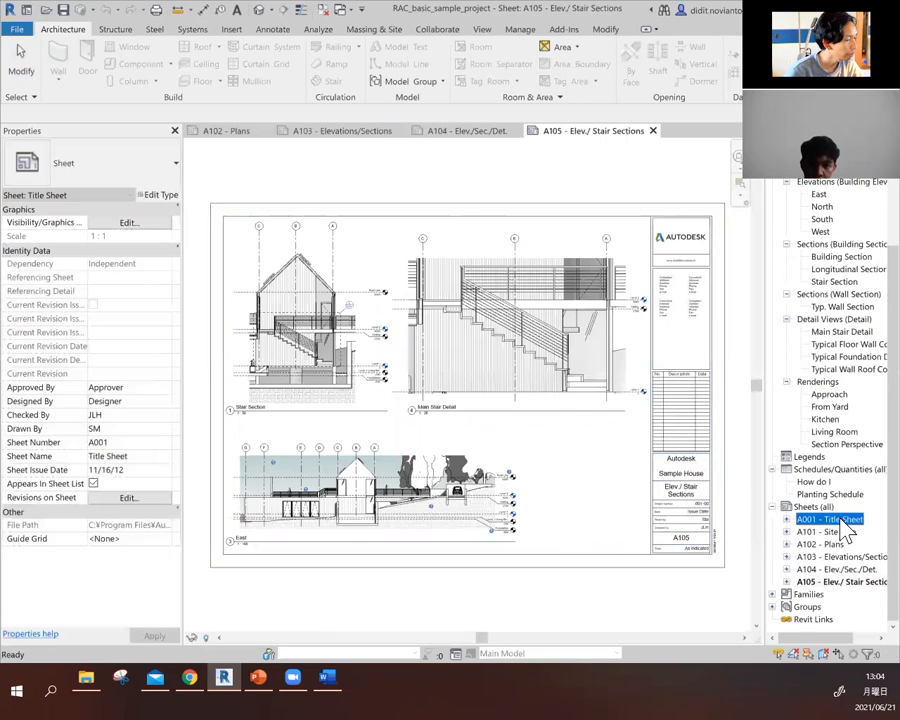
pyautogui.click(840, 531)
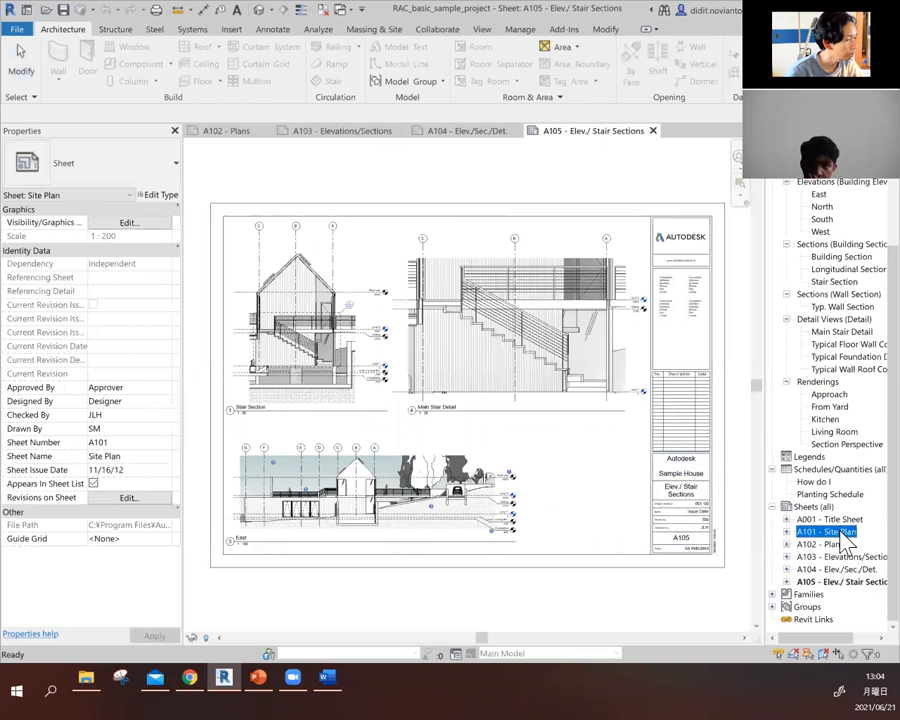
# - Open the Level 1 floor plan and examine its colour-coded rooms, room legend, grids and the deck area up close
pyautogui.scroll(2, 843, 397)
pyautogui.scroll(2, 845, 400)
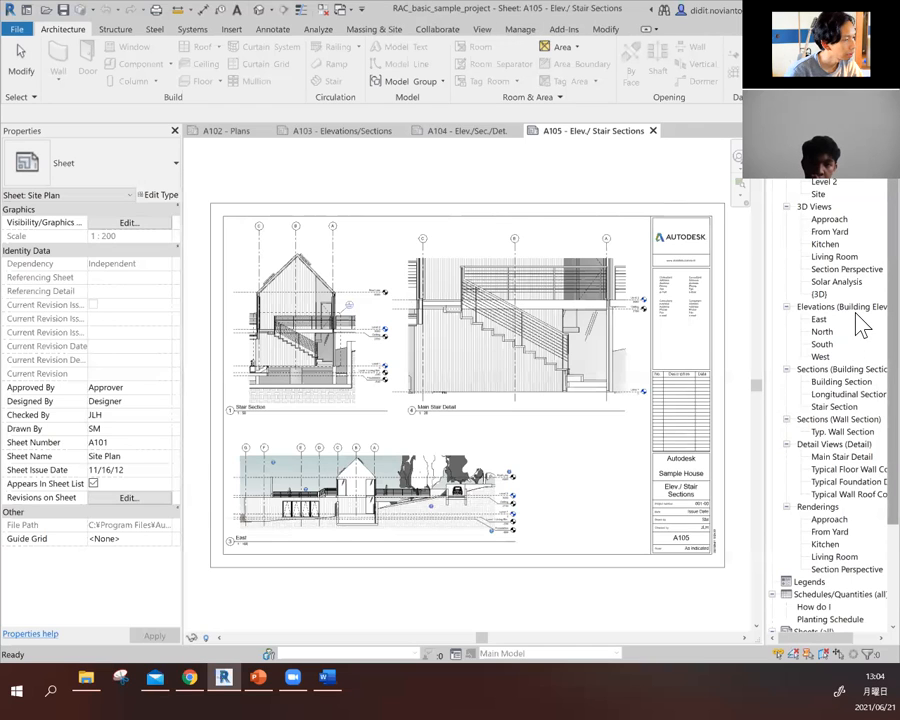
pyautogui.doubleClick(840, 183)
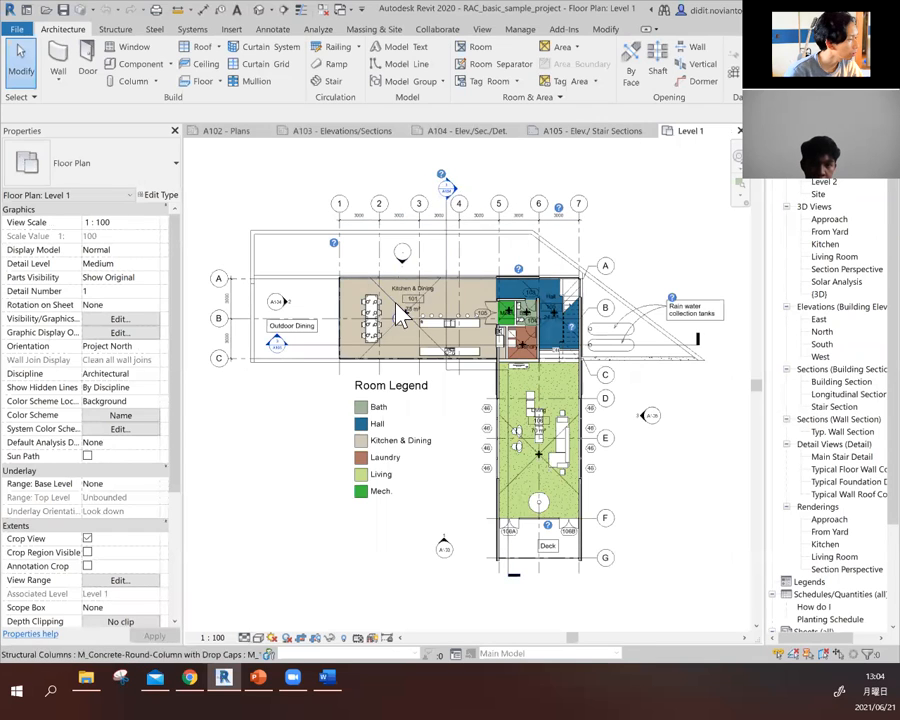
pyautogui.scroll(1, 413, 296)
pyautogui.scroll(3, 421, 300)
pyautogui.scroll(-2, 350, 346)
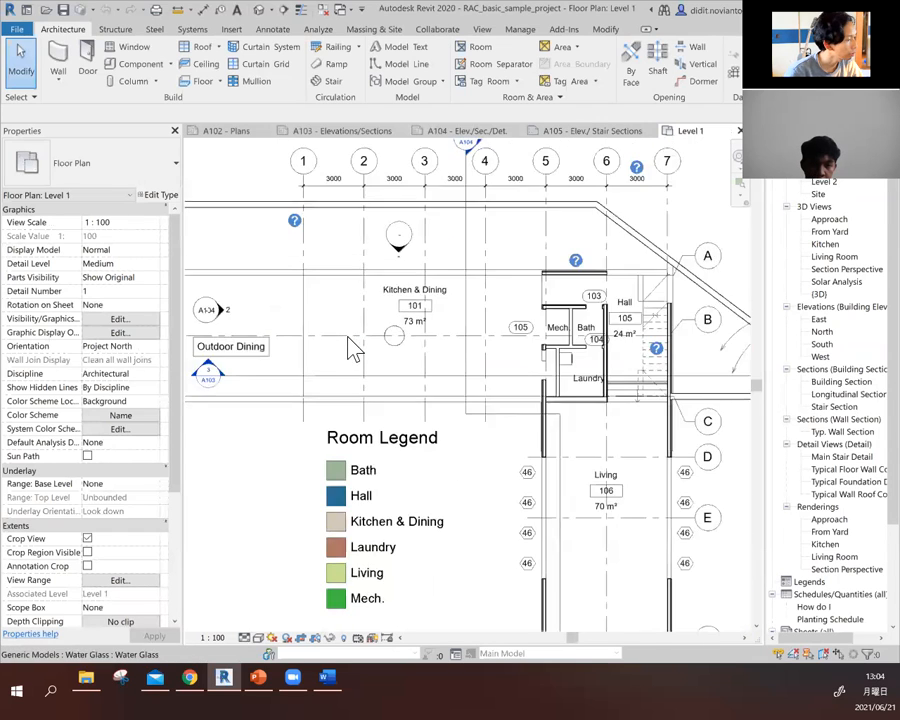
pyautogui.scroll(-1, 325, 325)
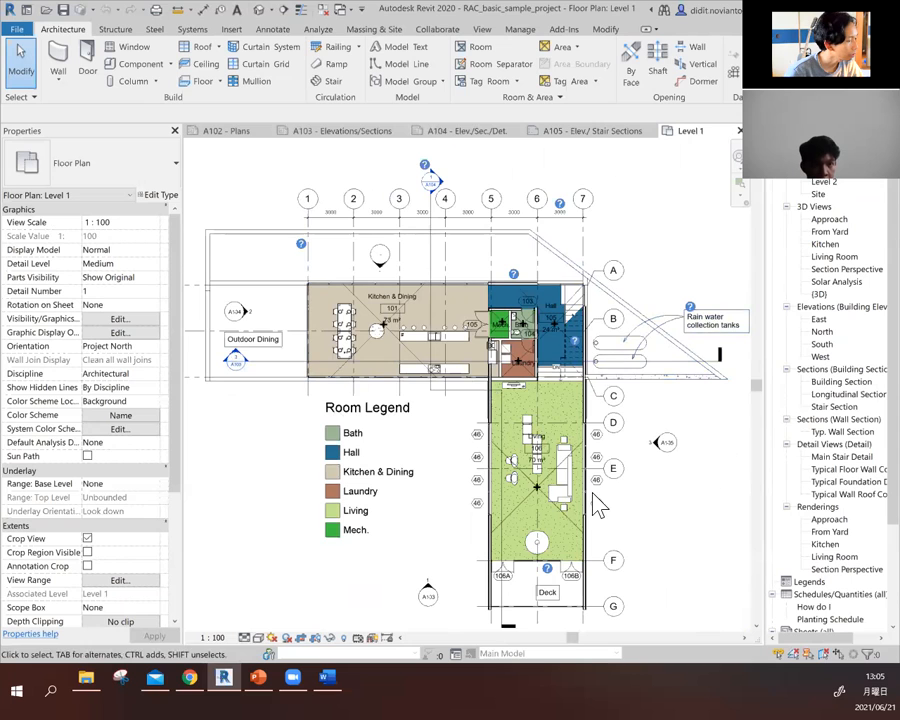
pyautogui.scroll(-1, 610, 515)
pyautogui.scroll(3, 605, 609)
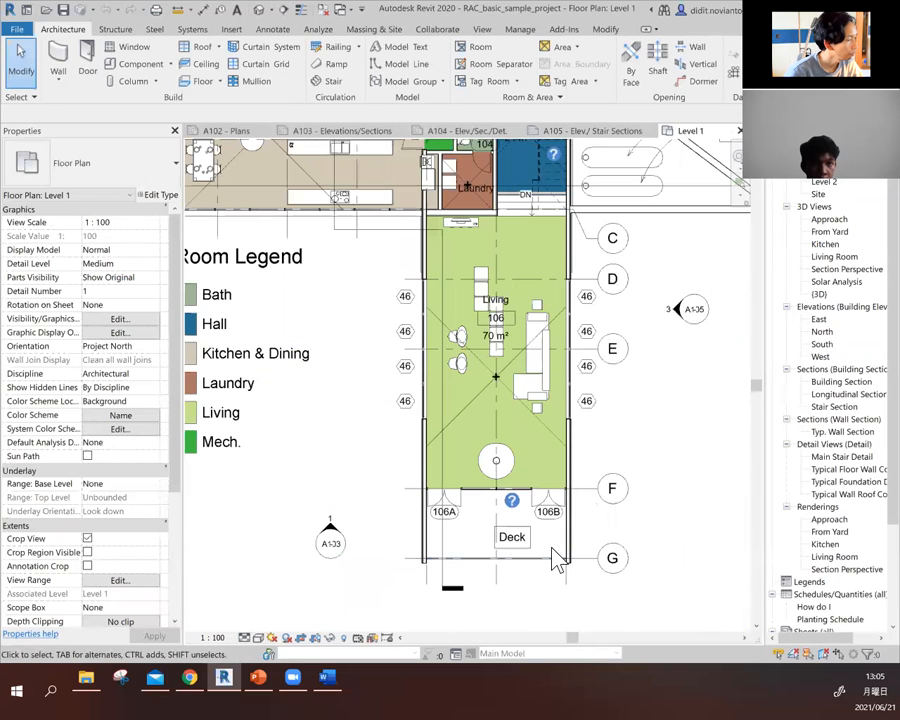
pyautogui.scroll(1, 557, 560)
pyautogui.scroll(2, 561, 520)
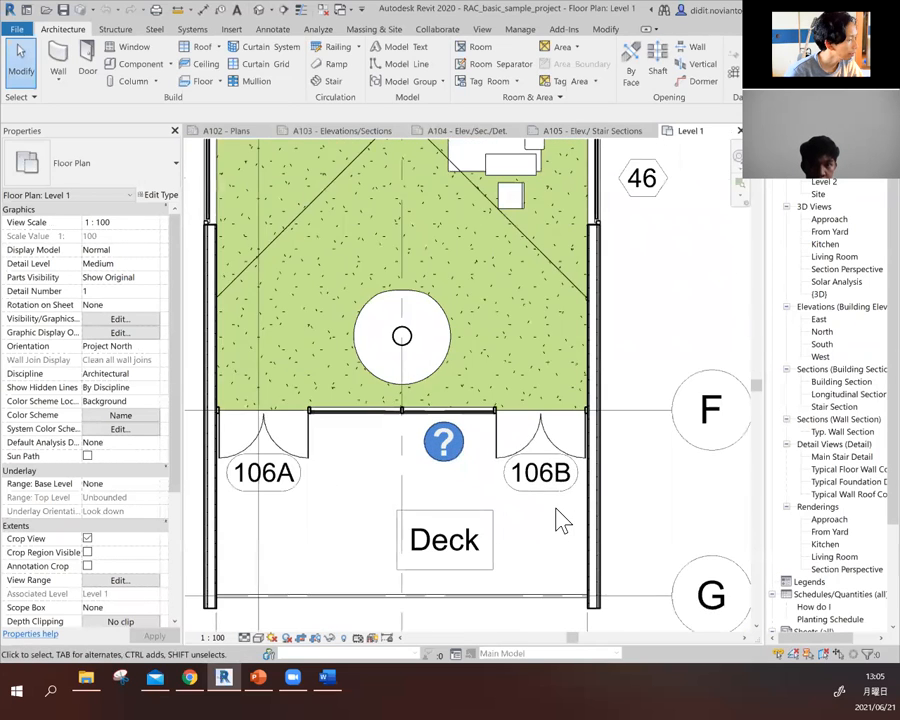
pyautogui.scroll(-3, 561, 522)
pyautogui.scroll(-3, 558, 522)
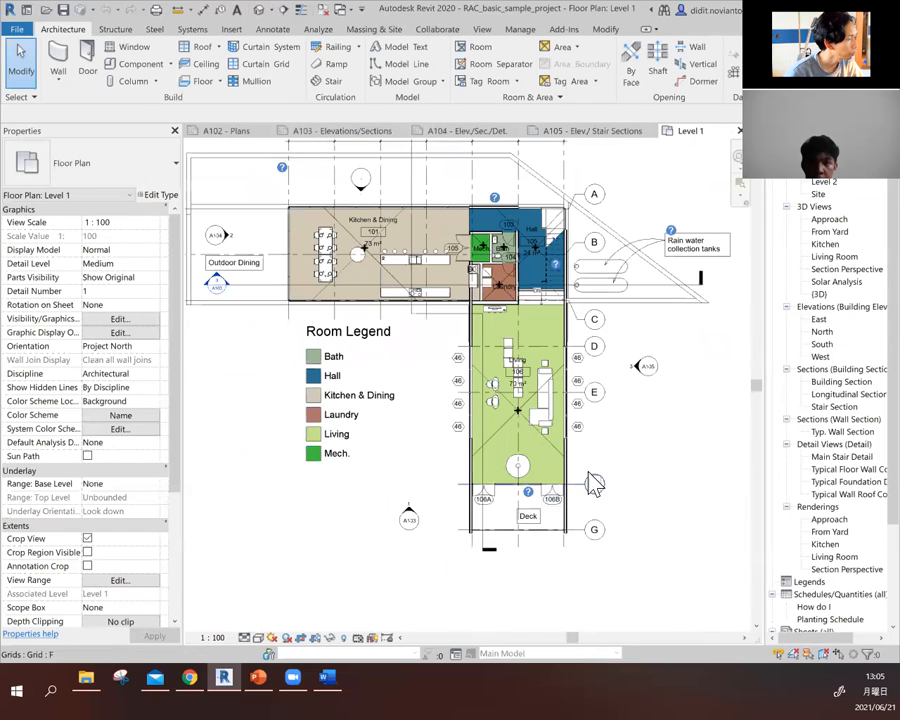
pyautogui.scroll(-3, 641, 452)
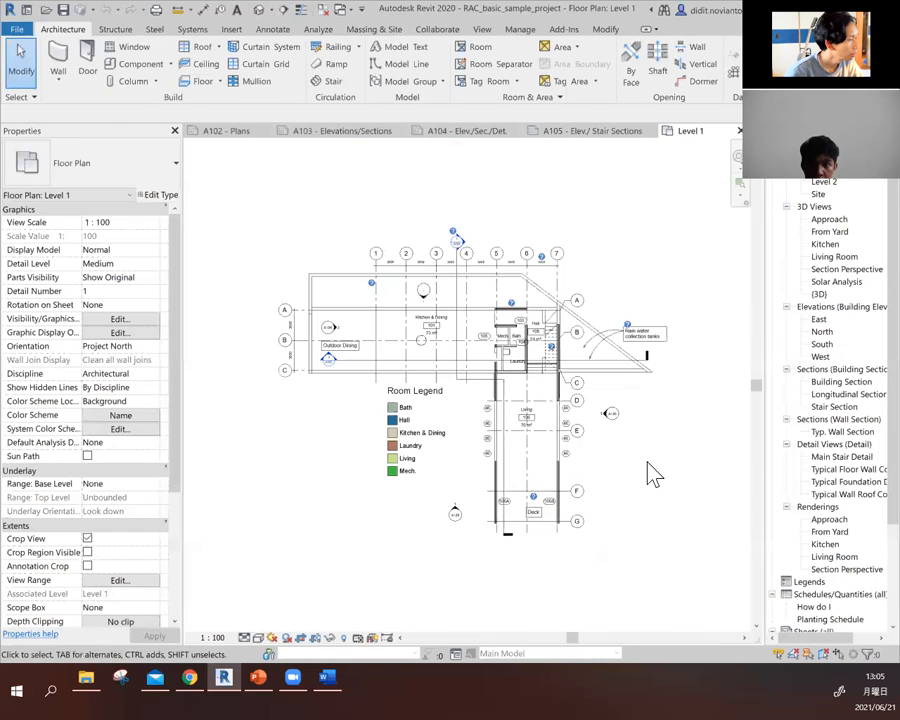
pyautogui.scroll(1, 652, 470)
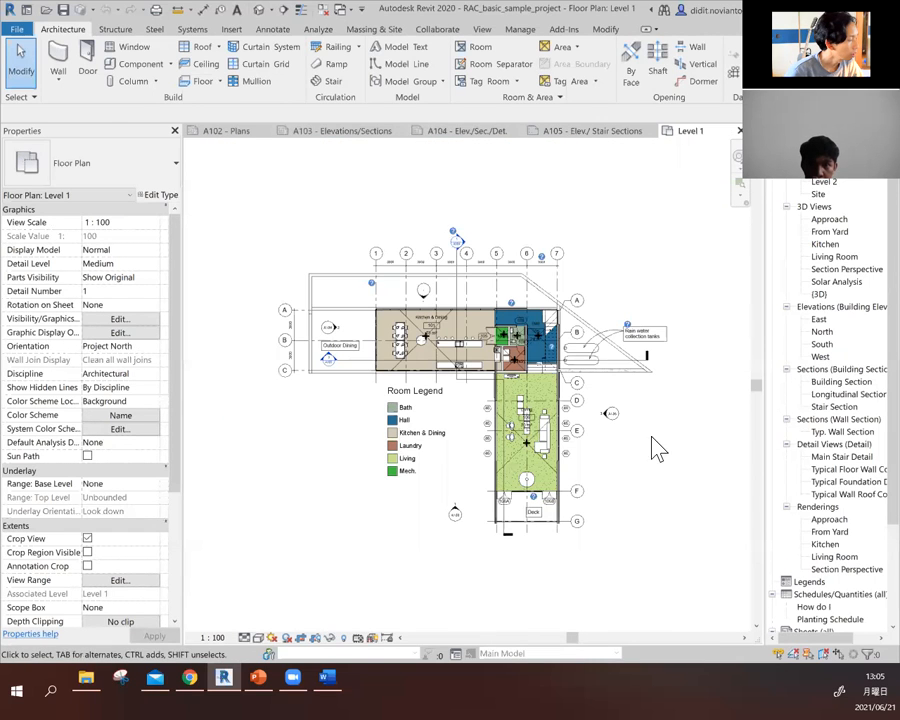
# - Open the Level 2 floor plan followed by the Site plan
pyautogui.doubleClick(824, 183)
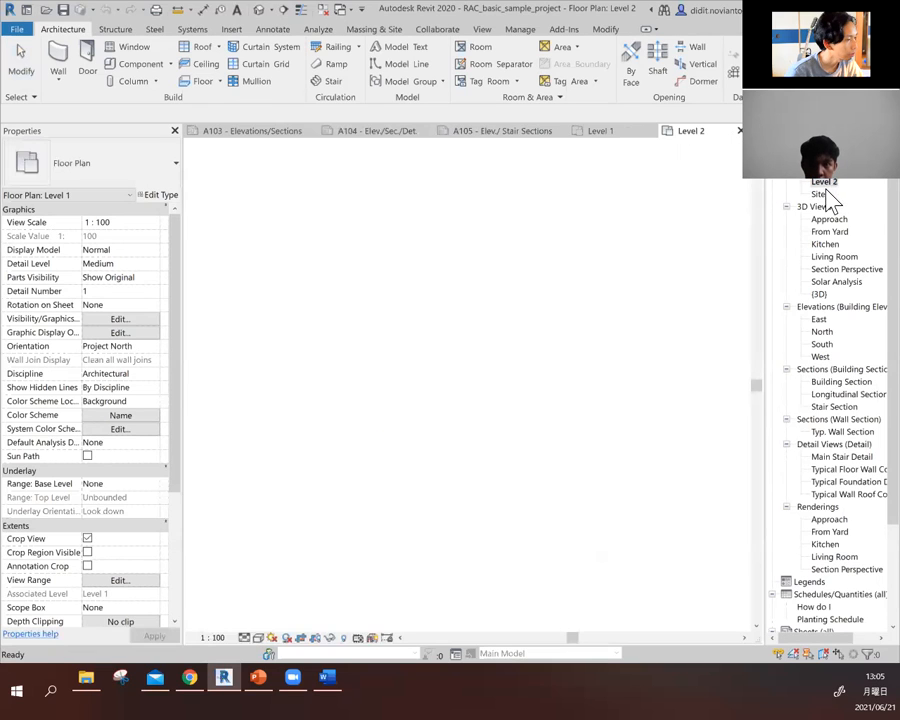
pyautogui.doubleClick(818, 195)
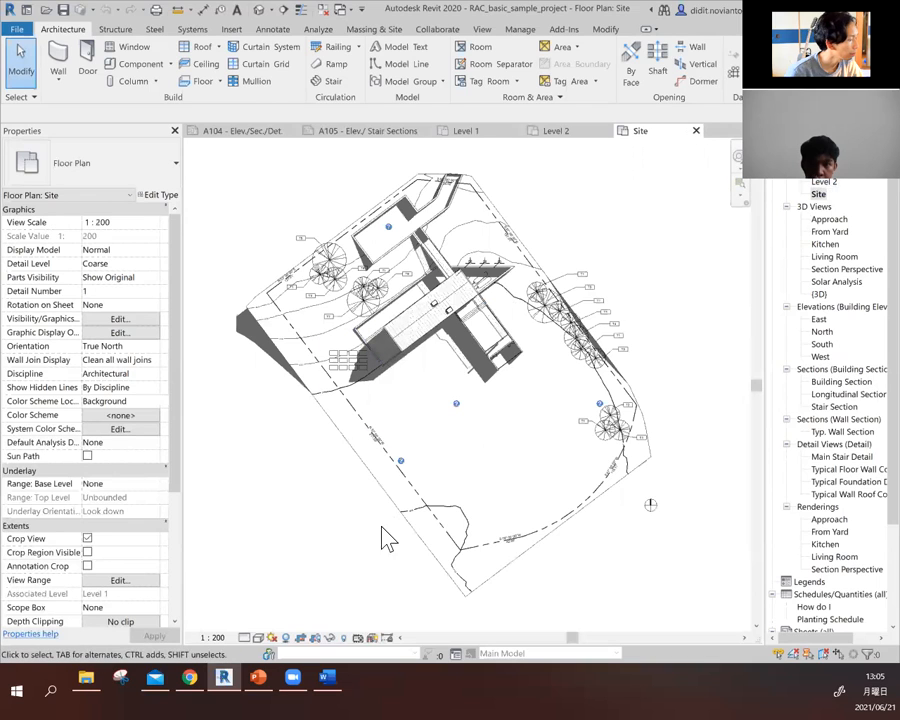
# - Toggle the shadows of the Site plan off and back on to compare how the plan looks
pyautogui.click(287, 638)
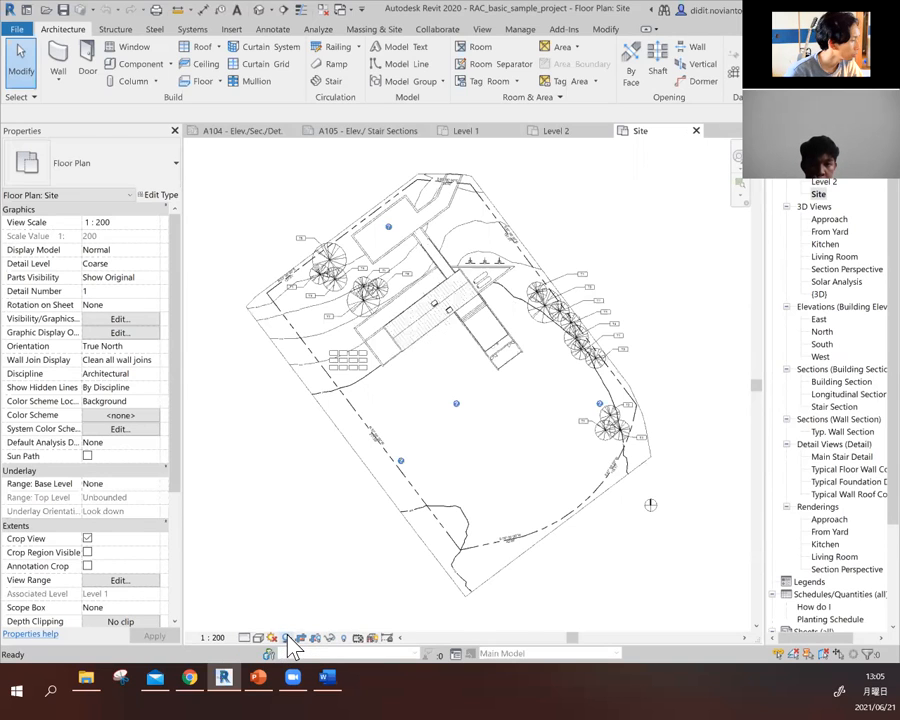
pyautogui.click(287, 638)
pyautogui.click(287, 638)
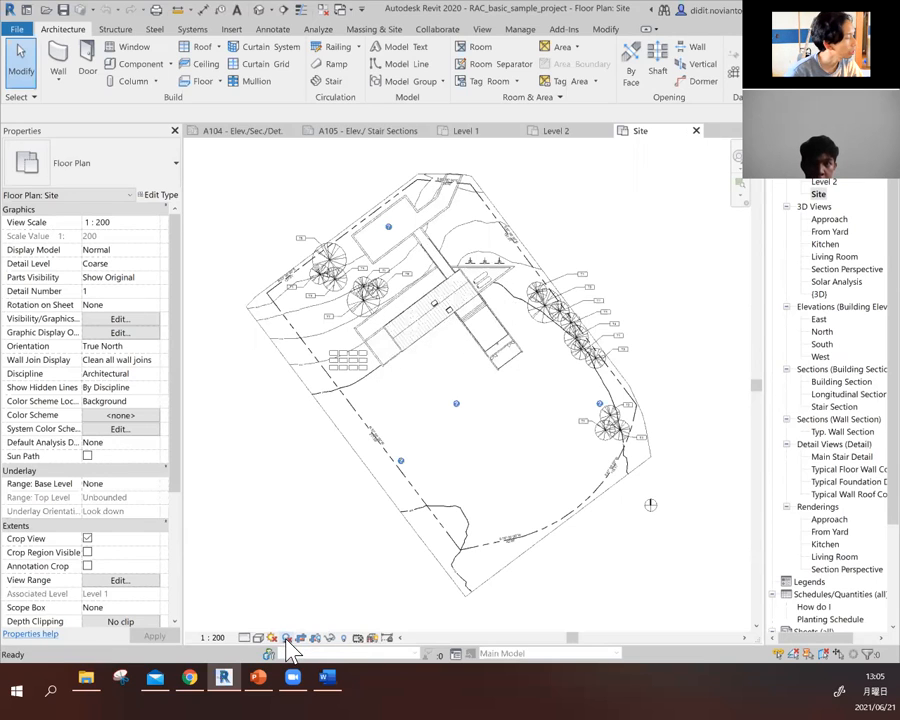
pyautogui.click(287, 638)
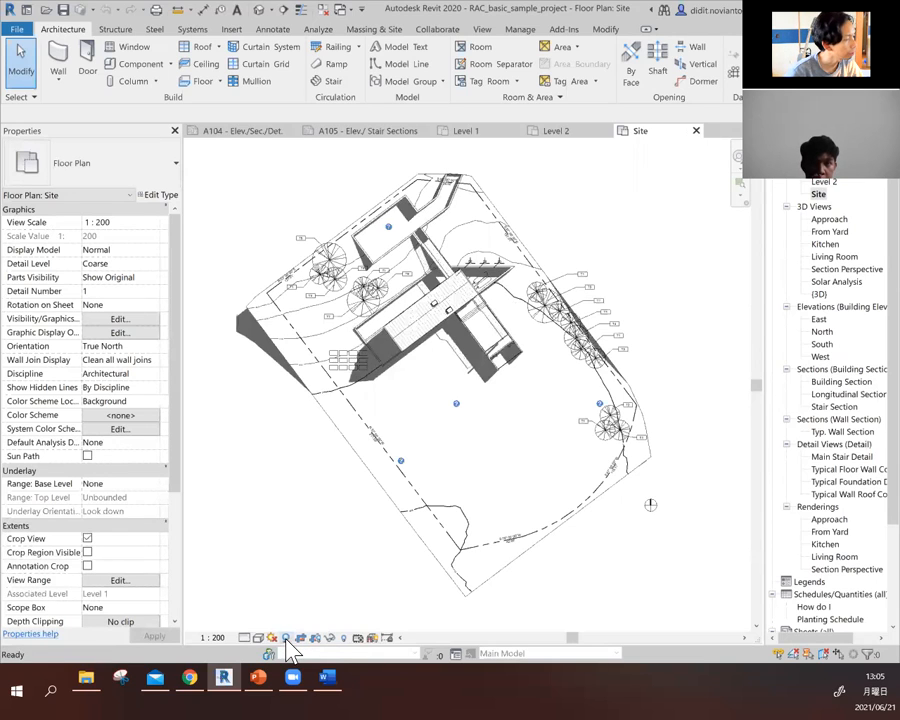
pyautogui.click(287, 638)
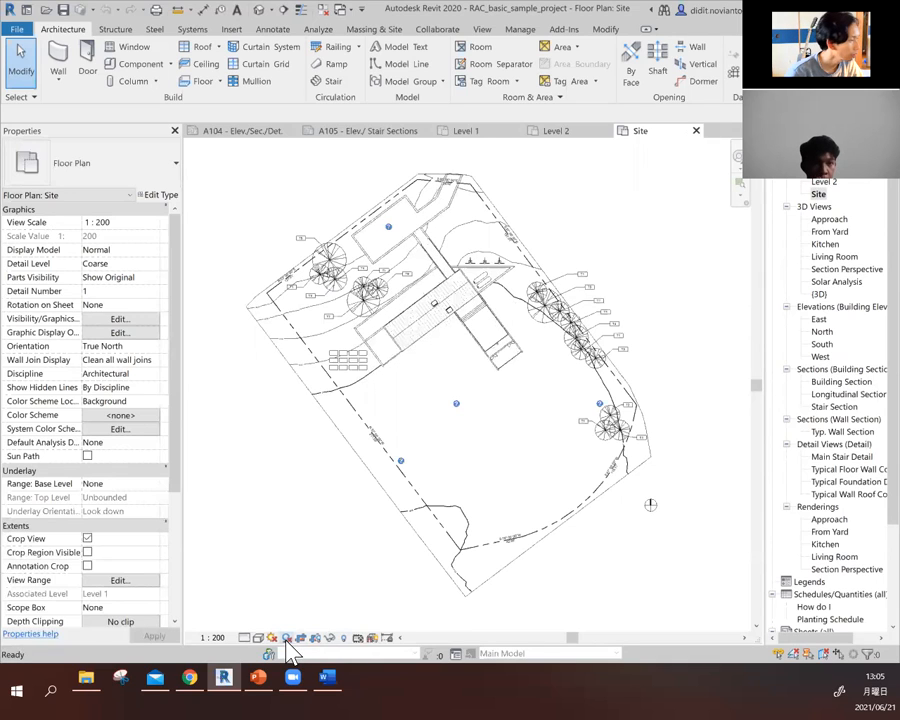
pyautogui.click(287, 638)
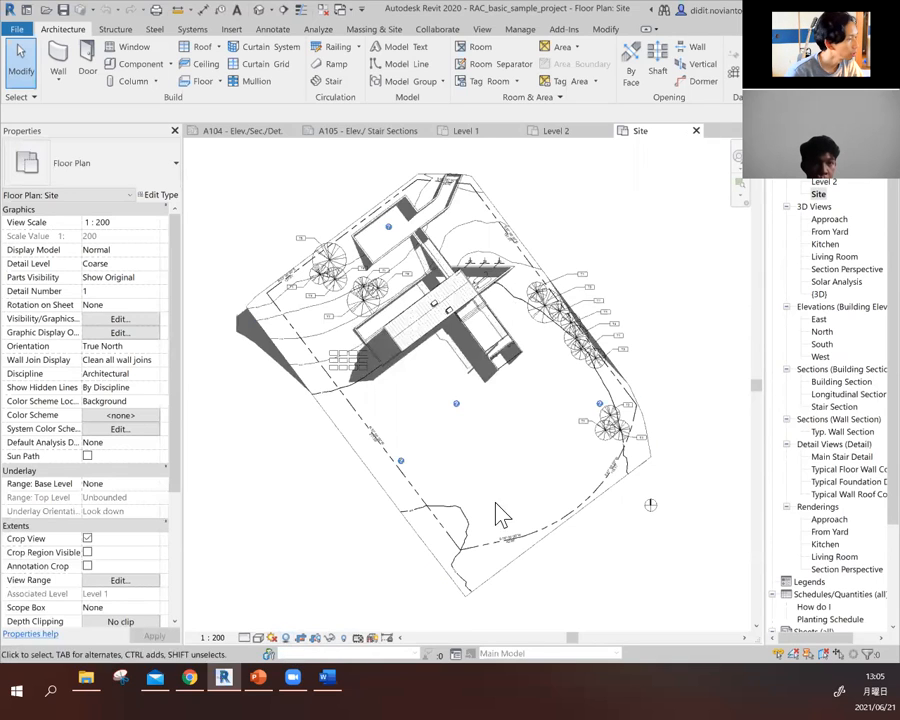
# - Close all open floor plans and sheets of the sample project and close the project without saving its changes
pyautogui.click(25, 28)
pyautogui.click(366, 177)
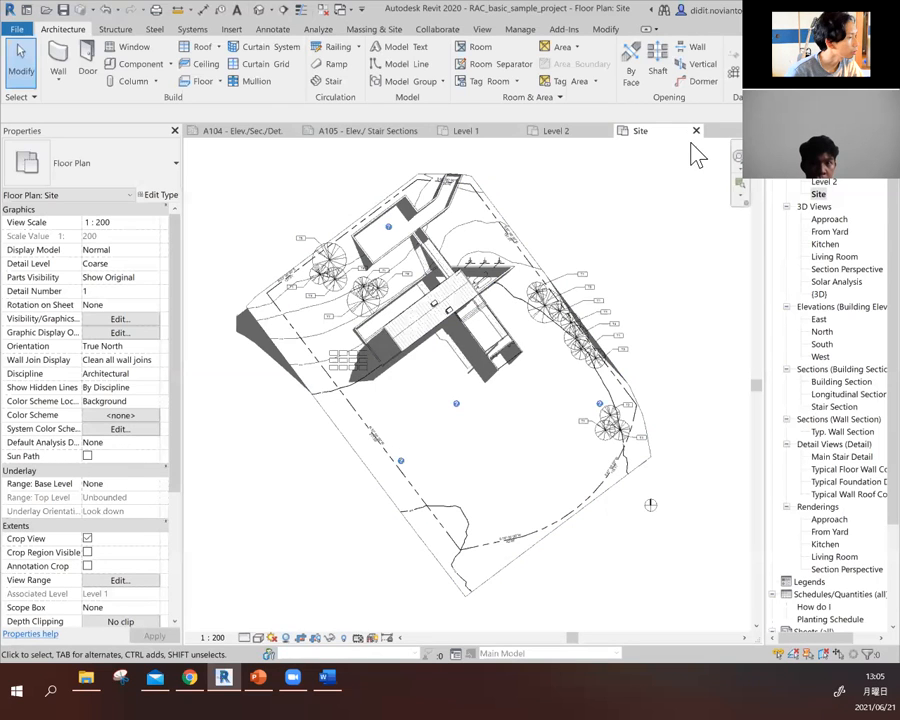
pyautogui.click(697, 131)
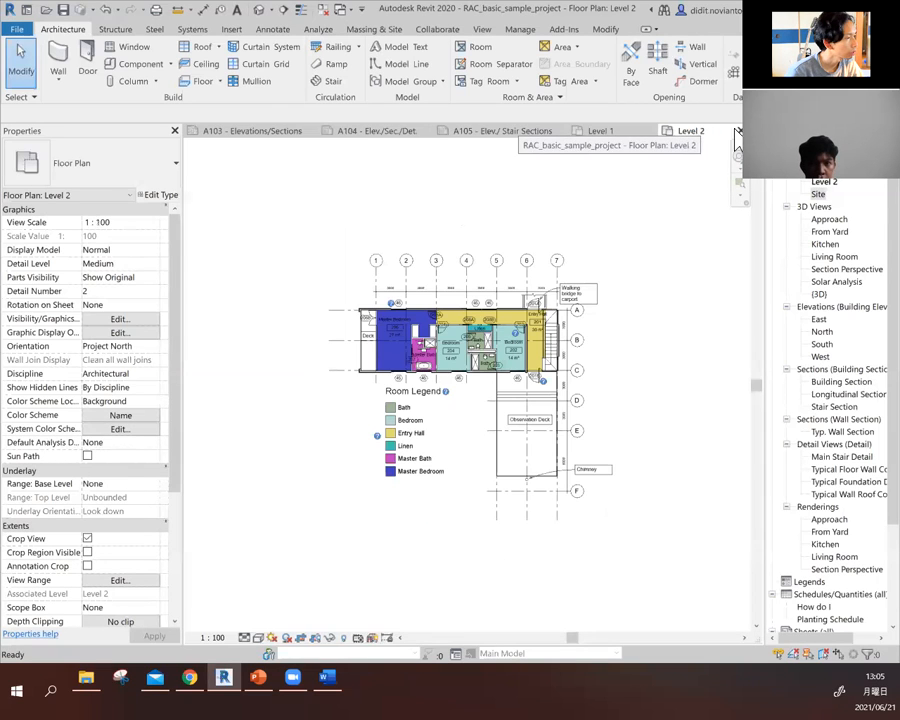
pyautogui.click(738, 131)
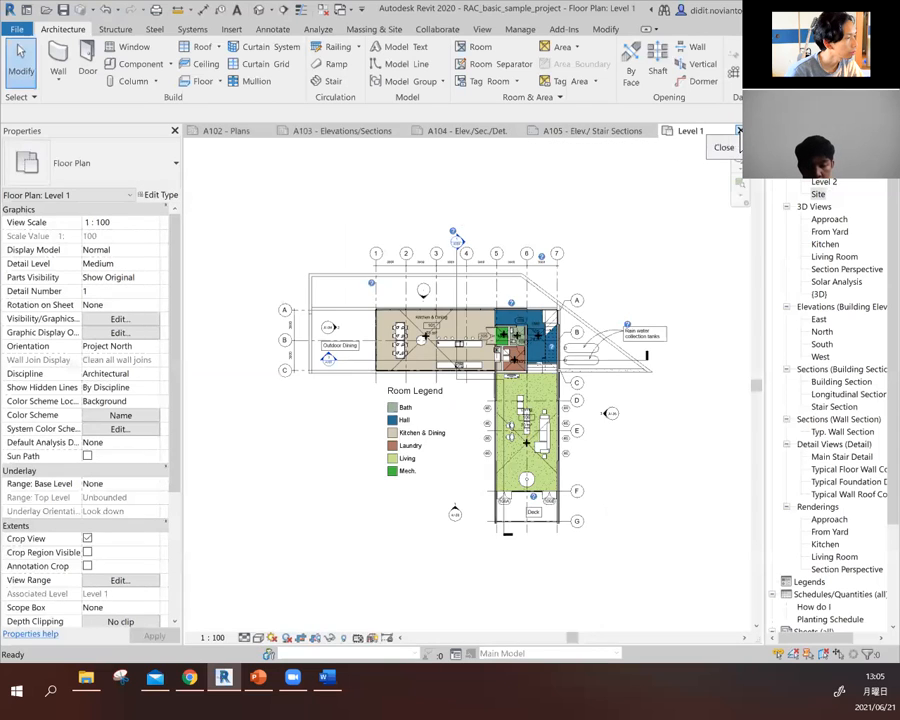
pyautogui.click(738, 131)
pyautogui.click(653, 130)
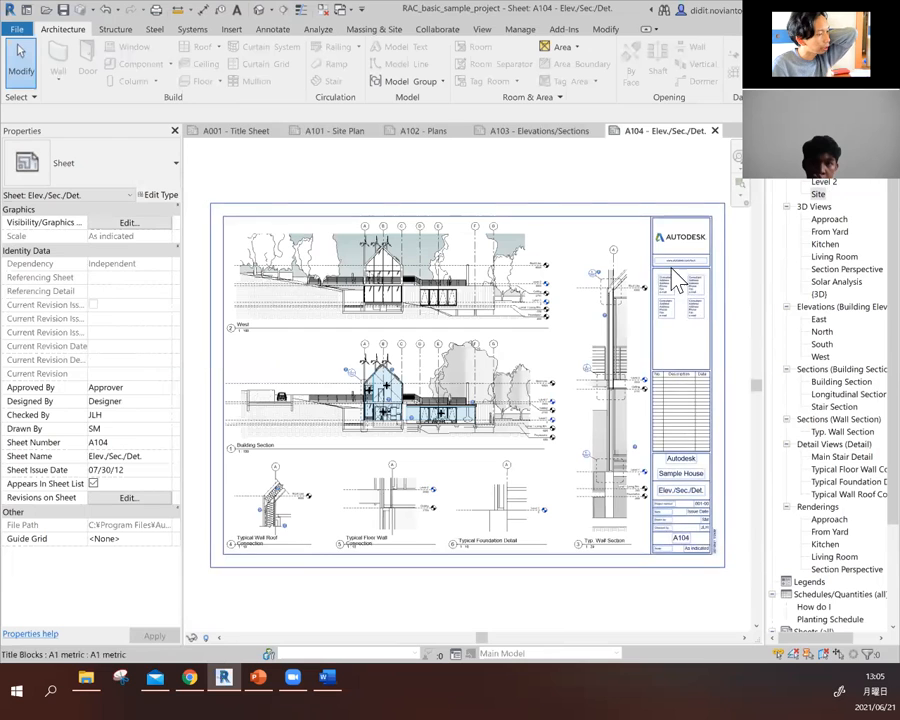
pyautogui.click(715, 132)
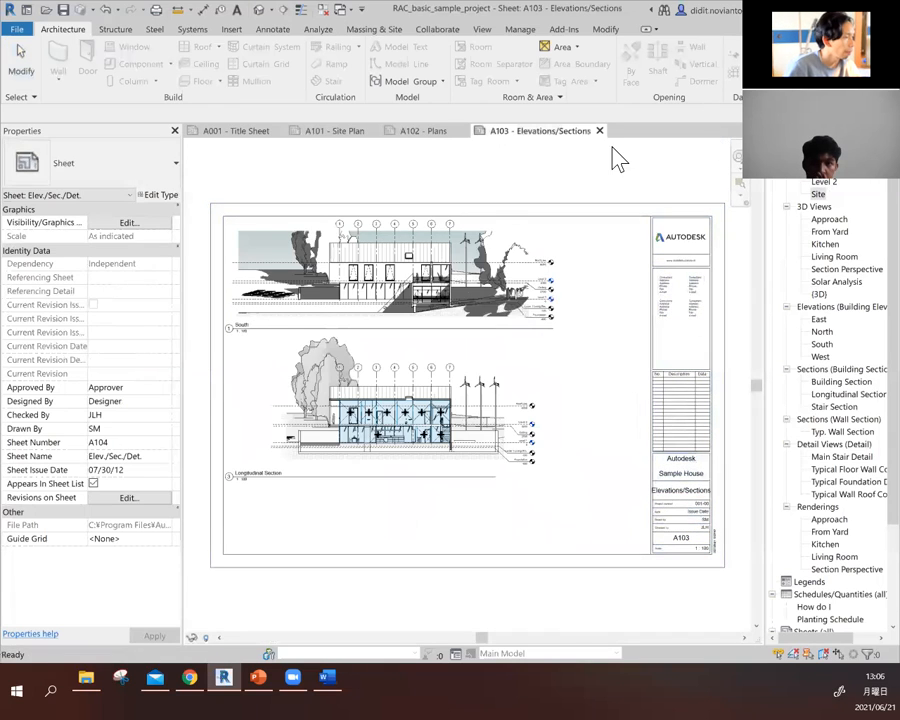
pyautogui.click(600, 132)
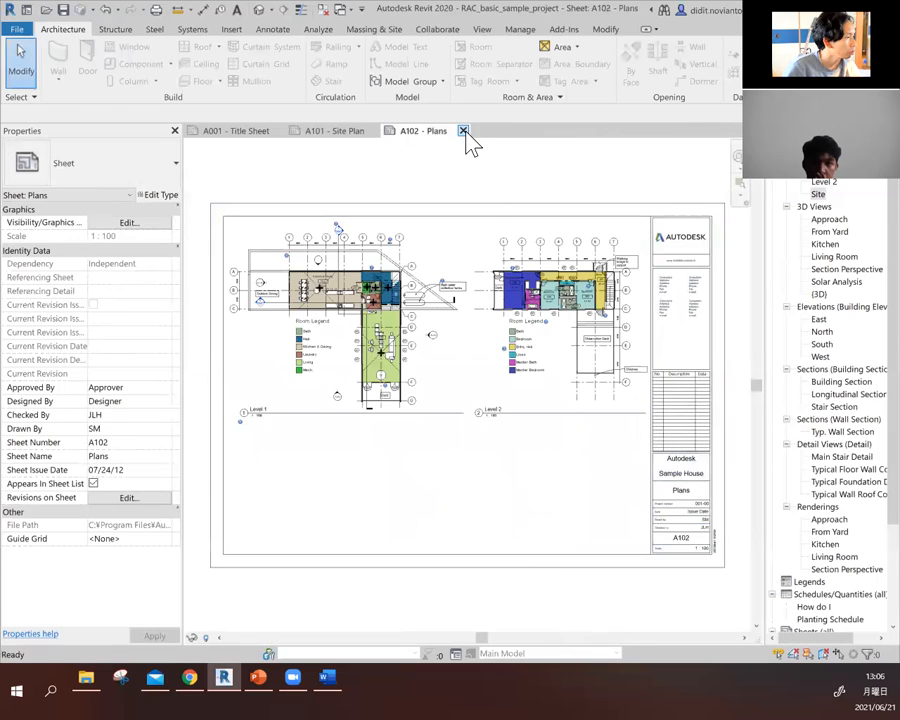
pyautogui.click(463, 131)
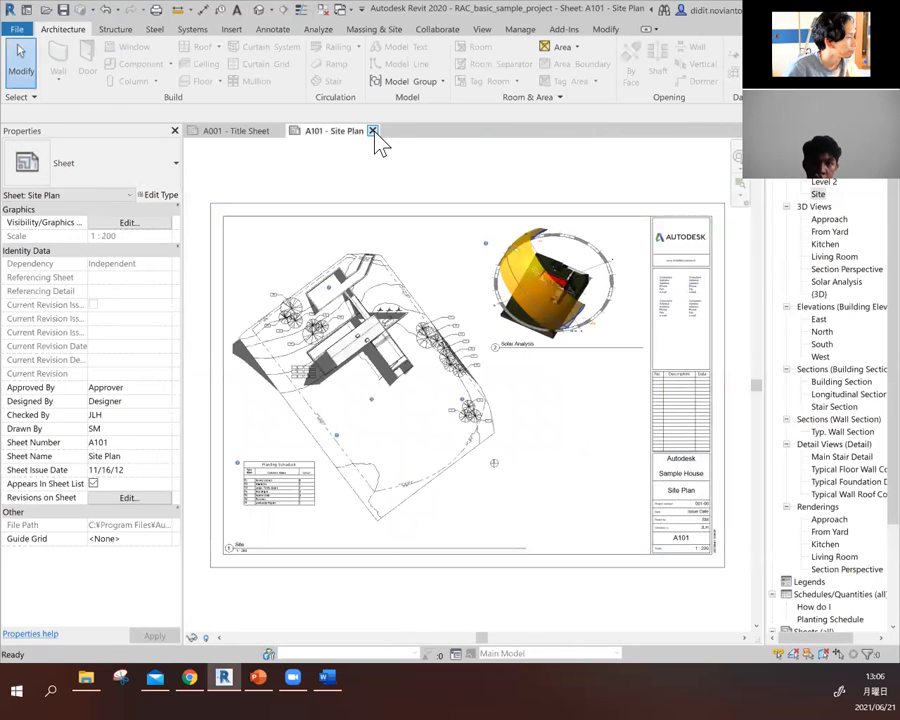
pyautogui.click(372, 131)
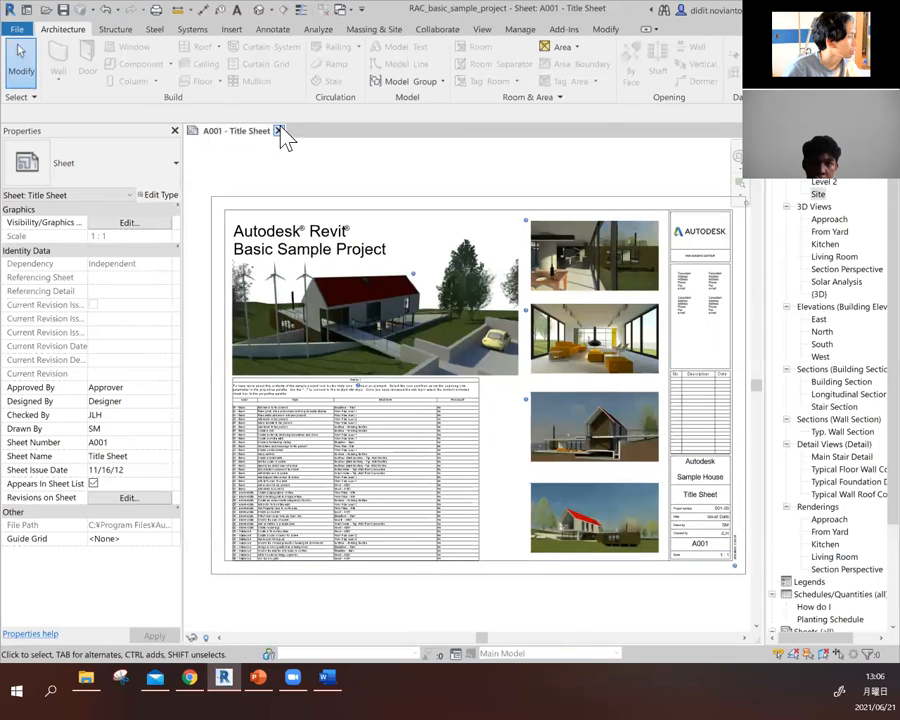
pyautogui.click(279, 131)
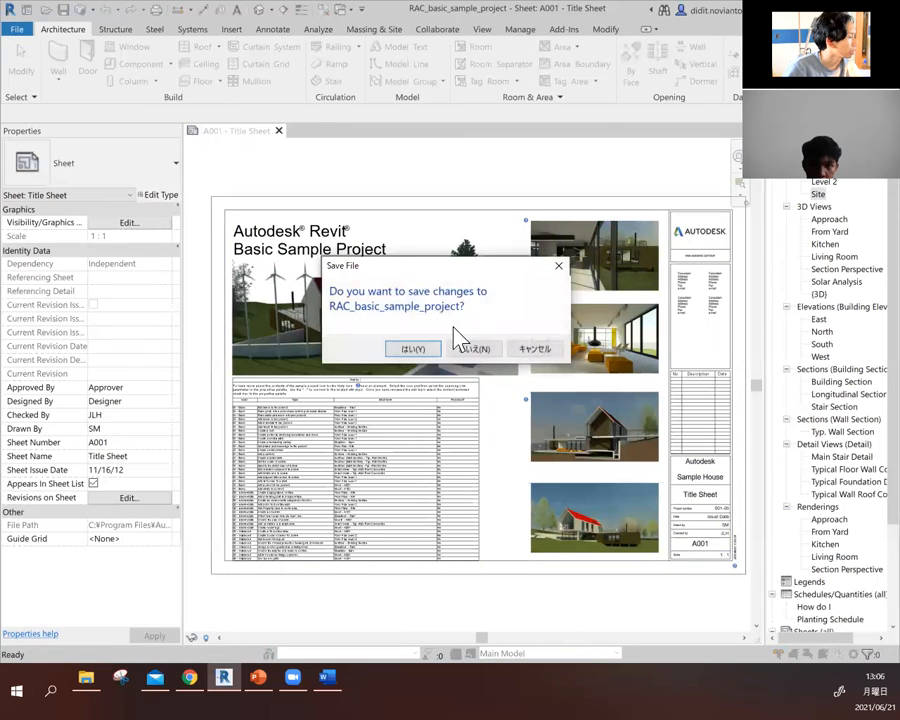
pyautogui.click(470, 352)
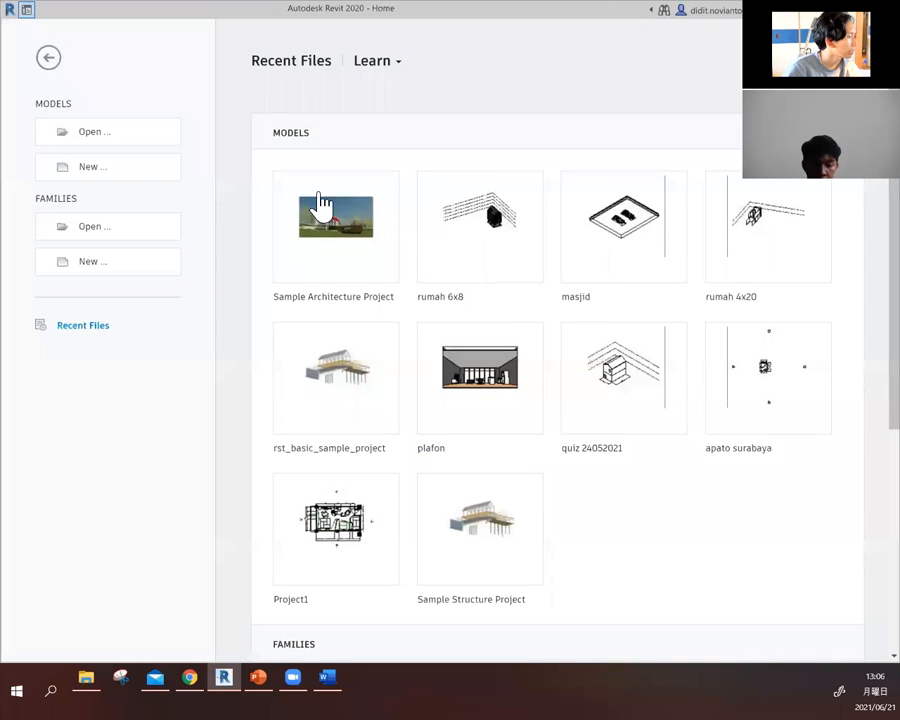
# - Look through the recent models and families and open the rumah 6x8 model
pyautogui.scroll(-1, 320, 203)
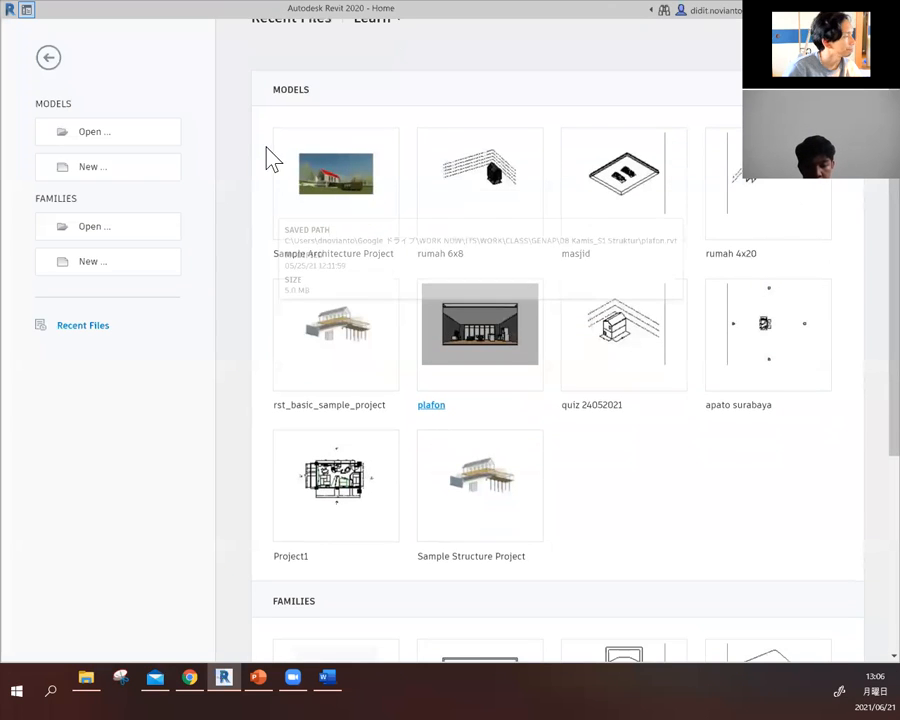
pyautogui.scroll(-5, 270, 127)
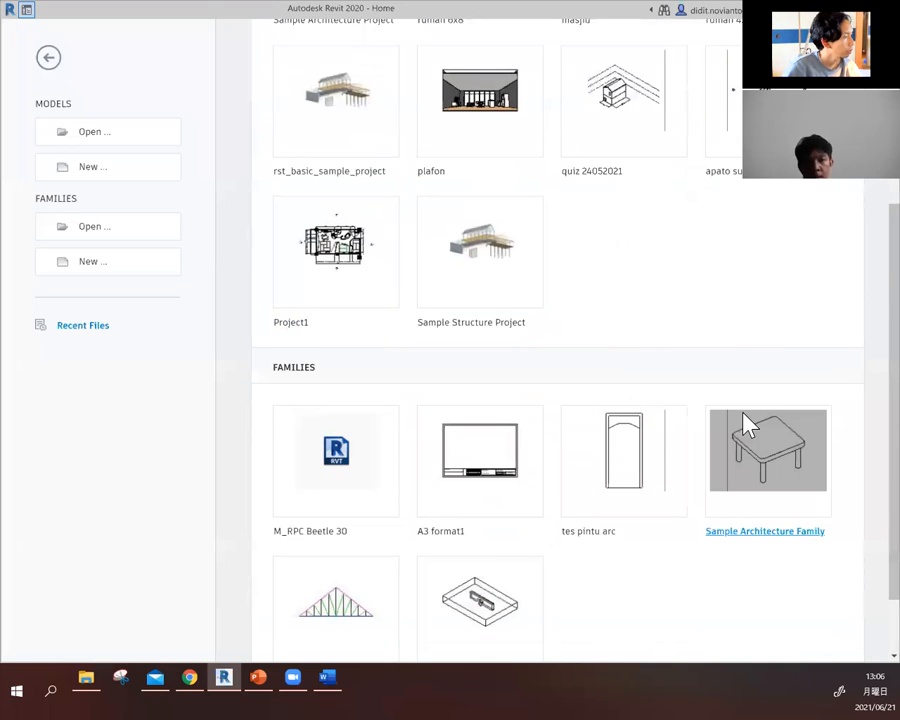
pyautogui.scroll(-1, 767, 445)
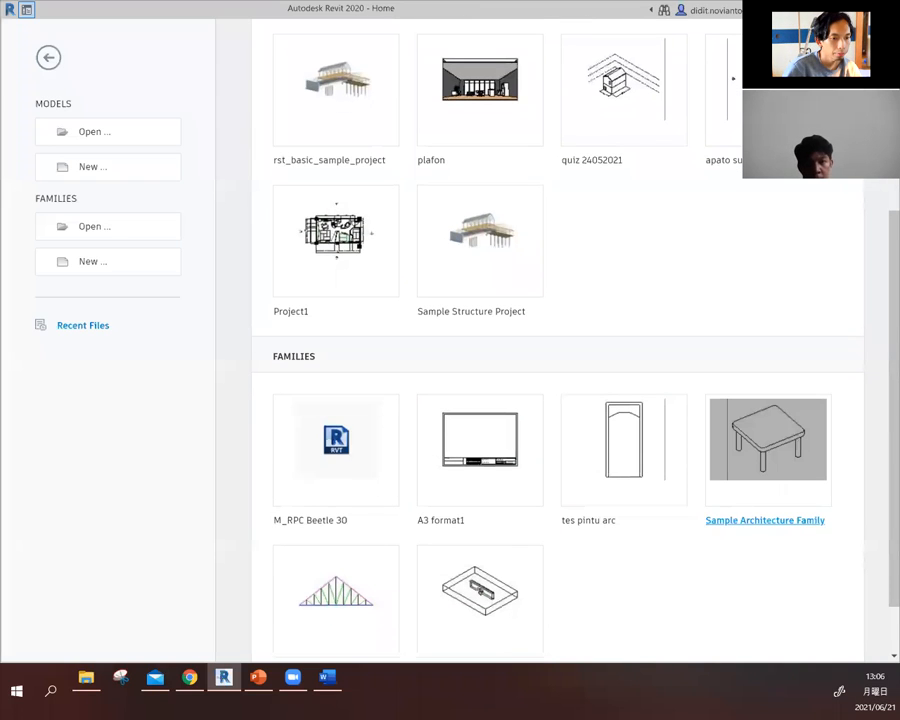
pyautogui.scroll(1, 767, 445)
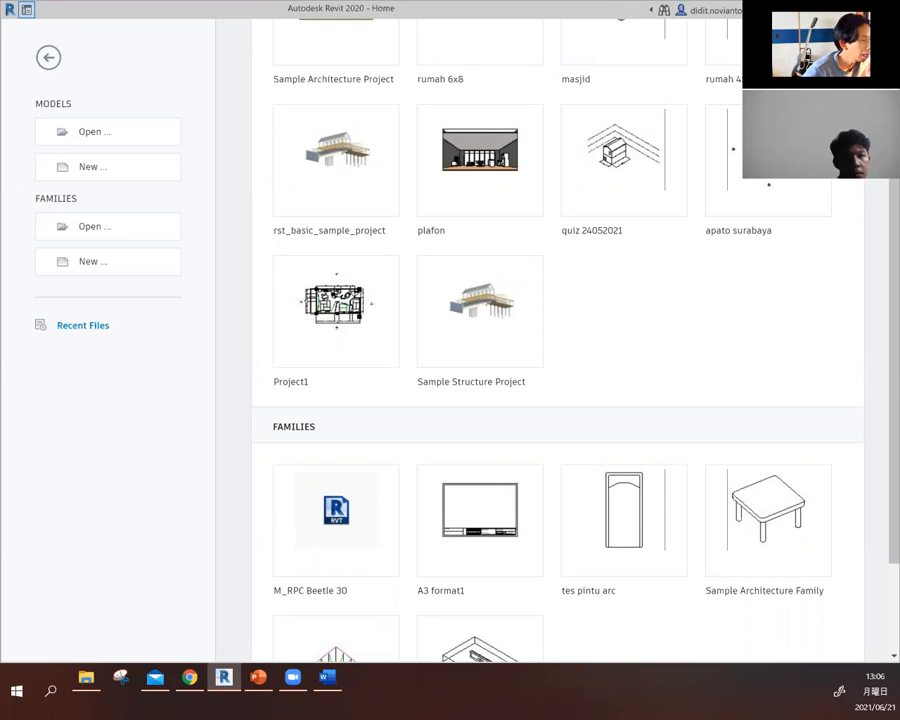
pyautogui.click(360, 324)
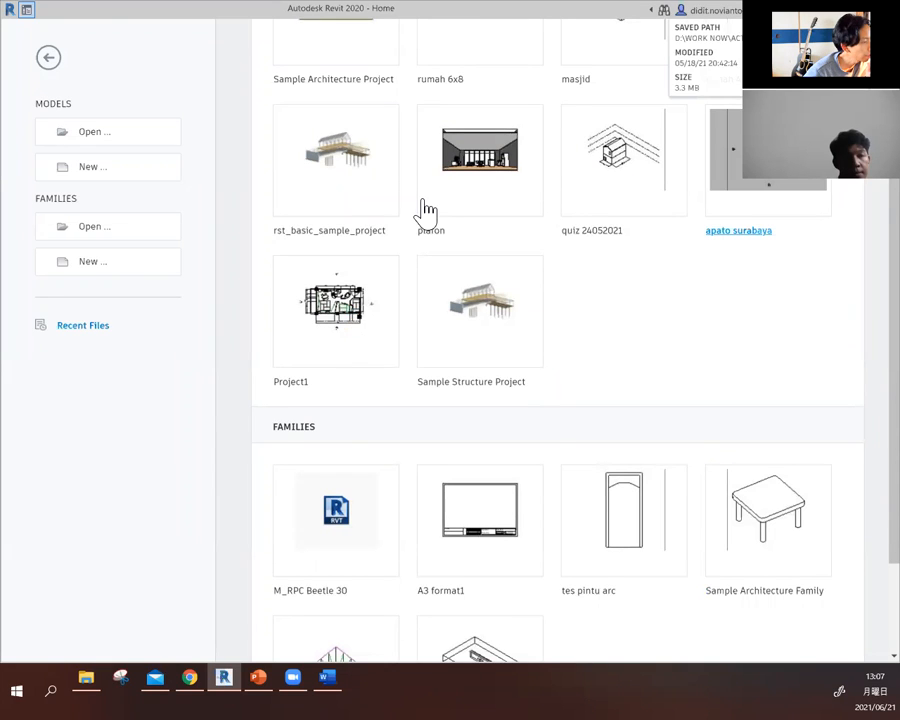
pyautogui.scroll(3, 426, 209)
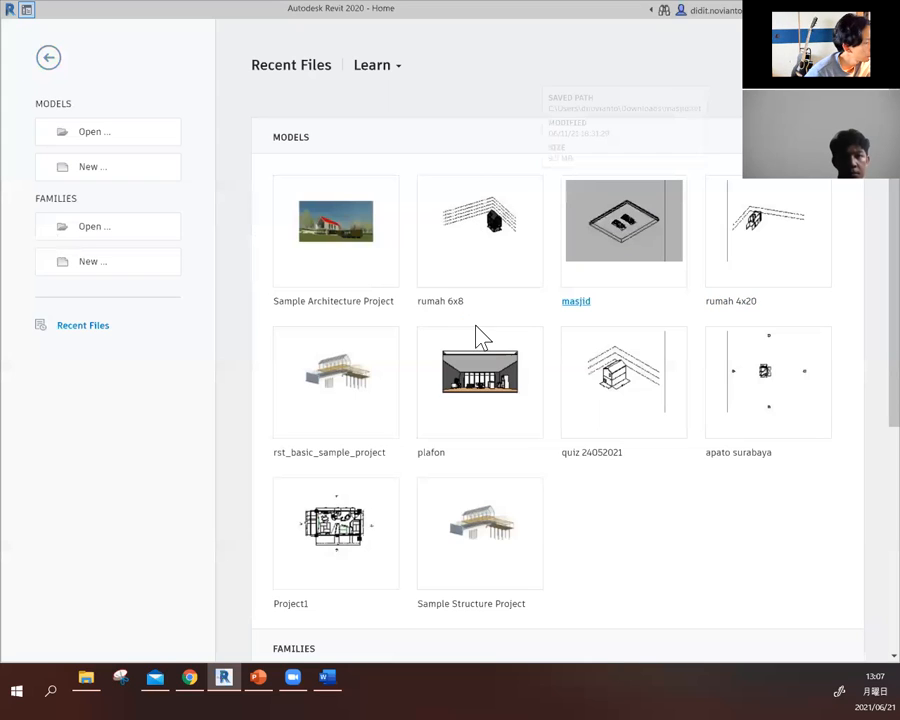
pyautogui.click(497, 238)
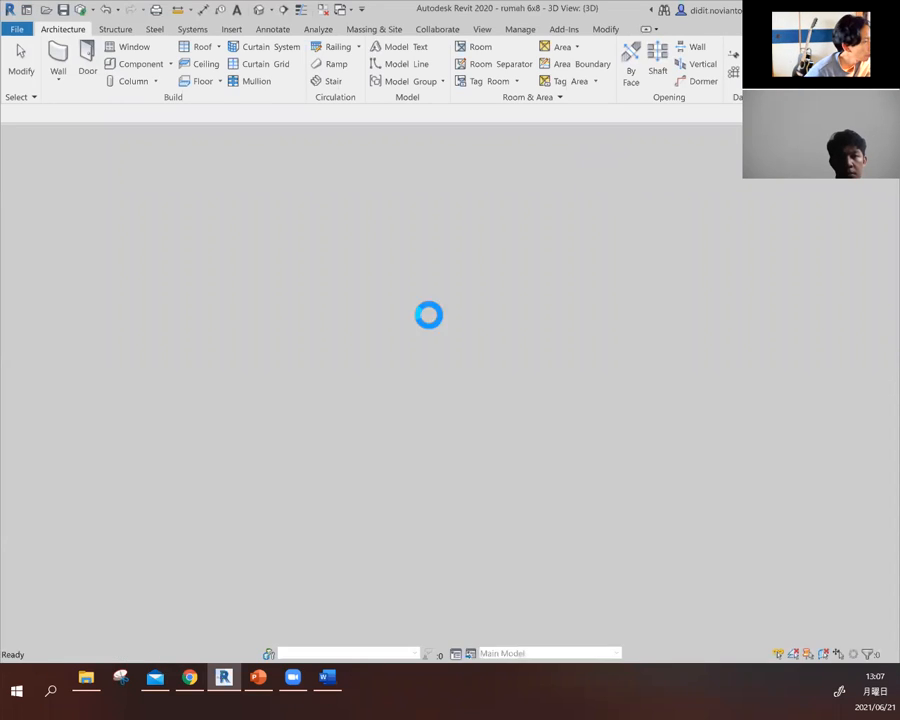
pyautogui.click(258, 680)
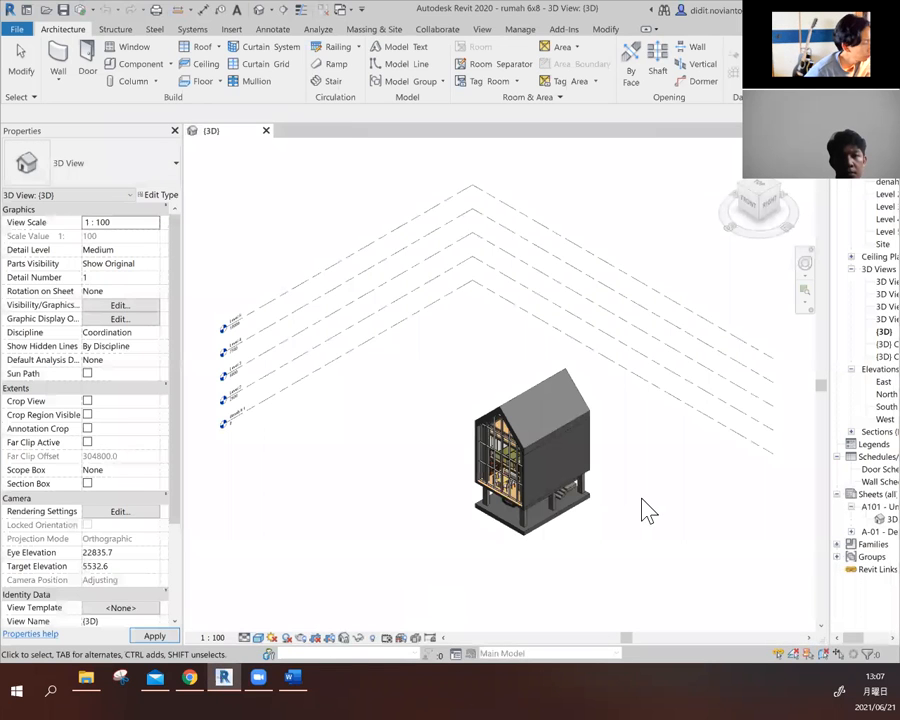
# - Examine the house in the {3D} view up close, and open the East elevation to look over its levels
pyautogui.moveTo(658, 501); pyautogui.dragTo(658, 501, button='middle')
pyautogui.scroll(5, 508, 420)
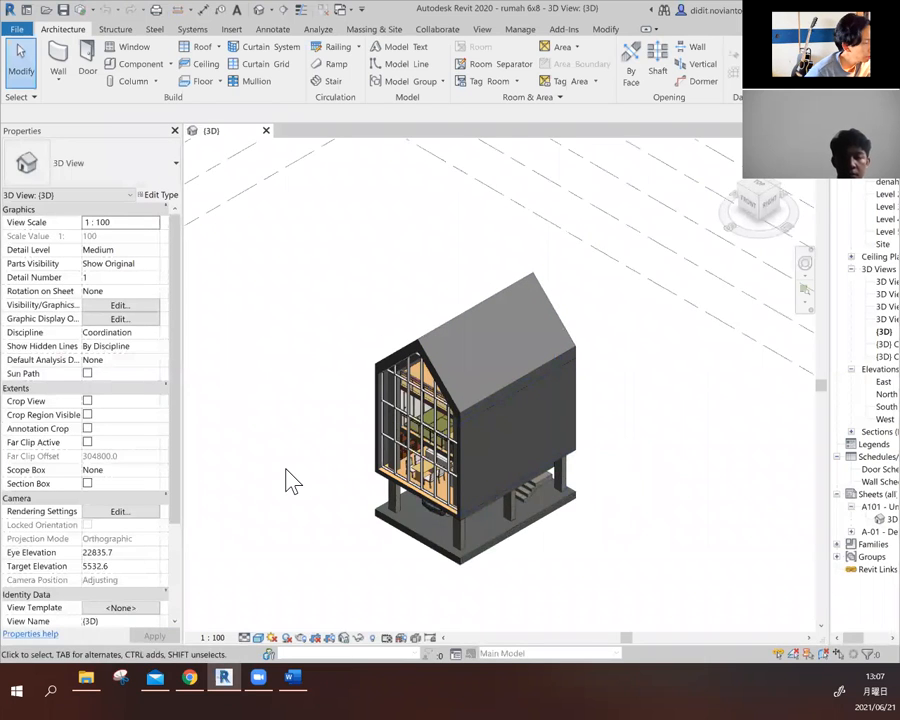
pyautogui.scroll(1, 286, 469)
pyautogui.scroll(-1, 236, 342)
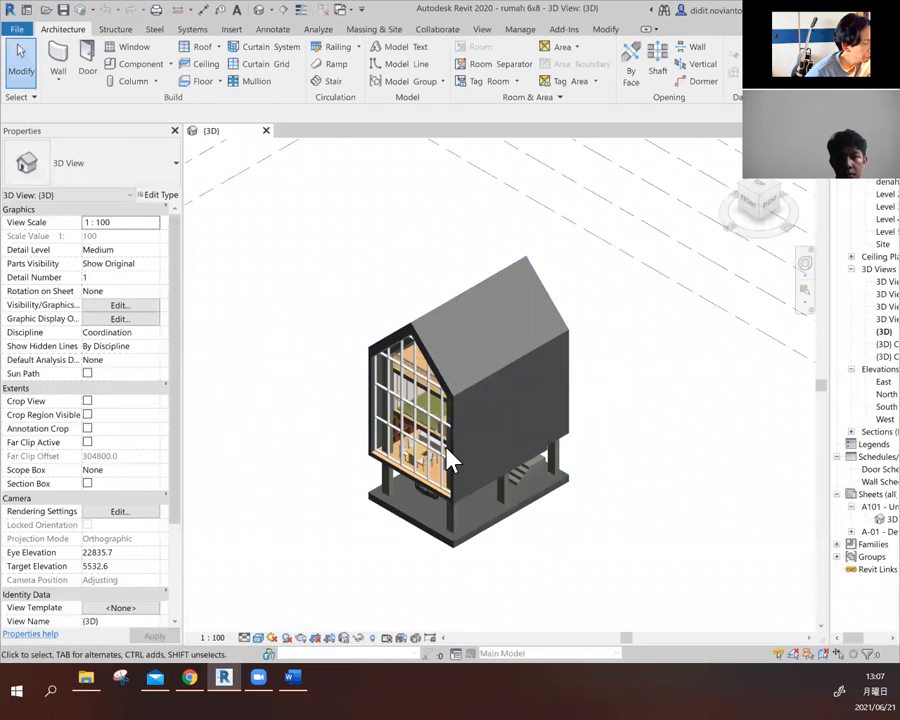
pyautogui.click(858, 383)
pyautogui.doubleClick(855, 382)
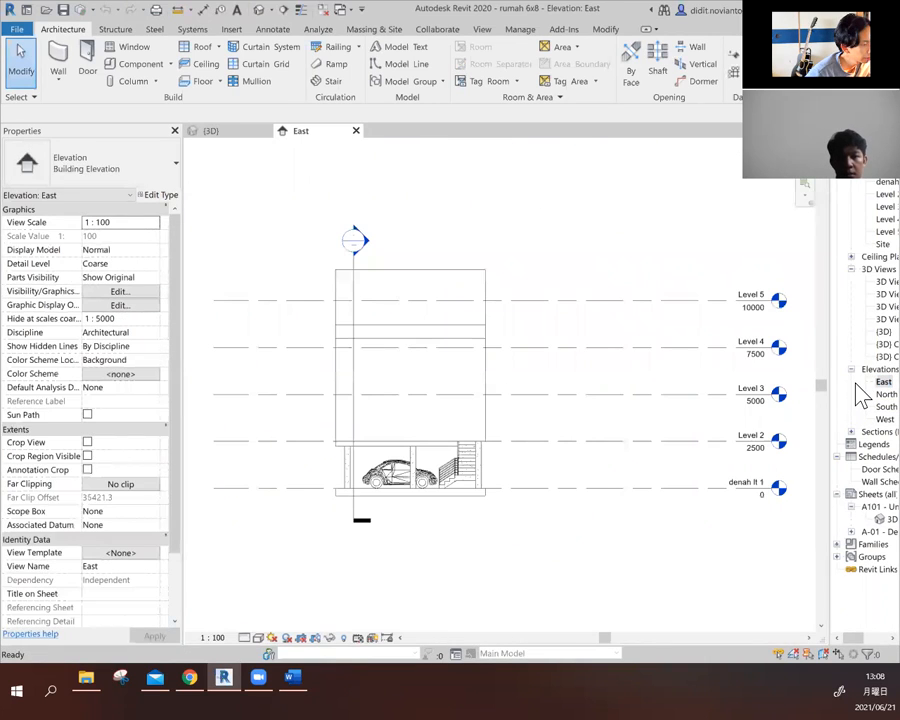
pyautogui.scroll(1, 355, 281)
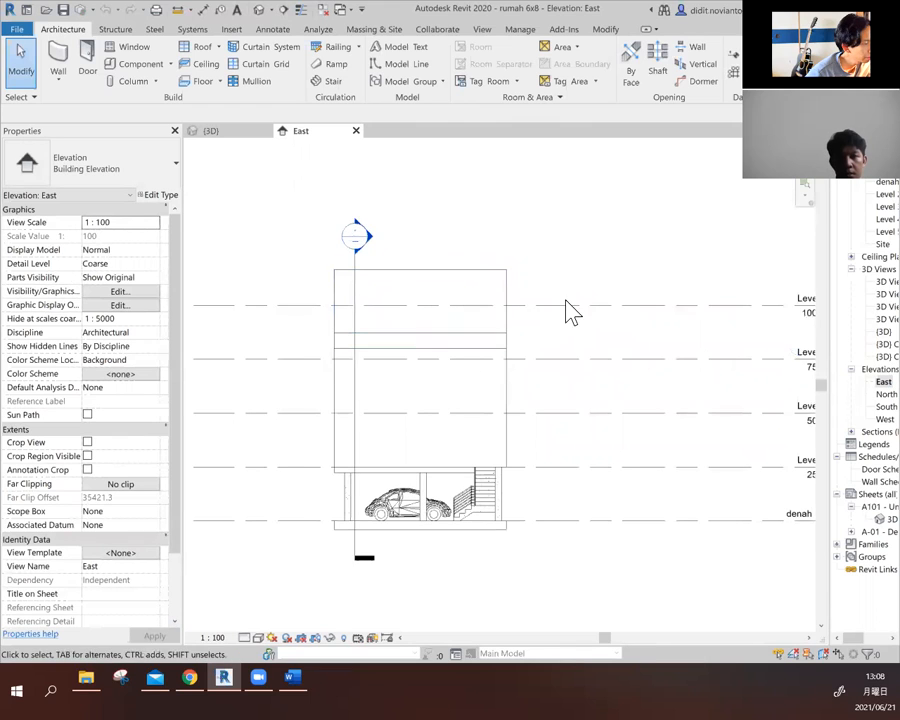
pyautogui.scroll(-3, 508, 408)
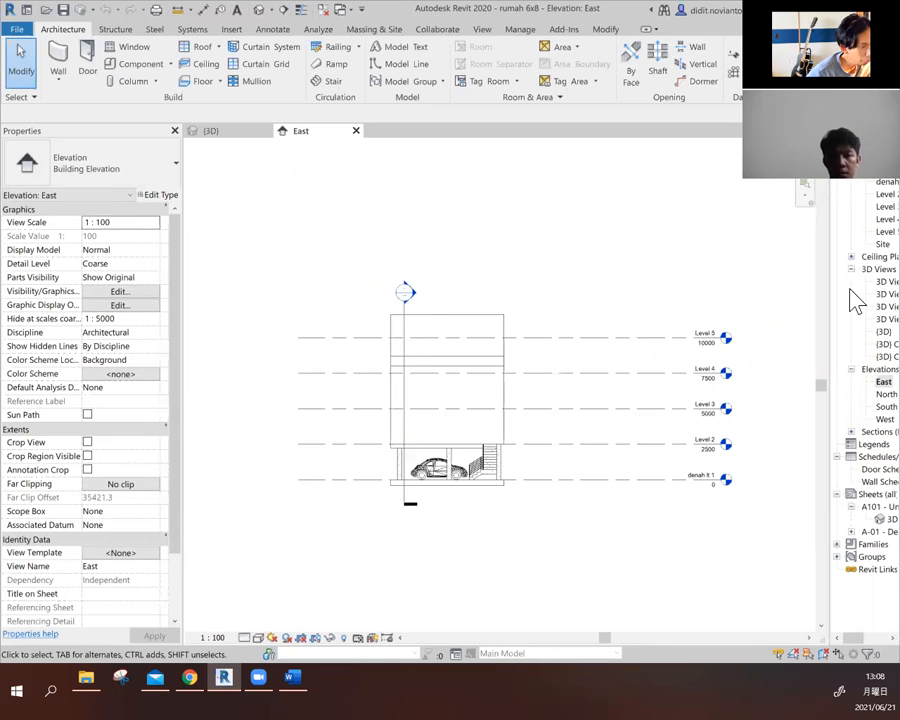
# - On the denah lt 1 floor plan, draw a vertical building section along the stair-side columns, extending past both ends of the house, and select it
pyautogui.doubleClick(862, 184)
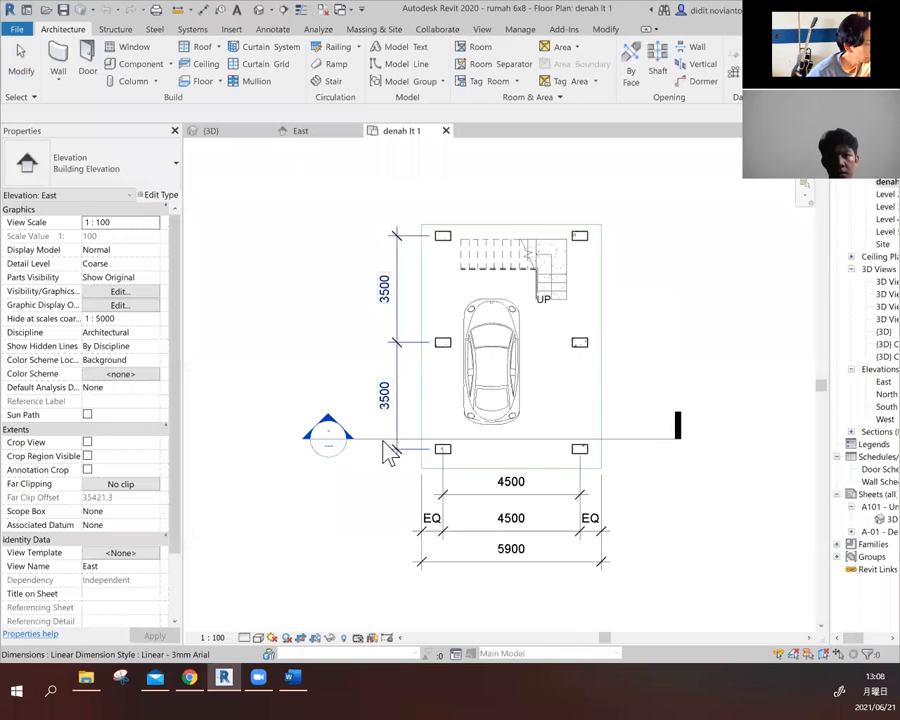
pyautogui.click(753, 315)
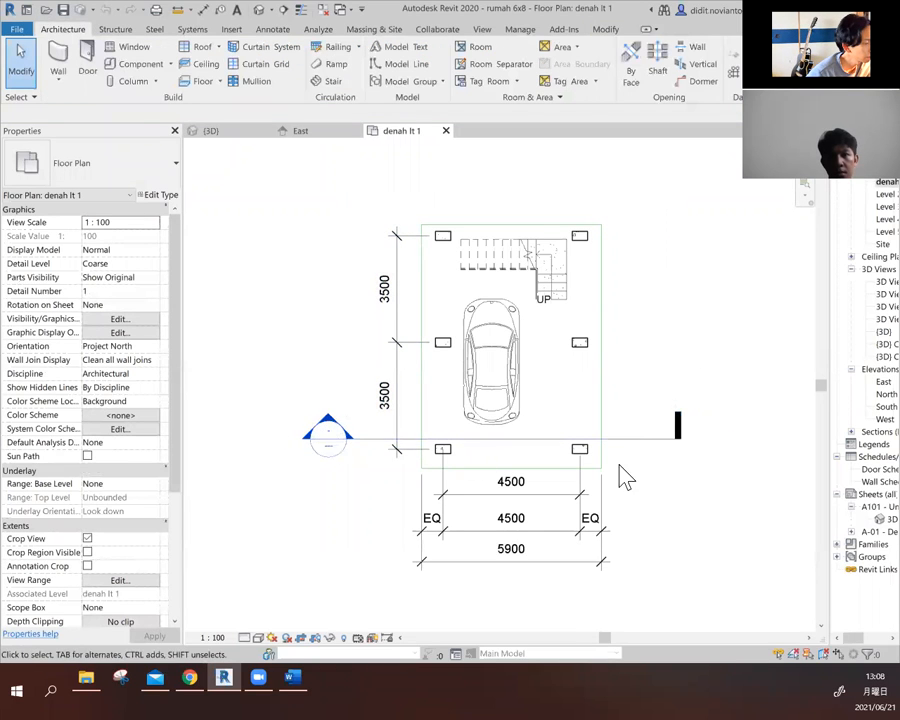
pyautogui.click(284, 10)
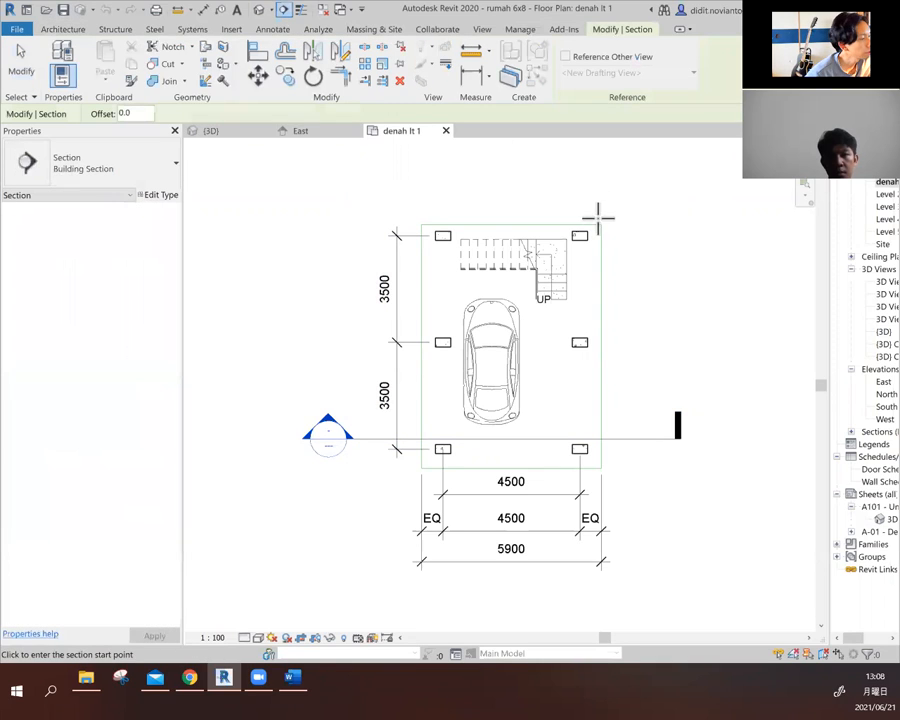
pyautogui.click(570, 195)
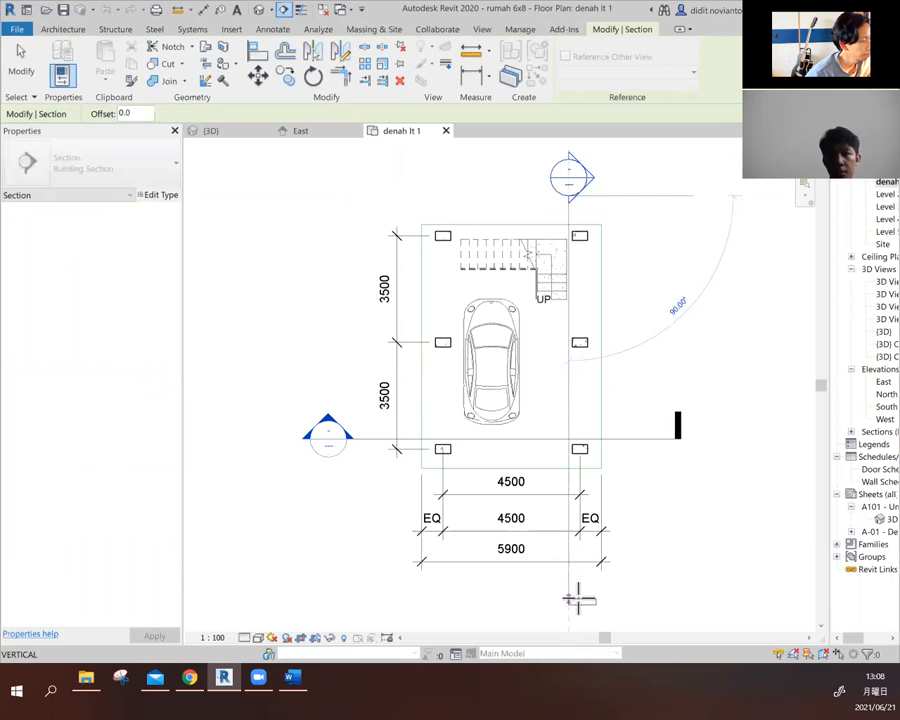
pyautogui.click(578, 600)
pyautogui.click(21, 65)
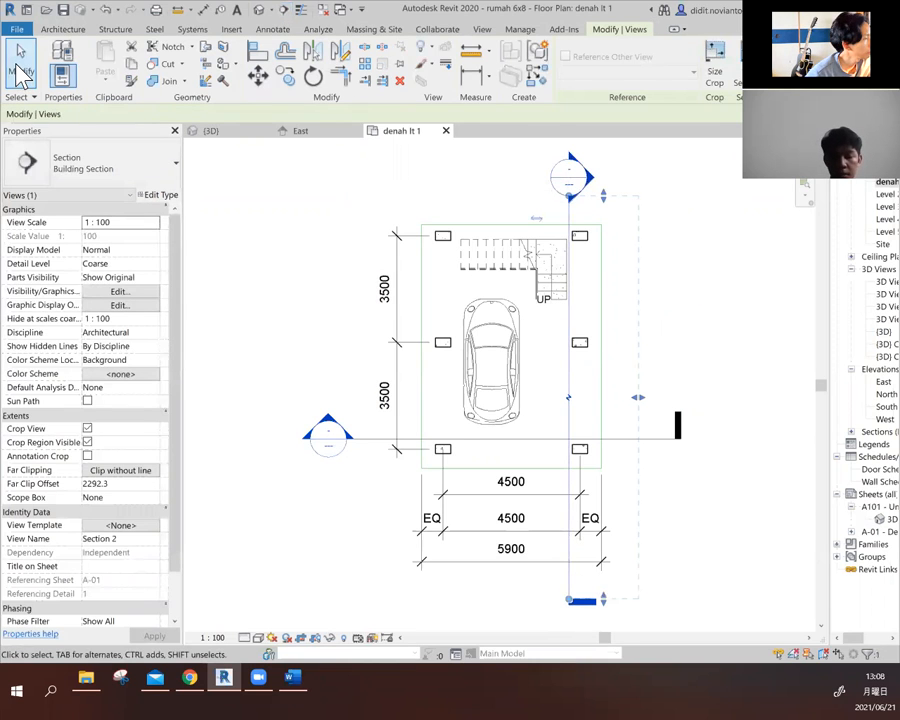
pyautogui.click(21, 70)
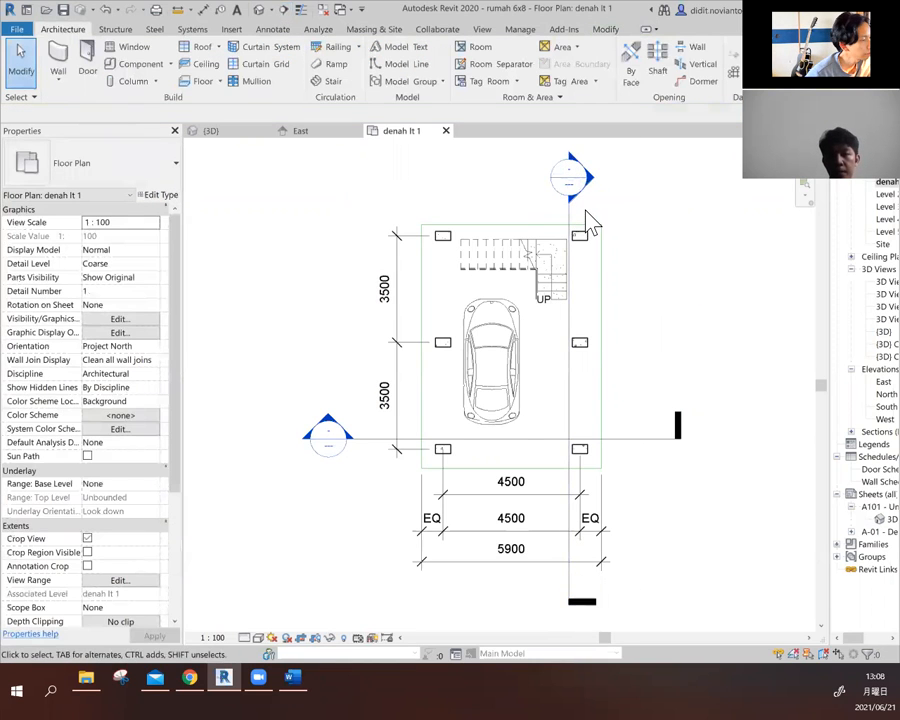
pyautogui.click(591, 253)
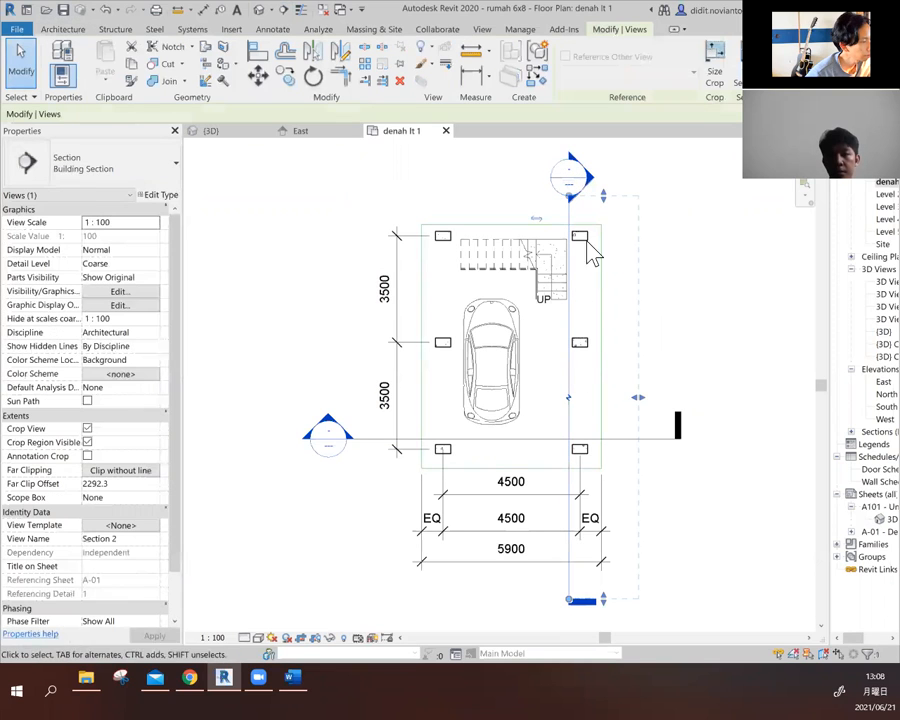
# - Flip the new building section to look toward the car and extend its far clip past the opposite side of the house
pyautogui.click(538, 219)
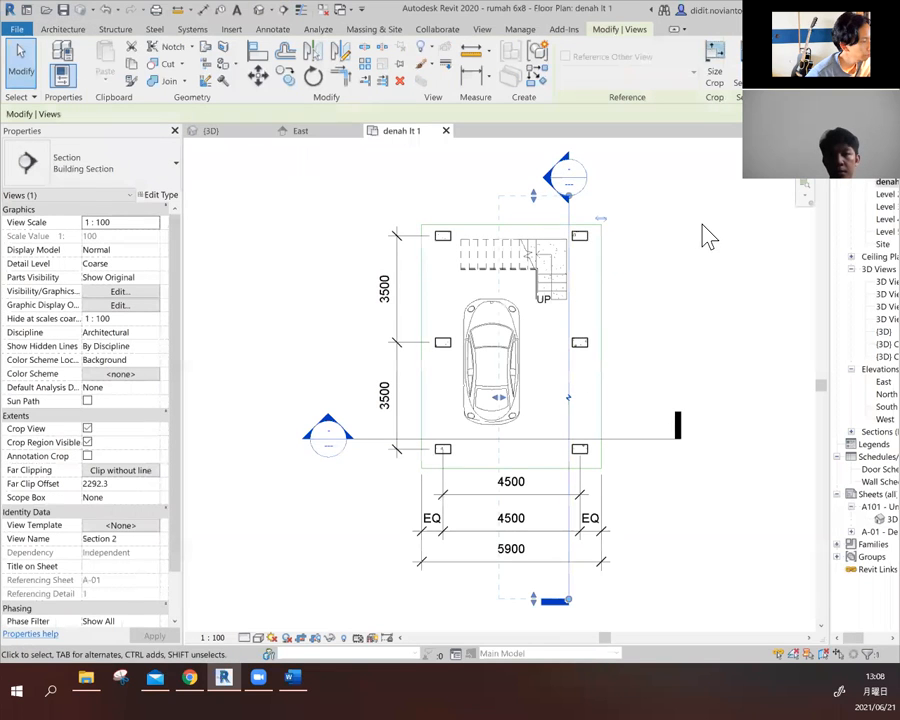
pyautogui.moveTo(498, 400); pyautogui.dragTo(350, 401)
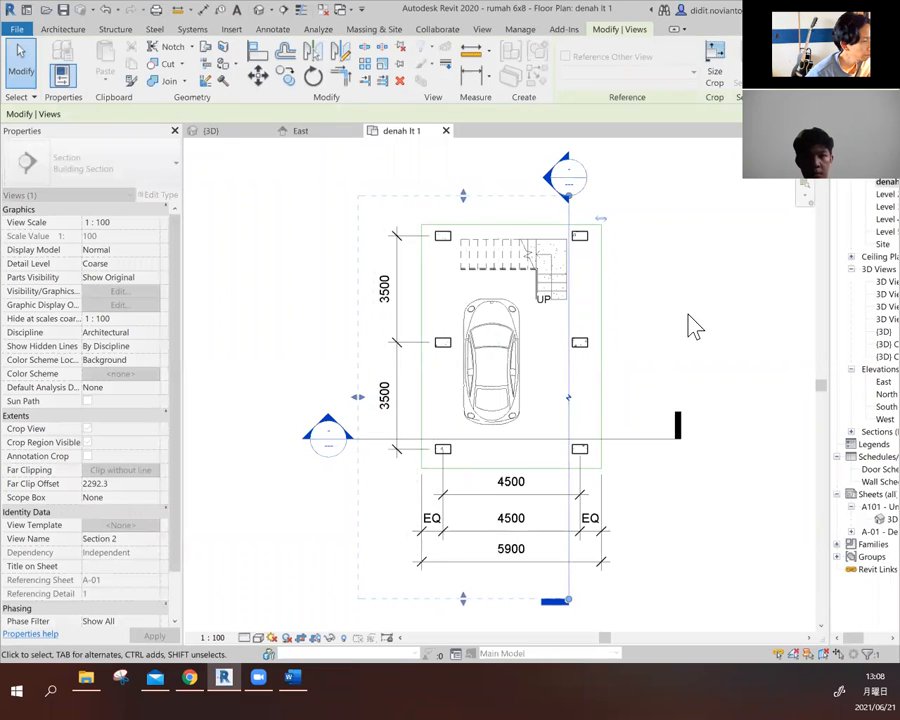
pyautogui.click(695, 327)
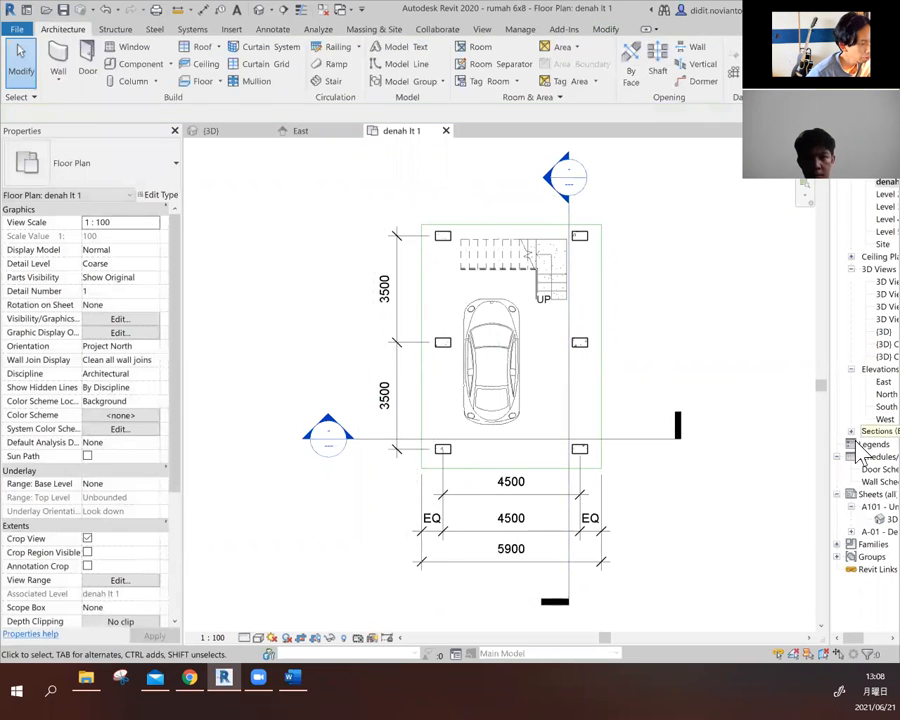
# - Open the Section 2 view and look over the cut floors and levels of the house
pyautogui.click(850, 432)
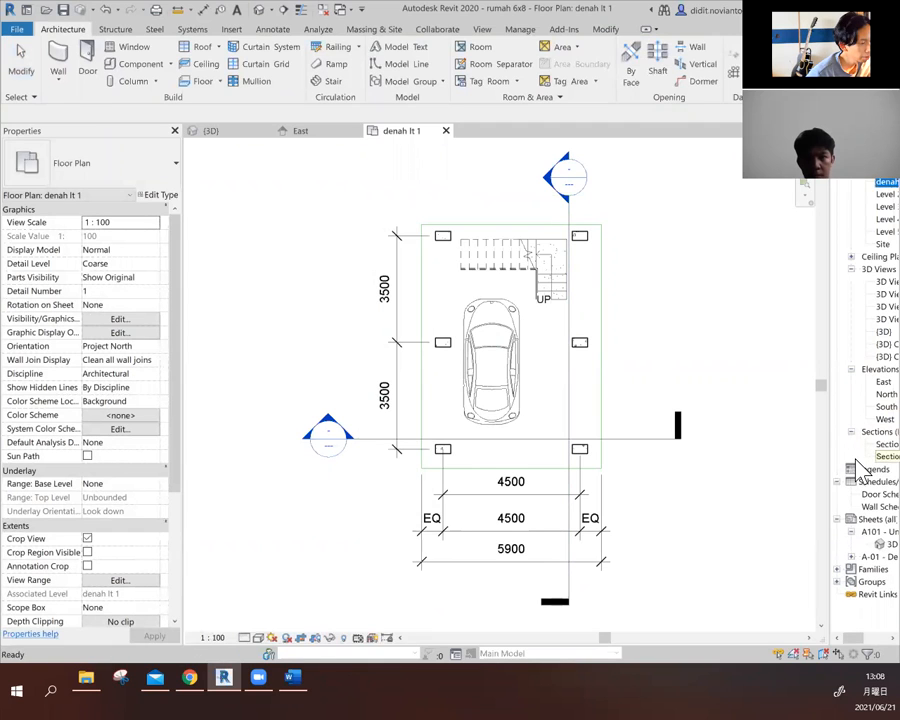
pyautogui.doubleClick(858, 460)
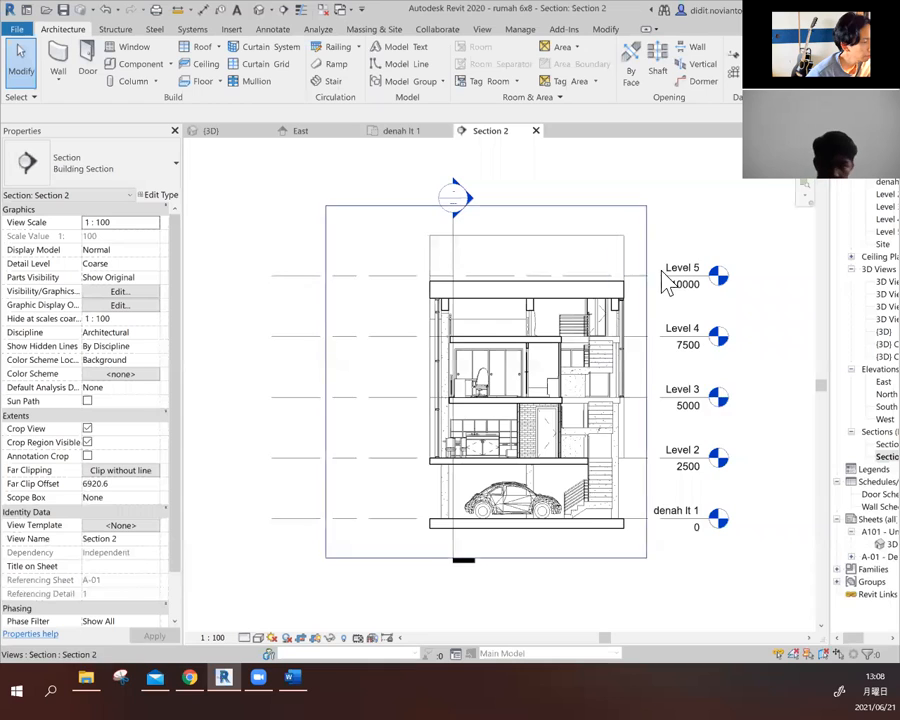
pyautogui.scroll(2, 669, 277)
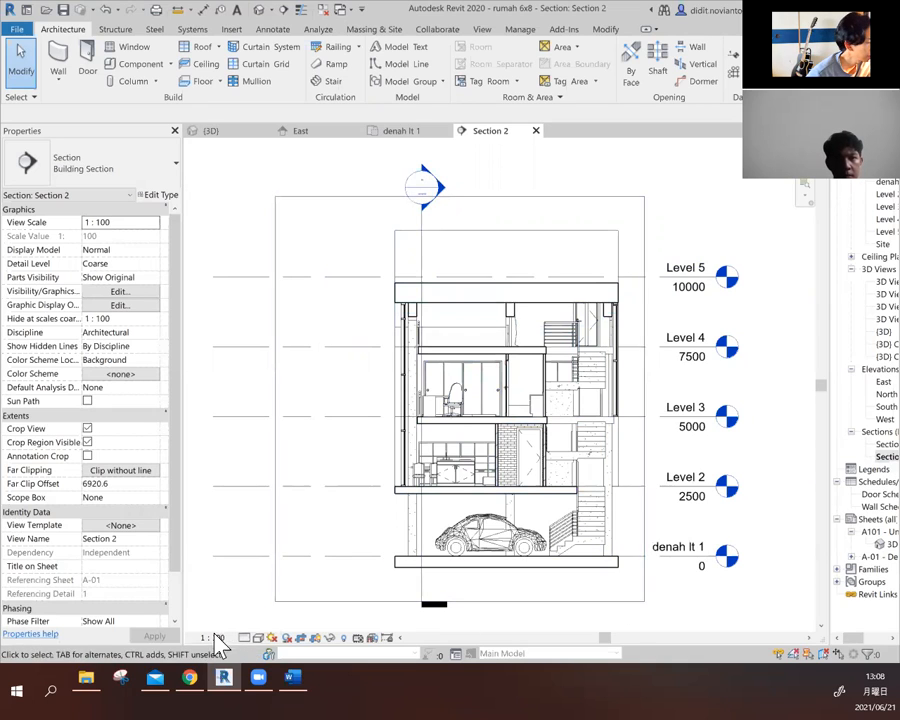
# - Try the Realistic visual style on the Section 2 view and set it back to Hidden Line
pyautogui.click(259, 638)
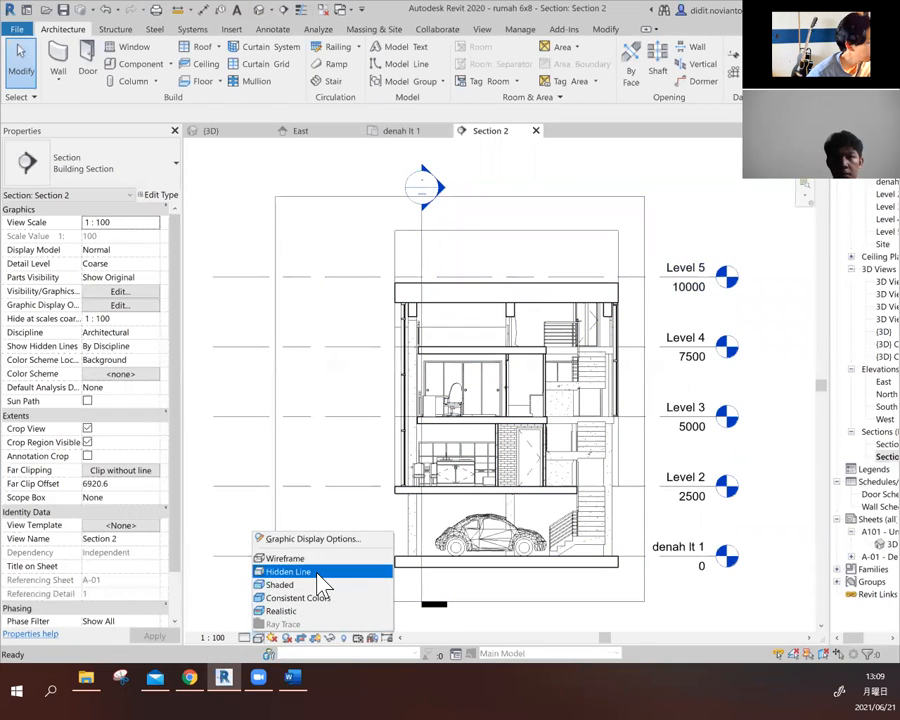
pyautogui.click(272, 571)
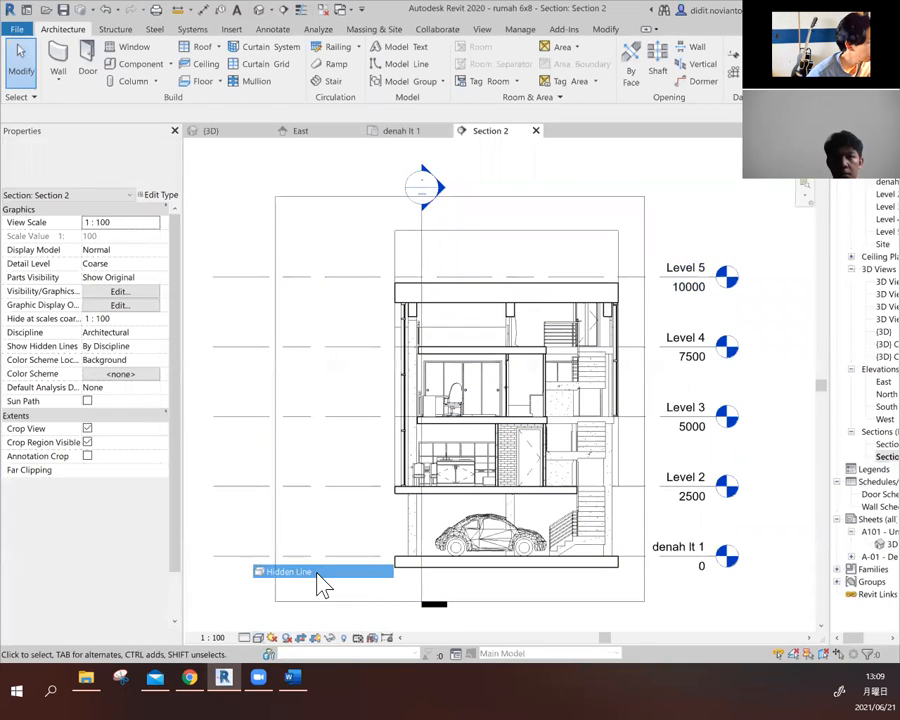
pyautogui.click(270, 638)
pyautogui.click(284, 625)
pyautogui.click(266, 634)
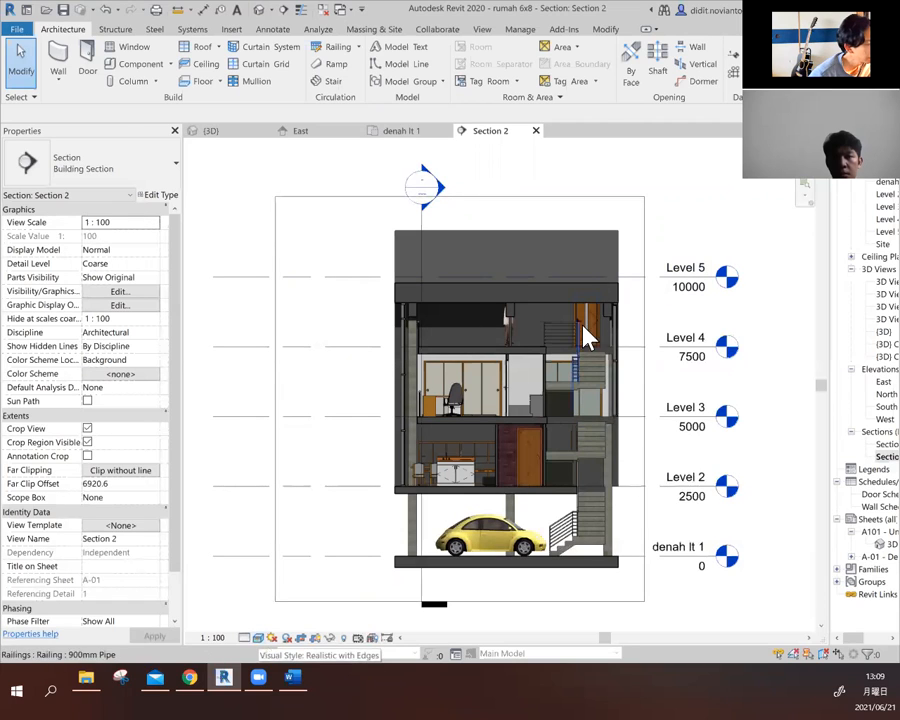
pyautogui.click(272, 638)
pyautogui.click(258, 638)
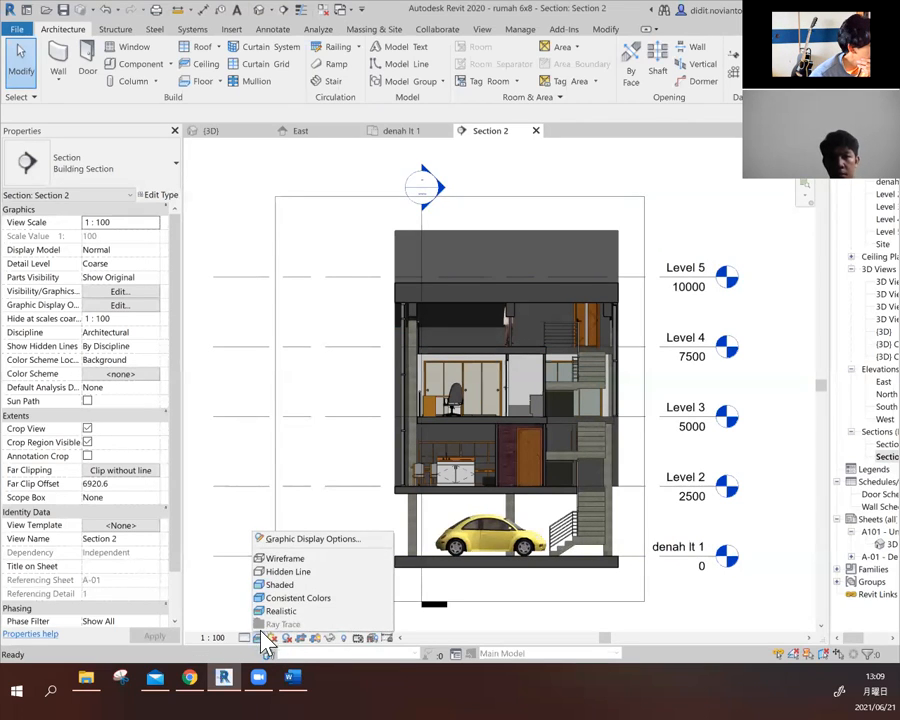
pyautogui.click(300, 578)
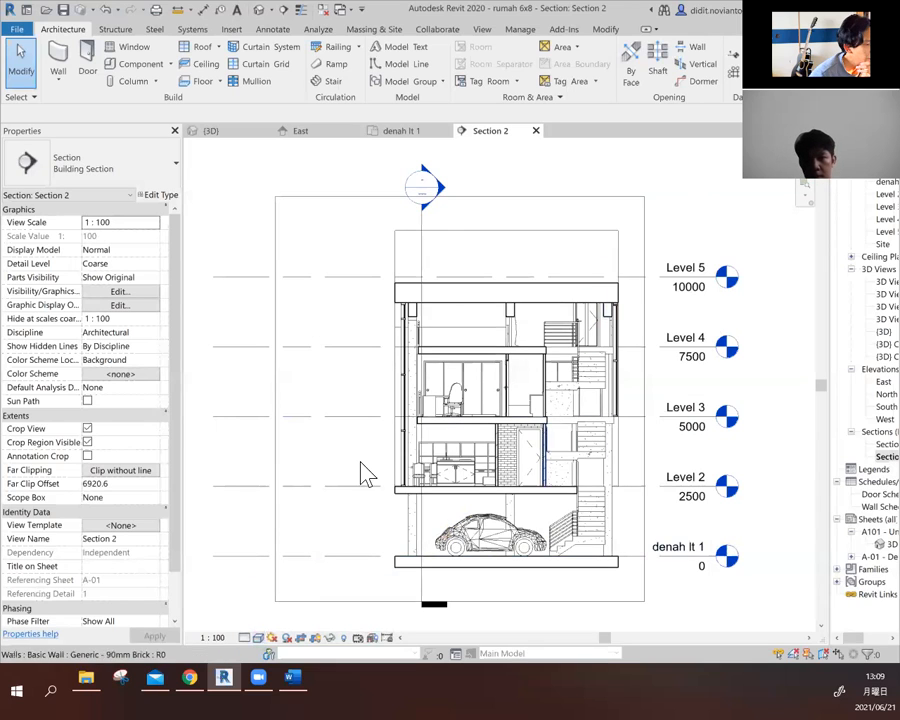
# - Open the {3D} view and duplicate it with detailing
pyautogui.scroll(-1, 360, 472)
pyautogui.moveTo(826, 309); pyautogui.dragTo(794, 309)
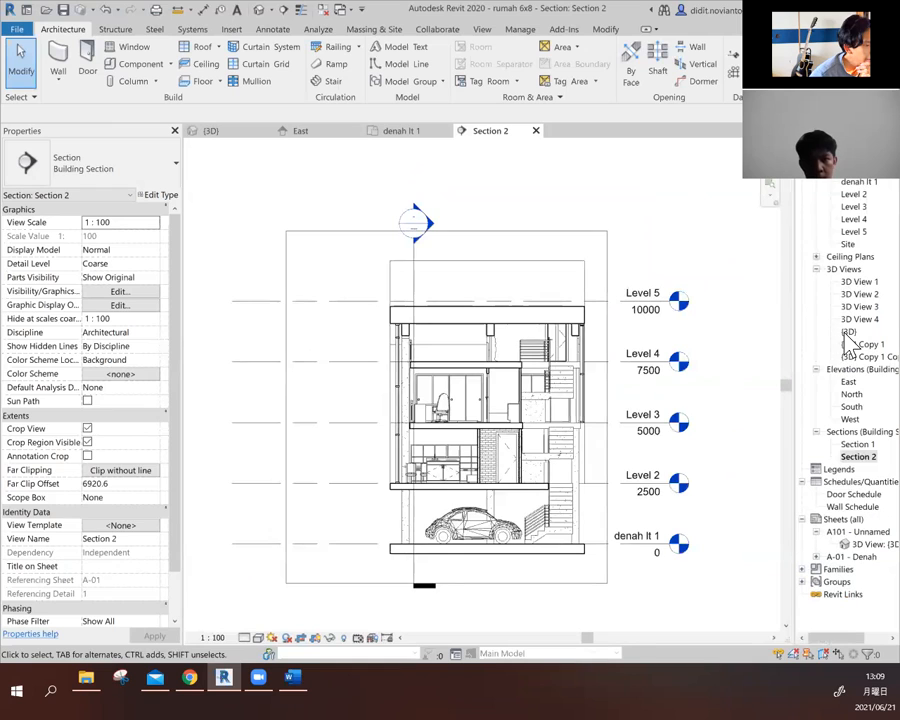
pyautogui.doubleClick(848, 332)
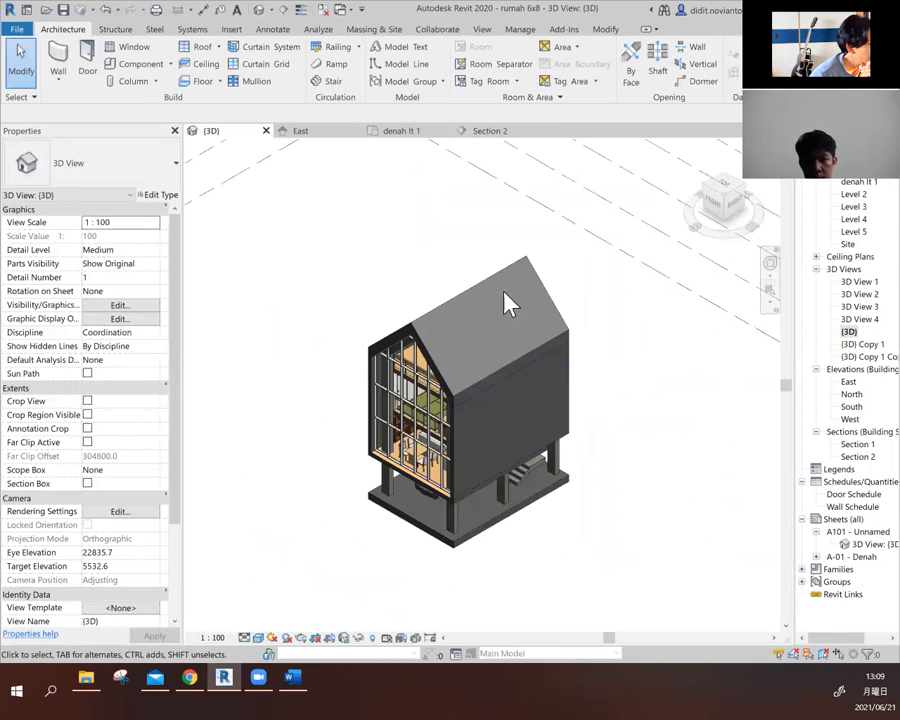
pyautogui.rightClick(849, 332)
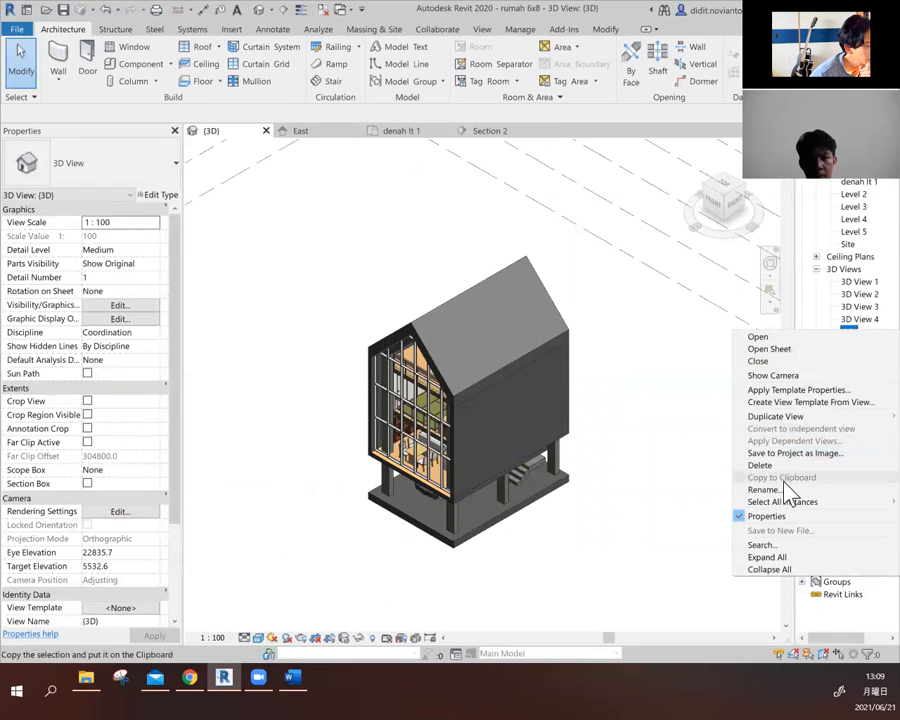
pyautogui.moveTo(798, 418)
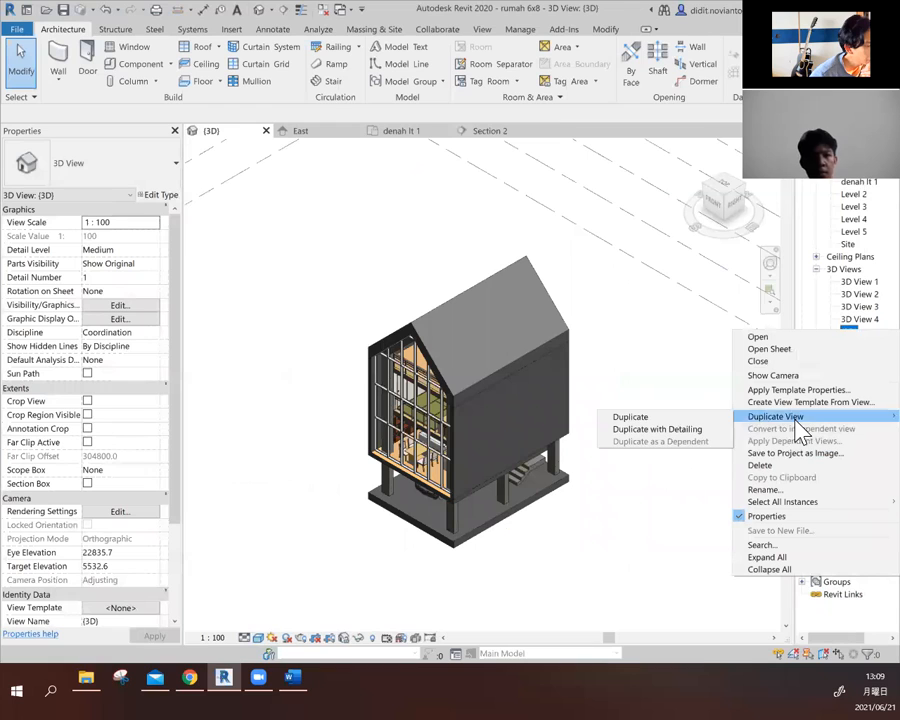
pyautogui.click(694, 428)
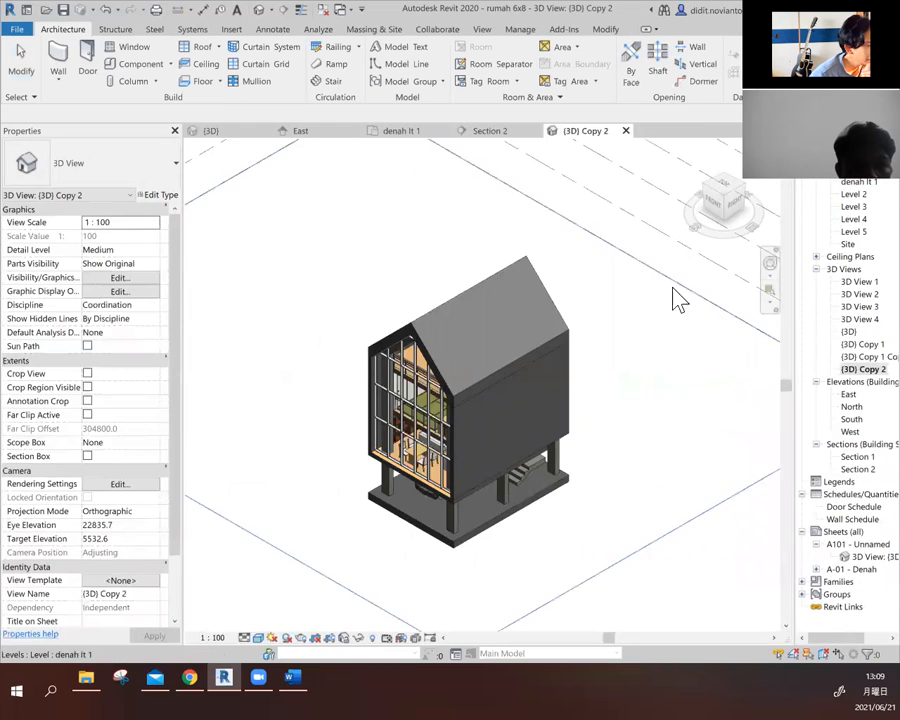
# - Turn on the section box in the {3D} Copy 2 view and pull its right face inward to cut the house open
pyautogui.click(87, 456)
pyautogui.click(87, 456)
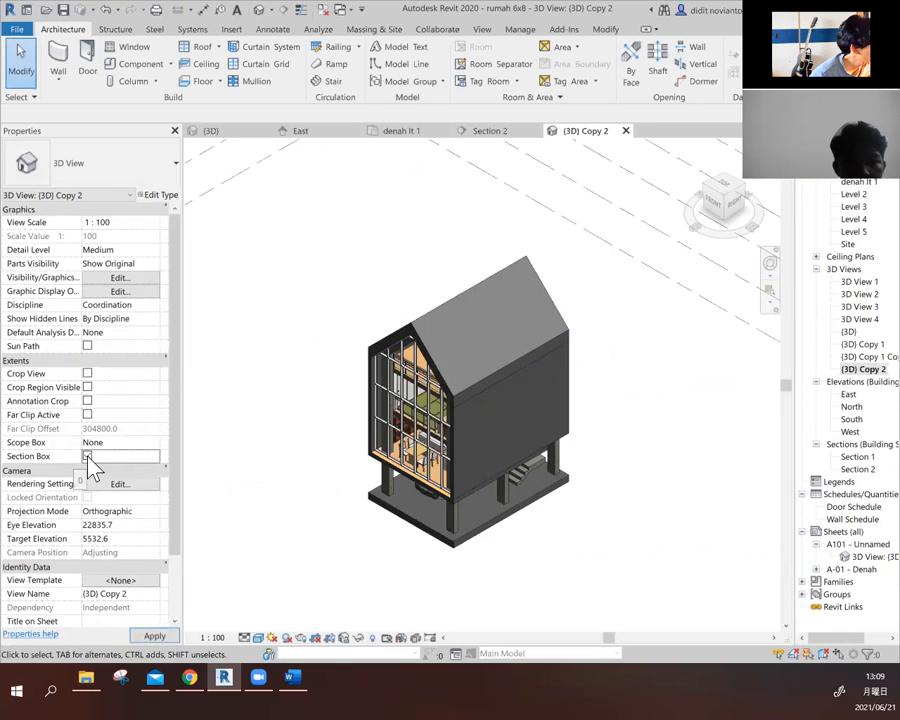
pyautogui.scroll(-4, 557, 410)
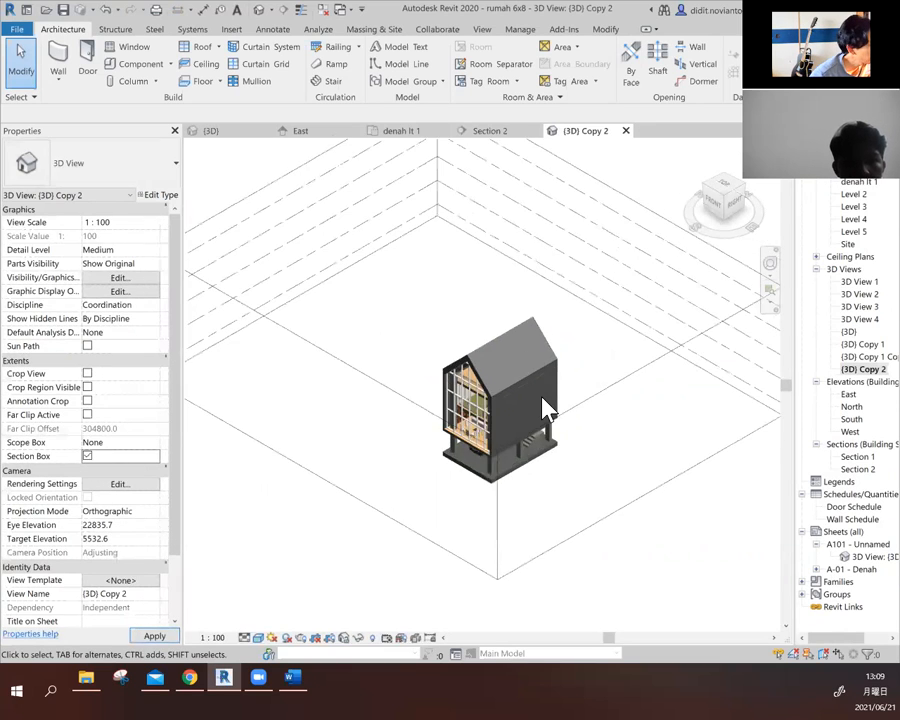
pyautogui.click(595, 408)
pyautogui.moveTo(640, 434); pyautogui.dragTo(550, 383)
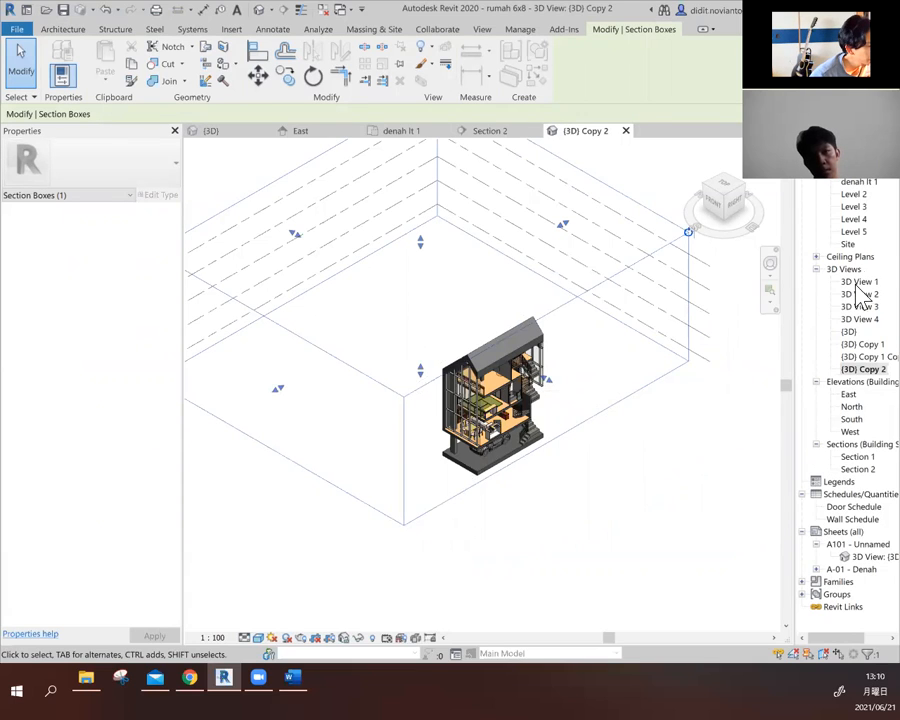
# - Orient {3D} Copy 2 to the Right view and examine the rooms exposed by the section box
pyautogui.click(740, 211)
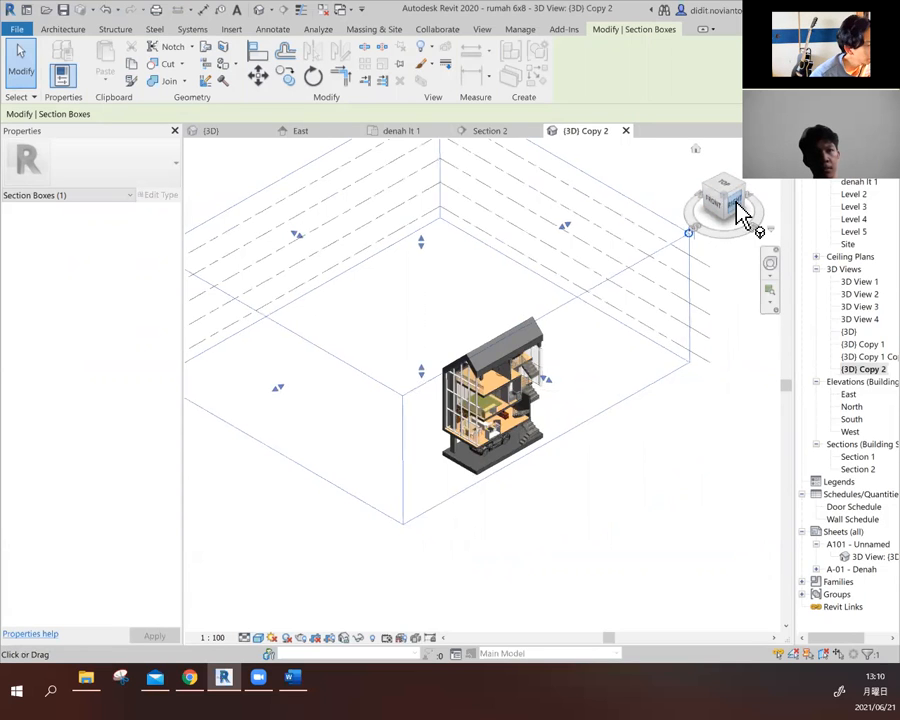
pyautogui.click(738, 210)
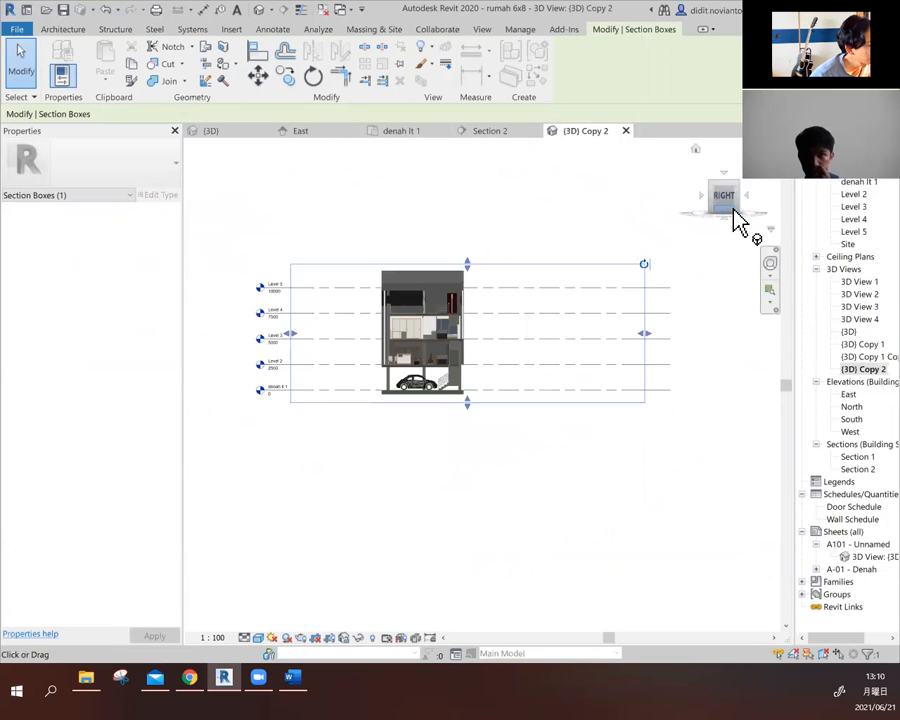
pyautogui.scroll(5, 444, 375)
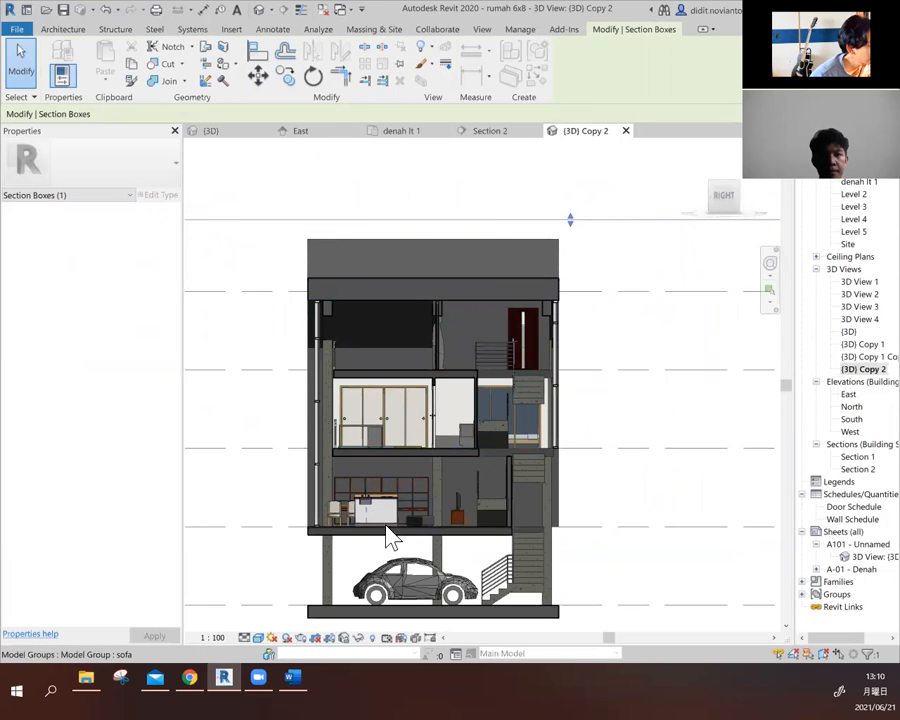
pyautogui.scroll(4, 440, 435)
pyautogui.scroll(-4, 433, 400)
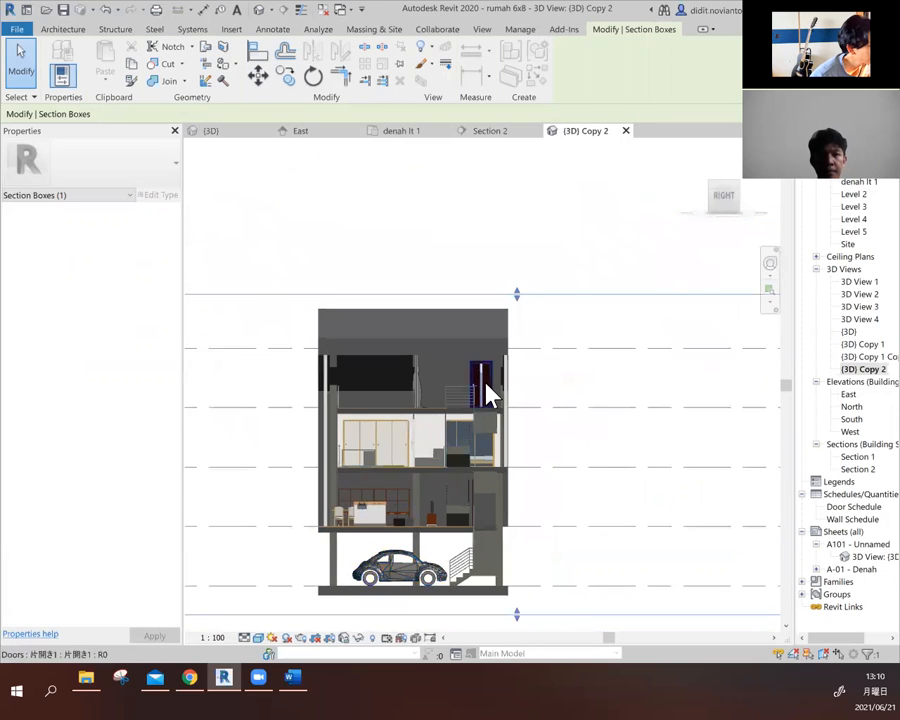
pyautogui.scroll(-1, 486, 392)
pyautogui.click(640, 221)
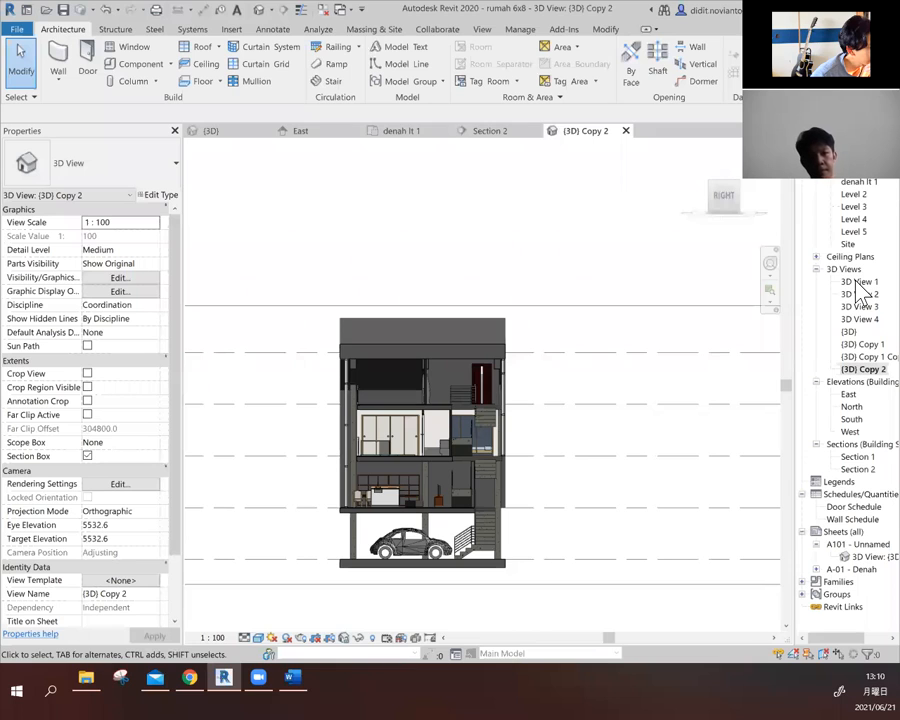
# - Return to the denah lt 1 floor plan and start a perspective camera view with free space around the house
pyautogui.doubleClick(857, 183)
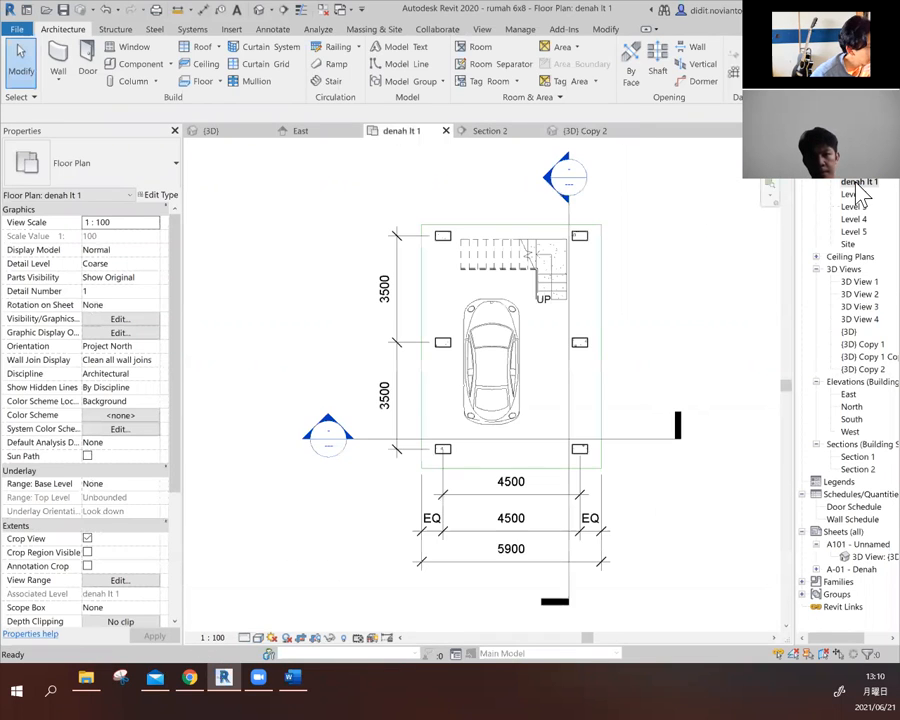
pyautogui.scroll(-2, 360, 490)
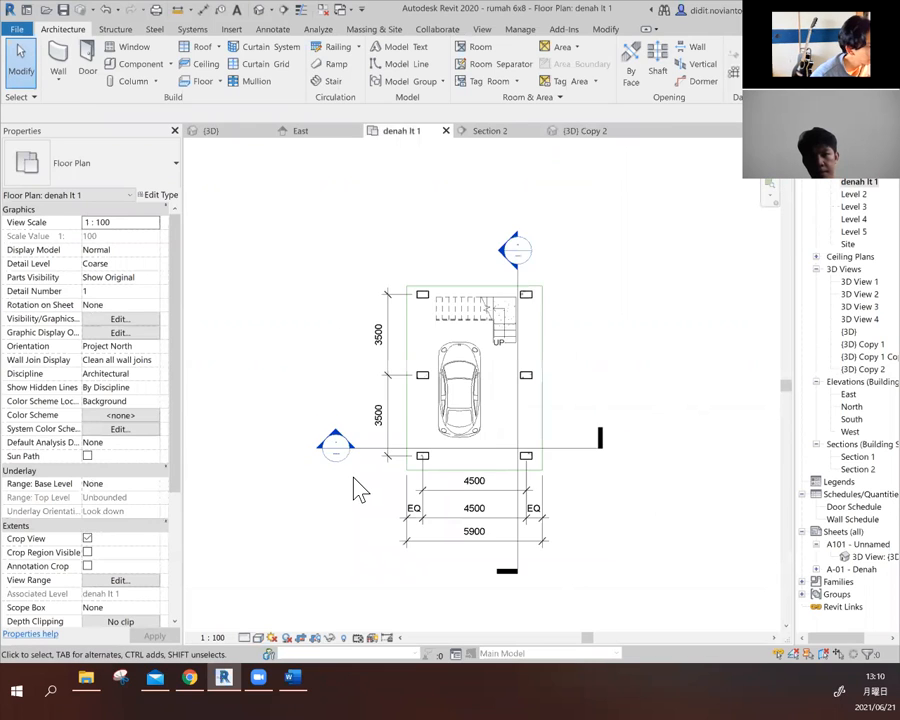
pyautogui.scroll(-1, 360, 490)
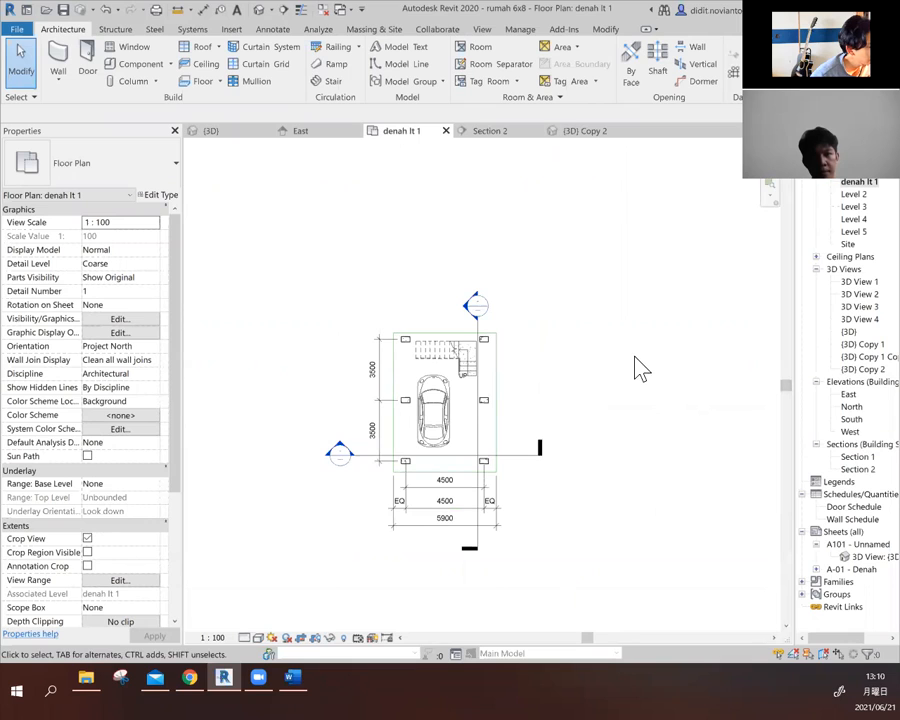
pyautogui.click(271, 10)
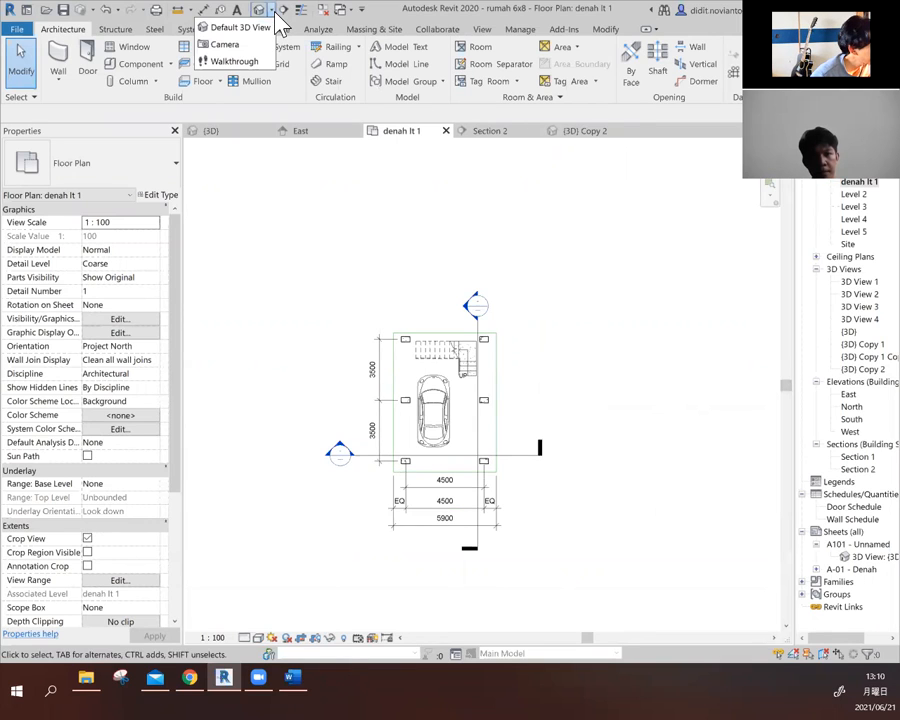
pyautogui.click(226, 44)
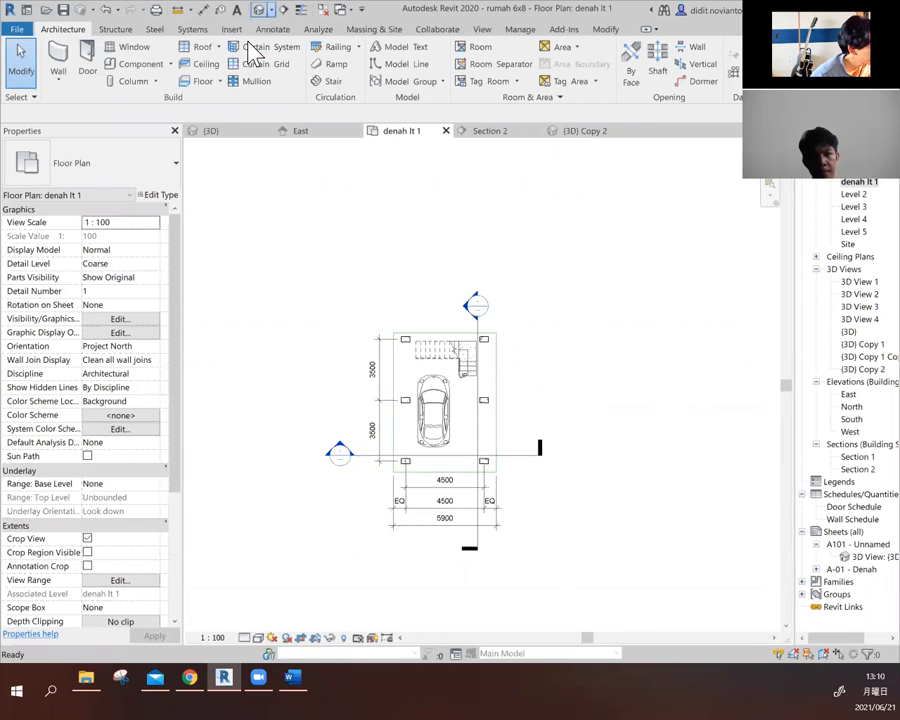
pyautogui.scroll(-1, 321, 460)
pyautogui.scroll(-2, 321, 460)
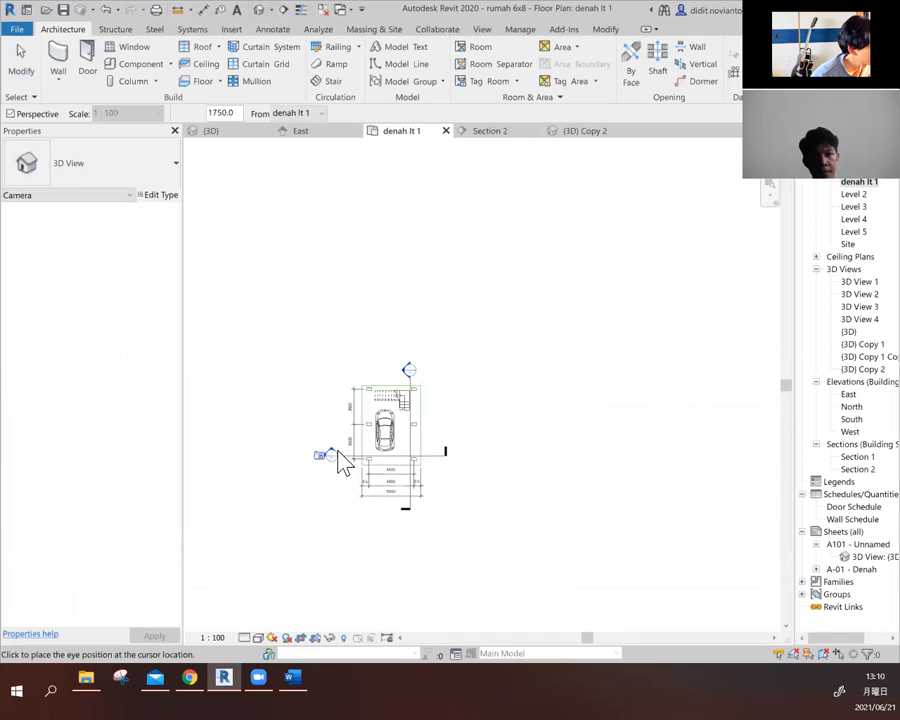
pyautogui.scroll(-2, 548, 444)
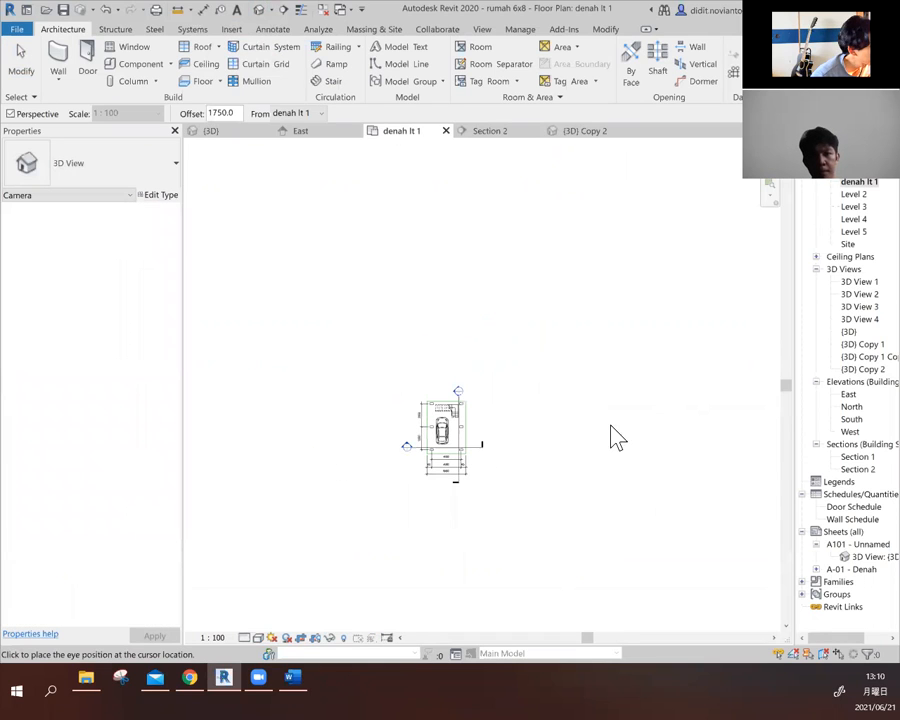
# - Start the Camera tool in the denah lt 1 floor plan and turn off the plan's view cropping
pyautogui.click(269, 10)
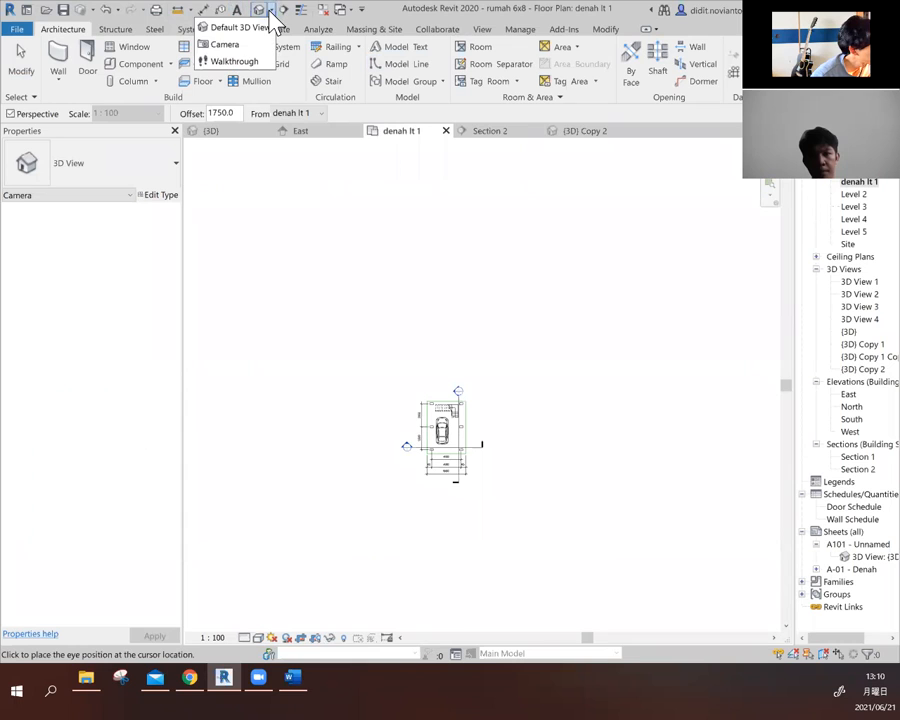
pyautogui.click(247, 50)
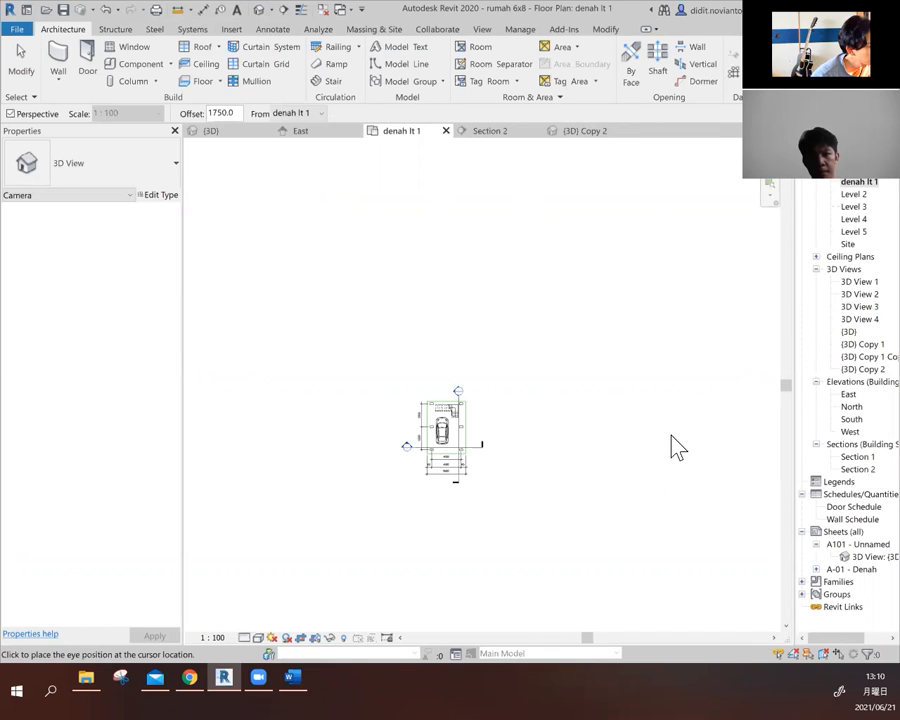
pyautogui.scroll(-1, 584, 451)
pyautogui.click(612, 438)
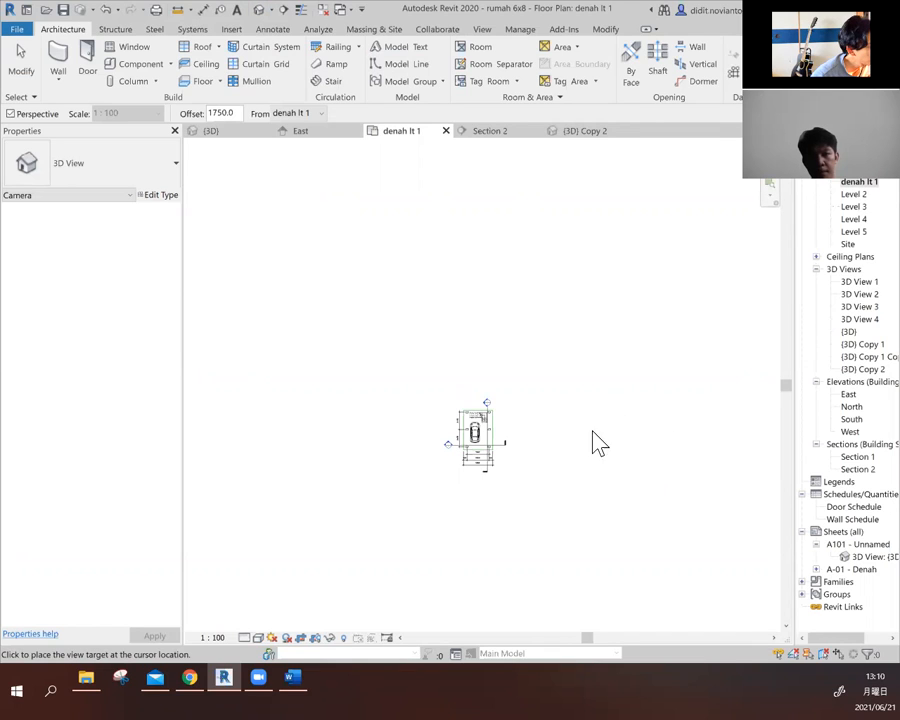
pyautogui.click(312, 643)
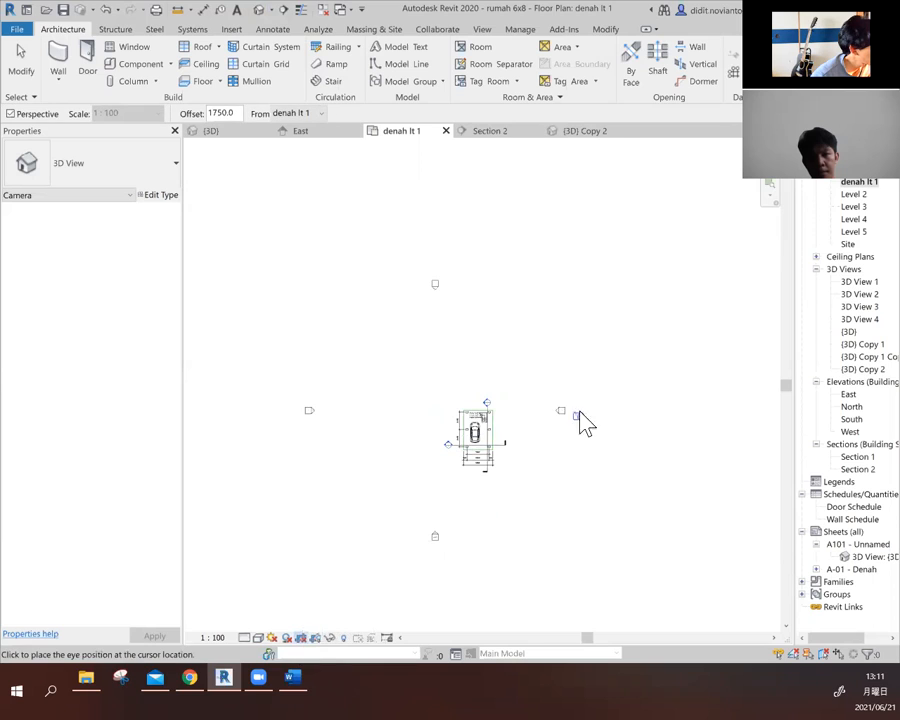
# - Place the camera's eye far to the right of the house in plan and its target past the house's left side
pyautogui.scroll(2, 527, 440)
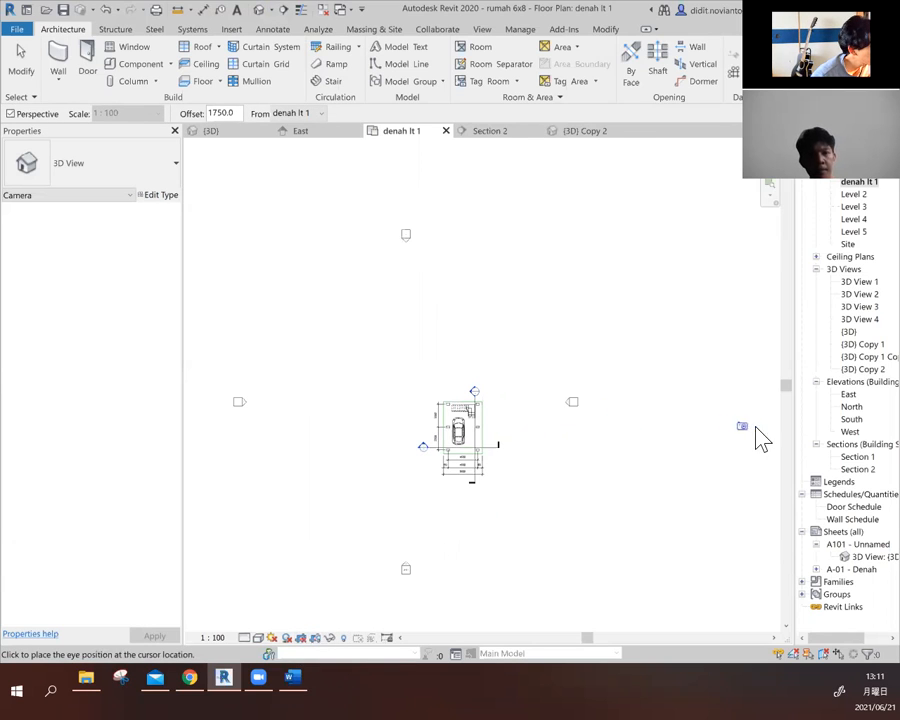
pyautogui.scroll(-1, 500, 492)
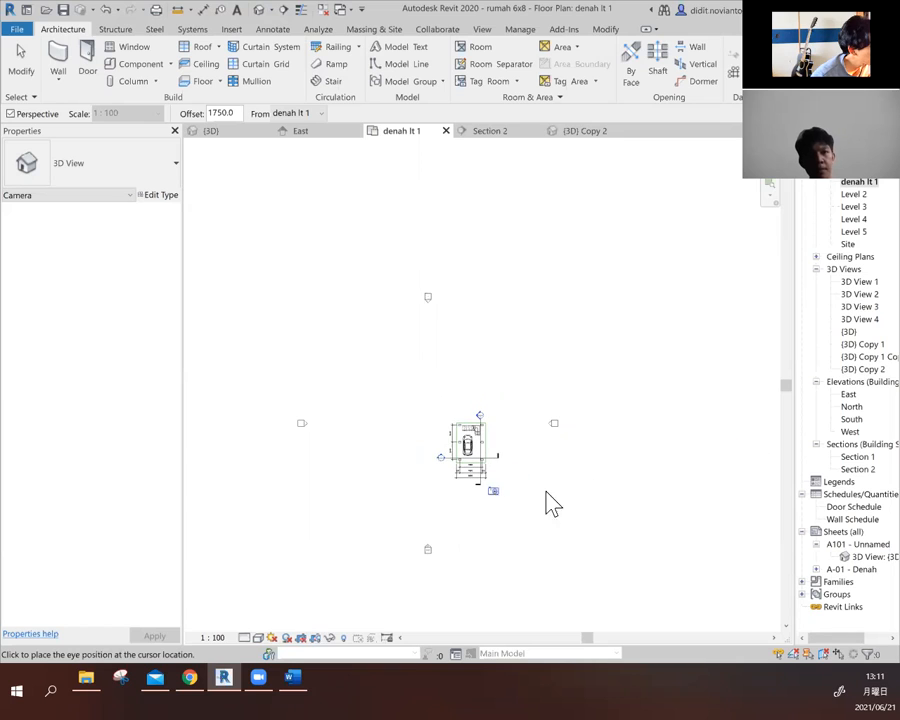
pyautogui.click(762, 444)
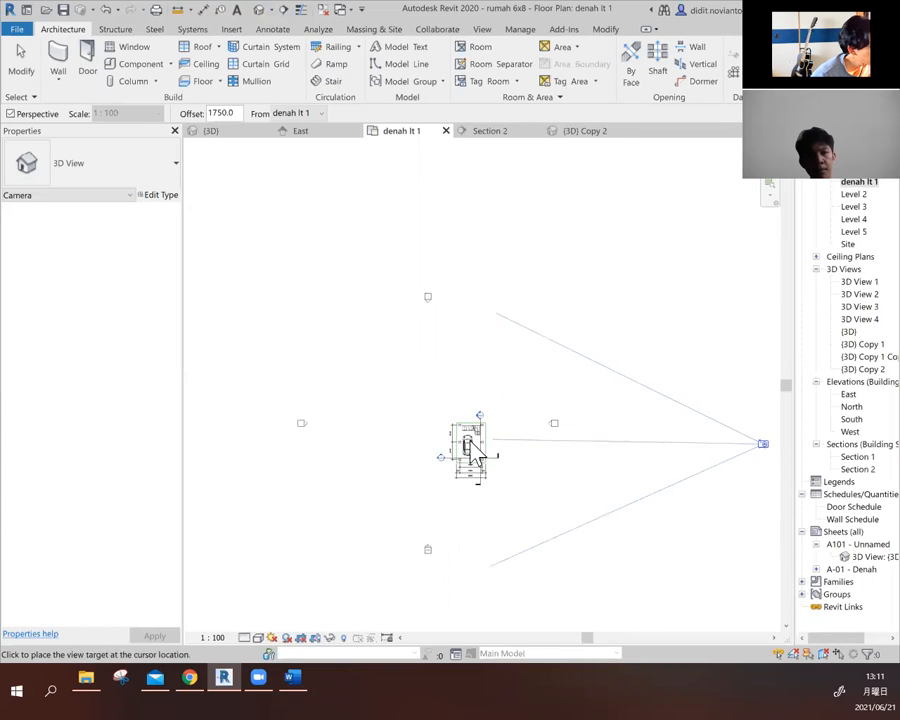
pyautogui.click(392, 448)
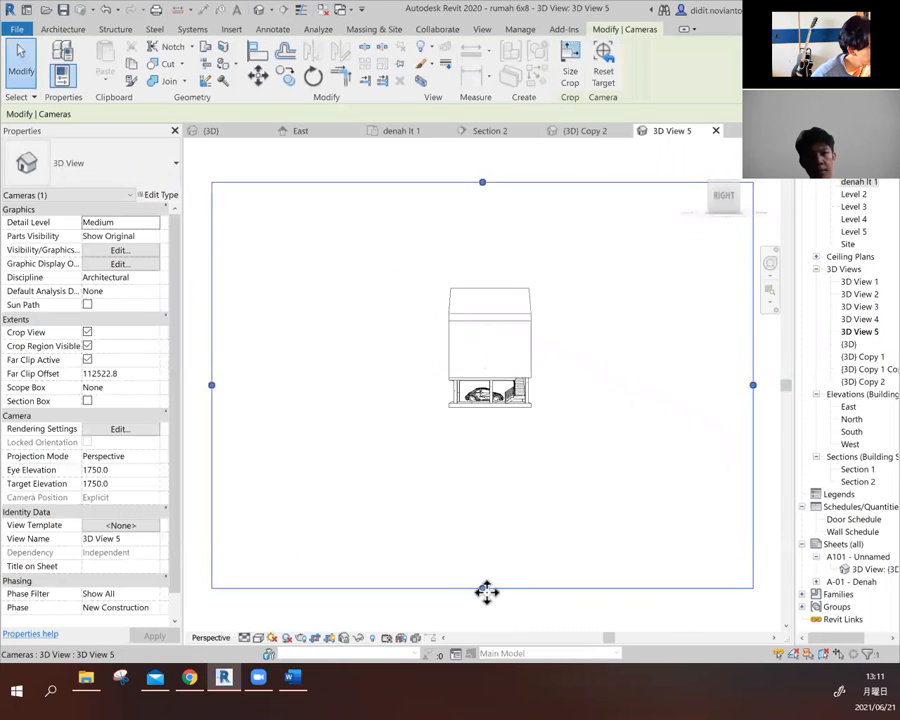
# - Shrink the crop region of 3D View 5 on all four sides to frame the house closely
pyautogui.moveTo(482, 588); pyautogui.dragTo(487, 427)
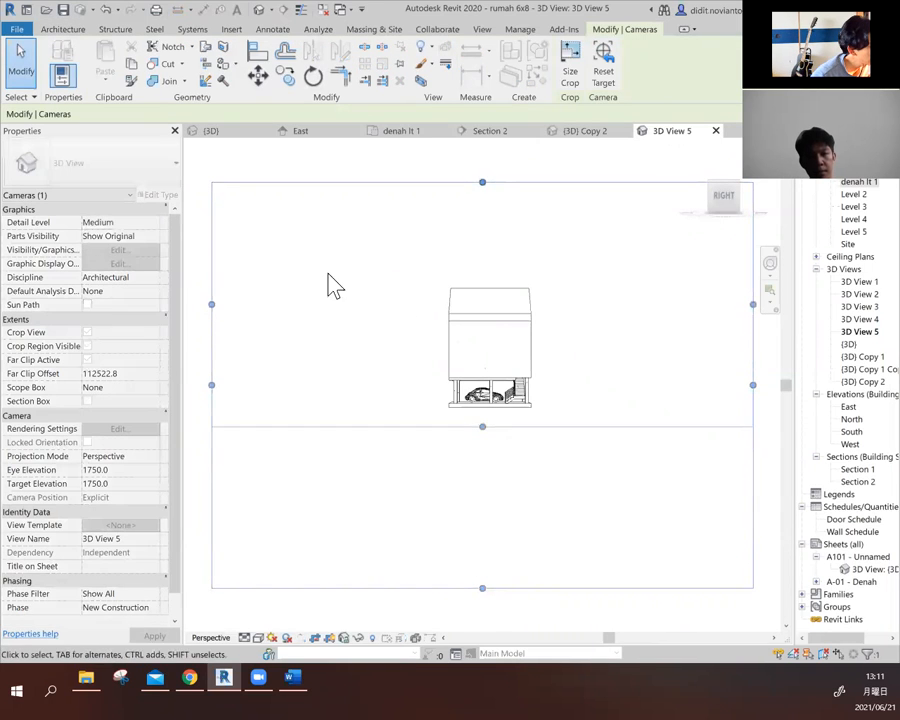
pyautogui.moveTo(212, 305); pyautogui.dragTo(430, 305)
pyautogui.moveTo(753, 304); pyautogui.dragTo(554, 304)
pyautogui.moveTo(492, 183); pyautogui.dragTo(489, 271)
pyautogui.scroll(4, 542, 360)
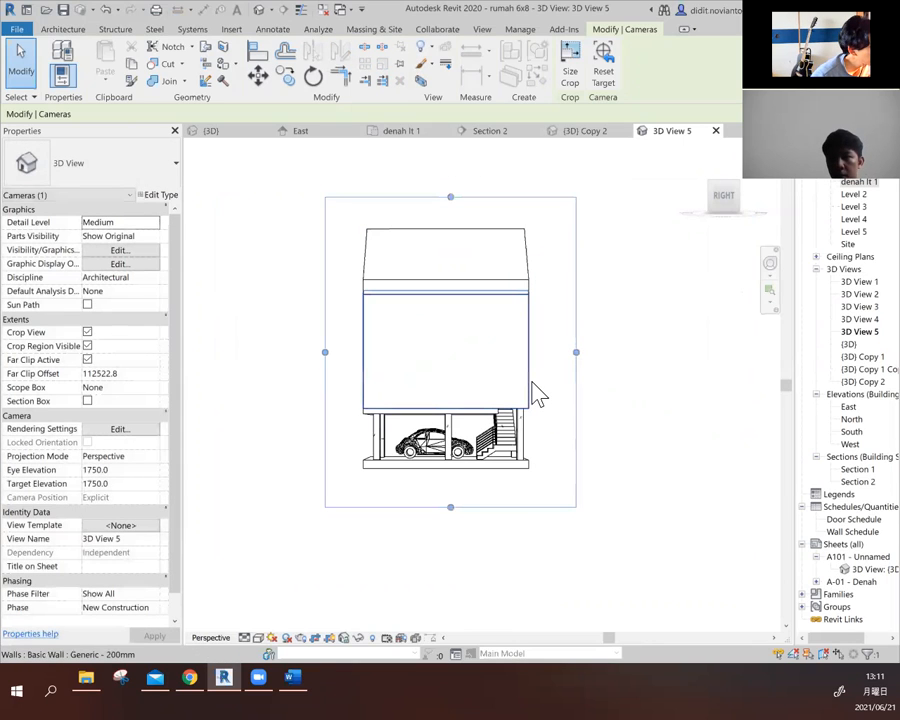
# - Temporarily hide the large exterior wall facing the camera with Hide Element to expose the rooms behind it
pyautogui.click(538, 394)
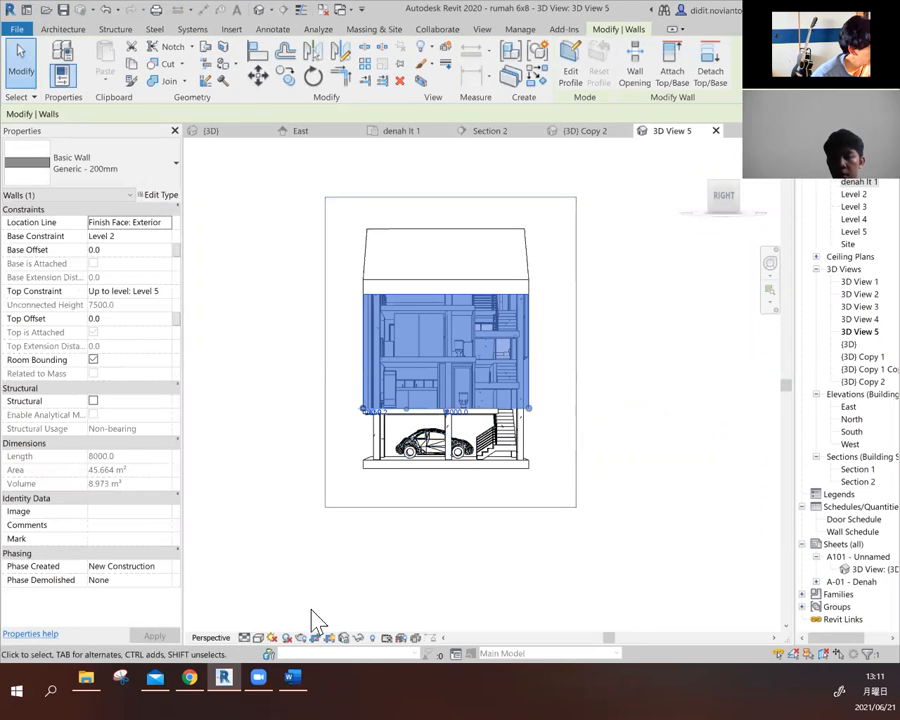
pyautogui.click(358, 638)
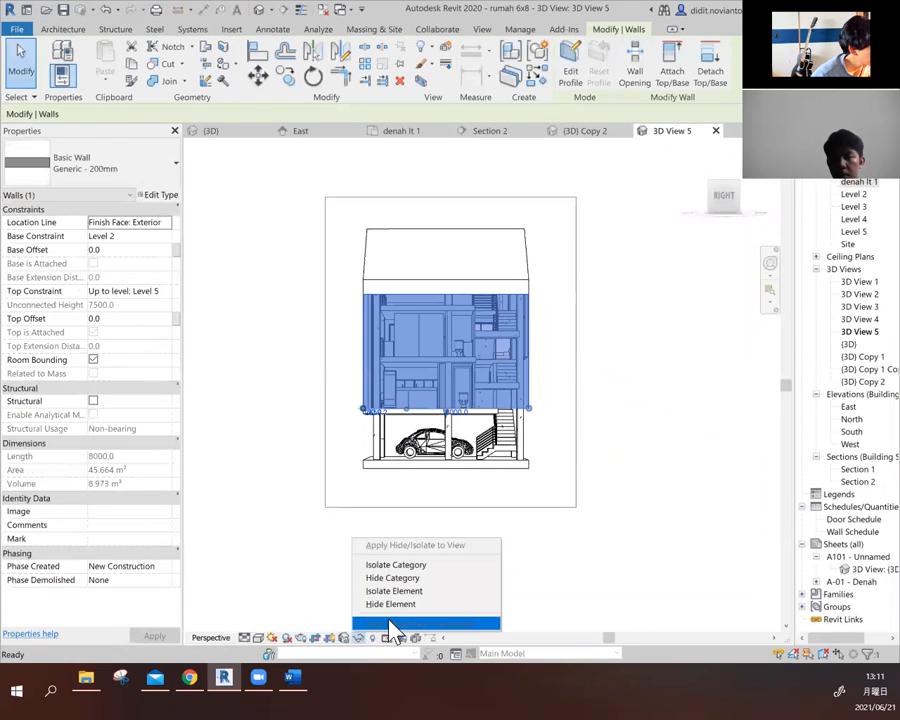
pyautogui.click(424, 607)
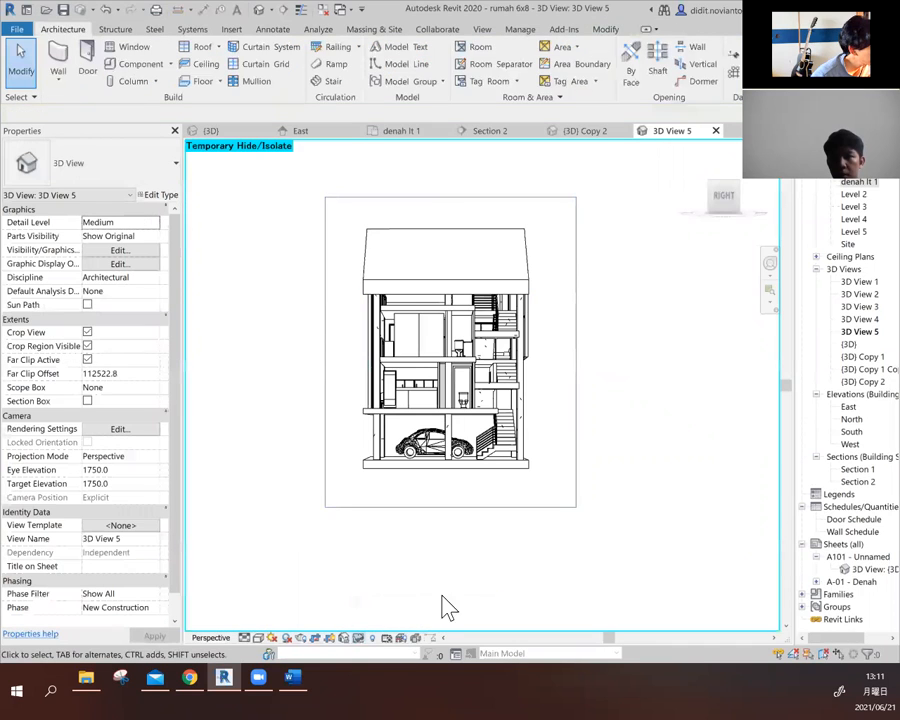
pyautogui.click(530, 292)
pyautogui.click(693, 372)
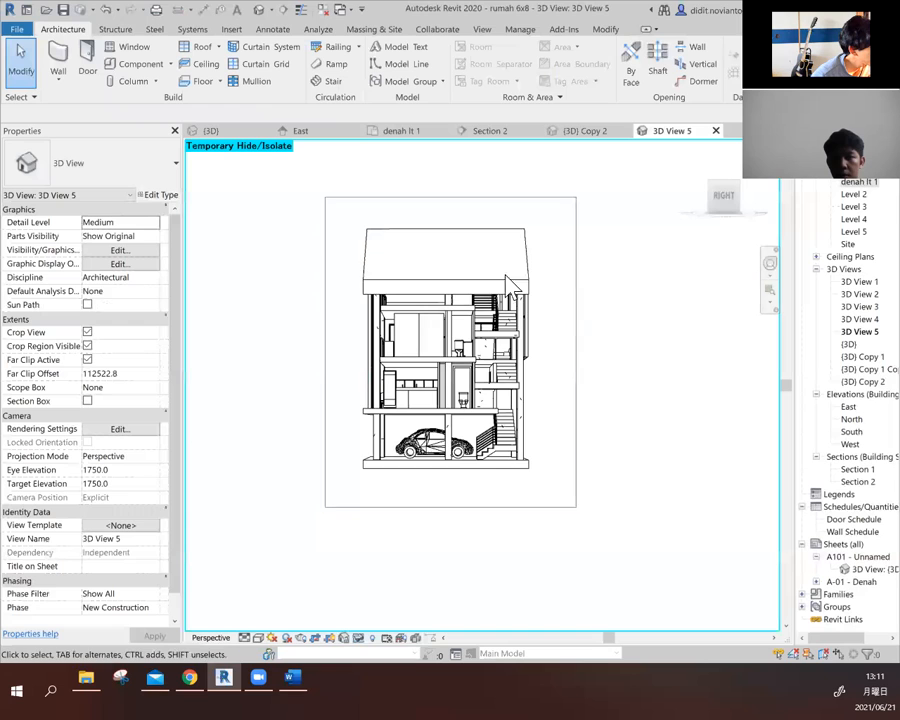
pyautogui.scroll(1, 487, 295)
pyautogui.scroll(1, 560, 350)
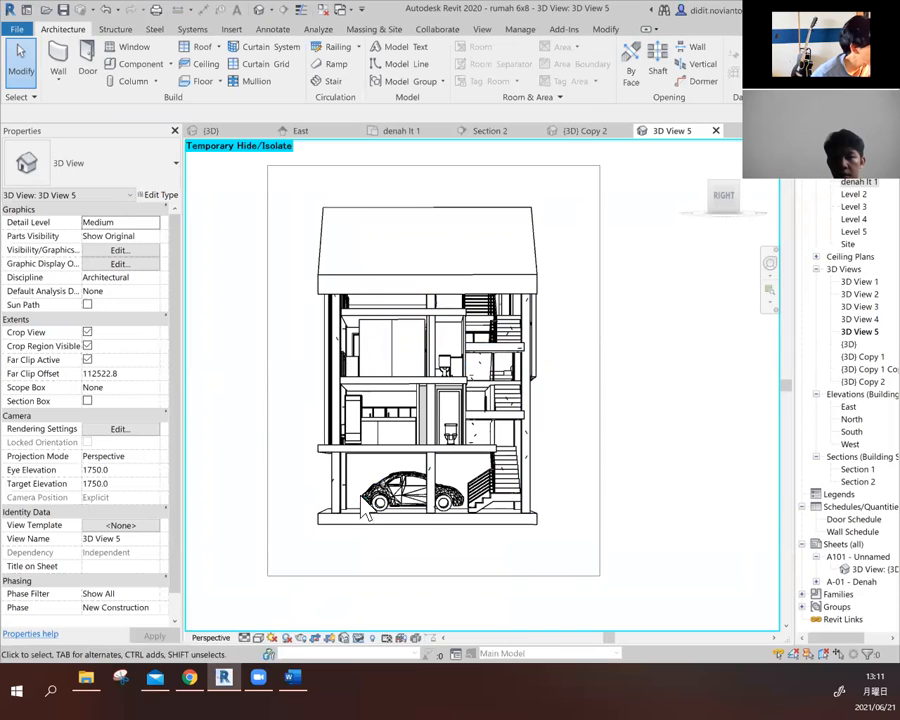
# - Set the visual style of 3D View 5 to Shaded
pyautogui.click(259, 640)
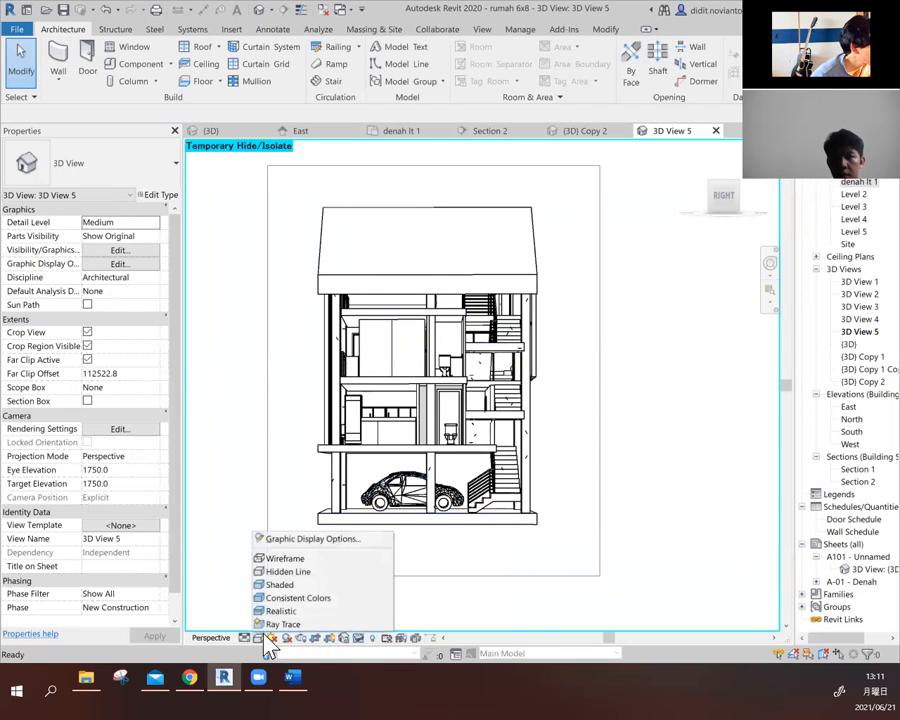
pyautogui.click(292, 588)
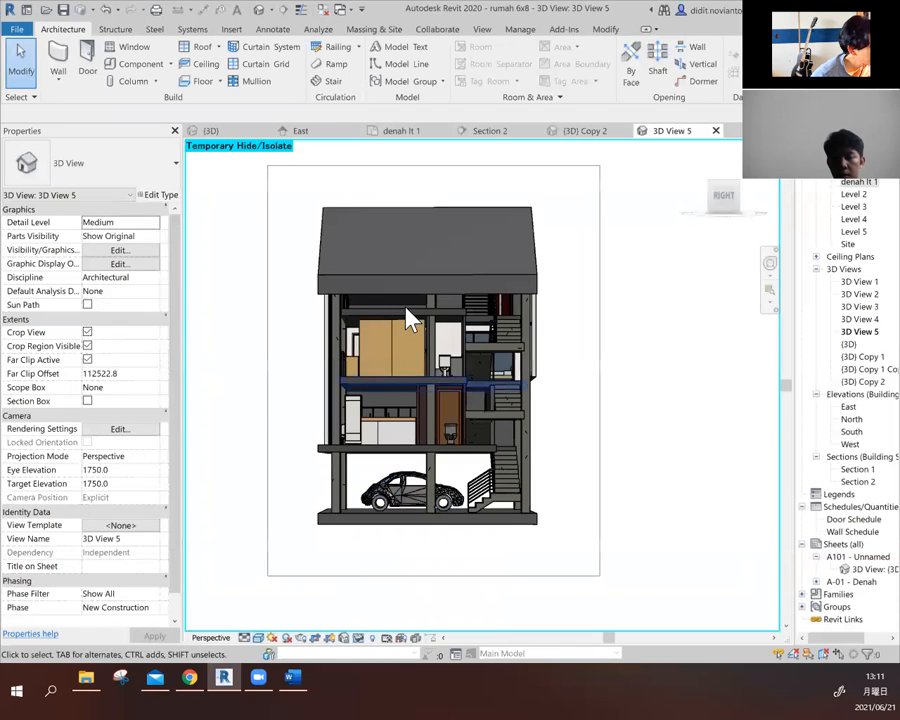
pyautogui.scroll(2, 408, 318)
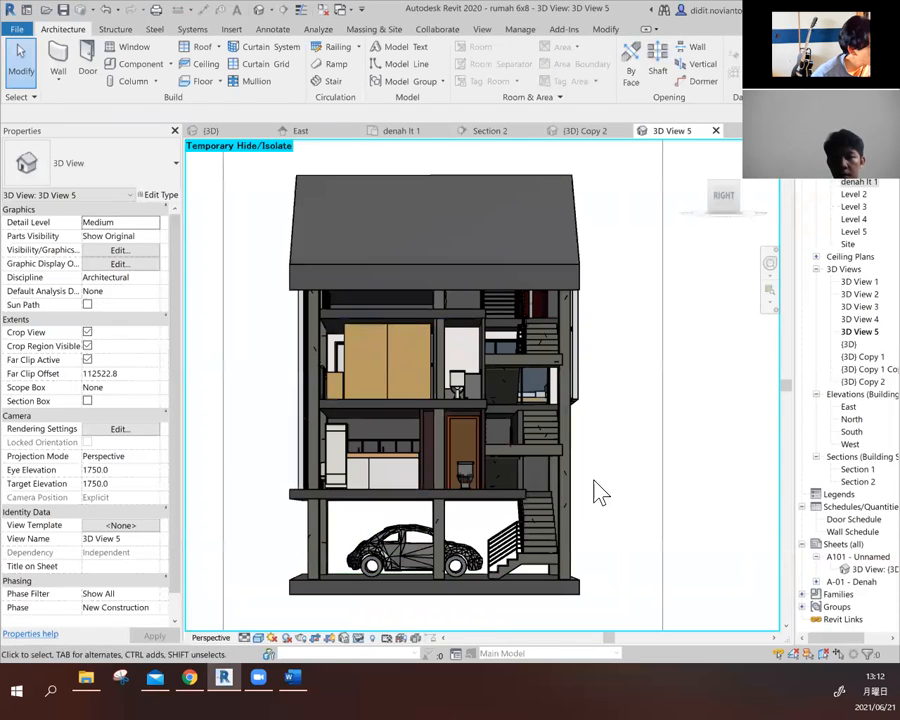
pyautogui.scroll(-1, 500, 480)
# - Set the visual style of 3D View 5 to Consistent Colors
pyautogui.click(259, 638)
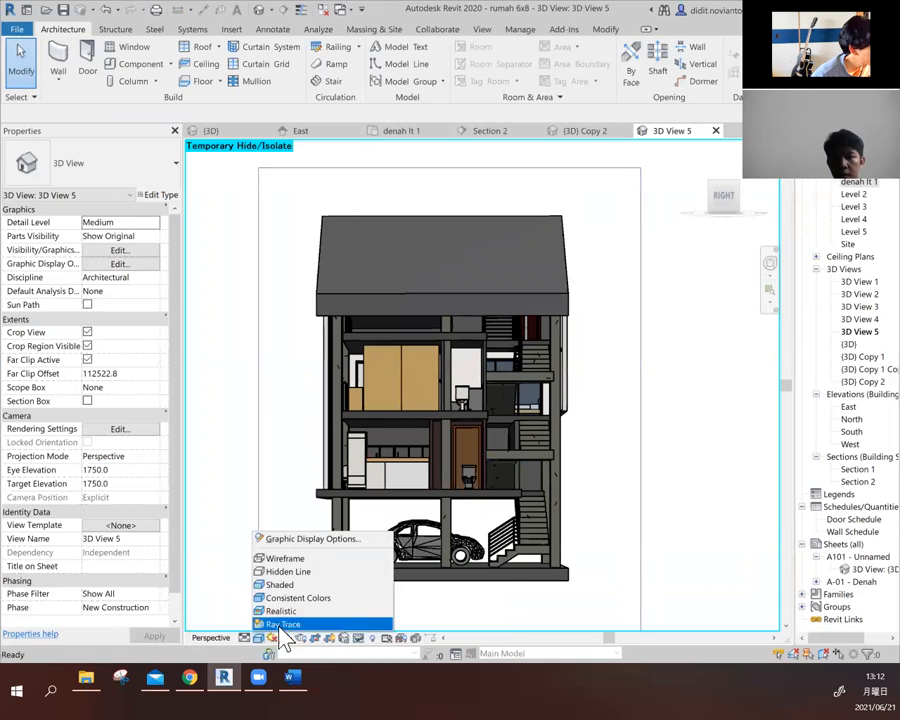
pyautogui.click(290, 598)
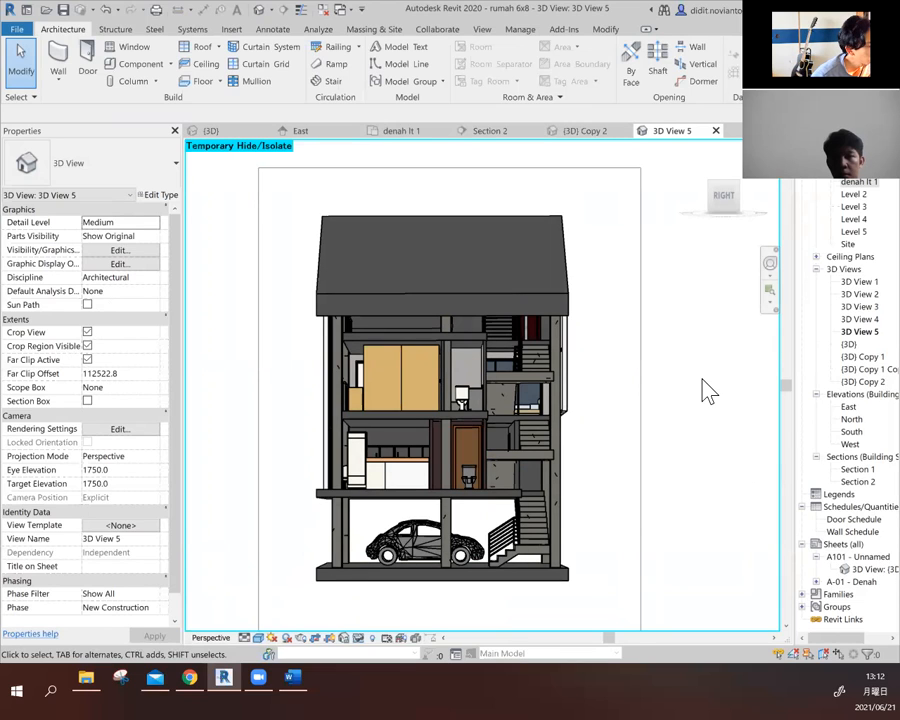
pyautogui.scroll(-1, 688, 402)
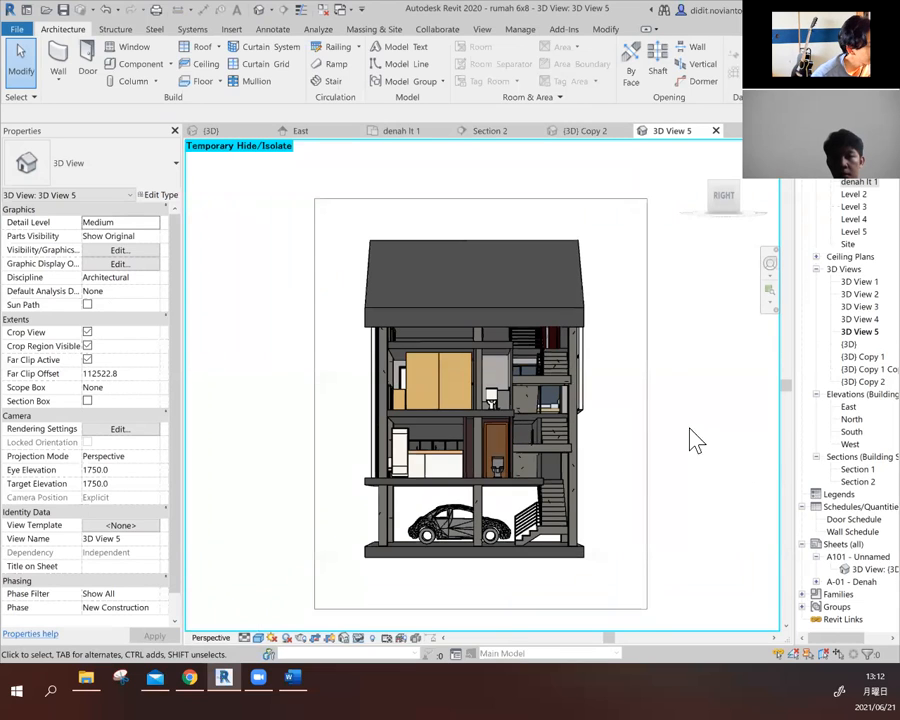
pyautogui.scroll(1, 484, 537)
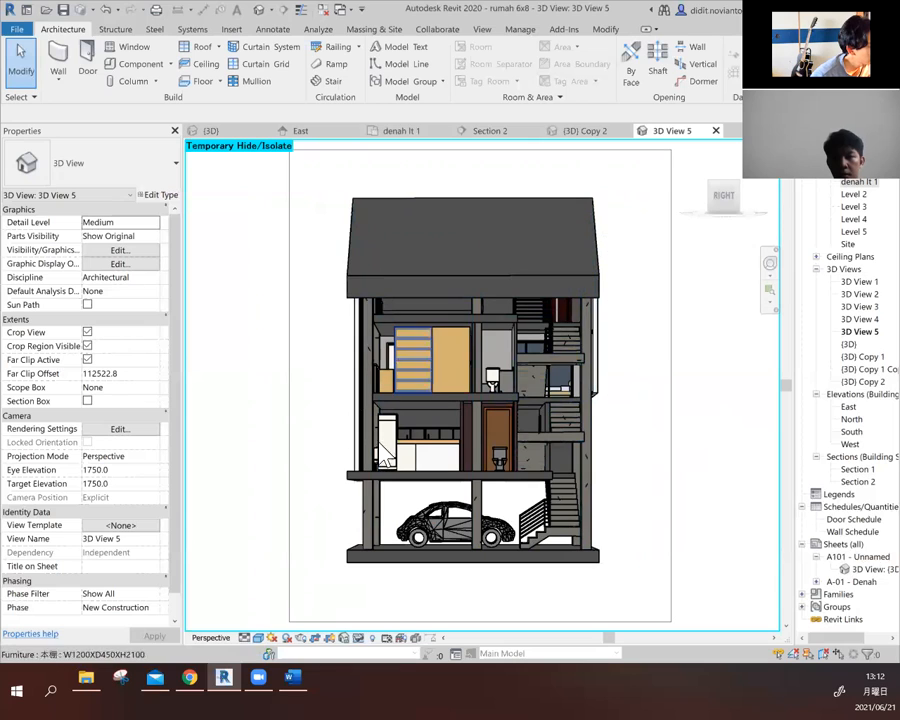
pyautogui.click(671, 358)
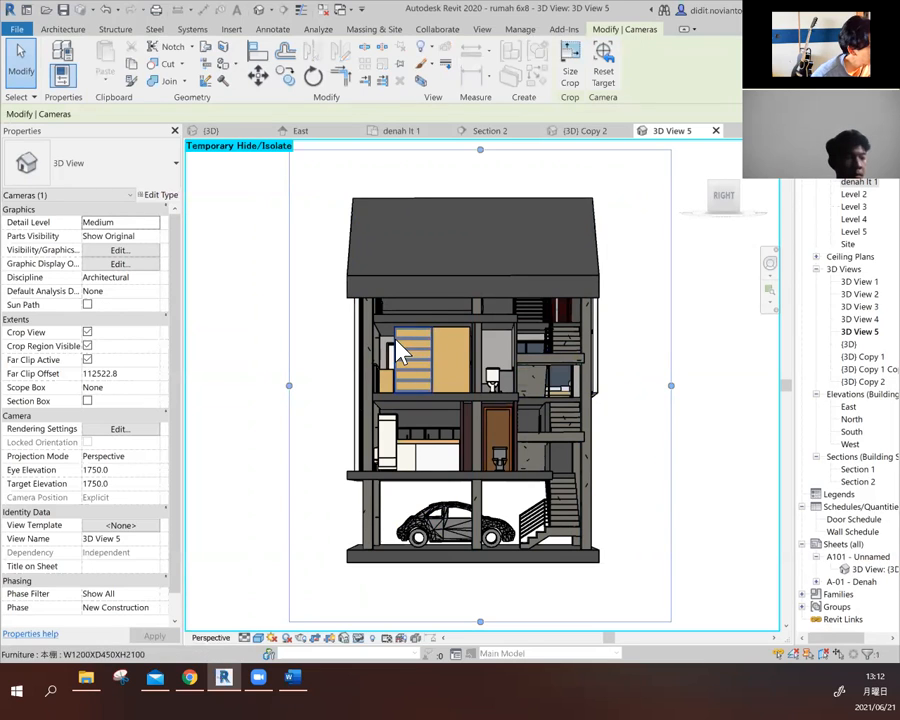
pyautogui.scroll(-2, 400, 403)
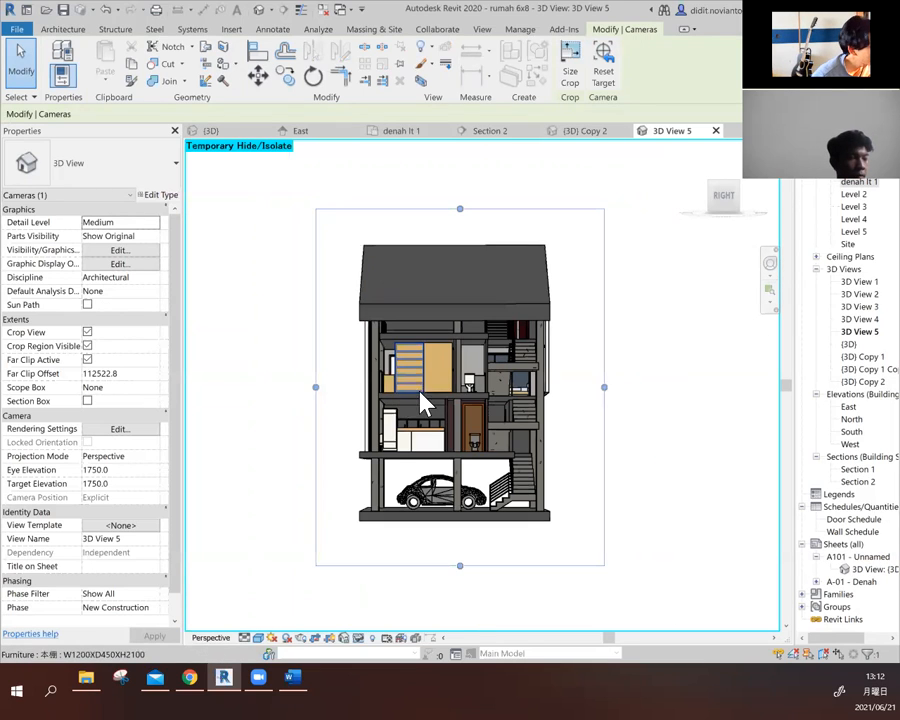
pyautogui.click(650, 355)
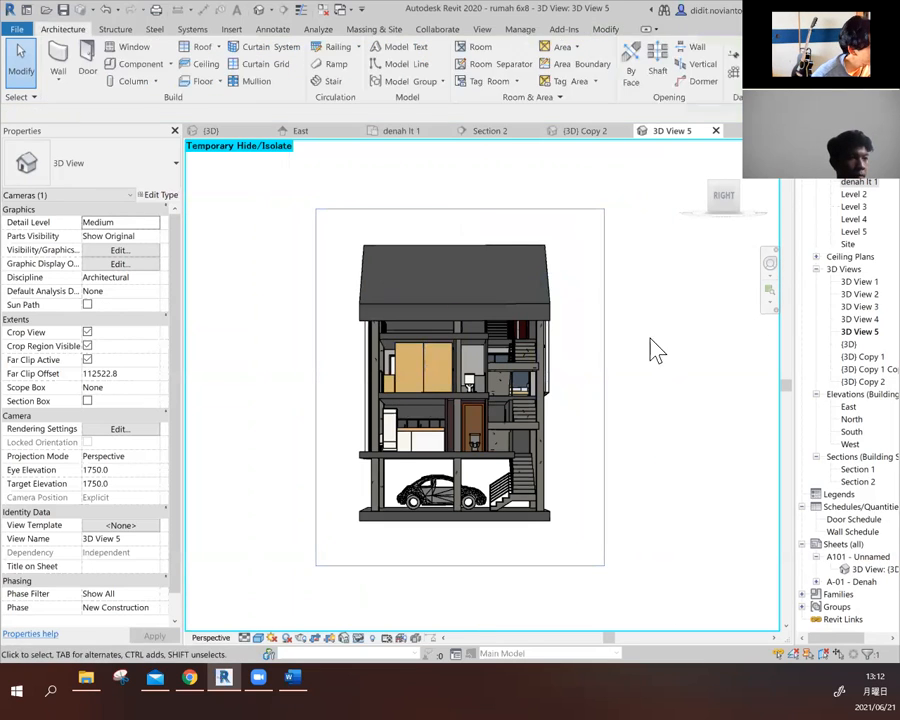
pyautogui.click(401, 362)
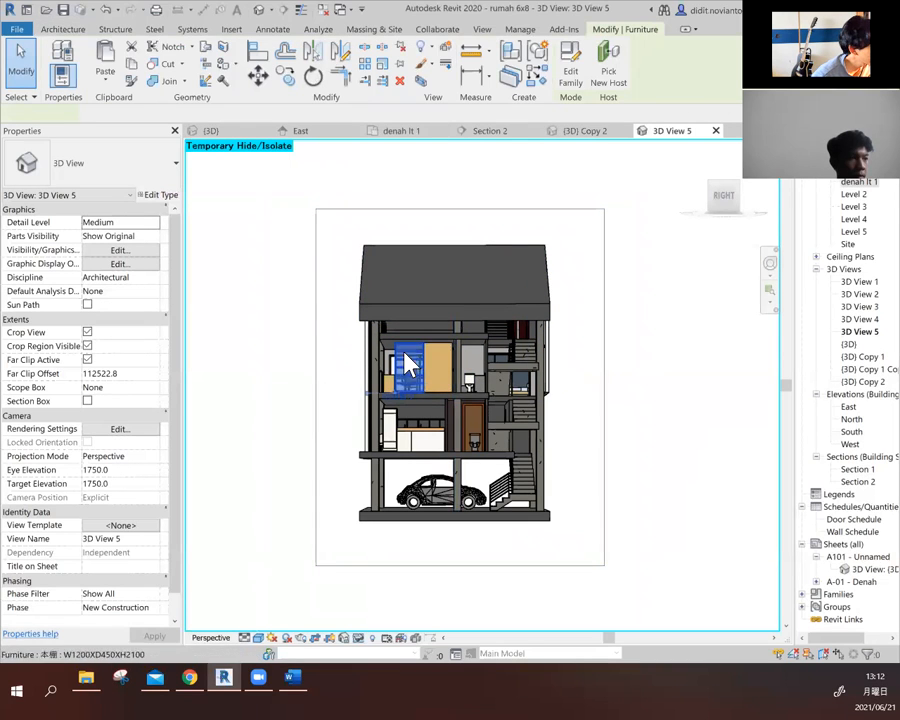
pyautogui.click(645, 399)
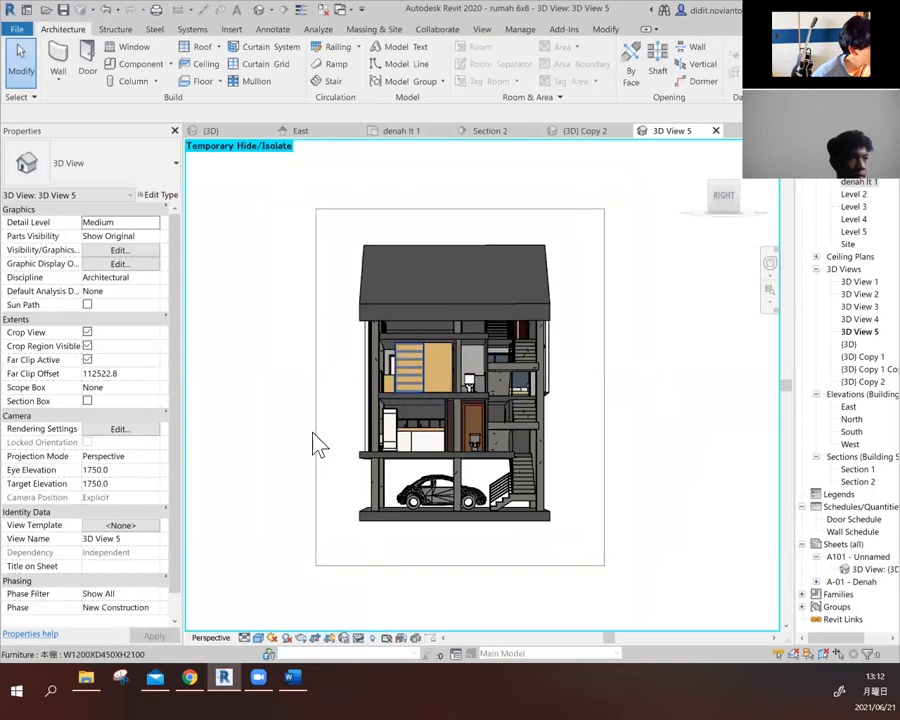
# - Reset the temporary hide/isolate in 3D View 5 to restore the hidden exterior wall
pyautogui.click(357, 638)
pyautogui.click(400, 624)
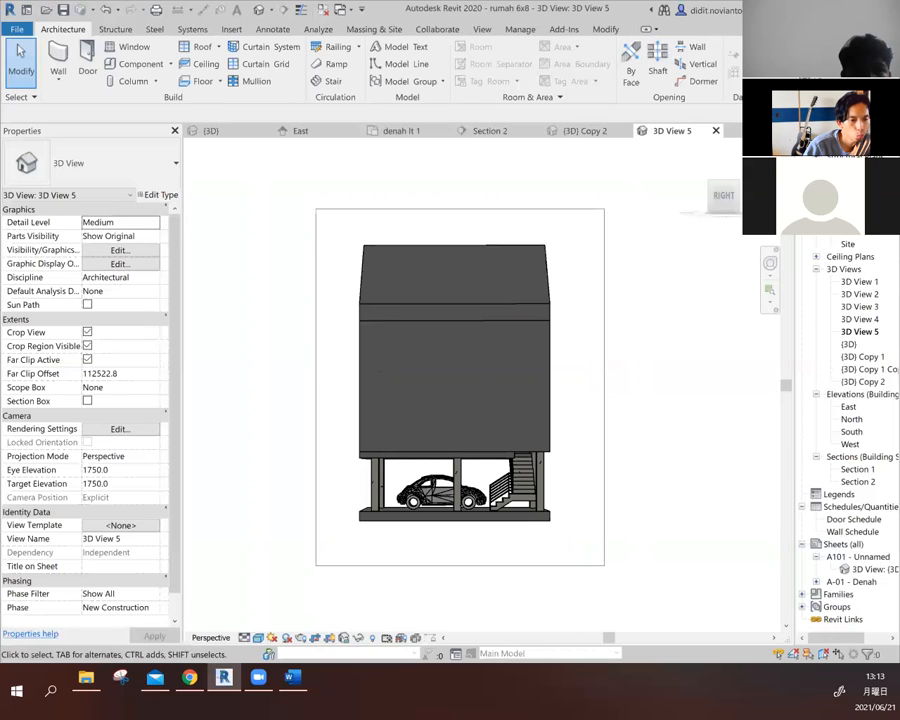
pyautogui.press('z')
pyautogui.press('r')
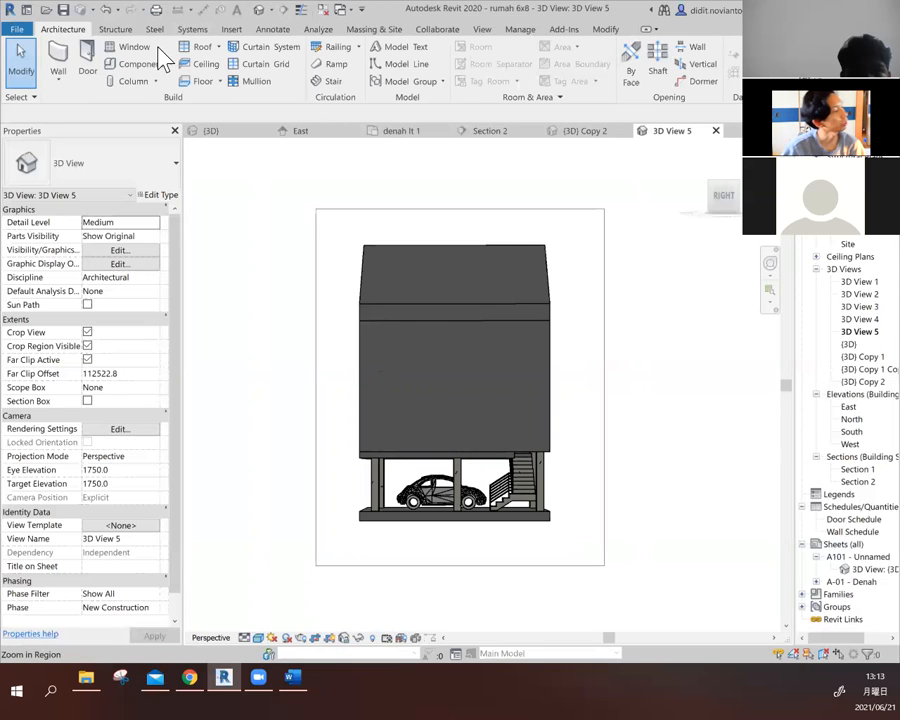
pyautogui.press('Escape')
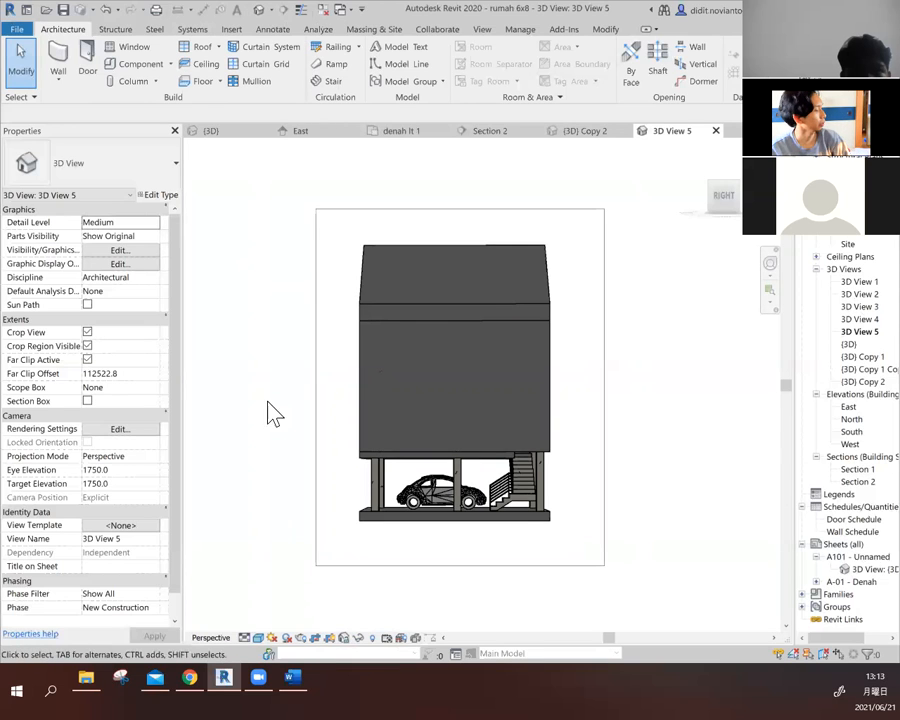
# - Switch to Chrome and review the myITS Presensi attendance list for the BIM 1 (A) class, Tatap Muka ke-16
pyautogui.click(189, 679)
pyautogui.click(300, 12)
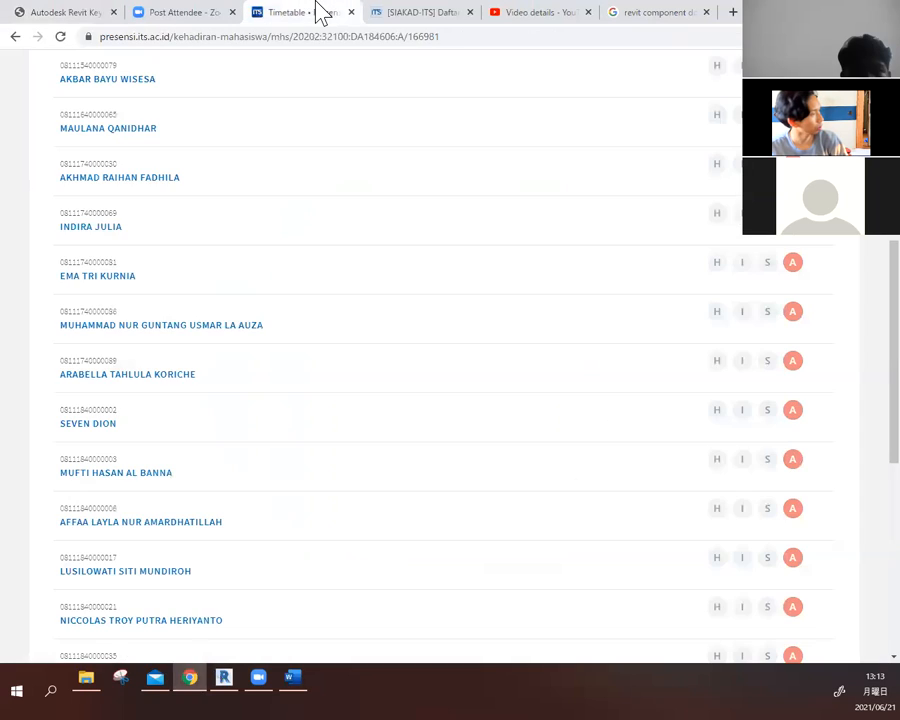
pyautogui.scroll(5, 516, 233)
pyautogui.scroll(-3, 490, 240)
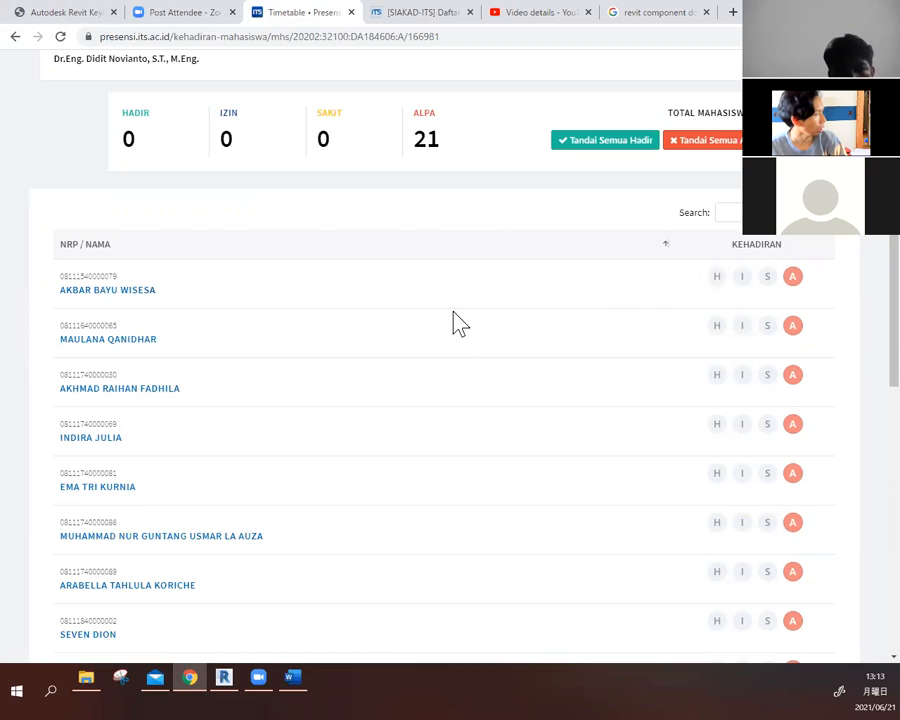
pyautogui.scroll(3, 465, 333)
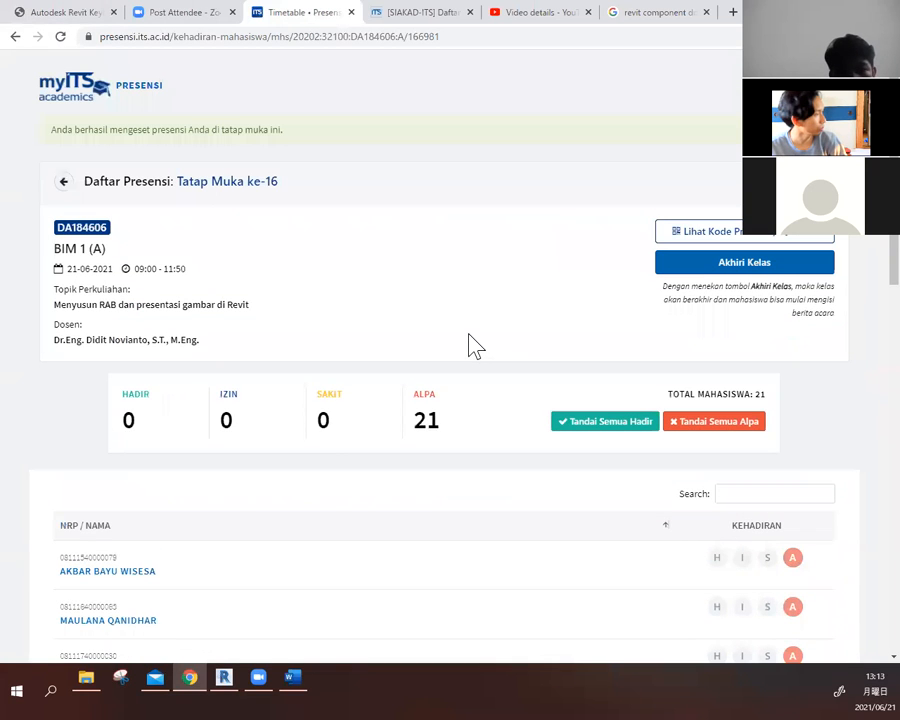
pyautogui.scroll(-1, 475, 345)
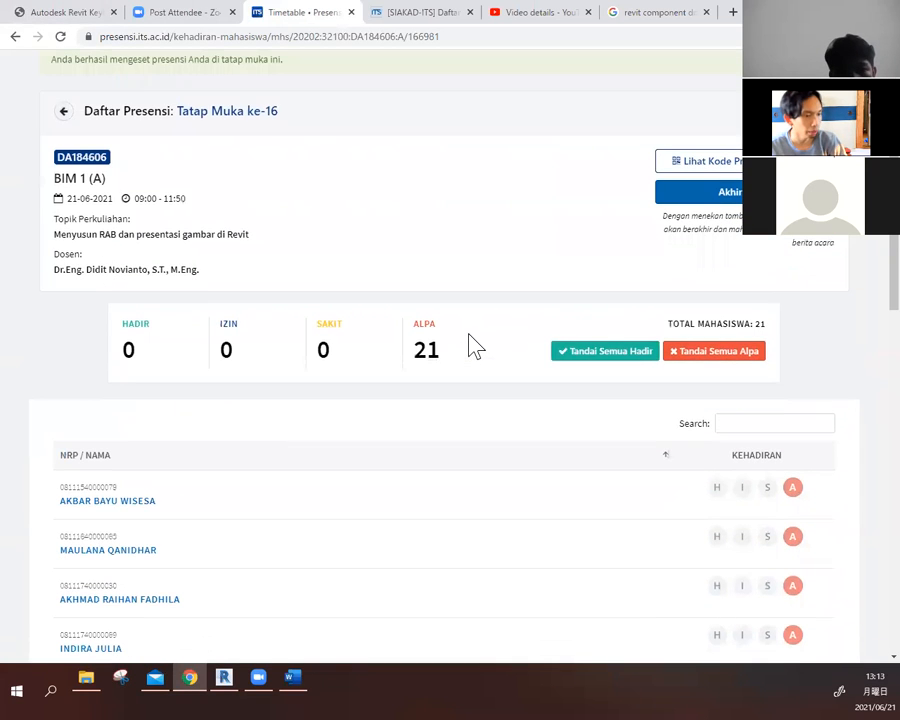
pyautogui.scroll(-2, 707, 368)
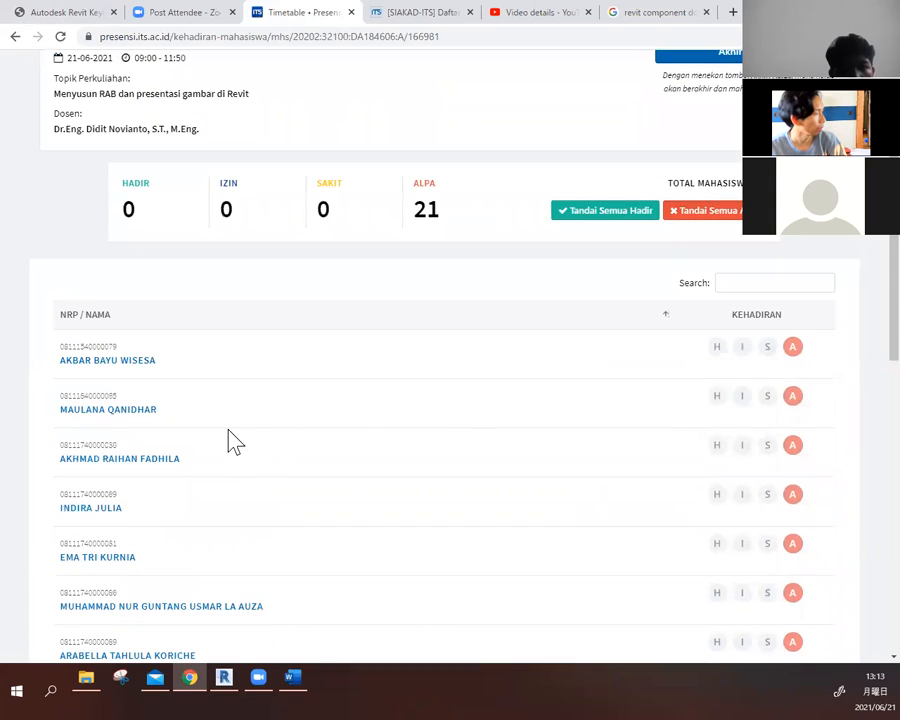
# - Try to mark the second listed student as Hadir and the third as Izin
pyautogui.click(717, 396)
pyautogui.click(741, 445)
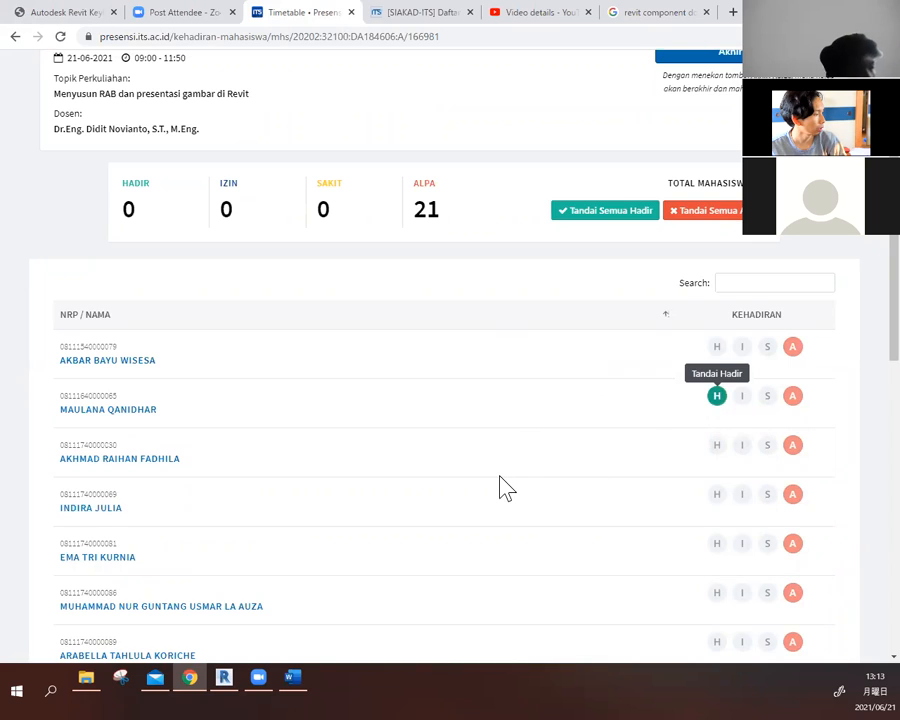
pyautogui.scroll(-1, 505, 487)
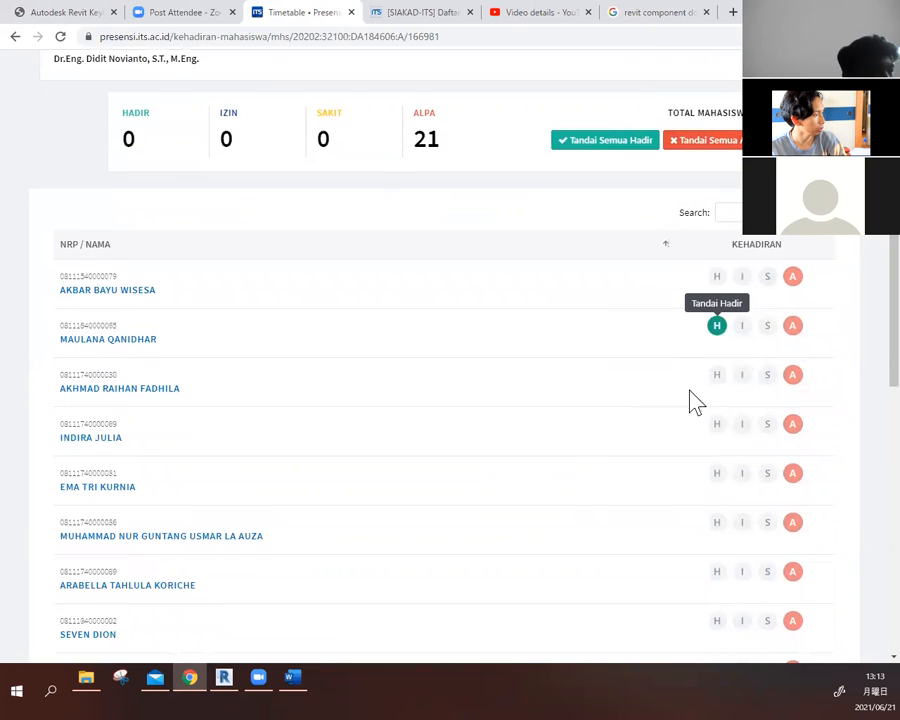
pyautogui.click(742, 375)
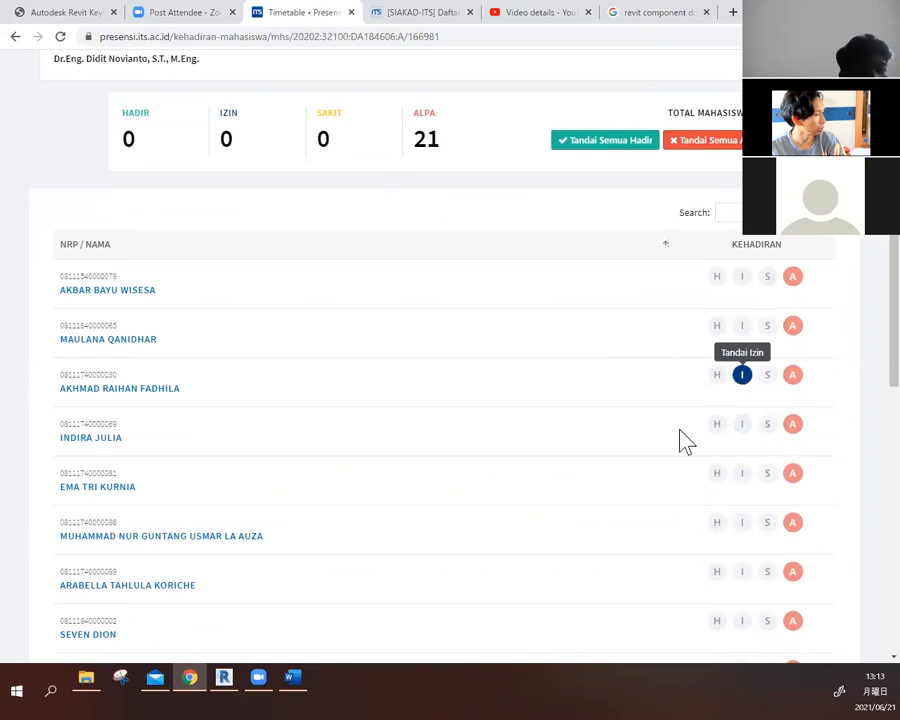
pyautogui.click(717, 327)
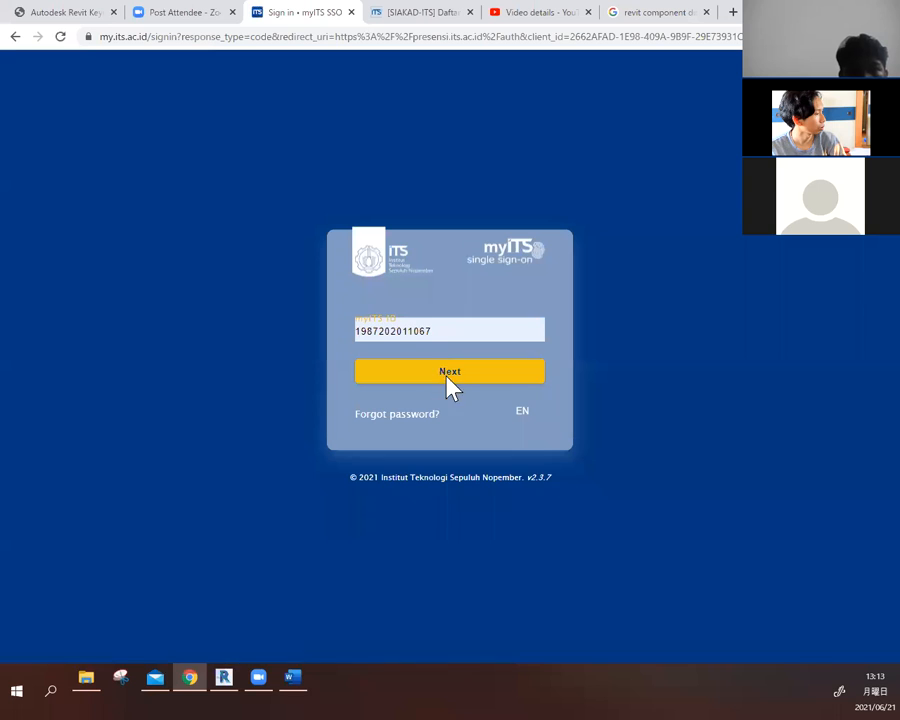
# - Sign in to myITS single sign-on again with the lecturer's myITS ID and account password
pyautogui.click(450, 386)
pyautogui.click(531, 400)
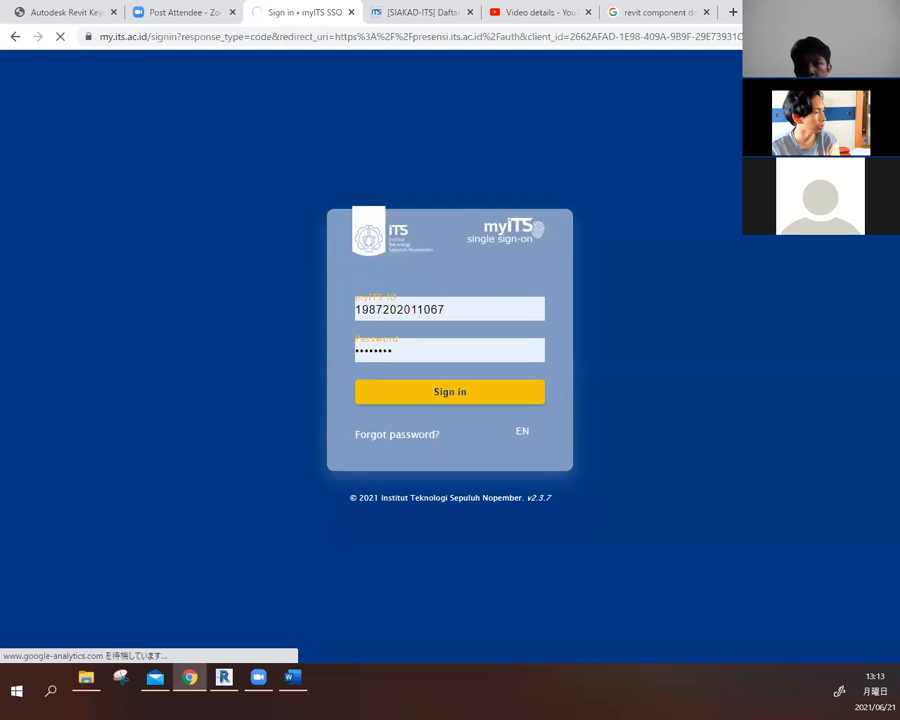
pyautogui.click(458, 396)
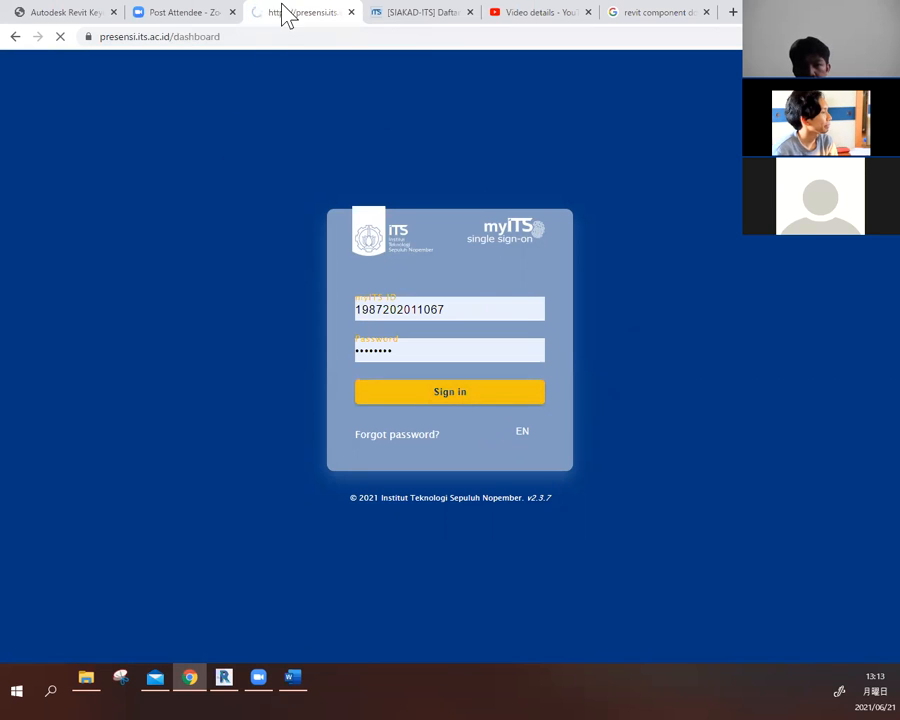
# - Open the attendance list for meeting 16 of the BIM 1 (A) class
pyautogui.scroll(-3, 167, 420)
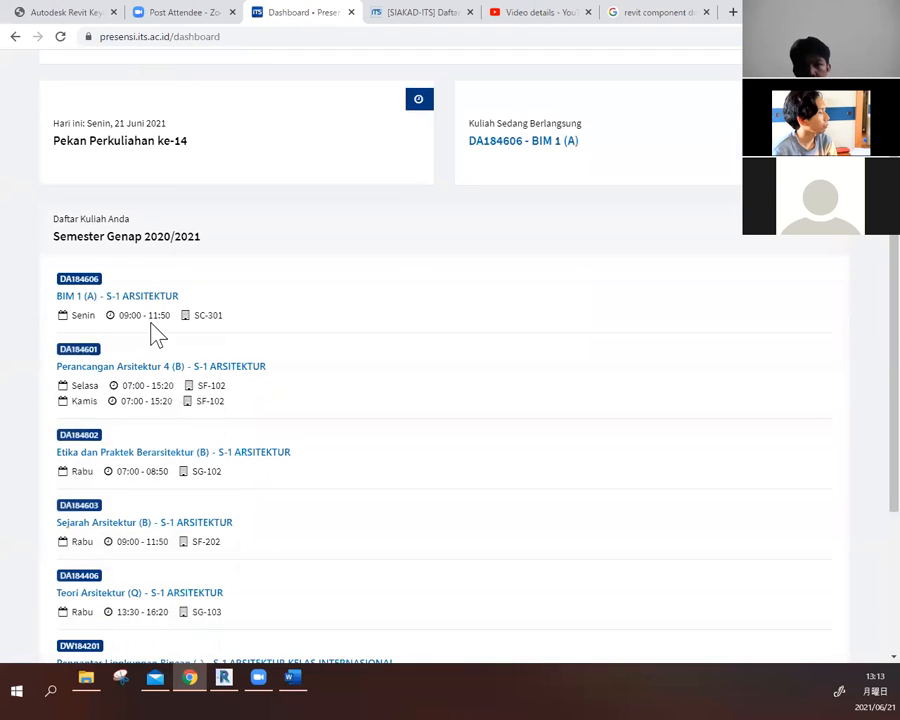
pyautogui.click(150, 307)
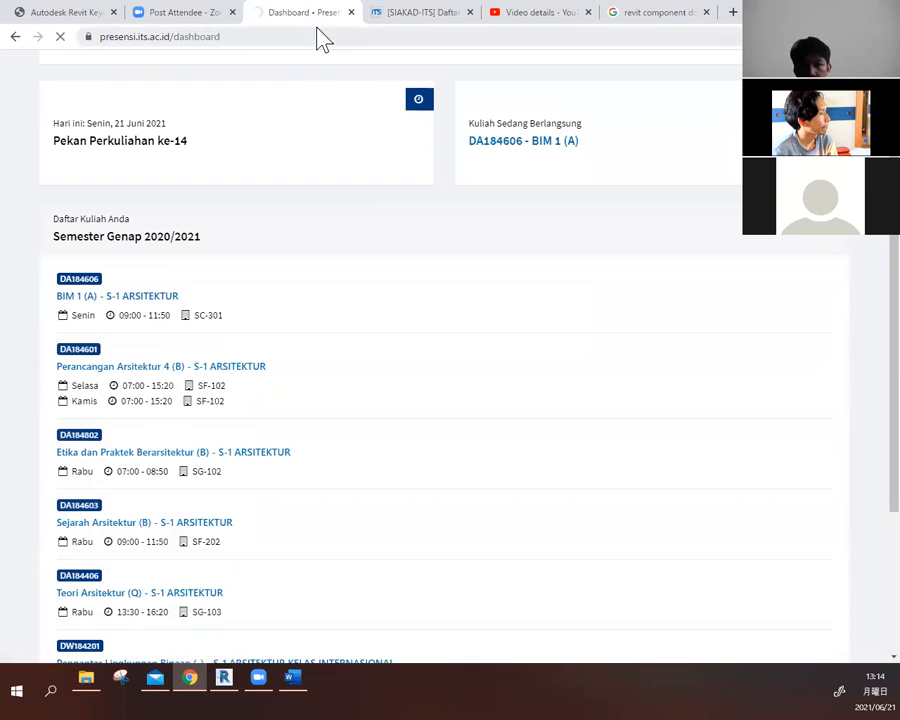
pyautogui.scroll(-6, 626, 422)
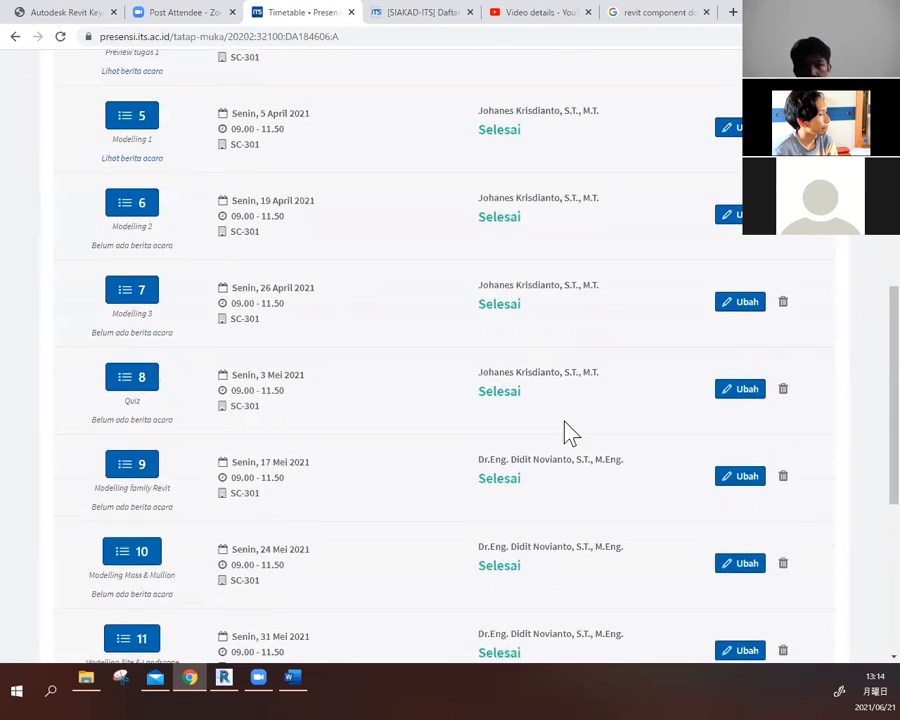
pyautogui.scroll(-5, 570, 432)
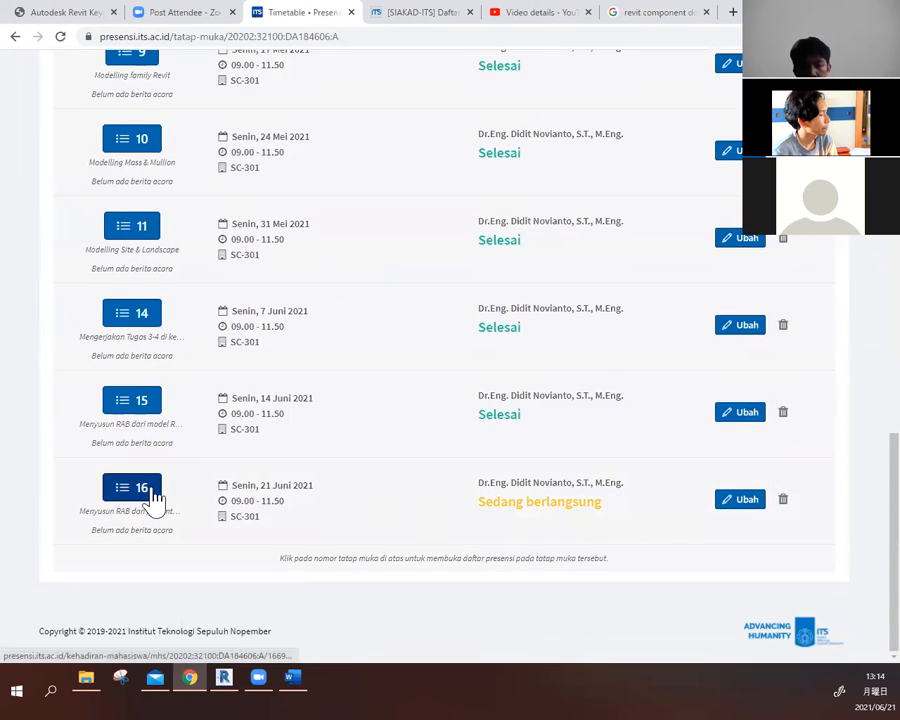
pyautogui.click(151, 492)
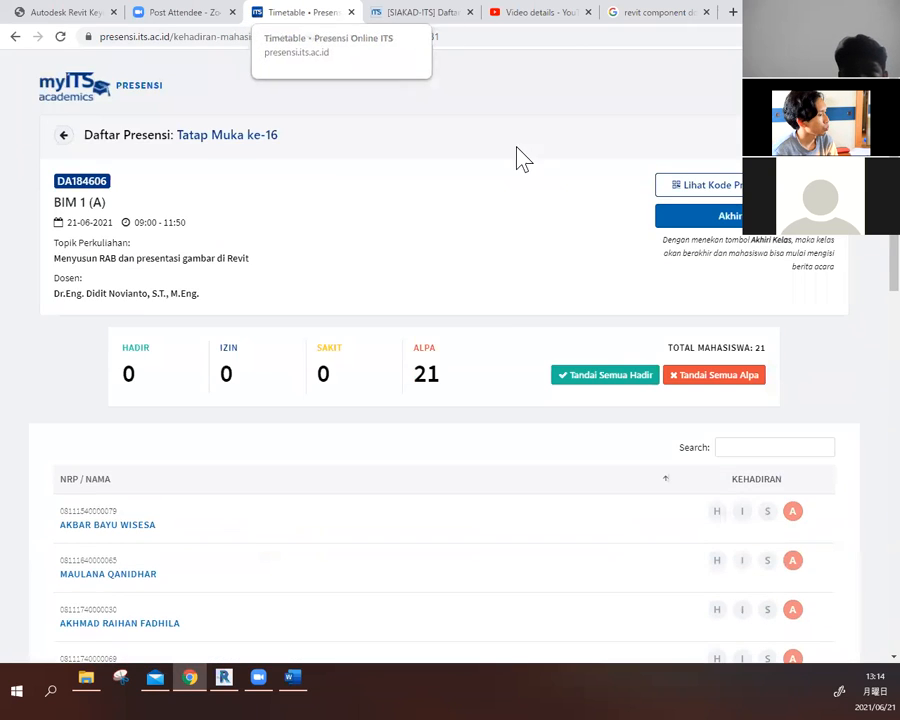
# - Mark the second listed student as Hadir and the third as Izin
pyautogui.scroll(-3, 510, 240)
pyautogui.scroll(-1, 600, 390)
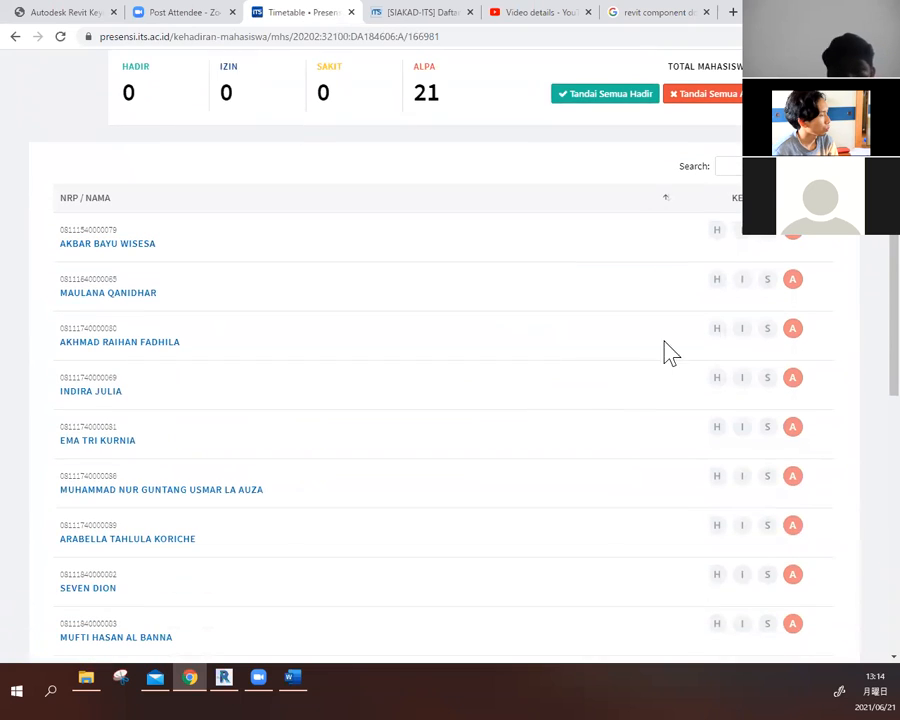
pyautogui.click(716, 279)
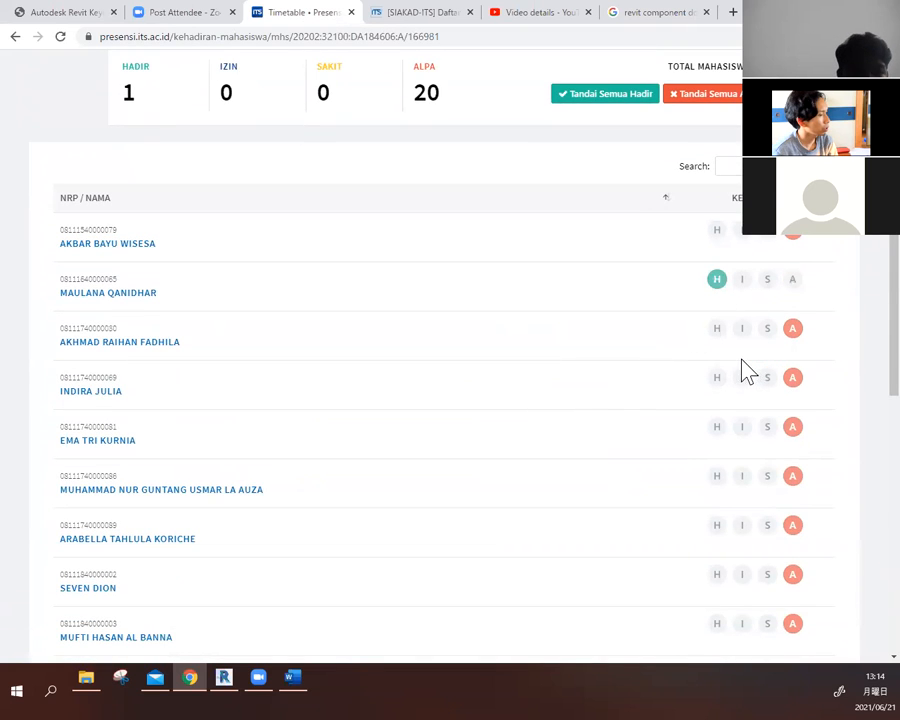
pyautogui.click(741, 330)
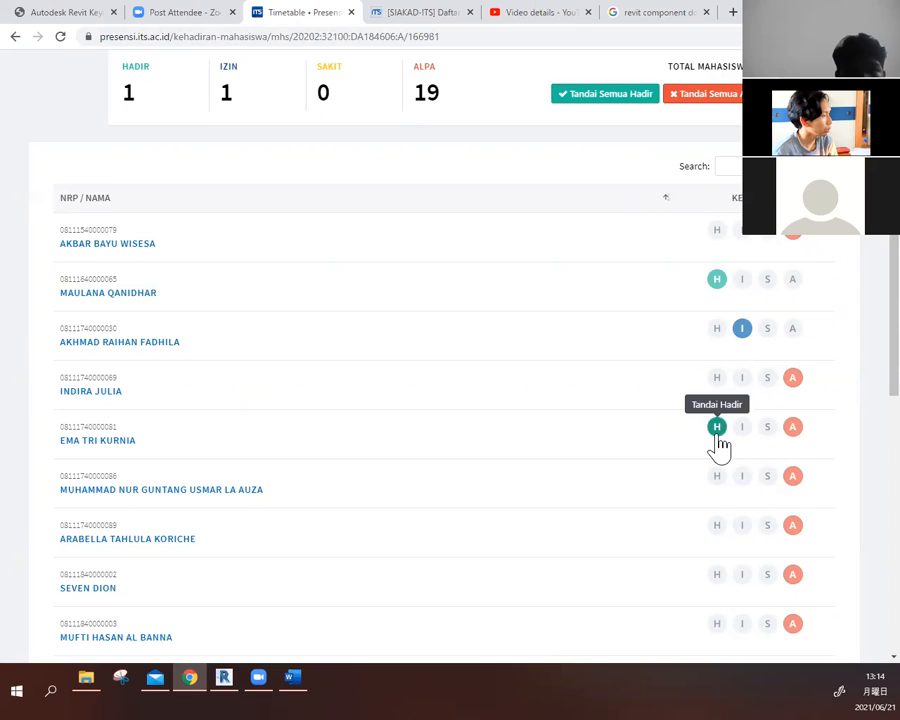
# - Mark the seventh through twelfth students in the attendance list as Hadir
pyautogui.scroll(-1, 595, 503)
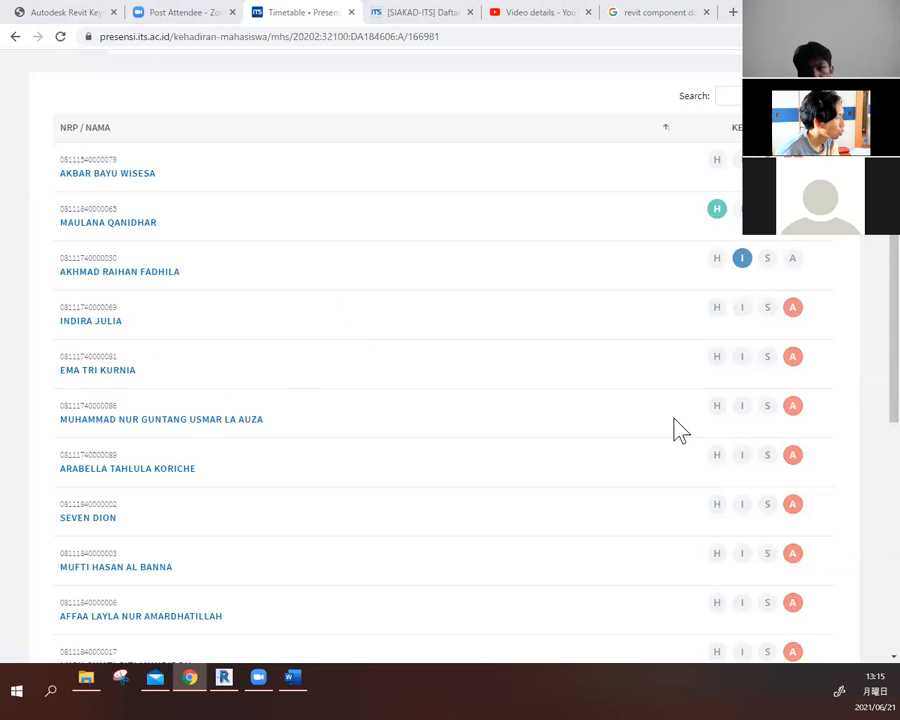
pyautogui.scroll(-1, 524, 428)
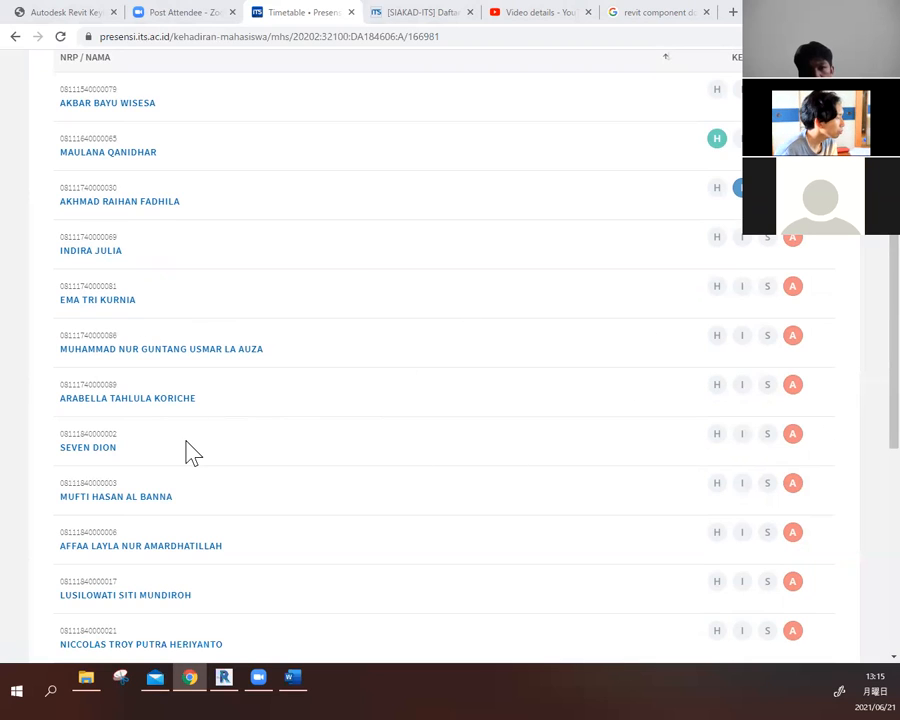
pyautogui.click(716, 385)
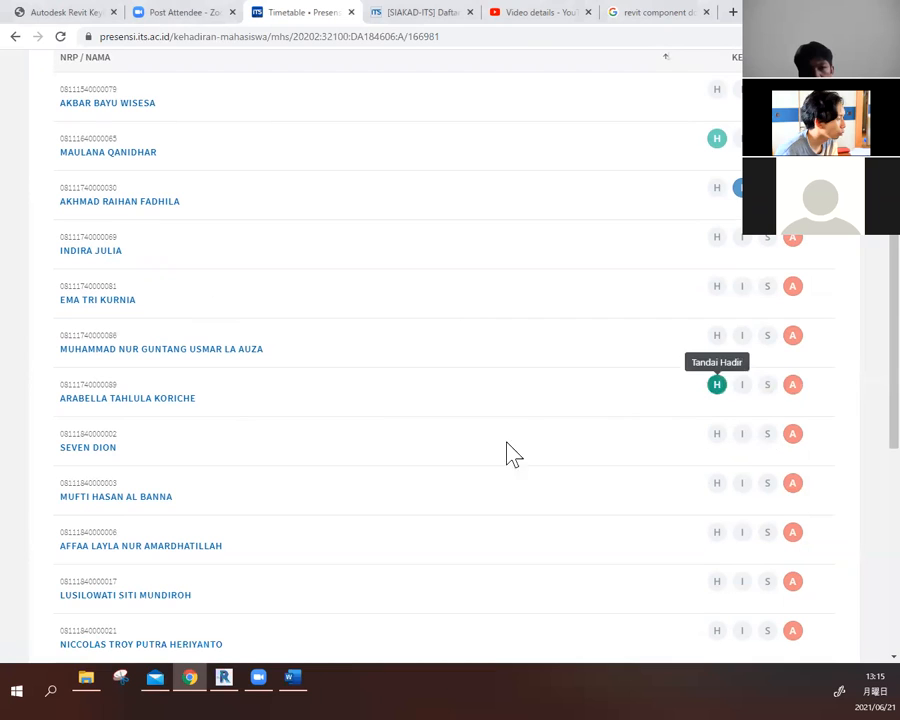
pyautogui.scroll(-1, 518, 418)
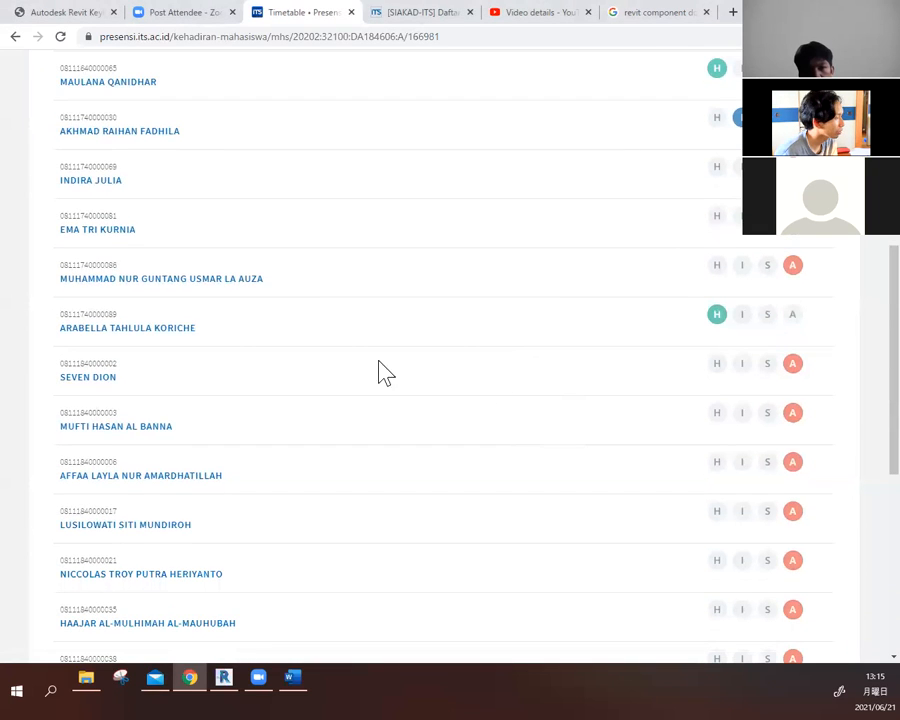
pyautogui.click(716, 364)
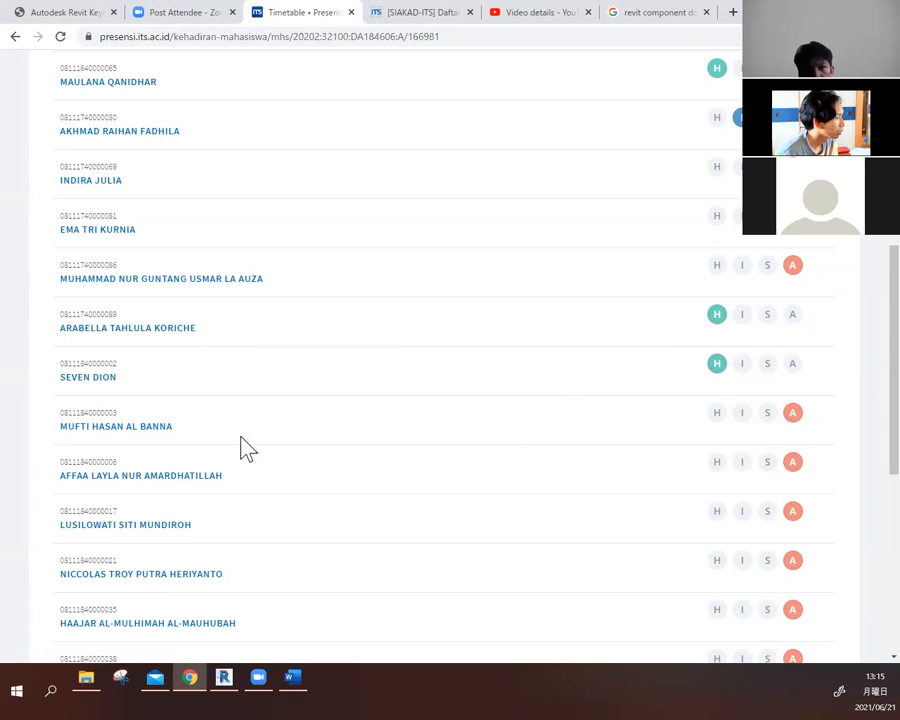
pyautogui.click(717, 413)
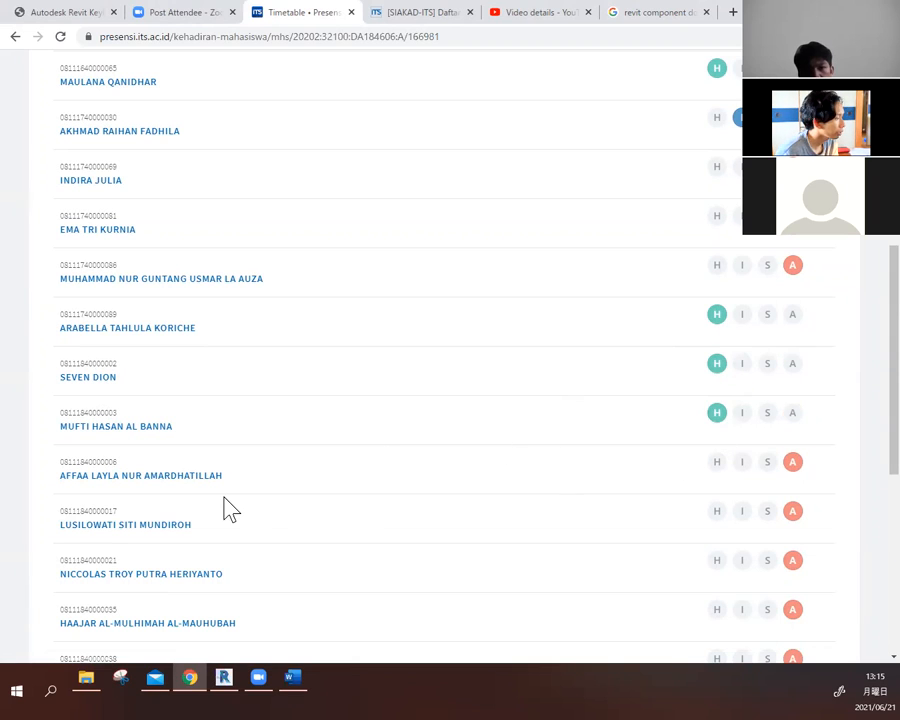
pyautogui.click(717, 463)
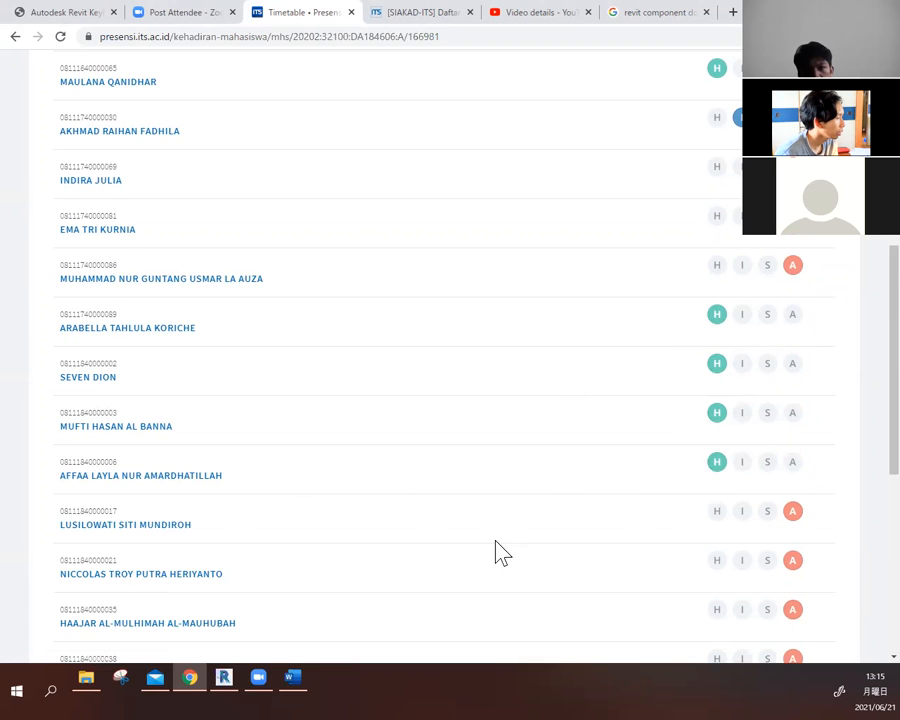
pyautogui.scroll(-1, 503, 552)
pyautogui.click(717, 441)
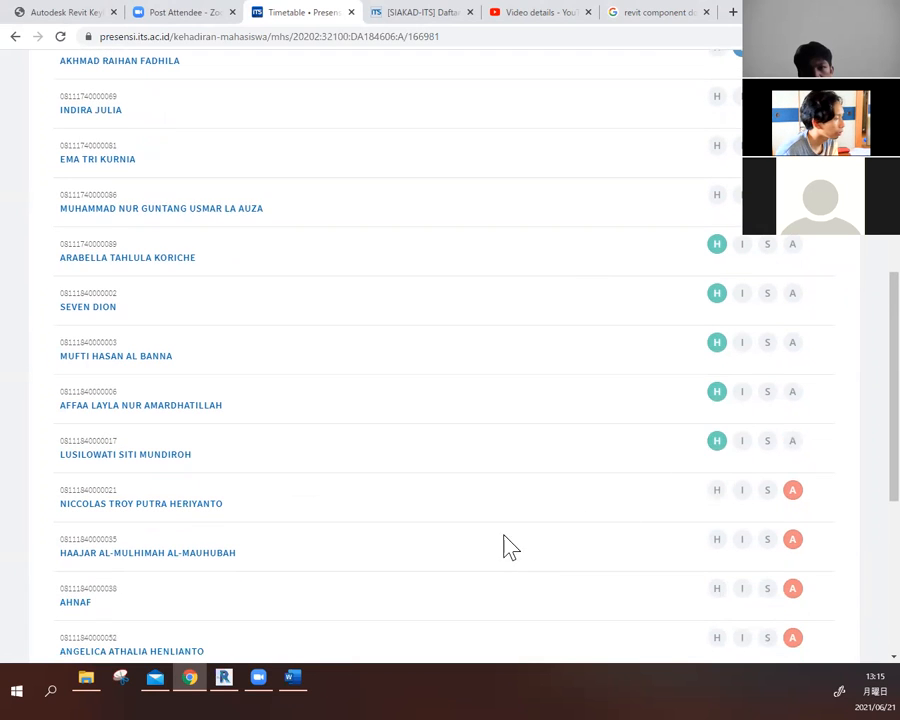
pyautogui.scroll(-3, 503, 547)
pyautogui.click(717, 350)
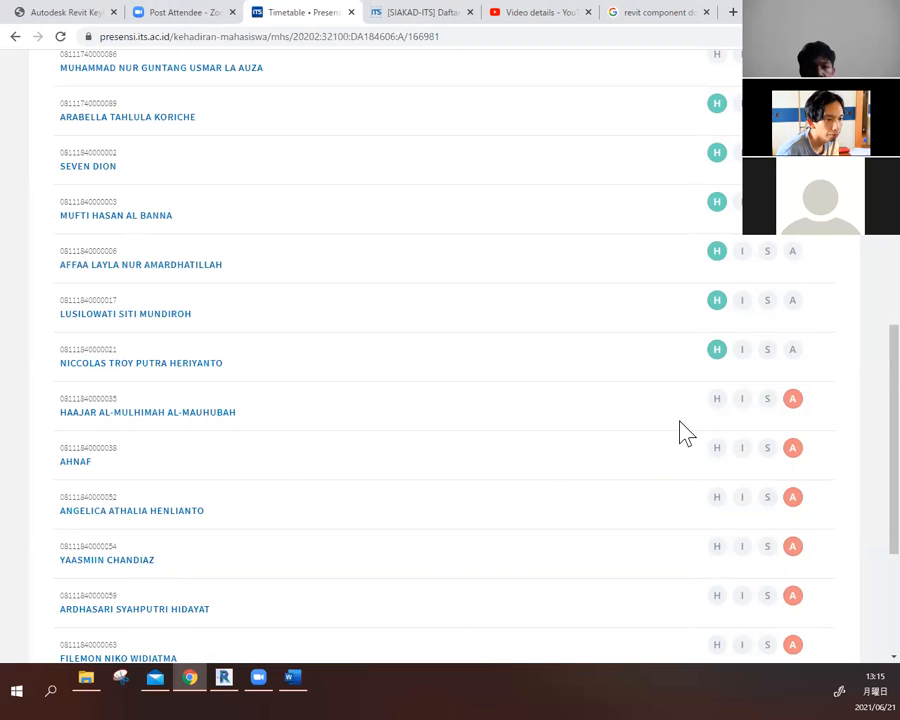
# - Mark the 14th and 15th students and the last three students in the list as Hadir
pyautogui.click(716, 452)
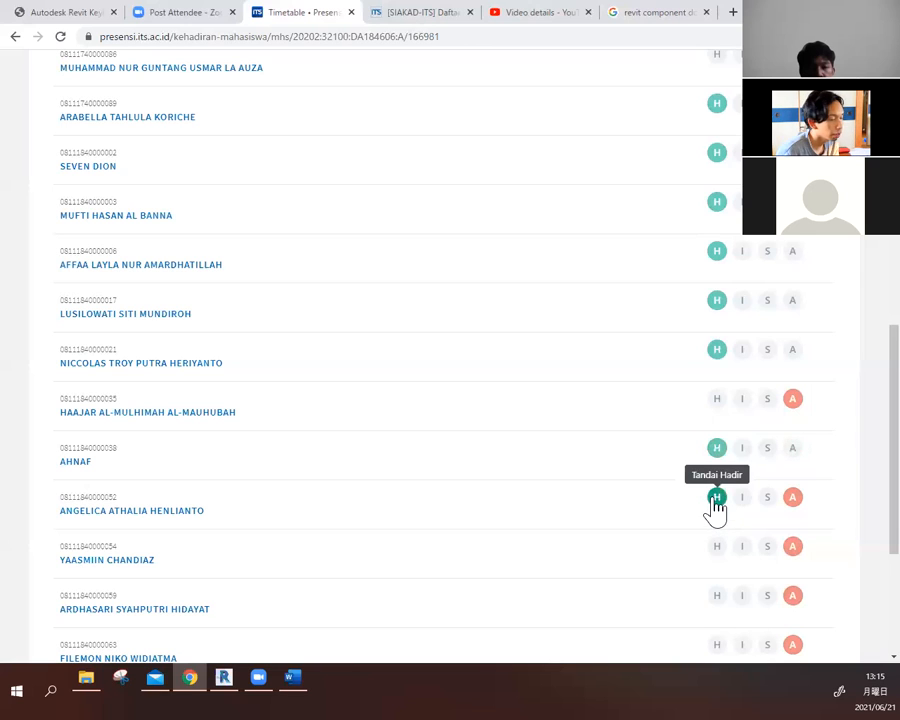
pyautogui.click(716, 497)
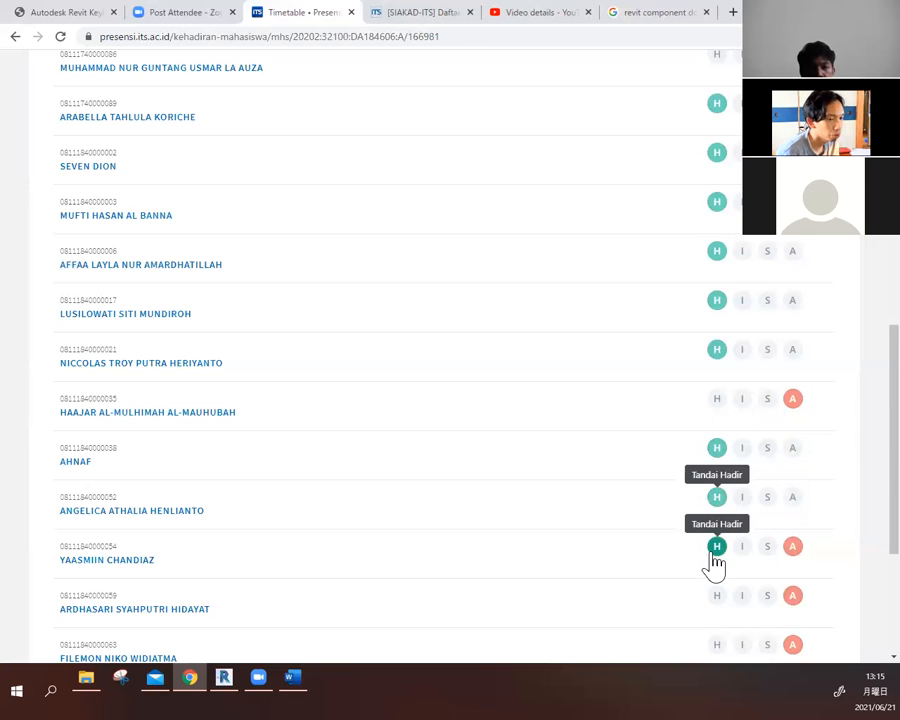
pyautogui.scroll(-2, 640, 530)
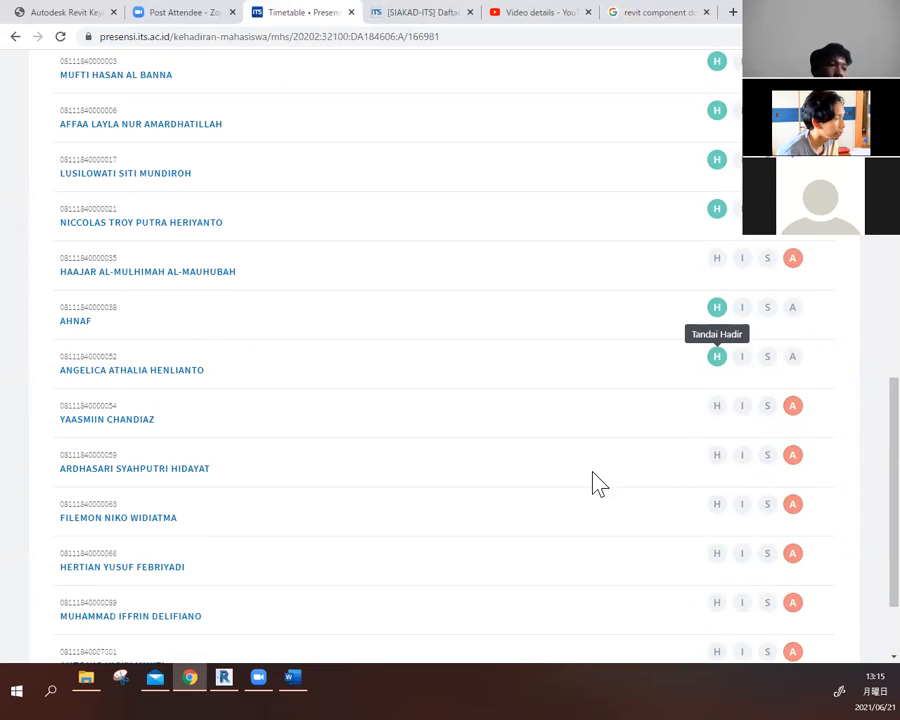
pyautogui.scroll(-2, 595, 482)
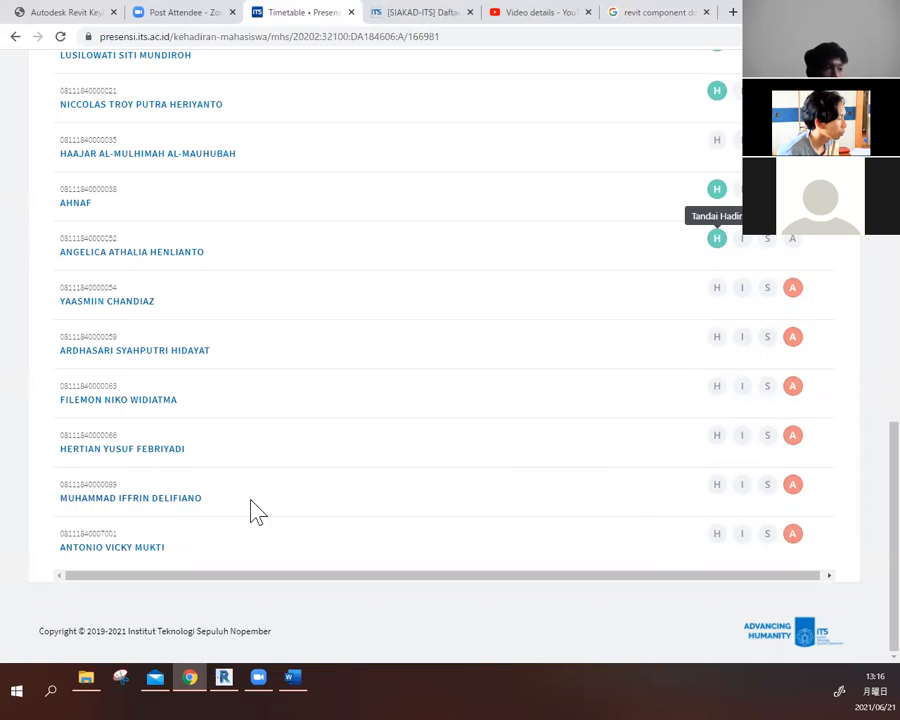
pyautogui.click(716, 488)
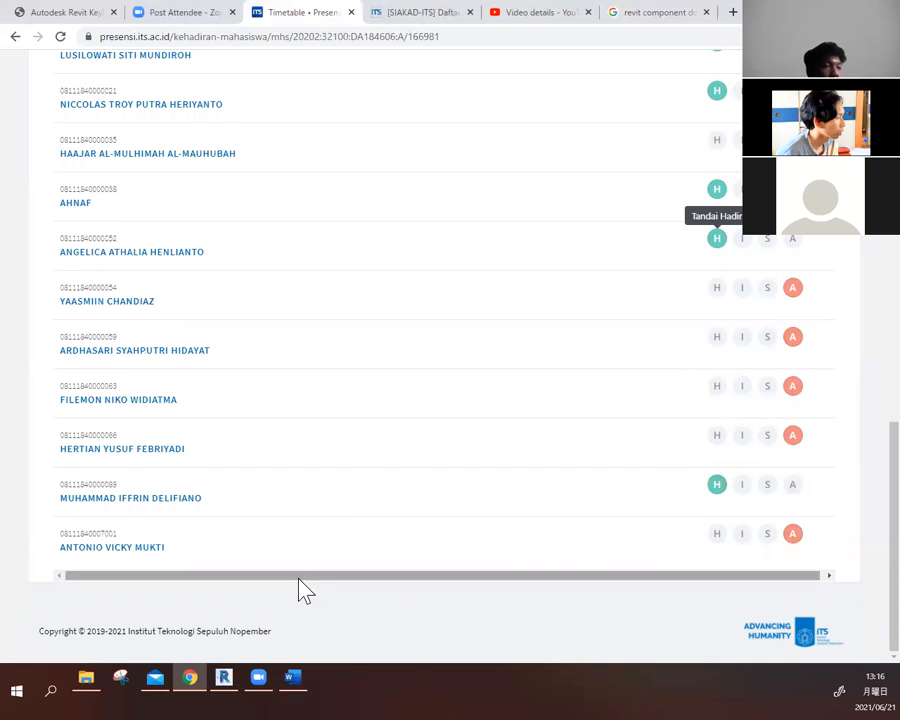
pyautogui.click(719, 540)
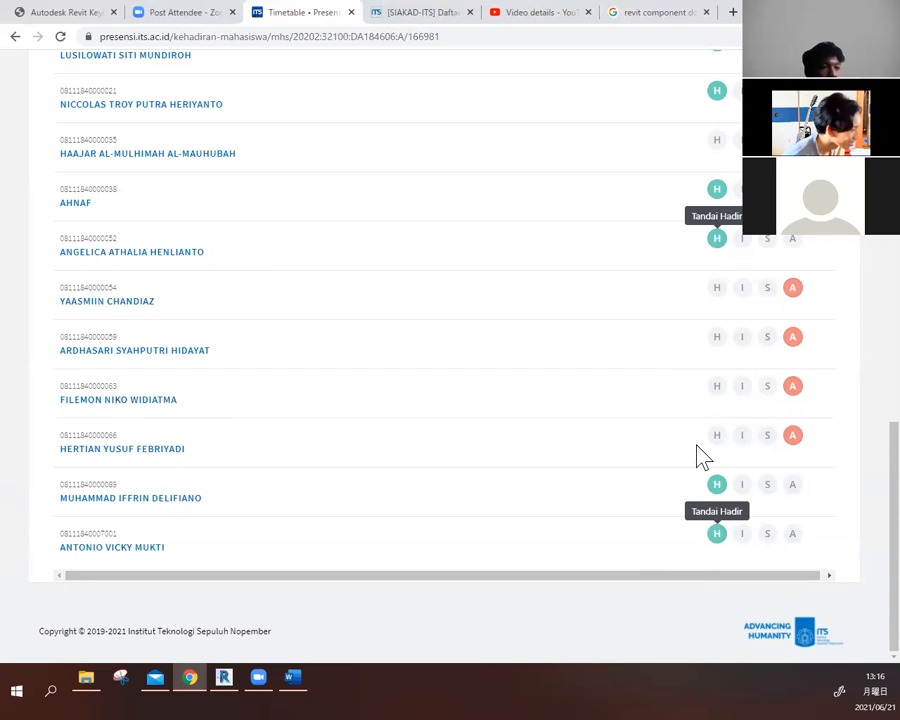
pyautogui.click(720, 438)
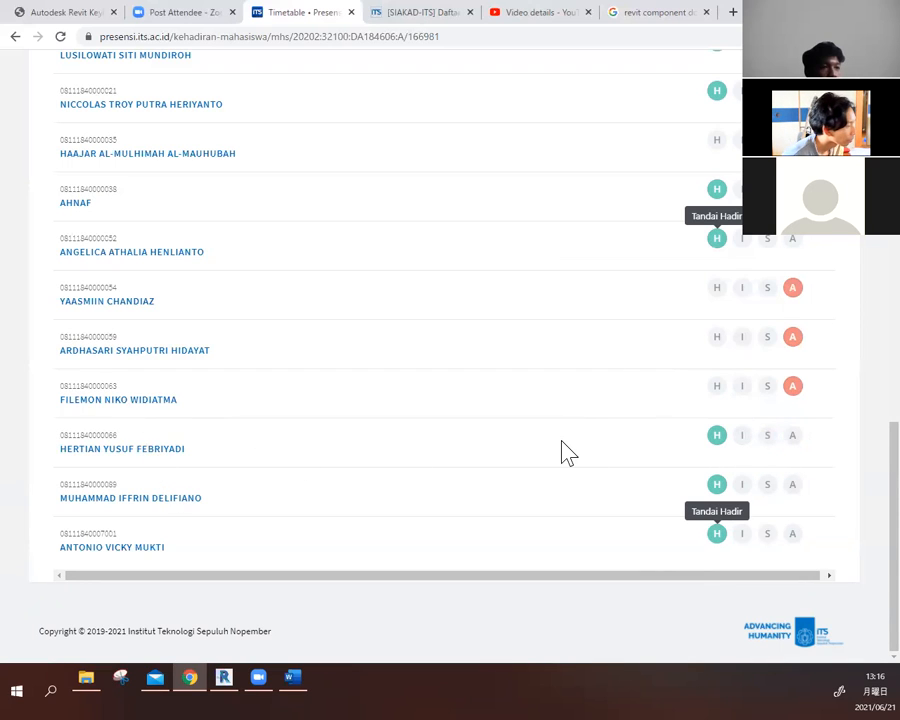
# - Recheck the attendance marks across the whole student list and the attendance summary above it
pyautogui.scroll(4, 565, 453)
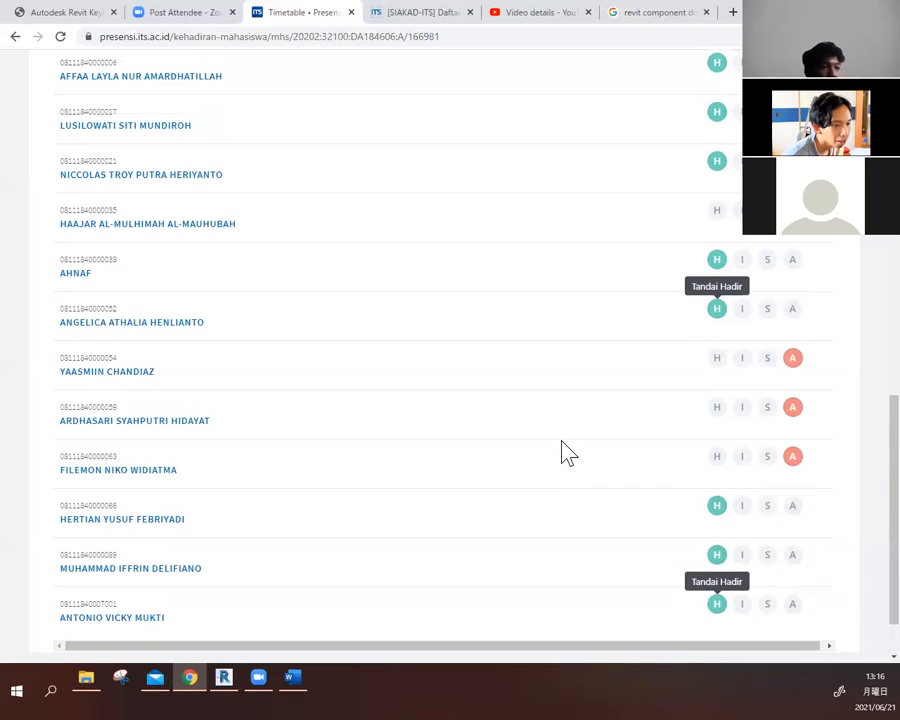
pyautogui.scroll(8, 565, 453)
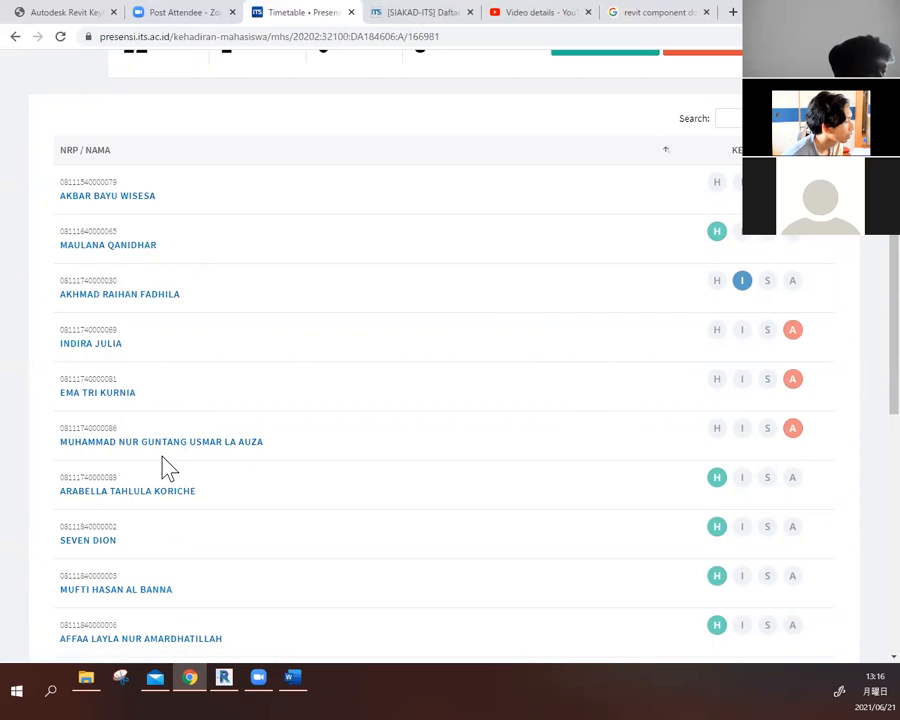
pyautogui.scroll(-3, 362, 452)
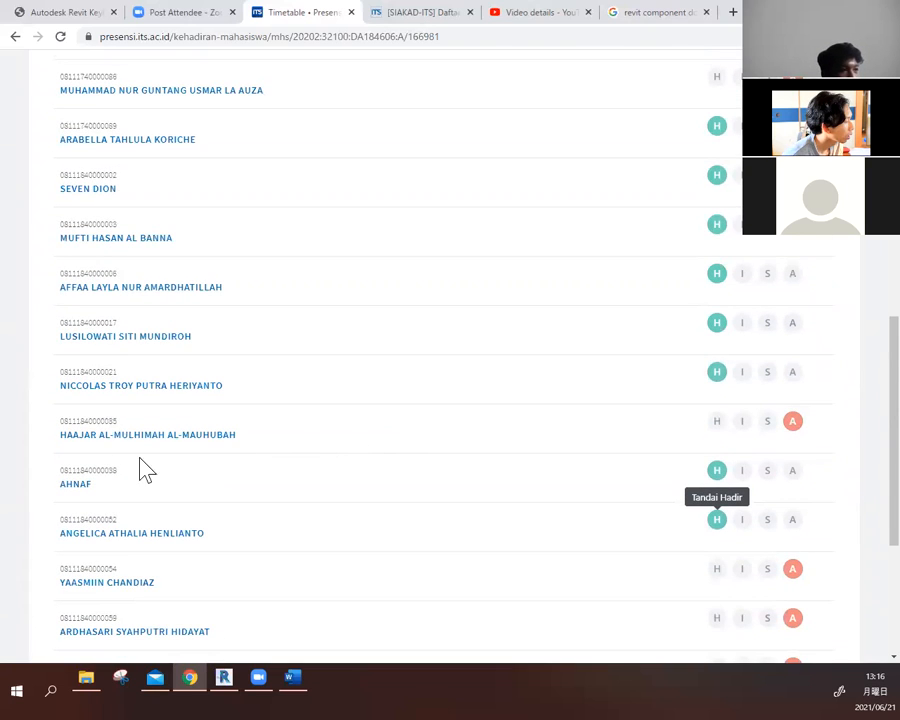
pyautogui.scroll(-1, 346, 456)
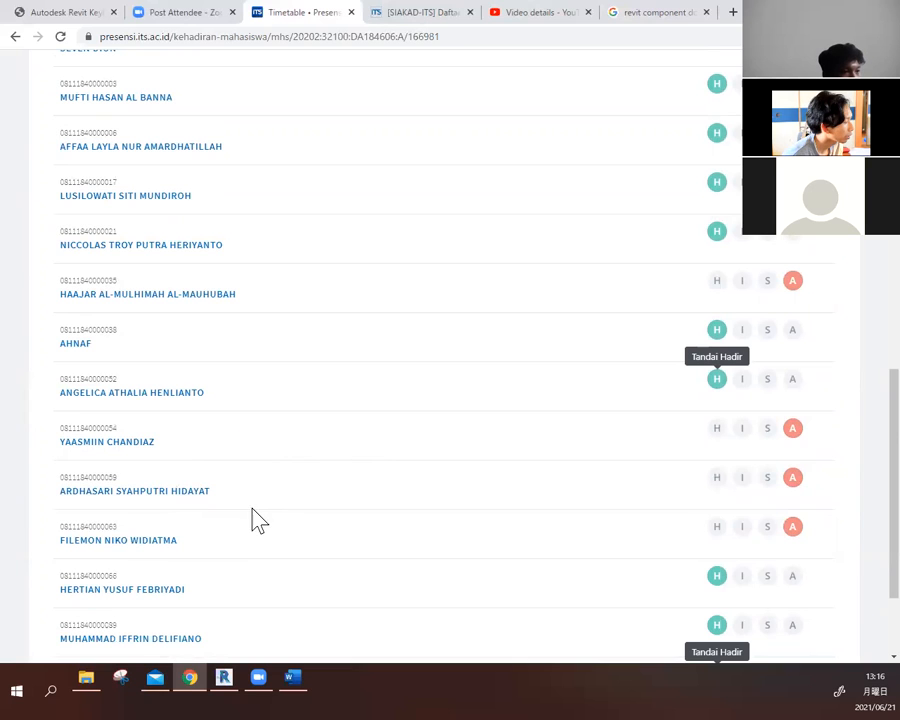
pyautogui.scroll(-1, 257, 562)
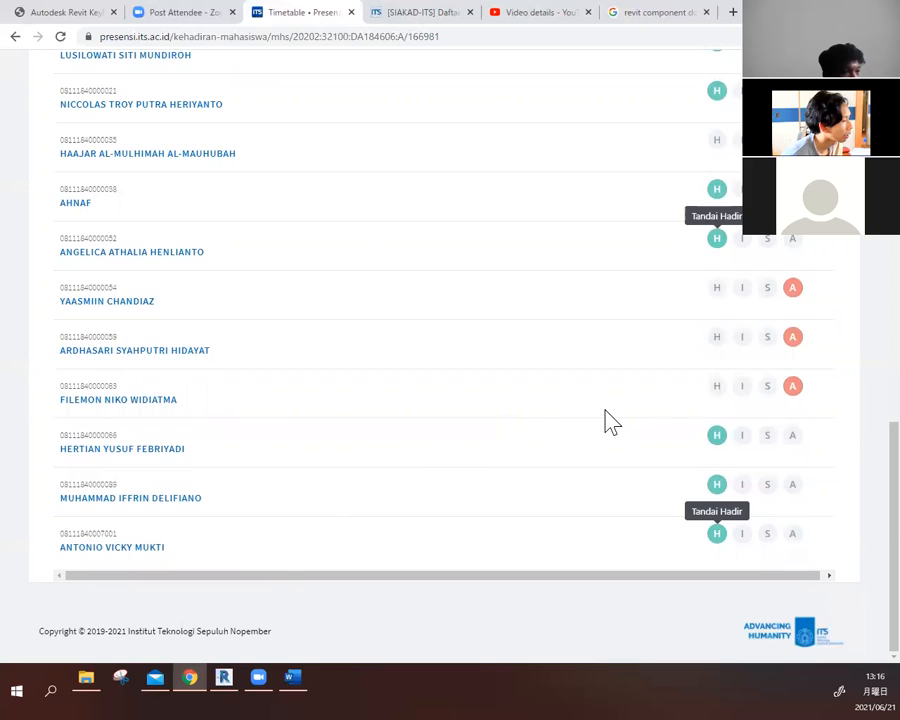
pyautogui.scroll(7, 608, 420)
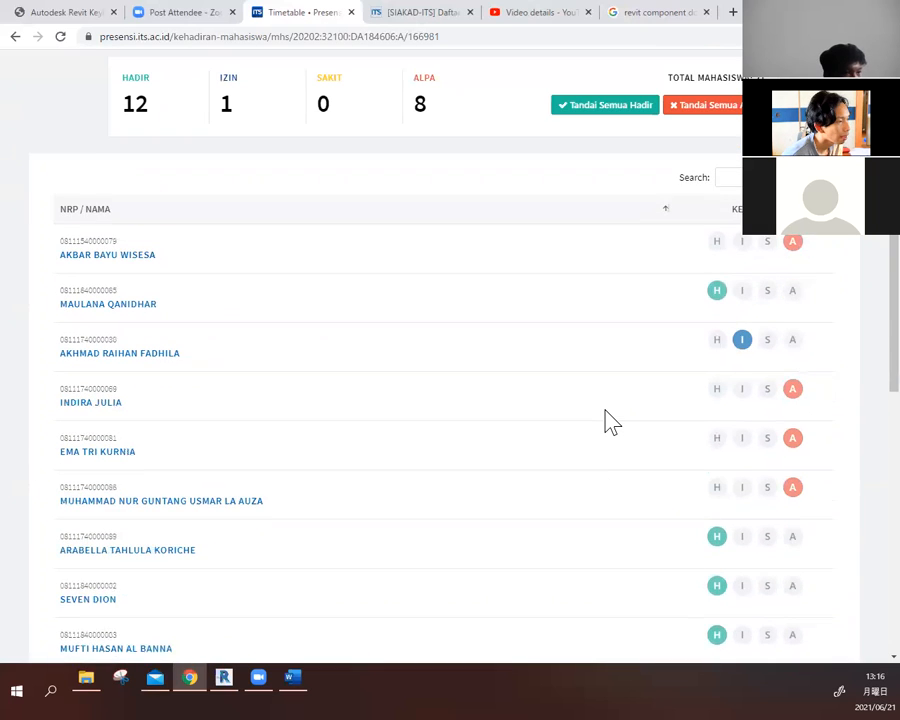
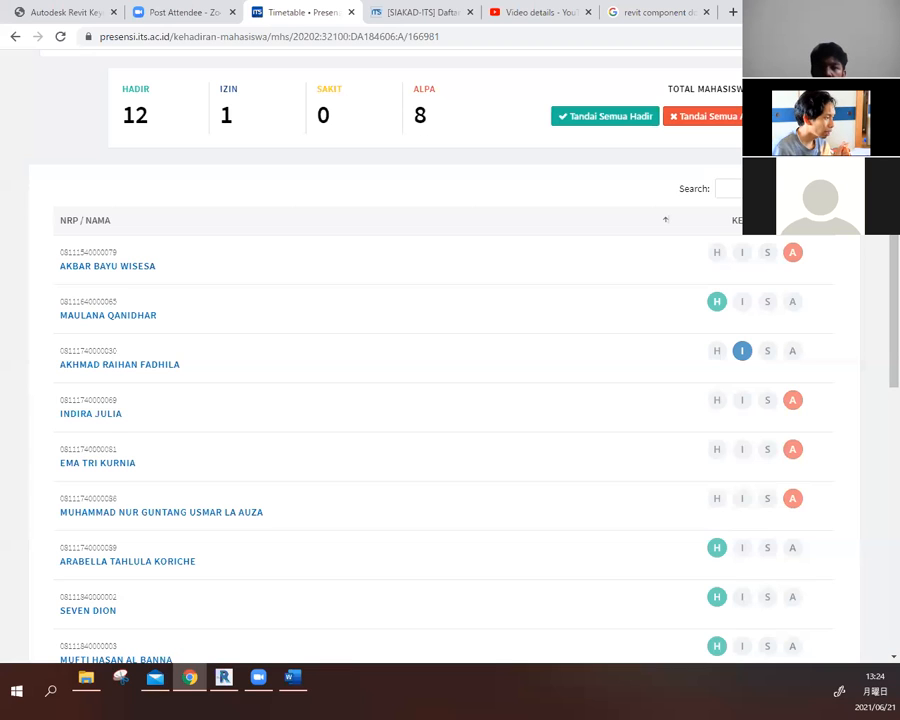
# - Look over the BIM 1 (A) attendance page again, from the class details and attendance totals down to the last student's mark
pyautogui.scroll(-3, 763, 240)
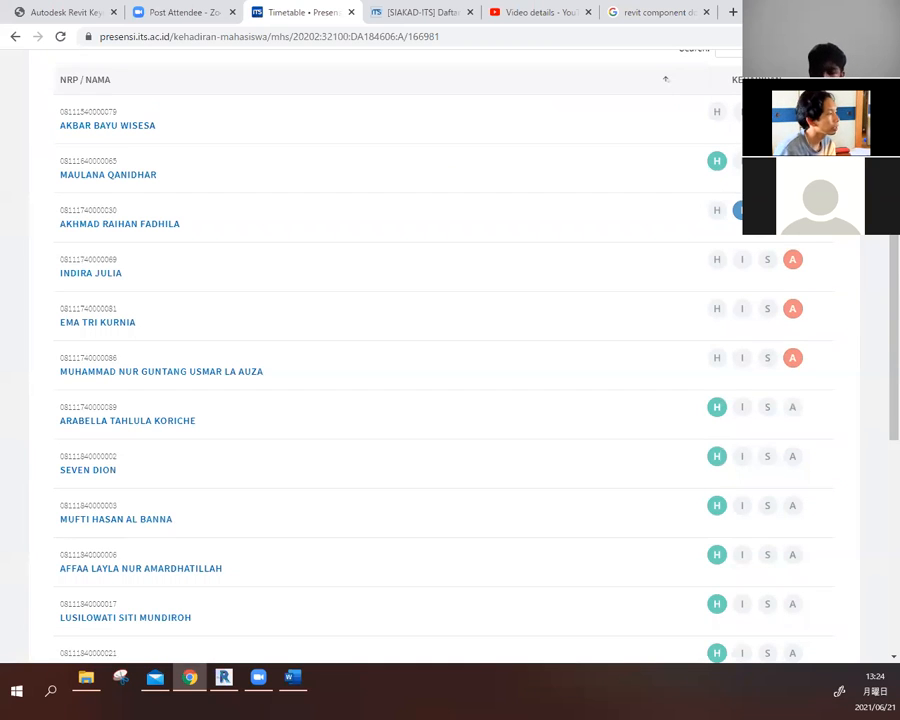
pyautogui.scroll(-6, 716, 515)
pyautogui.scroll(-6, 740, 244)
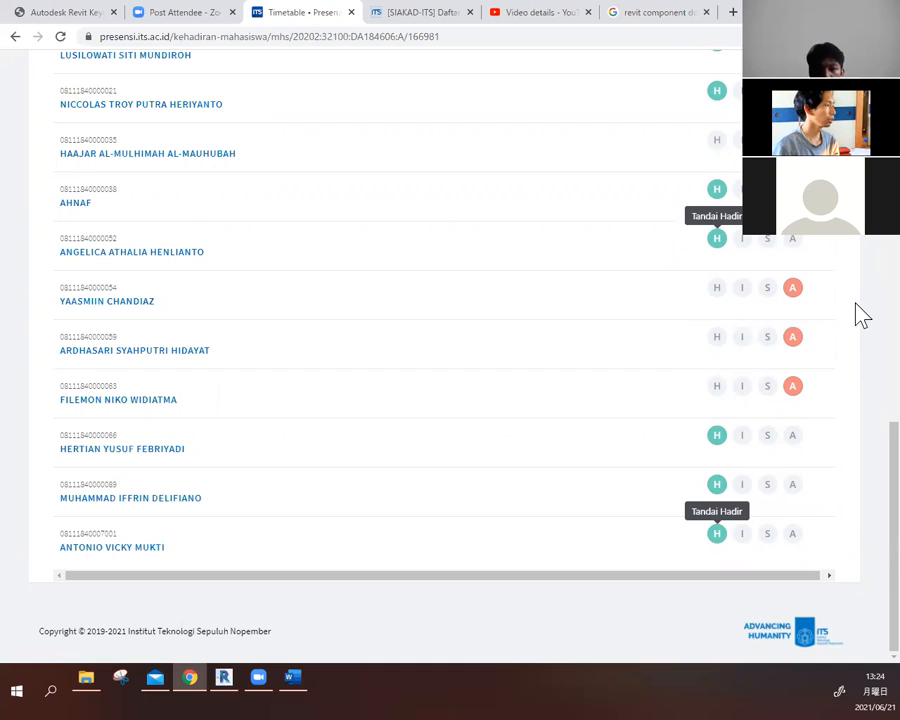
pyautogui.scroll(7, 862, 343)
pyautogui.scroll(2, 862, 377)
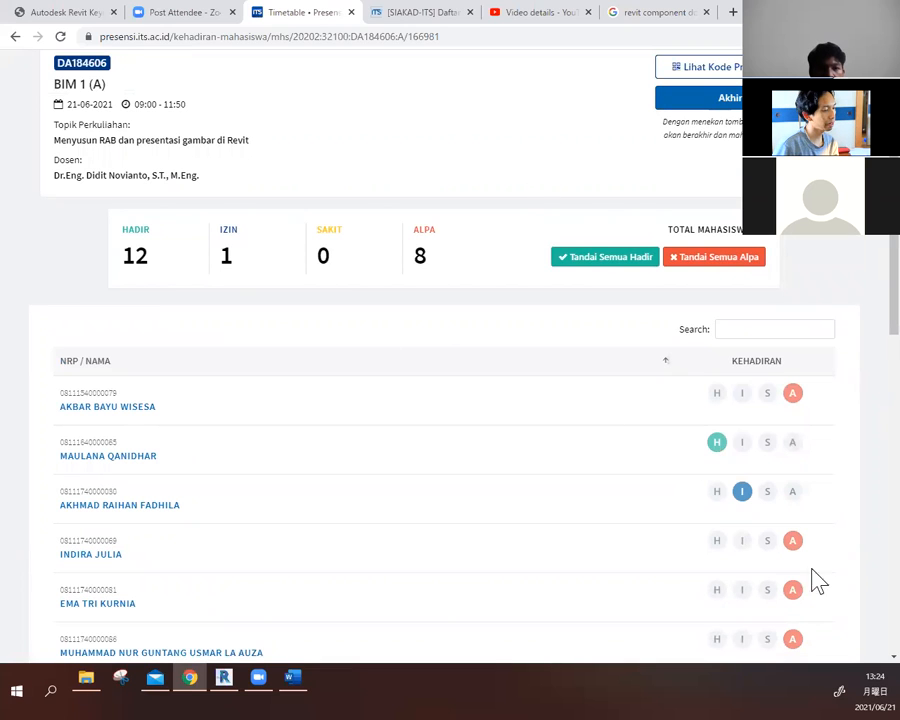
pyautogui.moveTo(862, 688)
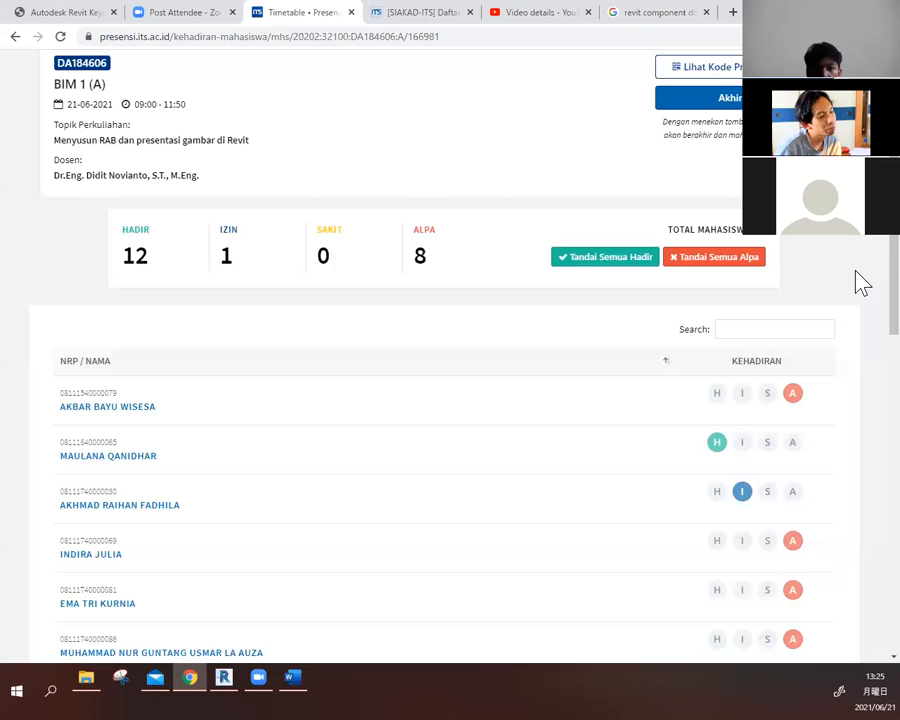
pyautogui.scroll(-2, 861, 262)
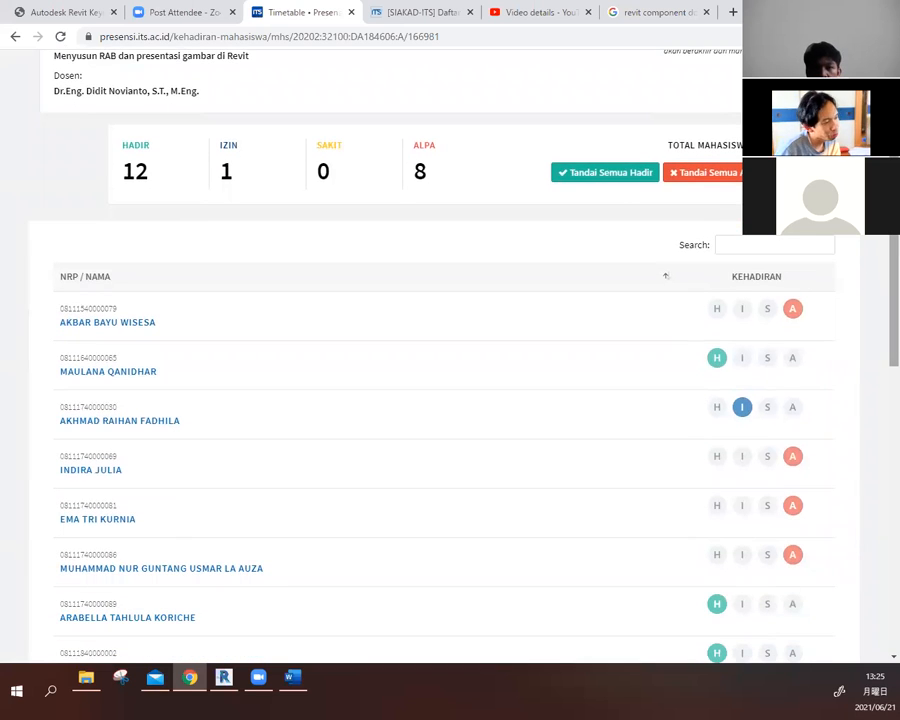
pyautogui.scroll(3, 440, 380)
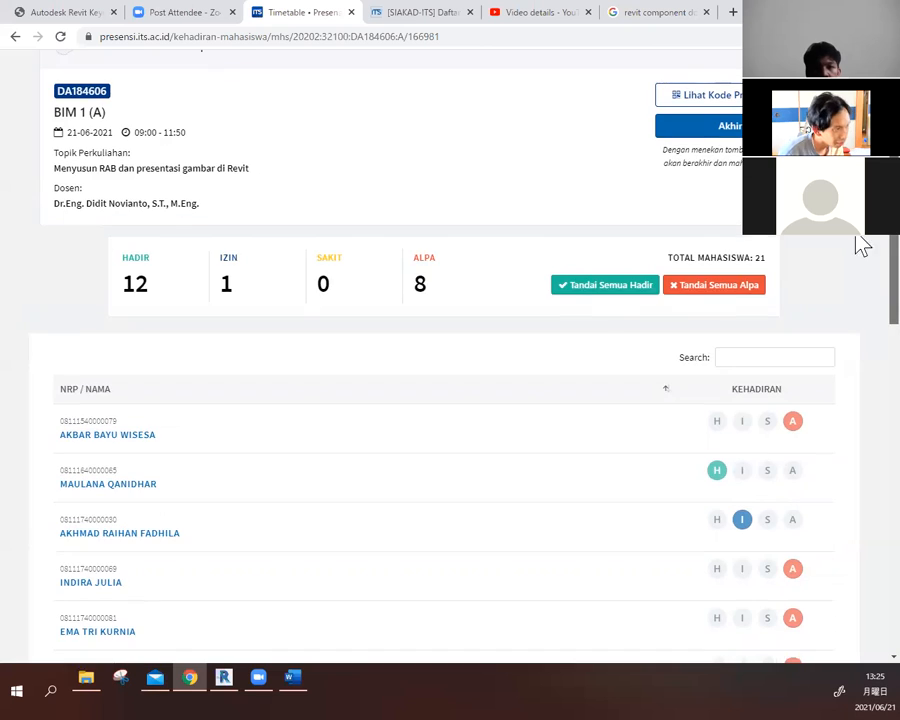
pyautogui.scroll(2, 864, 243)
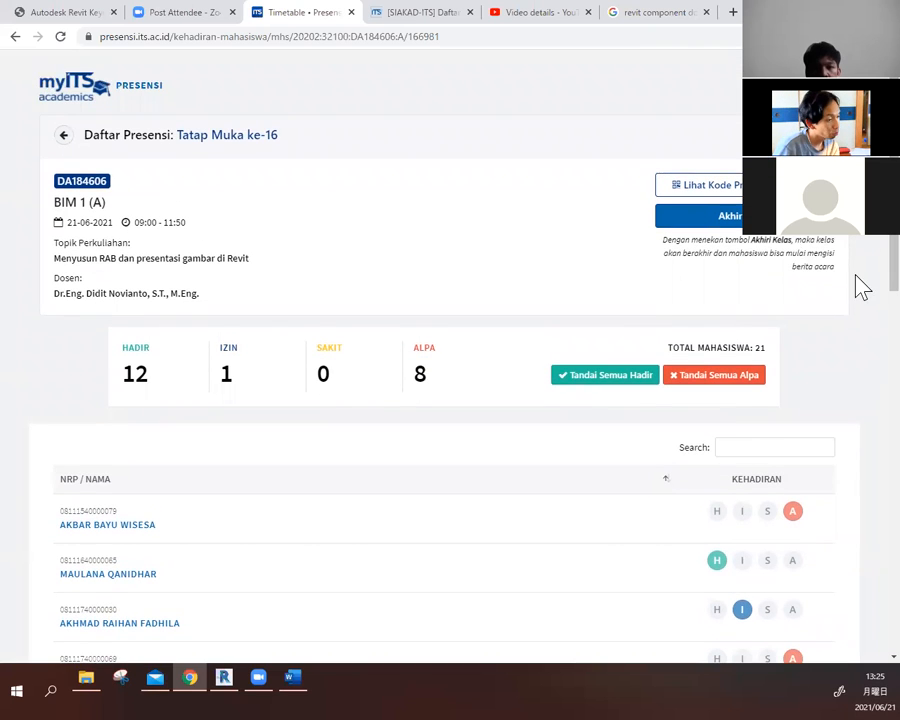
pyautogui.scroll(-1, 861, 292)
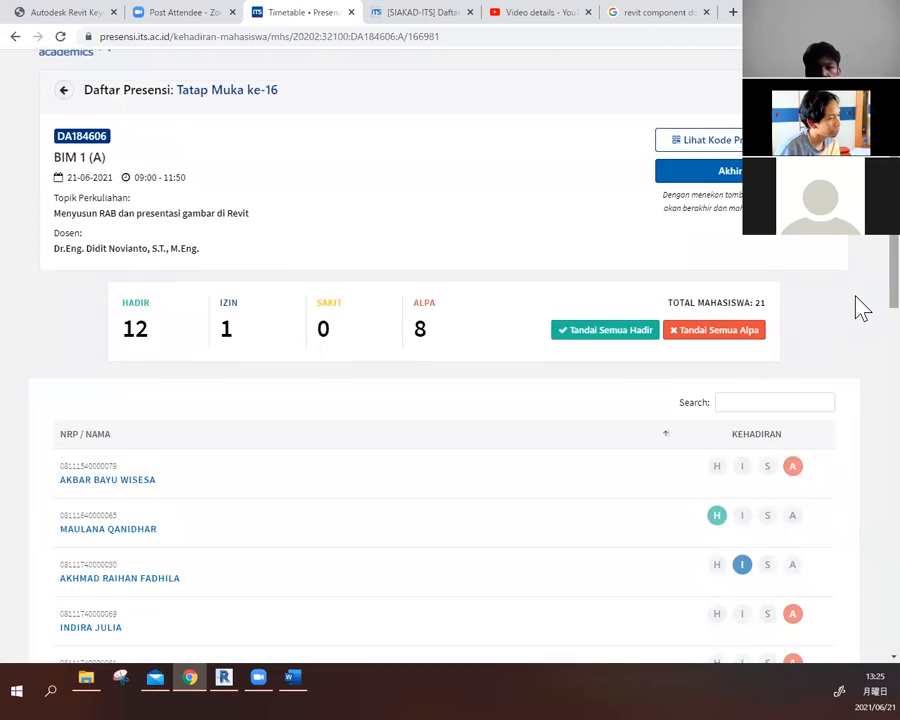
pyautogui.scroll(-1, 862, 315)
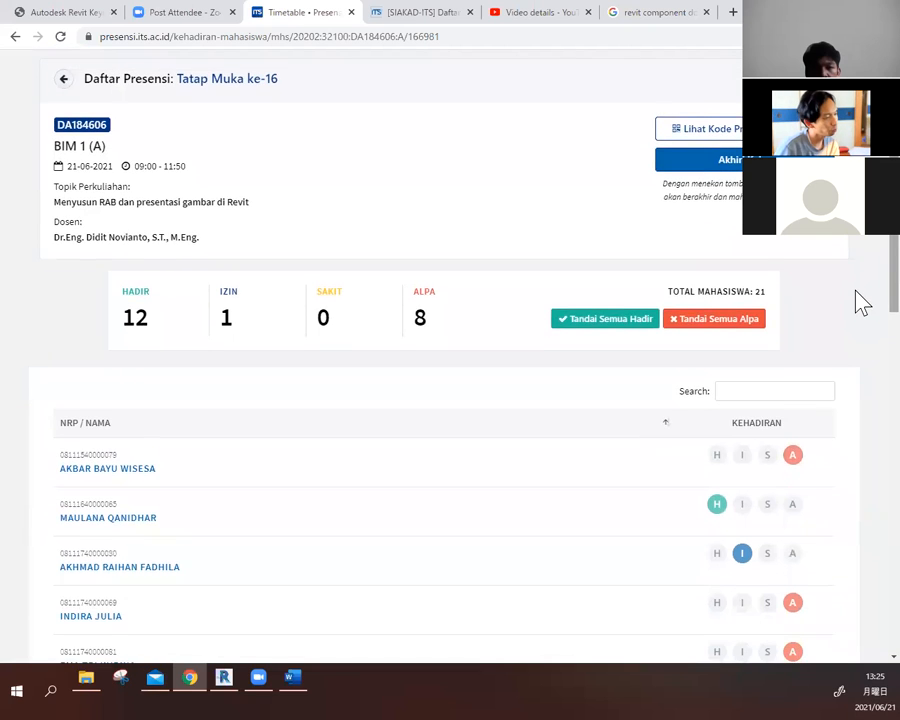
pyautogui.scroll(1, 861, 300)
pyautogui.scroll(-1, 862, 298)
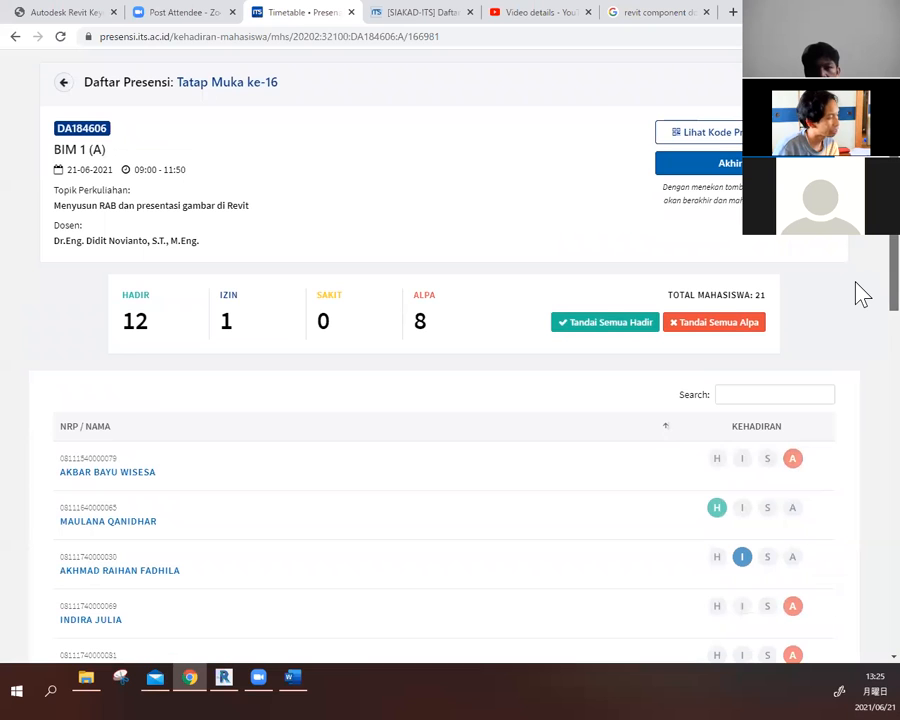
pyautogui.scroll(-1, 861, 300)
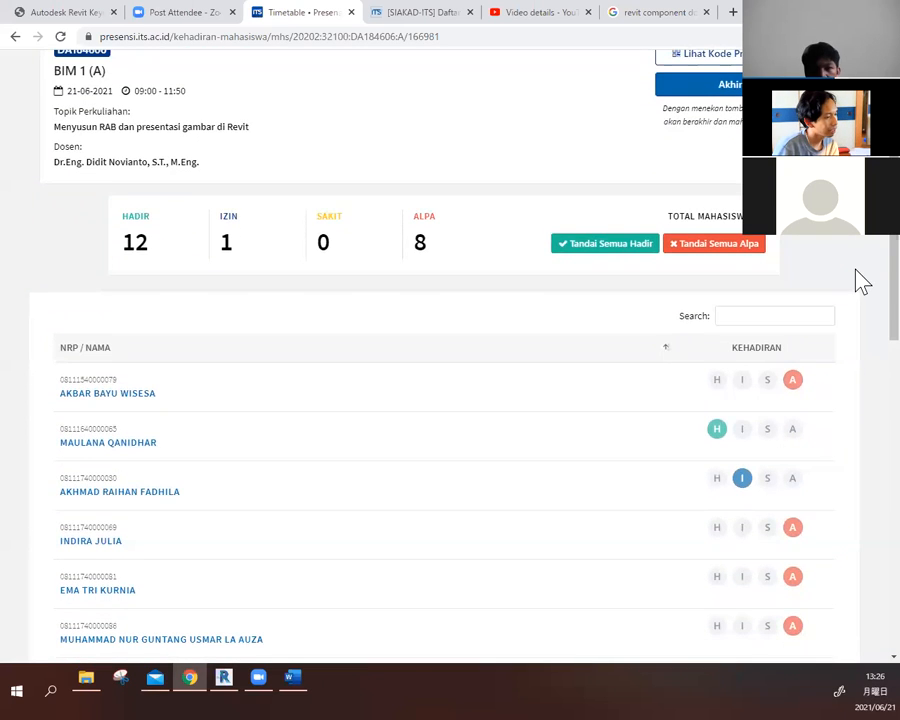
pyautogui.scroll(-10, 862, 282)
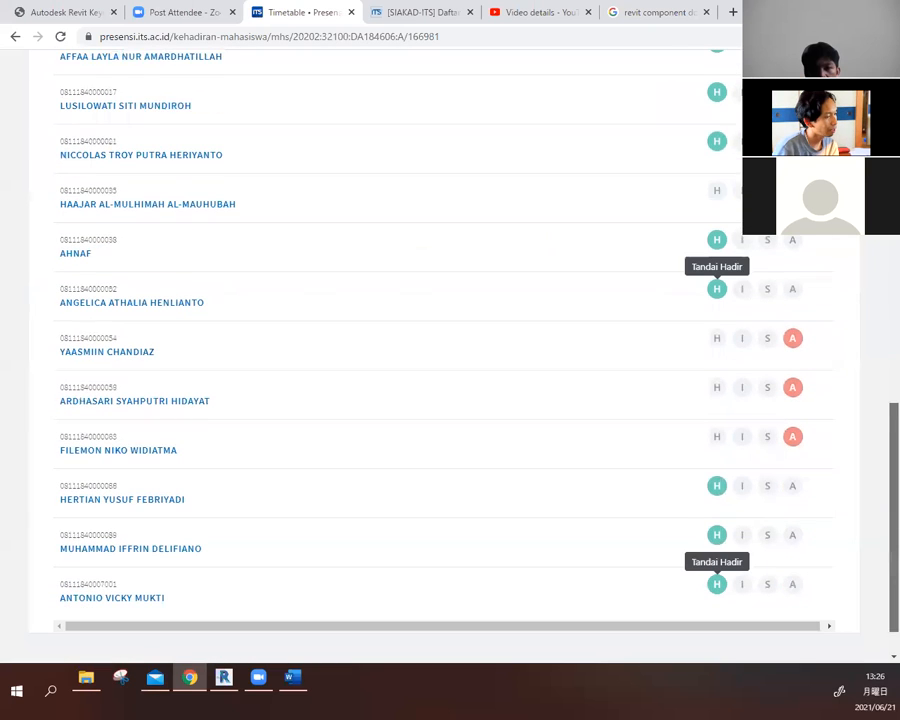
pyautogui.scroll(10, 860, 526)
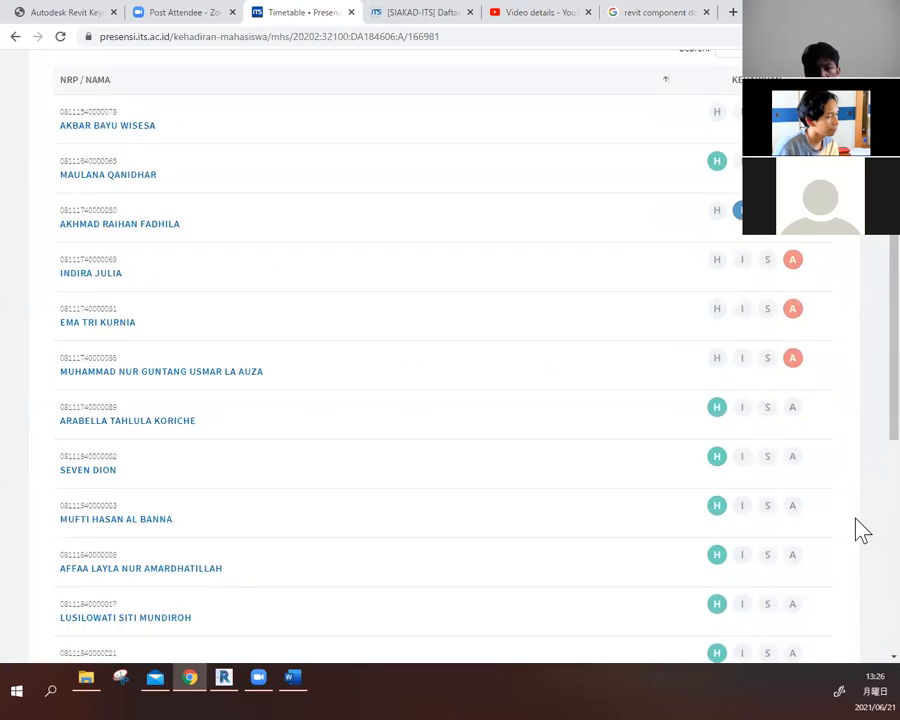